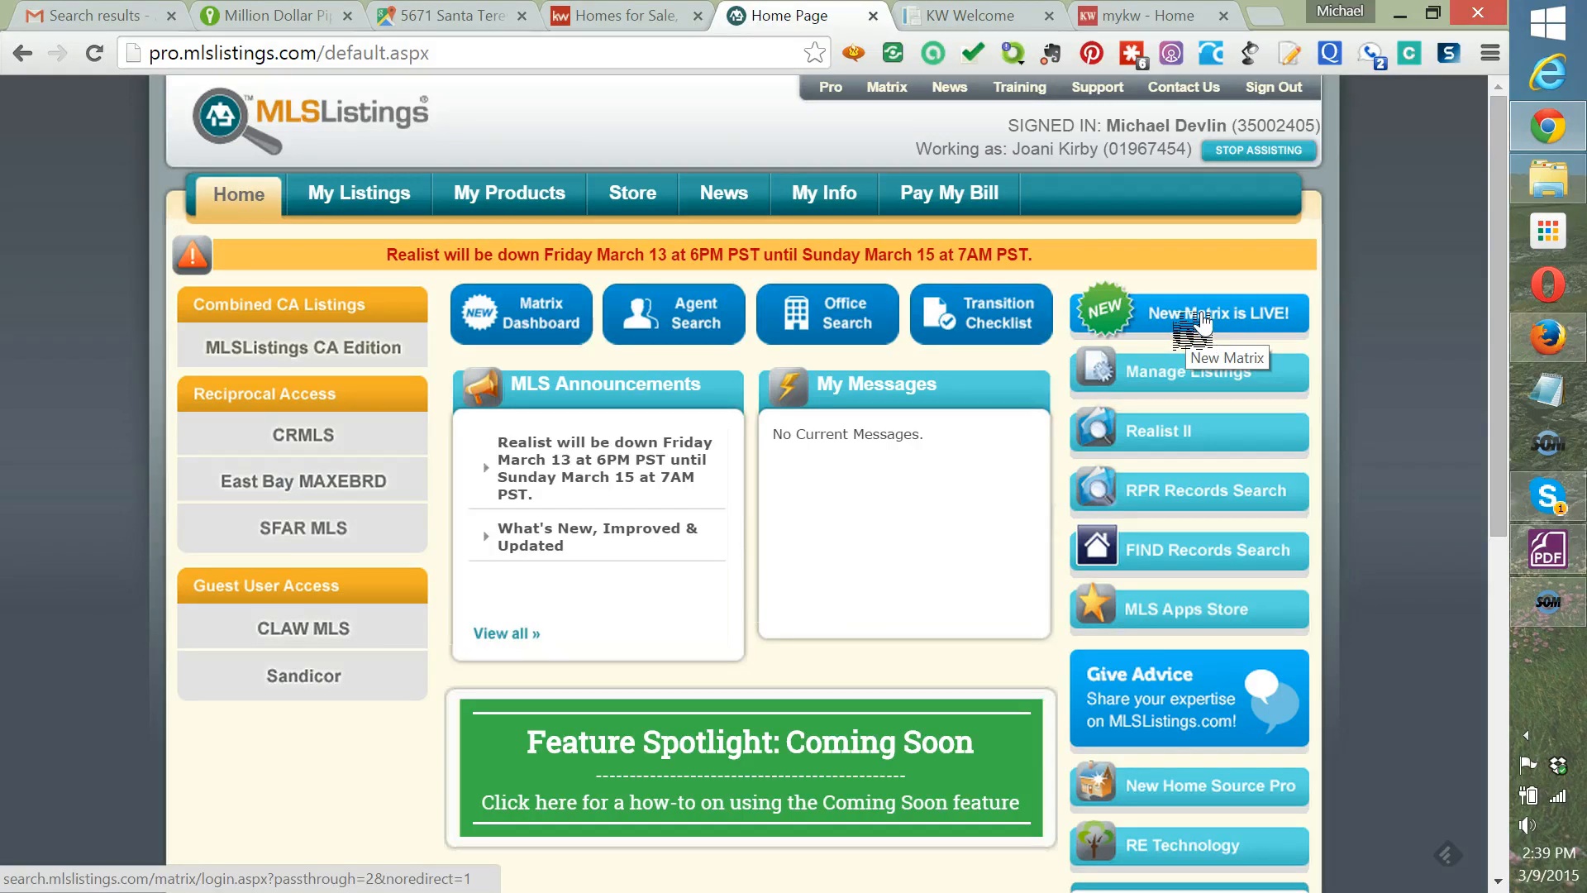
Open the new Matrix from the MLSListings home page and start a Residential search.
{"action": "left_click", "coordinate": [1200, 322]}
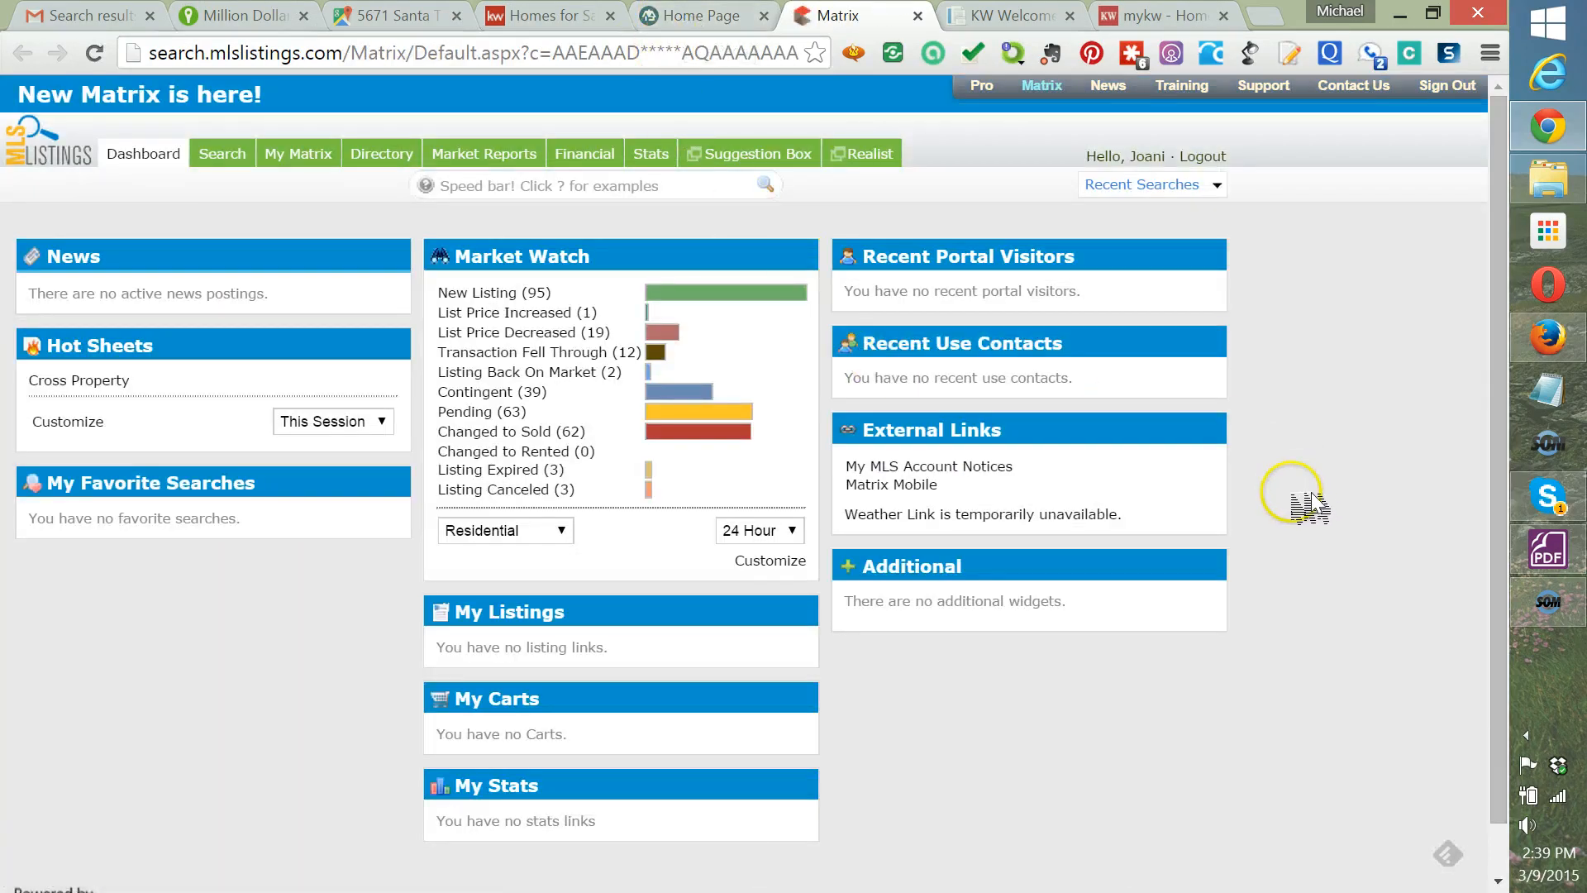
{"action": "mouse_move", "coordinate": [258, 157]}
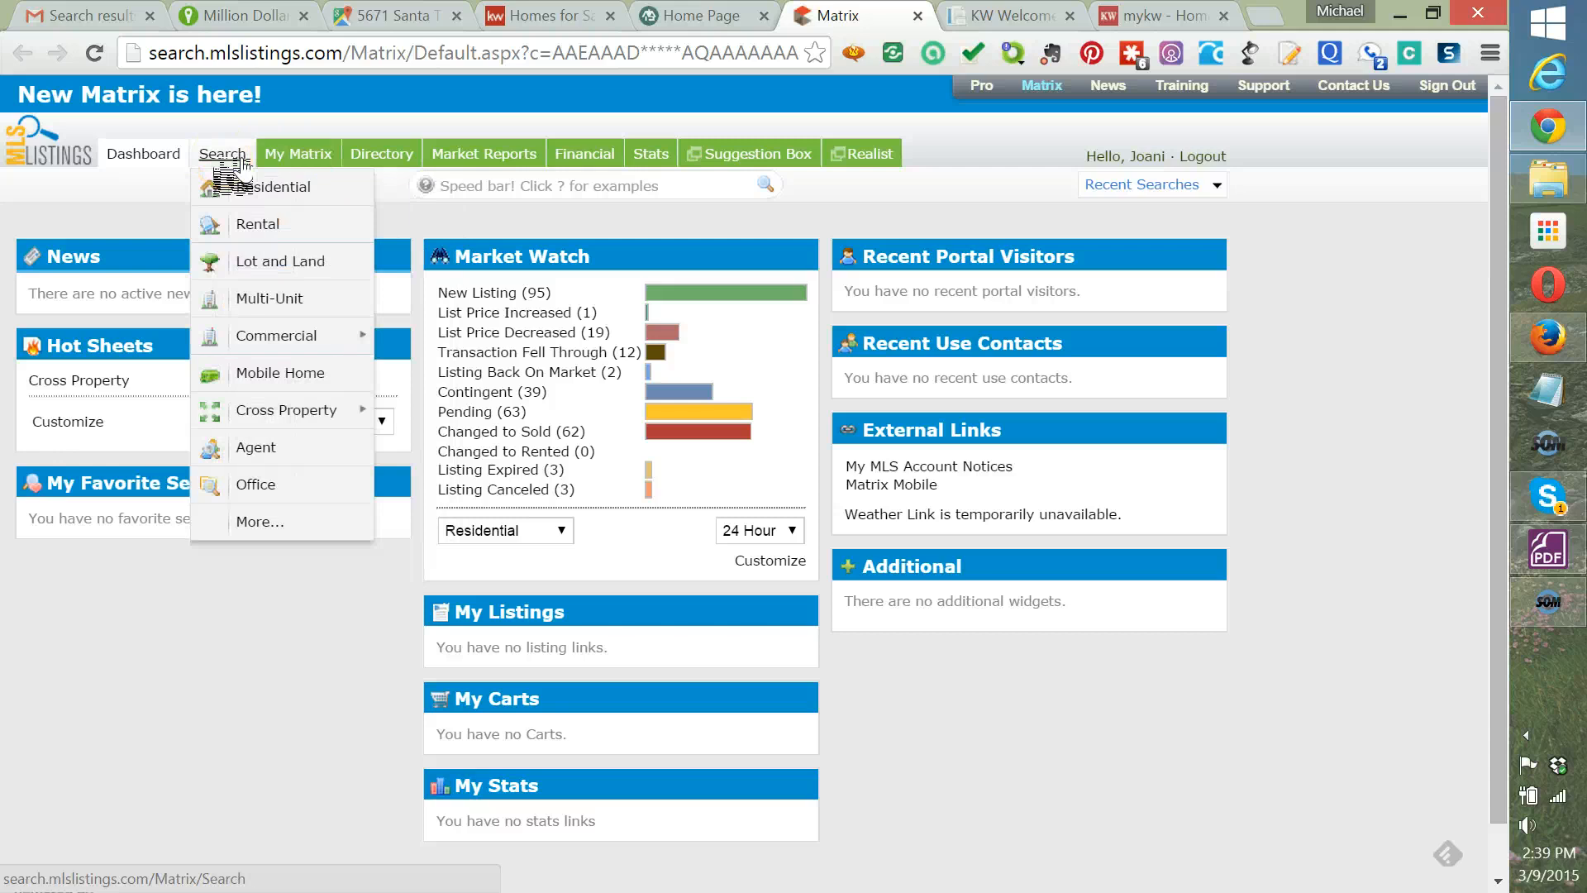
{"action": "left_click", "coordinate": [234, 186]}
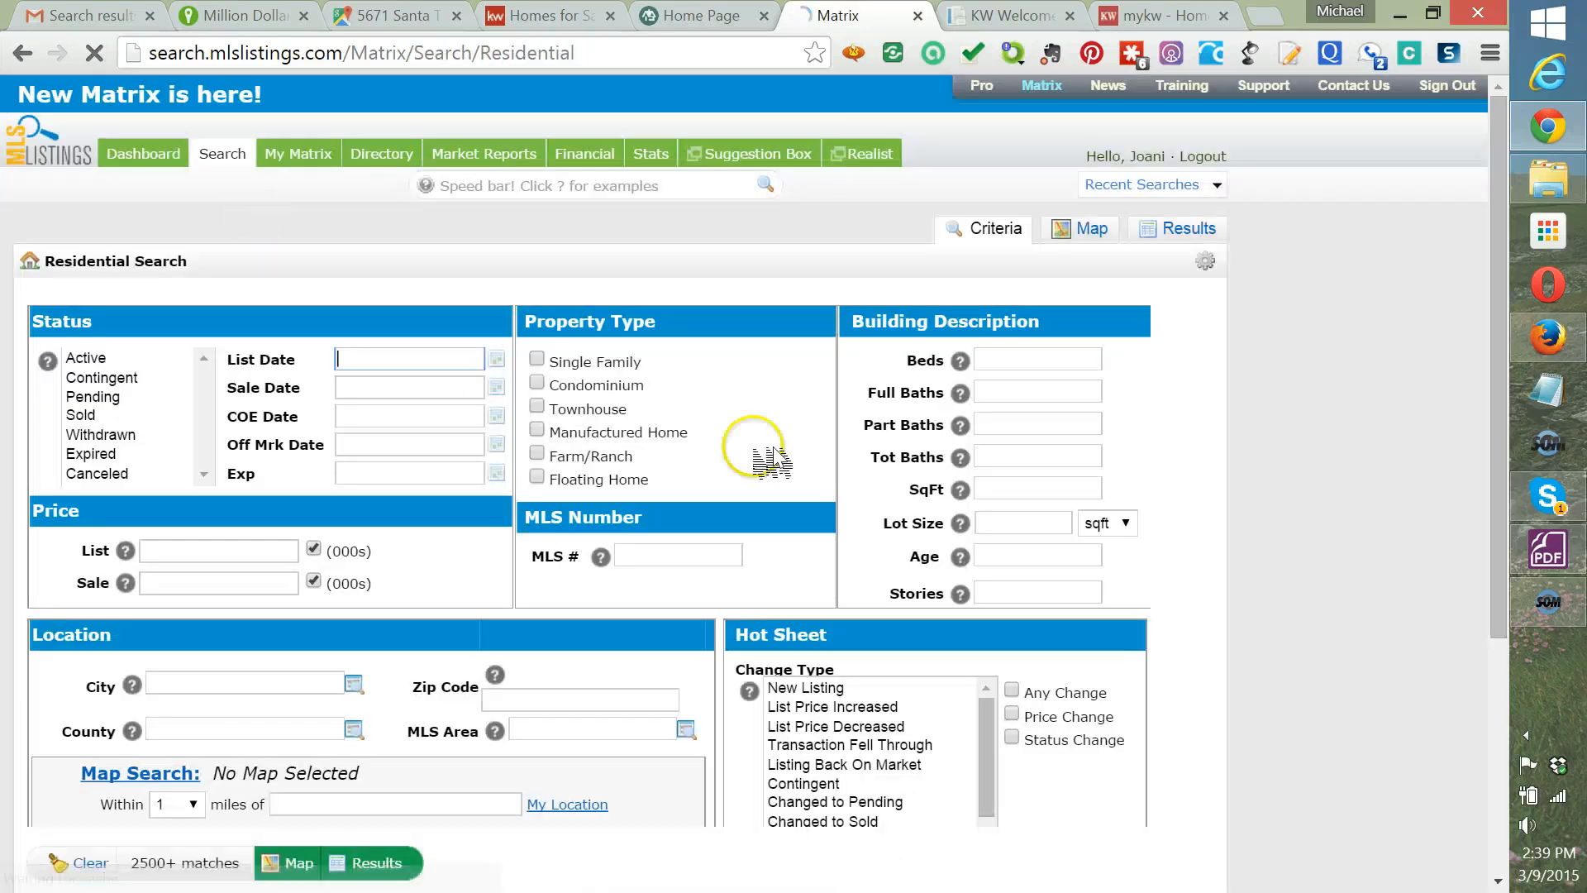
Filter the search to Active, Contingent, Pending and Sold Single Family homes in zip code 95124.
{"action": "left_click_drag", "start_coordinate": [91, 364], "coordinate": [158, 424]}
{"action": "scroll", "coordinate": [1099, 385], "scroll_direction": "down", "scroll_amount": 3}
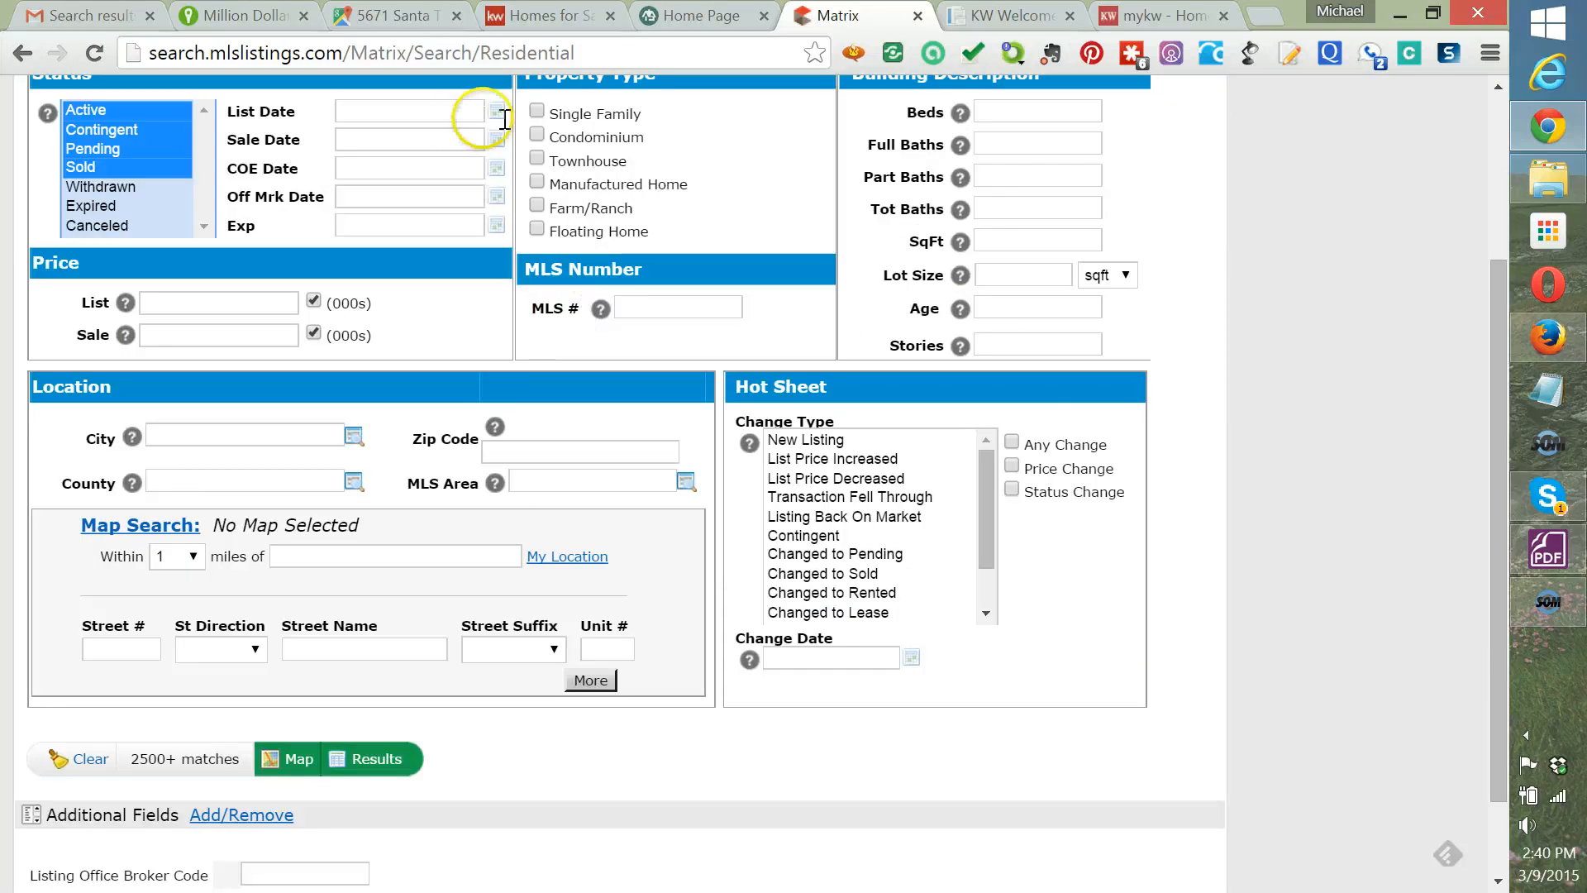
{"action": "left_click", "coordinate": [537, 112]}
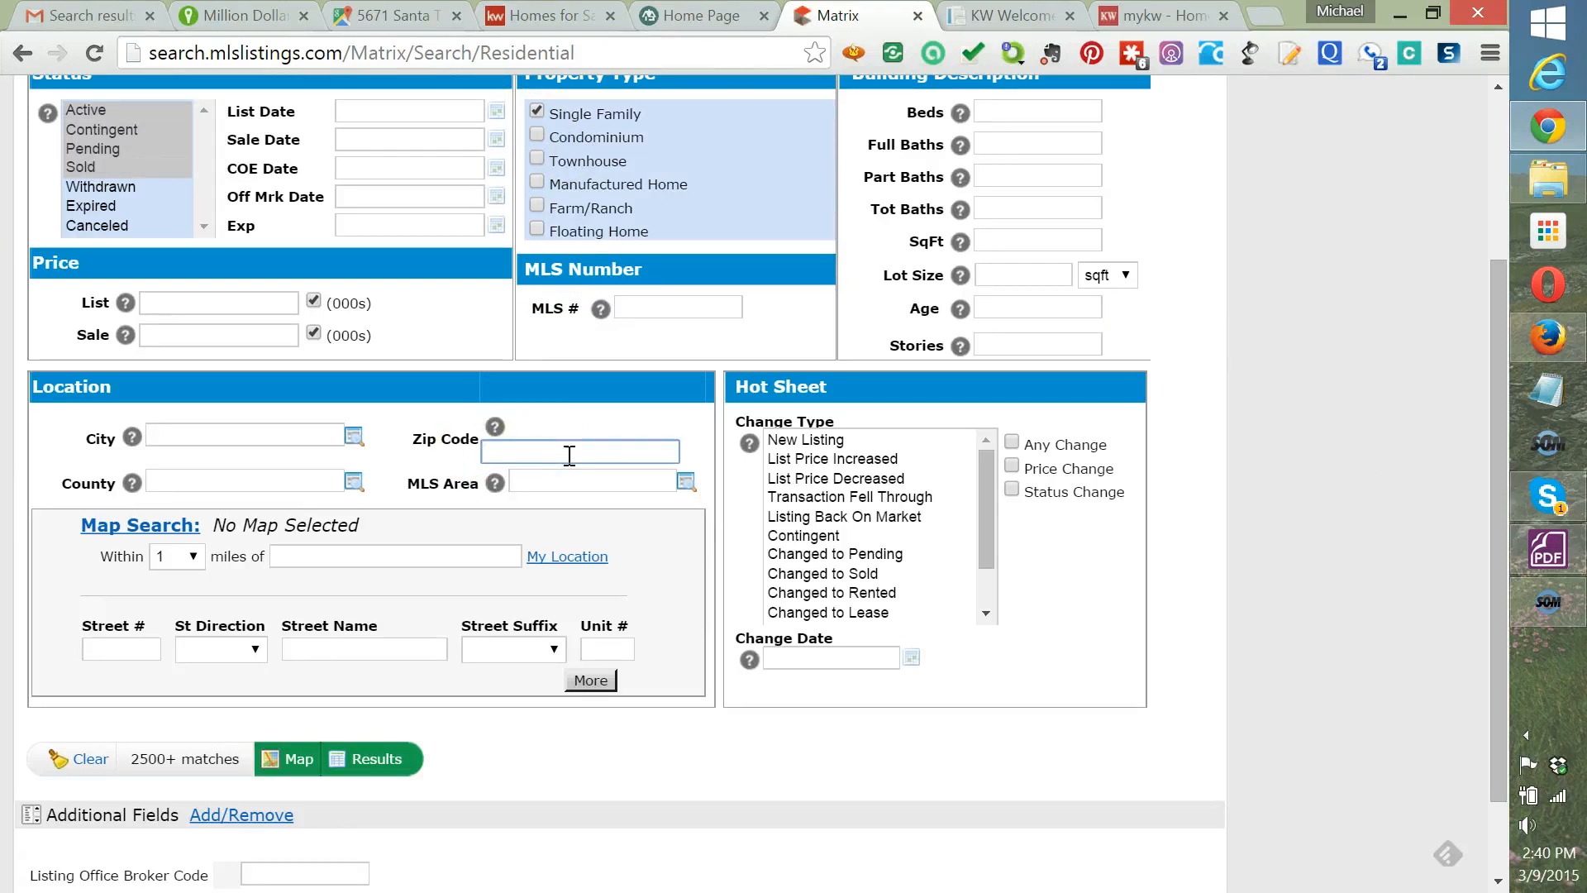
{"action": "type", "text": "95124"}
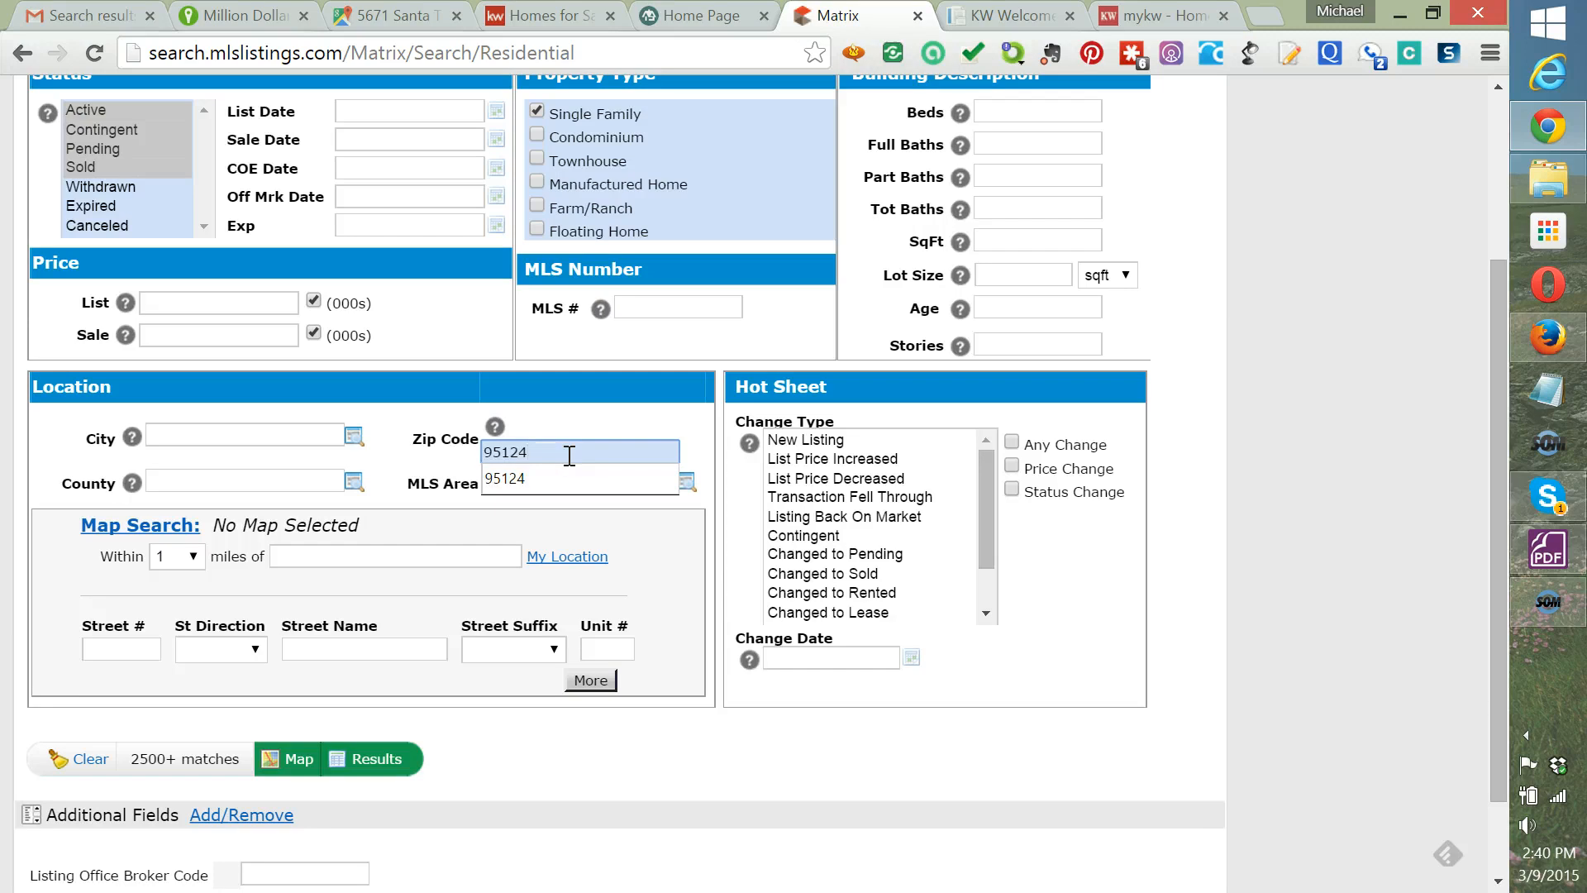
{"action": "left_click", "coordinate": [591, 484]}
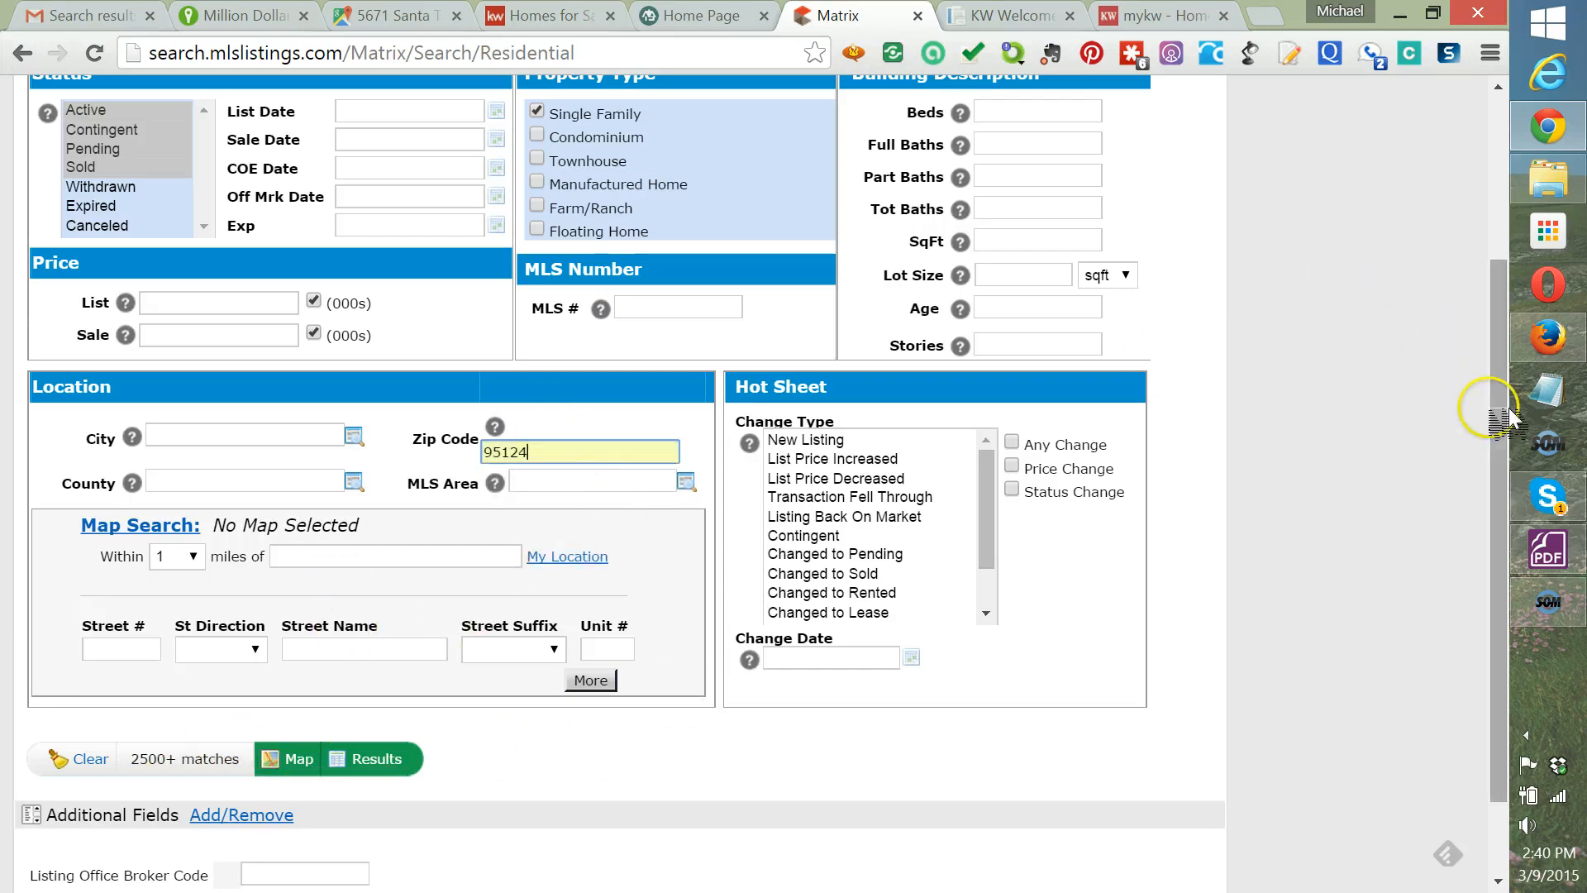
Limit the Hot Sheet change date to 0-30 and show the matching listings on the map.
{"action": "left_click_drag", "start_coordinate": [1500, 420], "coordinate": [1469, 410]}
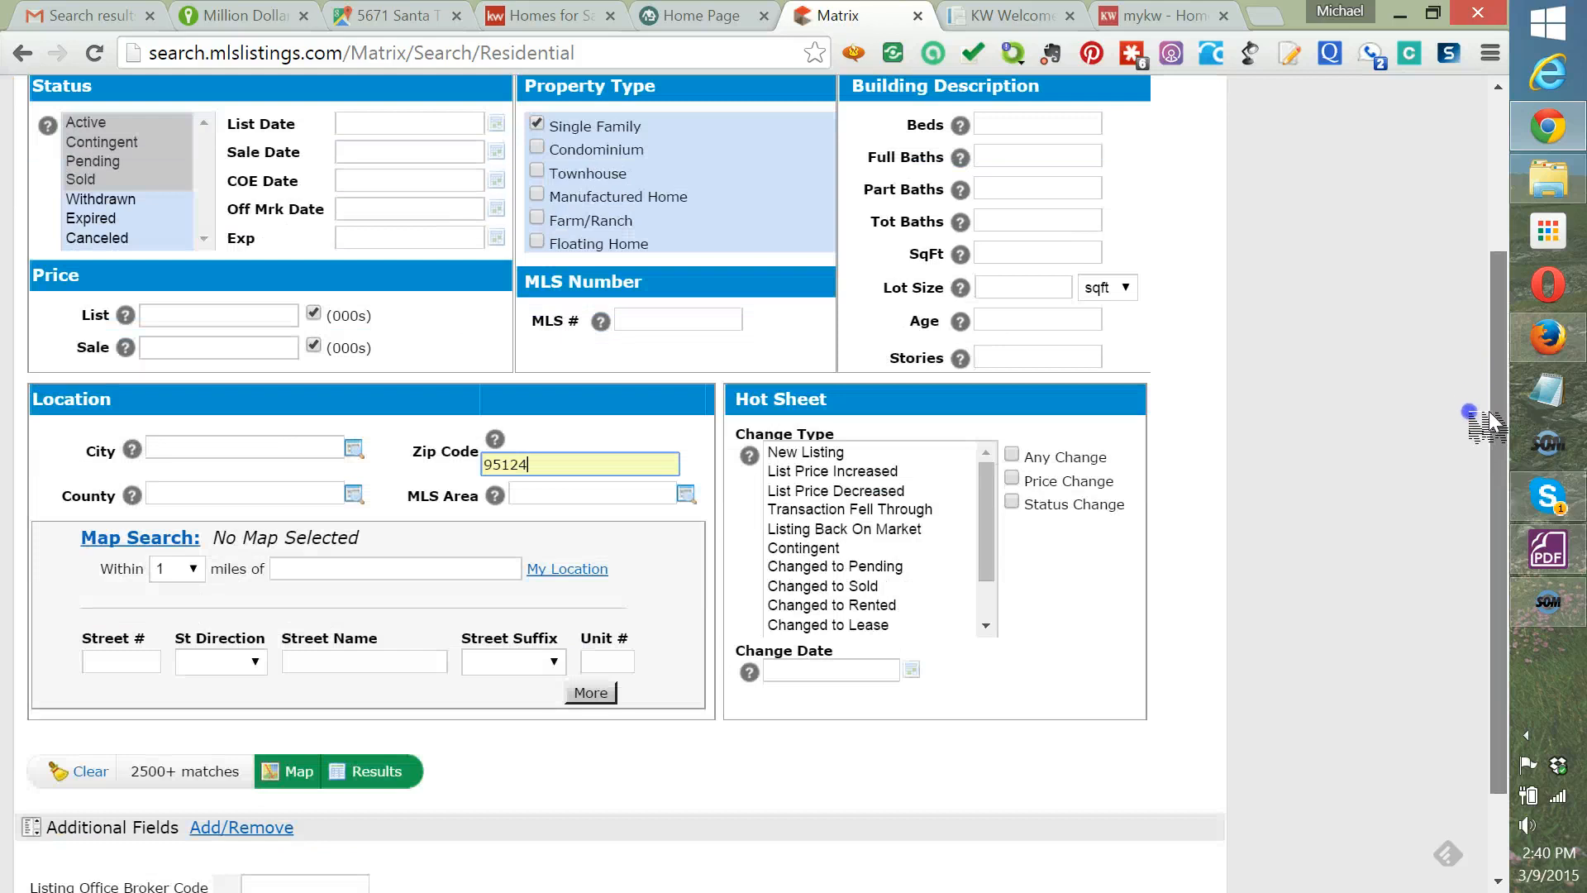
{"action": "left_click", "coordinate": [291, 771]}
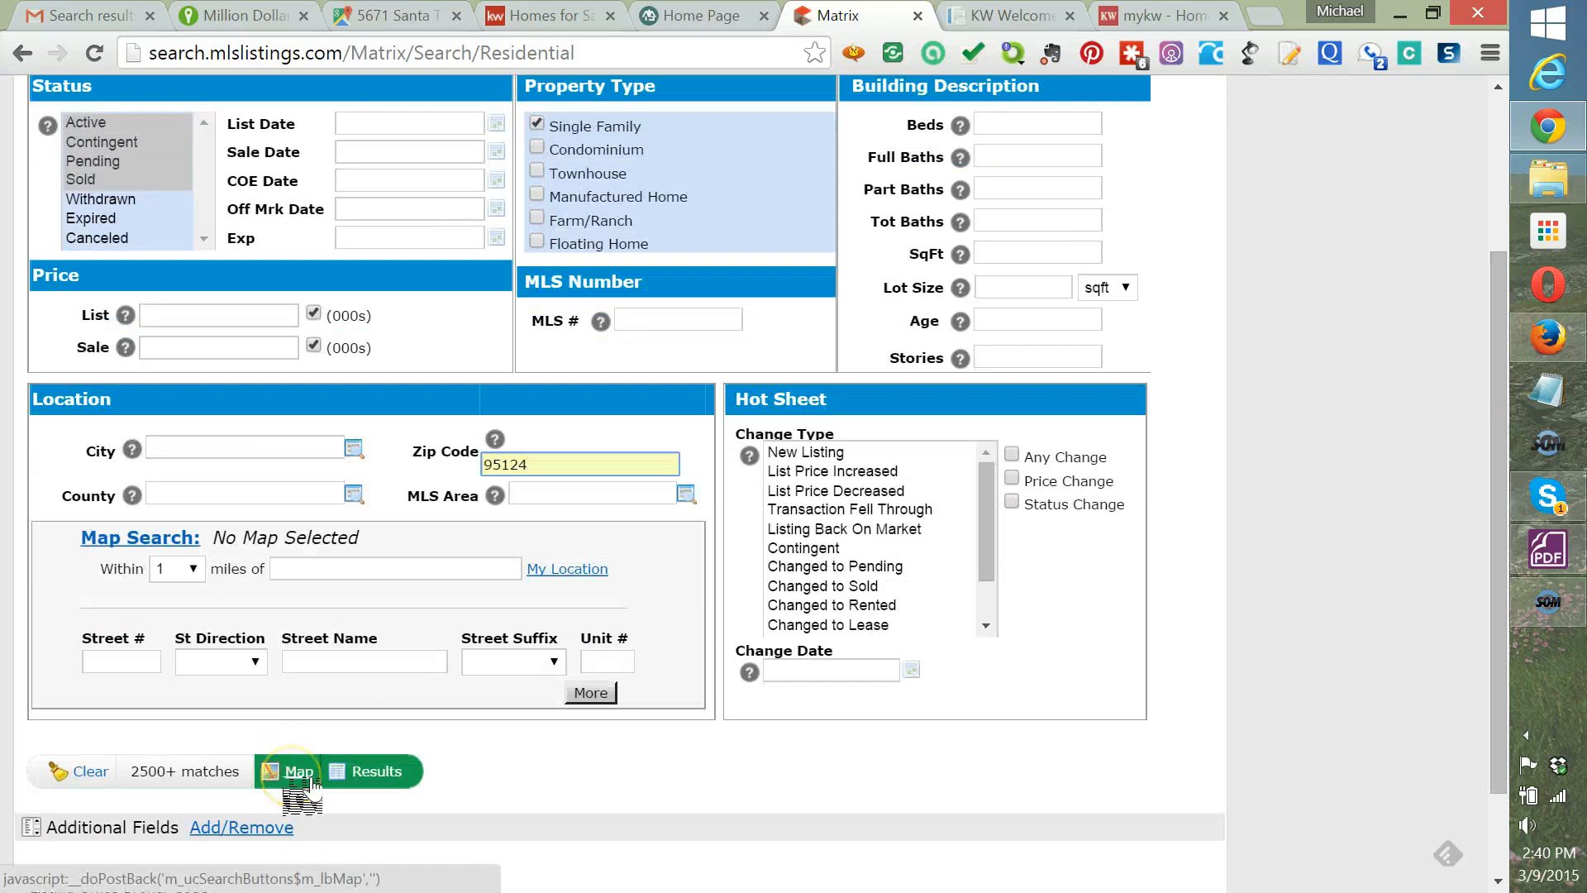
{"action": "left_click", "coordinate": [773, 671]}
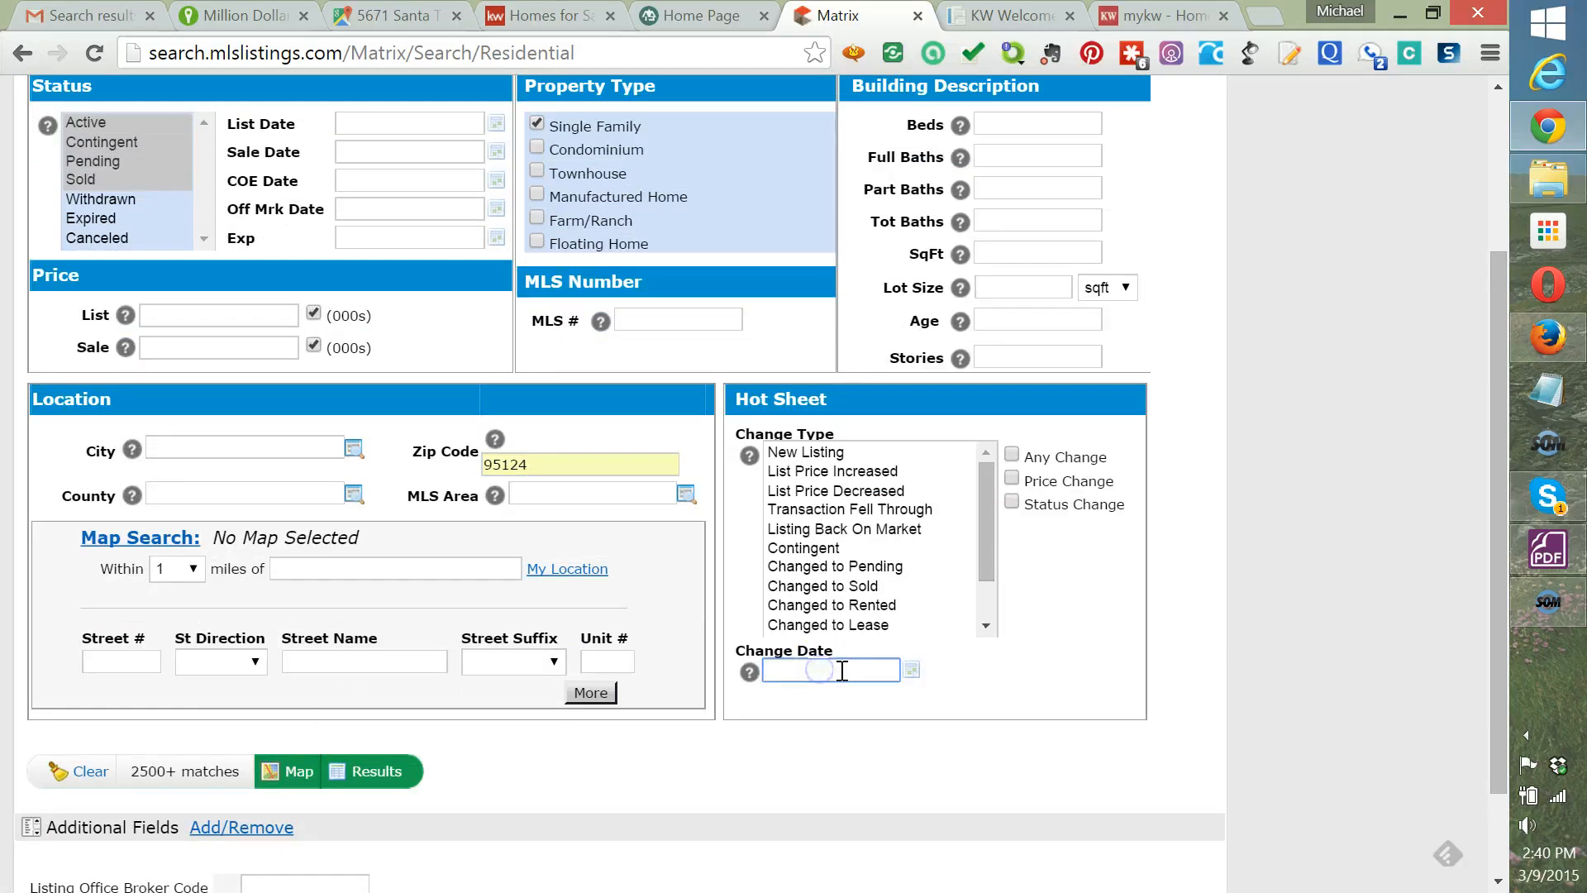
{"action": "type", "text": "0-30"}
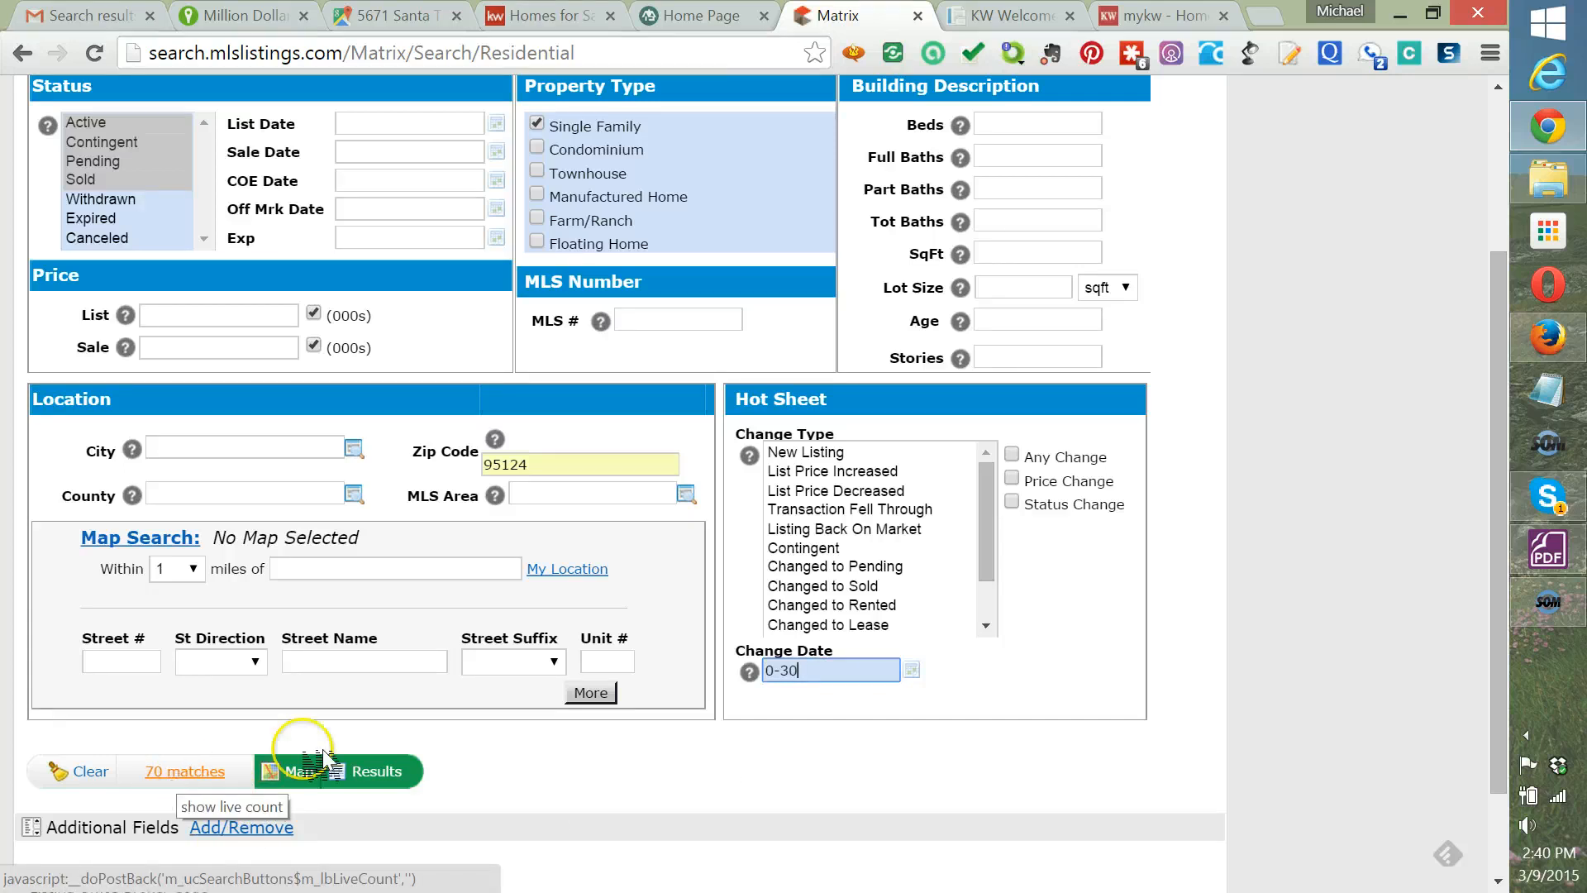
{"action": "left_click", "coordinate": [304, 777]}
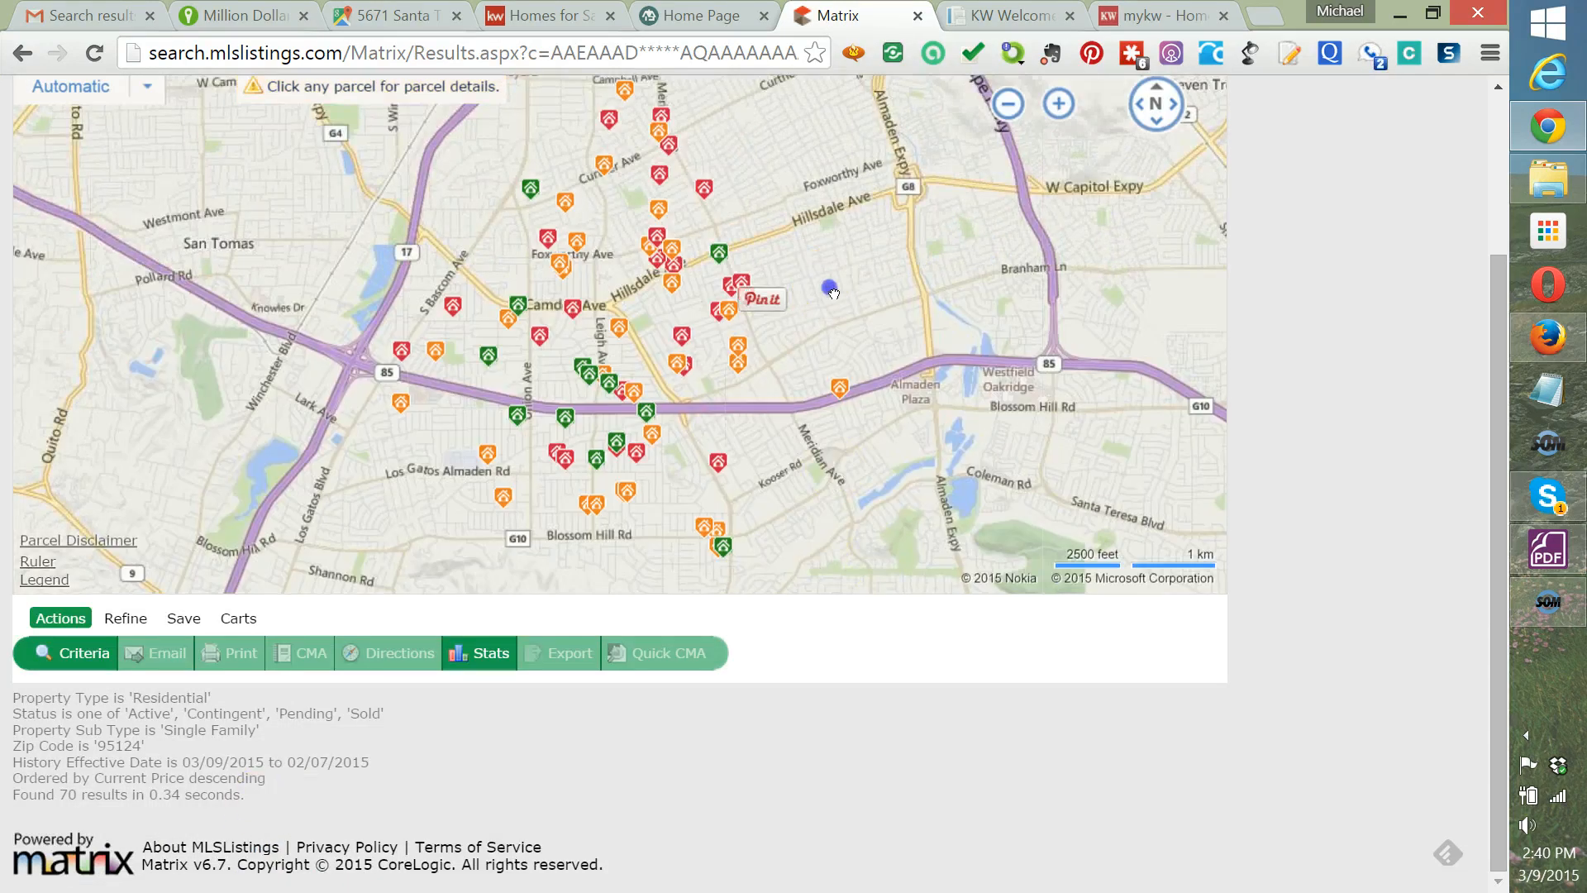
{"action": "left_click_drag", "start_coordinate": [833, 291], "coordinate": [887, 307]}
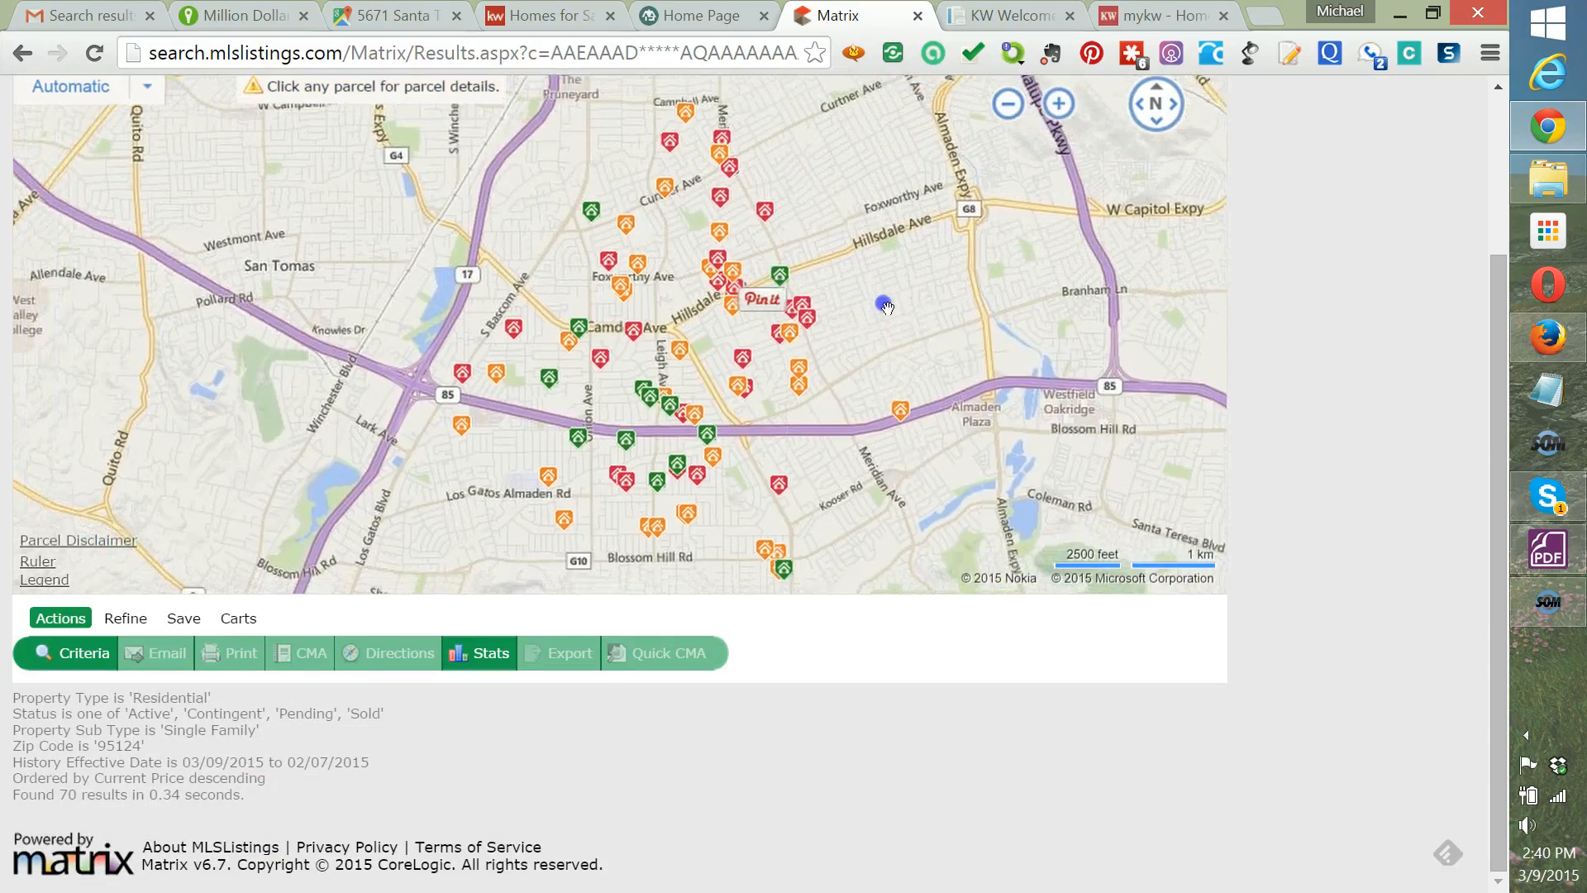
Search the web for "cambrian park" in a new browser tab and open the neighborhood in Google Maps.
{"action": "left_click", "coordinate": [1195, 17]}
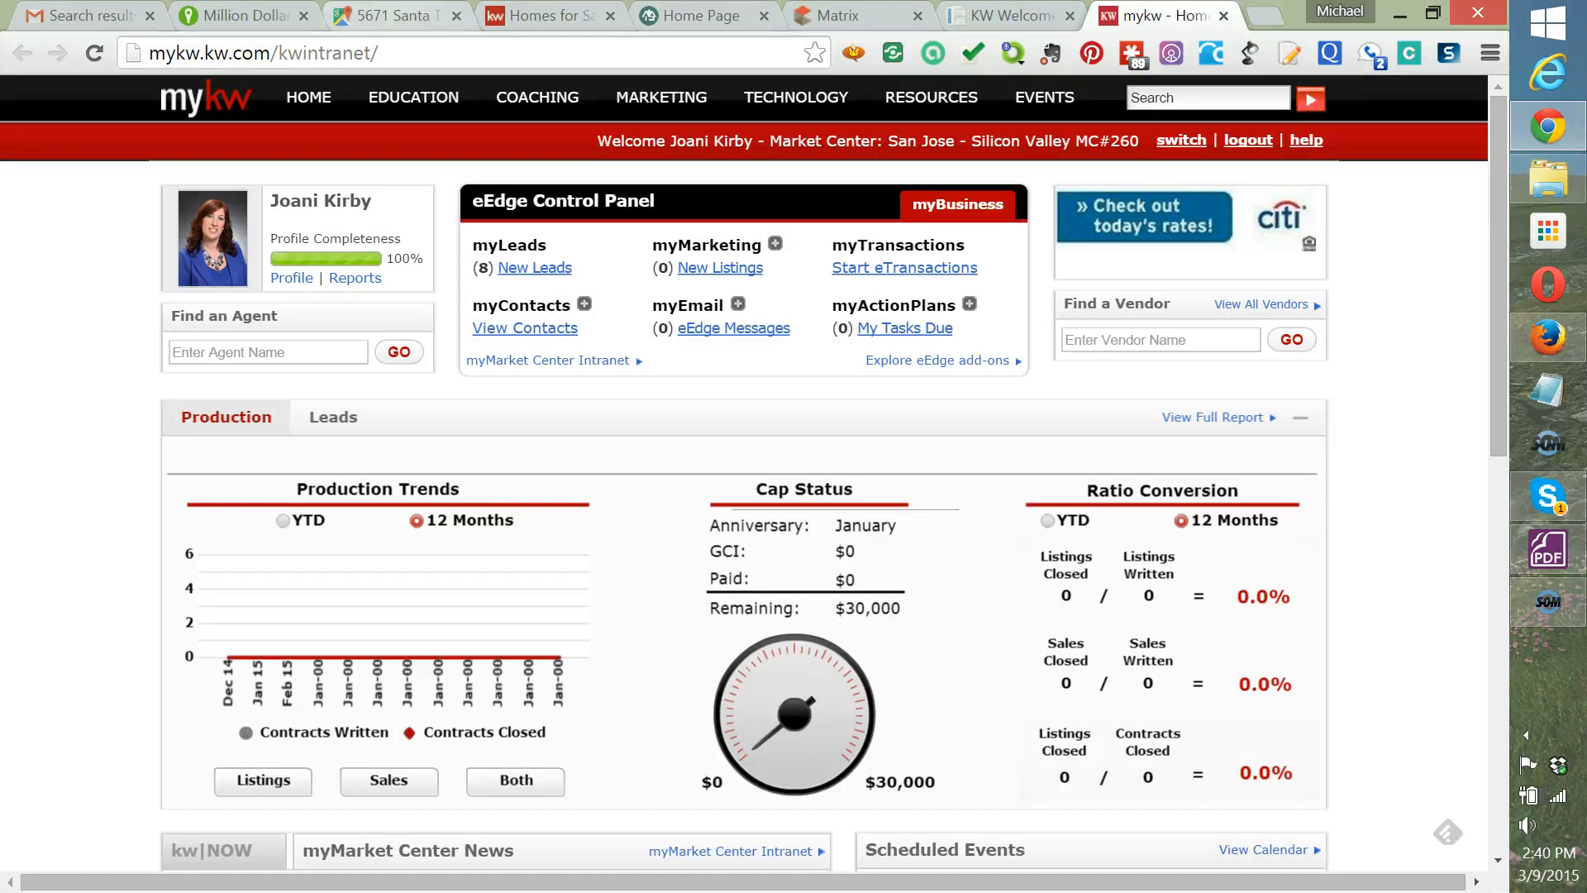
{"action": "left_click", "coordinate": [415, 17]}
{"action": "left_click", "coordinate": [1157, 15]}
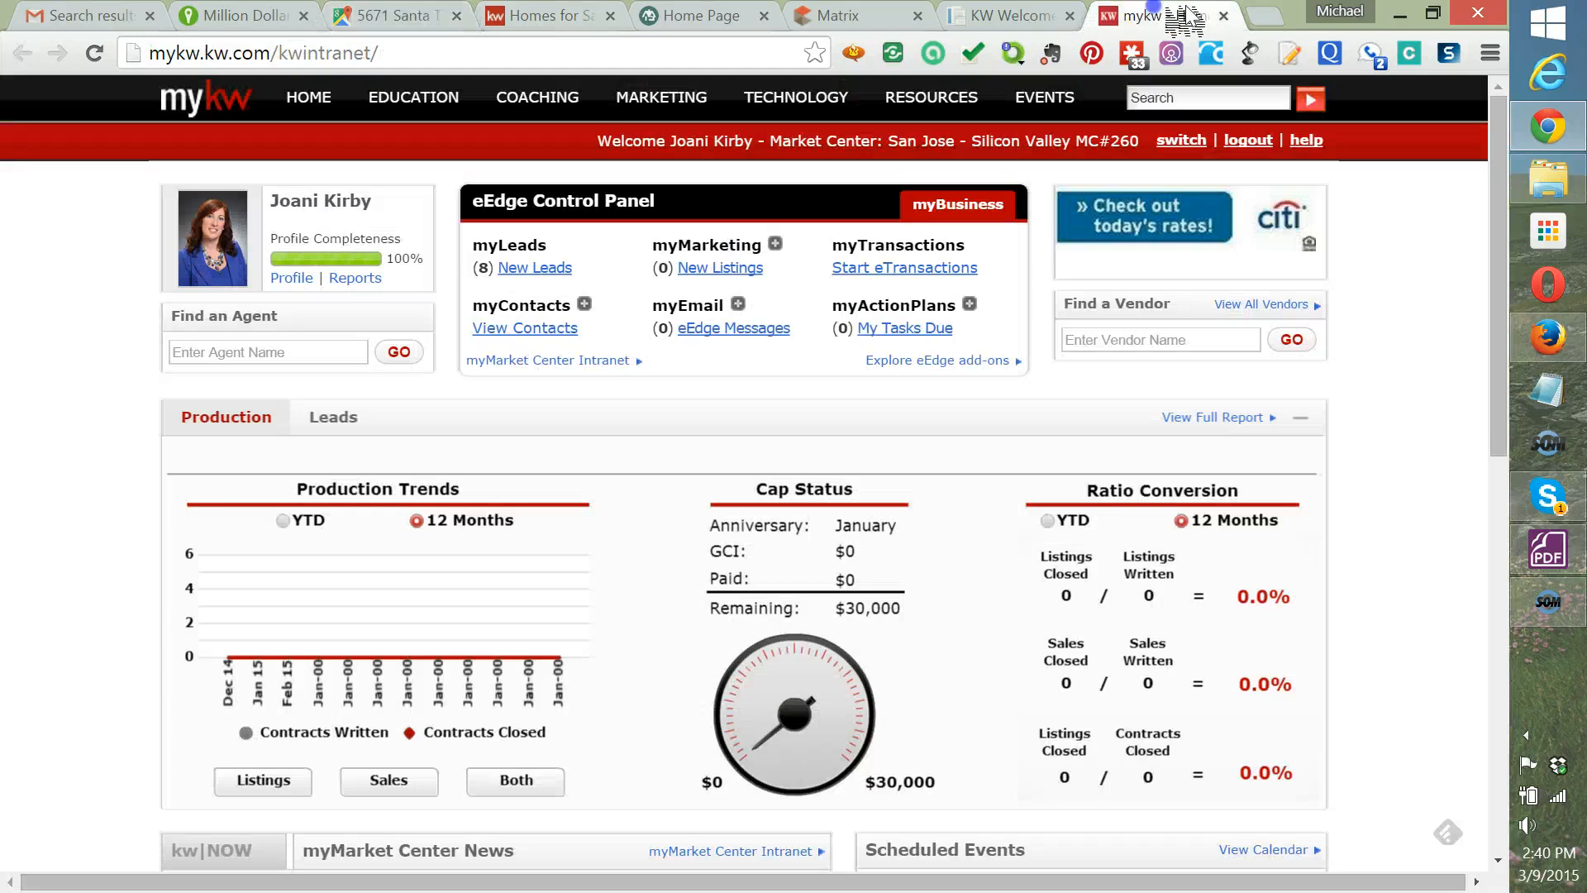
{"action": "left_click", "coordinate": [1262, 15]}
{"action": "left_click", "coordinate": [611, 50]}
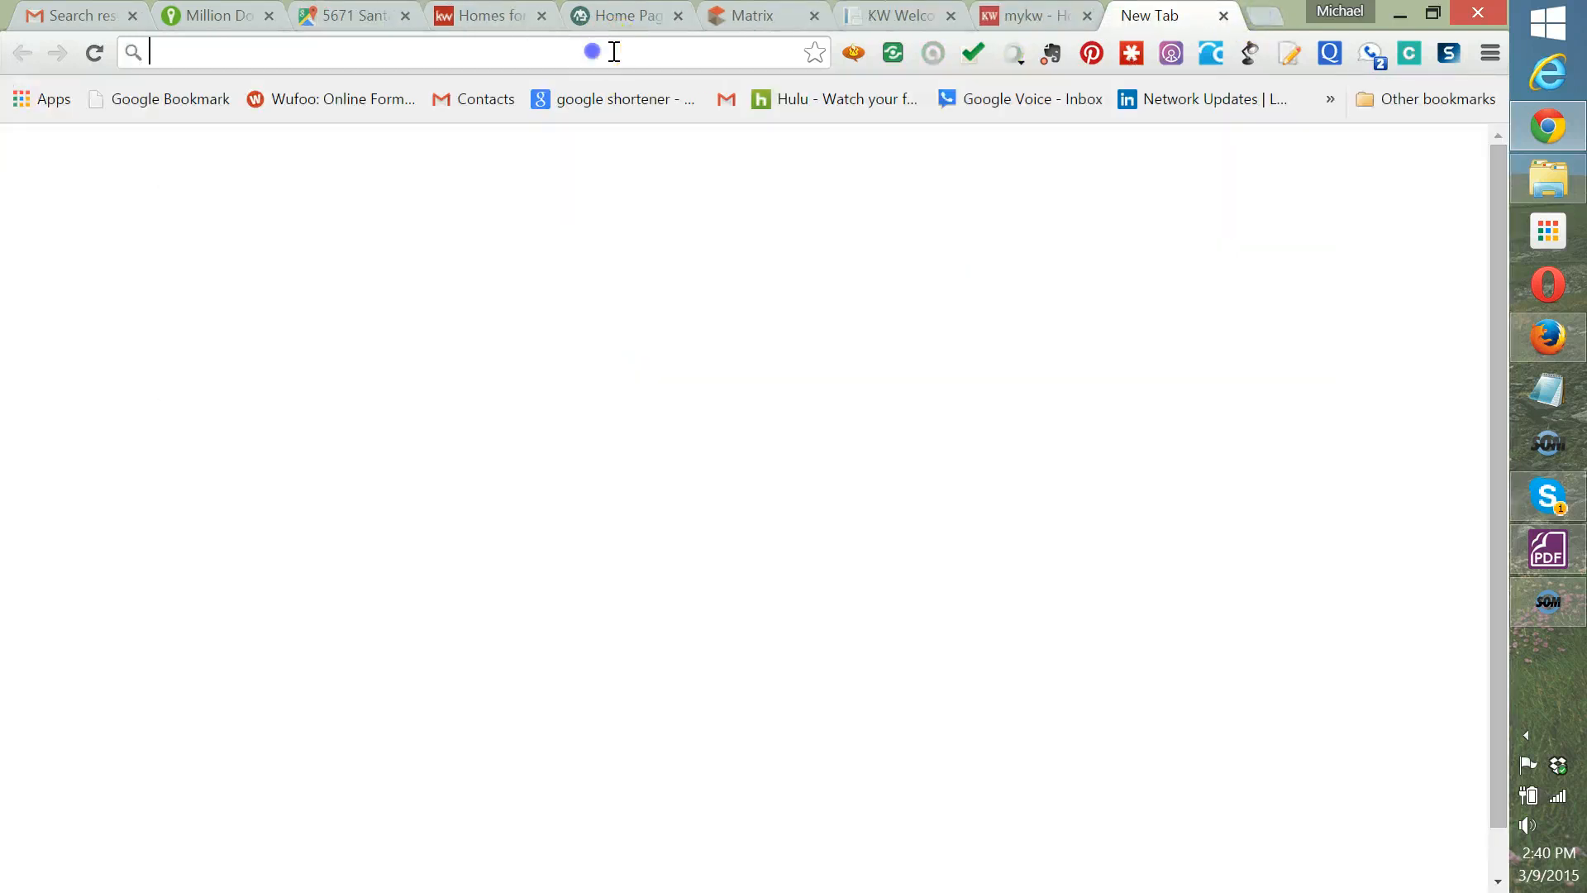
{"action": "type", "text": "cambrian park"}
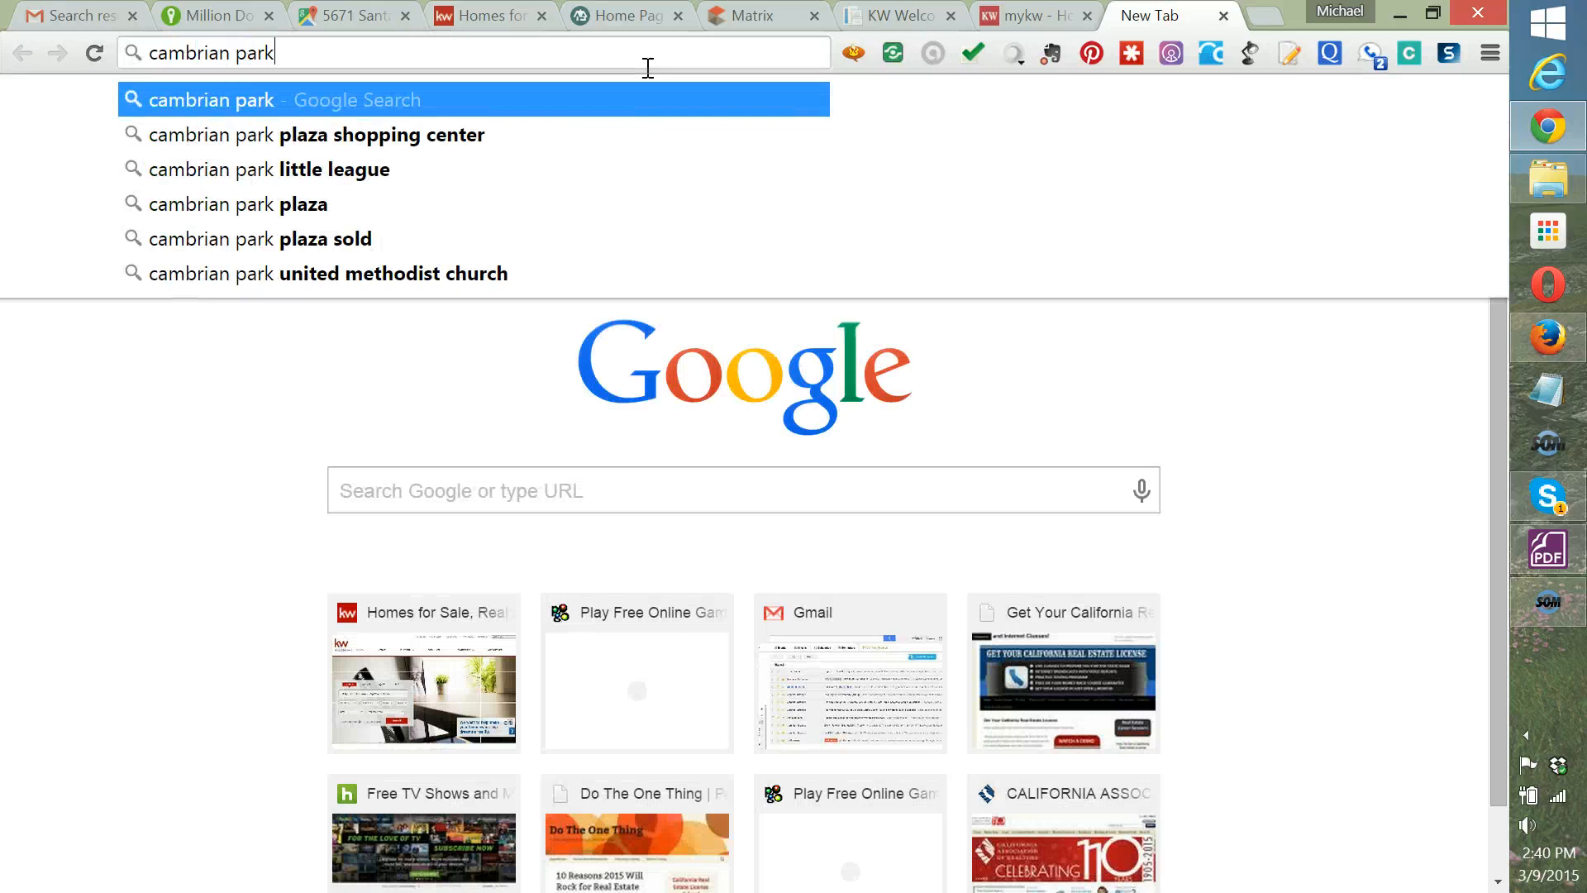
{"action": "key", "text": "Return"}
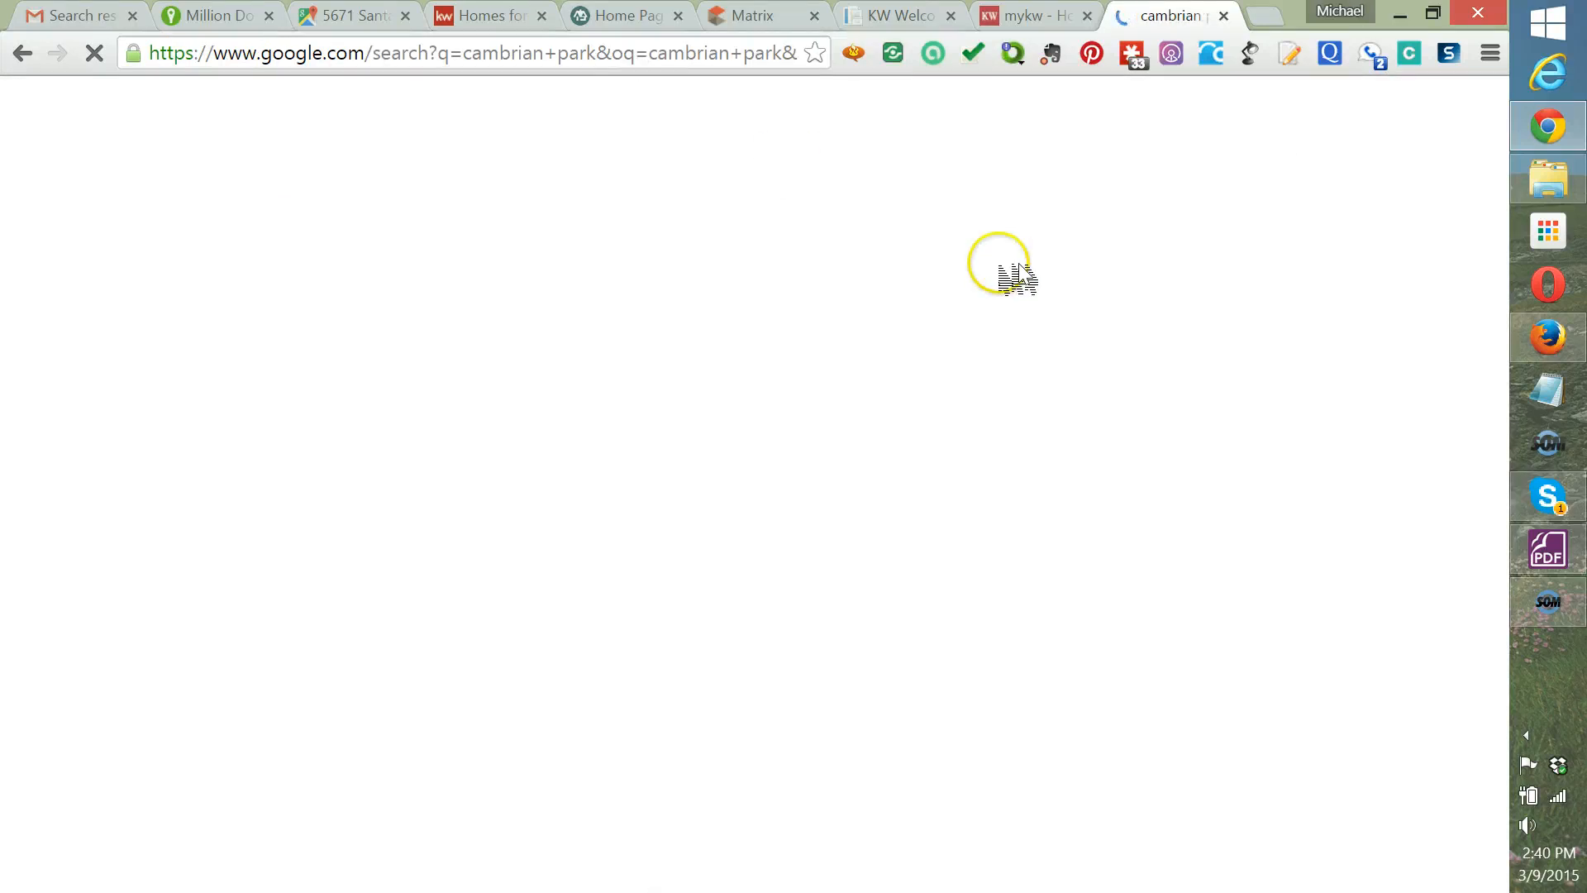
{"action": "left_click", "coordinate": [1324, 424]}
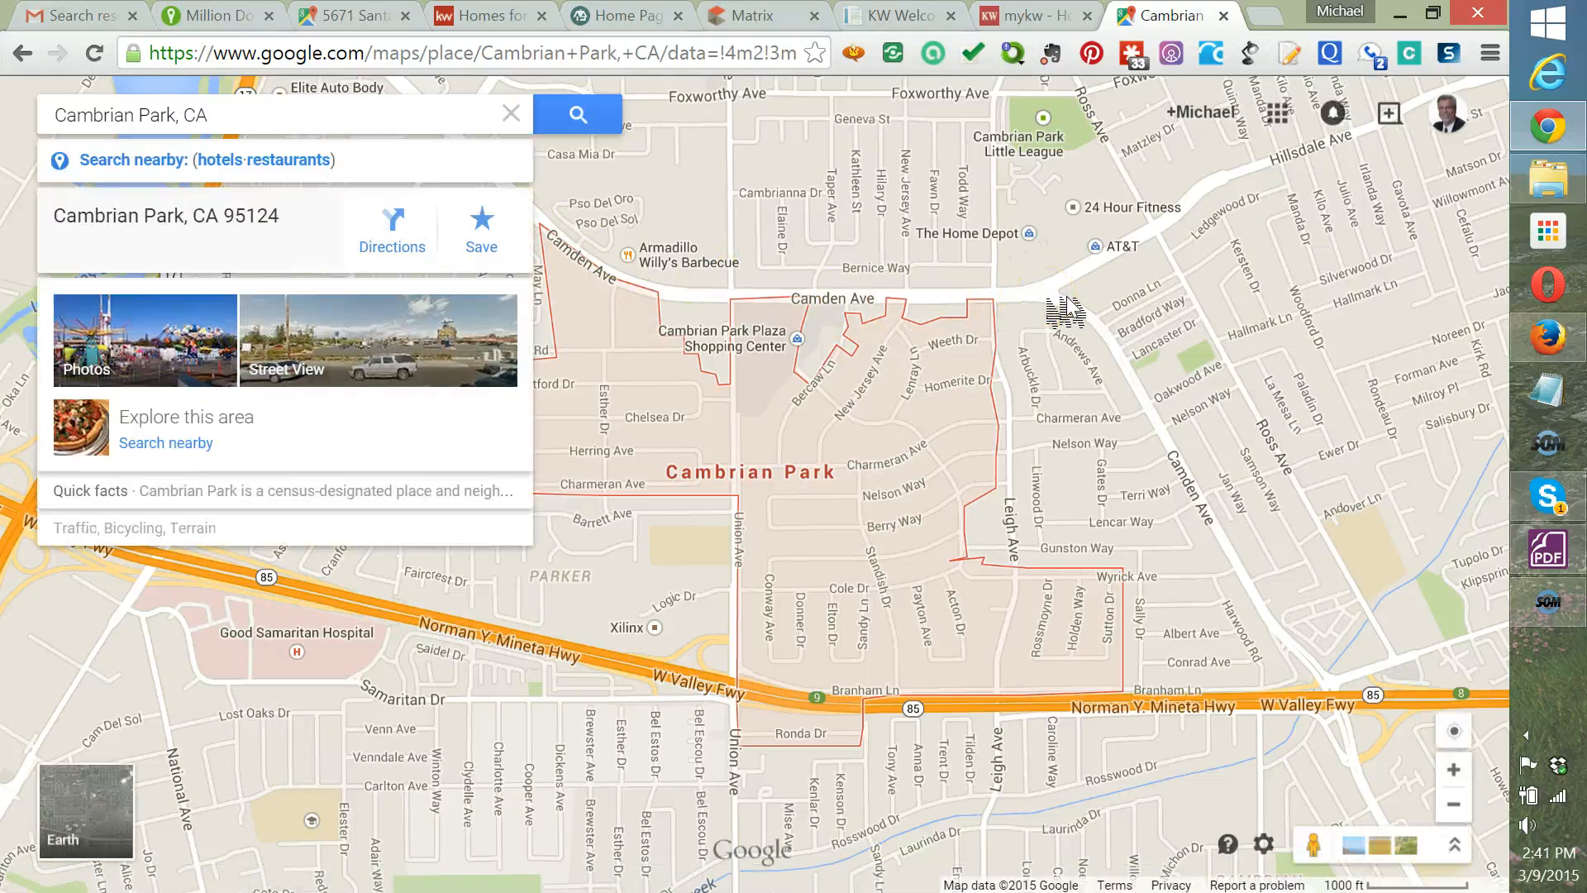
Collapse the Cambrian Park place details on the map while keeping its boundary outline displayed.
{"action": "left_click", "coordinate": [512, 114]}
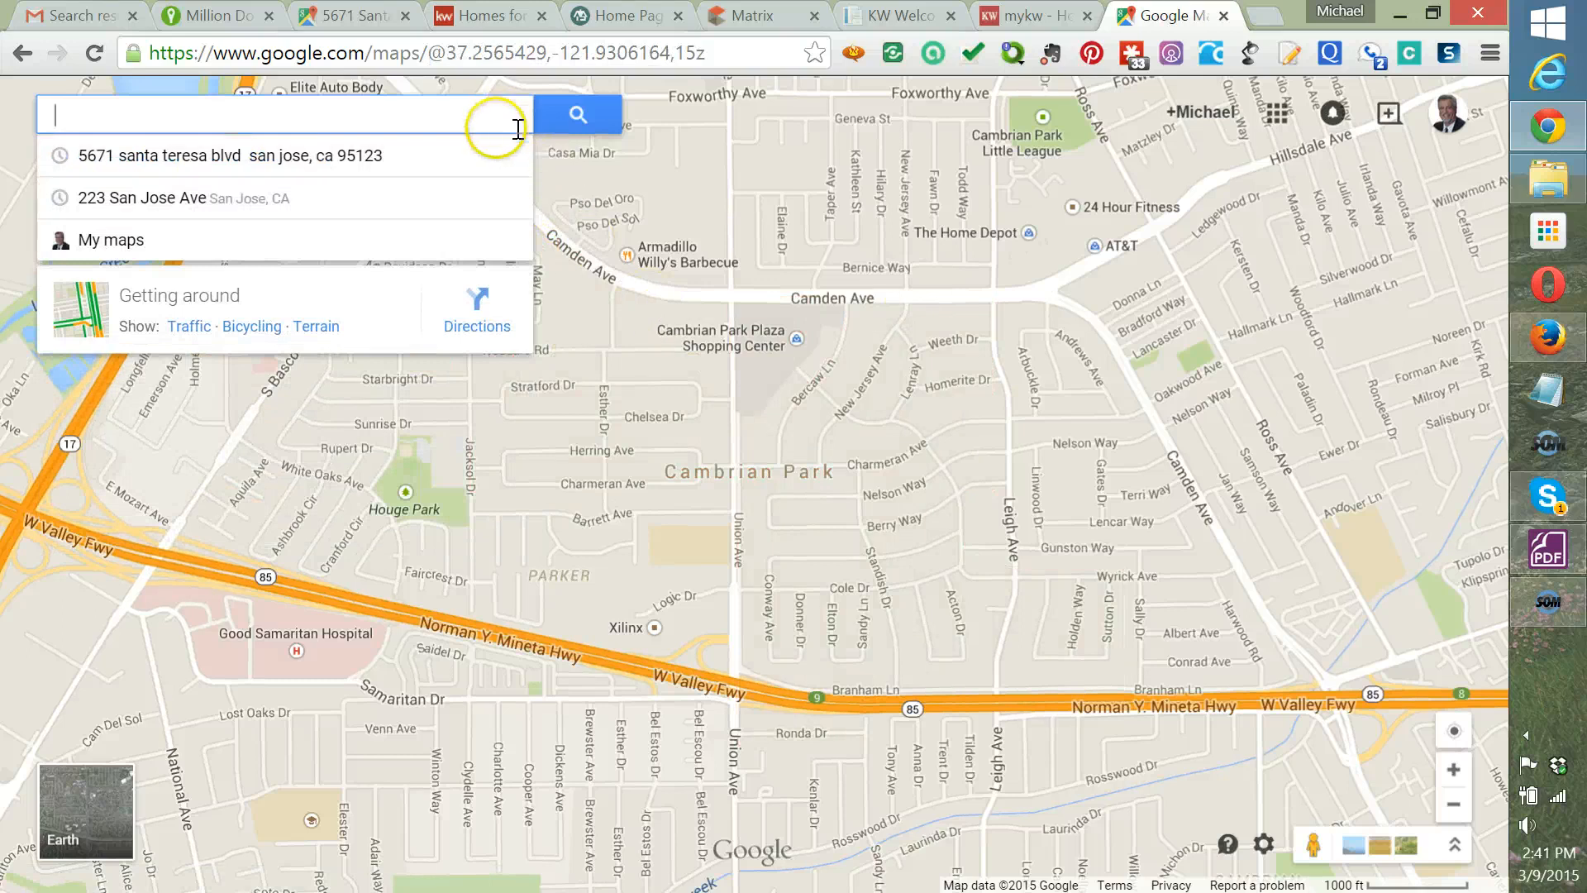
{"action": "left_click", "coordinate": [33, 55]}
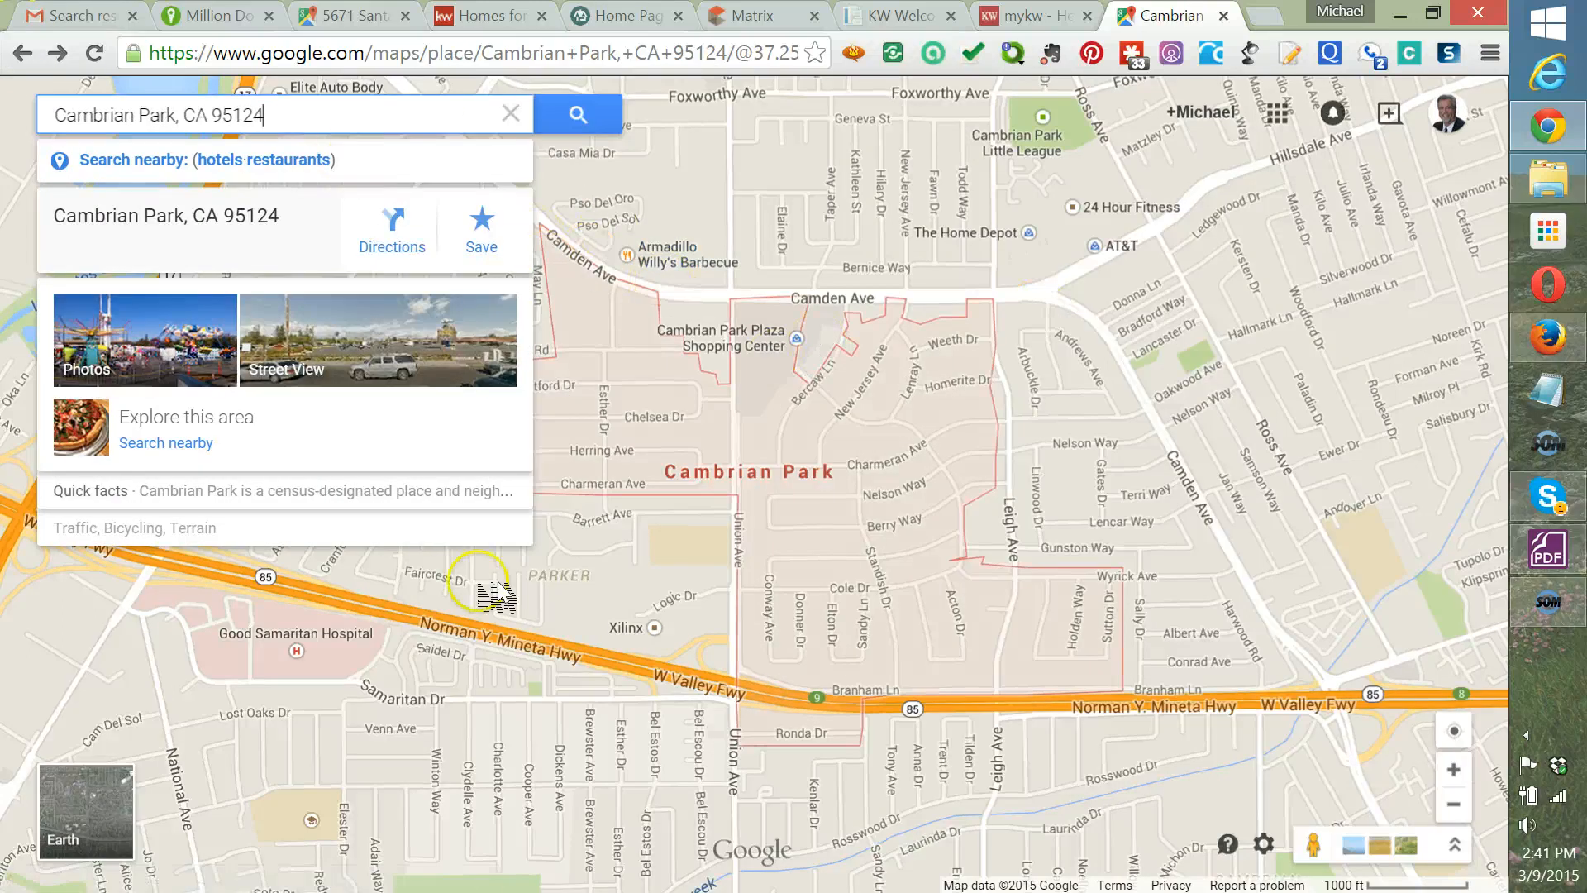
{"action": "left_click", "coordinate": [574, 611]}
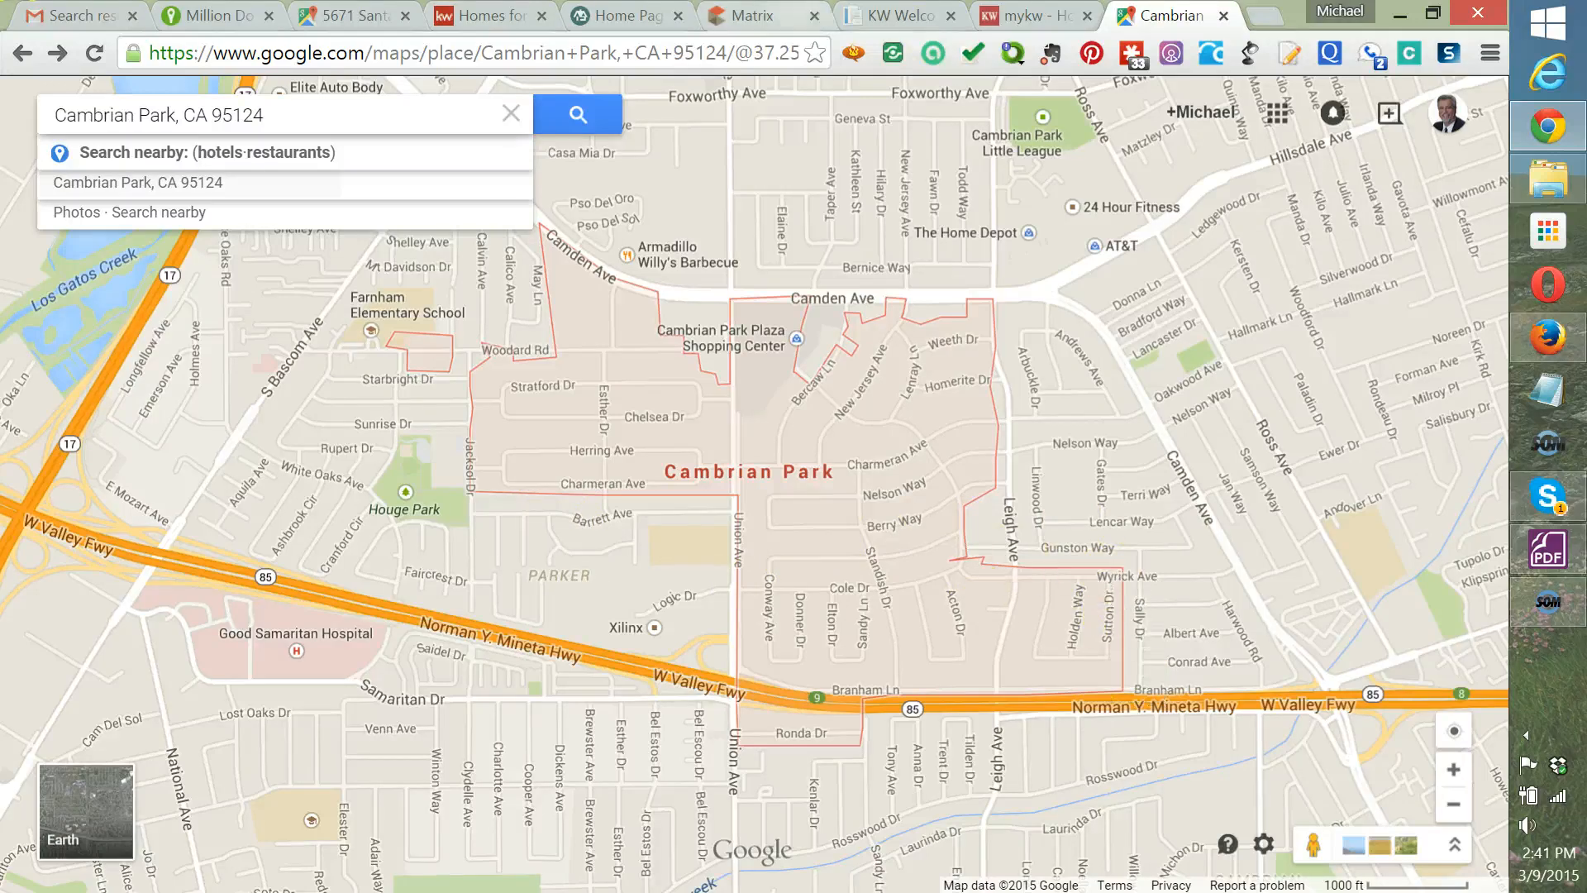
Back in Matrix, draw a polygon search area over Cambrian Park, bounded by Camden Ave, Leigh Ave, Highway 85 and Jacksol Dr.
{"action": "left_click", "coordinate": [773, 19]}
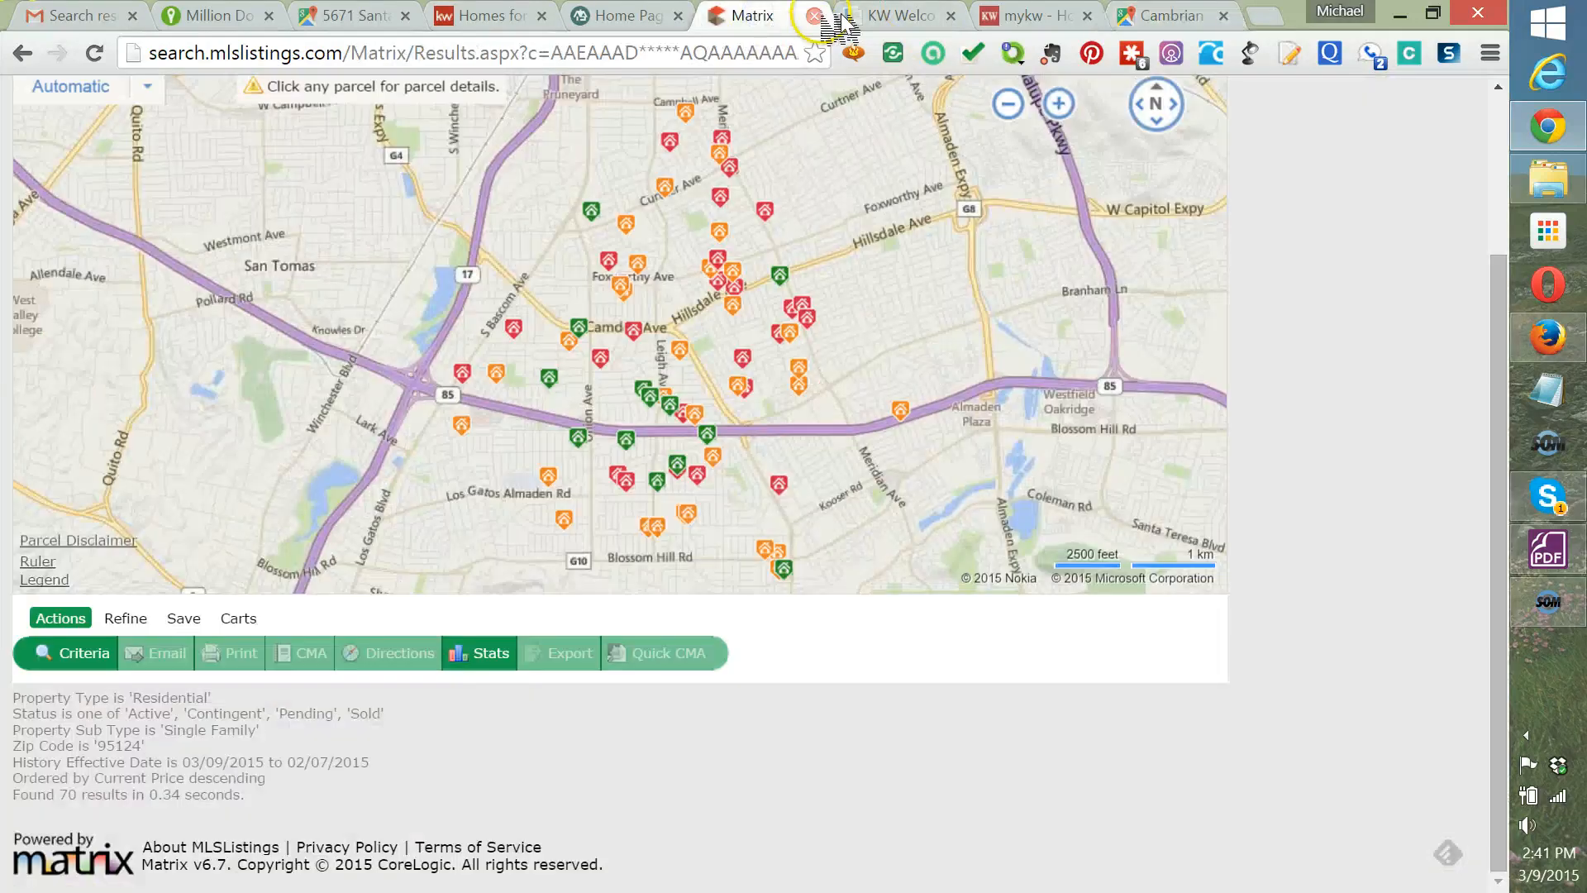
{"action": "scroll", "coordinate": [744, 255], "scroll_direction": "up", "scroll_amount": 1}
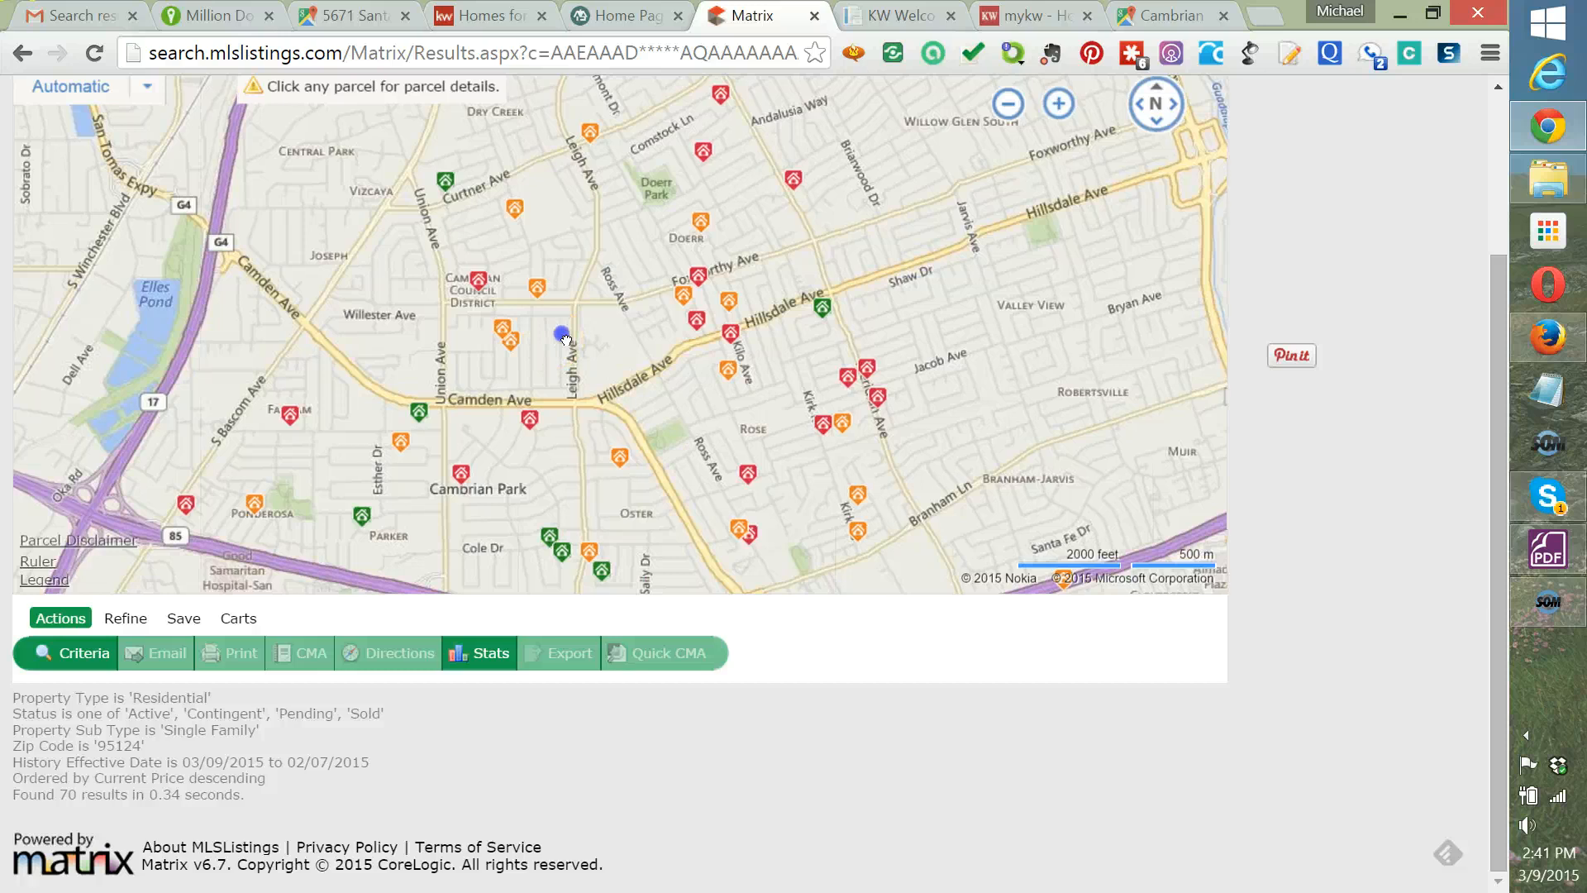
{"action": "left_click_drag", "start_coordinate": [565, 339], "coordinate": [663, 192]}
{"action": "mouse_move", "coordinate": [843, 330]}
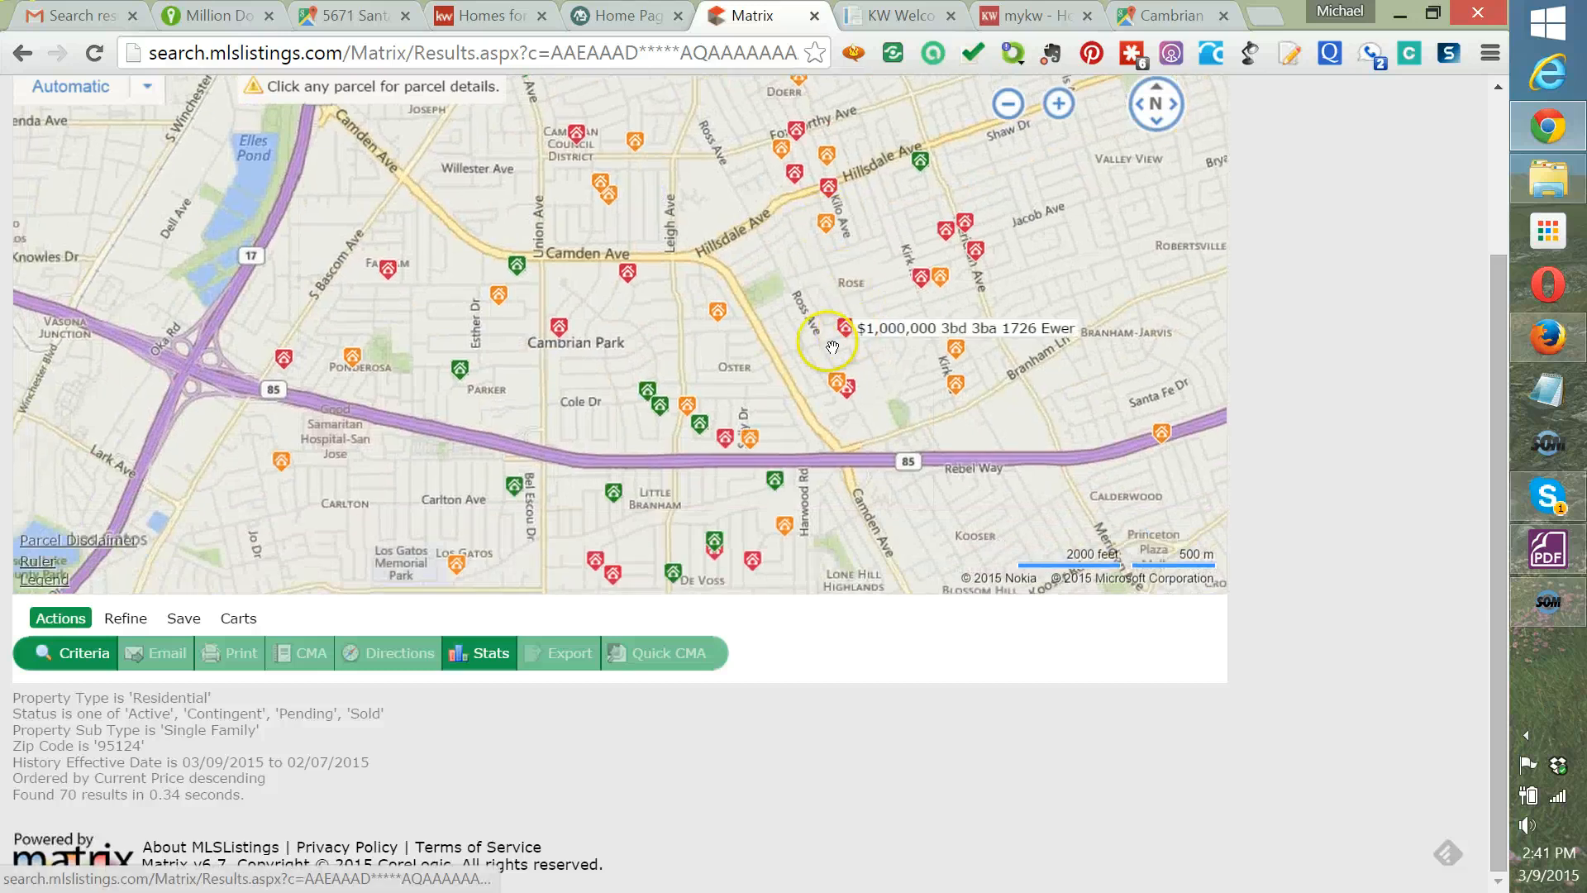
{"action": "double_click", "coordinate": [664, 335]}
{"action": "left_click_drag", "start_coordinate": [625, 339], "coordinate": [712, 305]}
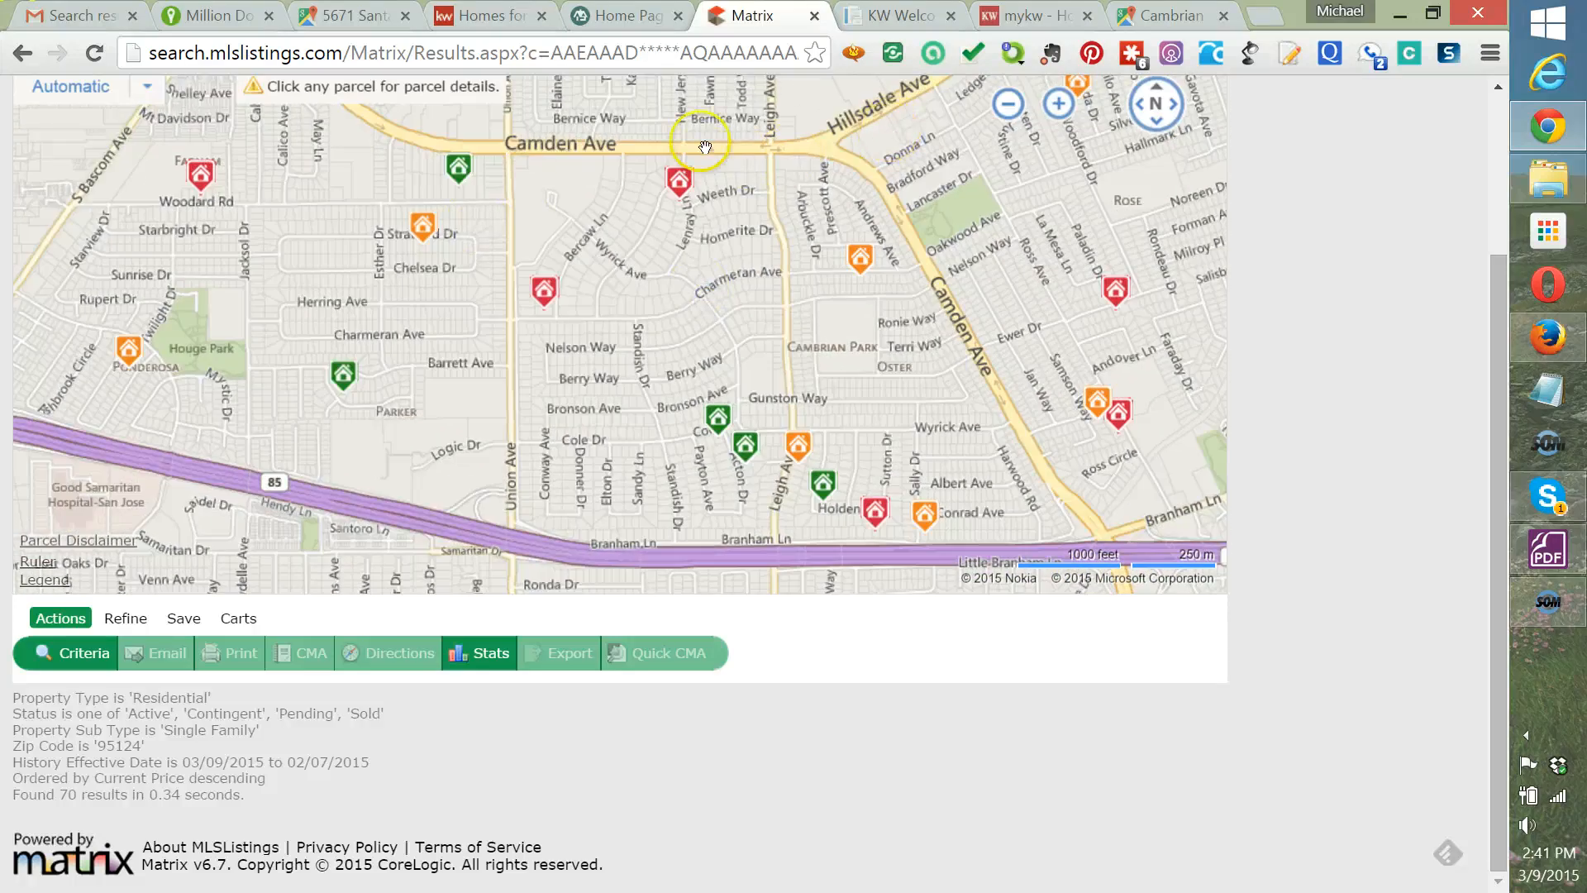
{"action": "left_click_drag", "start_coordinate": [705, 147], "coordinate": [713, 176]}
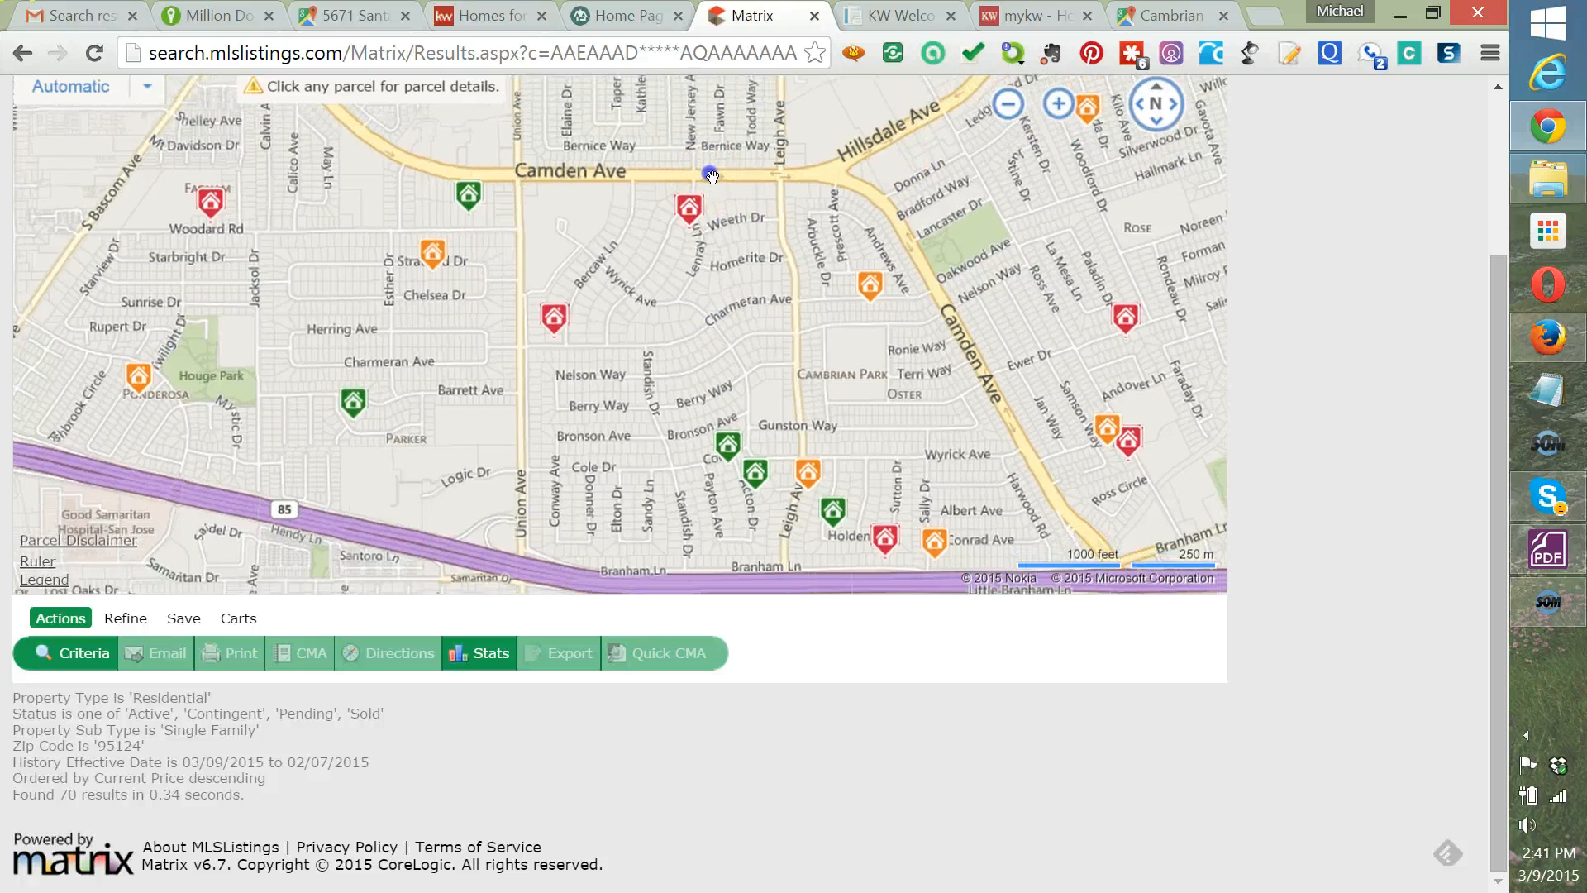
{"action": "left_click", "coordinate": [711, 174]}
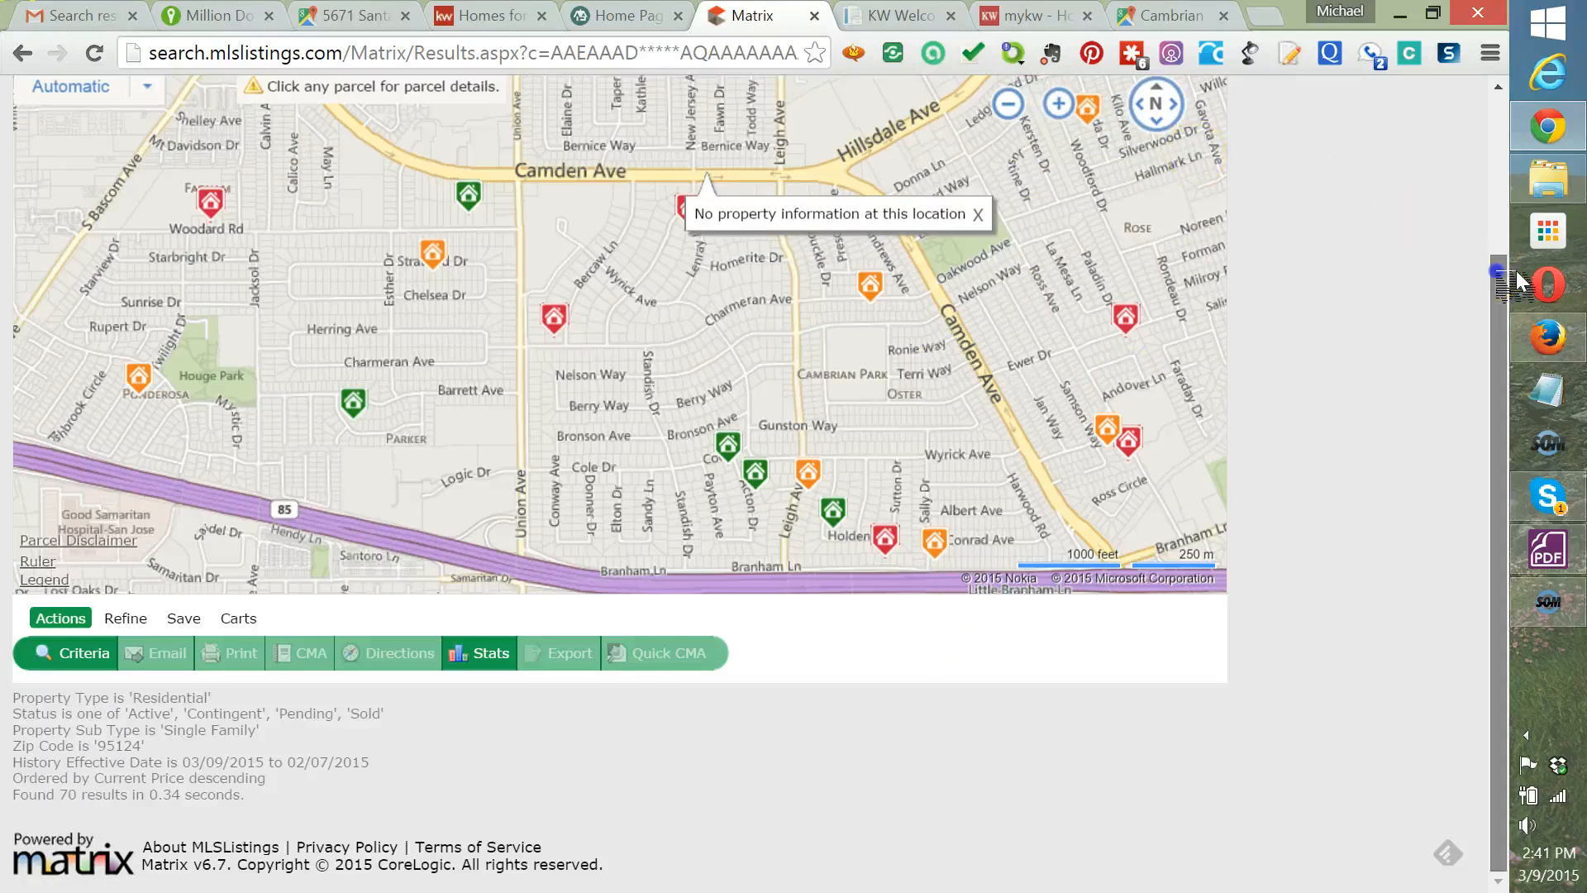
{"action": "left_click", "coordinate": [1496, 216]}
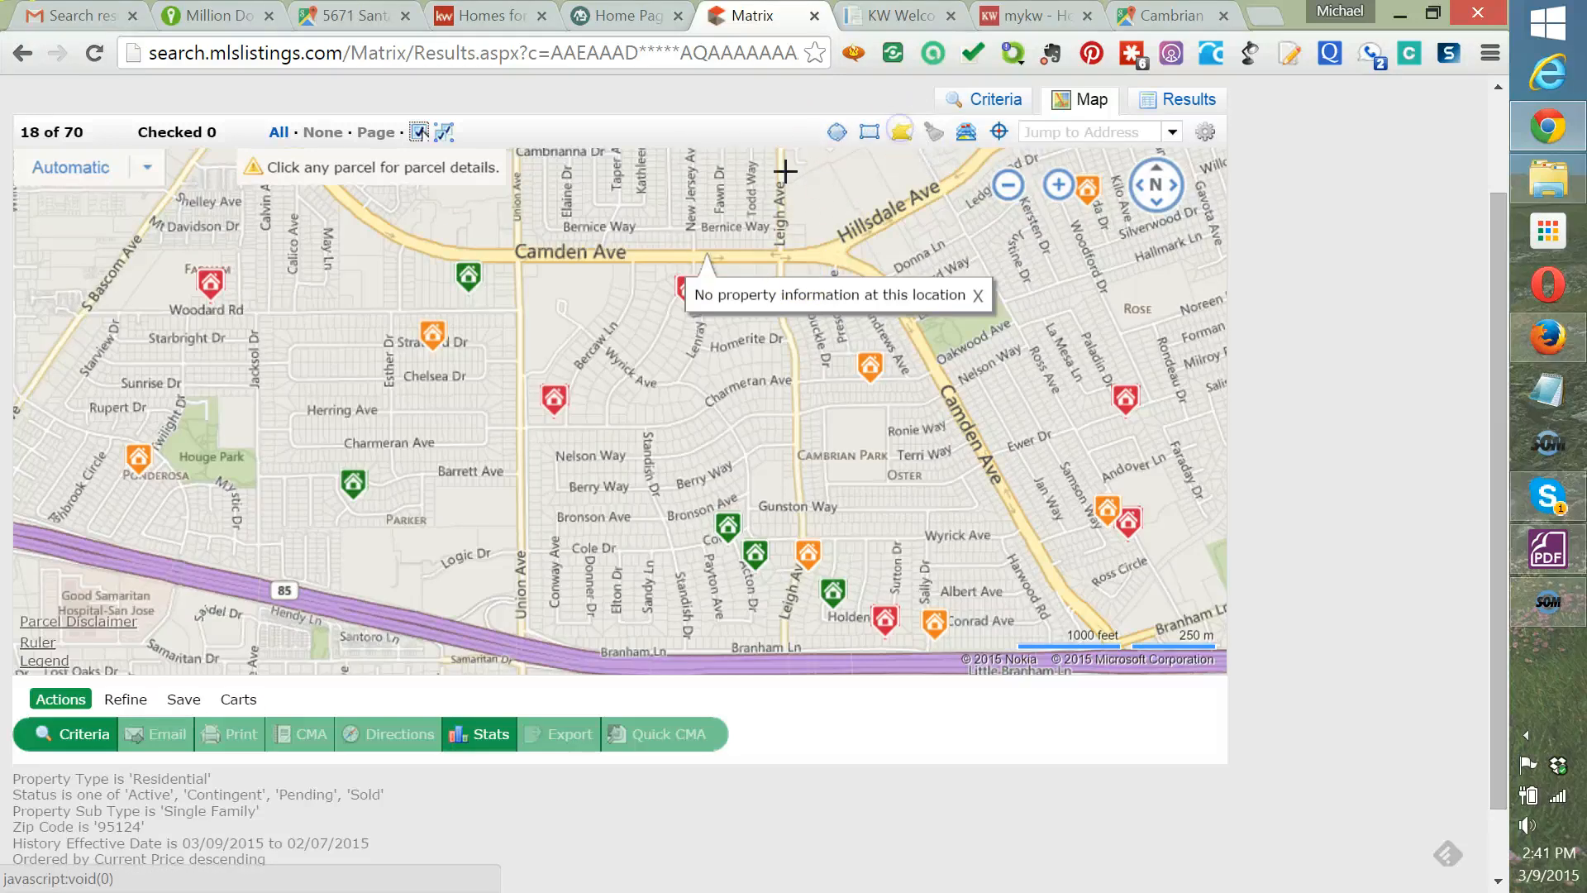
{"action": "left_click", "coordinate": [391, 240]}
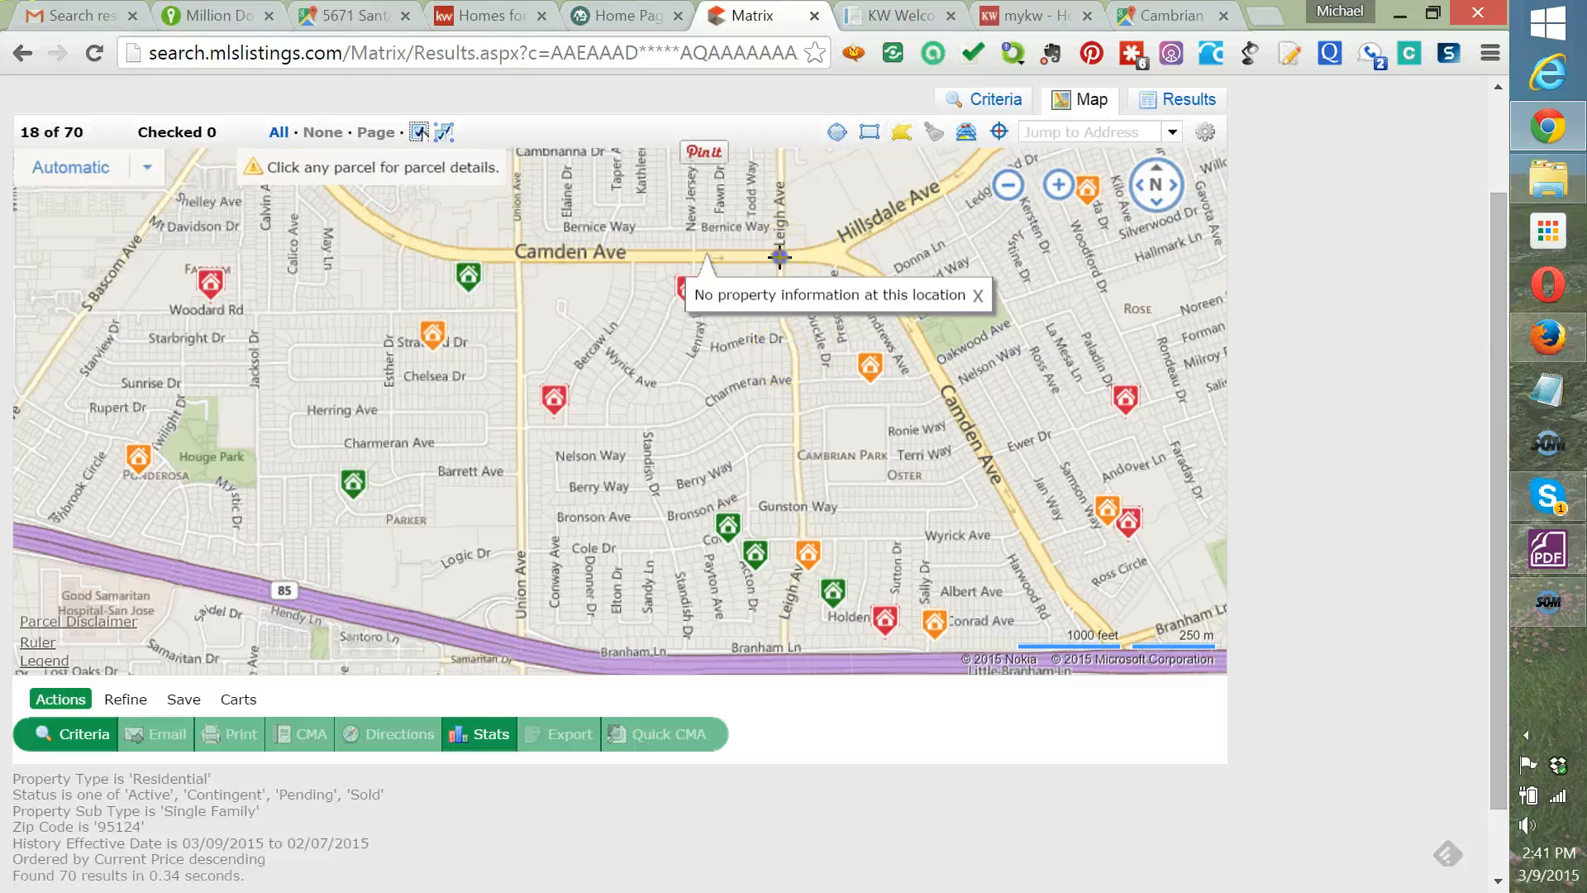
{"action": "mouse_move", "coordinate": [779, 257]}
{"action": "left_mouse_down"}
{"action": "mouse_move", "coordinate": [792, 649]}
{"action": "mouse_move", "coordinate": [562, 648]}
{"action": "mouse_move", "coordinate": [358, 616]}
{"action": "mouse_move", "coordinate": [263, 577]}
{"action": "mouse_move", "coordinate": [248, 195]}
{"action": "mouse_move", "coordinate": [343, 201]}
{"action": "mouse_move", "coordinate": [461, 287]}
{"action": "mouse_move", "coordinate": [779, 258]}
{"action": "left_mouse_up"}
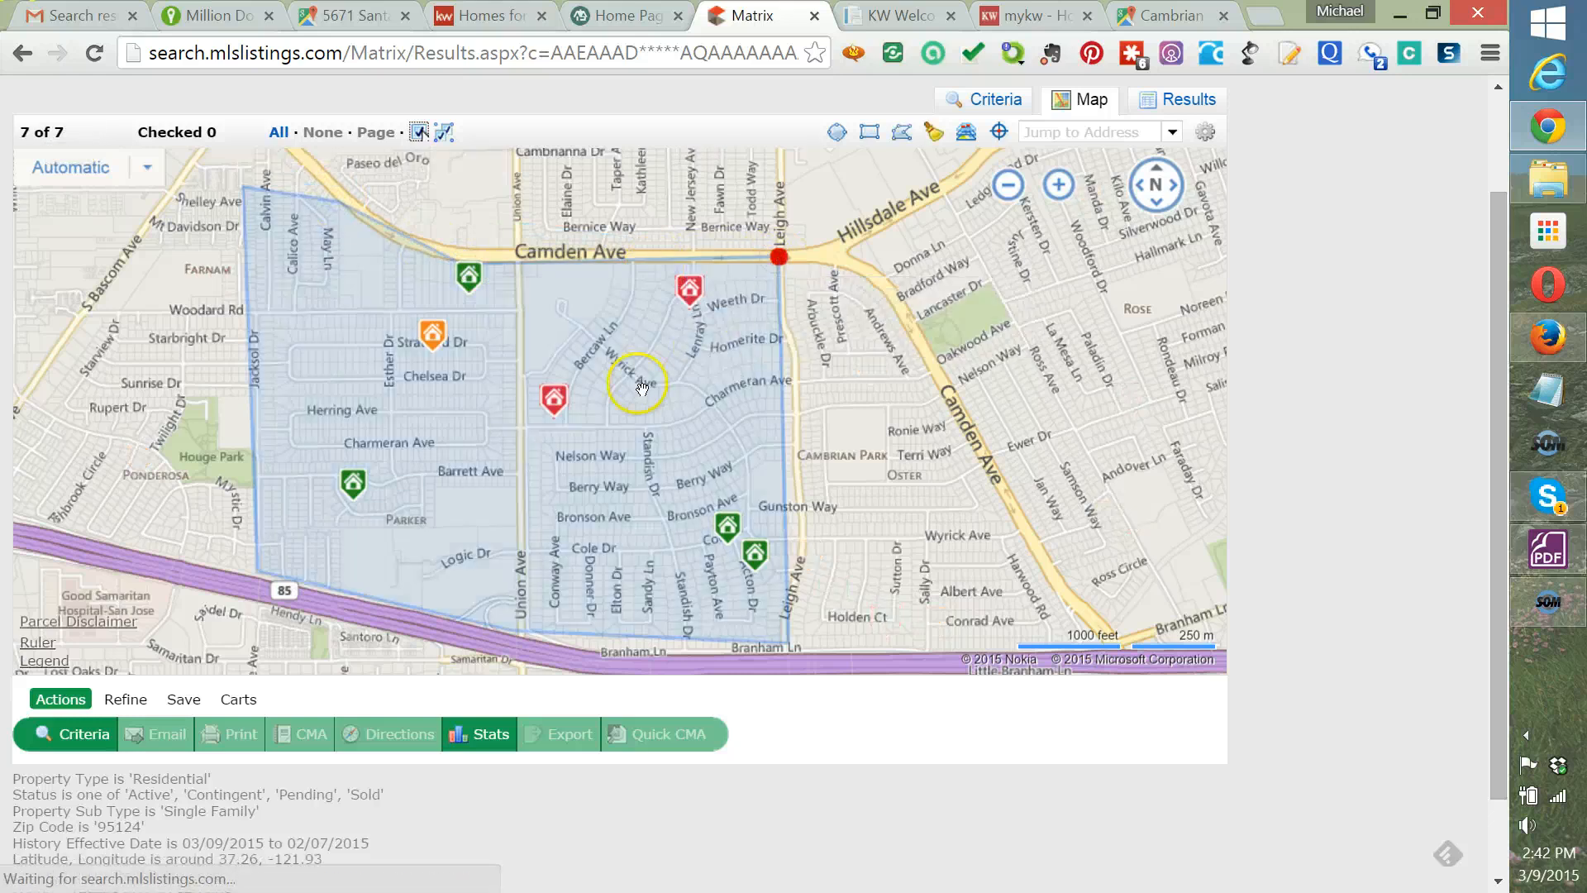
Compare the polygon with the Cambrian Park outline in Google Maps and extend its northwest corner up to Camden Ave near S Bascom Ave.
{"action": "left_click", "coordinate": [1167, 18]}
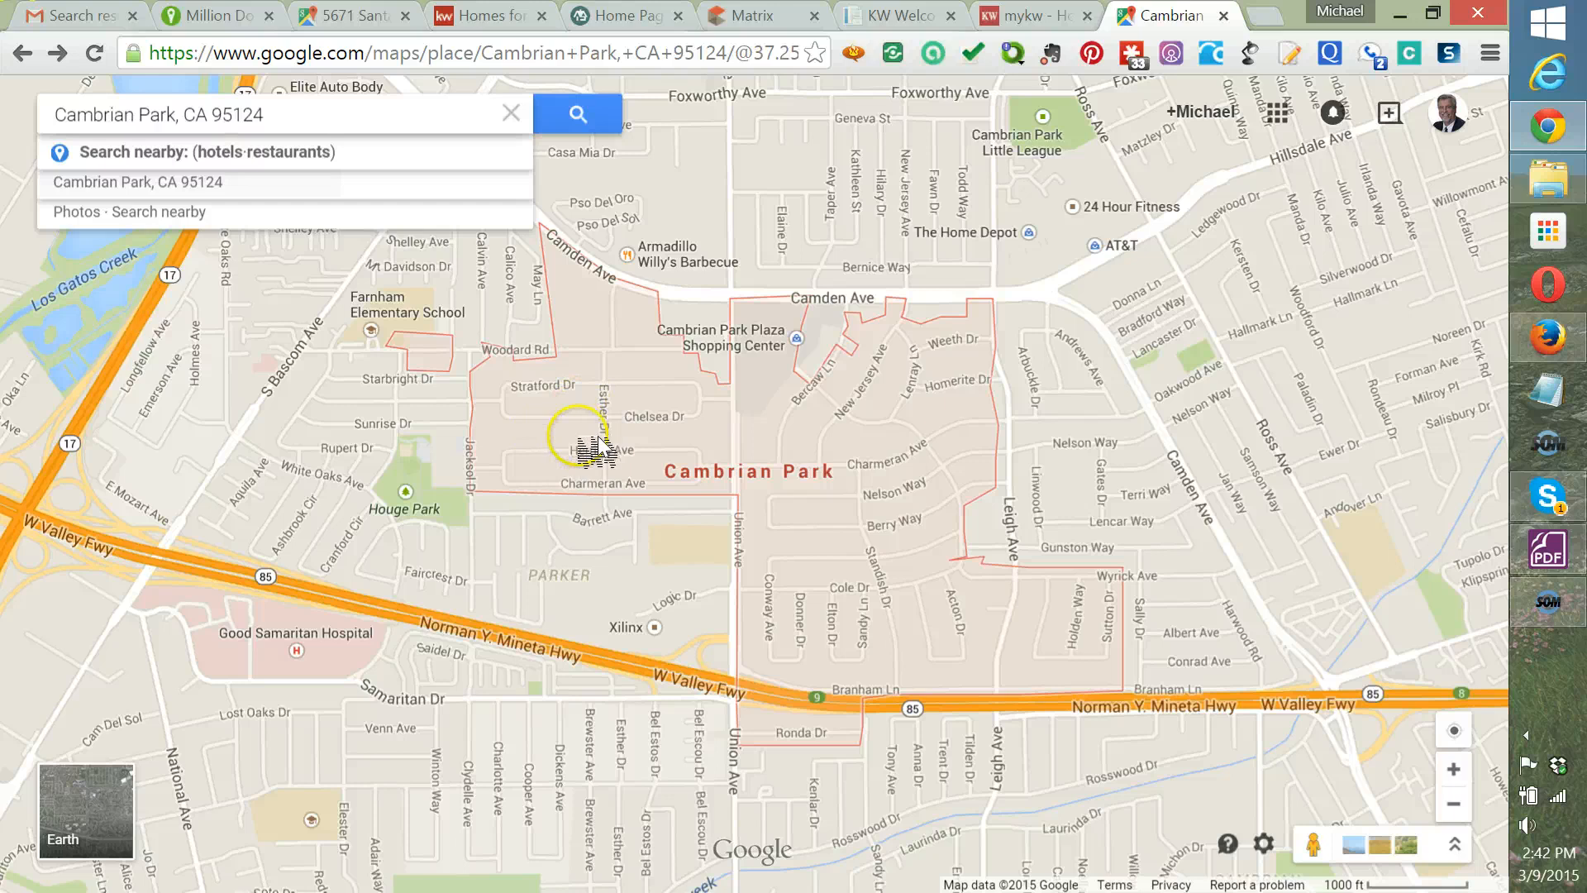
{"action": "left_click", "coordinate": [789, 25]}
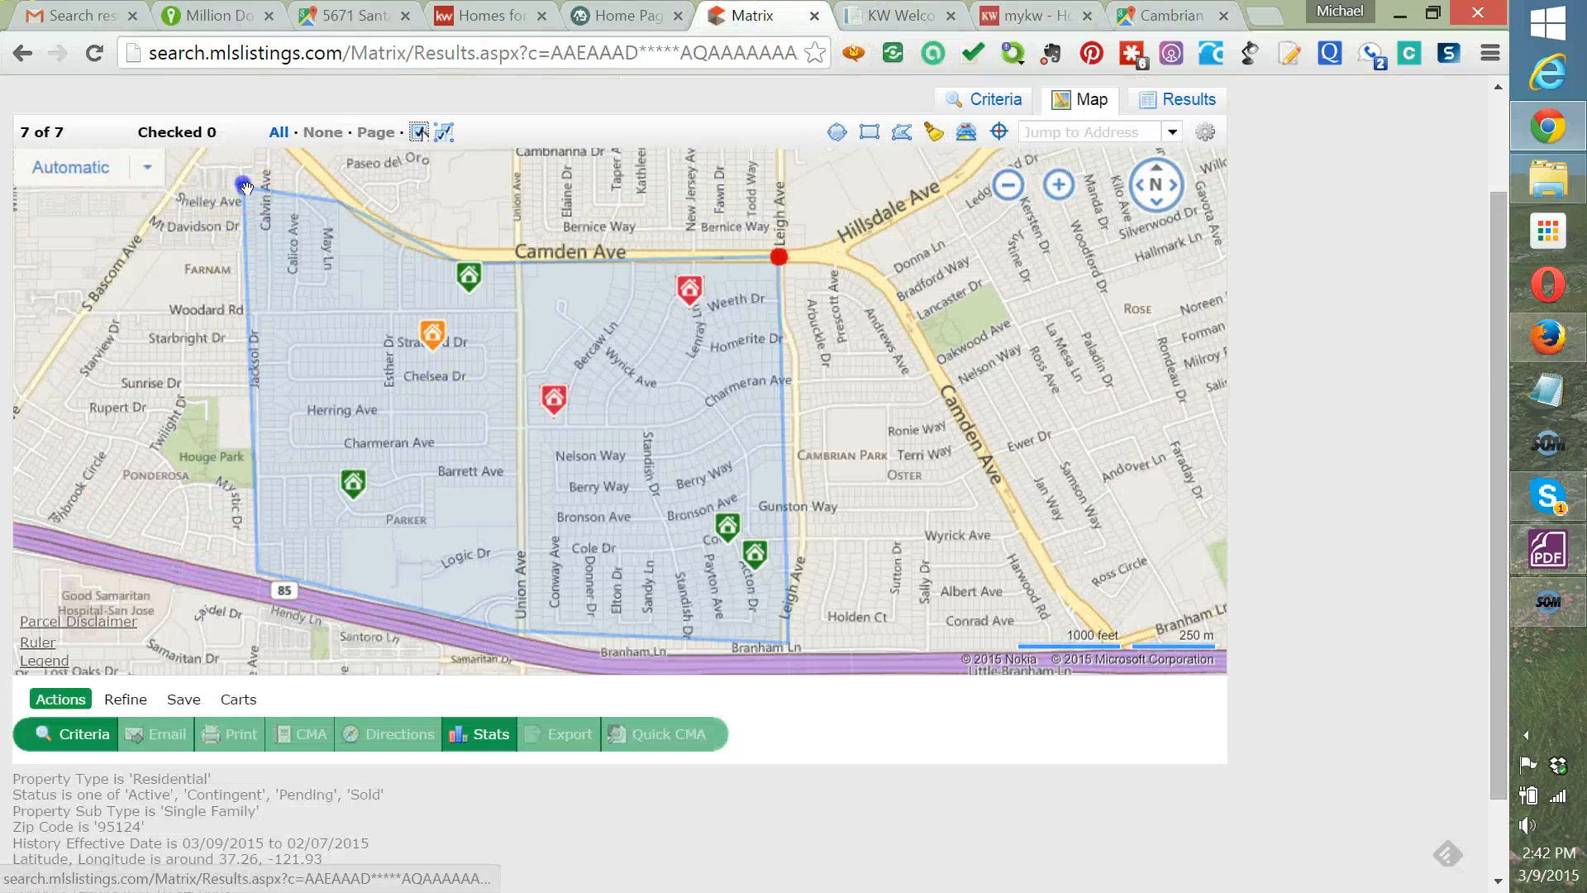
{"action": "mouse_move", "coordinate": [244, 186]}
{"action": "left_mouse_down"}
{"action": "mouse_move", "coordinate": [248, 145]}
{"action": "mouse_move", "coordinate": [250, 214]}
{"action": "left_mouse_up"}
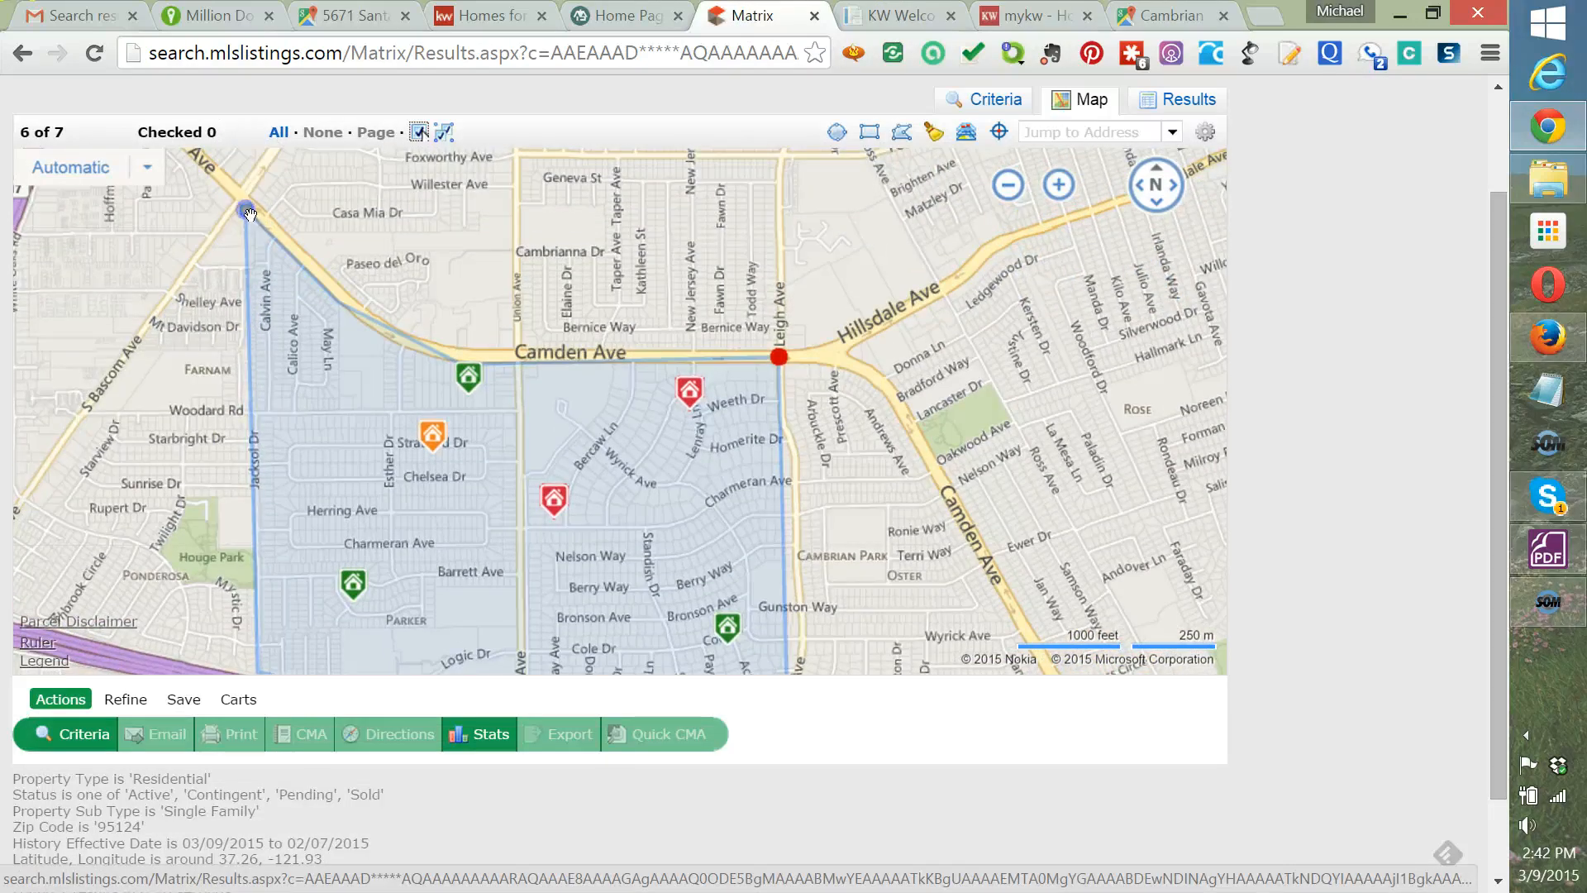
{"action": "left_click", "coordinate": [1174, 16]}
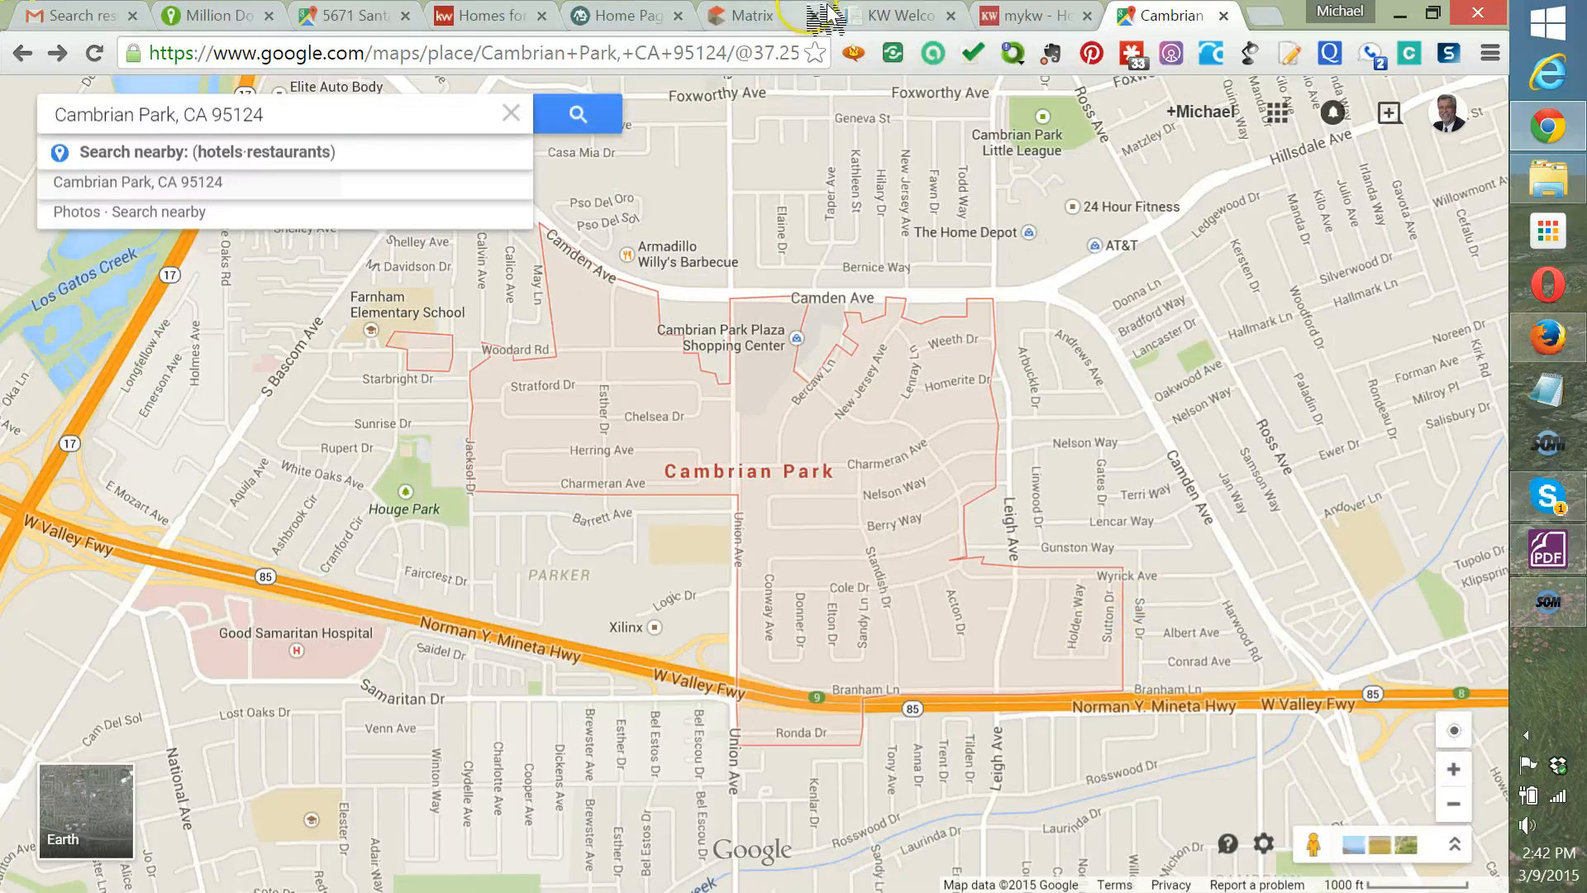
Back in Matrix, pull the polygon's southern edge down to Highway 85 along Branham Ln.
{"action": "left_click", "coordinate": [789, 17]}
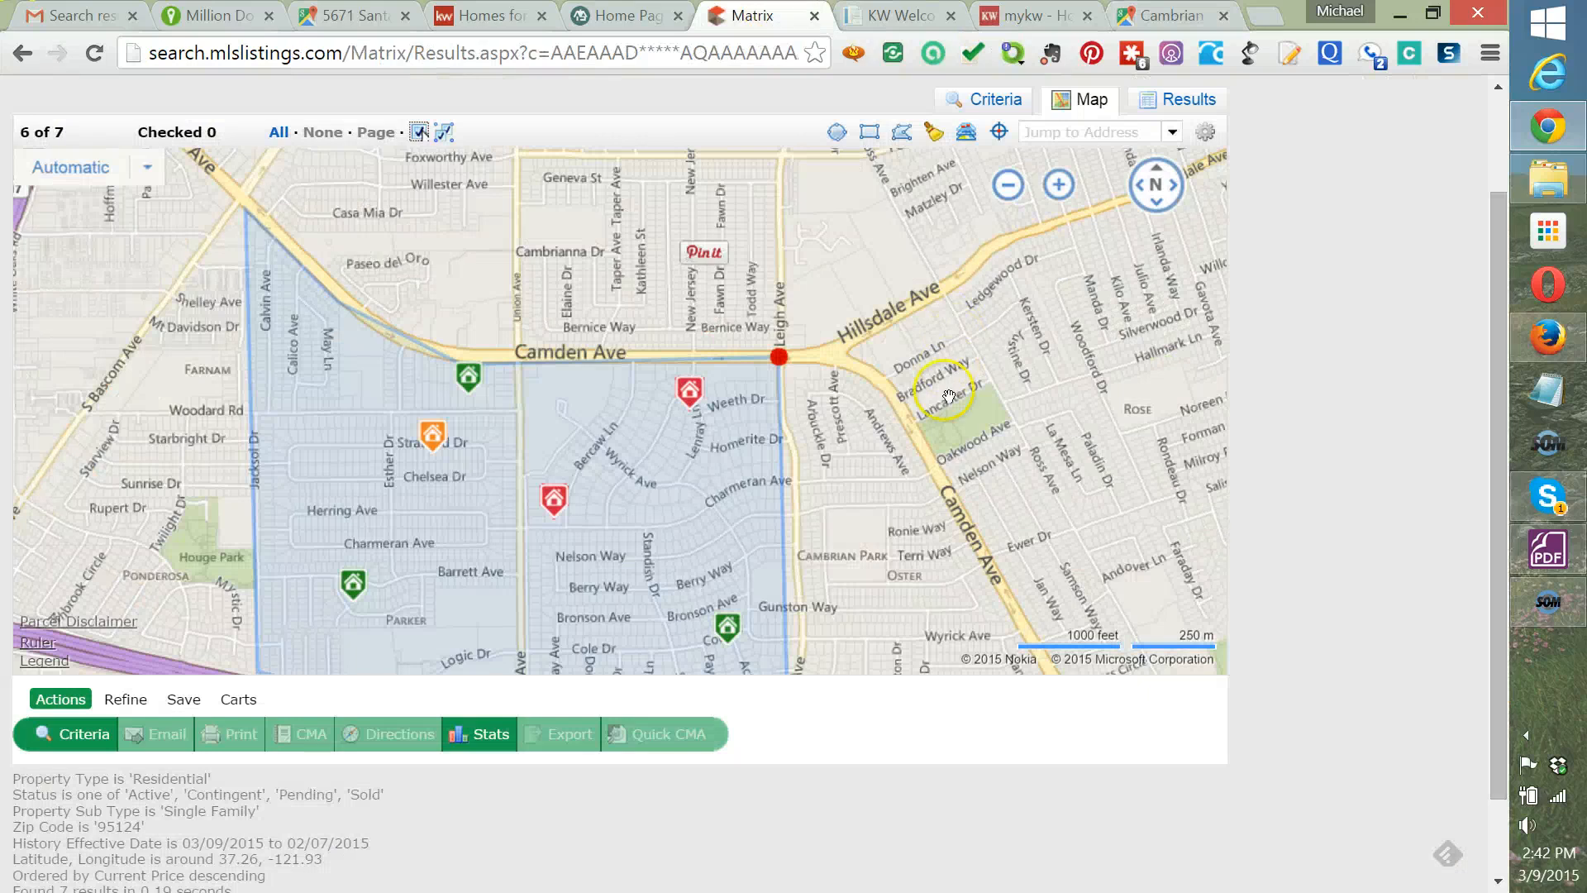
{"action": "scroll", "coordinate": [914, 532], "scroll_direction": "down", "scroll_amount": 2}
{"action": "scroll", "coordinate": [845, 400], "scroll_direction": "up", "scroll_amount": 3}
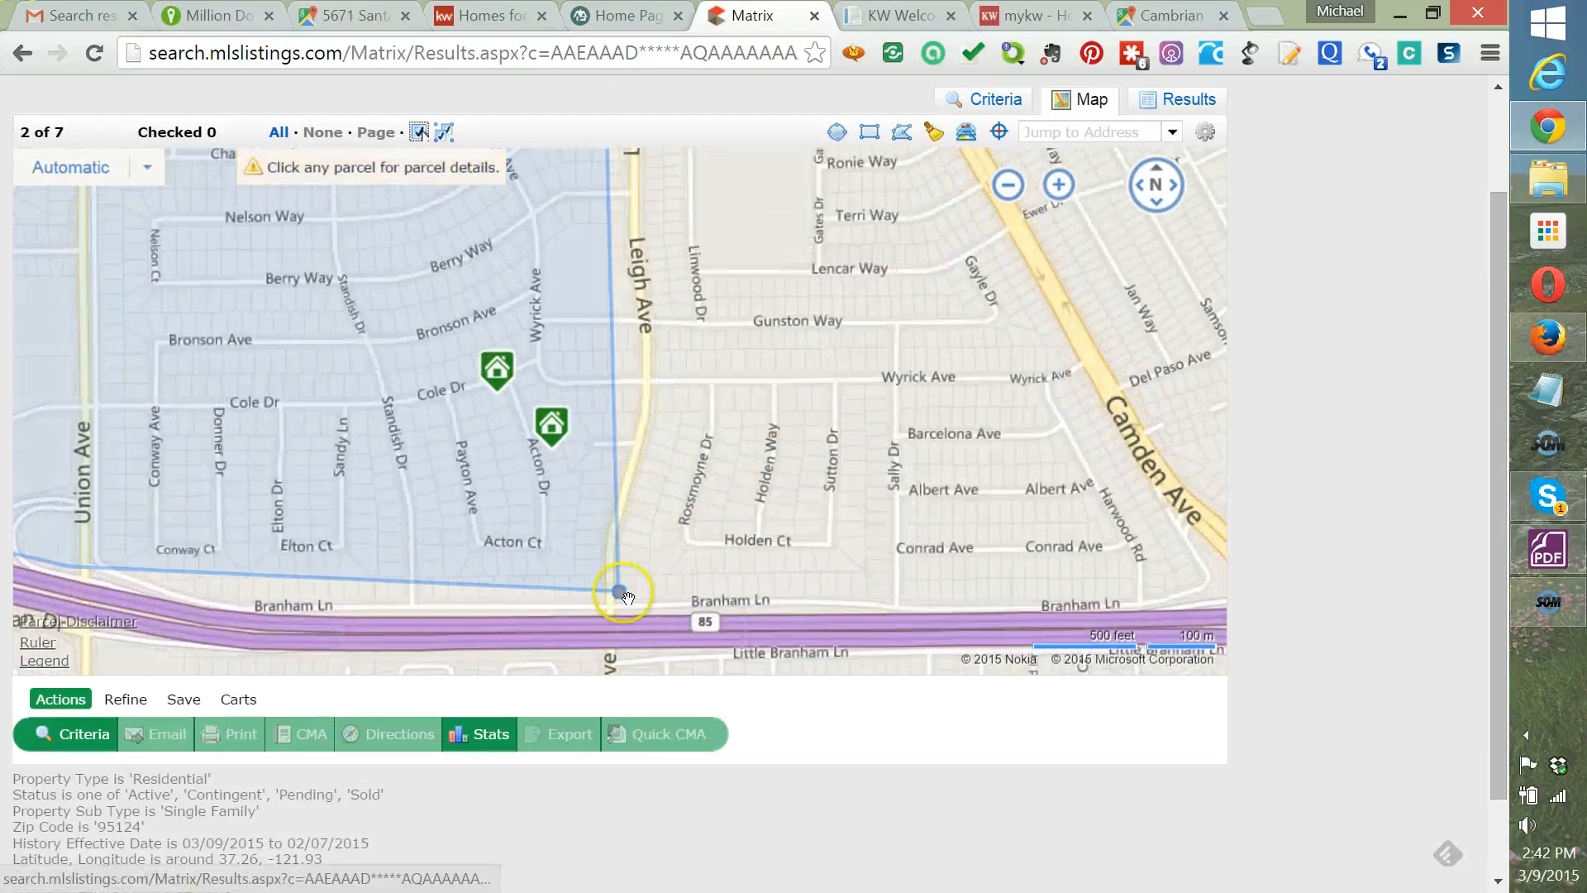
{"action": "left_click_drag", "start_coordinate": [281, 585], "coordinate": [271, 614]}
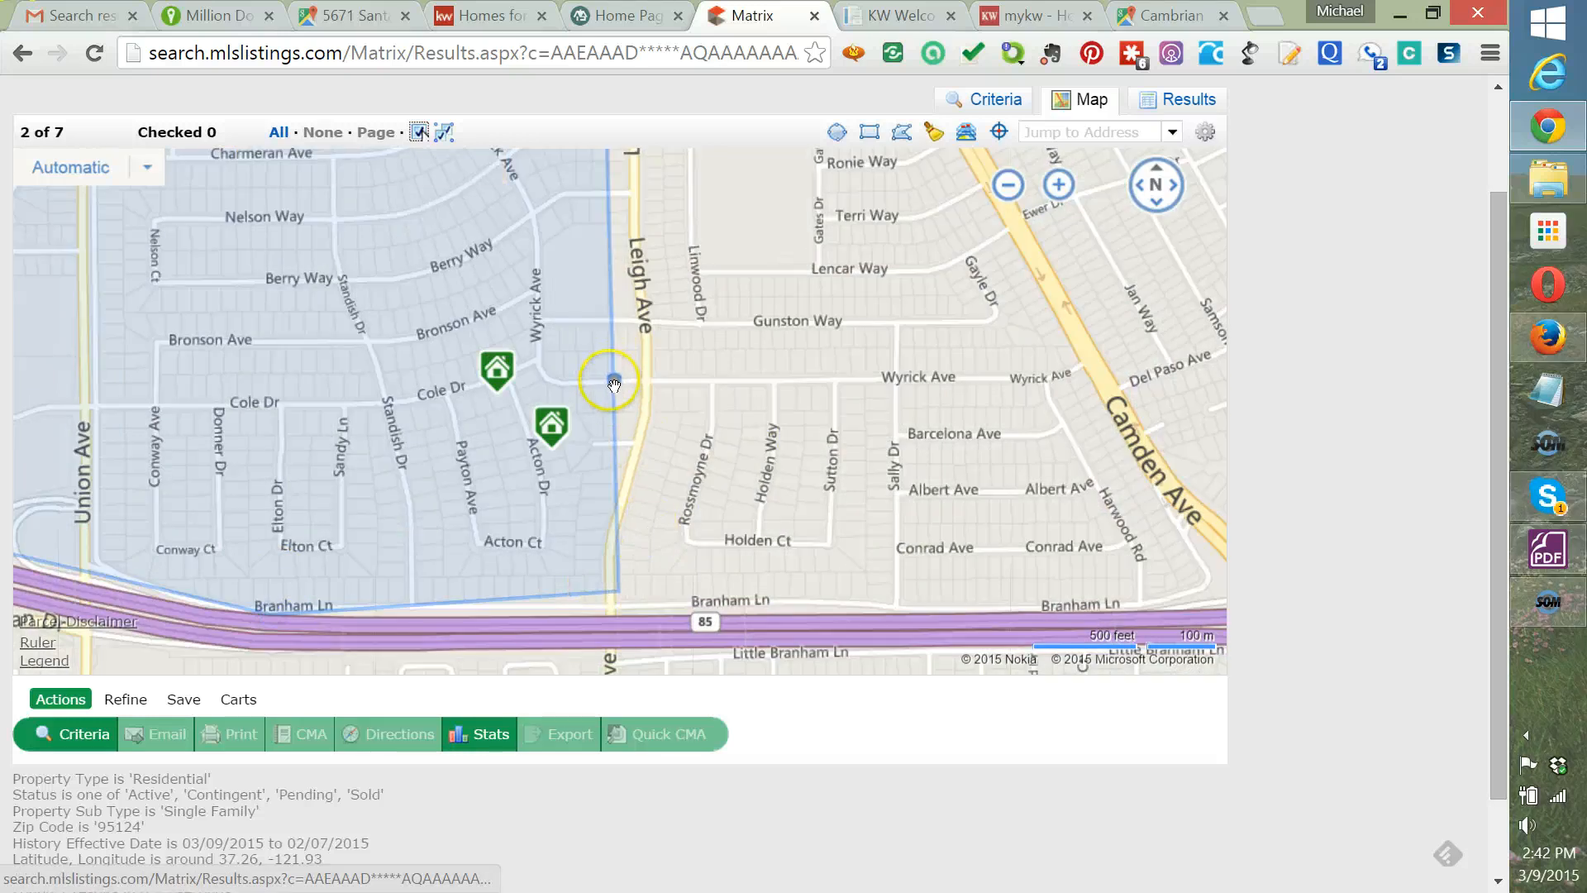
Extend the polygon's eastern edge out to Leigh Ave at Wyrick Ave and move its southeast corner down to Highway 85 at Leigh Ave.
{"action": "left_click_drag", "start_coordinate": [611, 384], "coordinate": [643, 393]}
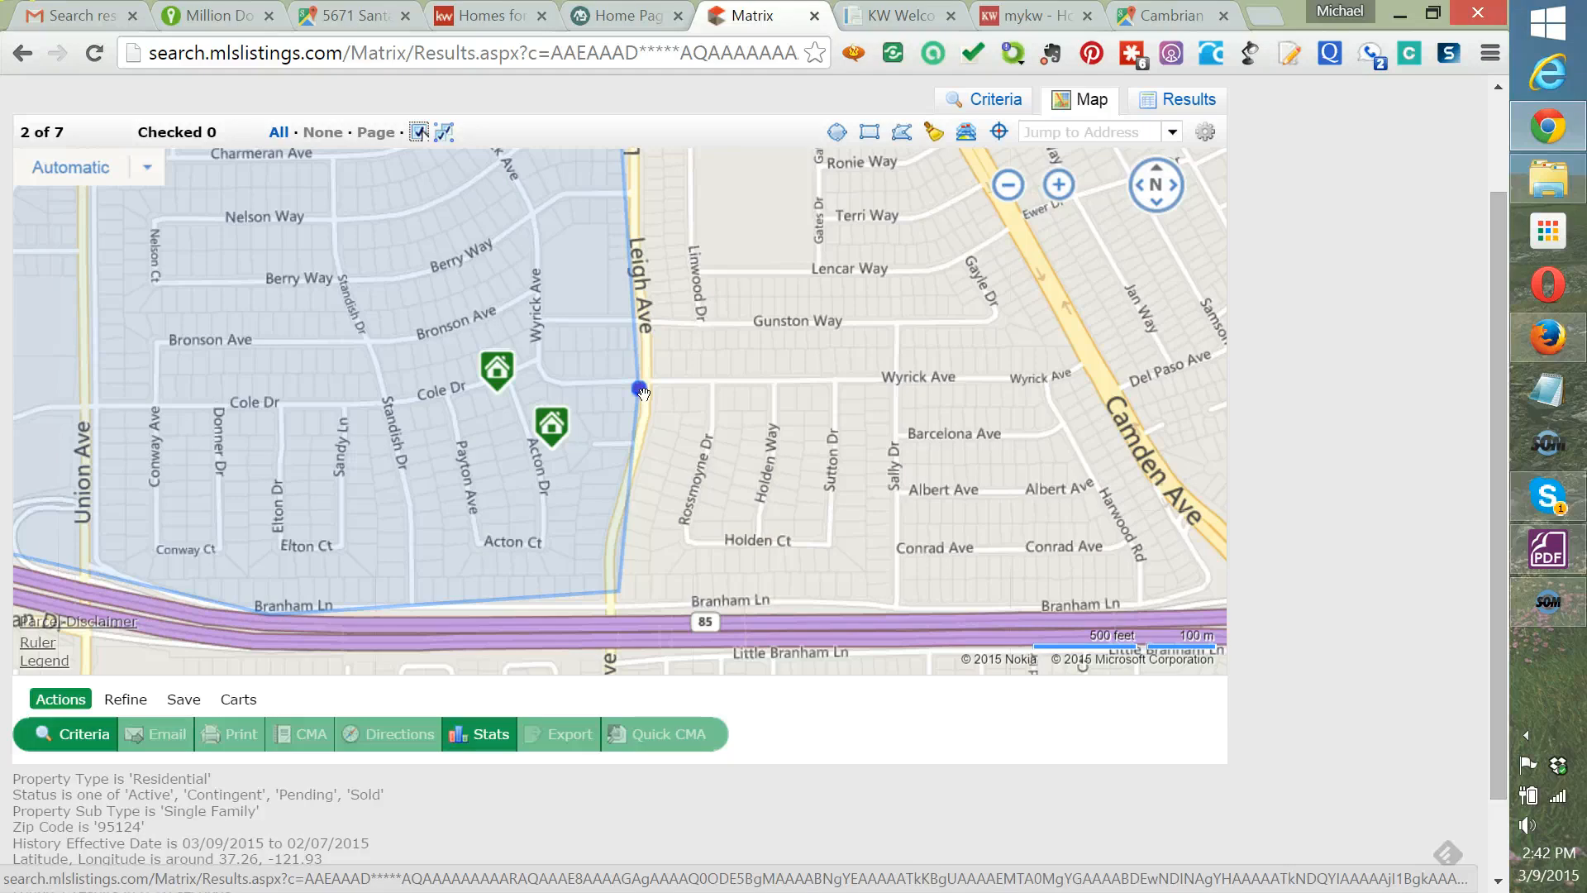
{"action": "scroll", "coordinate": [645, 394], "scroll_direction": "up", "scroll_amount": 1}
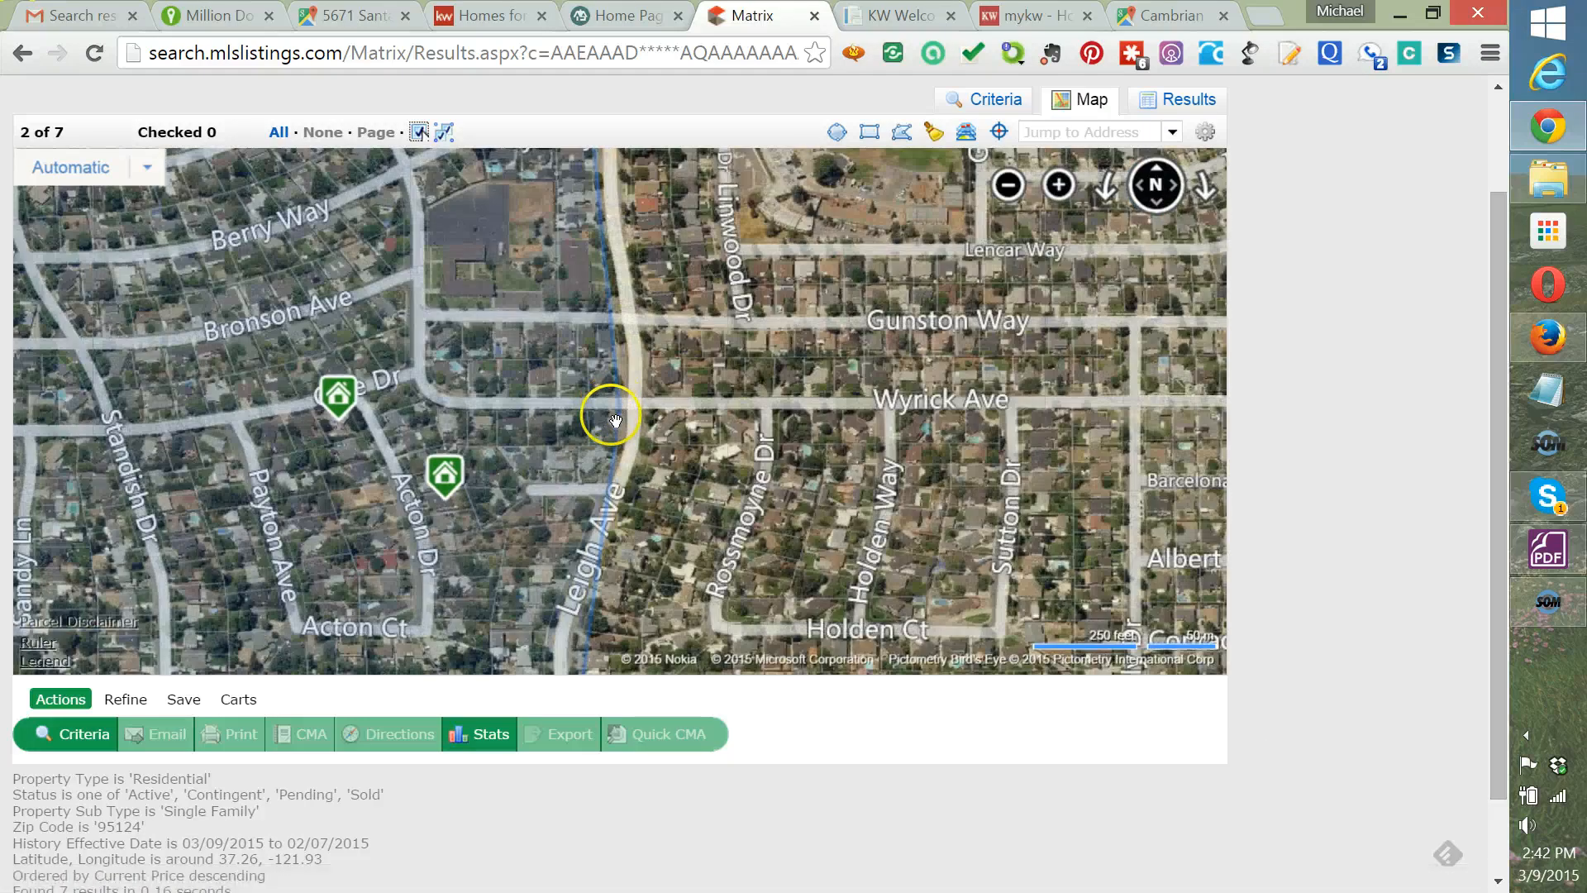
{"action": "left_click", "coordinate": [1014, 186]}
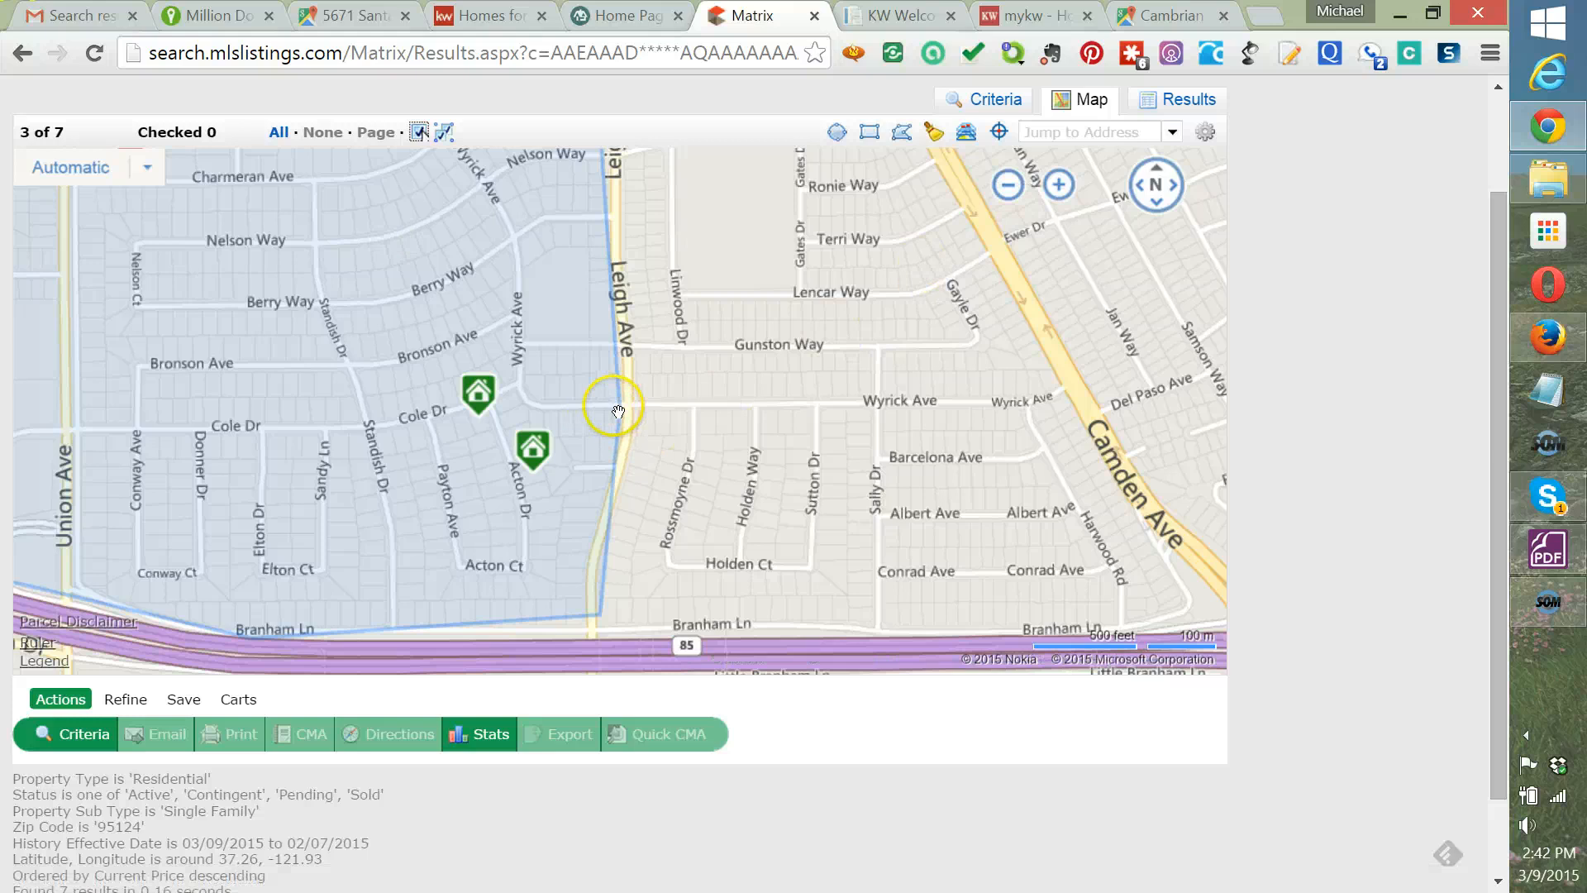
{"action": "left_click_drag", "start_coordinate": [618, 410], "coordinate": [634, 413]}
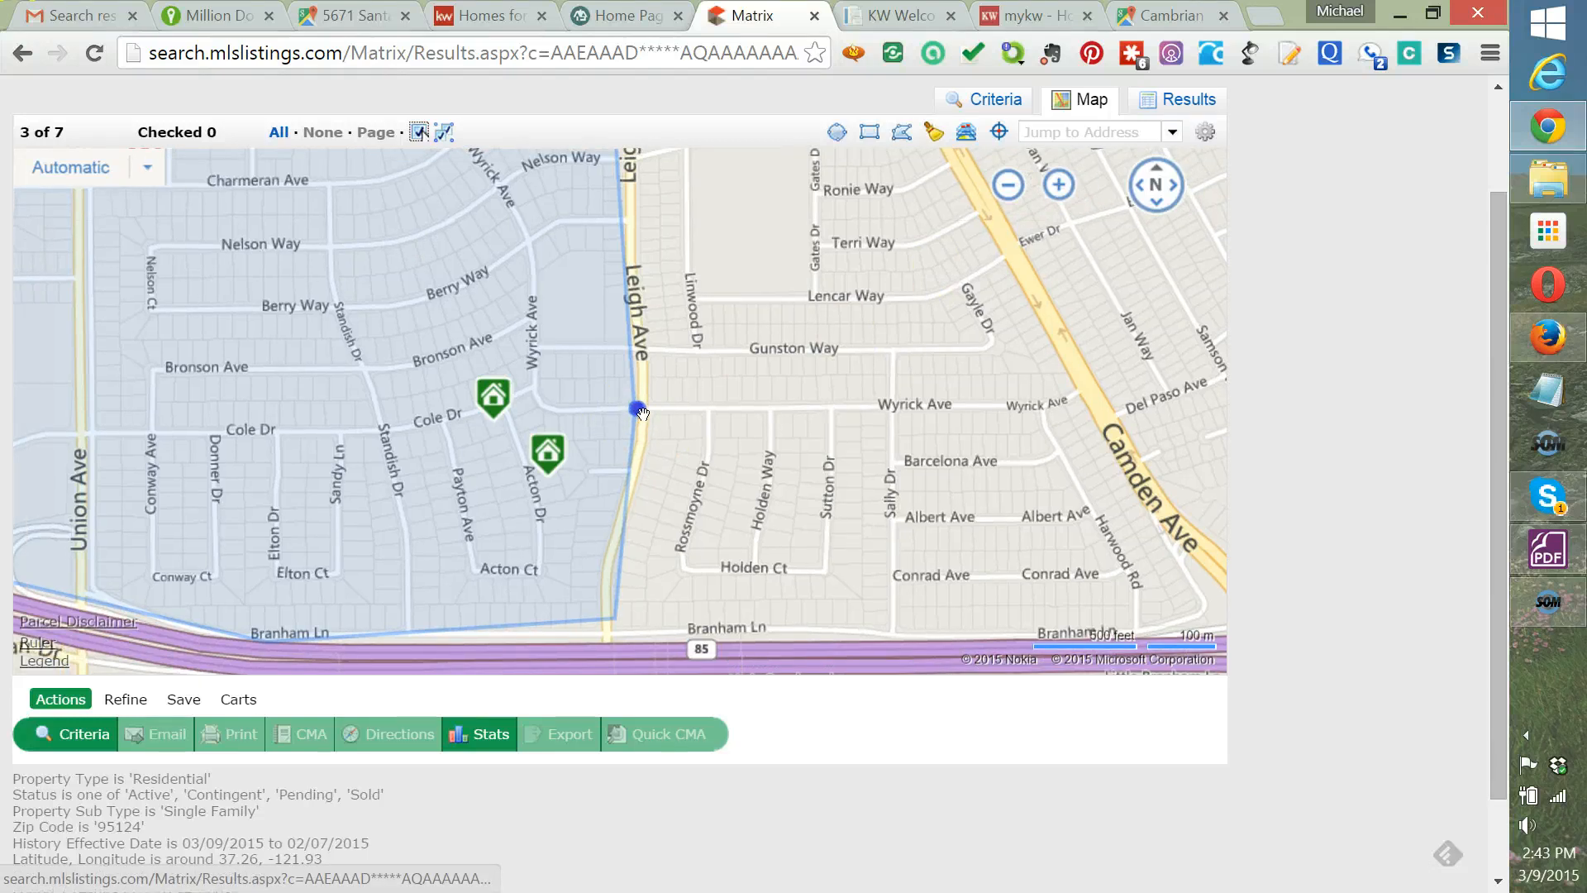
{"action": "left_click_drag", "start_coordinate": [615, 619], "coordinate": [609, 635]}
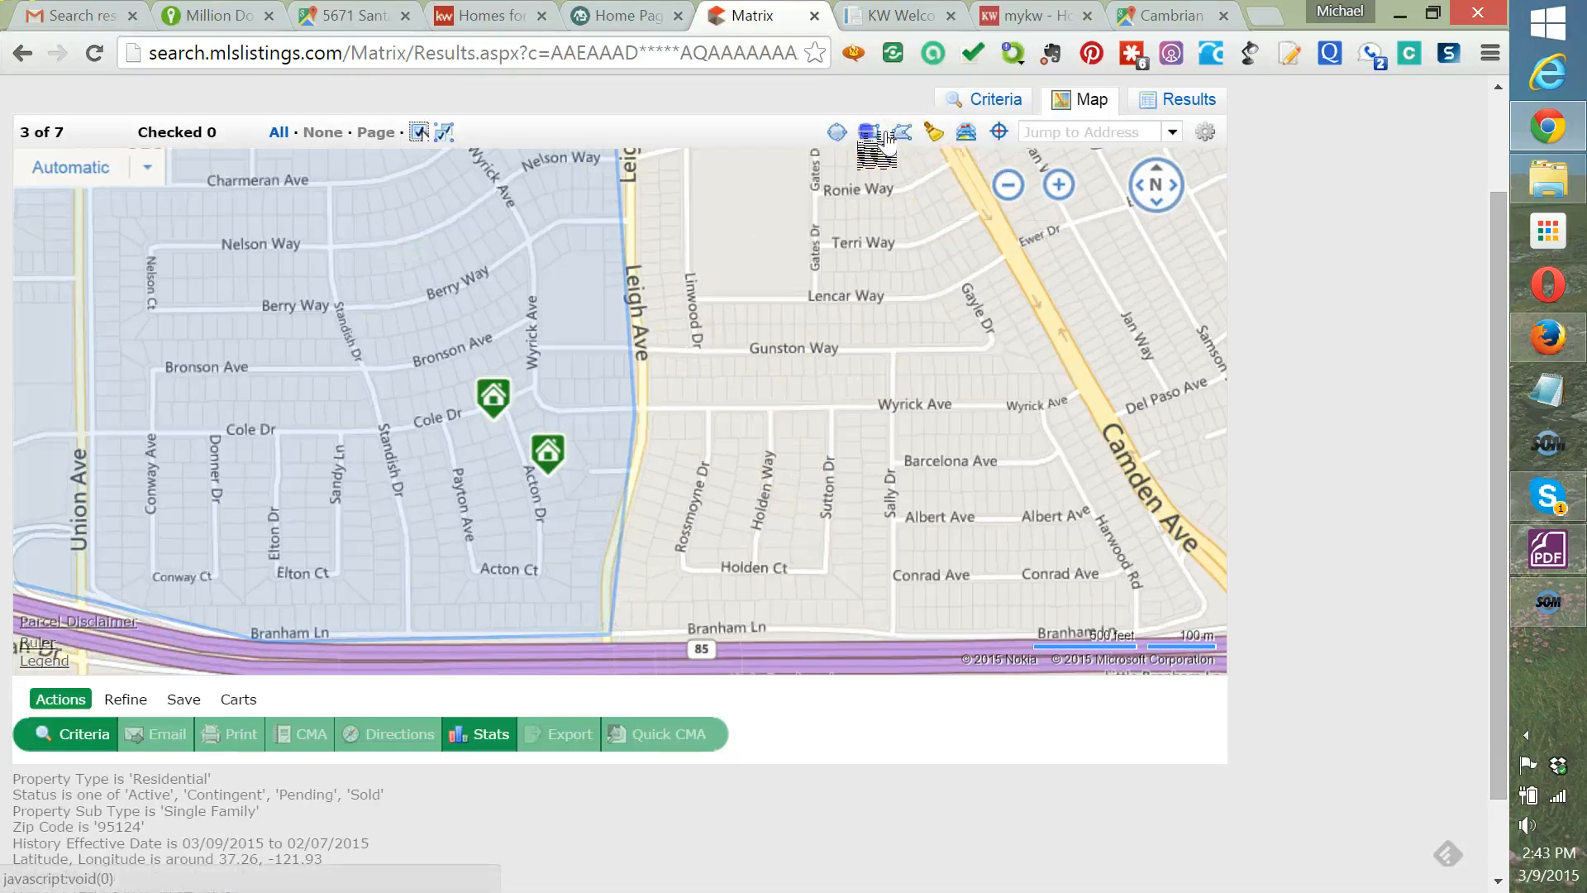
Add a rectangular search area from Leigh Ave at Gunston Way to Sally Dr at Highway 85, and join the polygon's southeast corner to it.
{"action": "left_click", "coordinate": [878, 134]}
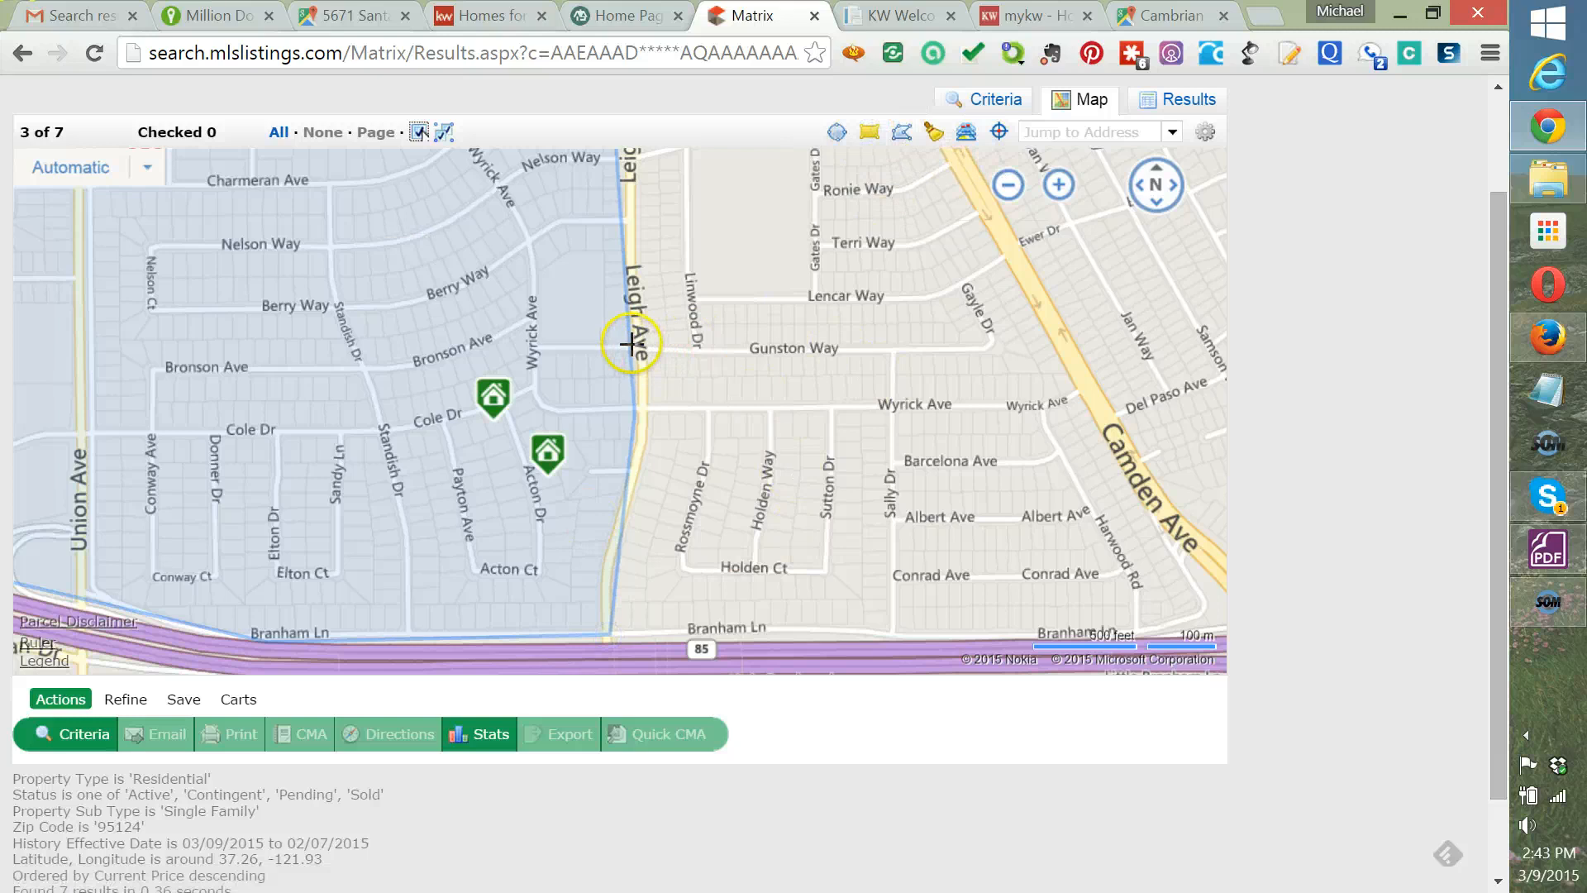
{"action": "left_click_drag", "start_coordinate": [630, 343], "coordinate": [893, 638]}
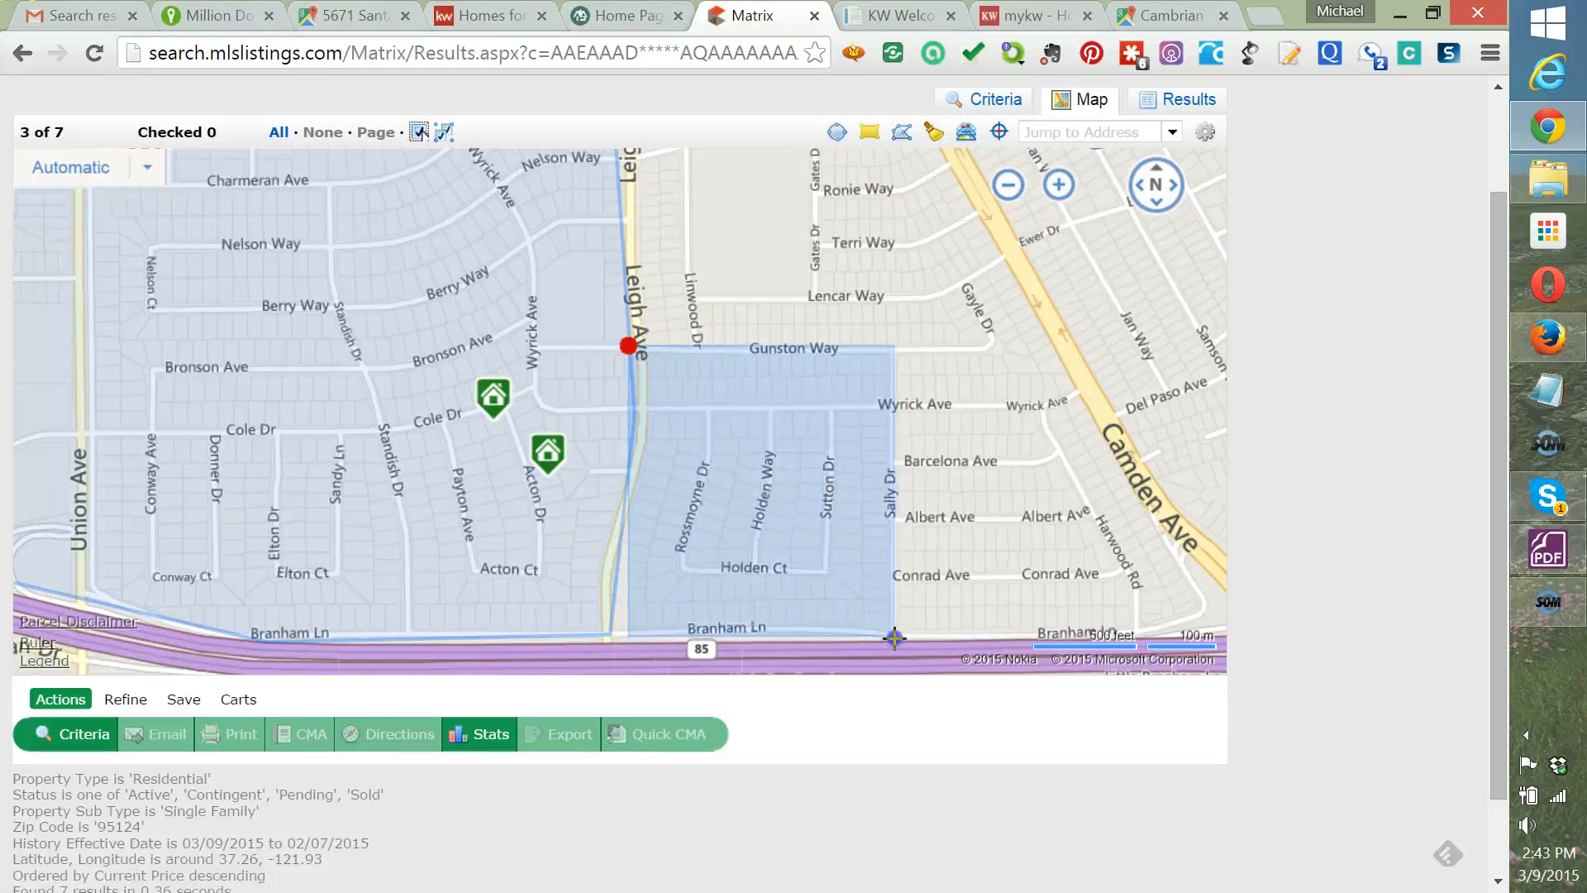
{"action": "left_click", "coordinate": [895, 638]}
{"action": "left_click_drag", "start_coordinate": [633, 641], "coordinate": [604, 632]}
{"action": "left_click", "coordinate": [598, 627]}
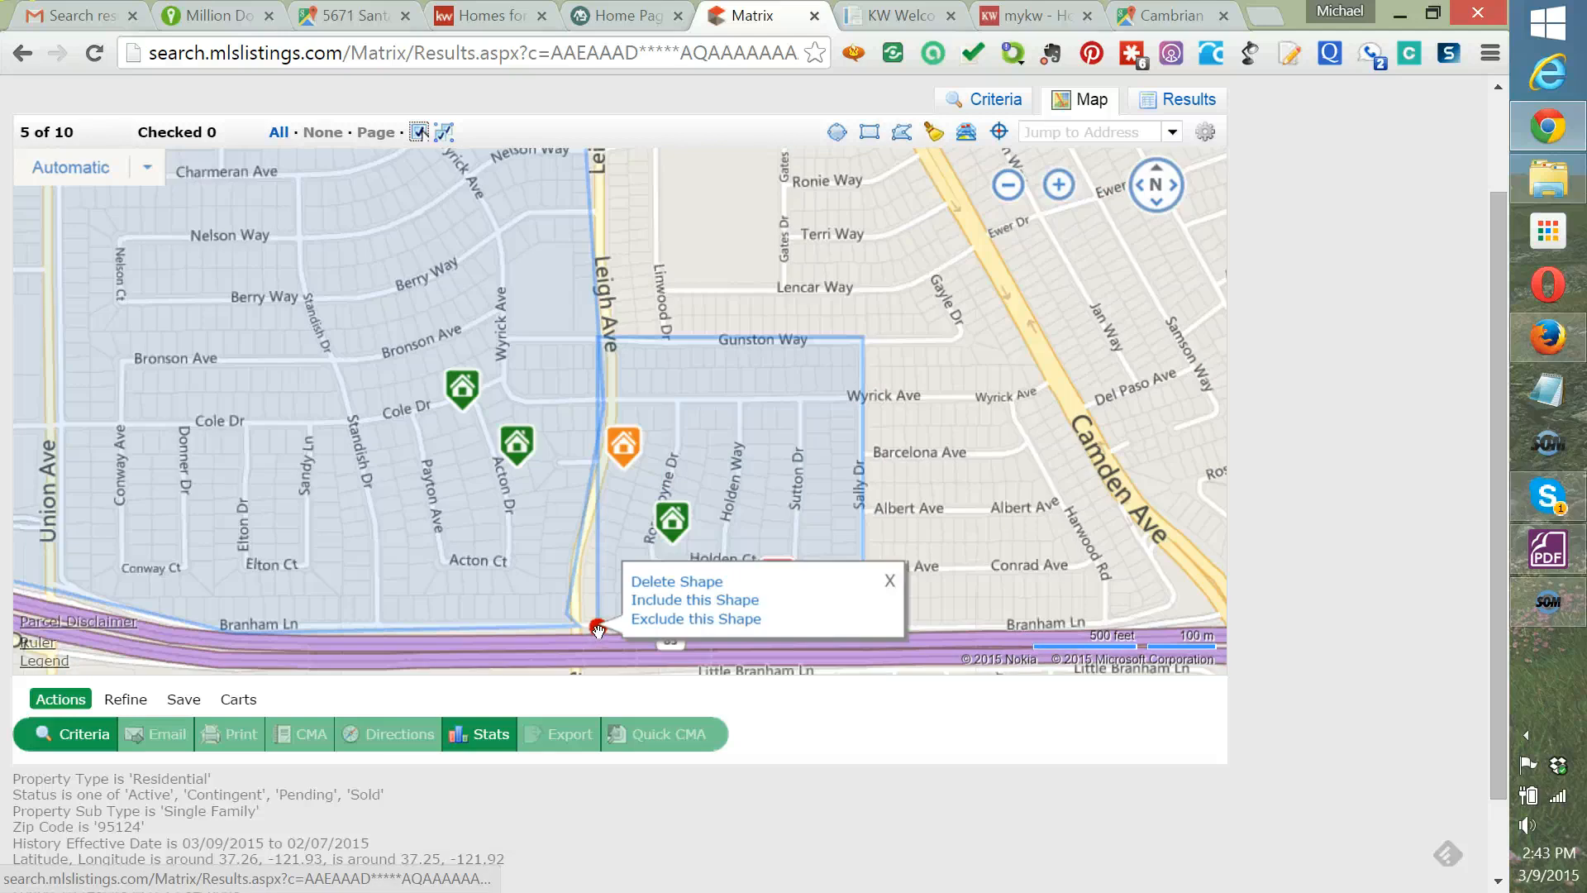
{"action": "left_click_drag", "start_coordinate": [568, 616], "coordinate": [598, 627]}
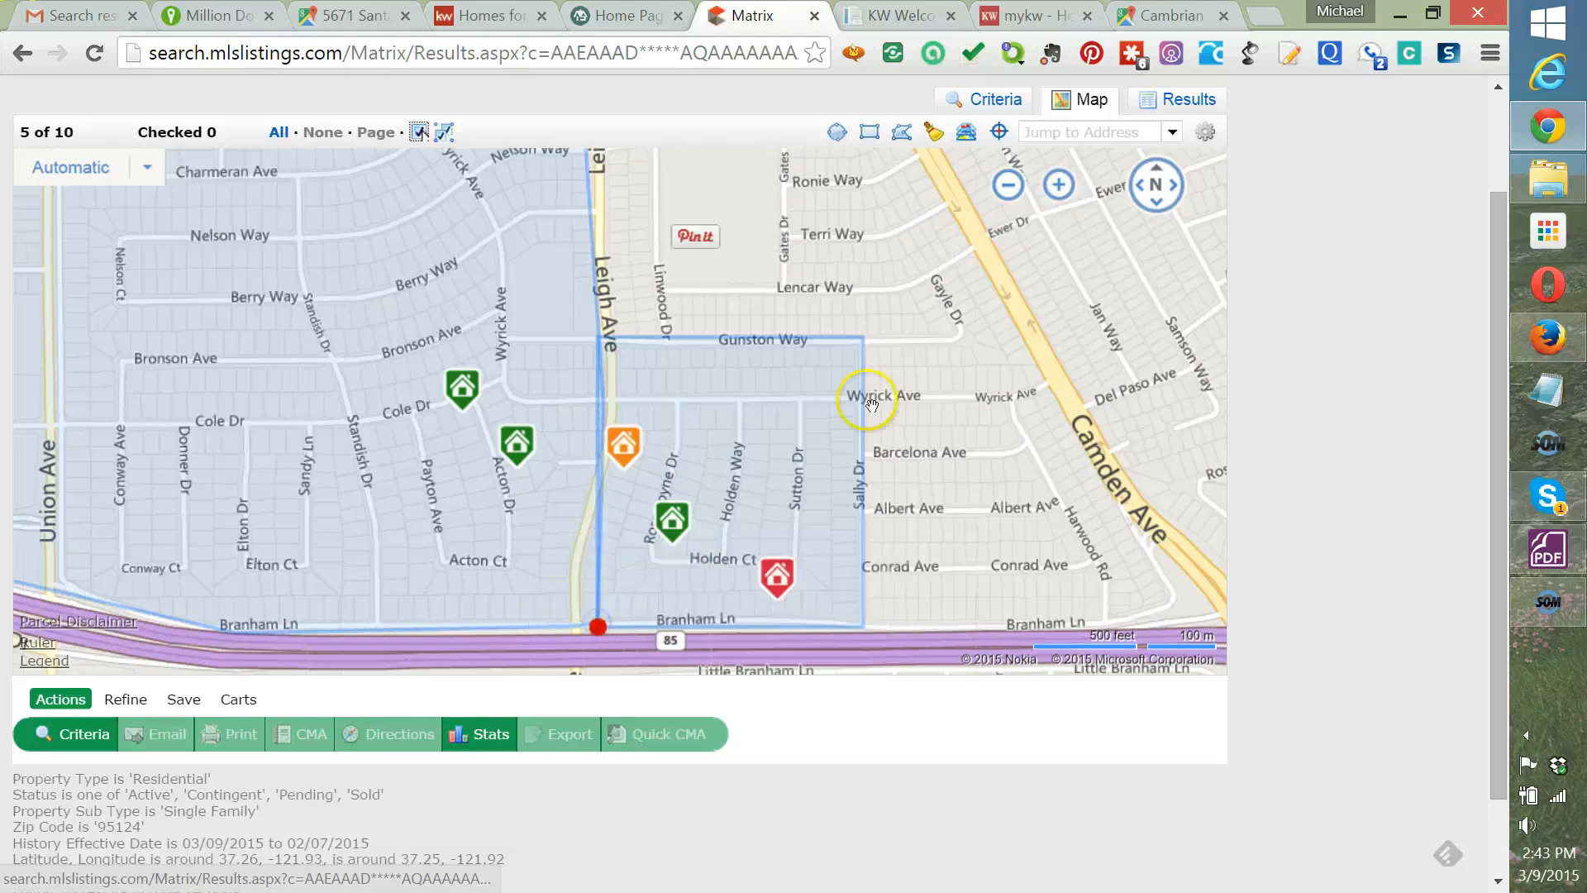
View the parcel details of lots on Berry Way, Wyrick Ave and Lencar Way.
{"action": "left_click", "coordinate": [367, 328]}
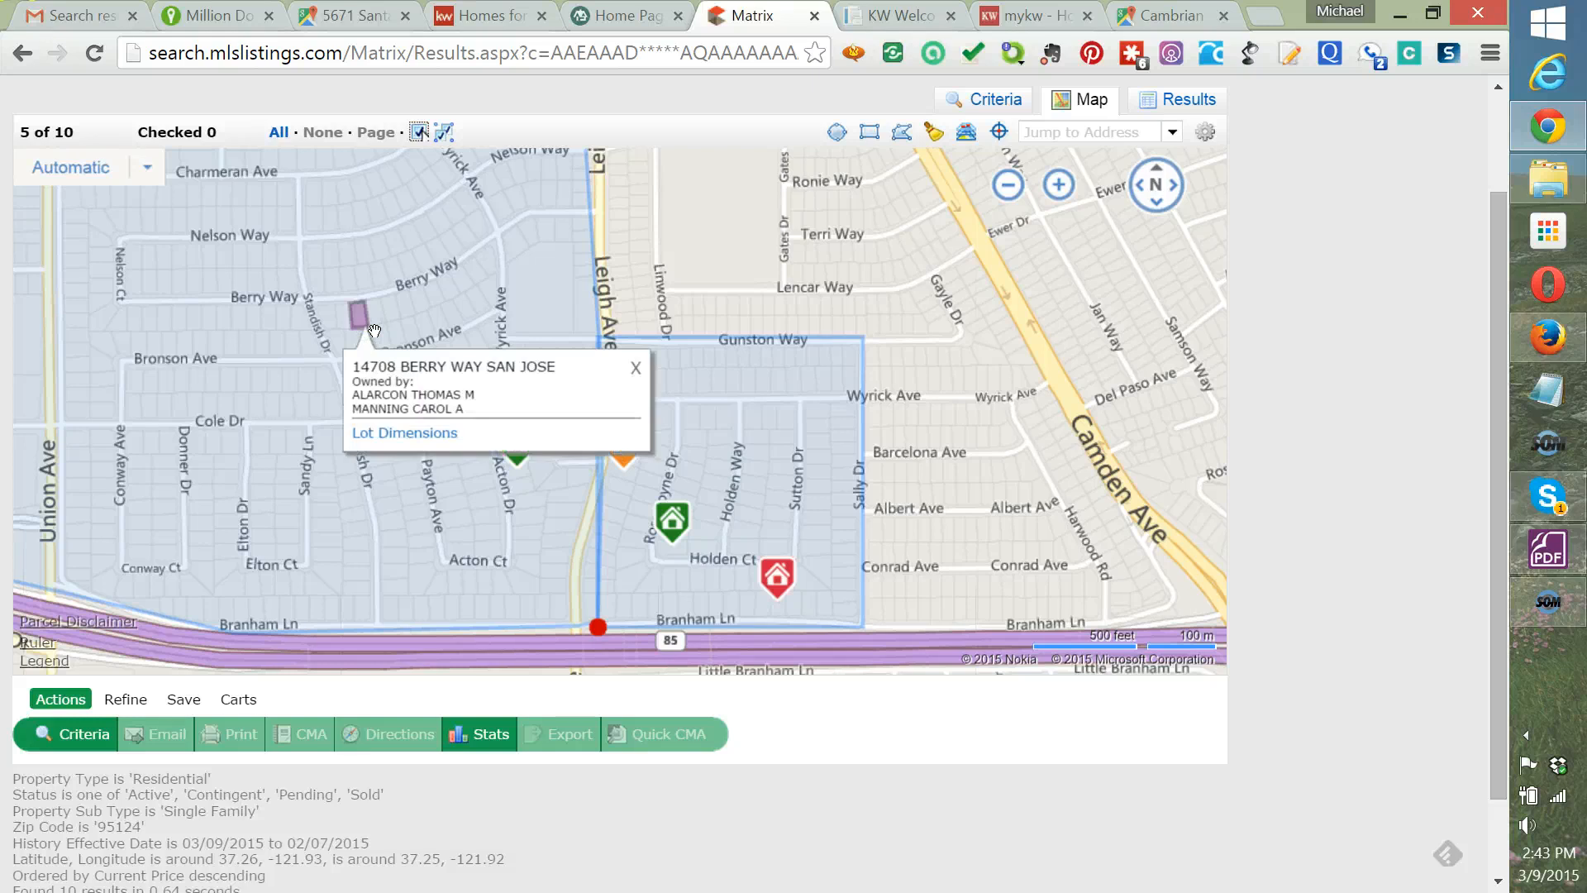
{"action": "left_click", "coordinate": [724, 382]}
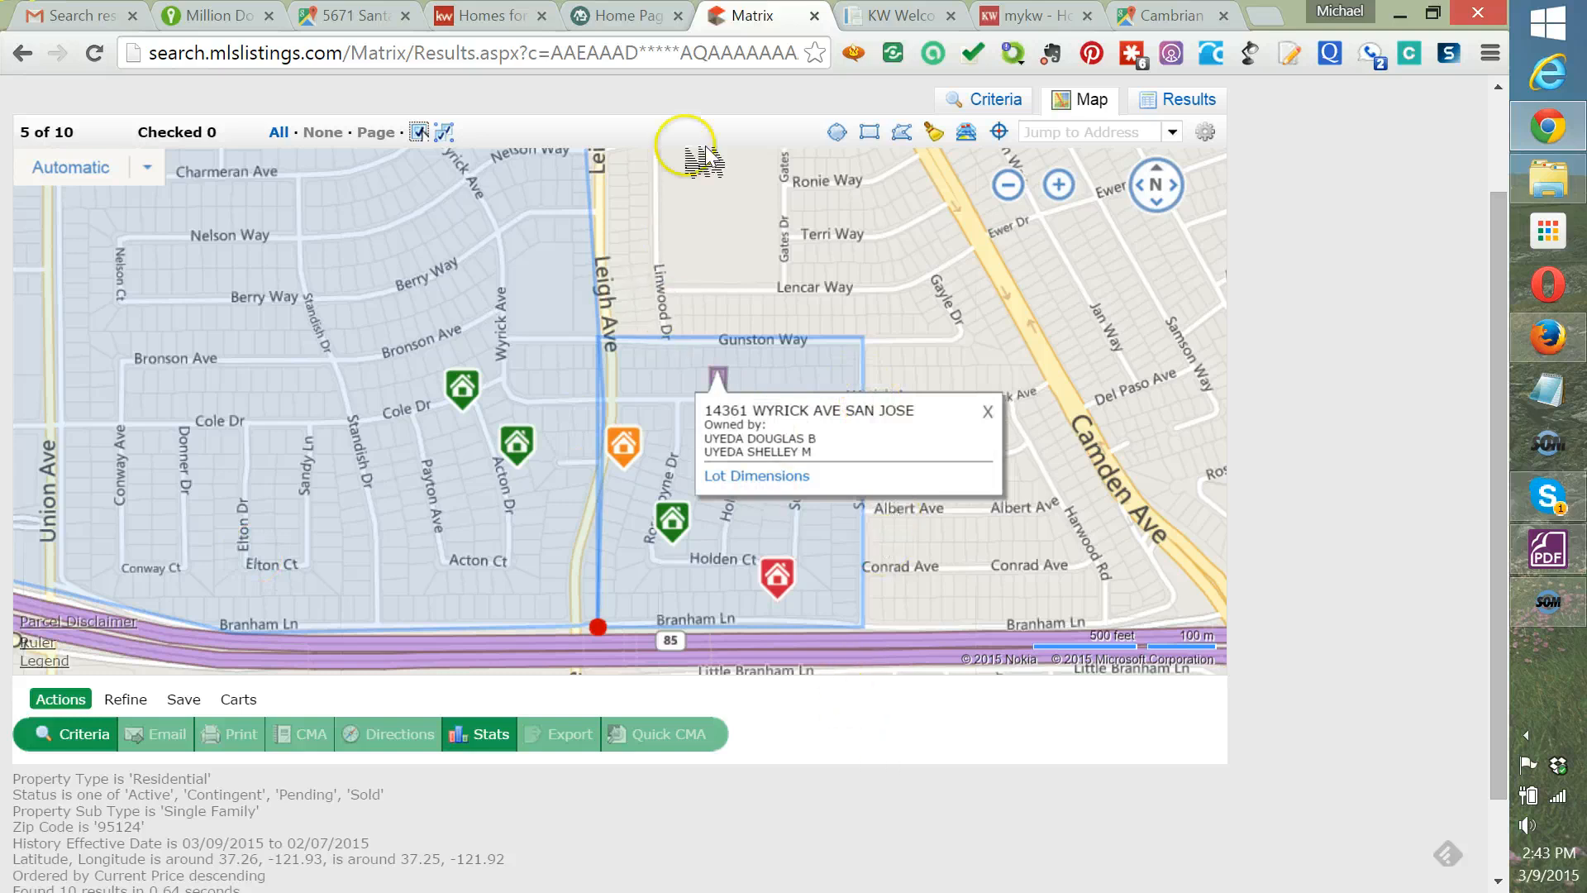
{"action": "left_click", "coordinate": [718, 171]}
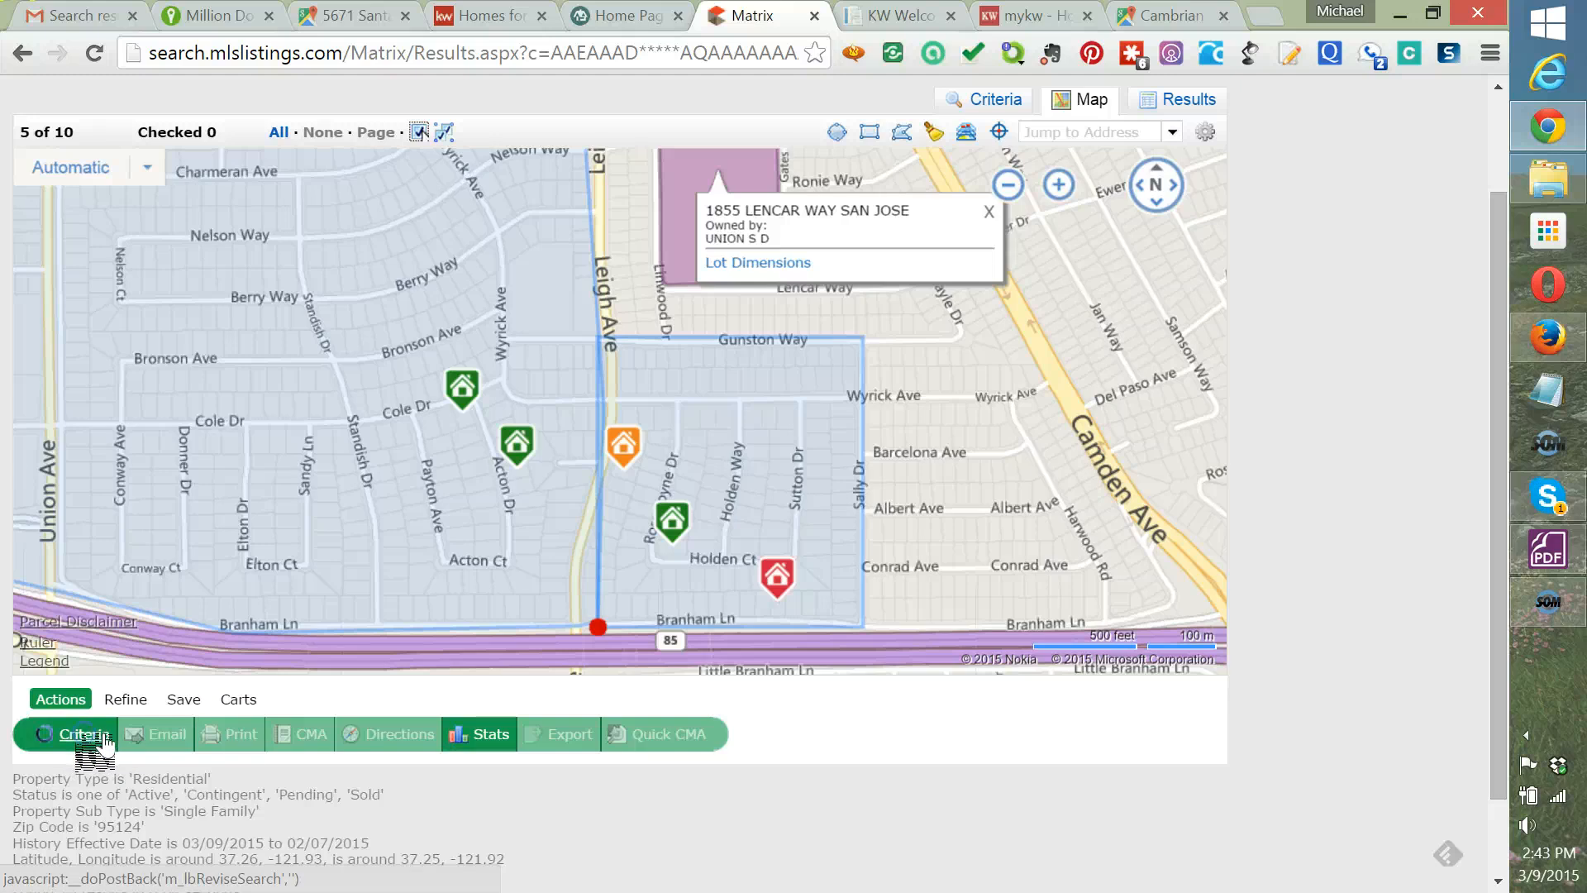
Review the search criteria and their match count, and view both drawn search areas together on the map.
{"action": "left_click", "coordinate": [98, 737]}
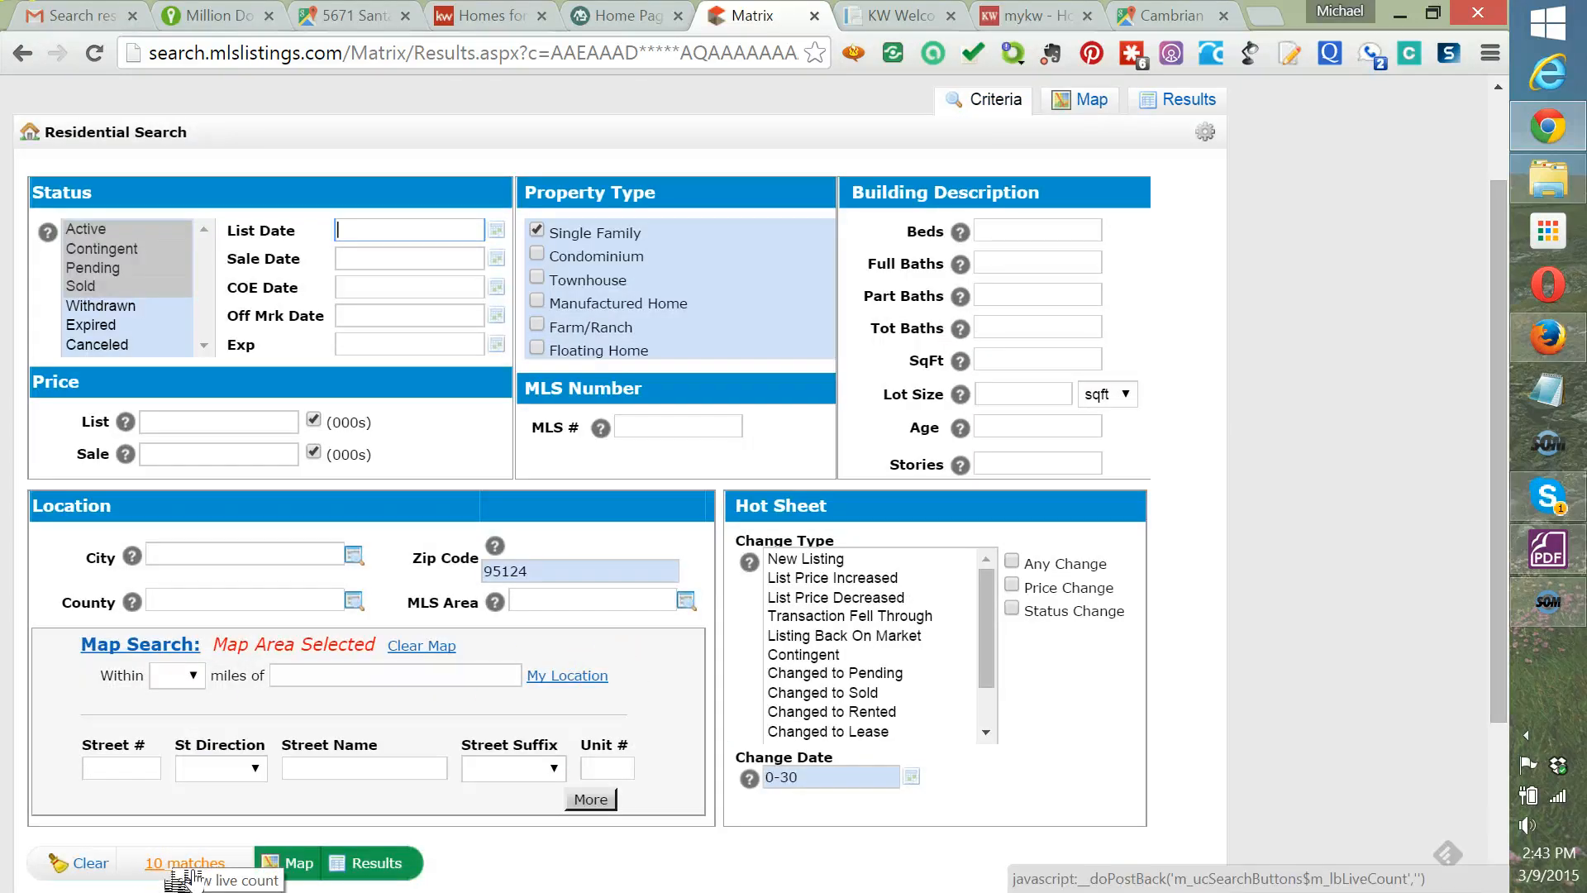
{"action": "scroll", "coordinate": [1253, 360], "scroll_direction": "up", "scroll_amount": 2}
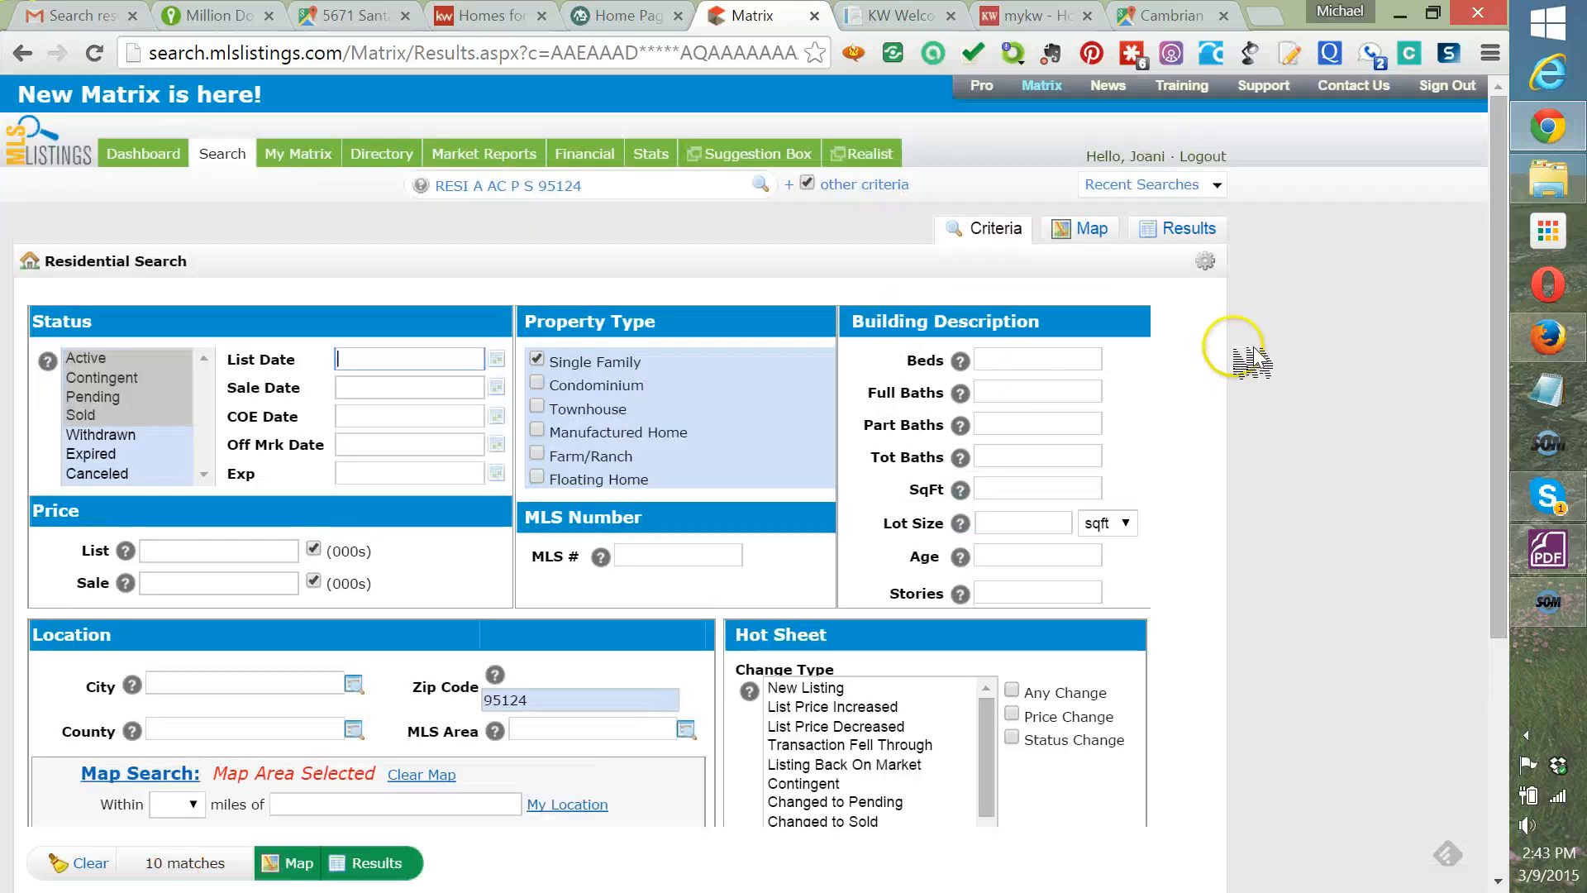
{"action": "left_click", "coordinate": [1089, 229]}
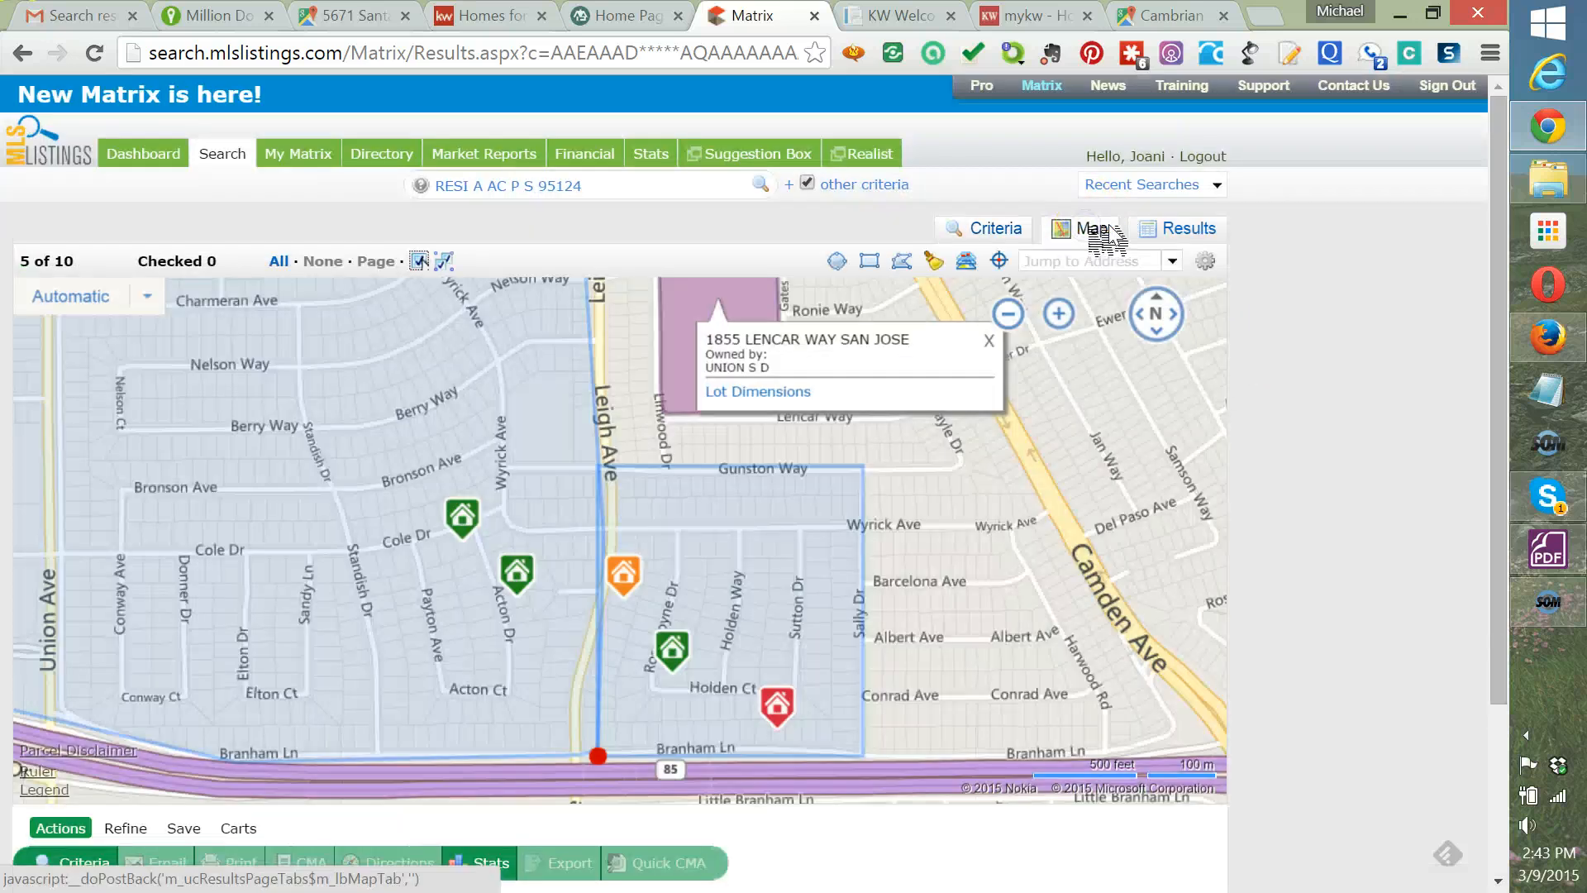
{"action": "left_click", "coordinate": [1007, 314]}
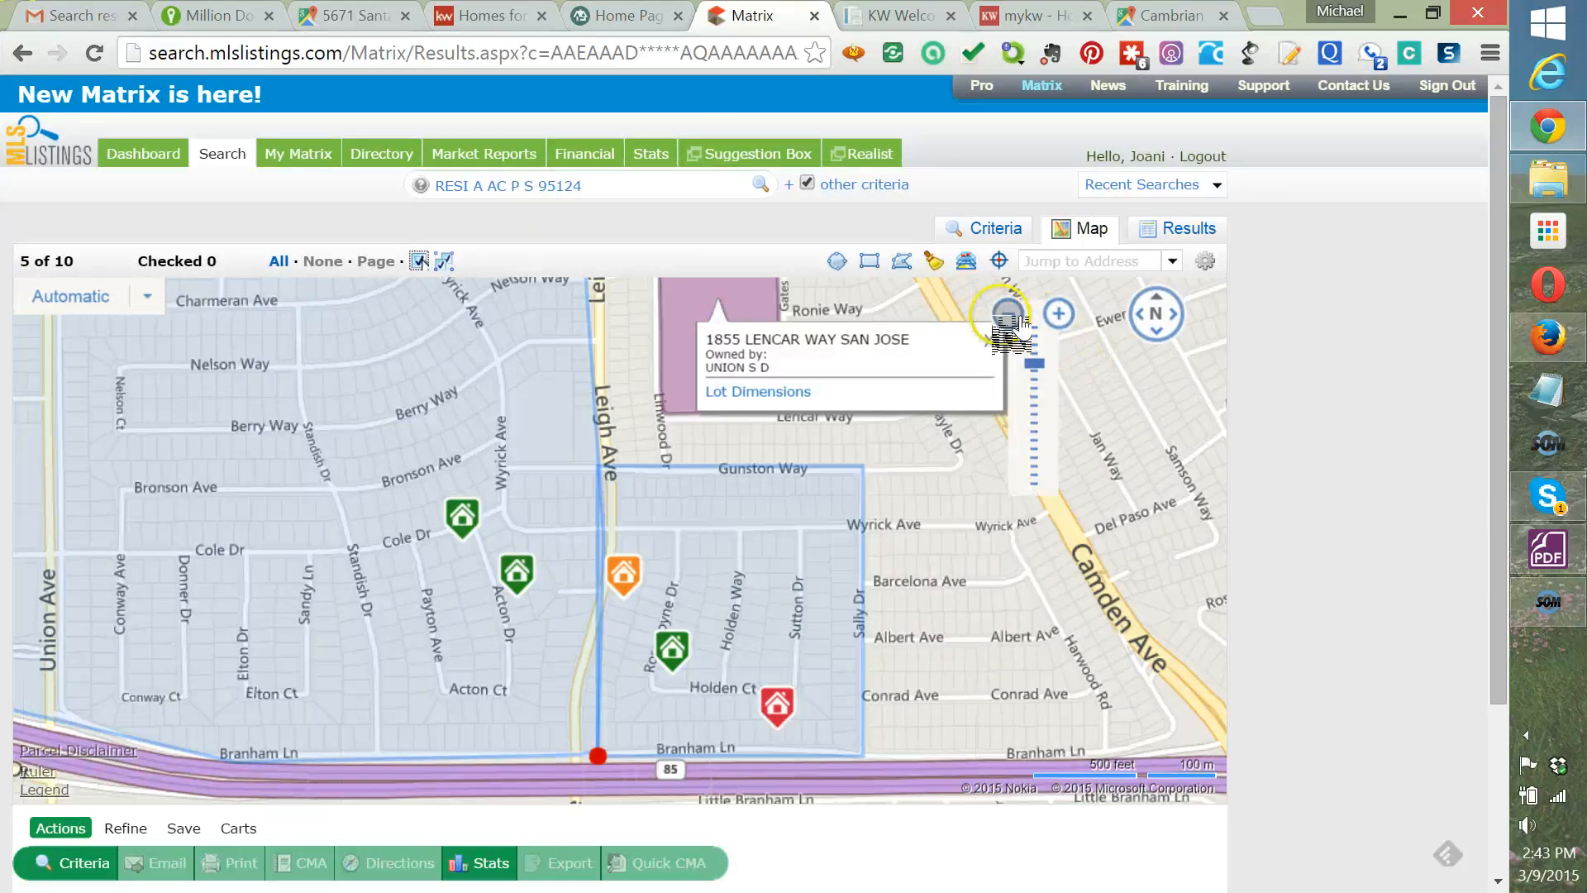
{"action": "left_click", "coordinate": [1008, 315]}
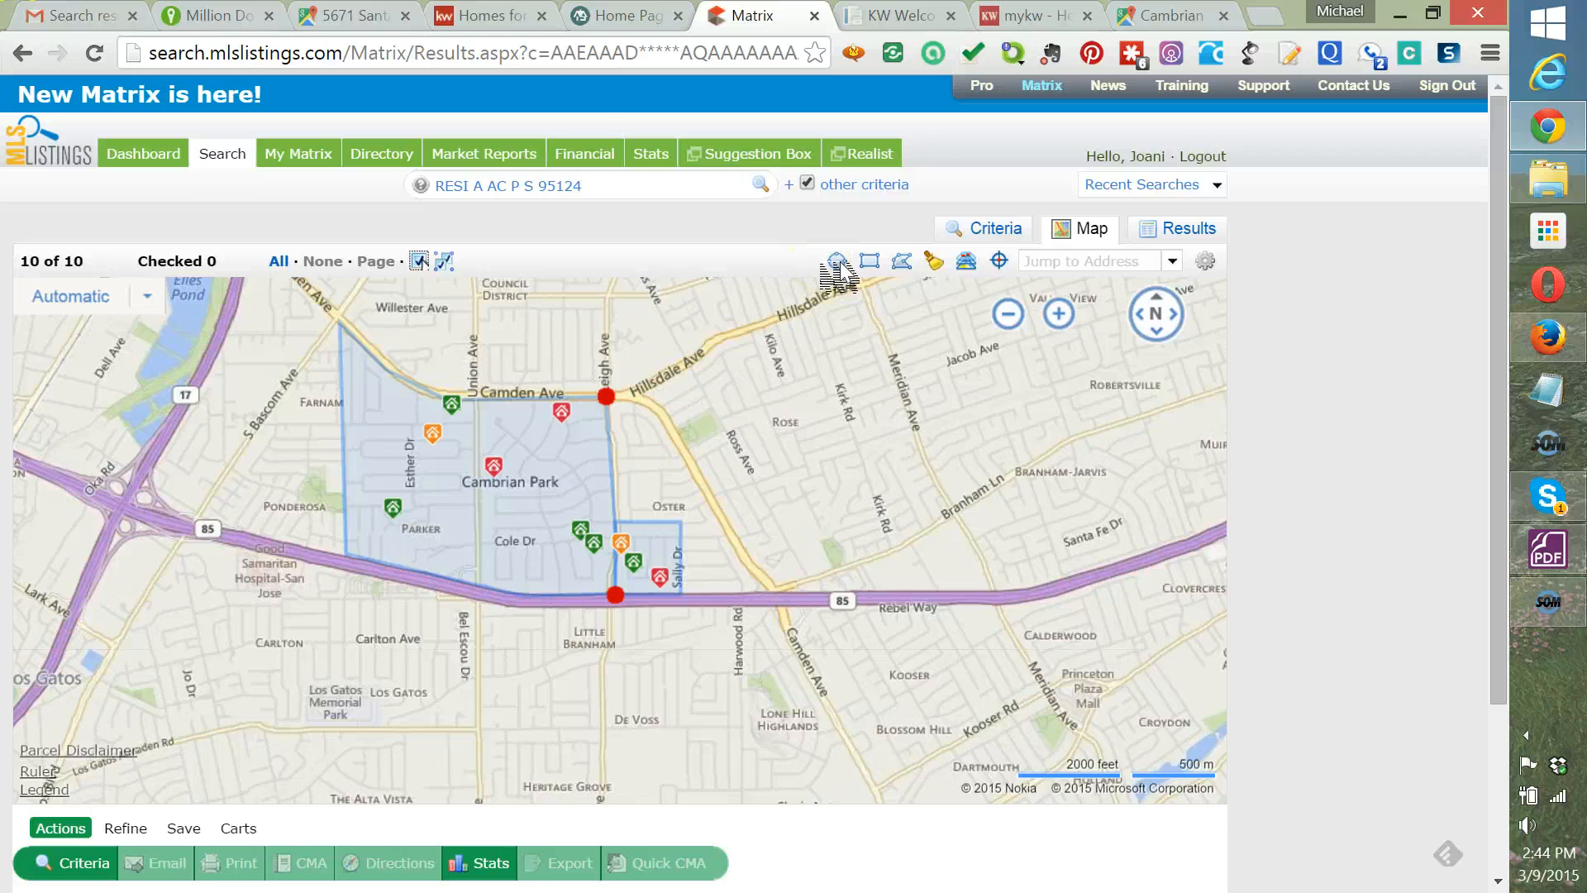
Open the results list and select all listings found within the drawn areas.
{"action": "left_click", "coordinate": [1212, 228]}
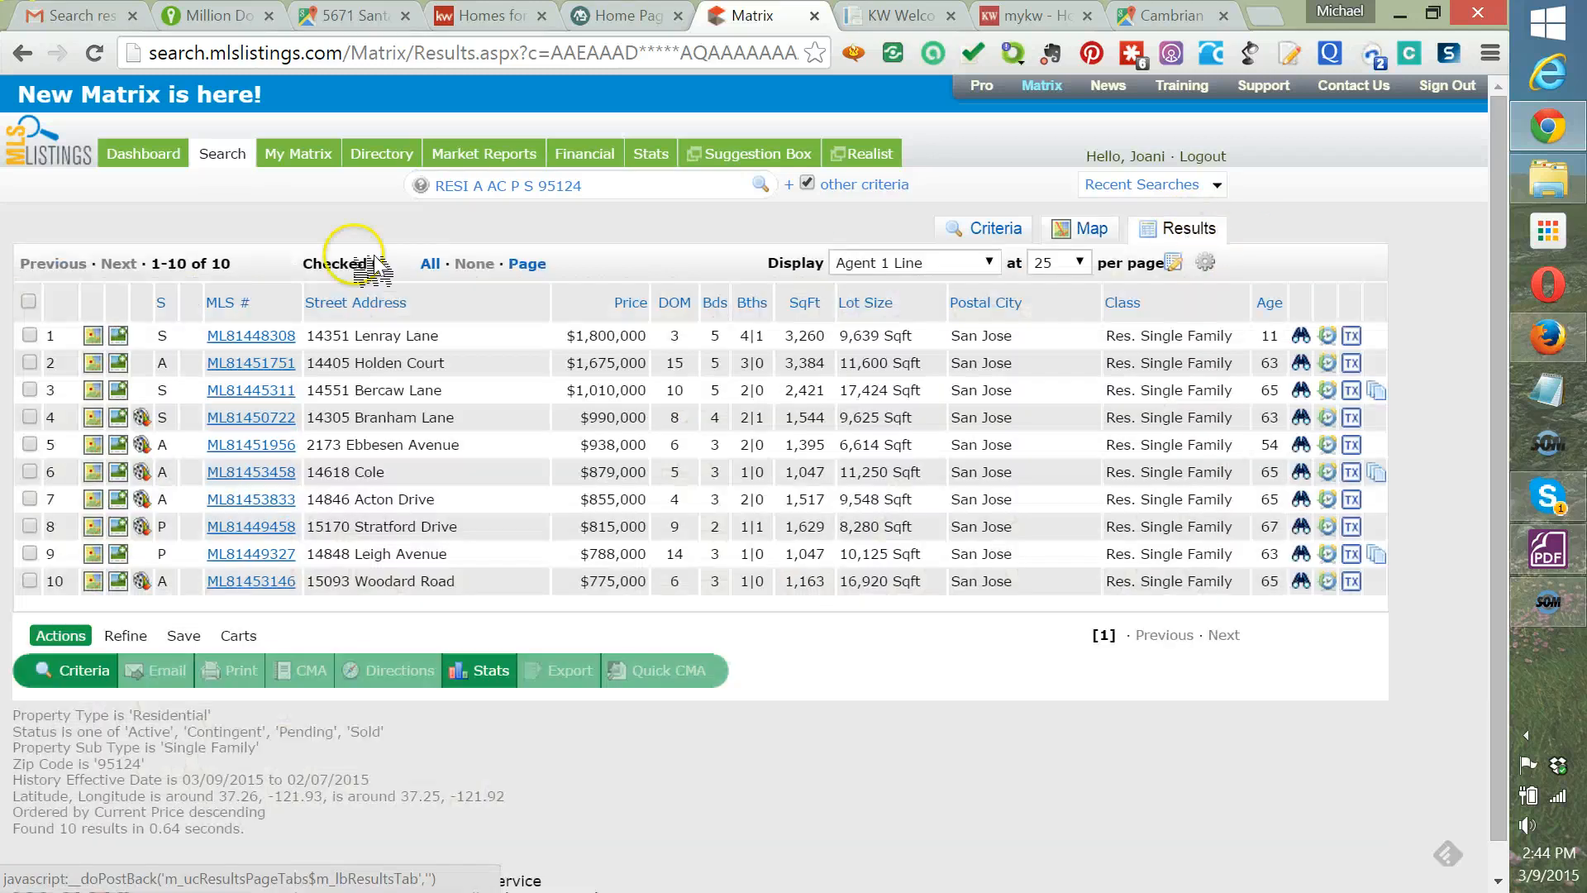
{"action": "left_click", "coordinate": [28, 301]}
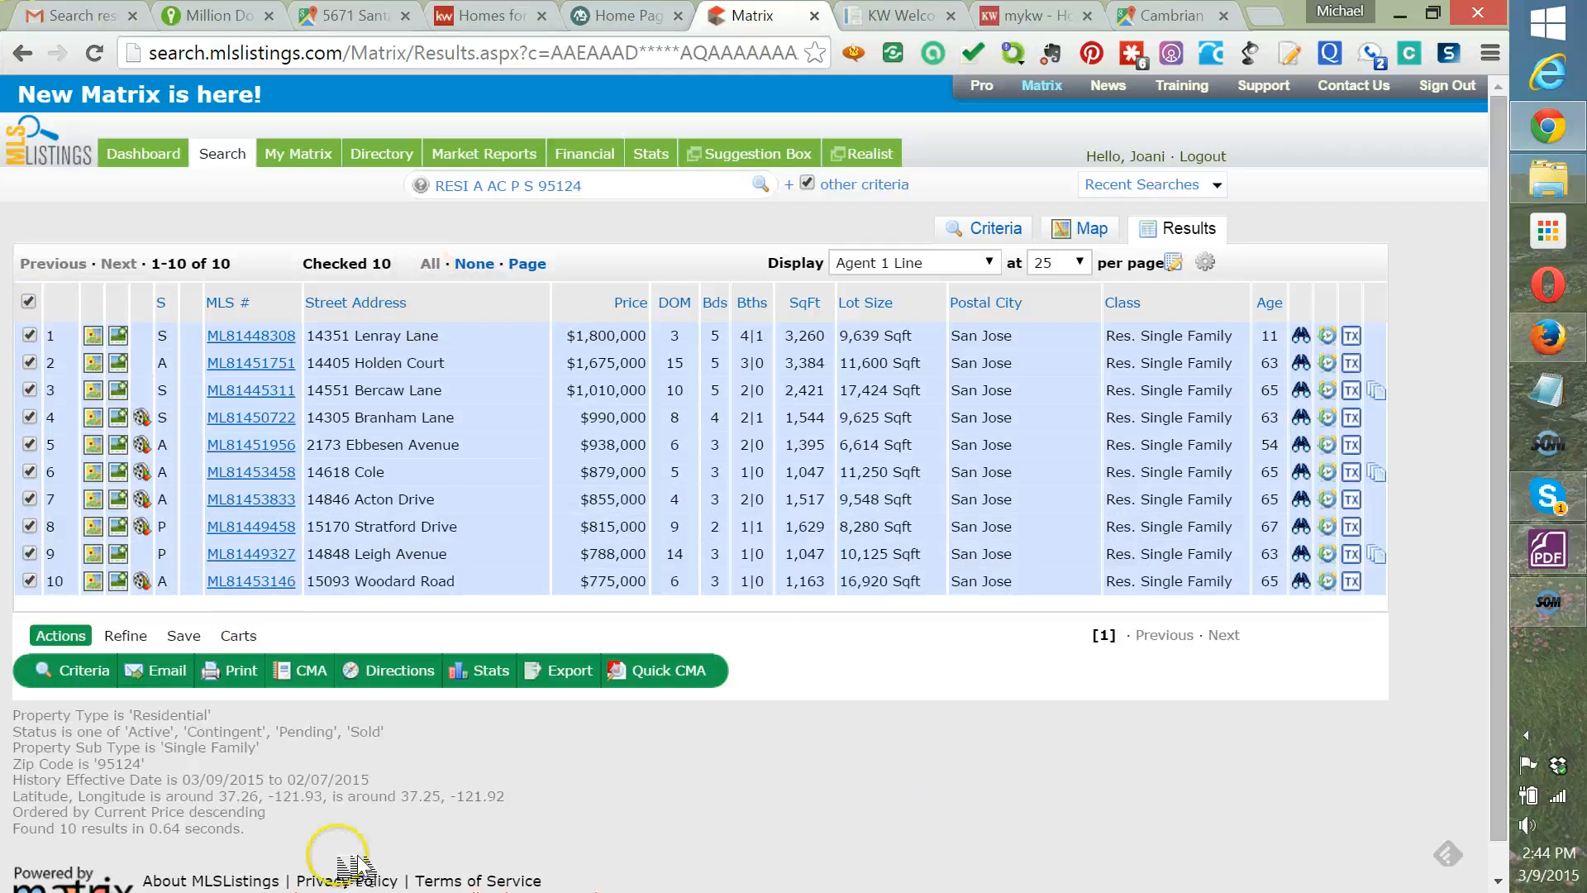
Save the search as "Cambrian Park", assigned to the agent's own contact and enabled as a favorite search on the dashboard.
{"action": "left_click", "coordinate": [183, 636]}
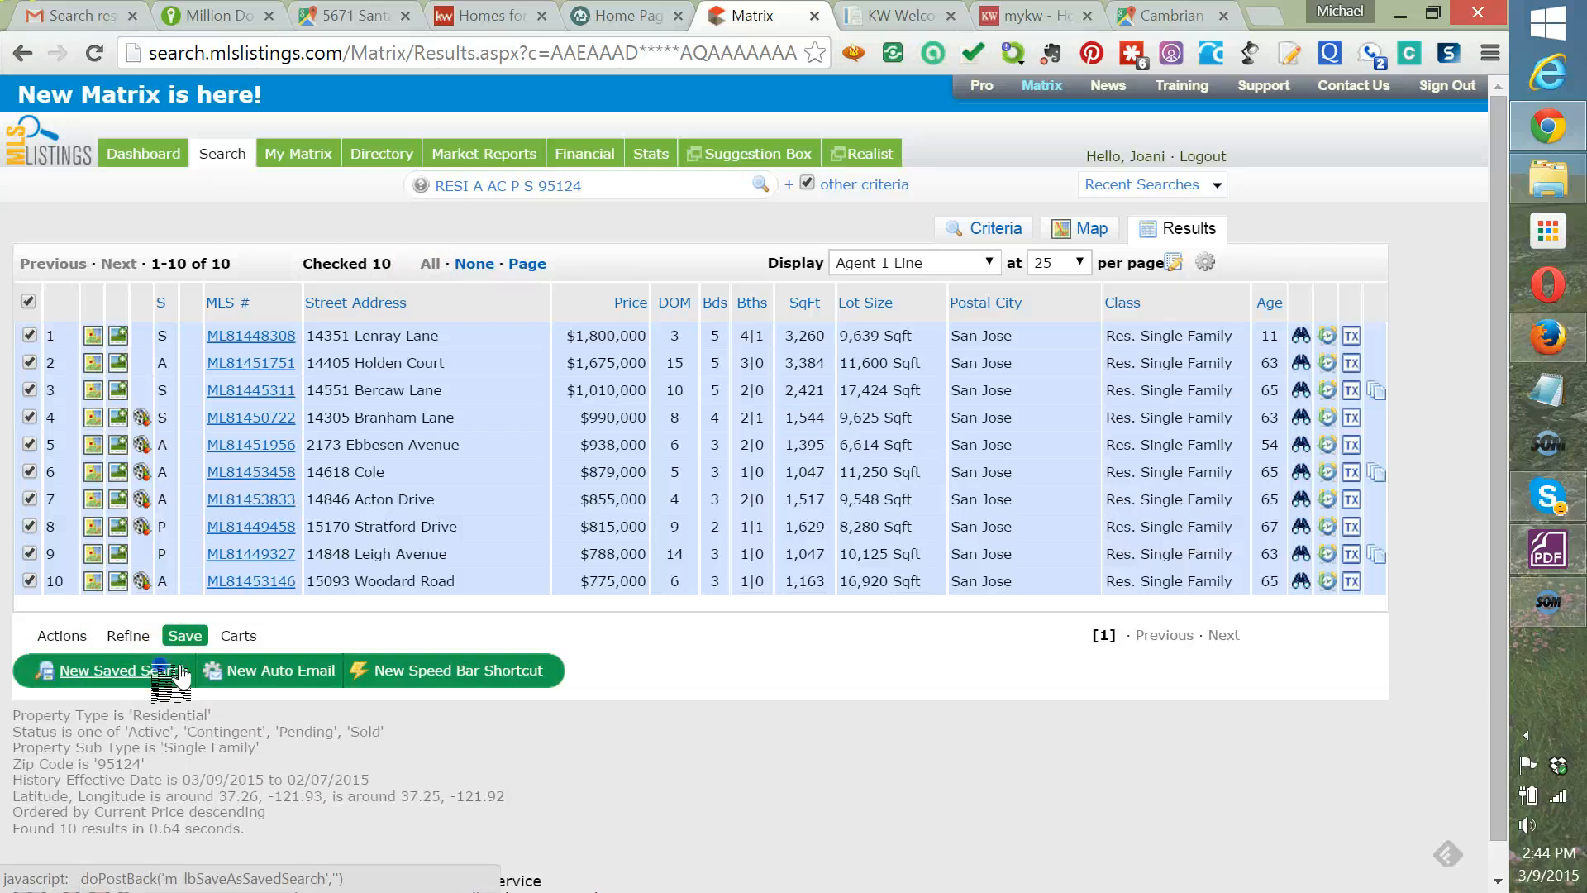
{"action": "left_click", "coordinate": [180, 671]}
{"action": "left_click", "coordinate": [199, 287]}
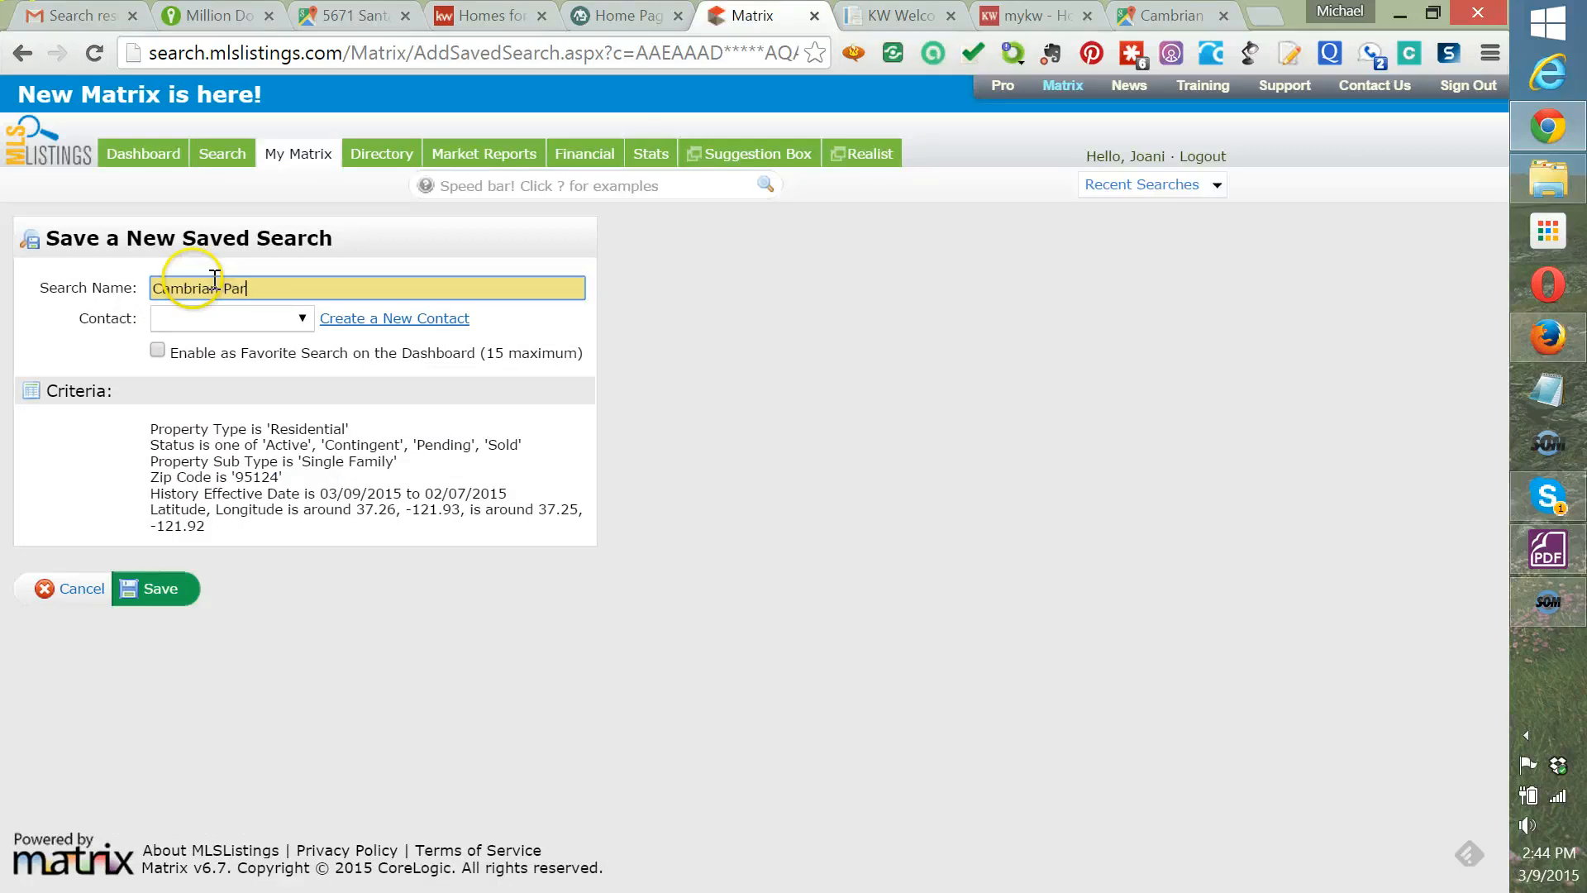
{"action": "left_click", "coordinate": [248, 318]}
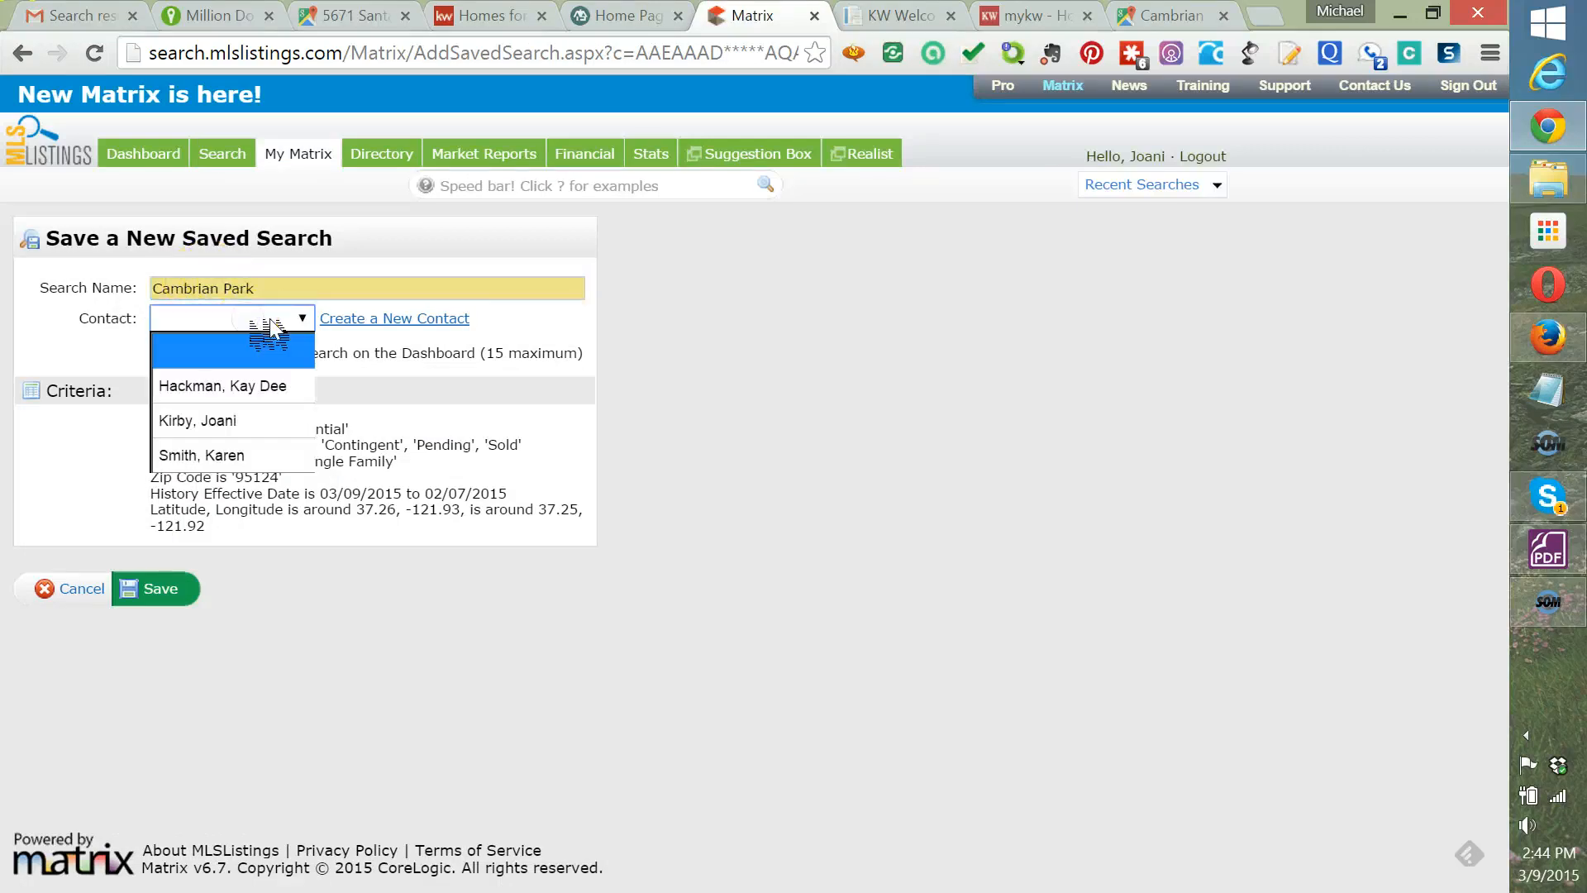
{"action": "left_click", "coordinate": [232, 413]}
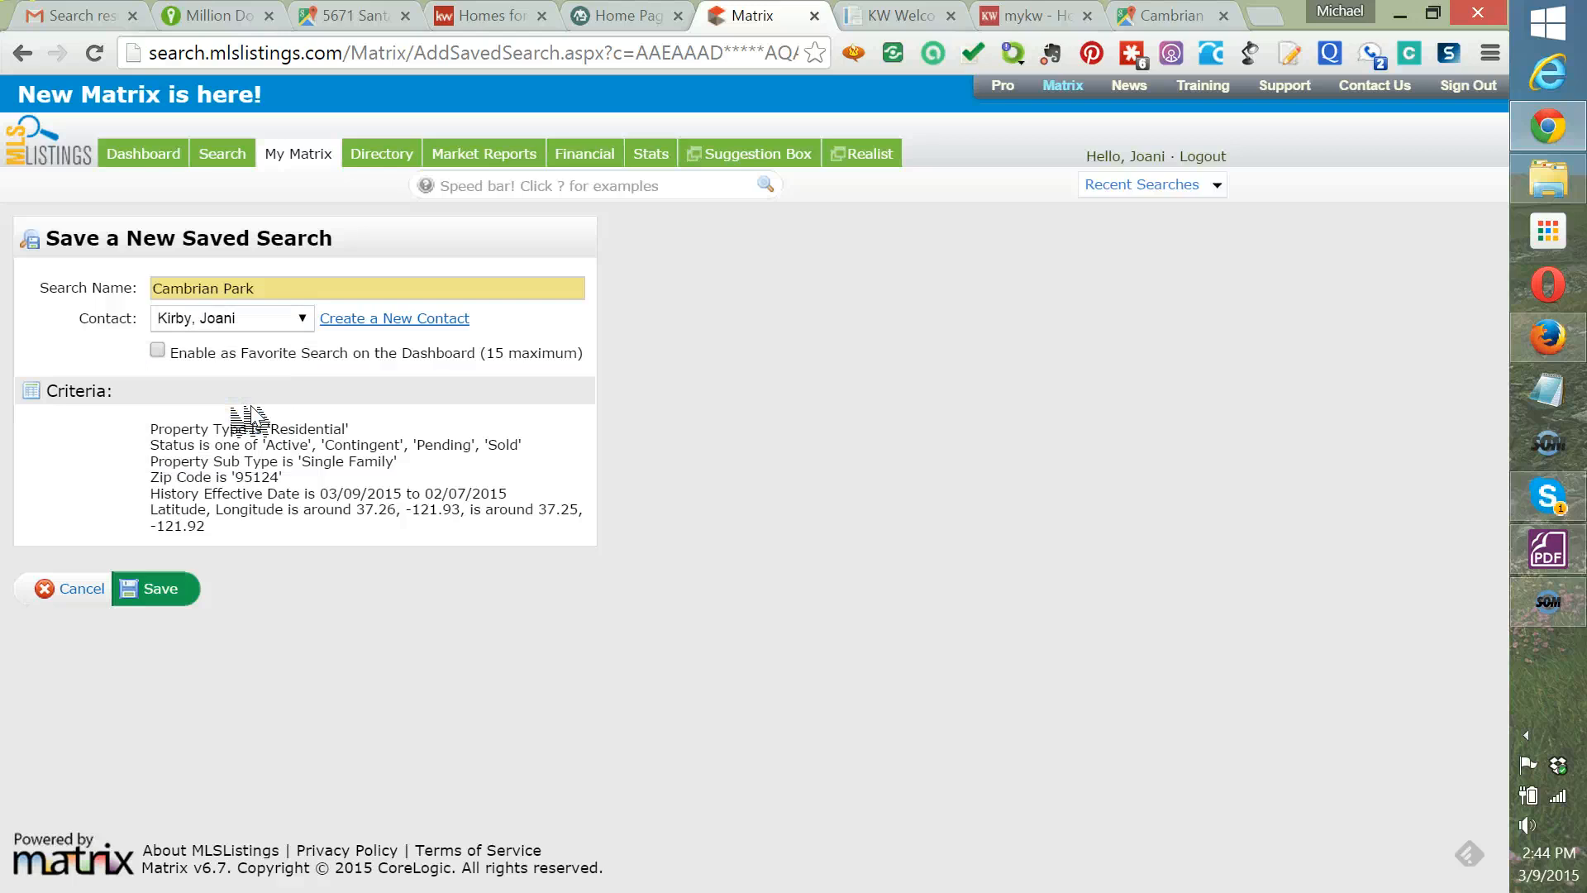
{"action": "left_click", "coordinate": [157, 350]}
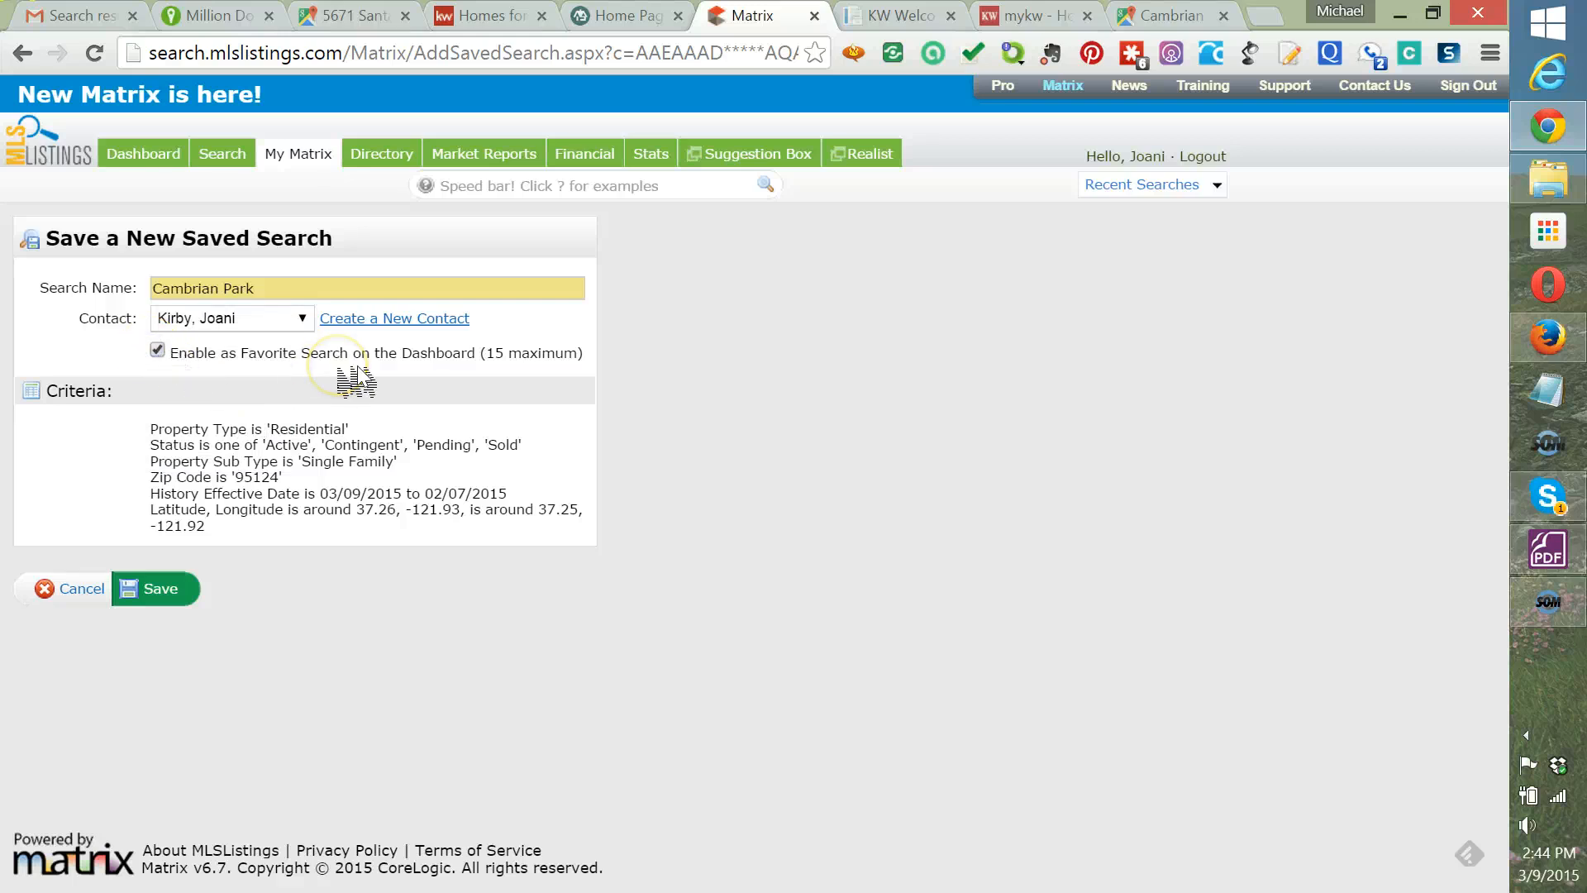
{"action": "left_click", "coordinate": [177, 595]}
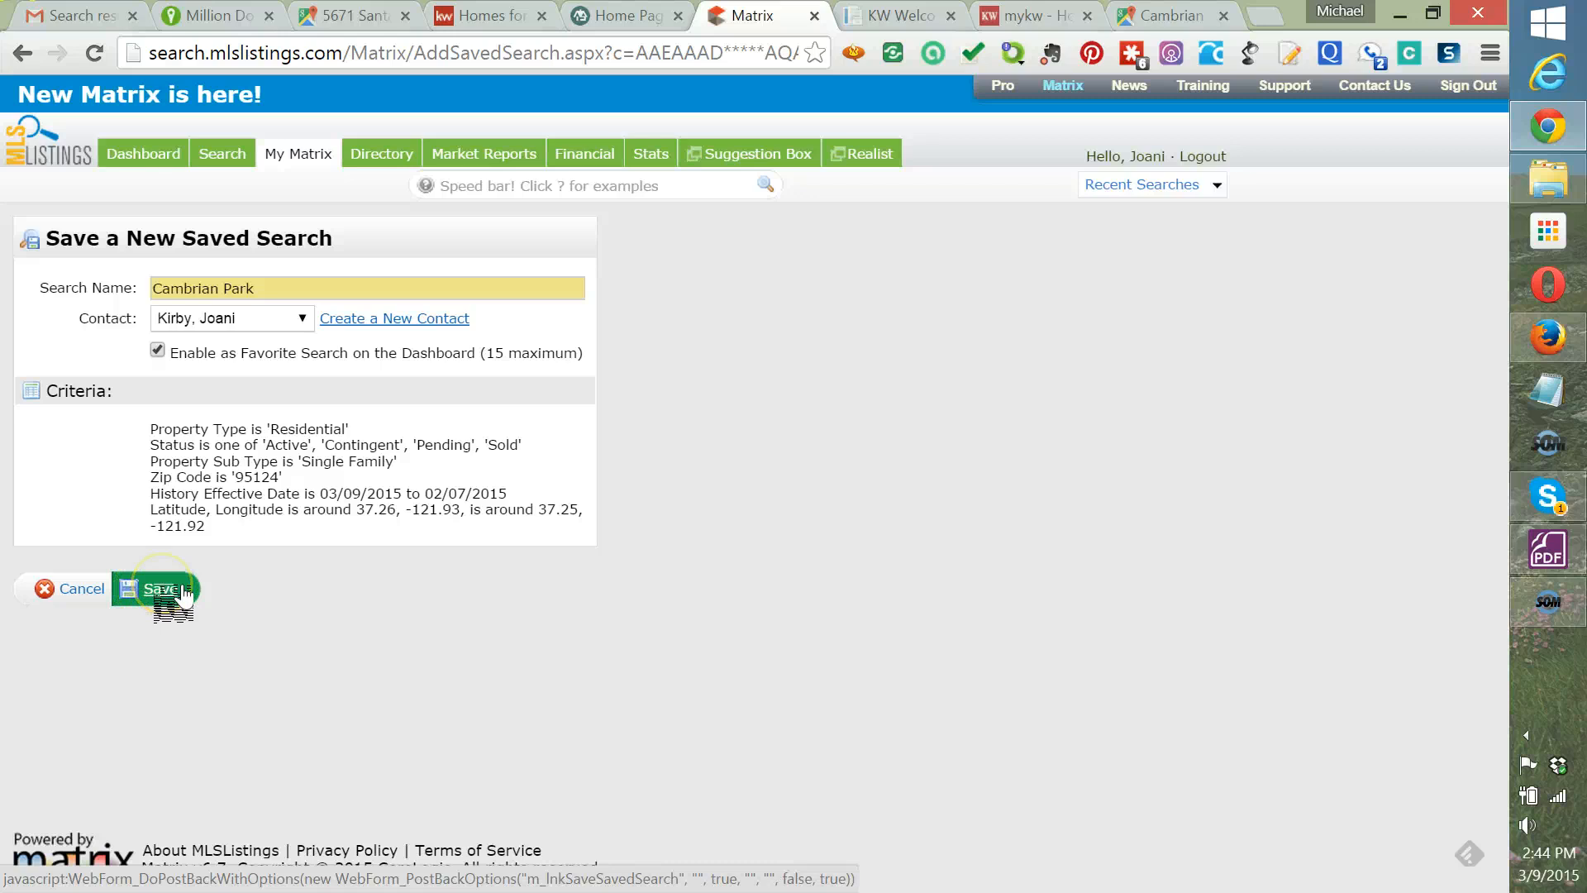
{"action": "left_click", "coordinate": [183, 593]}
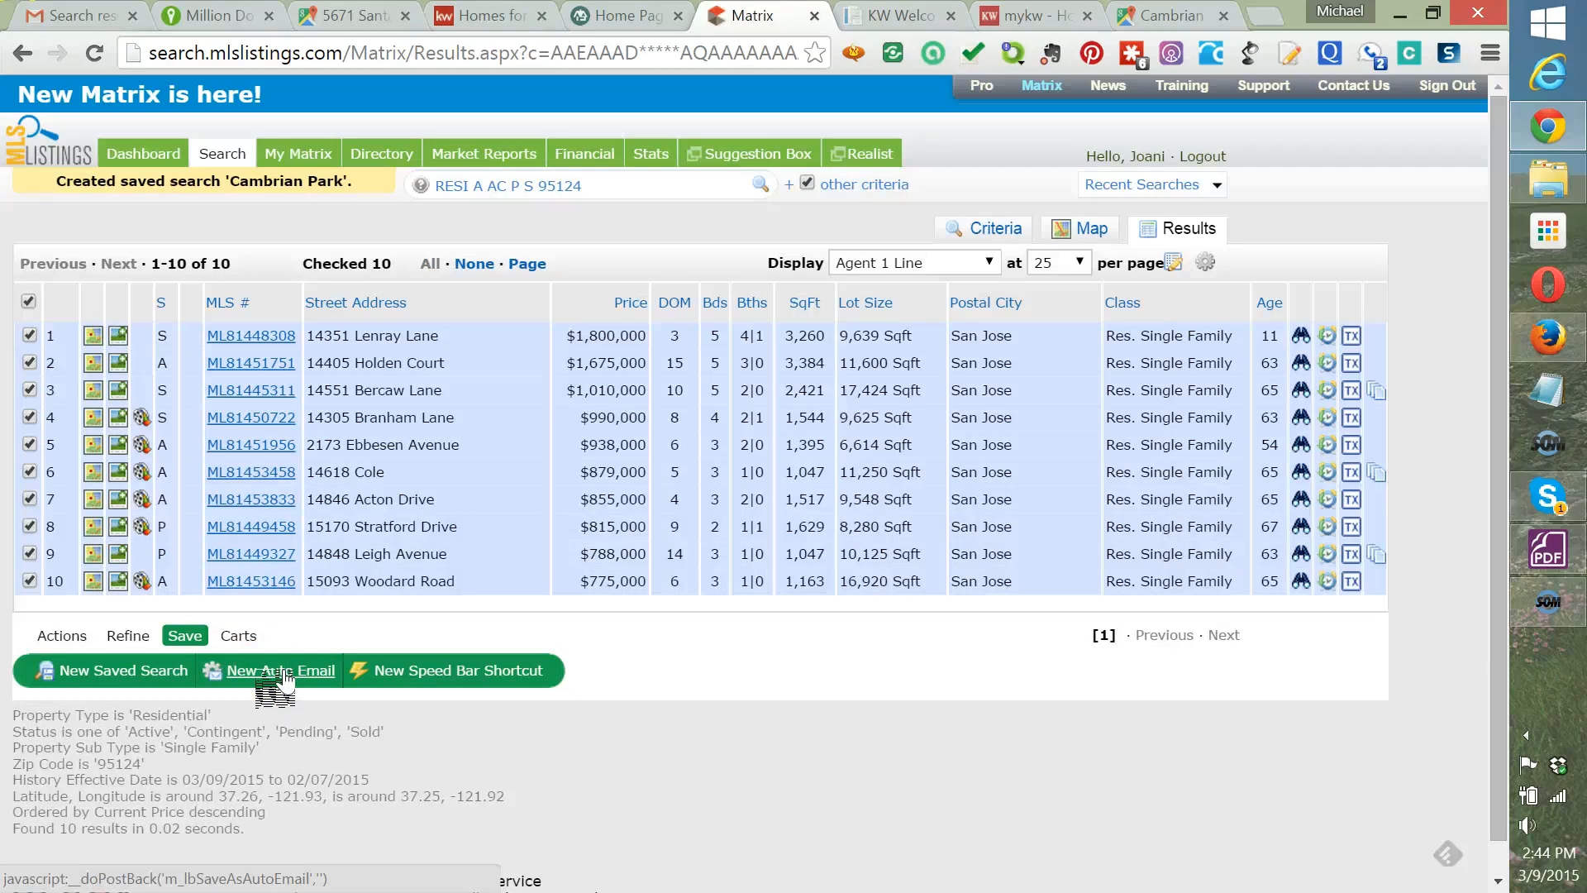
Examine the recipient, message, criteria and settings options of a new auto email, and return to the results without saving it.
{"action": "left_click", "coordinate": [281, 676]}
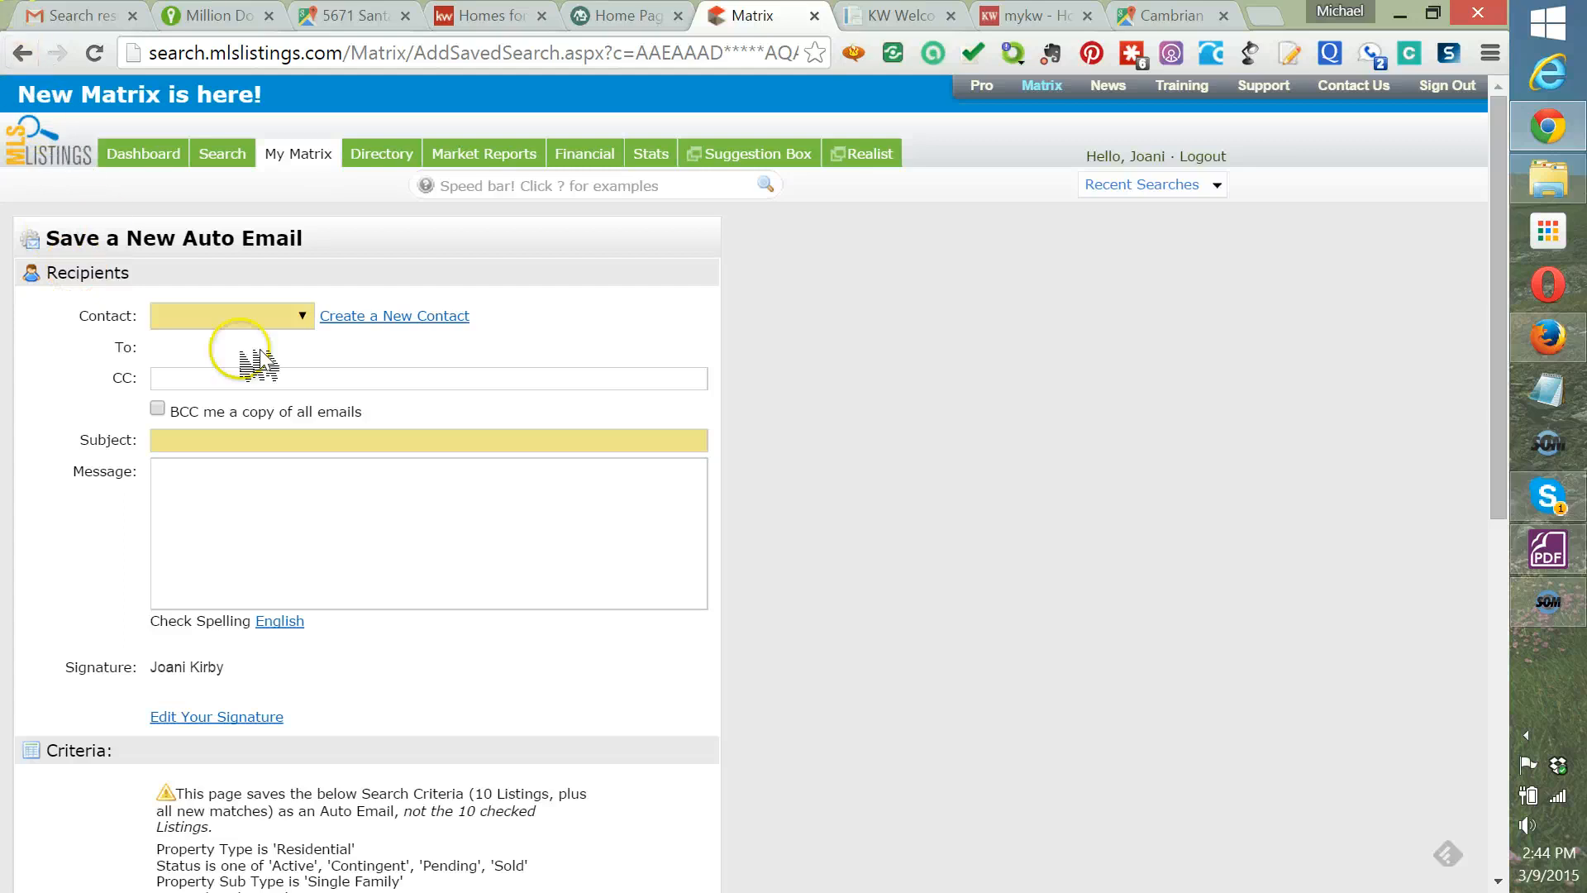
{"action": "scroll", "coordinate": [330, 478], "scroll_direction": "down", "scroll_amount": 3}
{"action": "left_click", "coordinate": [23, 53]}
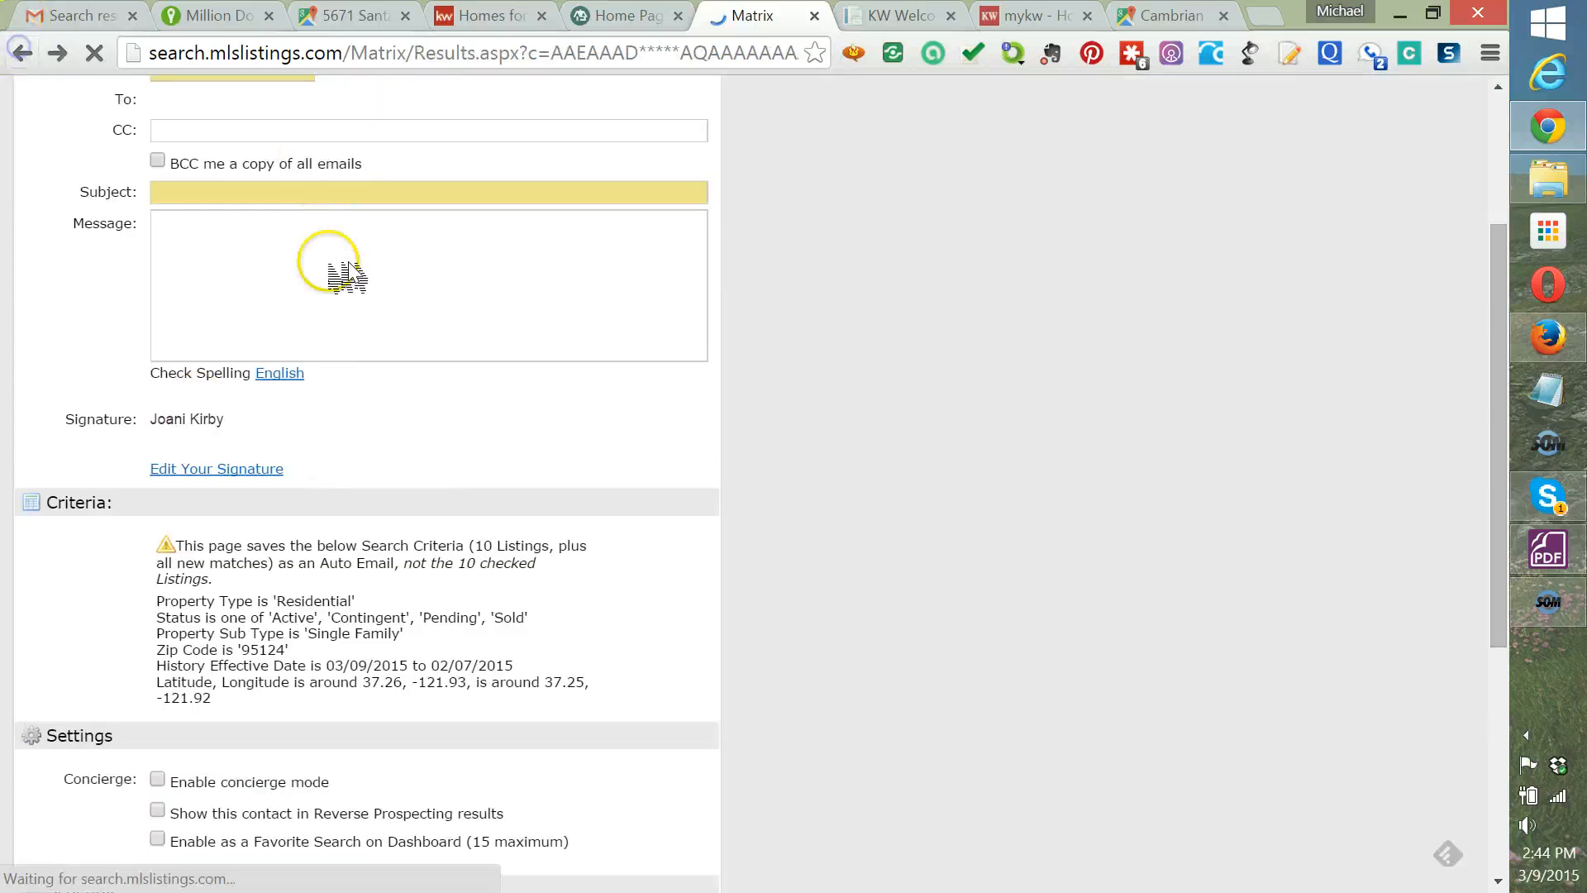
Revise the search criteria to include every status from Active through Canceled, and list the results.
{"action": "left_click", "coordinate": [81, 652]}
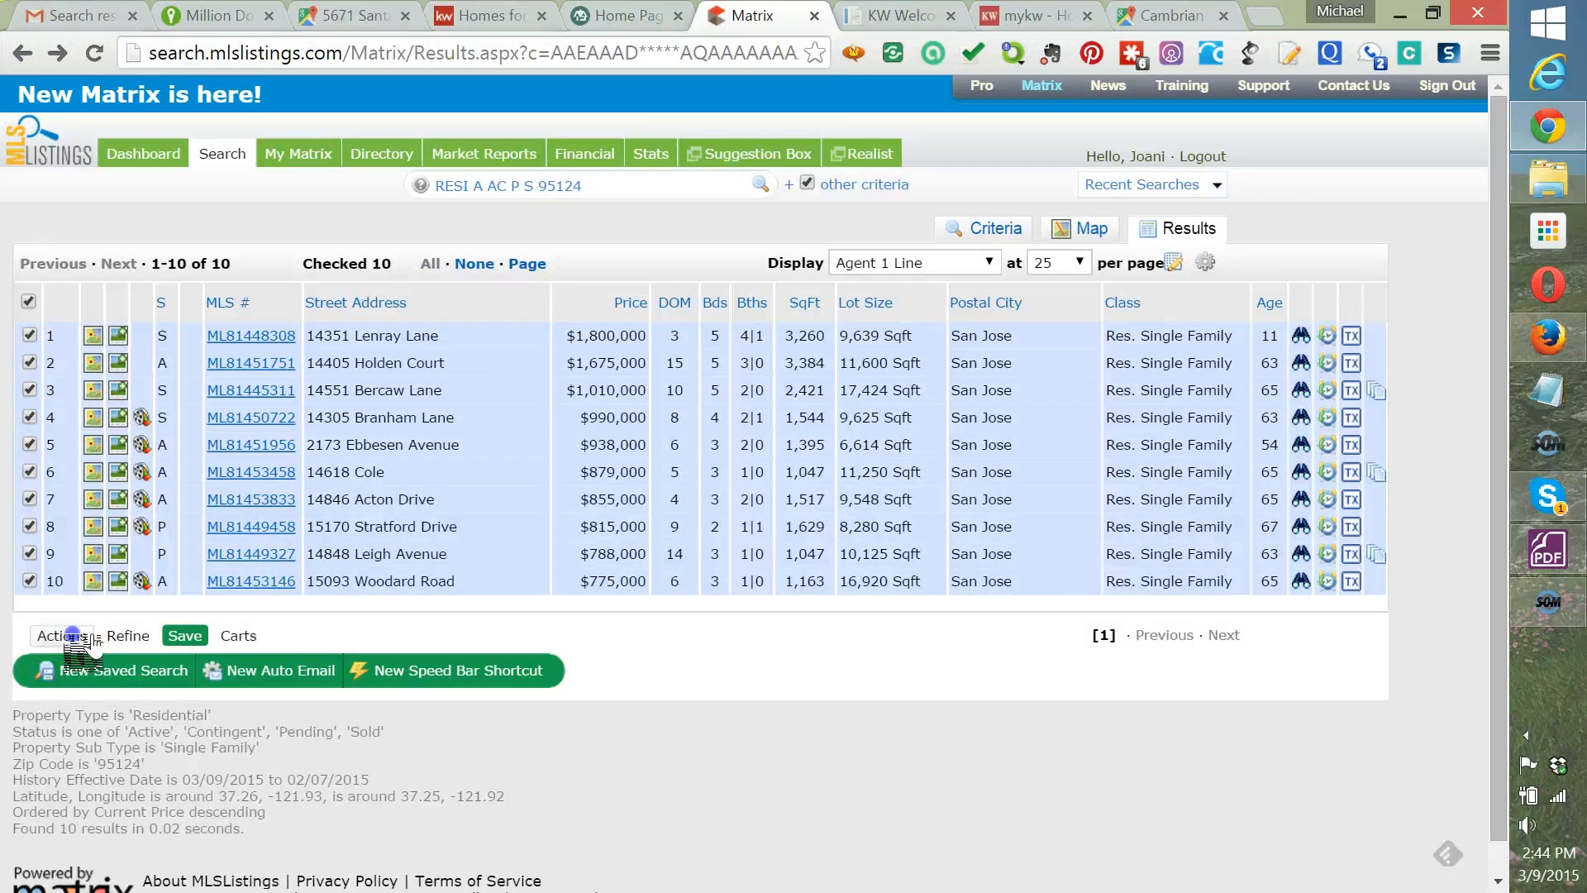
{"action": "left_click", "coordinate": [74, 636]}
{"action": "left_click", "coordinate": [81, 670]}
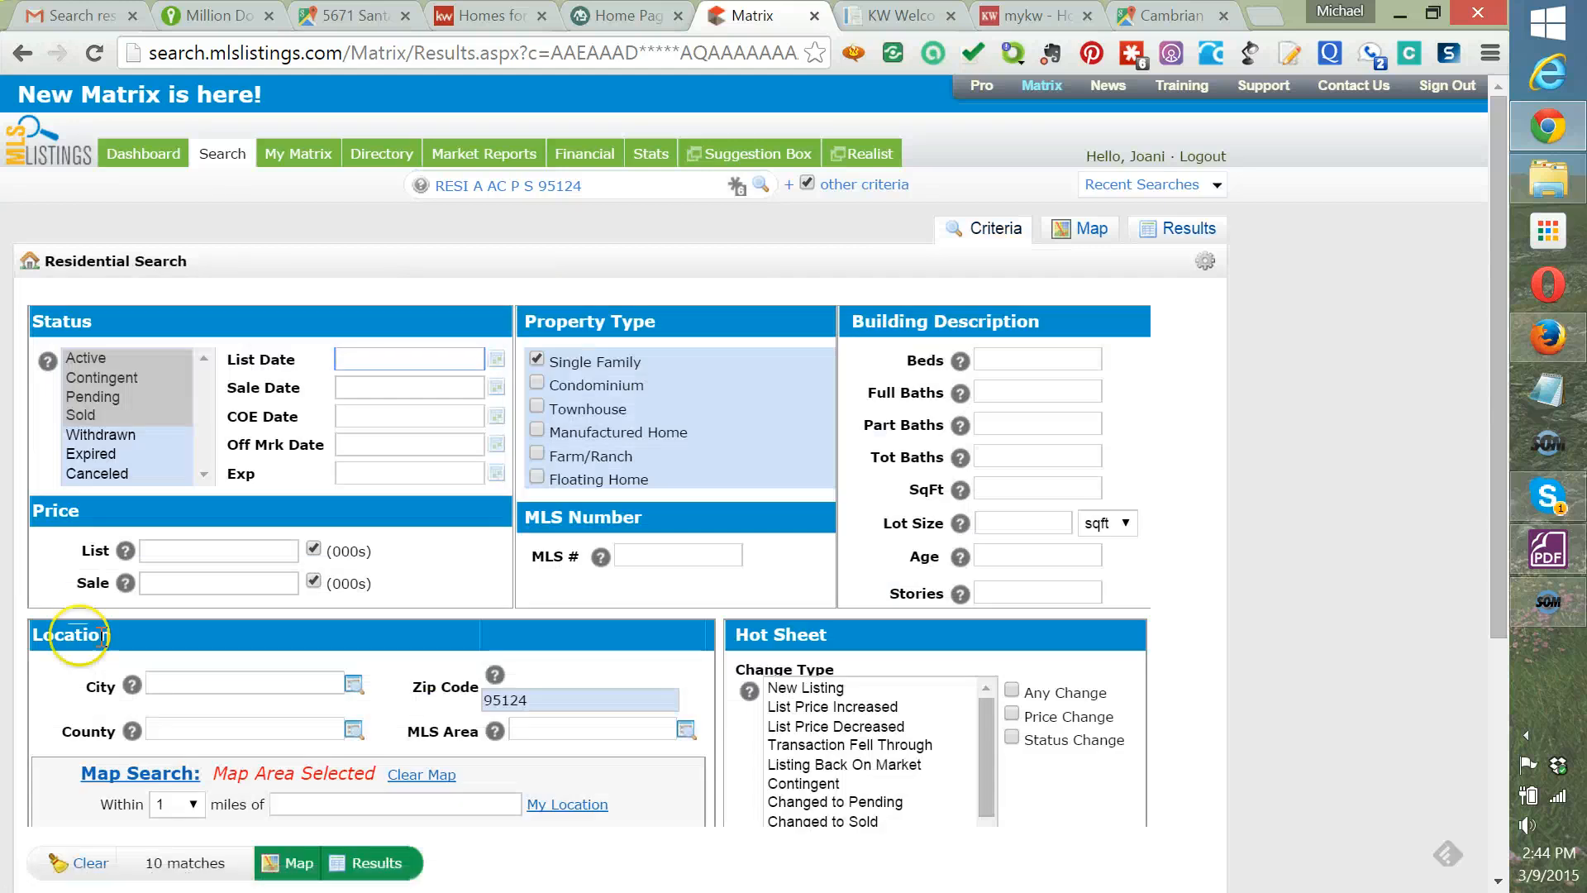
{"action": "left_click", "coordinate": [118, 357]}
{"action": "left_click_drag", "start_coordinate": [118, 361], "coordinate": [124, 484]}
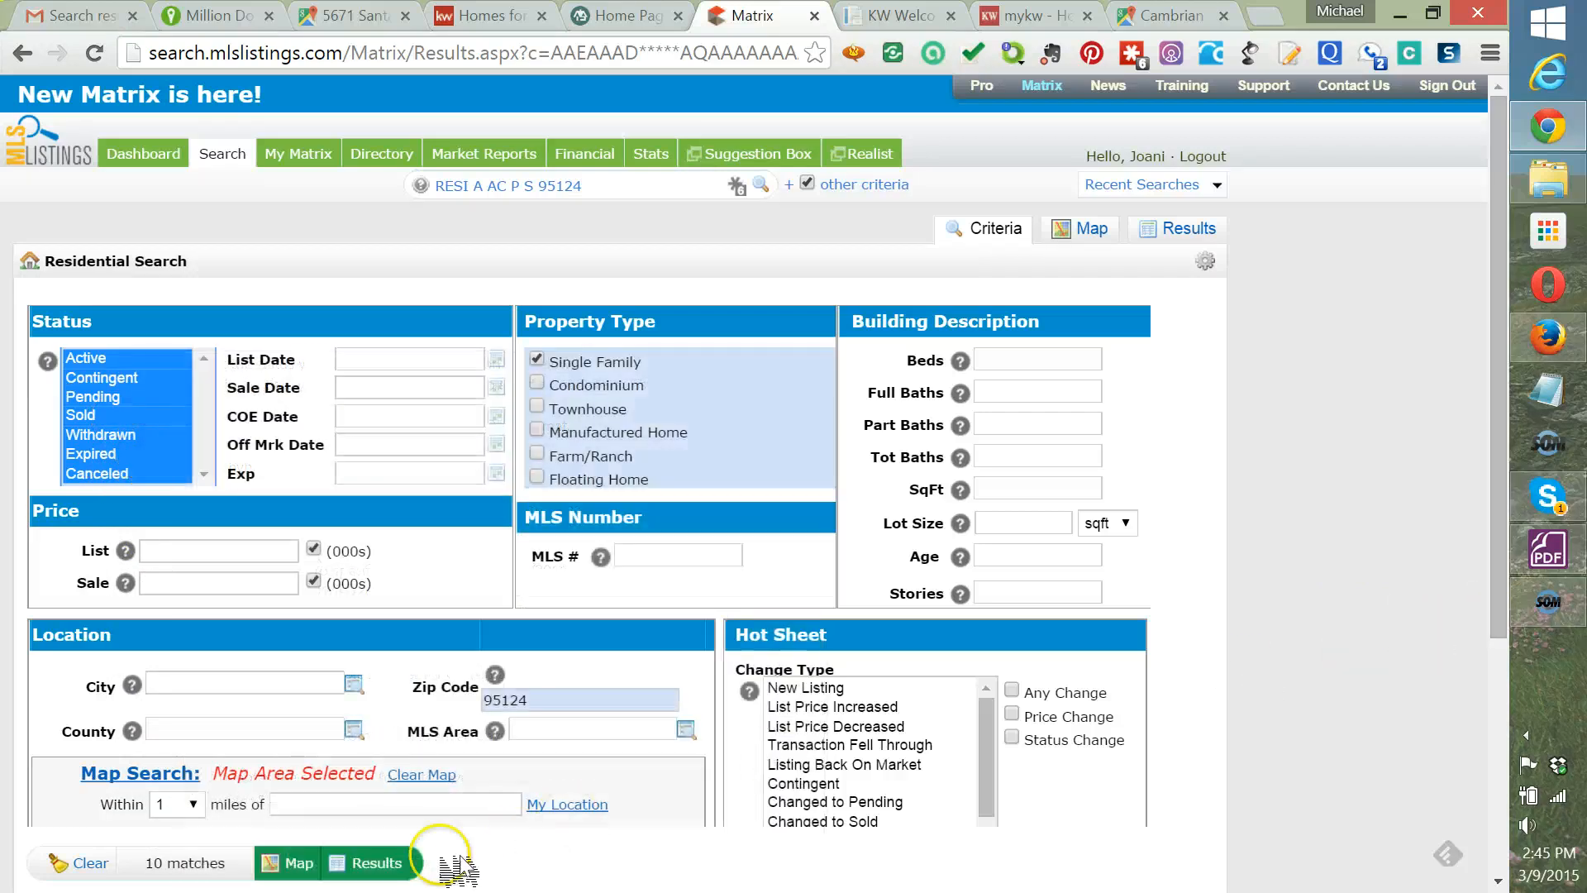
{"action": "left_click", "coordinate": [377, 862]}
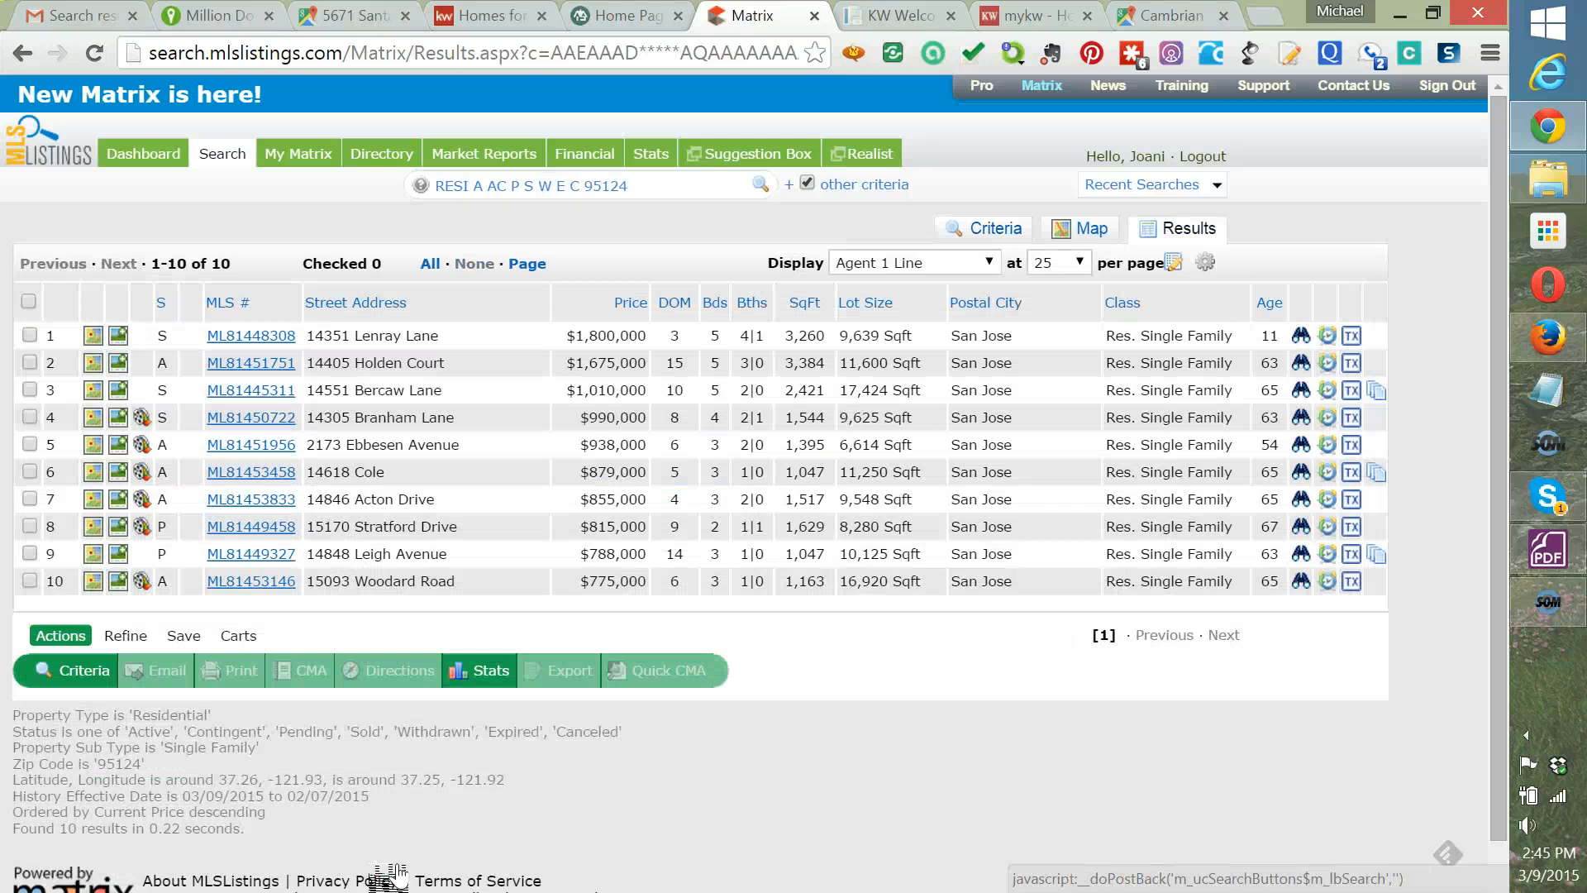
Select all listings in the results and start a new auto email addressed to the agent's own contact.
{"action": "left_click", "coordinate": [29, 303]}
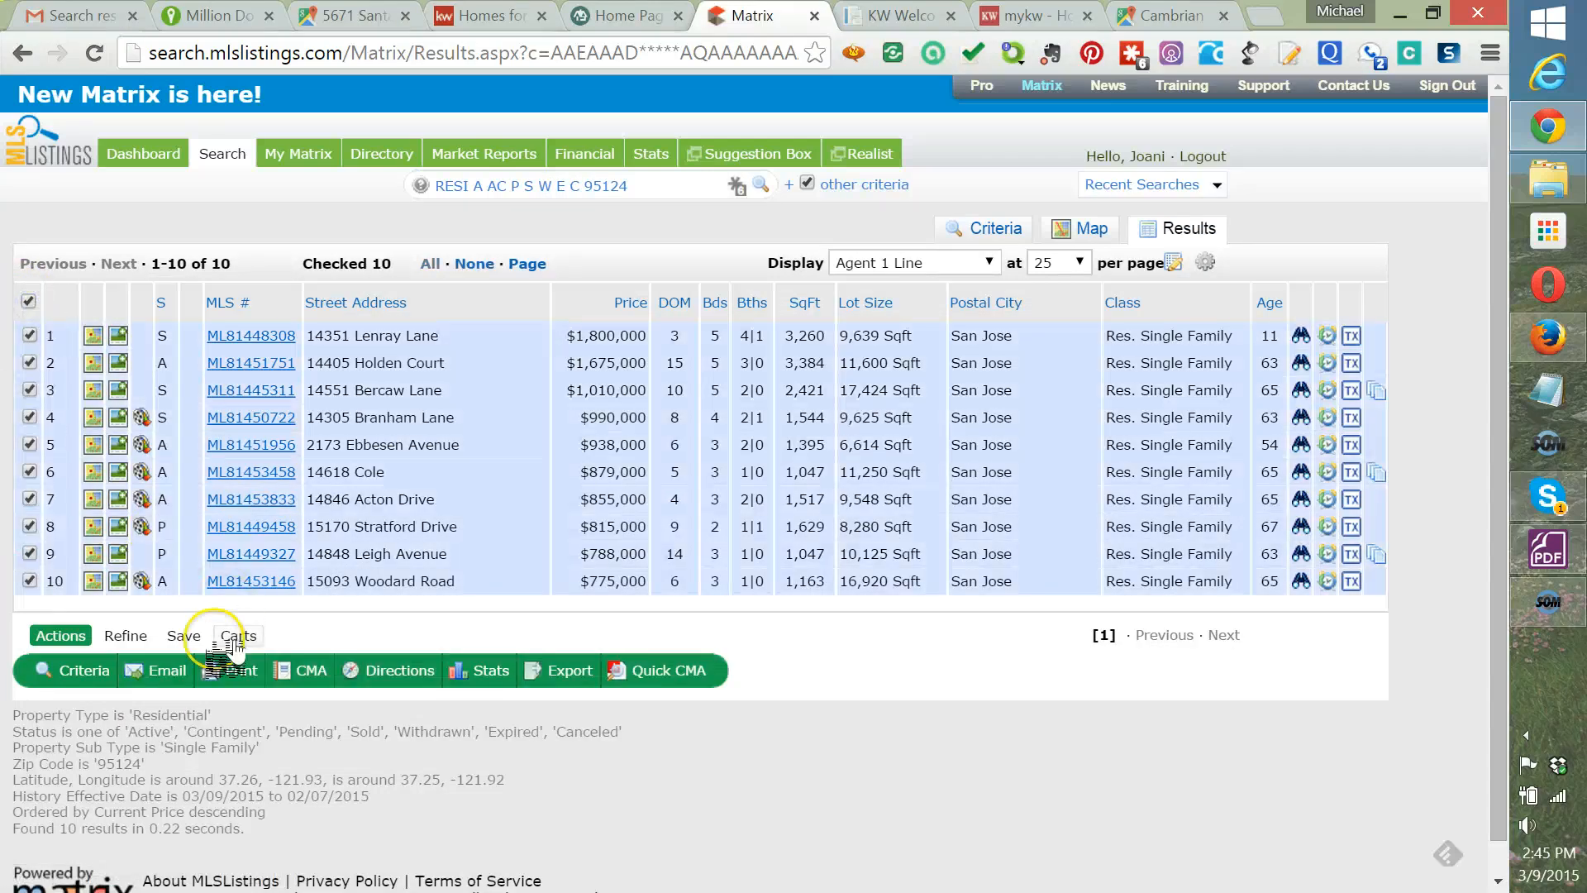
{"action": "left_click", "coordinate": [190, 639]}
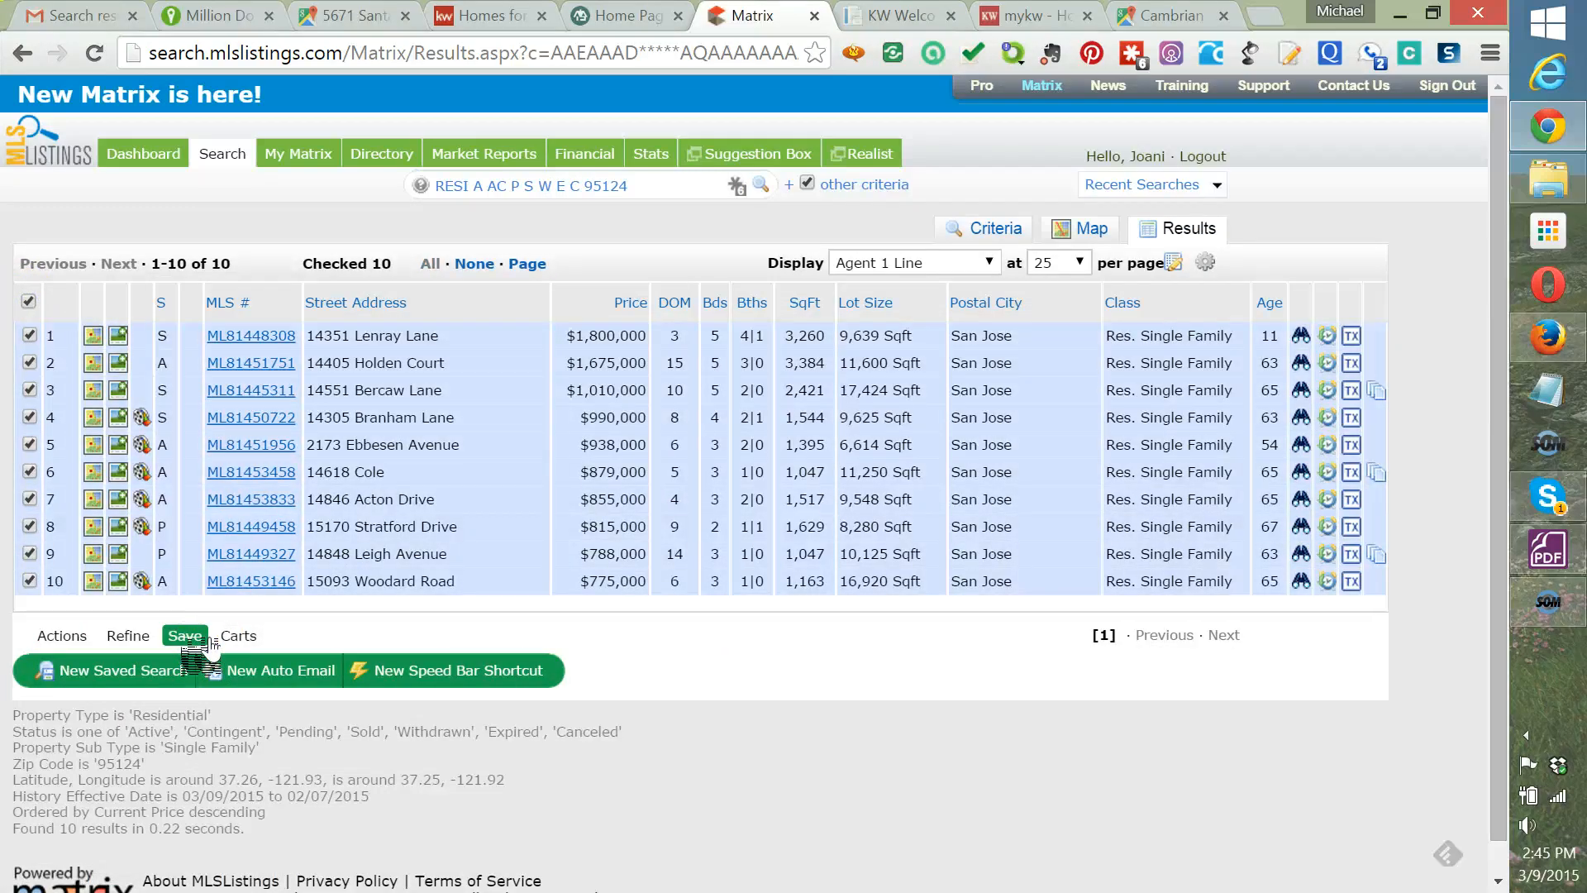
{"action": "left_click", "coordinate": [307, 670]}
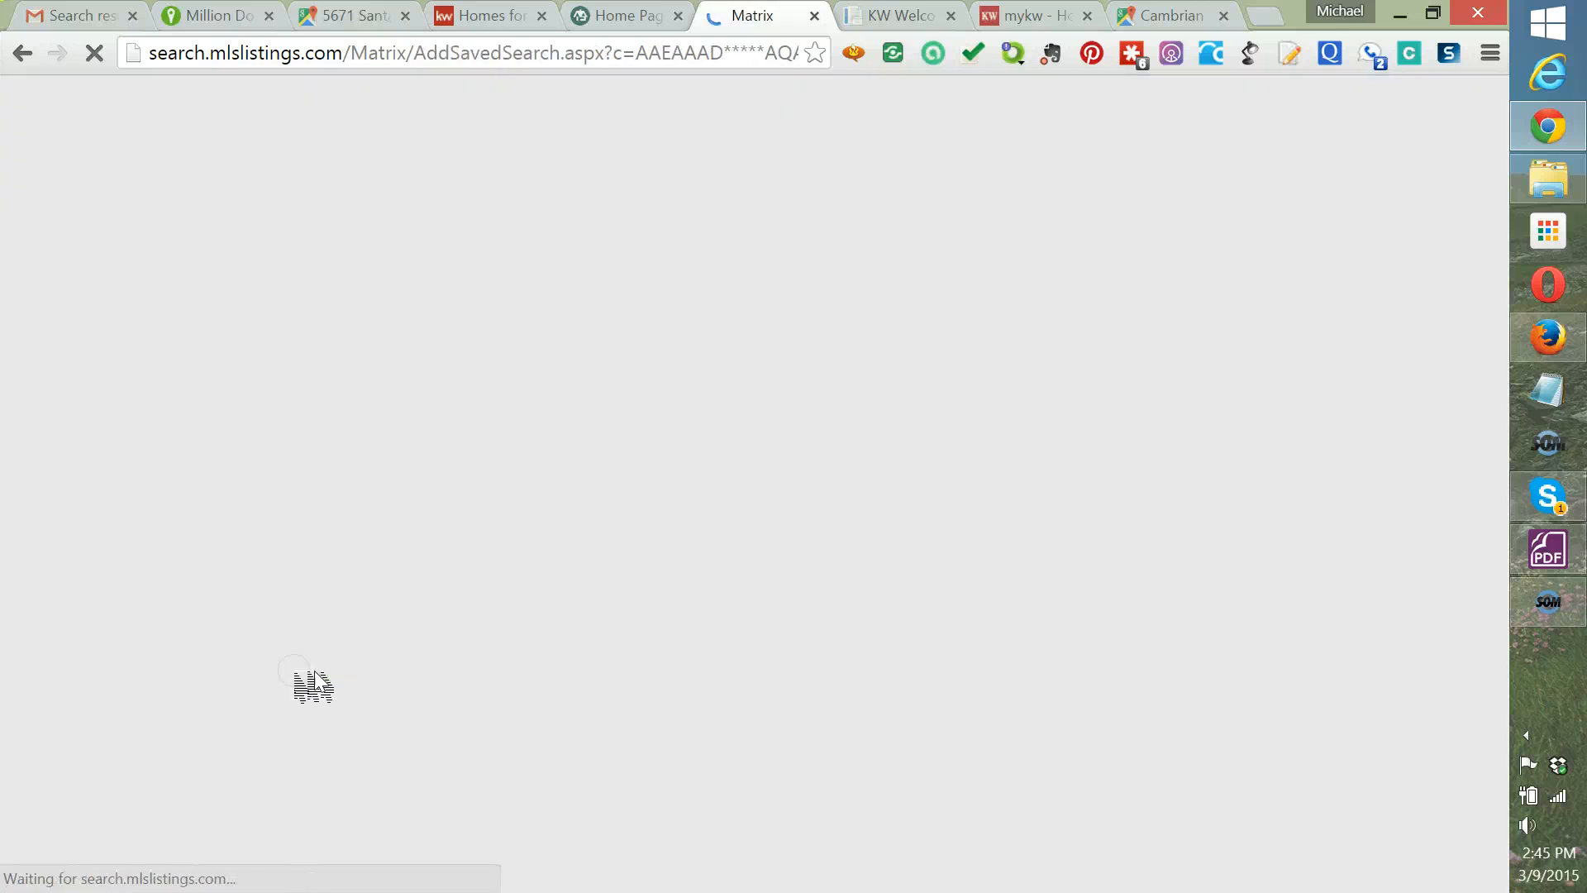
{"action": "left_click", "coordinate": [416, 469]}
{"action": "left_click", "coordinate": [216, 316]}
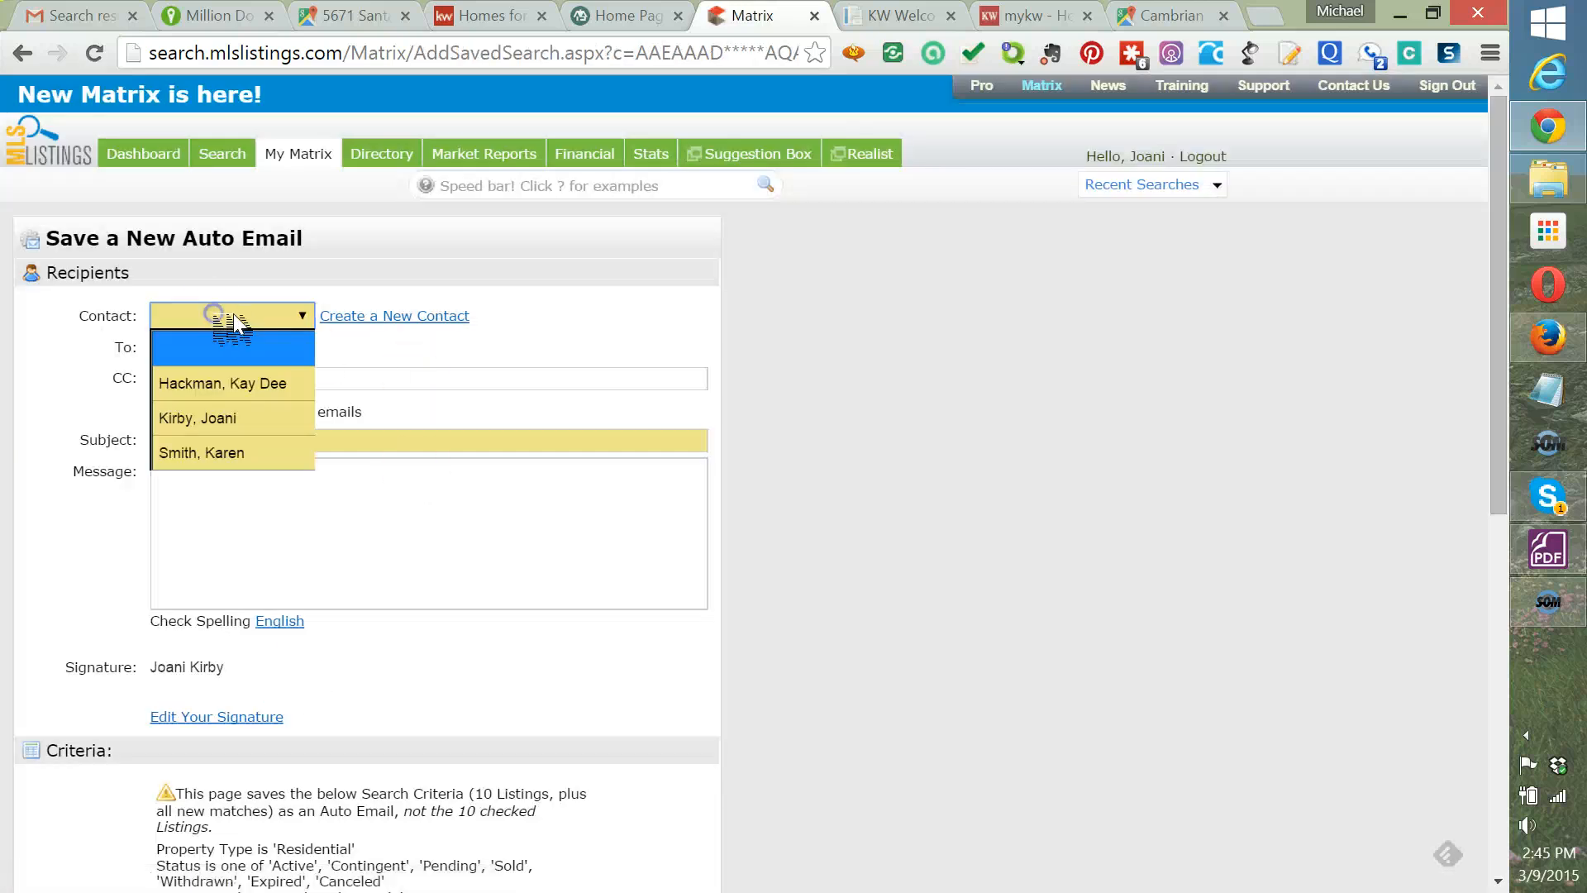
{"action": "left_click", "coordinate": [271, 425]}
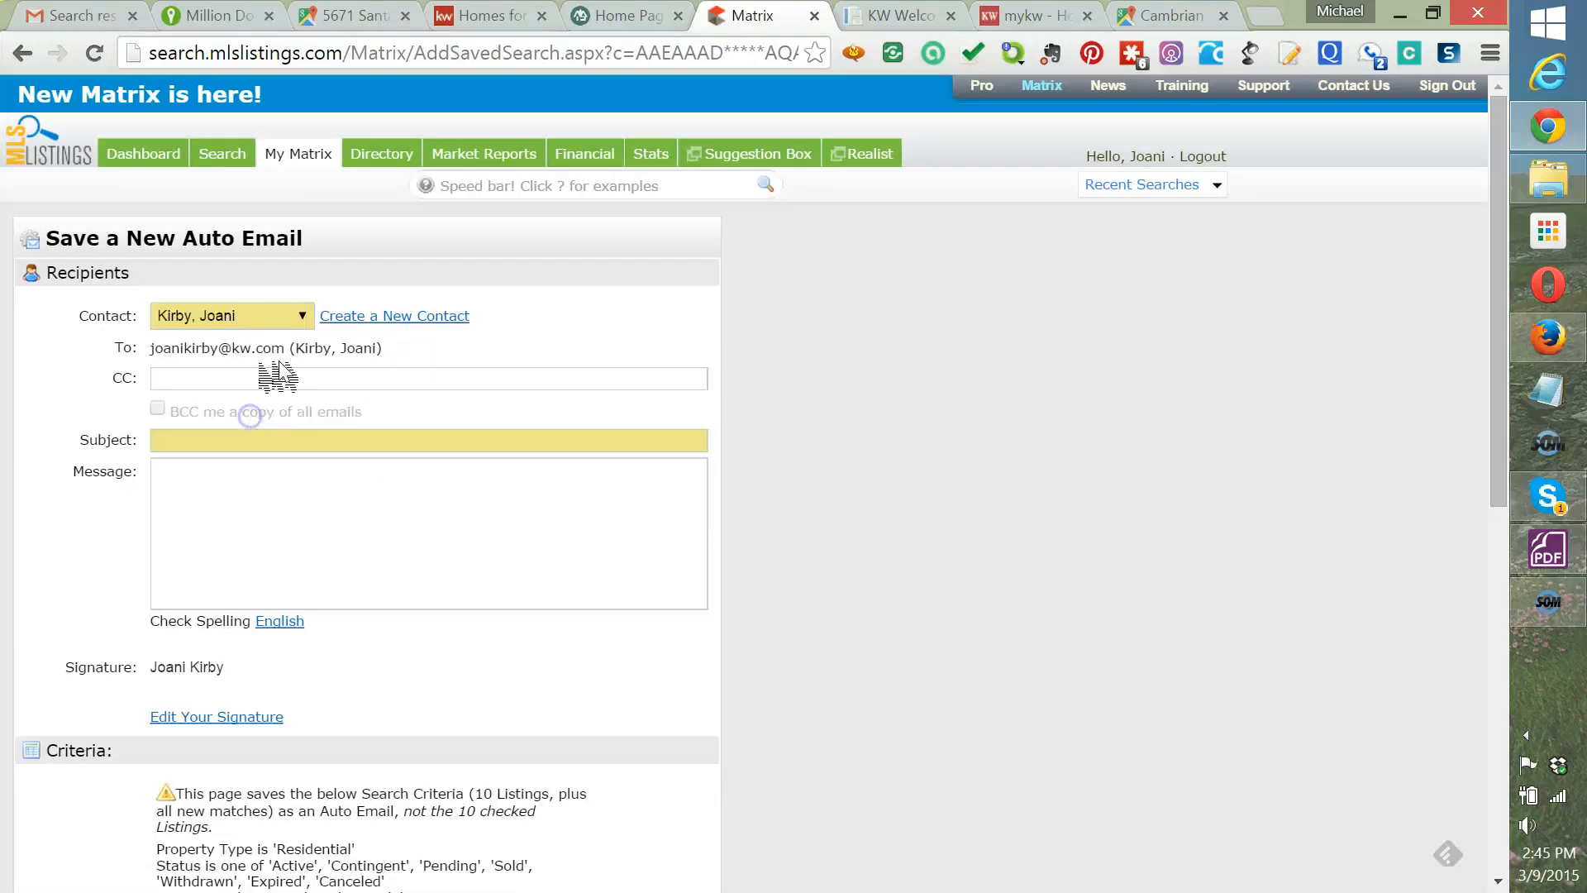
Give the auto email the subject "Farm Activity", schedule it as ASAP, and save it.
{"action": "left_click", "coordinate": [239, 444]}
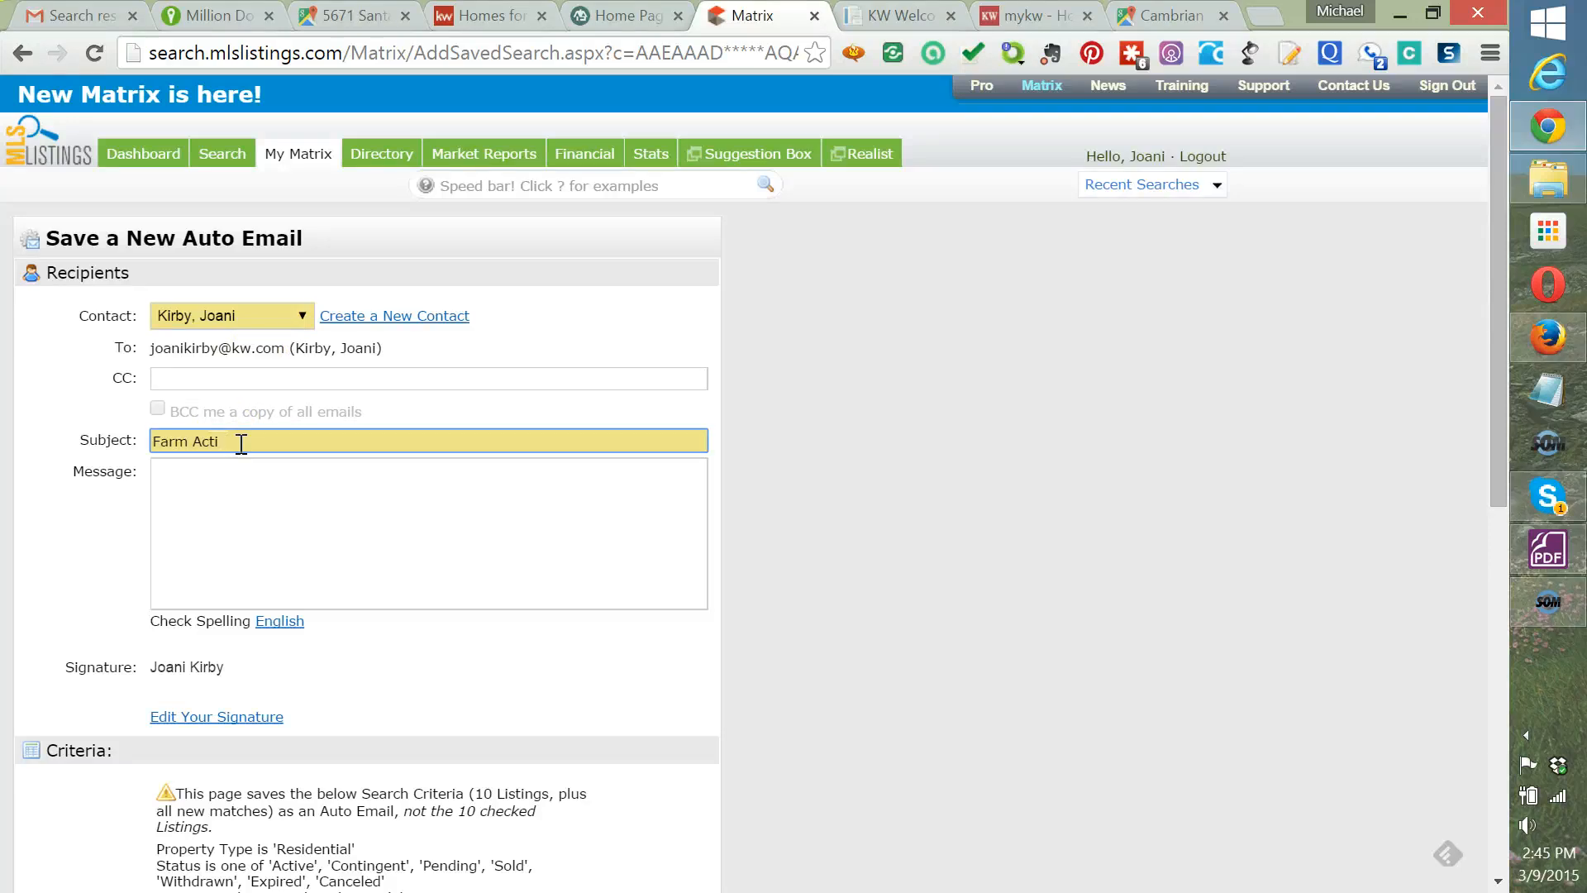
{"action": "left_click", "coordinate": [207, 480]}
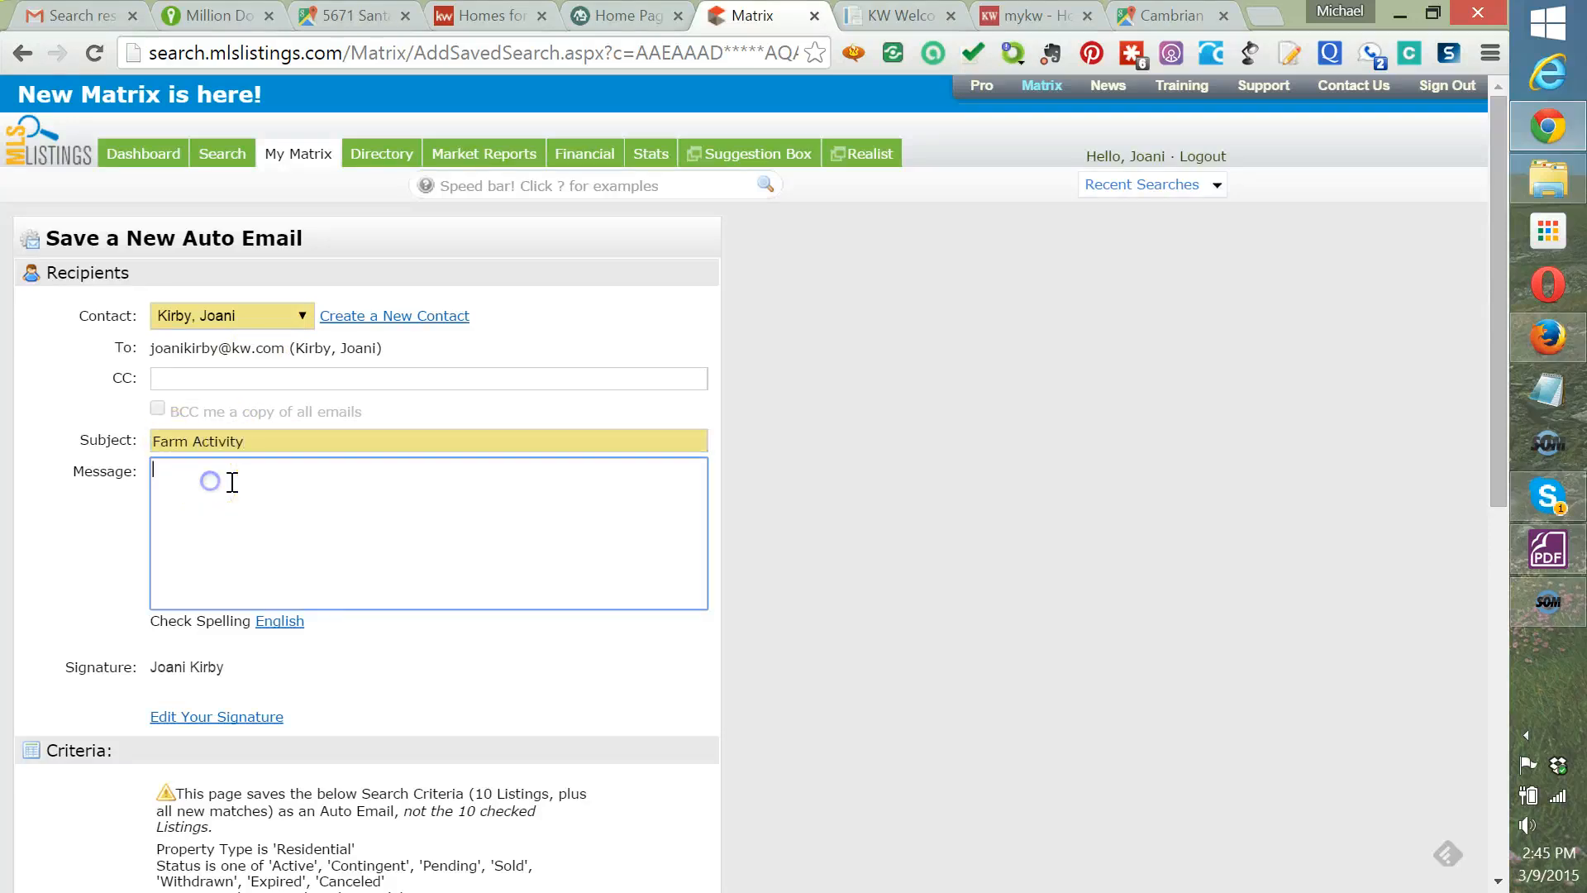
{"action": "scroll", "coordinate": [283, 546], "scroll_direction": "down", "scroll_amount": 3}
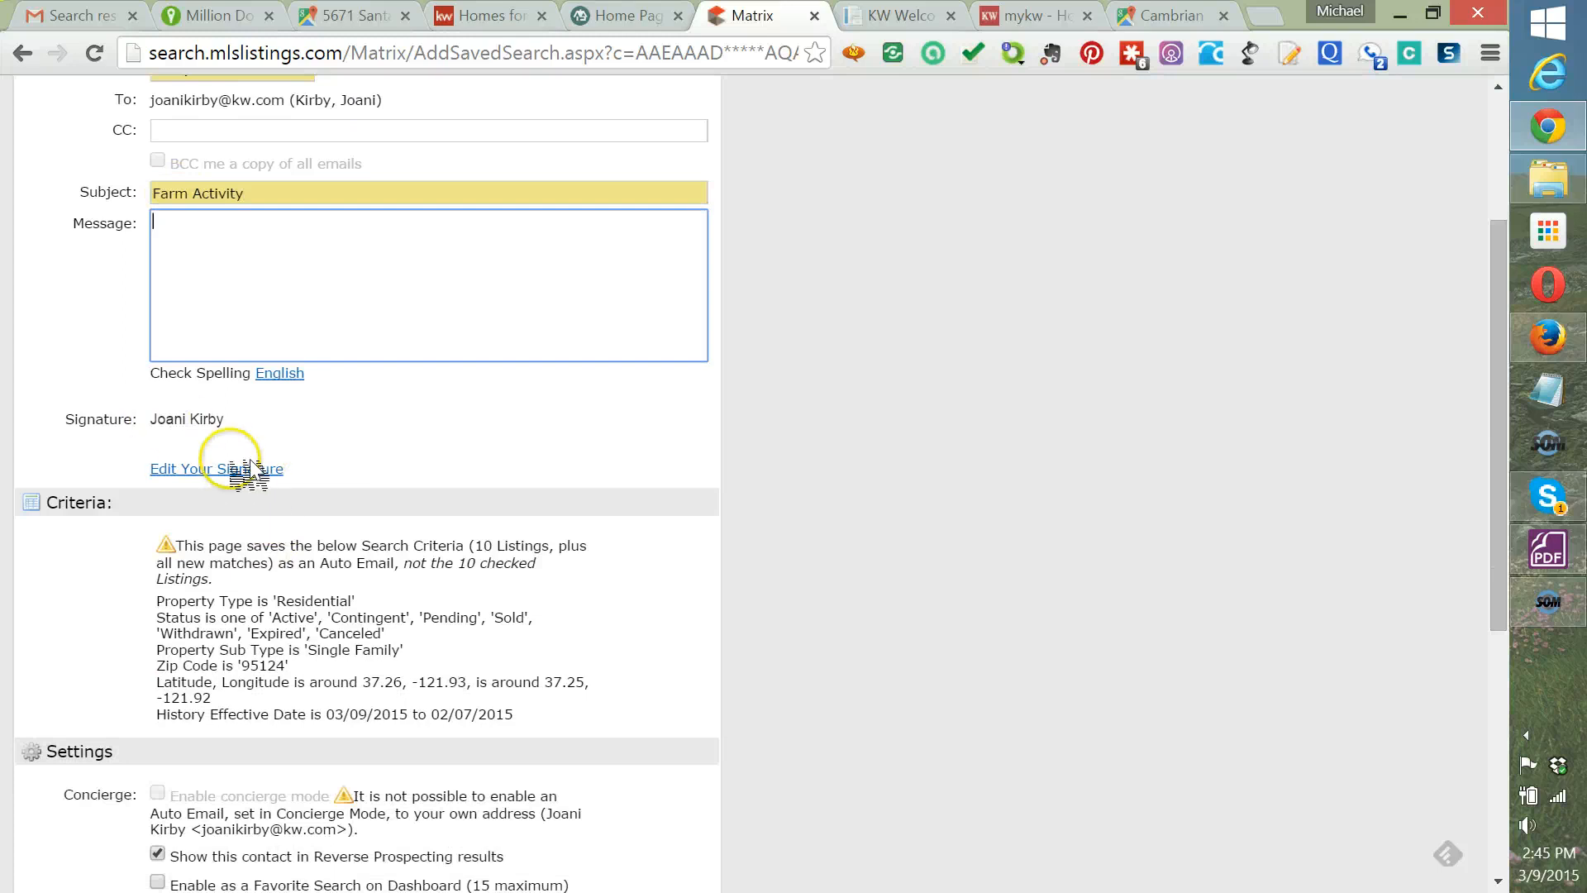
{"action": "scroll", "coordinate": [237, 488], "scroll_direction": "down", "scroll_amount": 6}
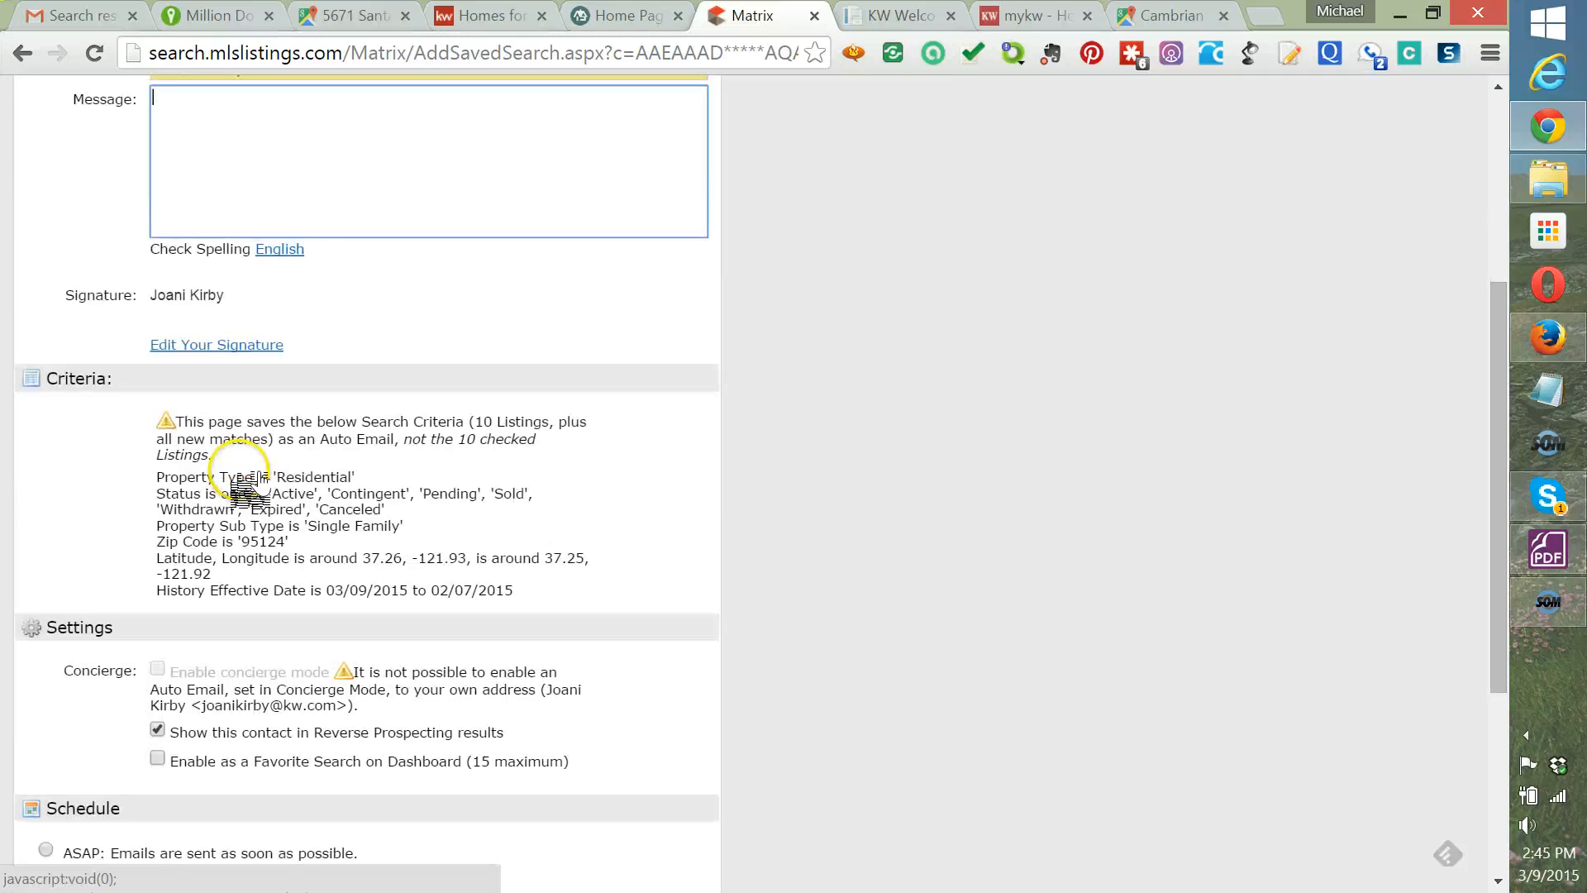
{"action": "left_click", "coordinate": [46, 496]}
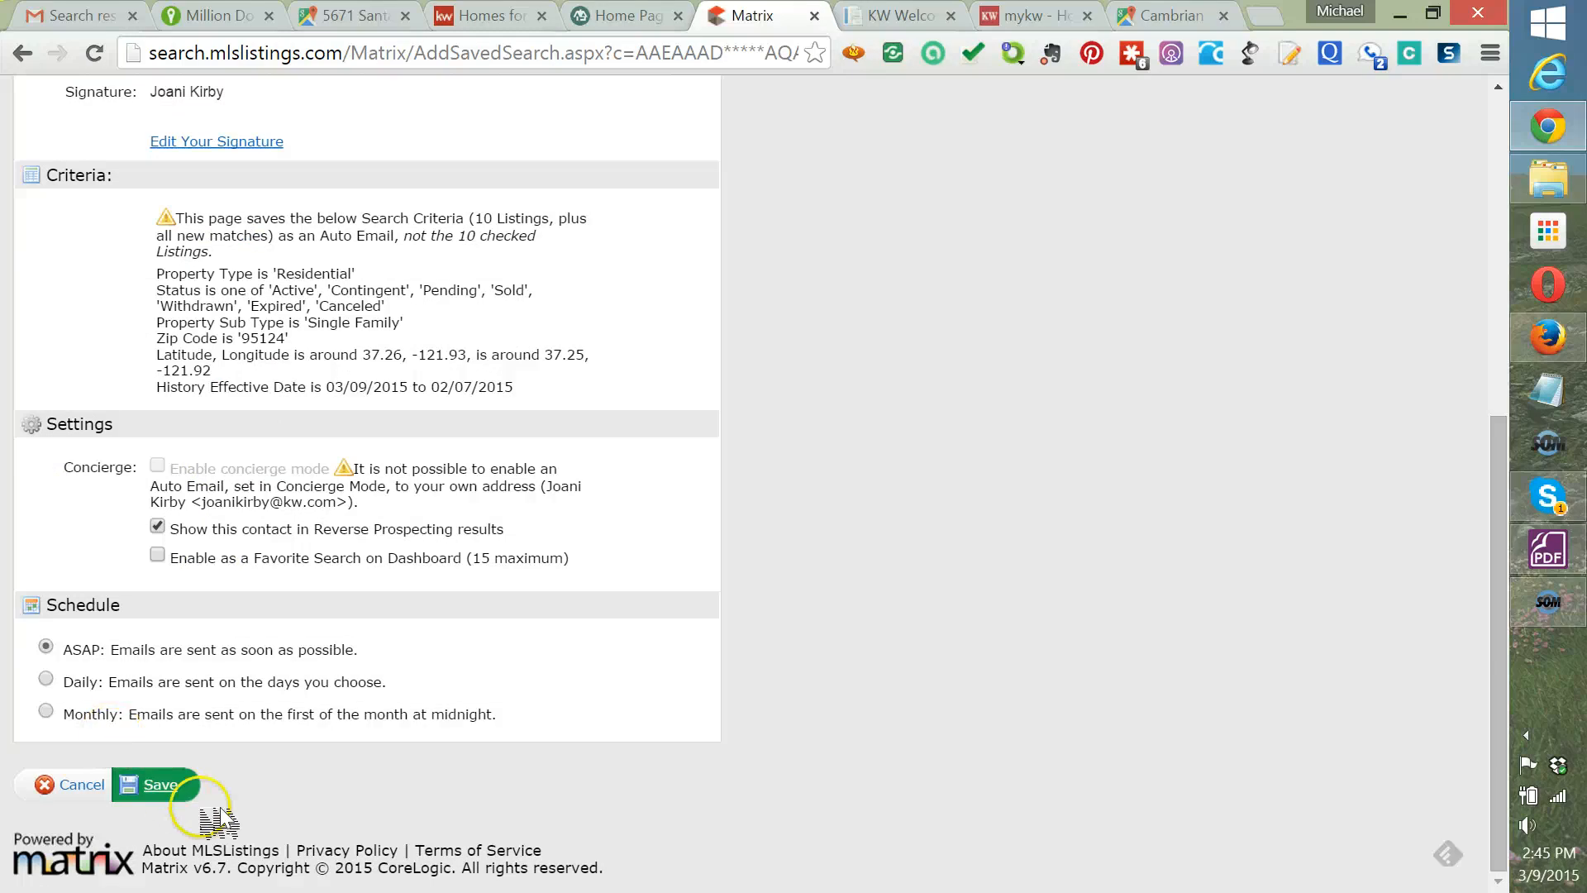
{"action": "left_click", "coordinate": [188, 785]}
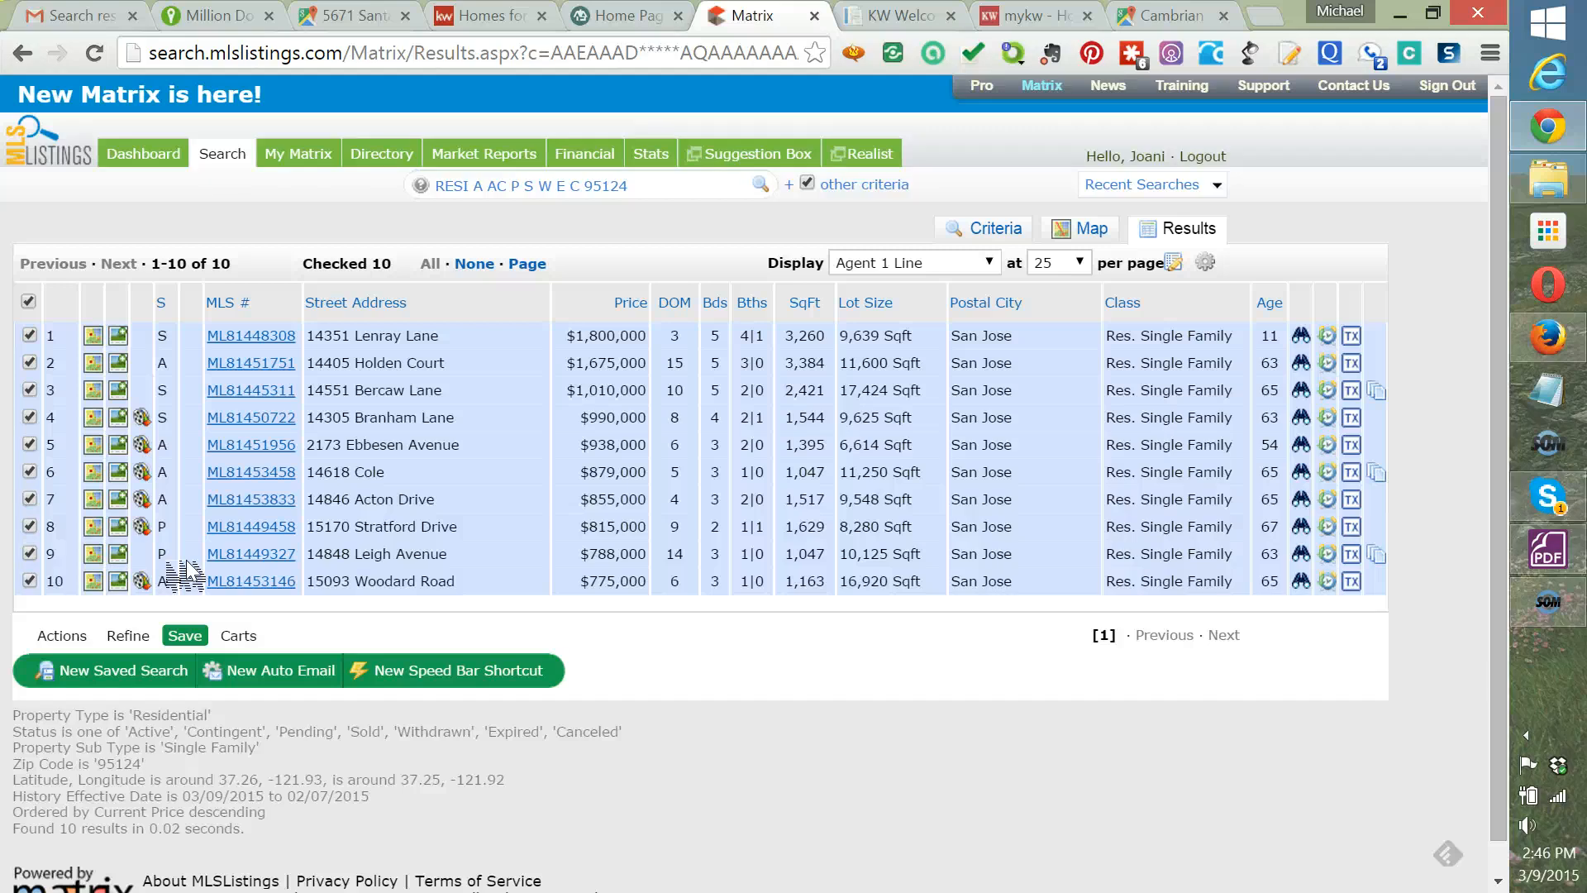
Generate a Quick CMA report for all the selected listings and look through its summary and property pages.
{"action": "left_click", "coordinate": [55, 638]}
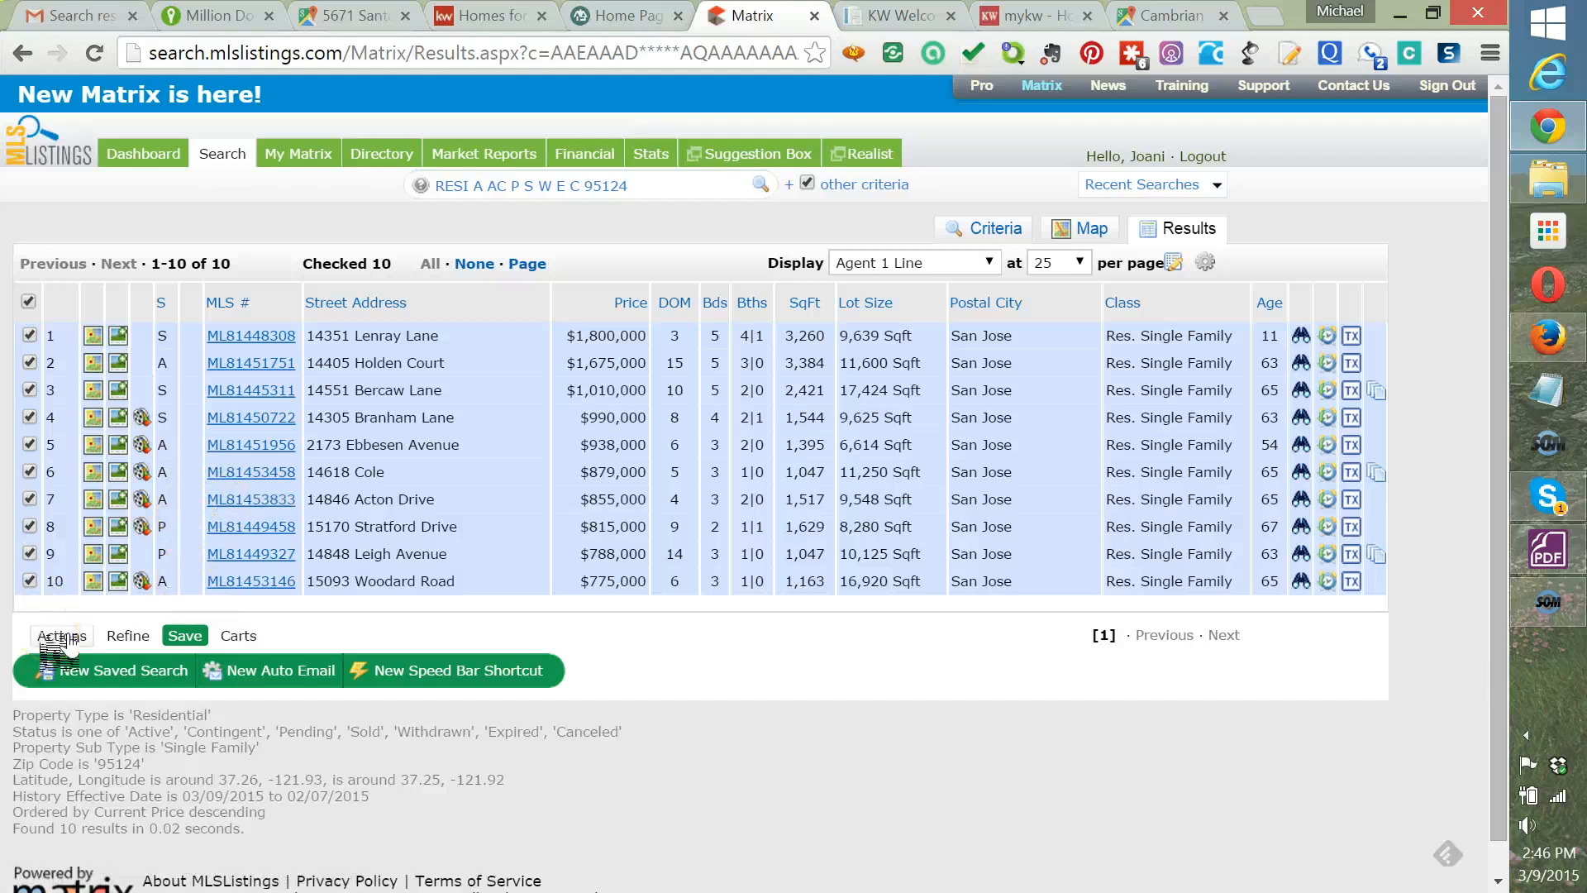
{"action": "left_click", "coordinate": [67, 644]}
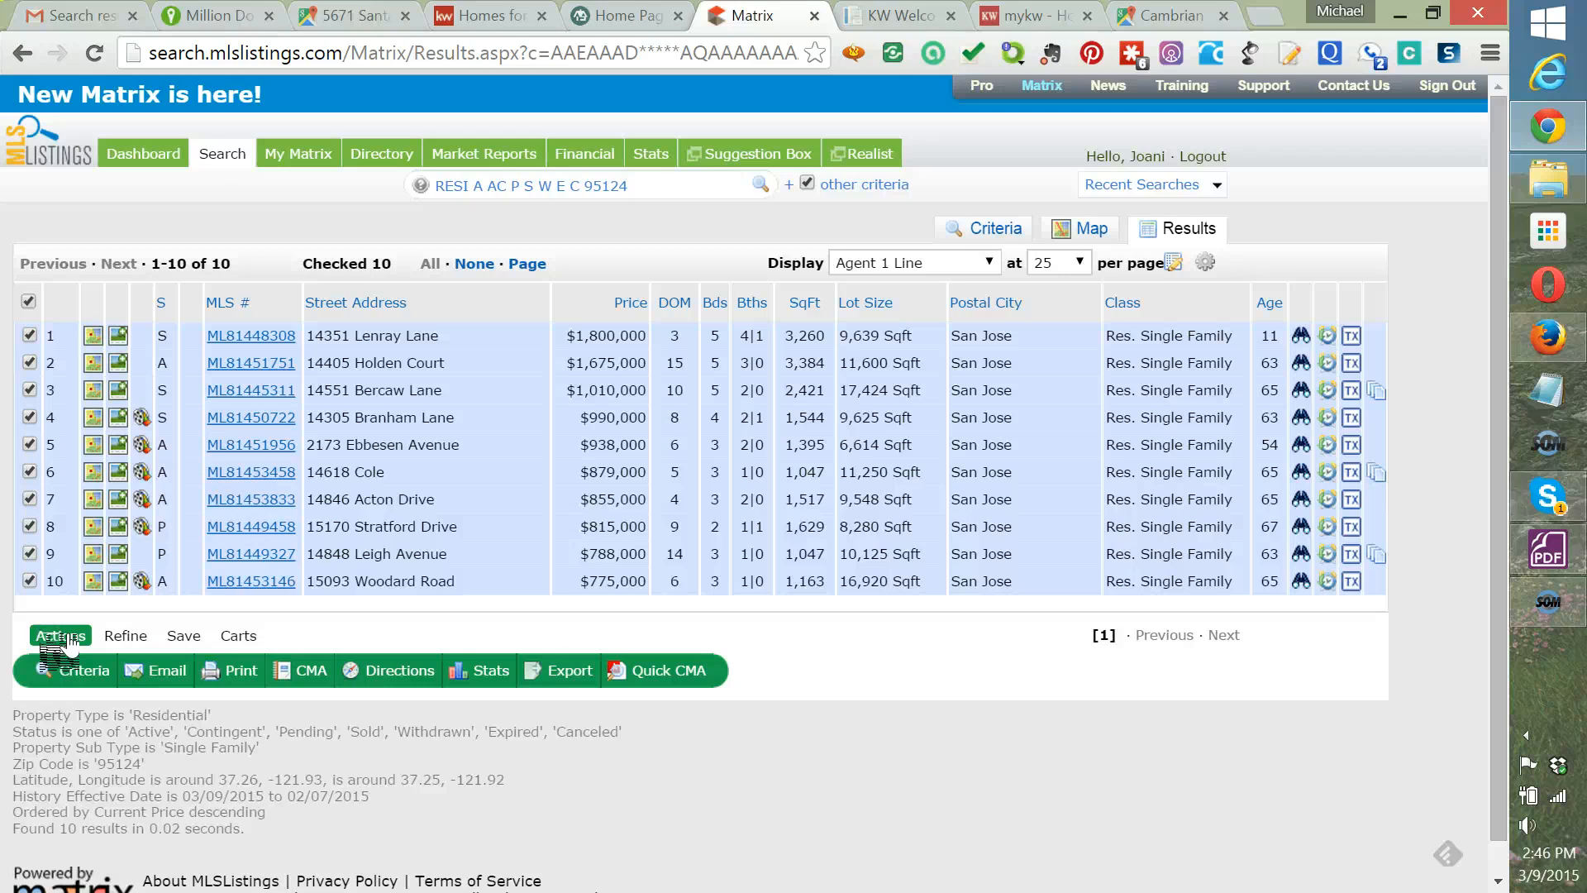
{"action": "left_click", "coordinate": [98, 310]}
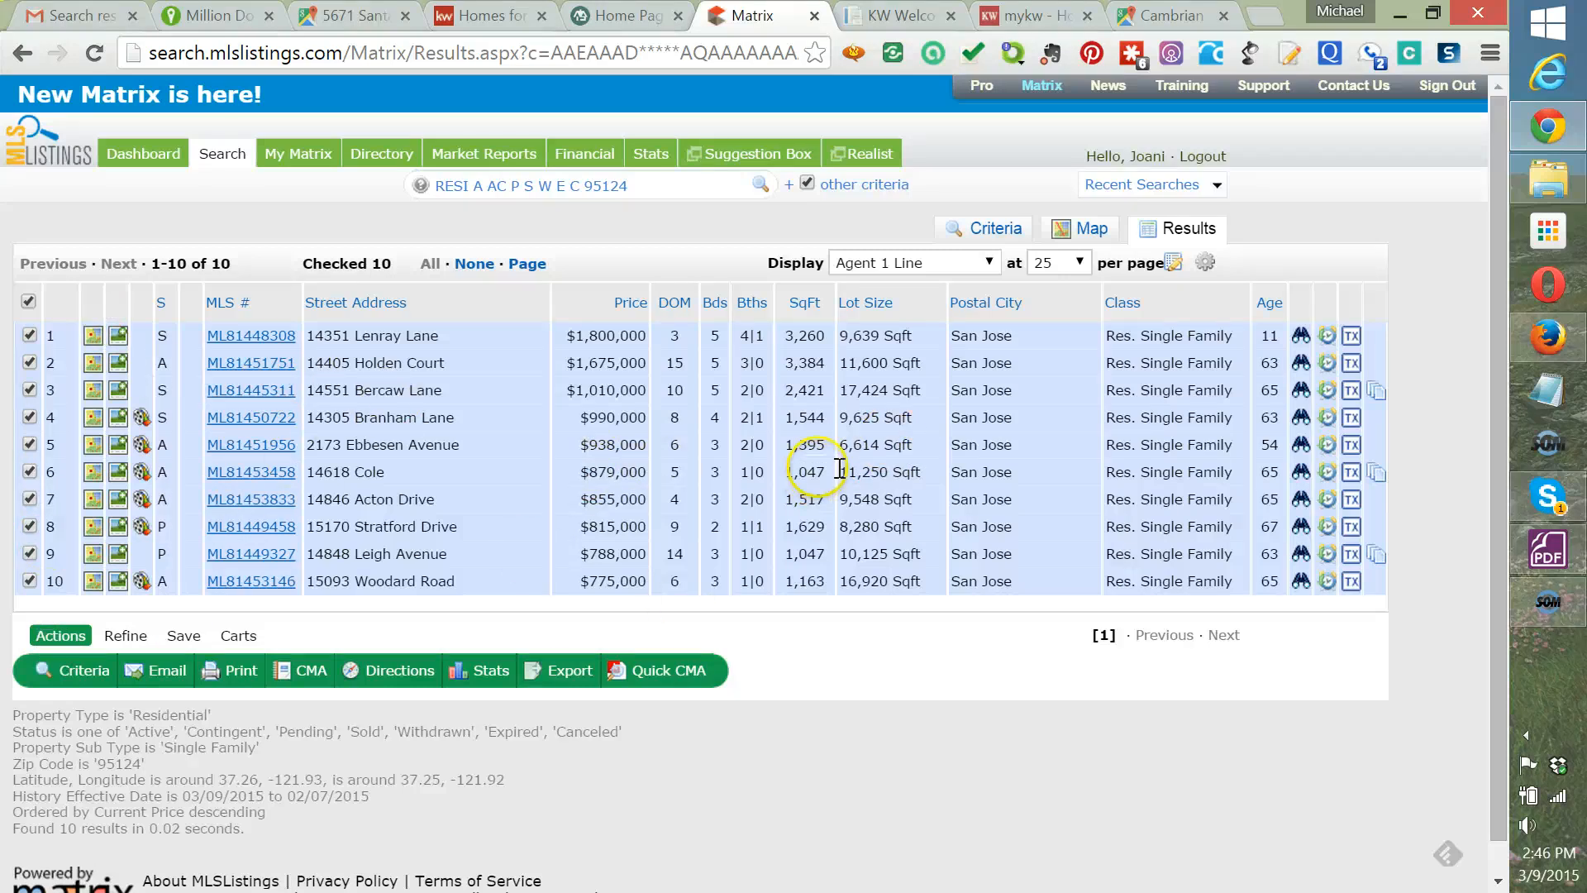
{"action": "left_click", "coordinate": [676, 681]}
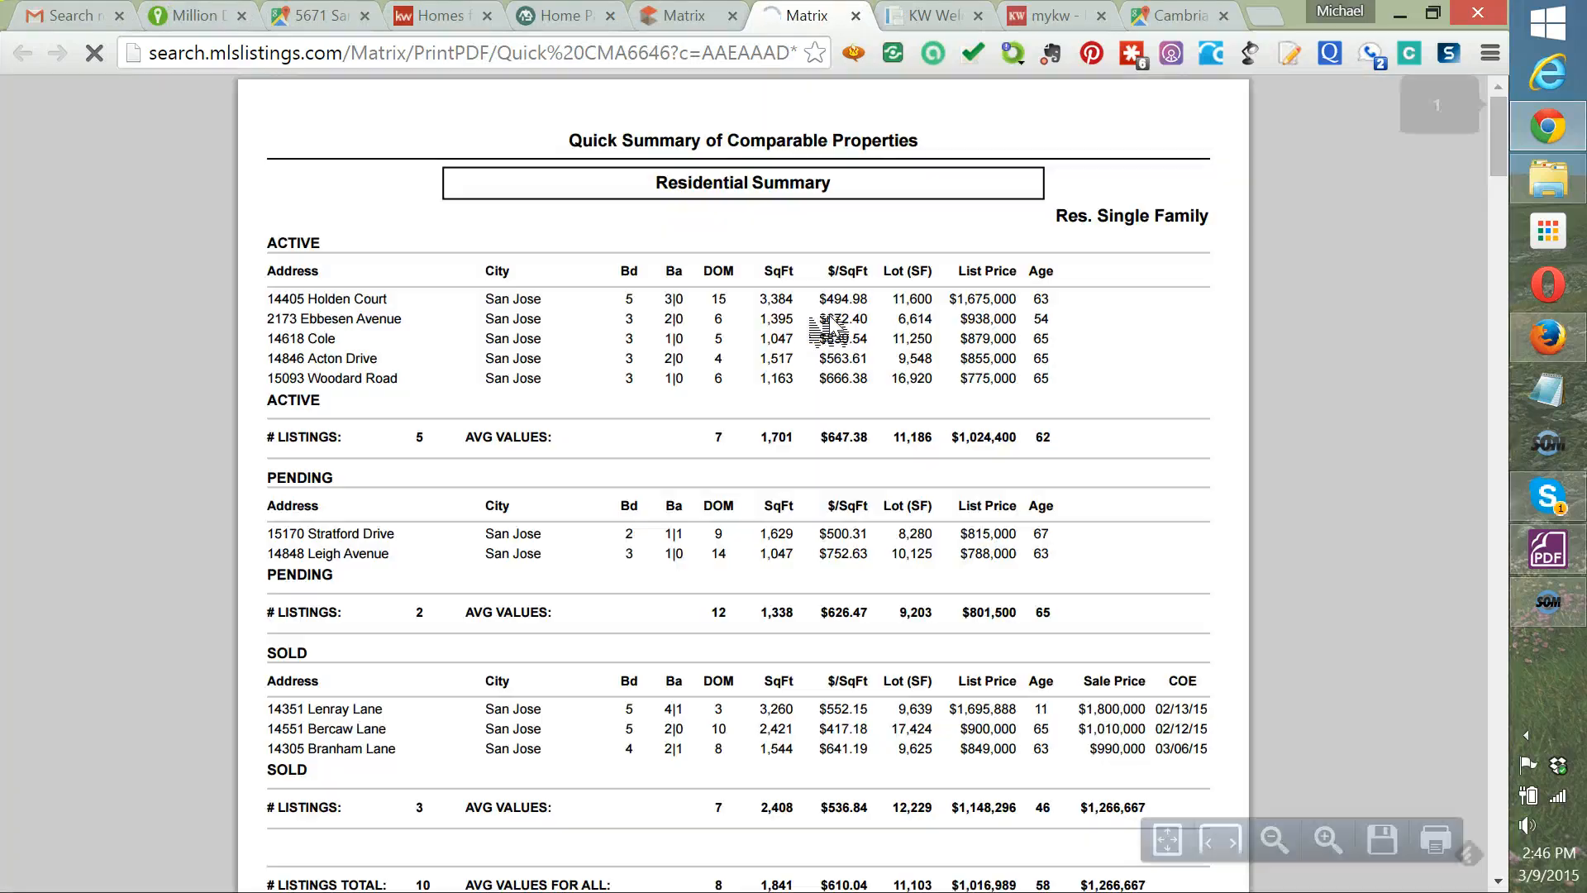
{"action": "scroll", "coordinate": [655, 331], "scroll_direction": "down", "scroll_amount": 7}
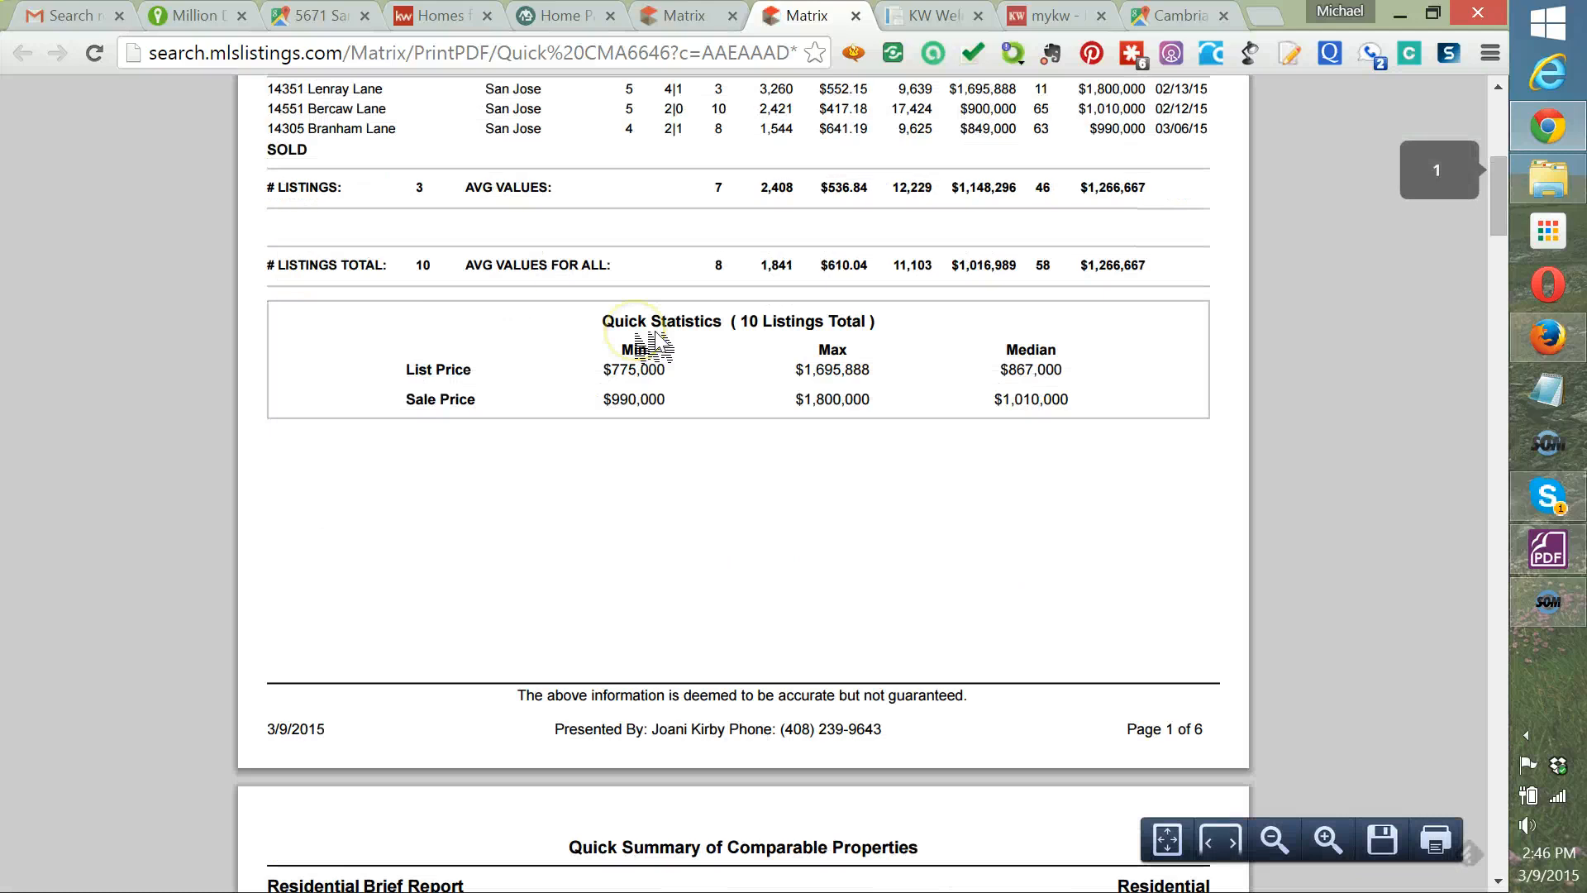
{"action": "scroll", "coordinate": [656, 341], "scroll_direction": "down", "scroll_amount": 20}
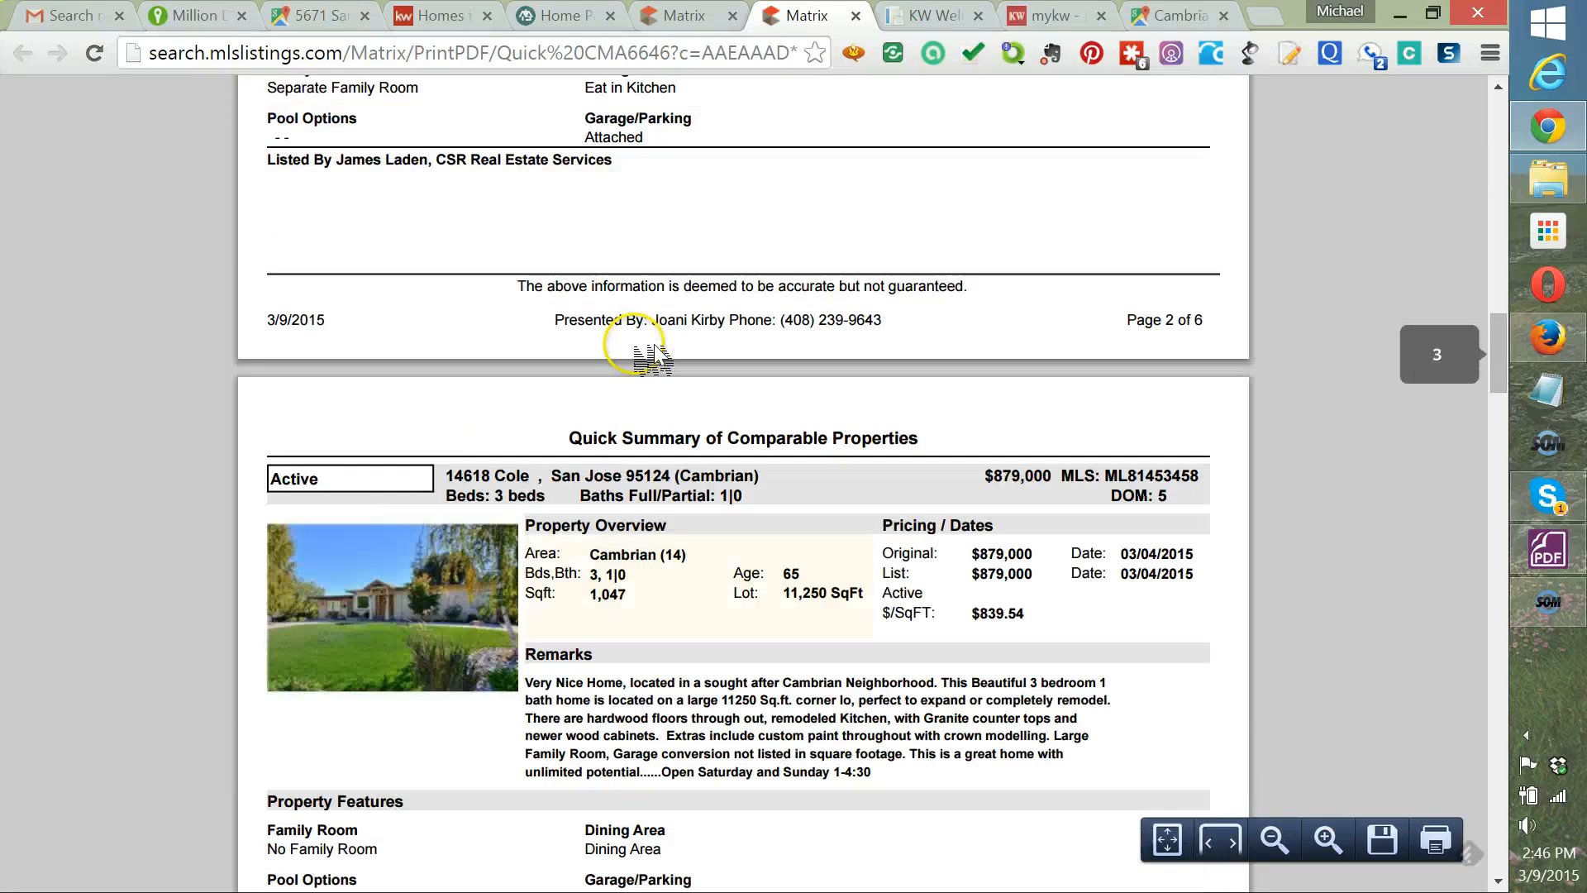
{"action": "scroll", "coordinate": [653, 364], "scroll_direction": "up", "scroll_amount": 20}
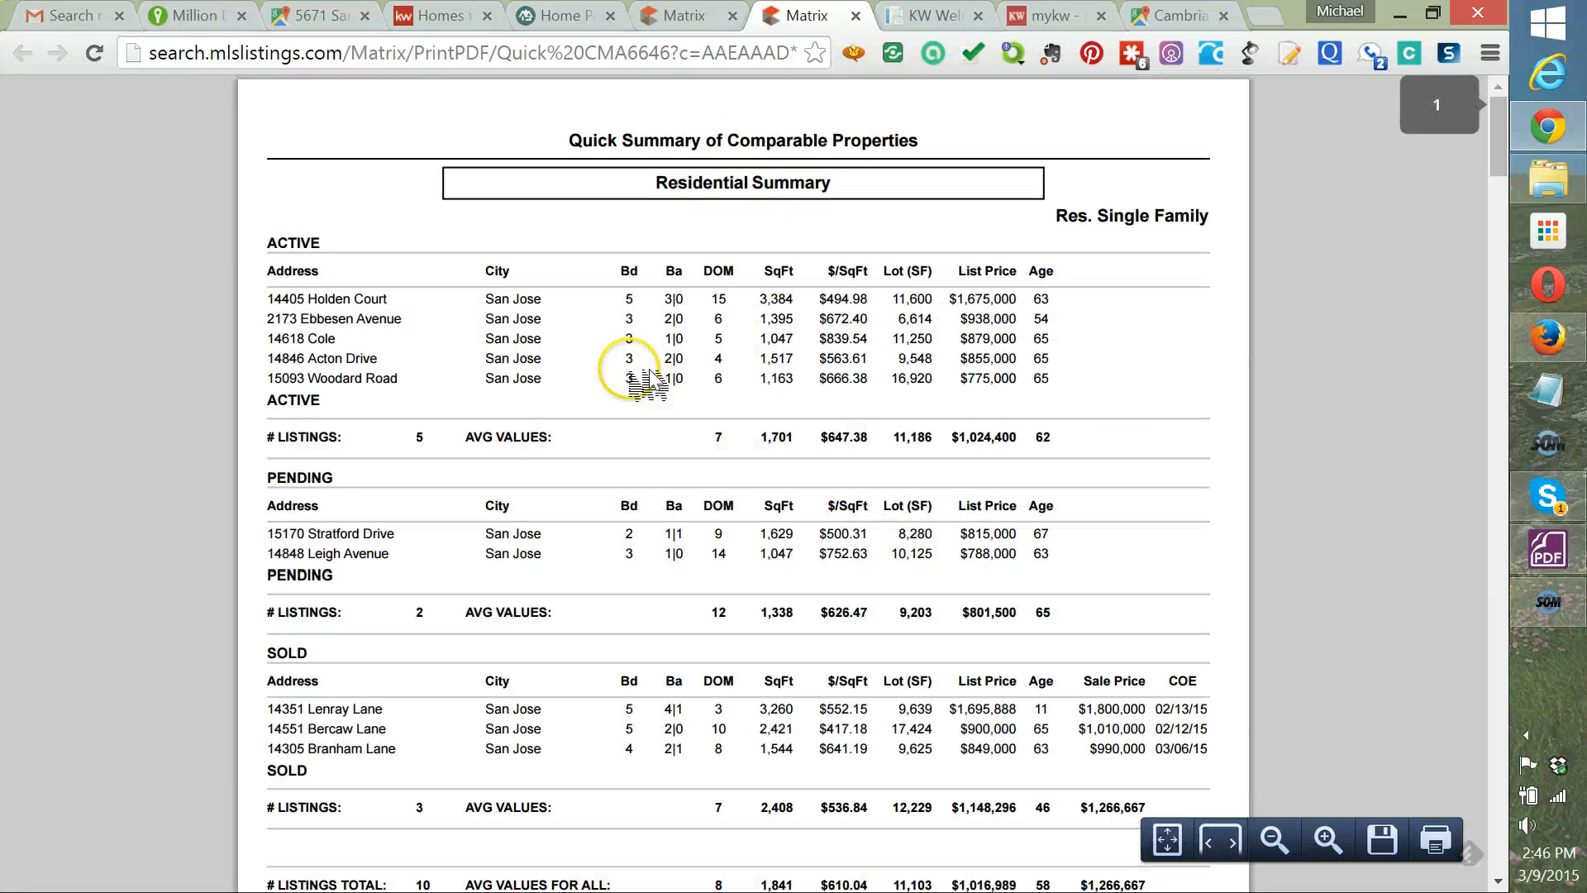
{"action": "scroll", "coordinate": [559, 400], "scroll_direction": "up", "scroll_amount": 2}
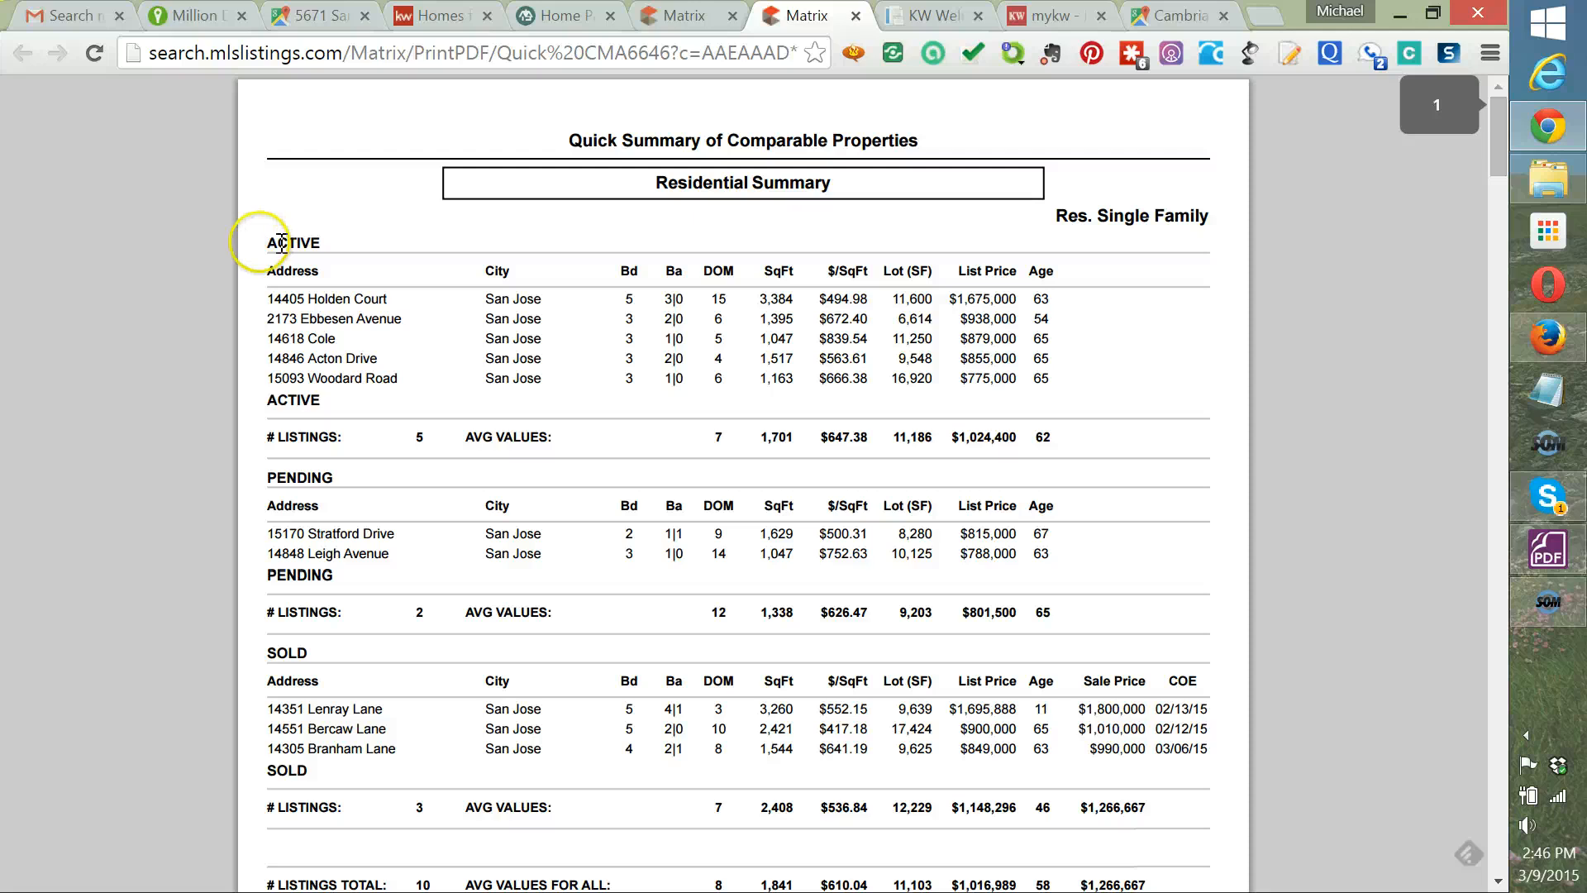
{"action": "left_click_drag", "start_coordinate": [287, 235], "coordinate": [1081, 721]}
{"action": "scroll", "coordinate": [1082, 720], "scroll_direction": "down", "scroll_amount": 3}
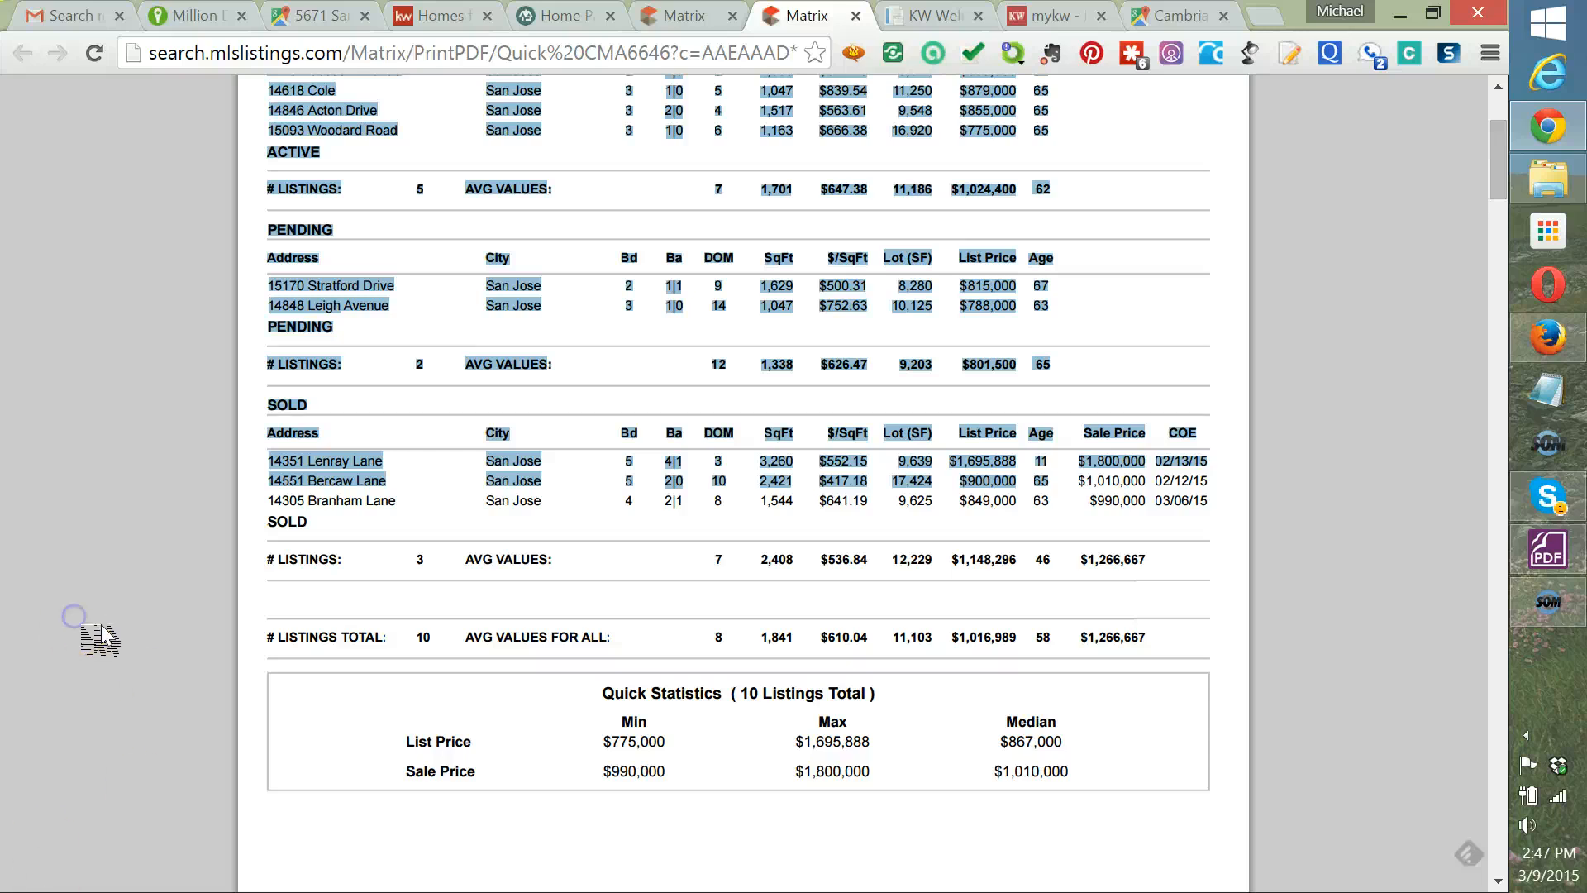
{"action": "mouse_move", "coordinate": [1153, 796]}
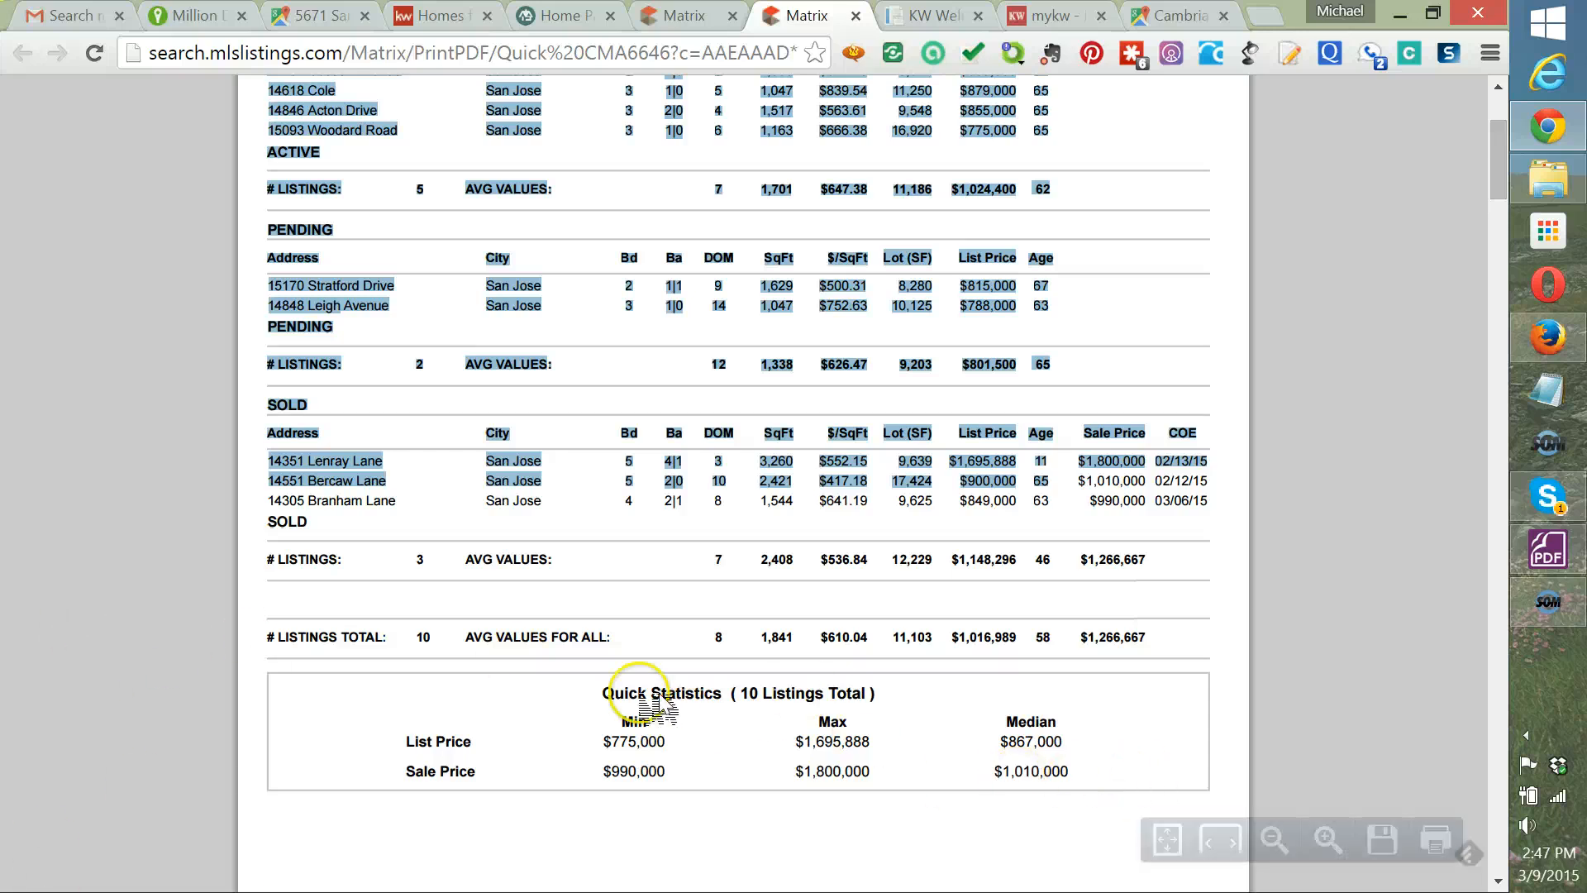
{"action": "scroll", "coordinate": [595, 695], "scroll_direction": "down", "scroll_amount": 8}
{"action": "scroll", "coordinate": [637, 690], "scroll_direction": "up", "scroll_amount": 15}
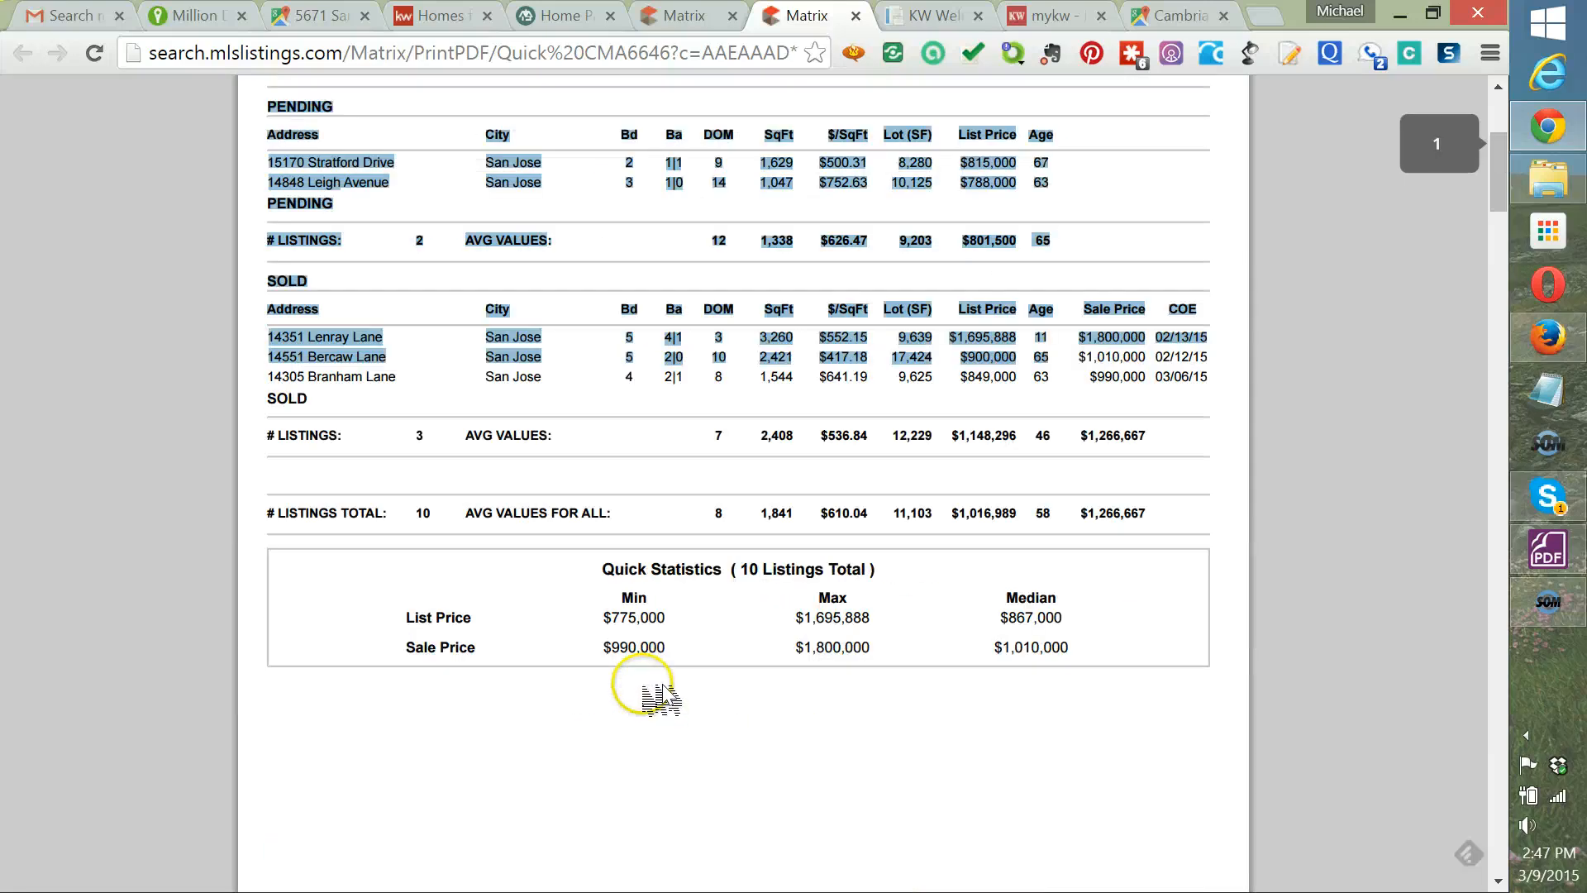
{"action": "left_click", "coordinate": [1023, 434]}
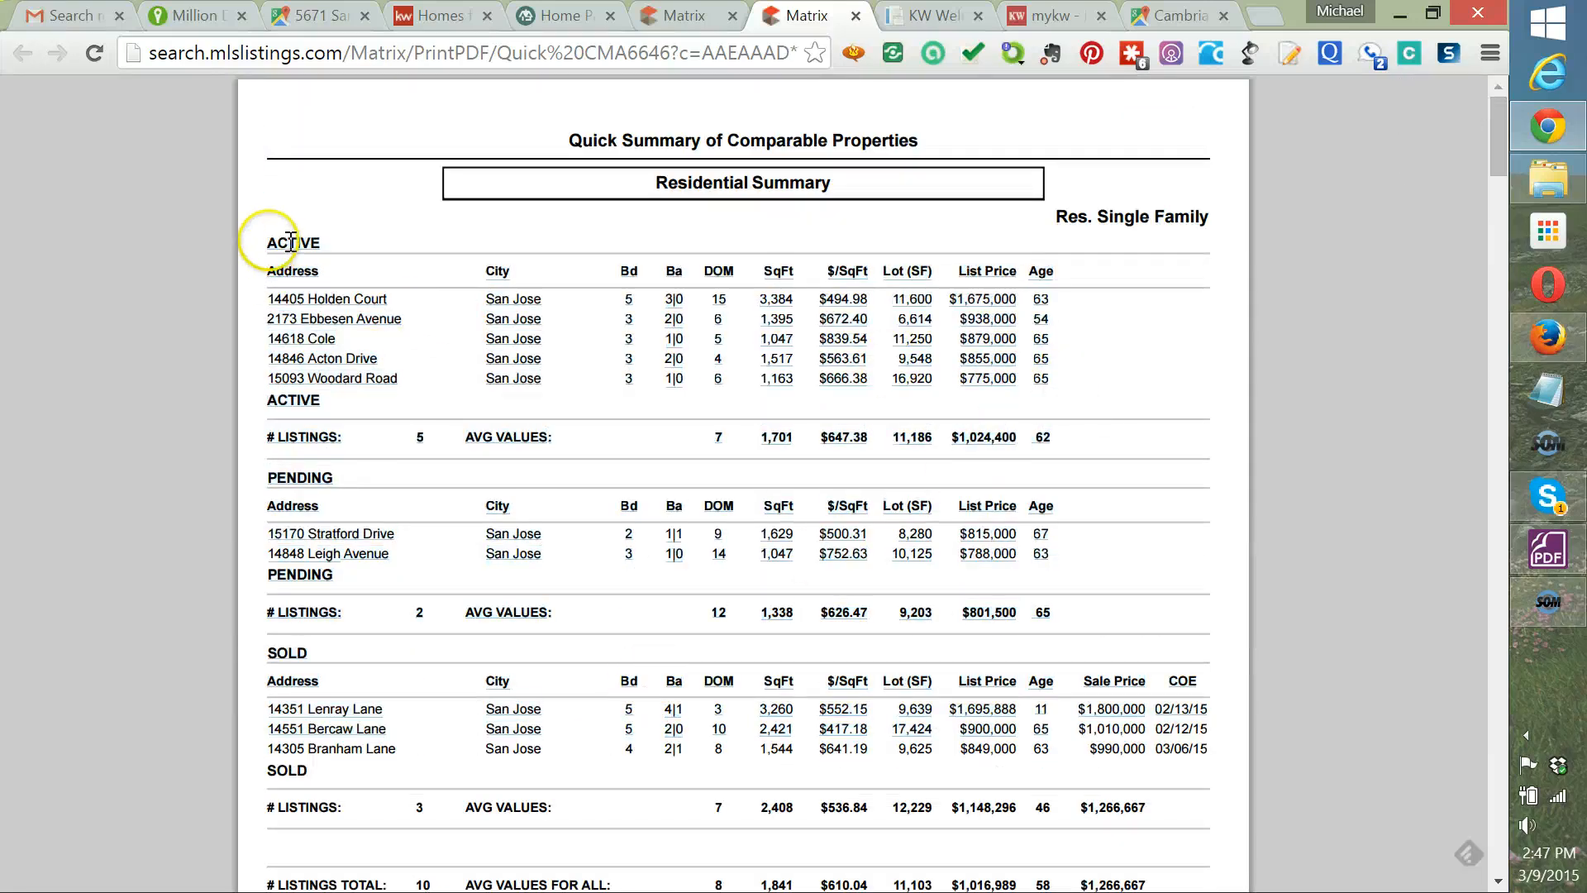
{"action": "left_click_drag", "start_coordinate": [291, 239], "coordinate": [1000, 869]}
{"action": "scroll", "coordinate": [996, 867], "scroll_direction": "down", "scroll_amount": 5}
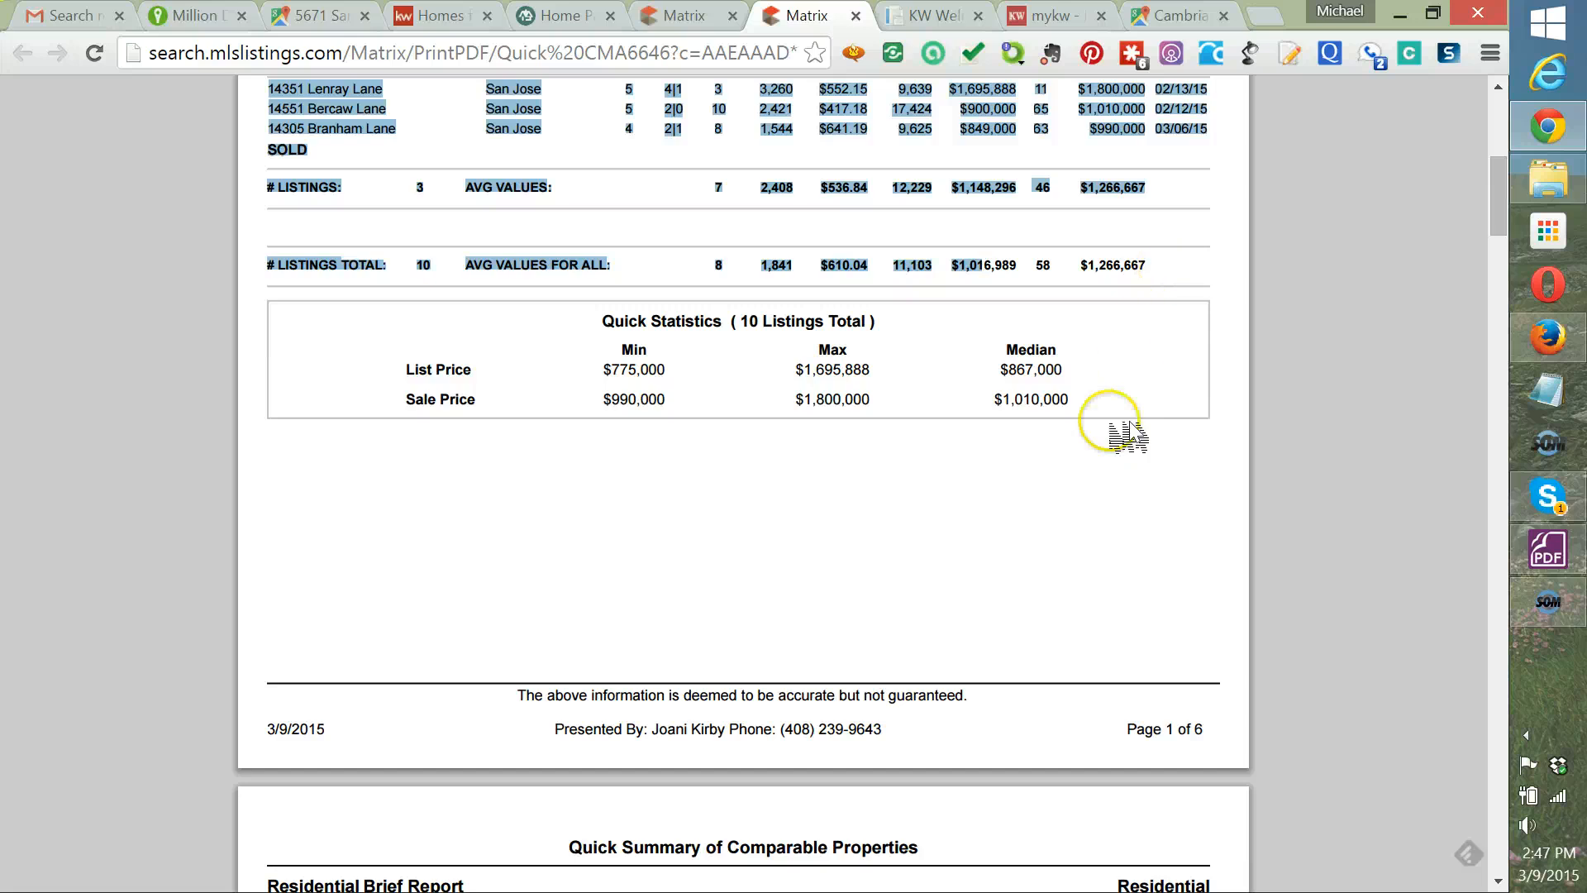
{"action": "left_click", "coordinate": [1227, 463]}
{"action": "scroll", "coordinate": [711, 442], "scroll_direction": "up", "scroll_amount": 3}
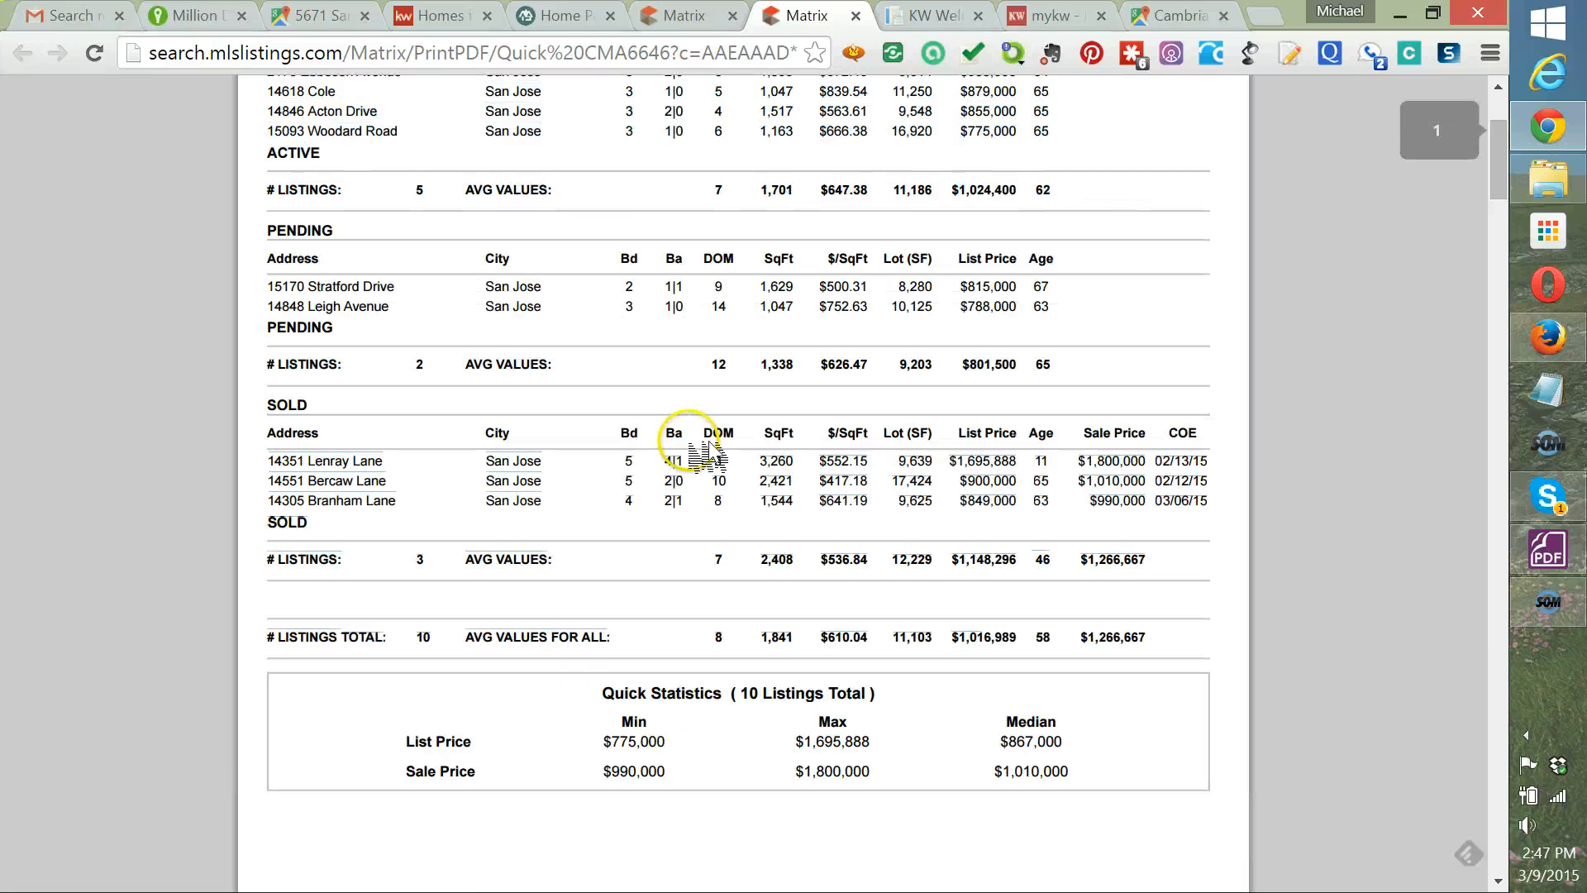
{"action": "scroll", "coordinate": [712, 440], "scroll_direction": "down", "scroll_amount": 5}
{"action": "scroll", "coordinate": [711, 440], "scroll_direction": "down", "scroll_amount": 5}
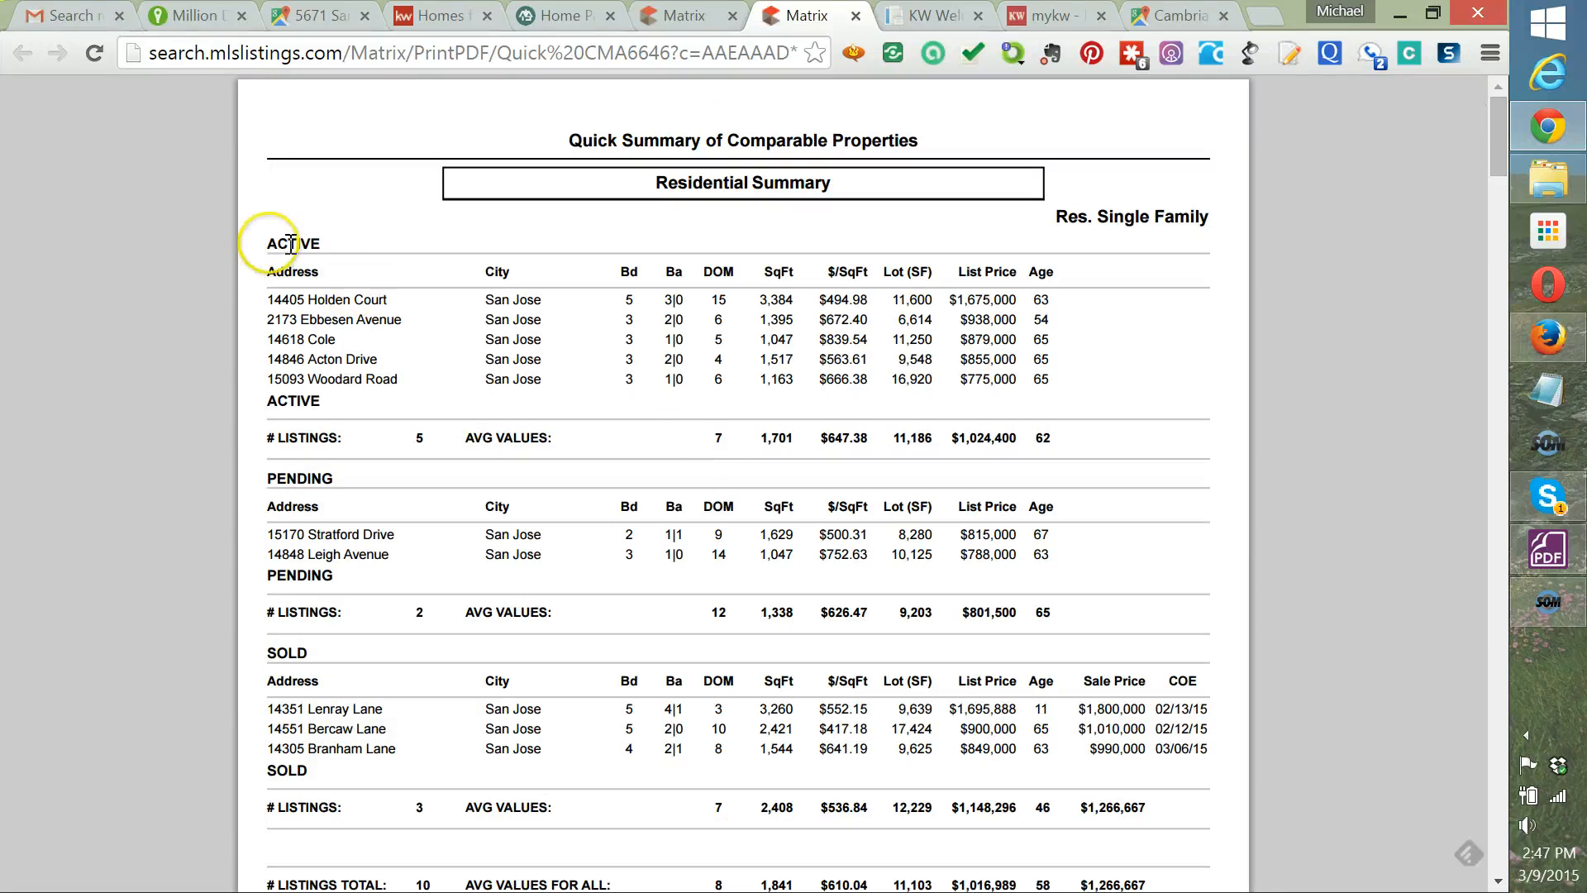
Copy the report's Active, Pending and Sold tables down through the listings total row.
{"action": "mouse_move", "coordinate": [265, 238]}
{"action": "left_mouse_down"}
{"action": "mouse_move", "coordinate": [1174, 835]}
{"action": "mouse_move", "coordinate": [1207, 840]}
{"action": "mouse_move", "coordinate": [1204, 611]}
{"action": "mouse_move", "coordinate": [1174, 599]}
{"action": "mouse_move", "coordinate": [1191, 579]}
{"action": "left_mouse_up"}
{"action": "key", "text": "ctrl+c"}
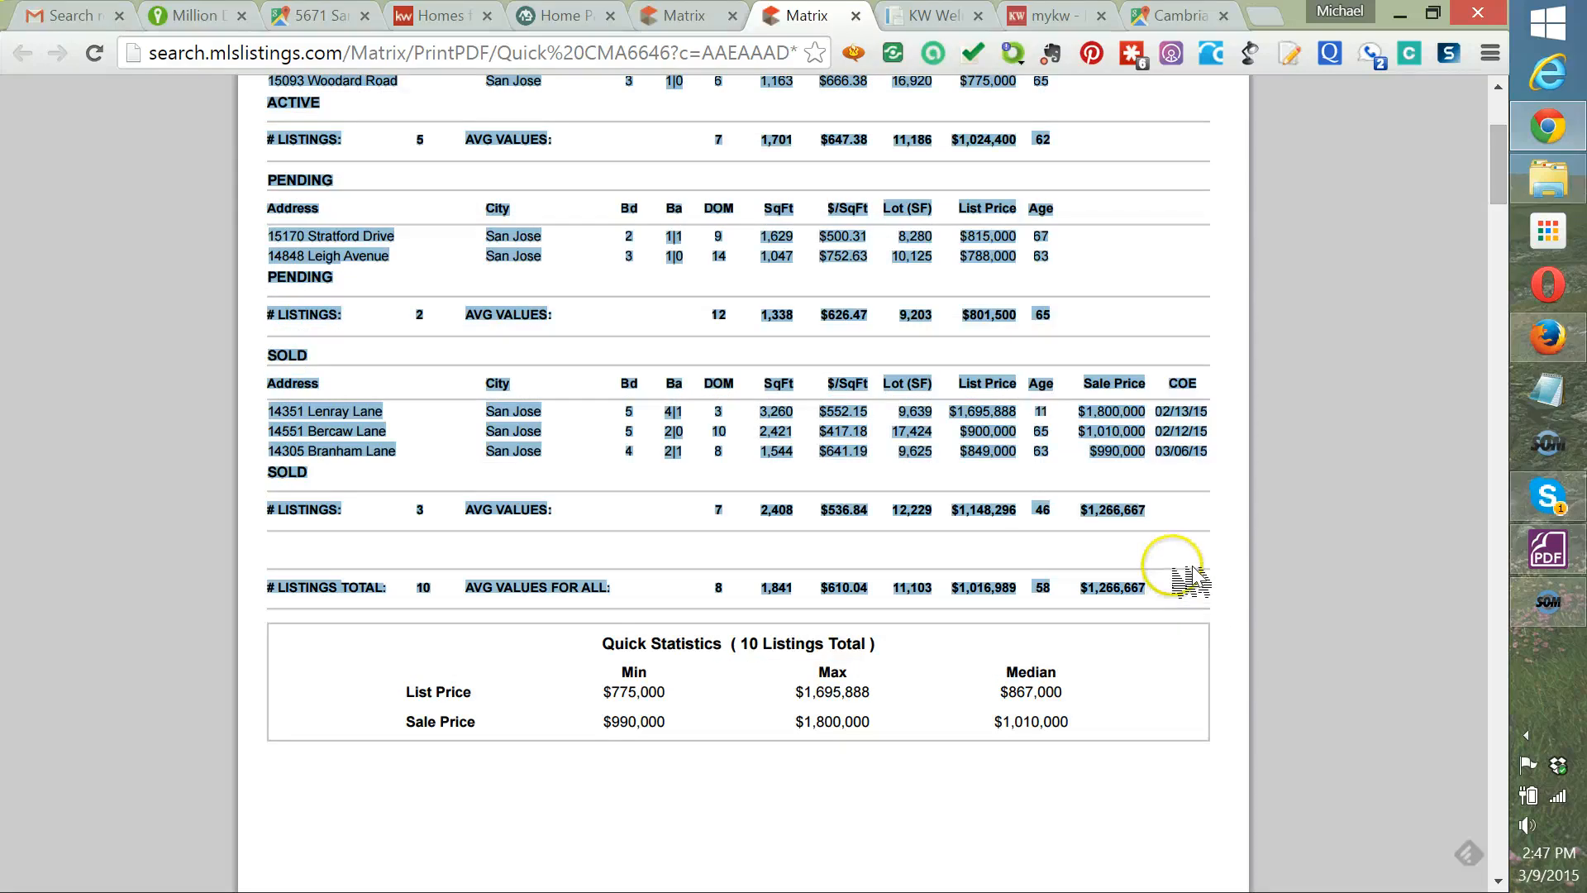
Open Word 2013 and paste the copied comparables summary into a new blank document.
{"action": "left_click", "coordinate": [1569, 54]}
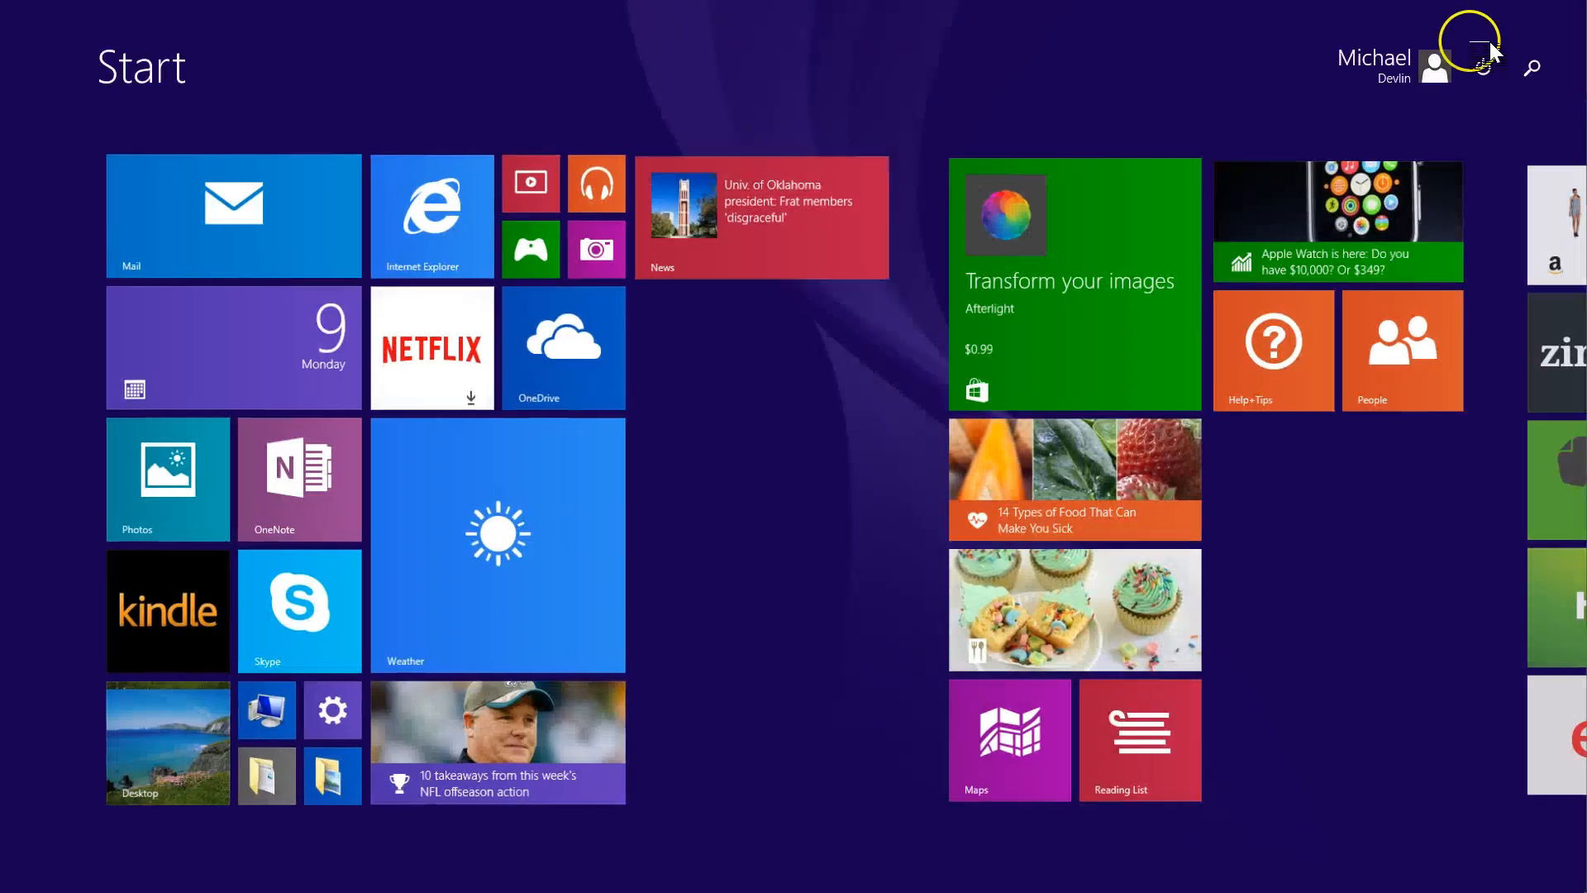
{"action": "left_click", "coordinate": [1529, 71]}
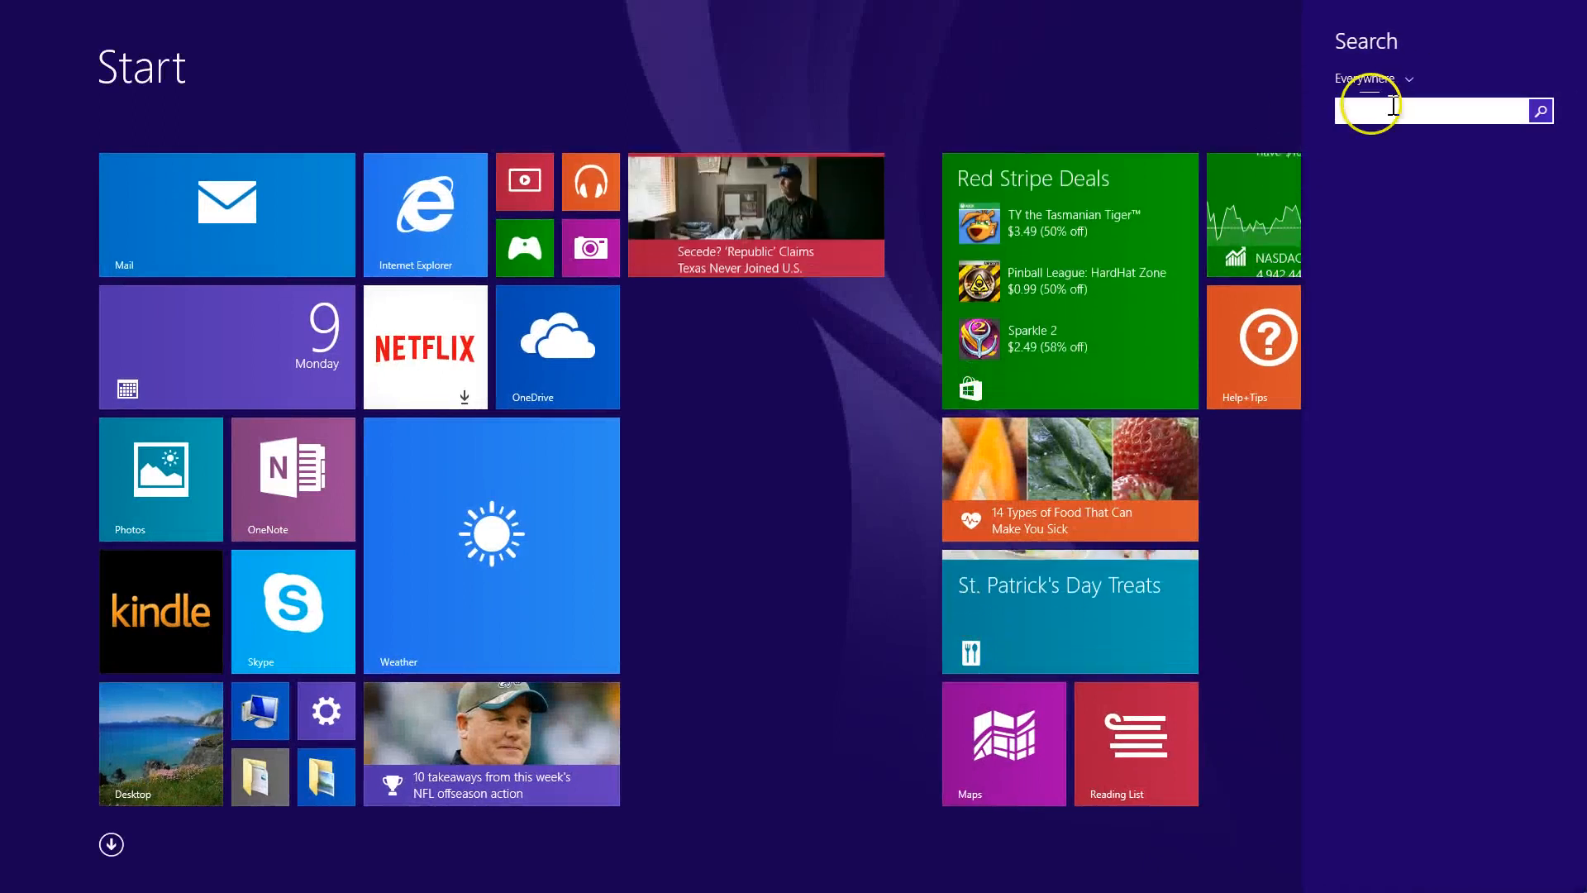
{"action": "type", "text": "word 2013"}
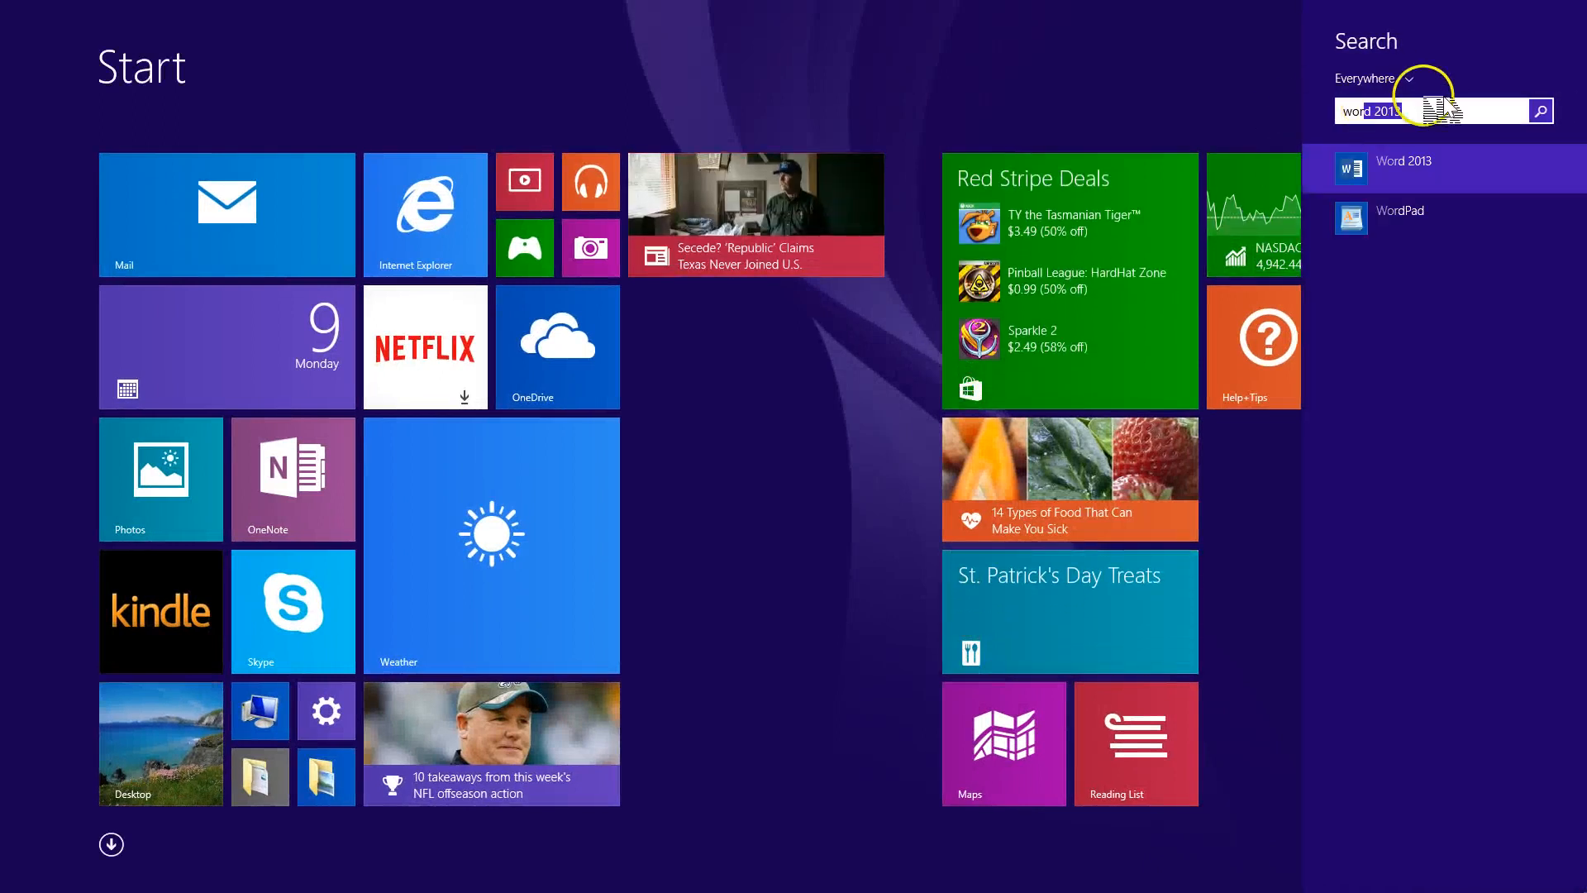
{"action": "left_click", "coordinate": [1389, 164]}
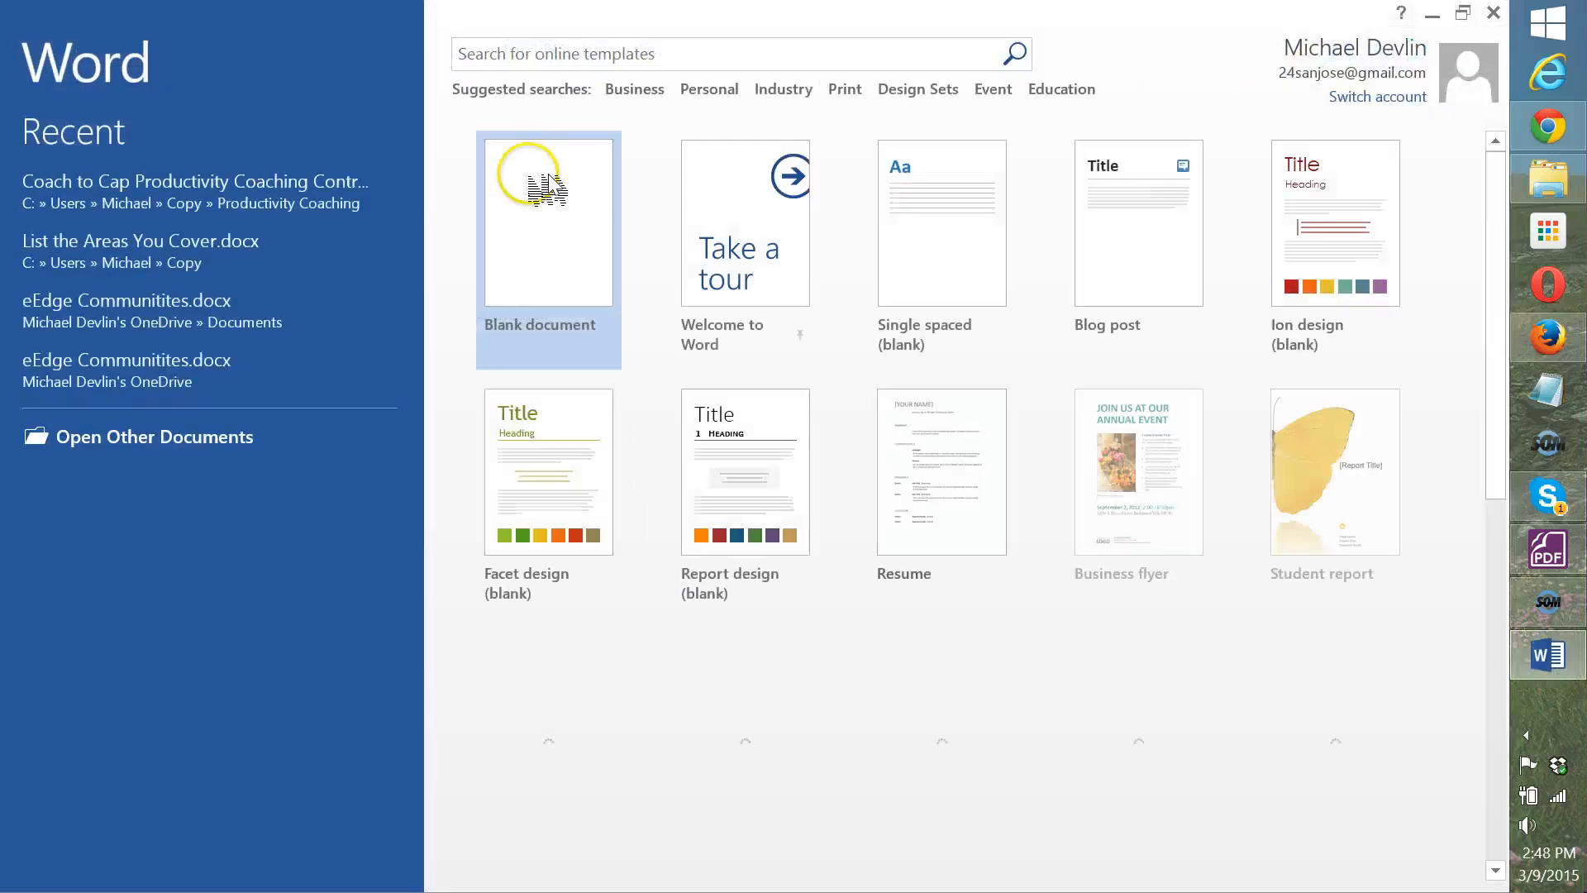
{"action": "left_click", "coordinate": [550, 177]}
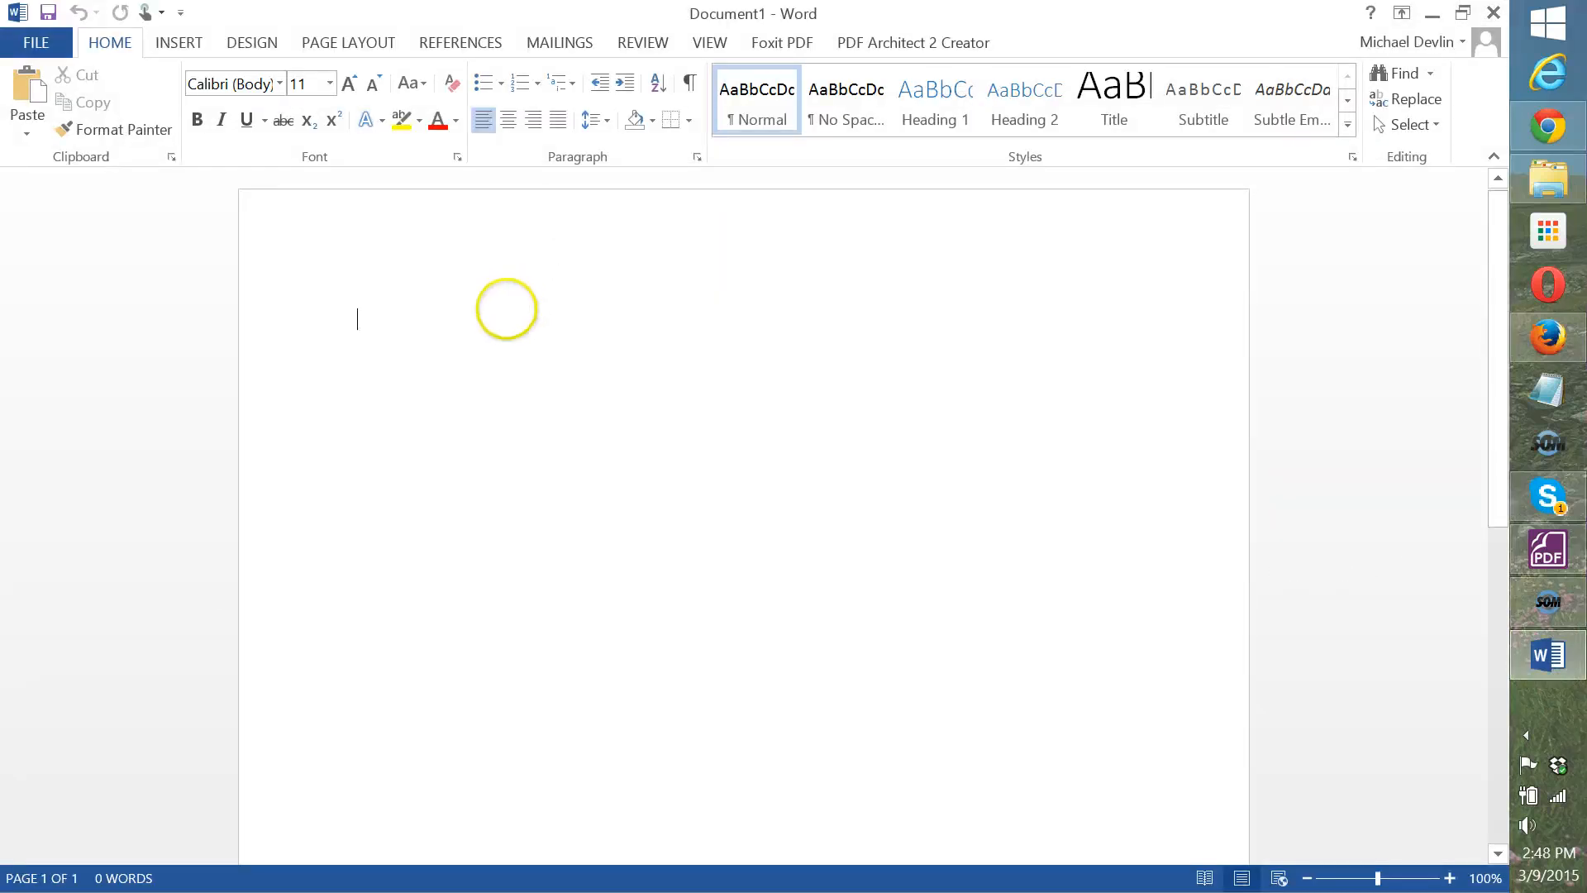
{"action": "key", "text": "ctrl+v"}
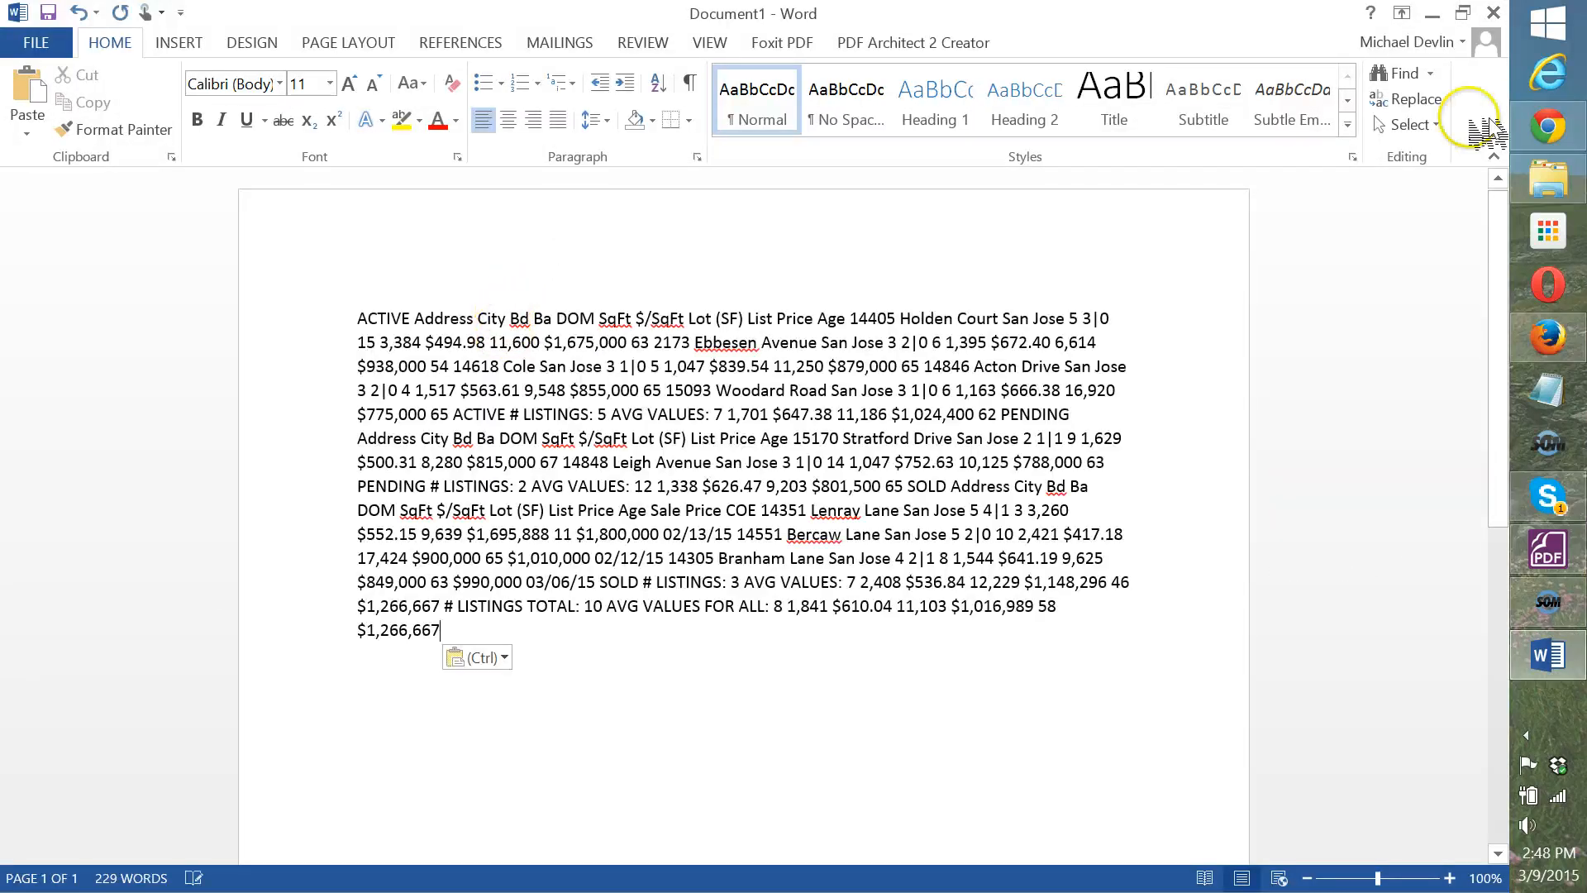
Close the Word document without saving it and return to the start of the Quick CMA report.
{"action": "left_click", "coordinate": [1497, 13]}
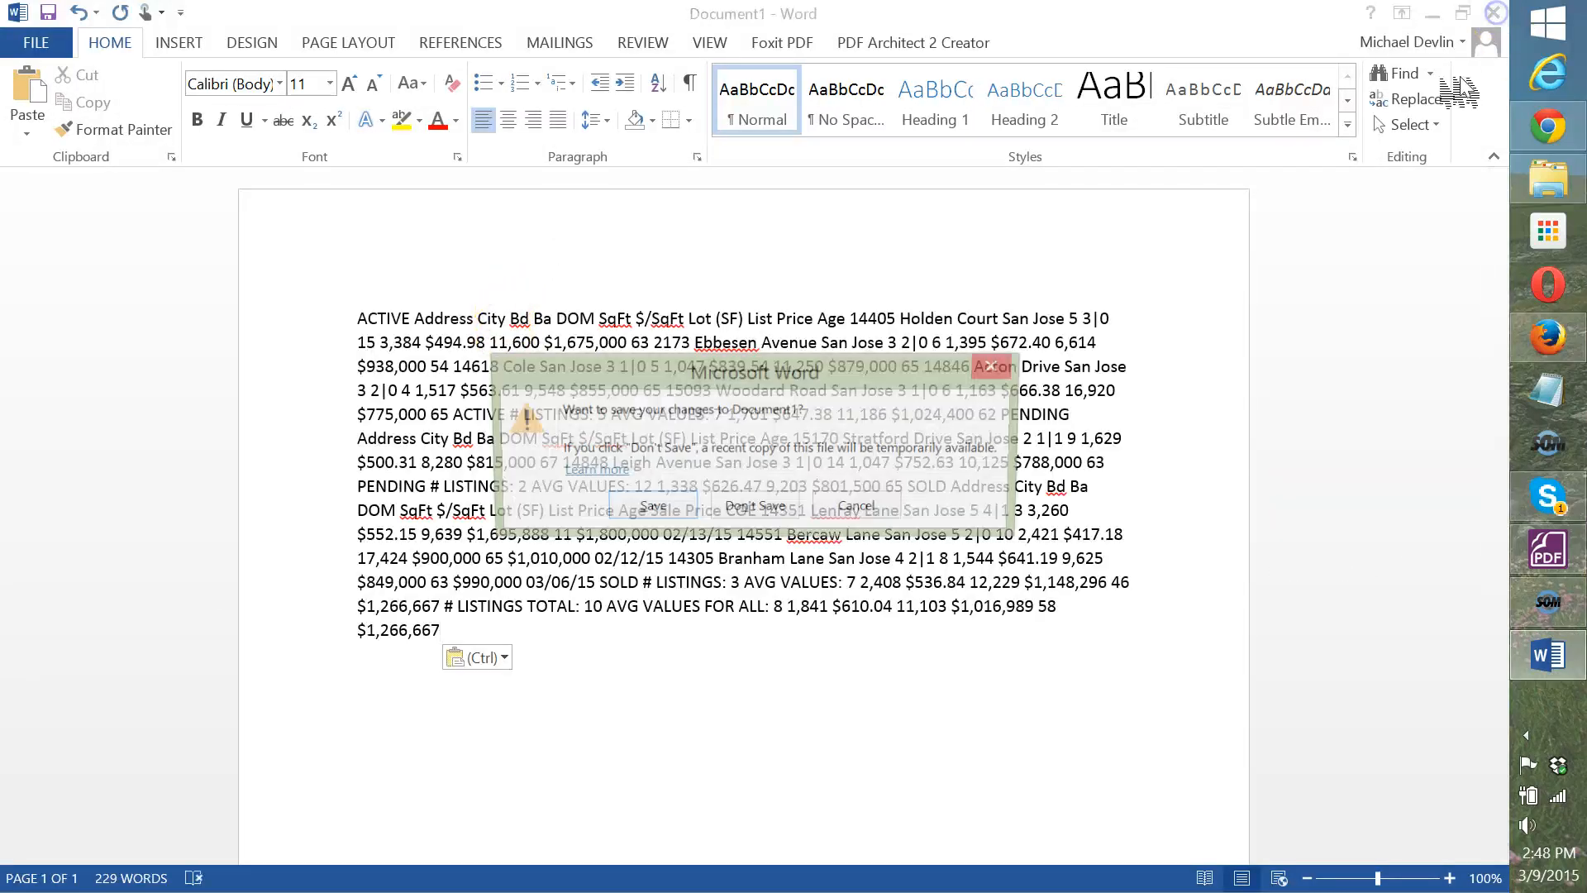
{"action": "left_click", "coordinate": [744, 508]}
{"action": "scroll", "coordinate": [166, 409], "scroll_direction": "up", "scroll_amount": 3}
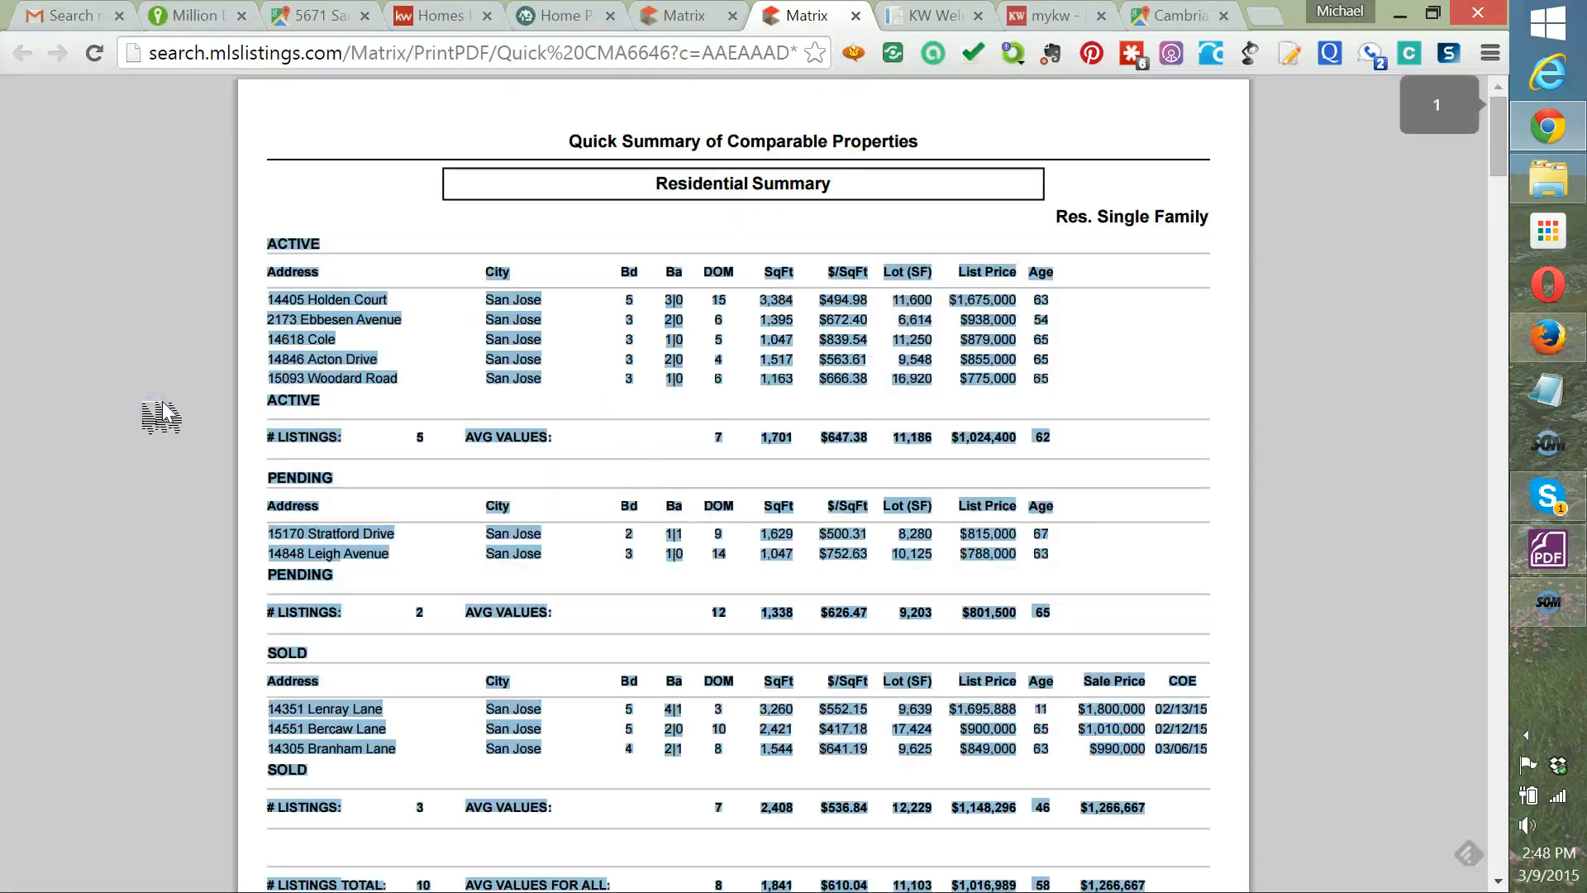
Save the Quick CMA report to the Desktop folder as Quick CMA6646.pdf.
{"action": "left_click", "coordinate": [430, 241]}
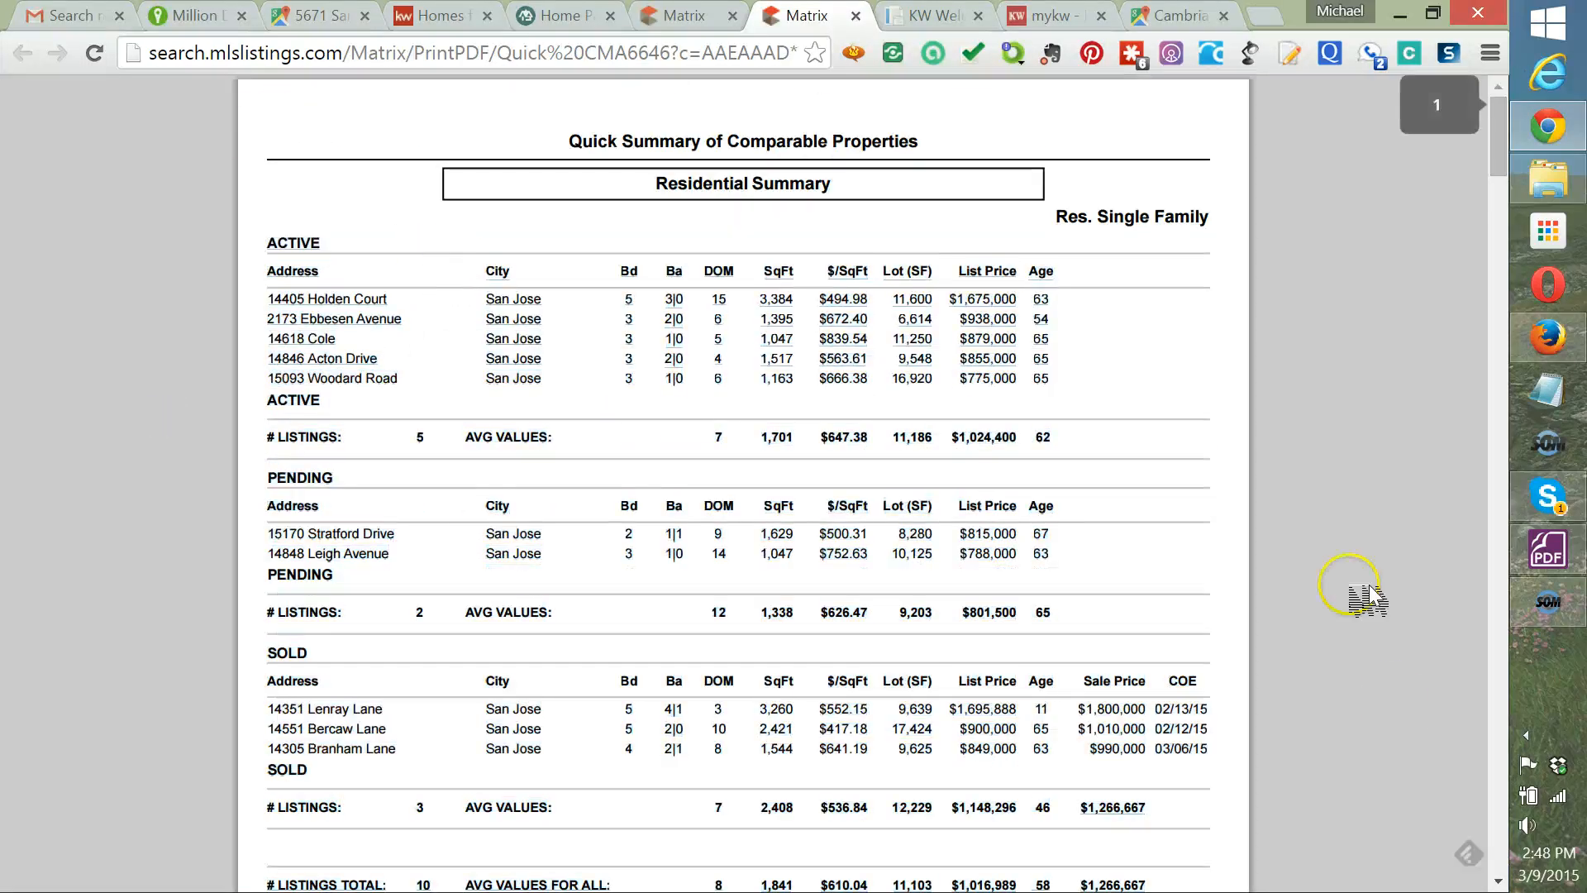
{"action": "left_click", "coordinate": [1383, 840]}
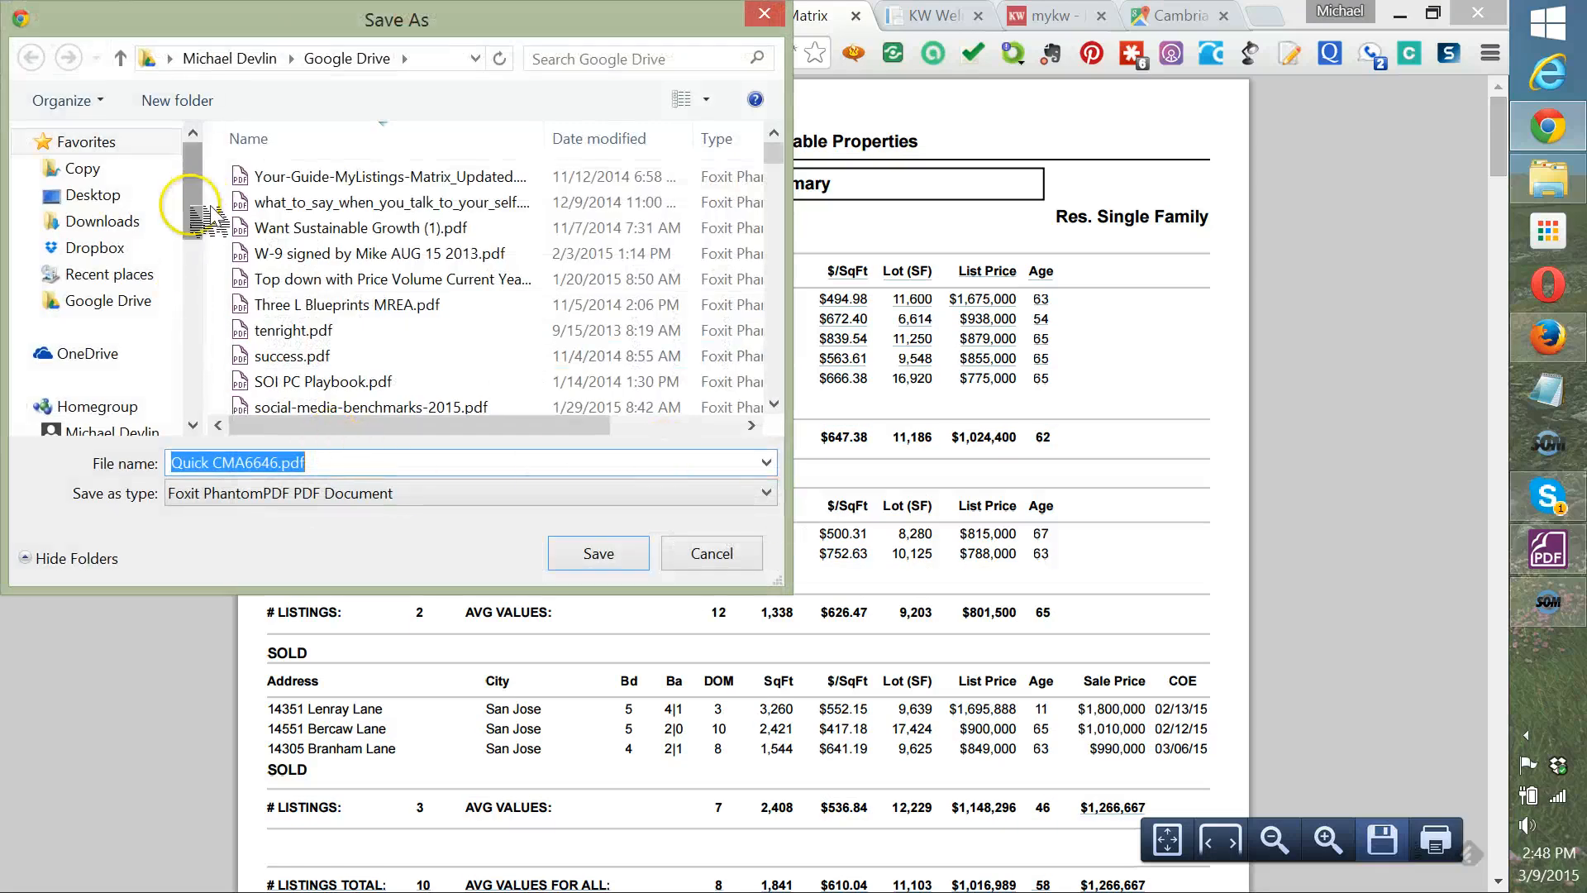
{"action": "left_click", "coordinate": [89, 195]}
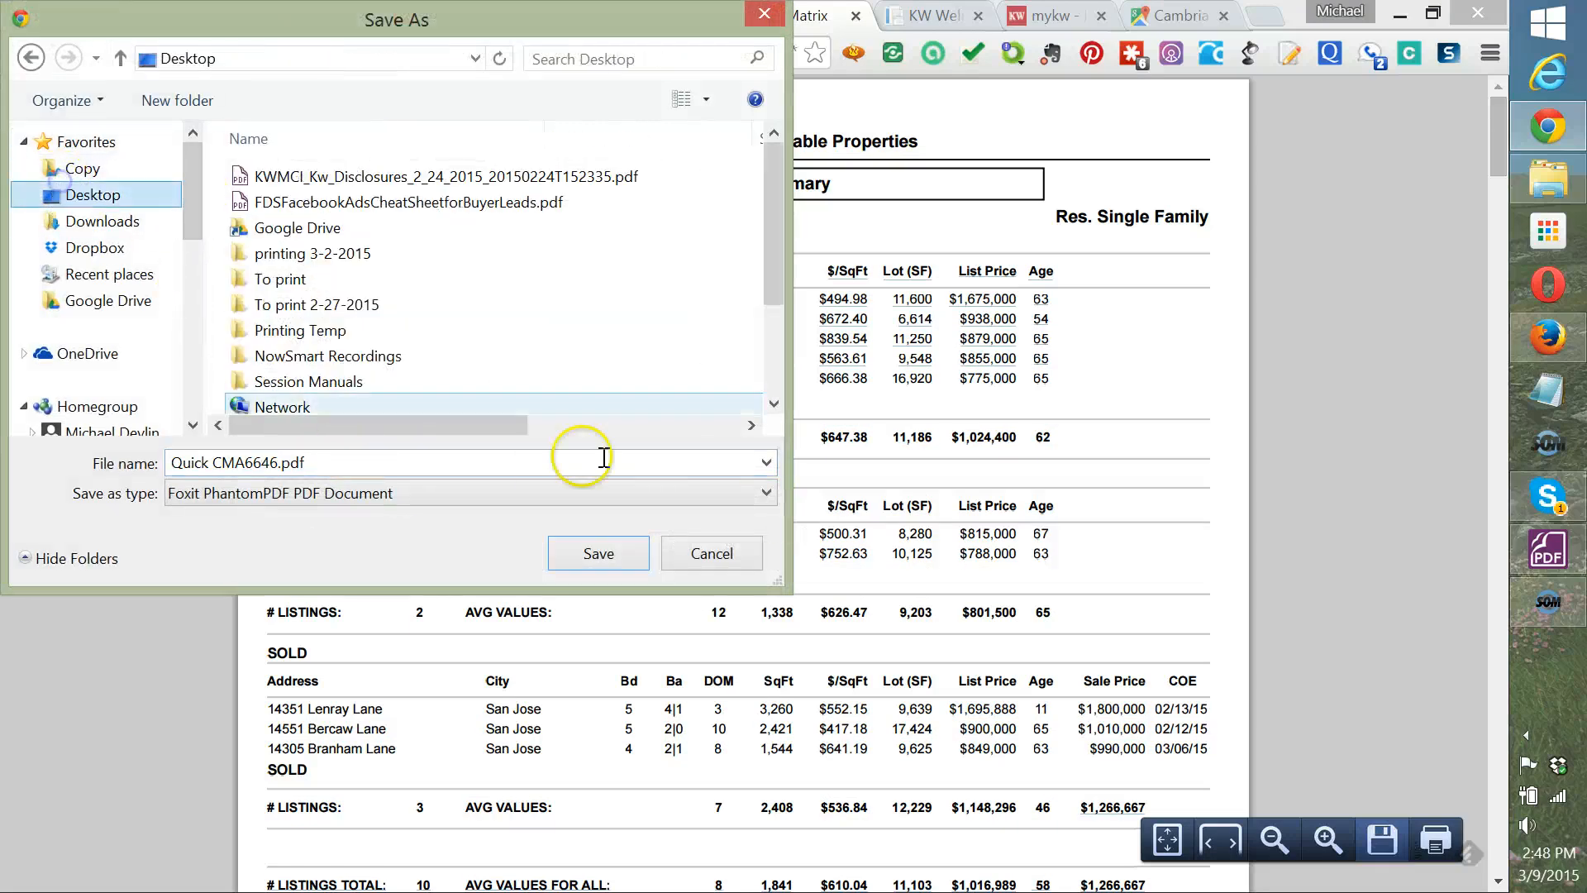
{"action": "left_click", "coordinate": [620, 552]}
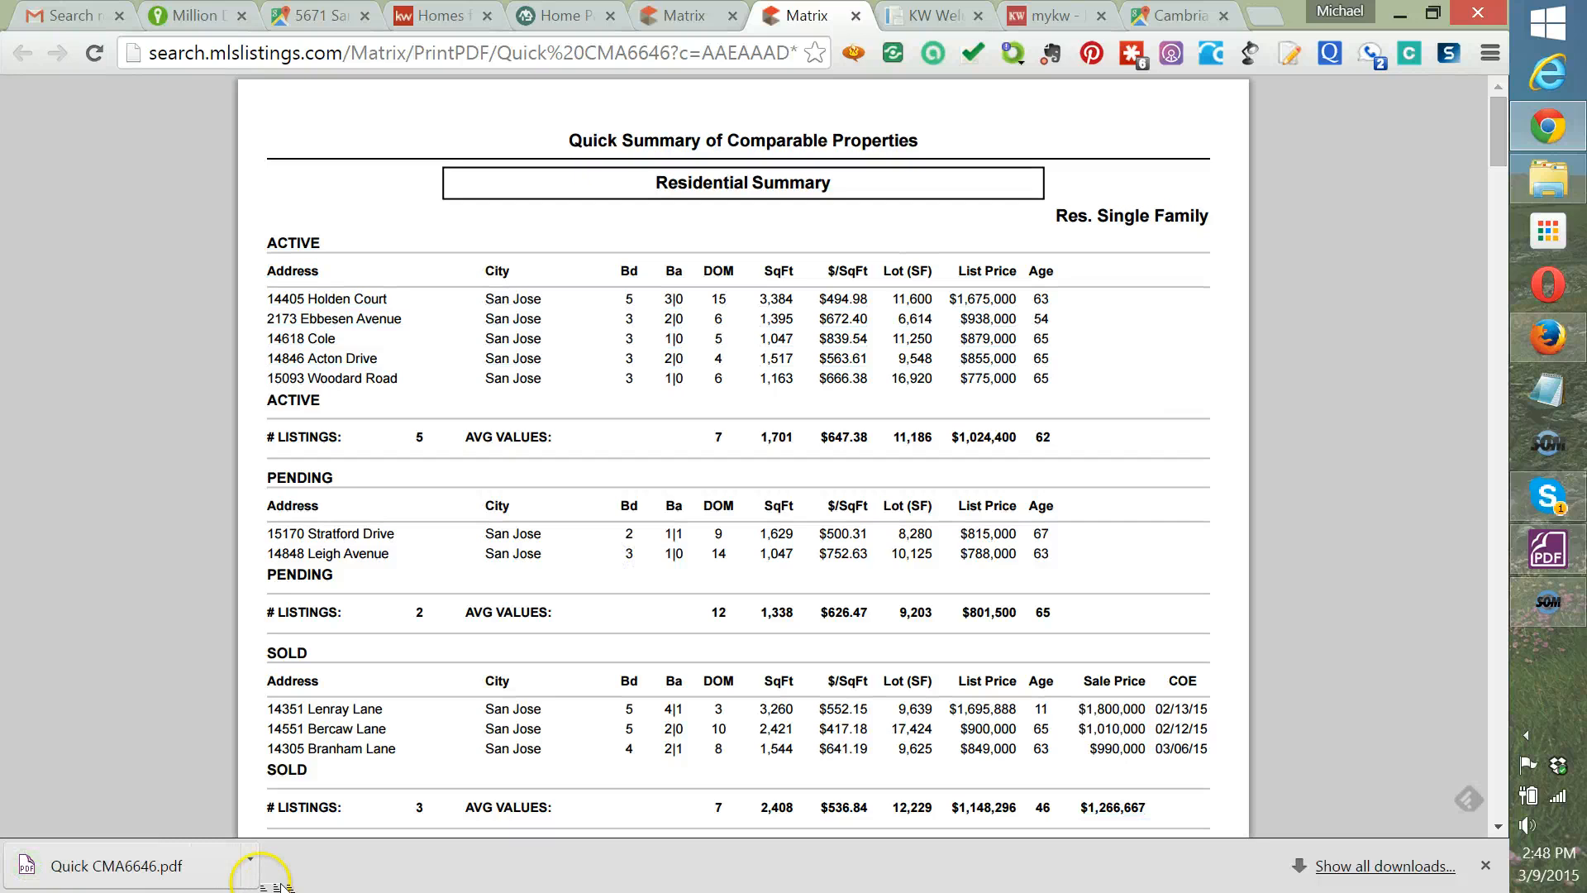
{"action": "left_click", "coordinate": [250, 861]}
{"action": "left_click", "coordinate": [384, 686]}
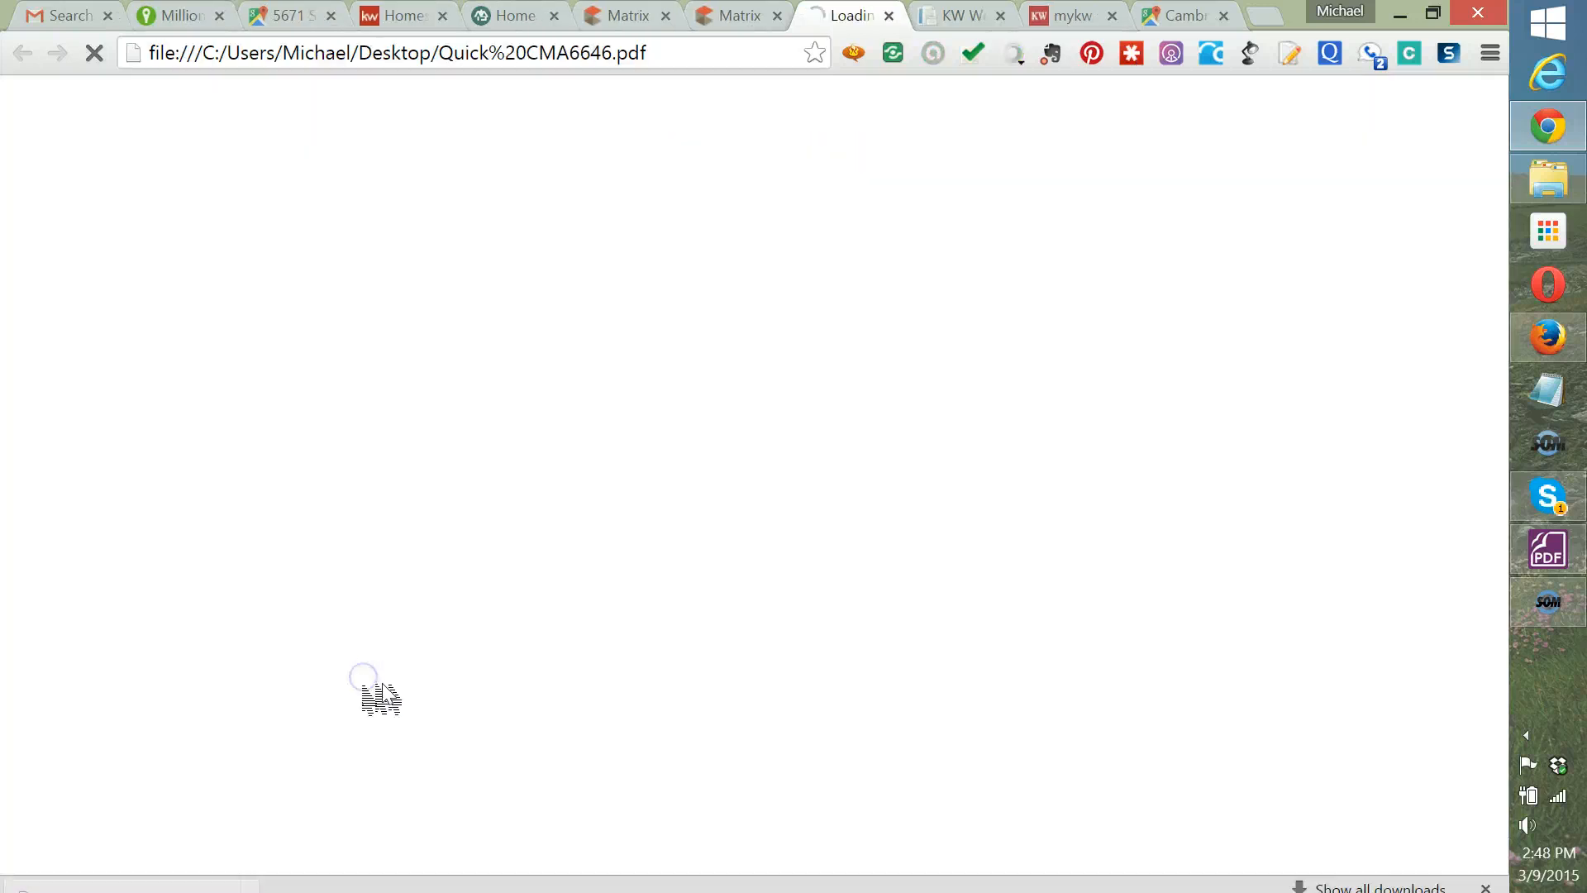
{"action": "left_click", "coordinate": [928, 15]}
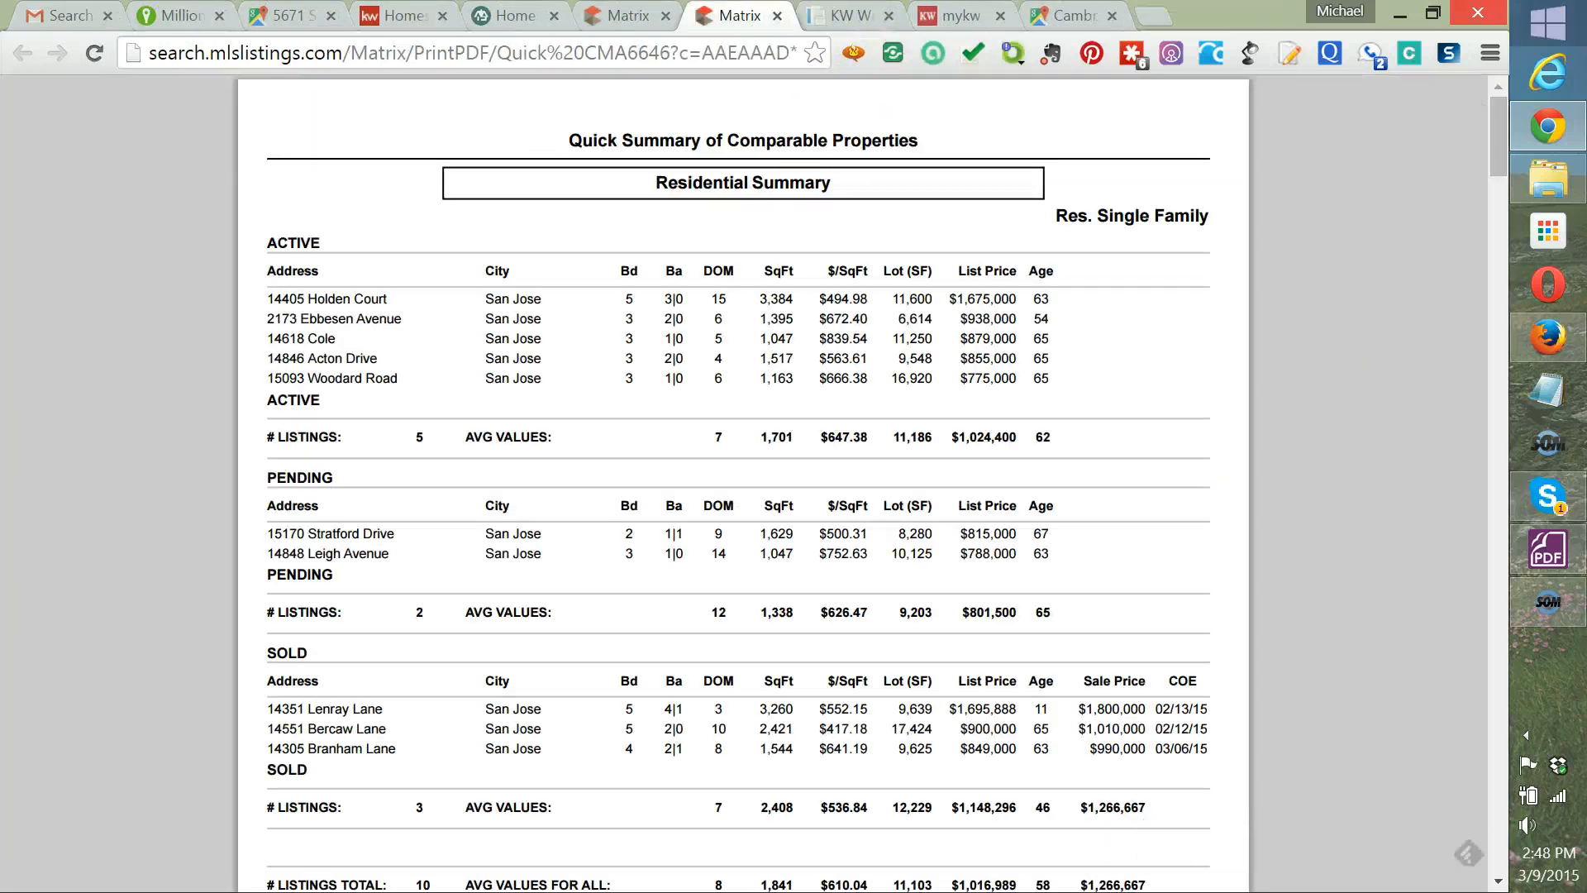
Open the saved Quick CMA6646.pdf from the desktop in Foxit PhantomPDF and look through its first page.
{"action": "left_click", "coordinate": [1400, 15]}
{"action": "left_click", "coordinate": [1404, 13]}
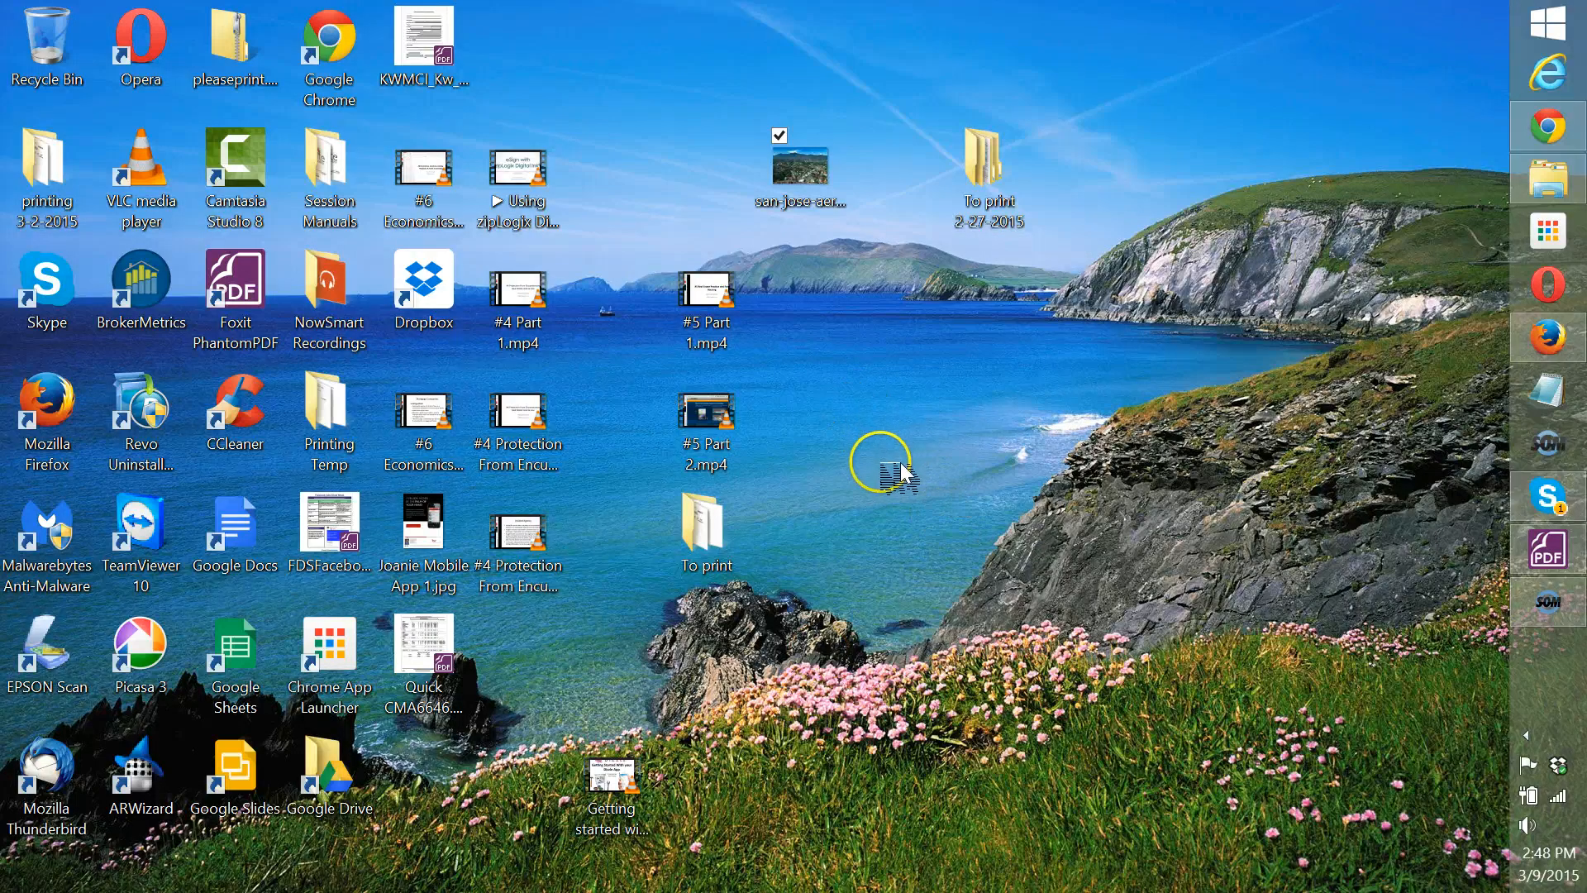
{"action": "left_click", "coordinate": [443, 653]}
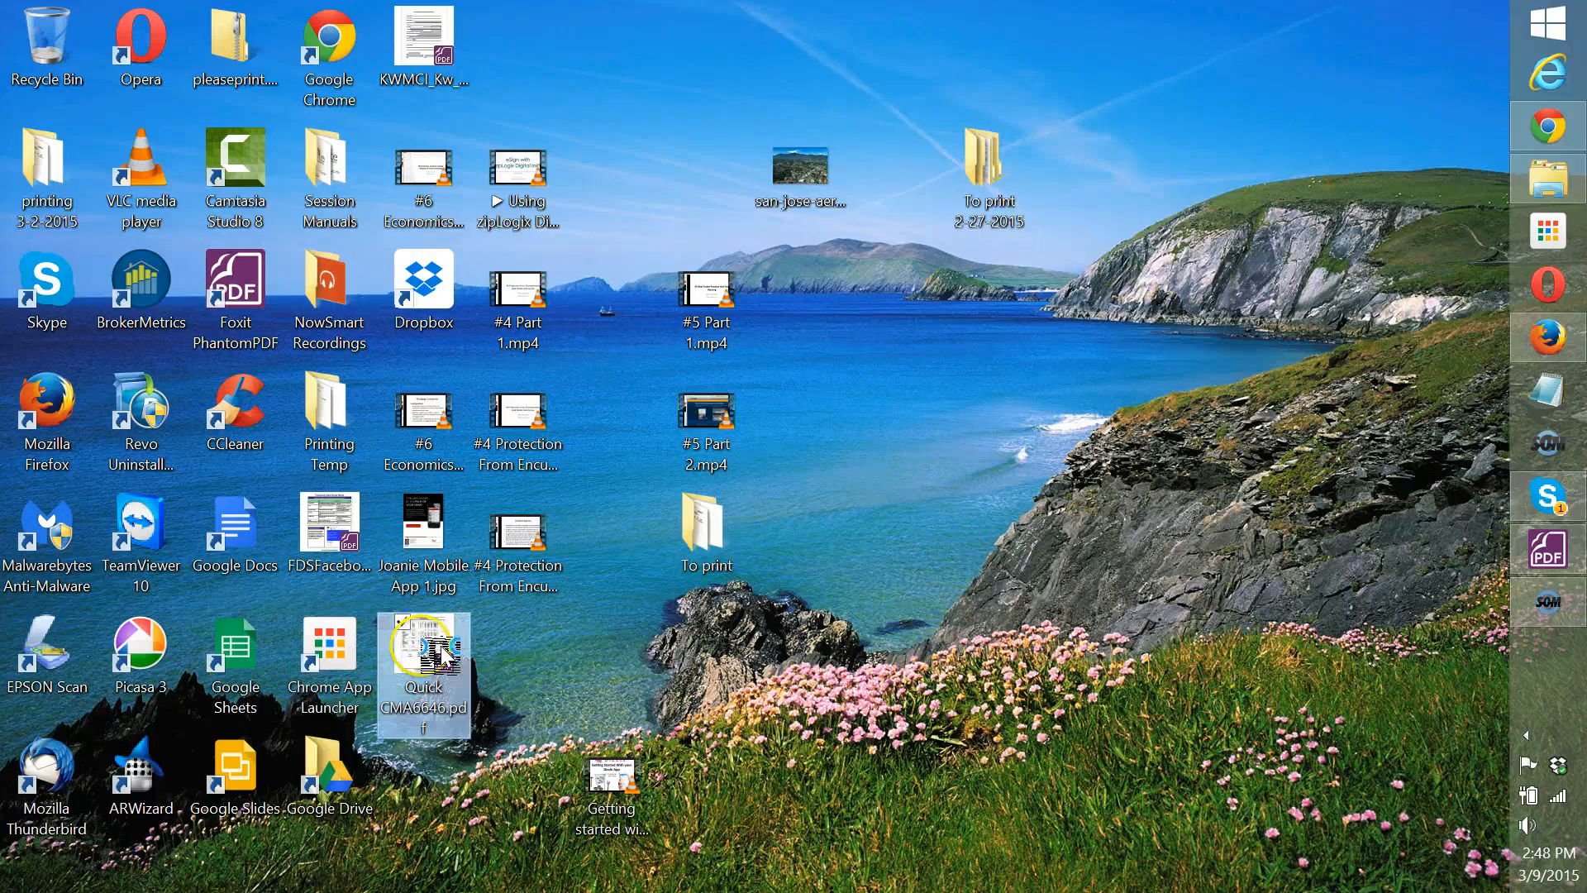
{"action": "double_click", "coordinate": [443, 653]}
{"action": "scroll", "coordinate": [508, 481], "scroll_direction": "down", "scroll_amount": 15}
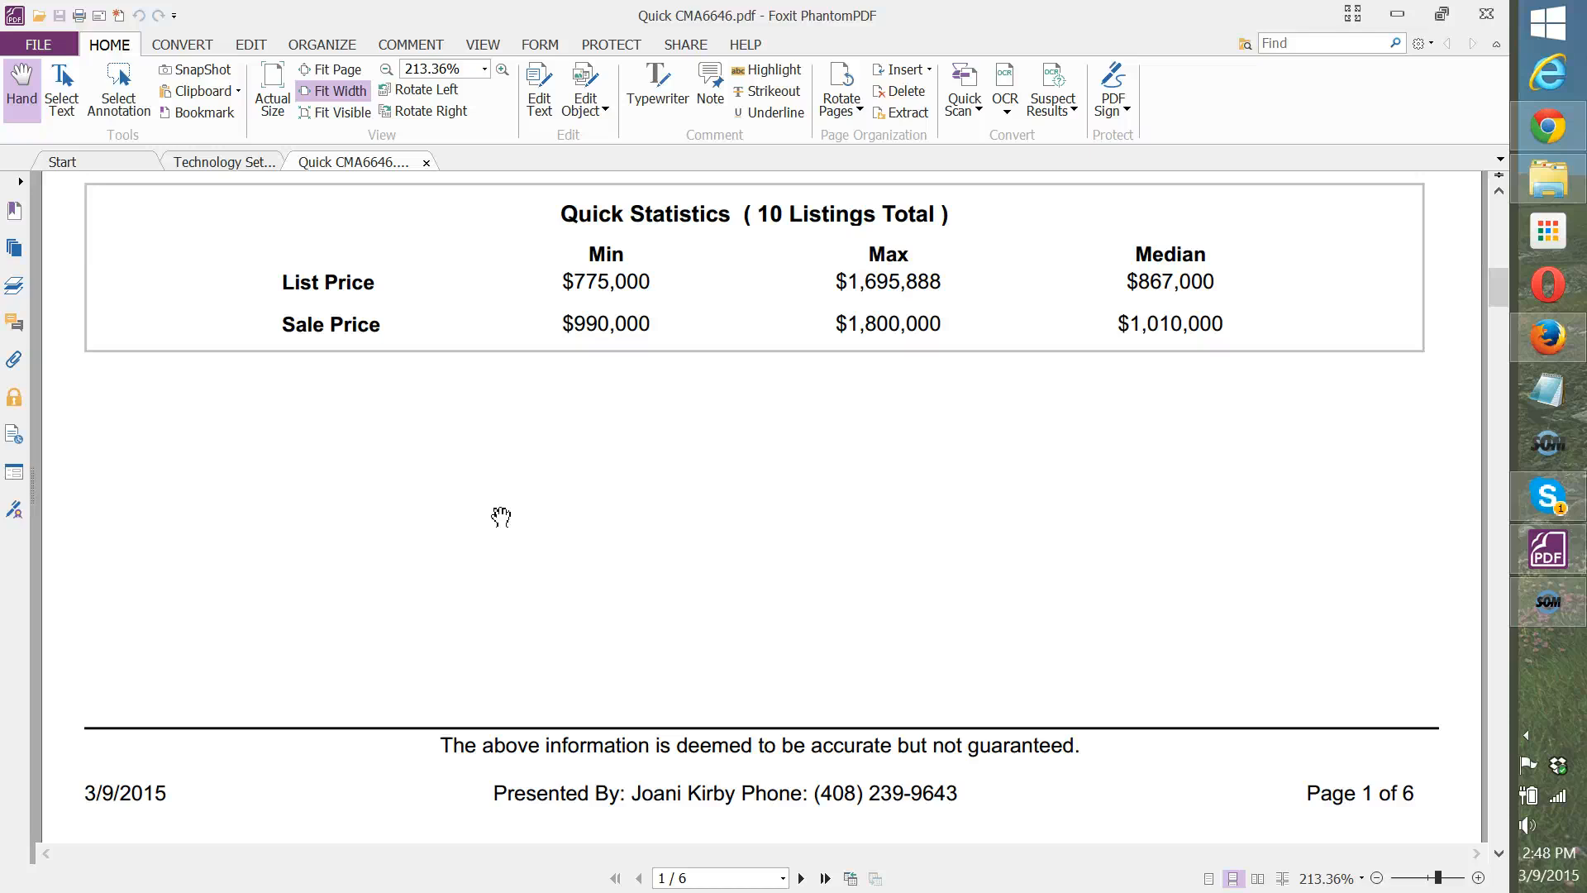
{"action": "scroll", "coordinate": [501, 516], "scroll_direction": "down", "scroll_amount": 2}
{"action": "scroll", "coordinate": [521, 543], "scroll_direction": "down", "scroll_amount": 5}
{"action": "scroll", "coordinate": [520, 543], "scroll_direction": "up", "scroll_amount": 6}
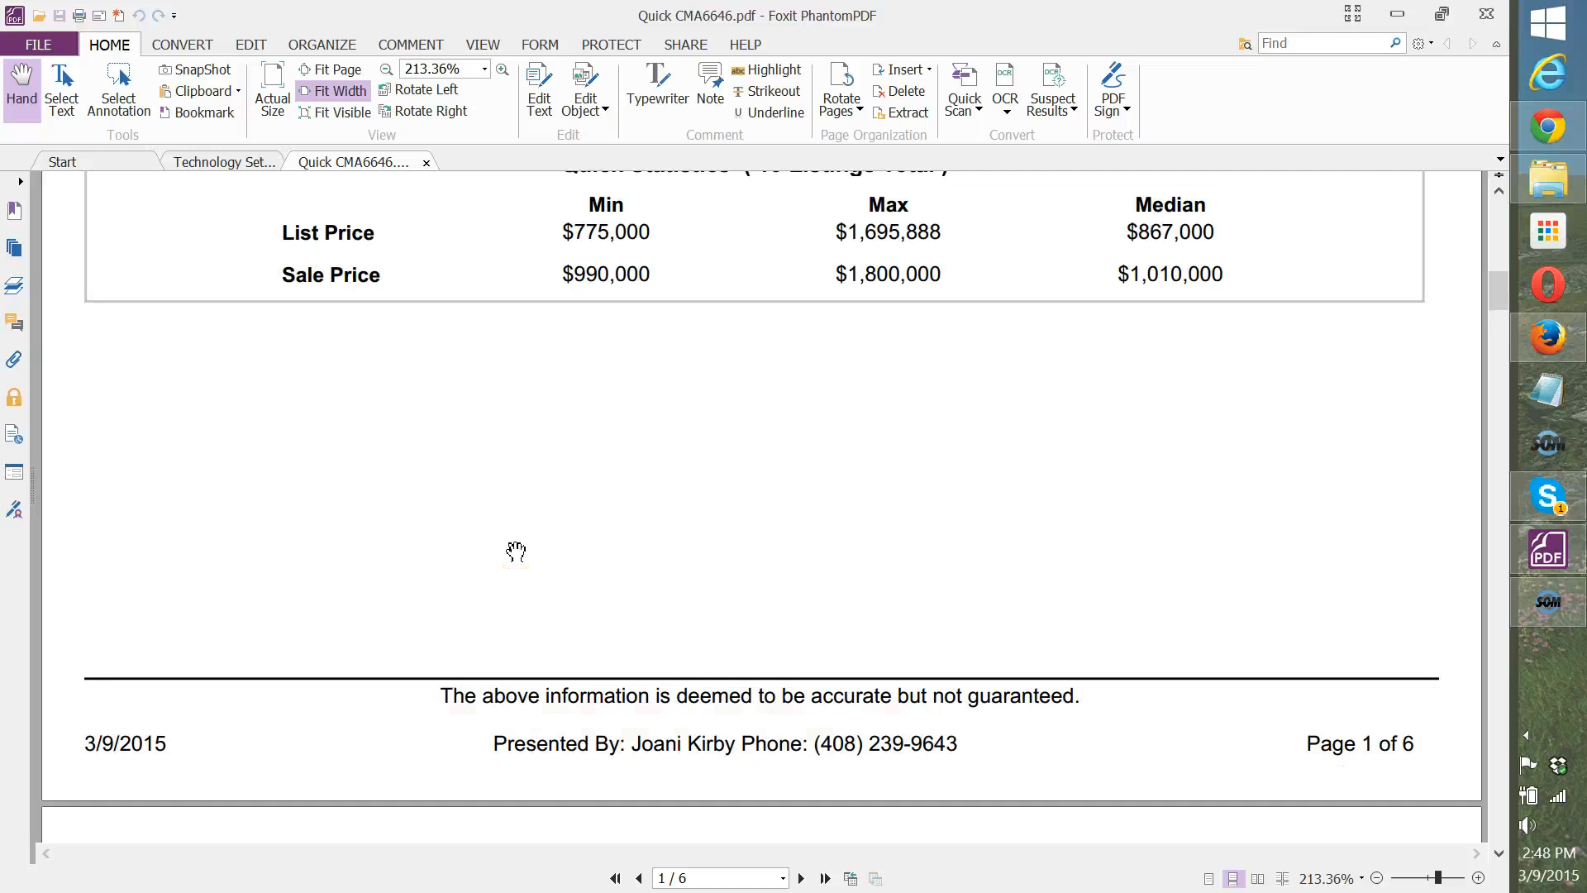
{"action": "scroll", "coordinate": [516, 551], "scroll_direction": "up", "scroll_amount": 20}
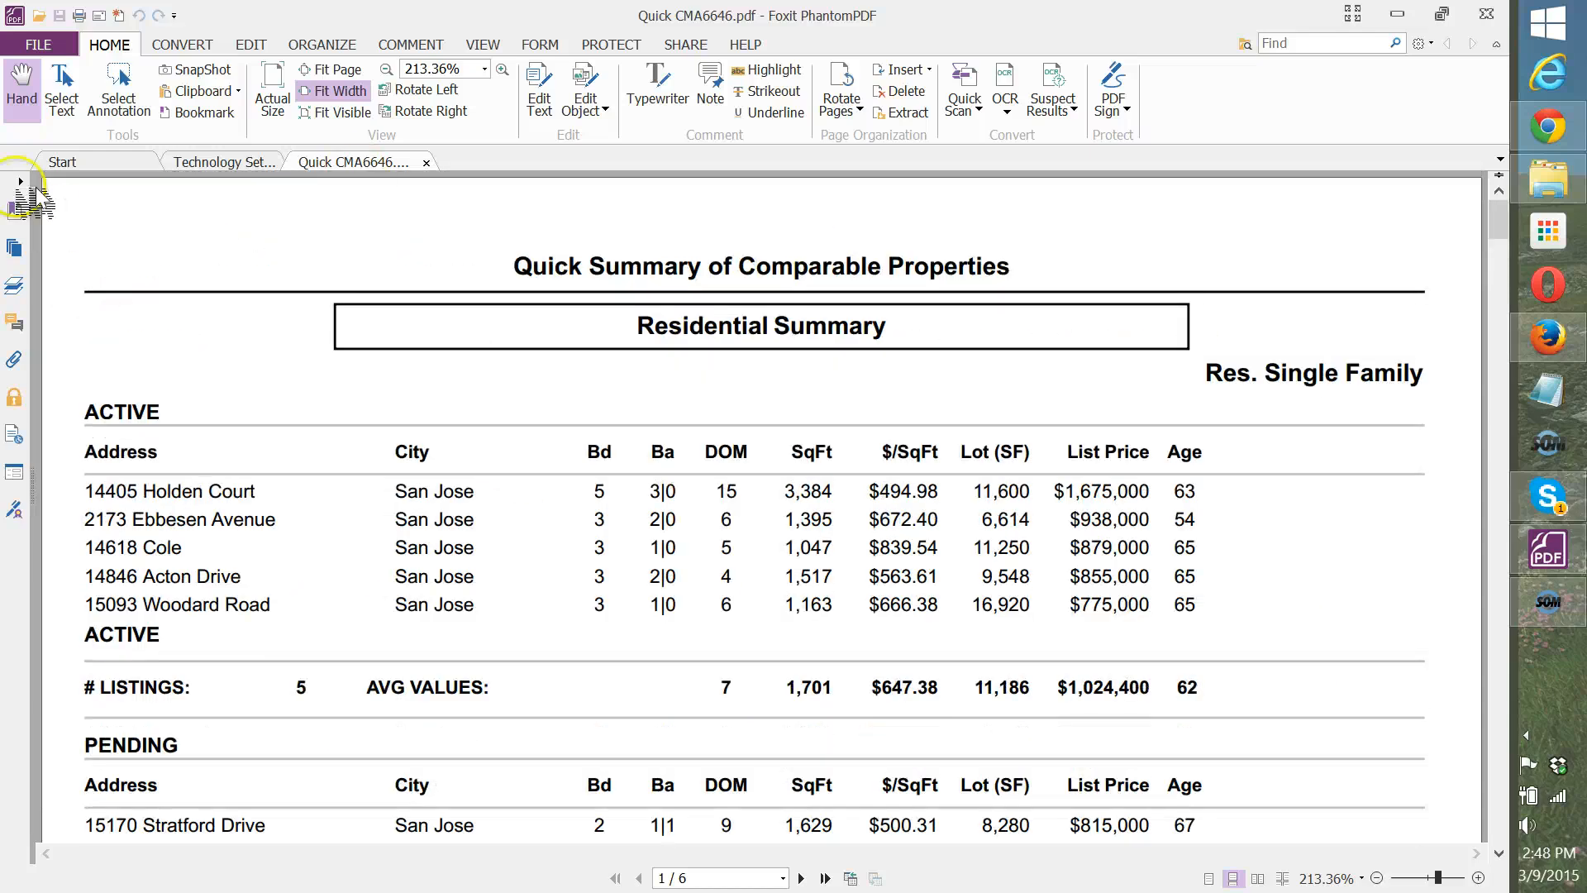
{"action": "left_click", "coordinate": [33, 198]}
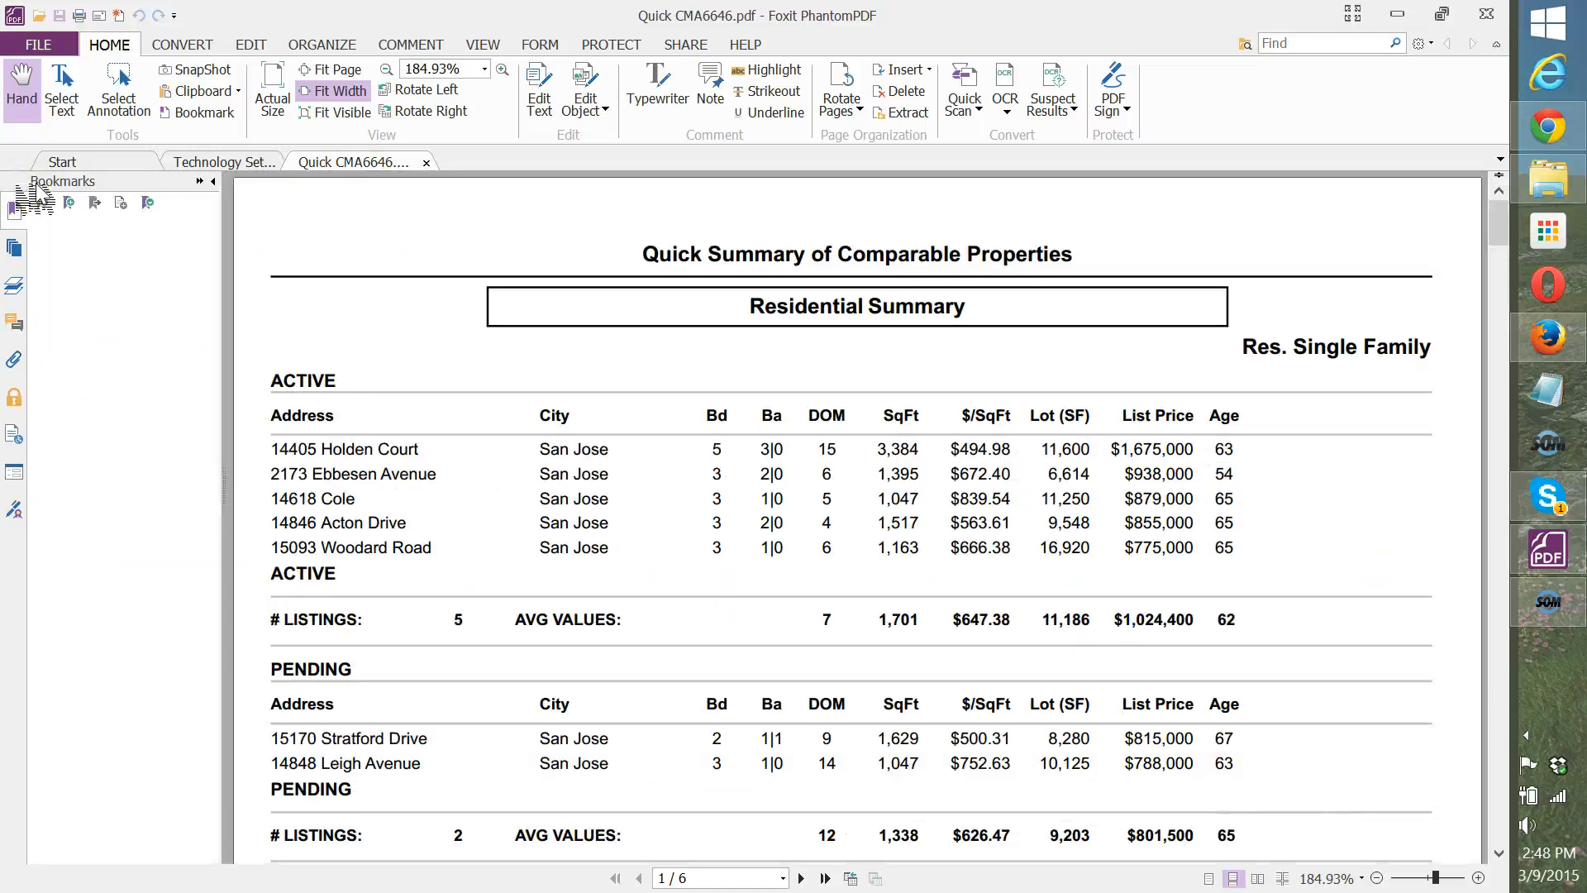
{"action": "left_click", "coordinate": [213, 182]}
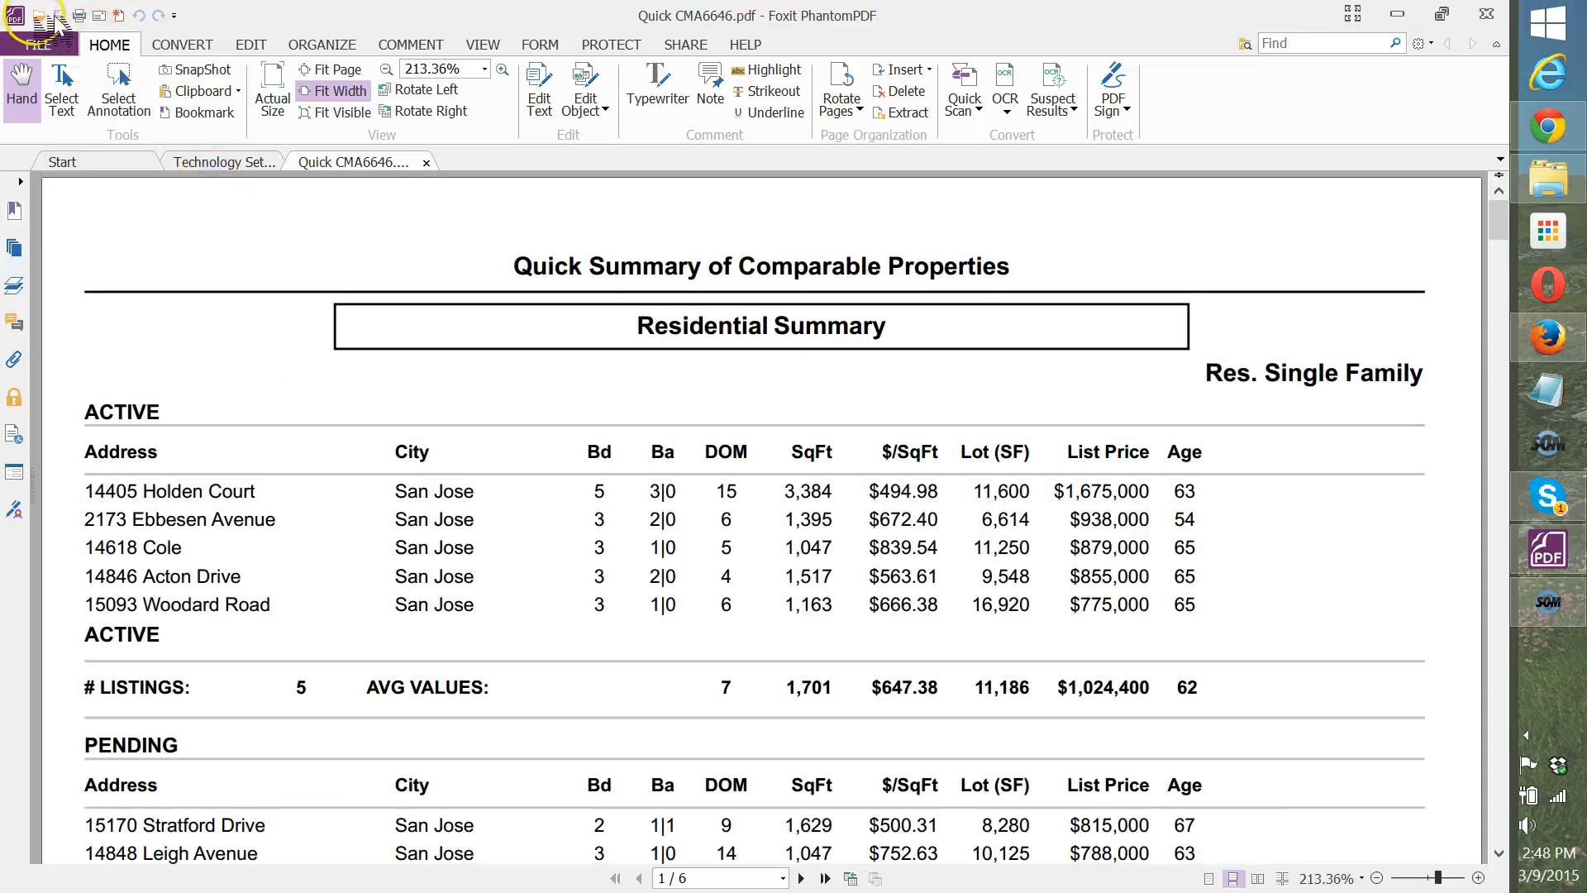
Export the PDF as a Word document named Quick CMA6646.docx on the desktop.
{"action": "left_click", "coordinate": [38, 44]}
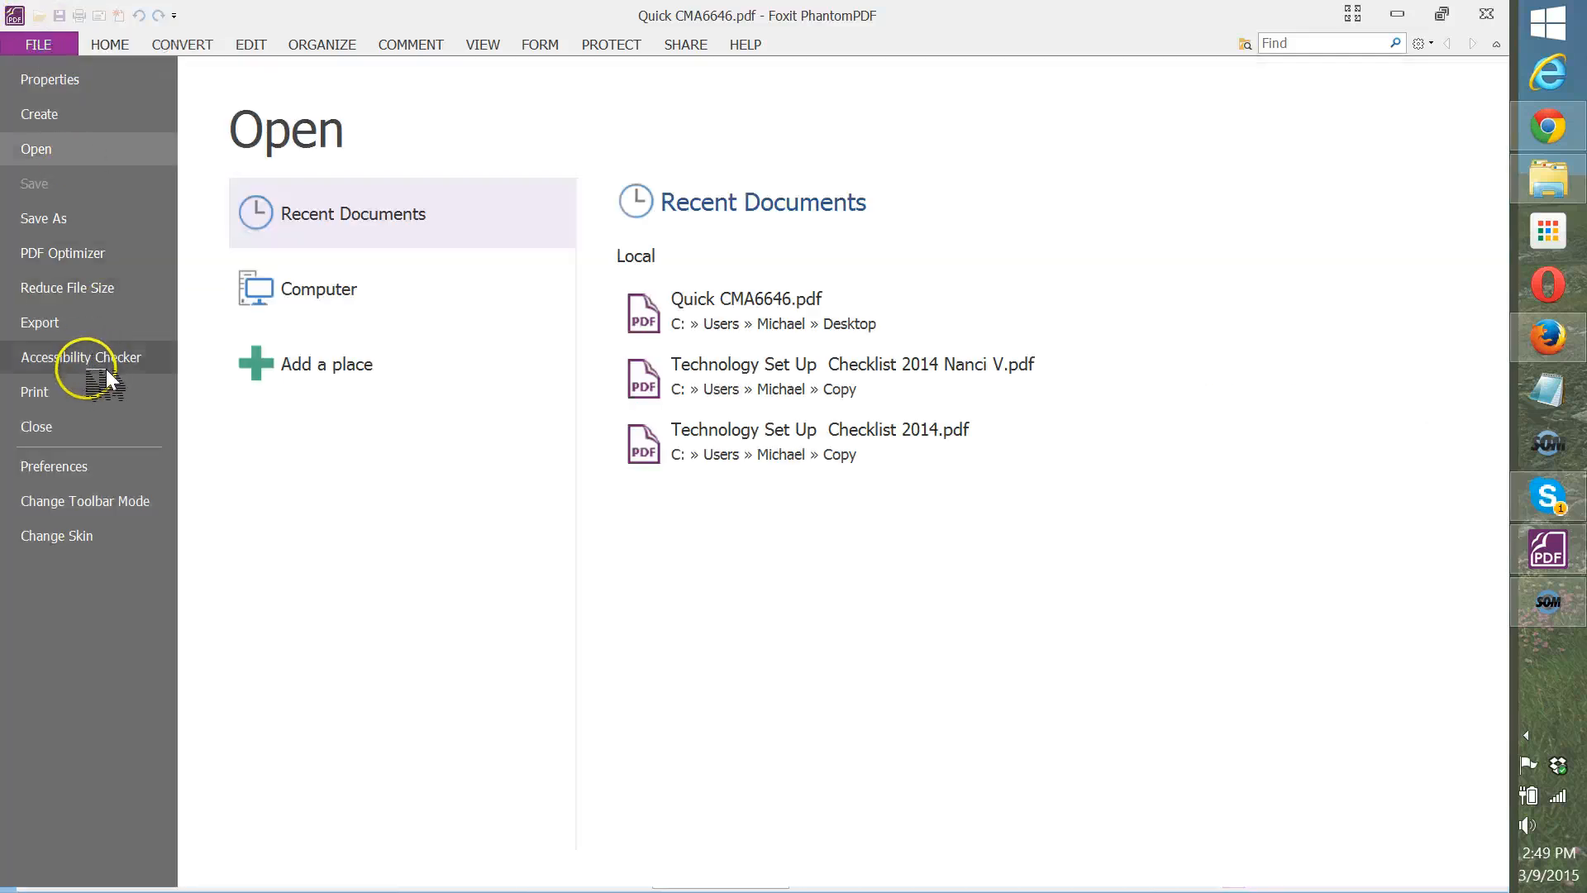
{"action": "left_click", "coordinate": [89, 323]}
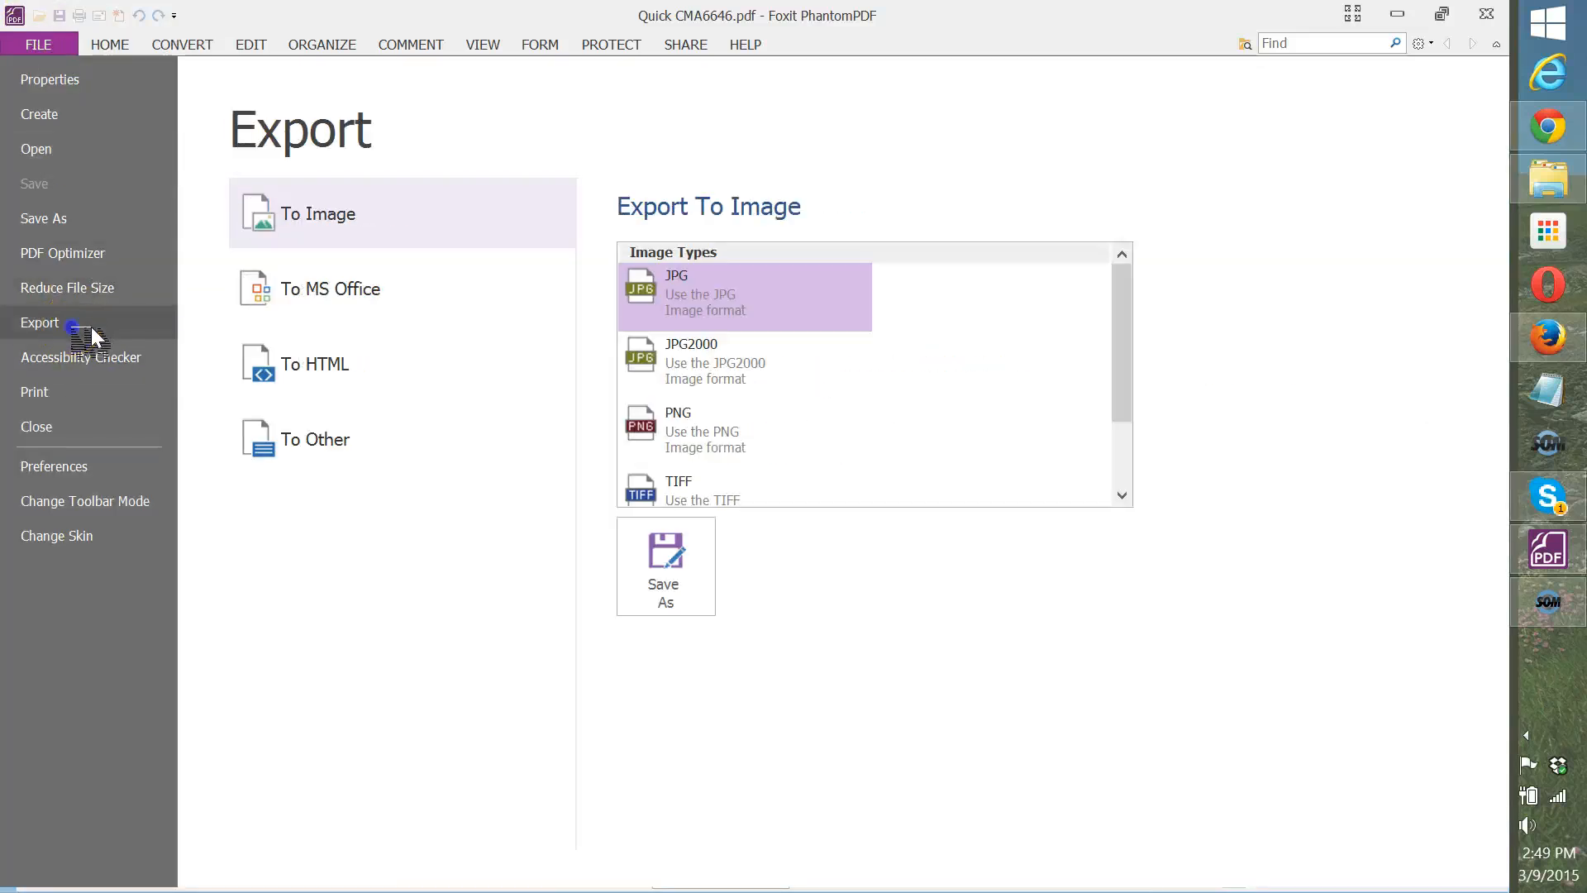
{"action": "left_click", "coordinate": [348, 293]}
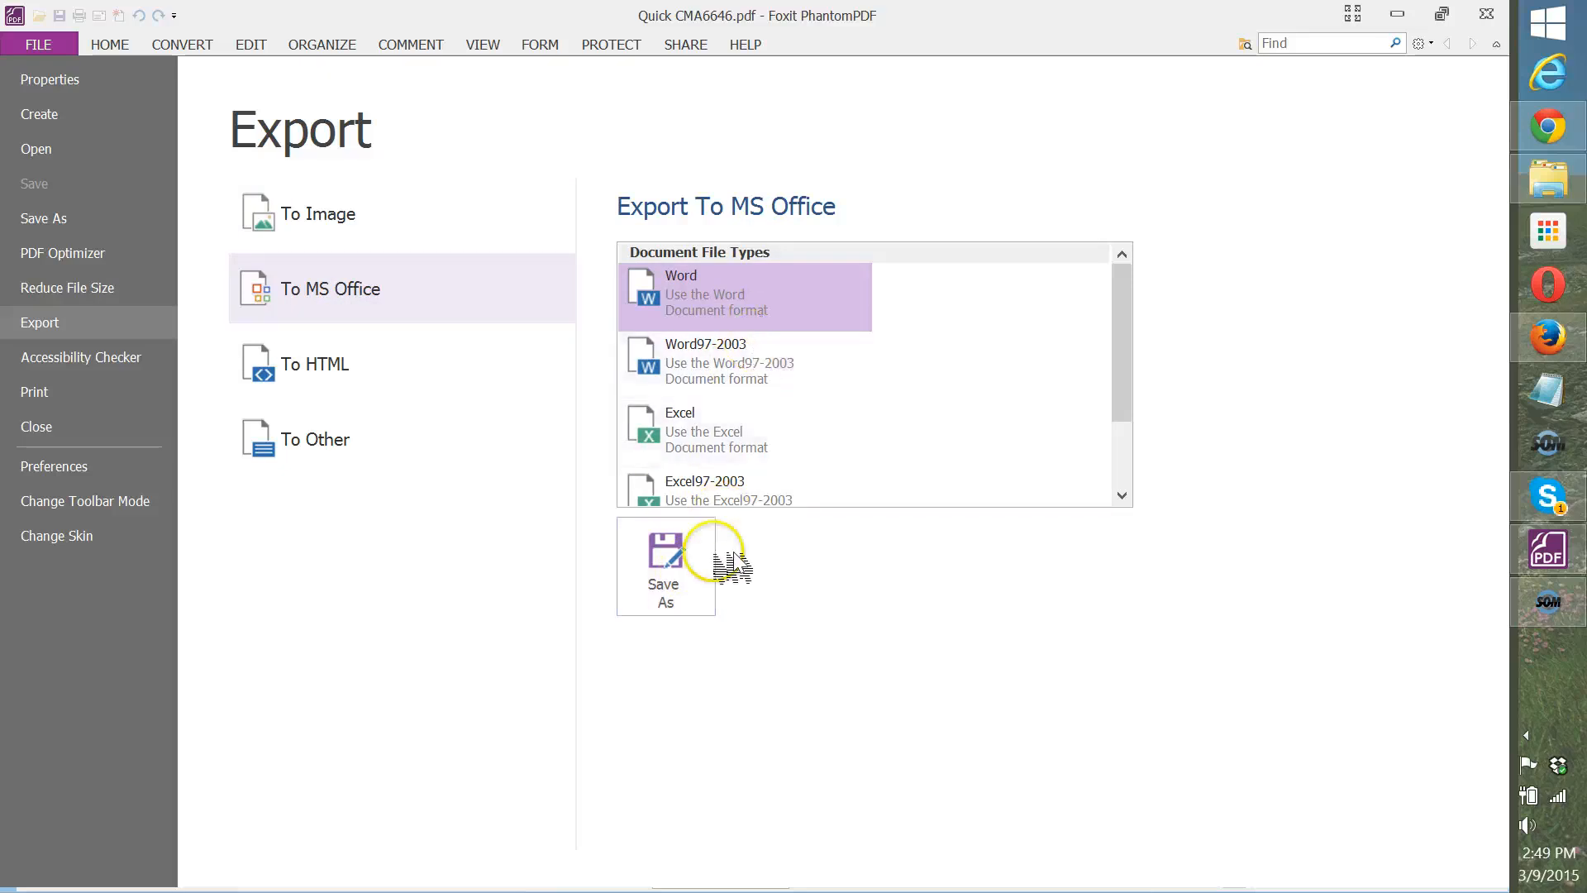
{"action": "left_click", "coordinate": [639, 586]}
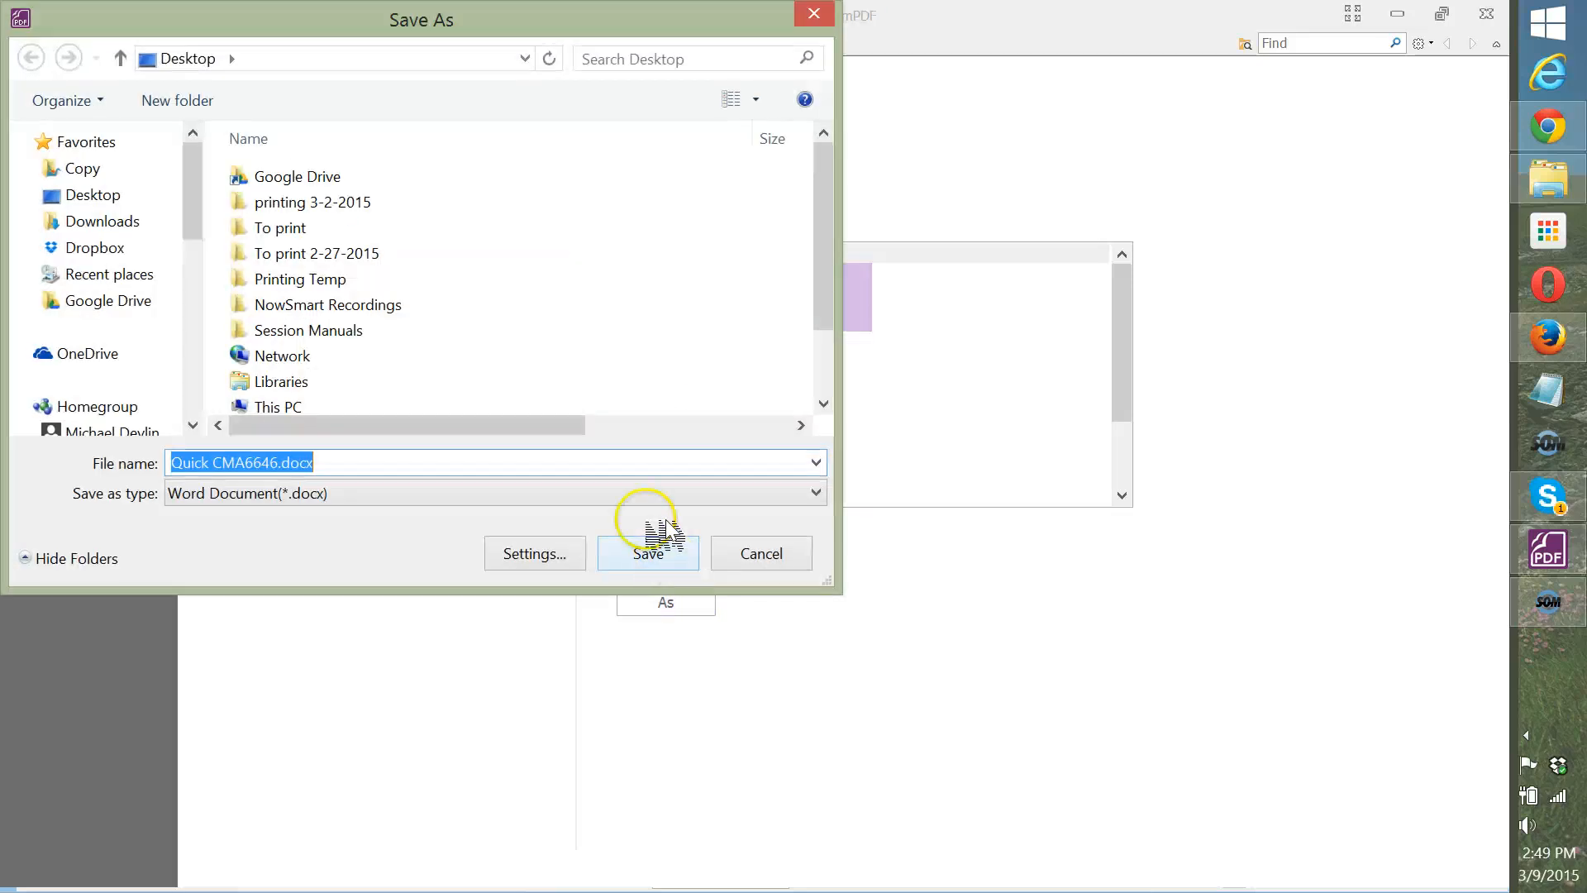
{"action": "left_click", "coordinate": [652, 559]}
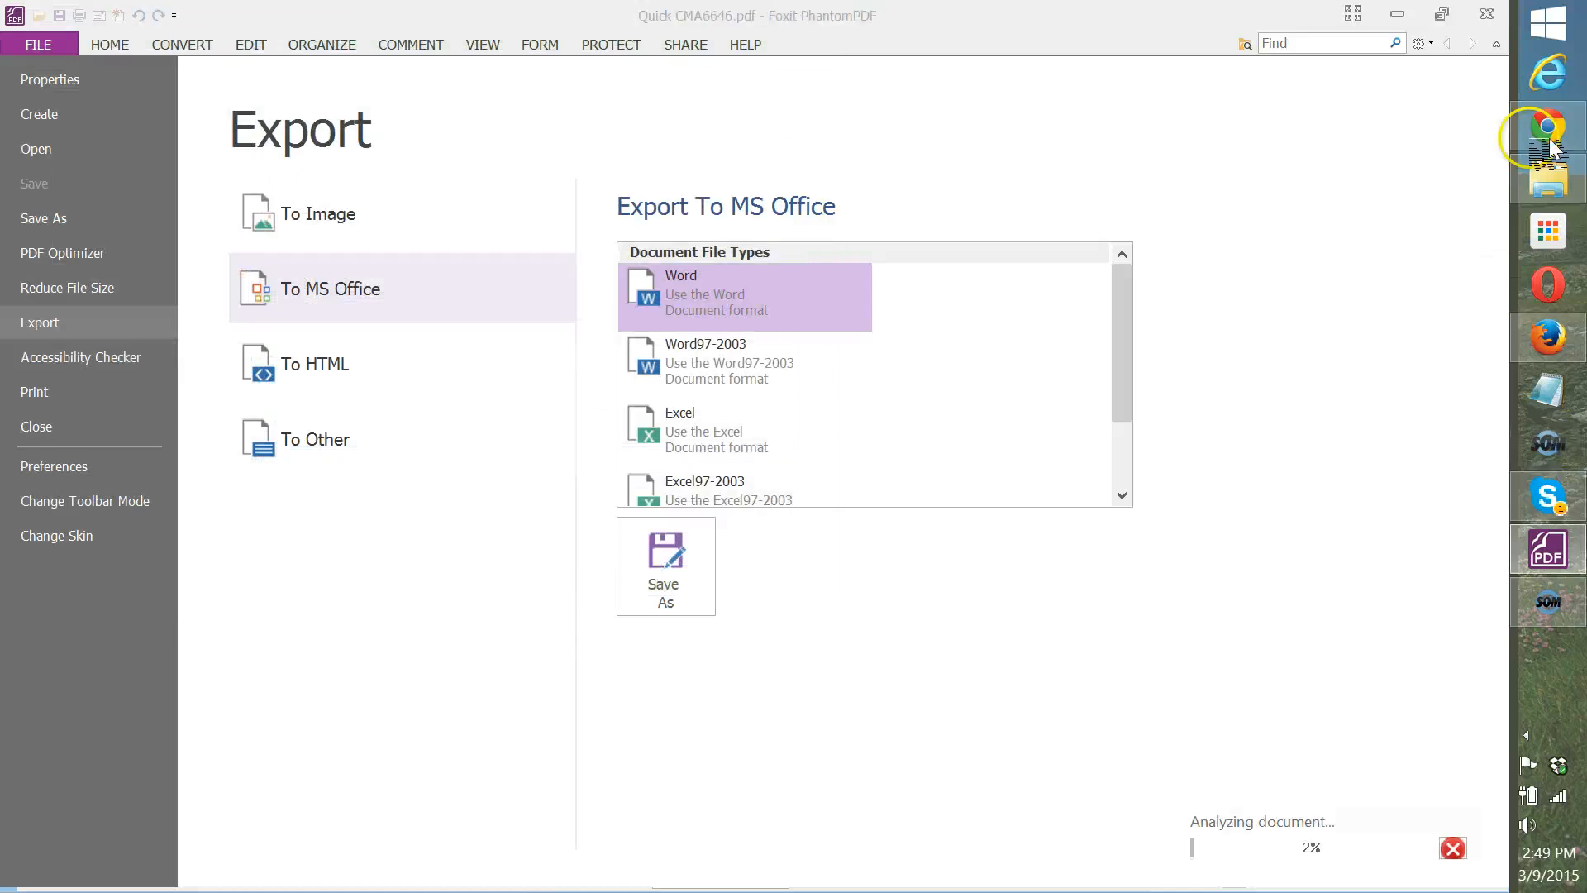
{"action": "left_click", "coordinate": [1540, 345]}
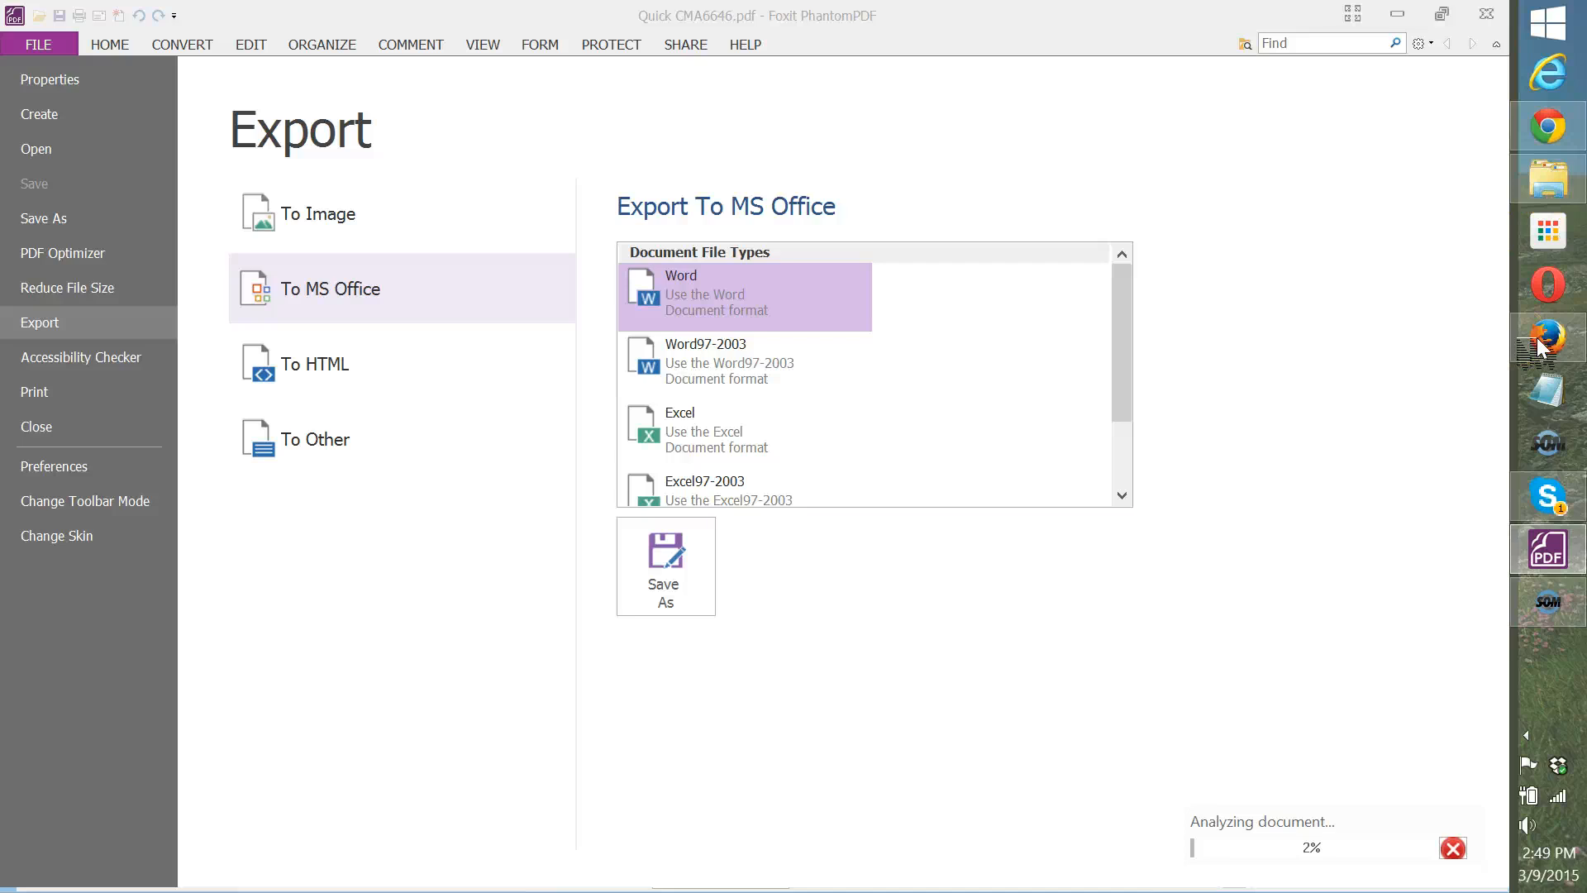
{"action": "left_click", "coordinate": [308, 215]}
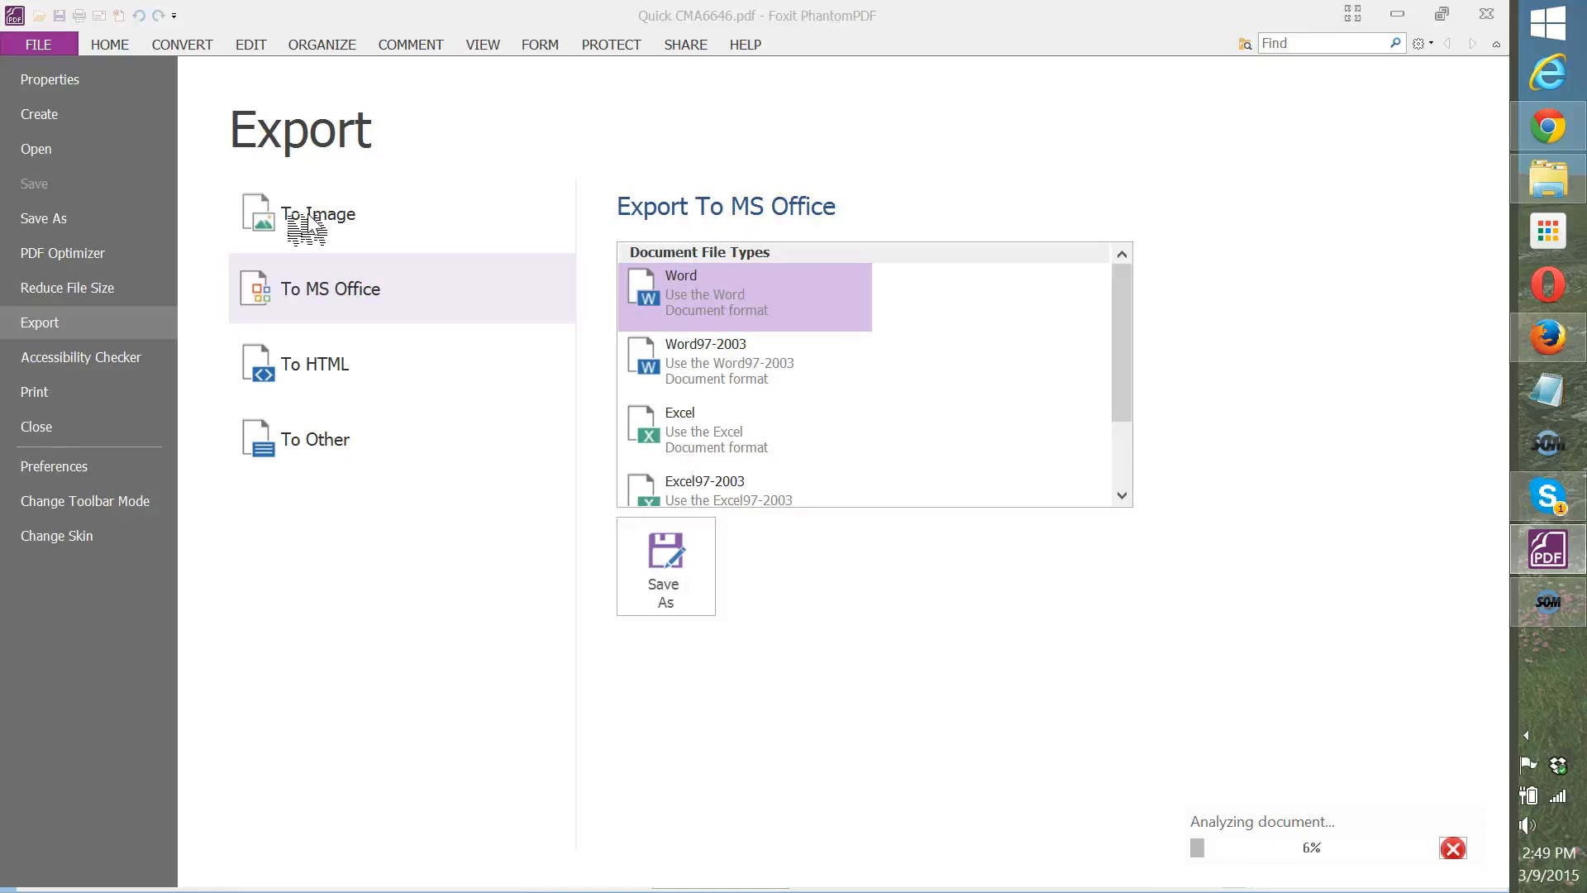
{"action": "left_click", "coordinate": [318, 197]}
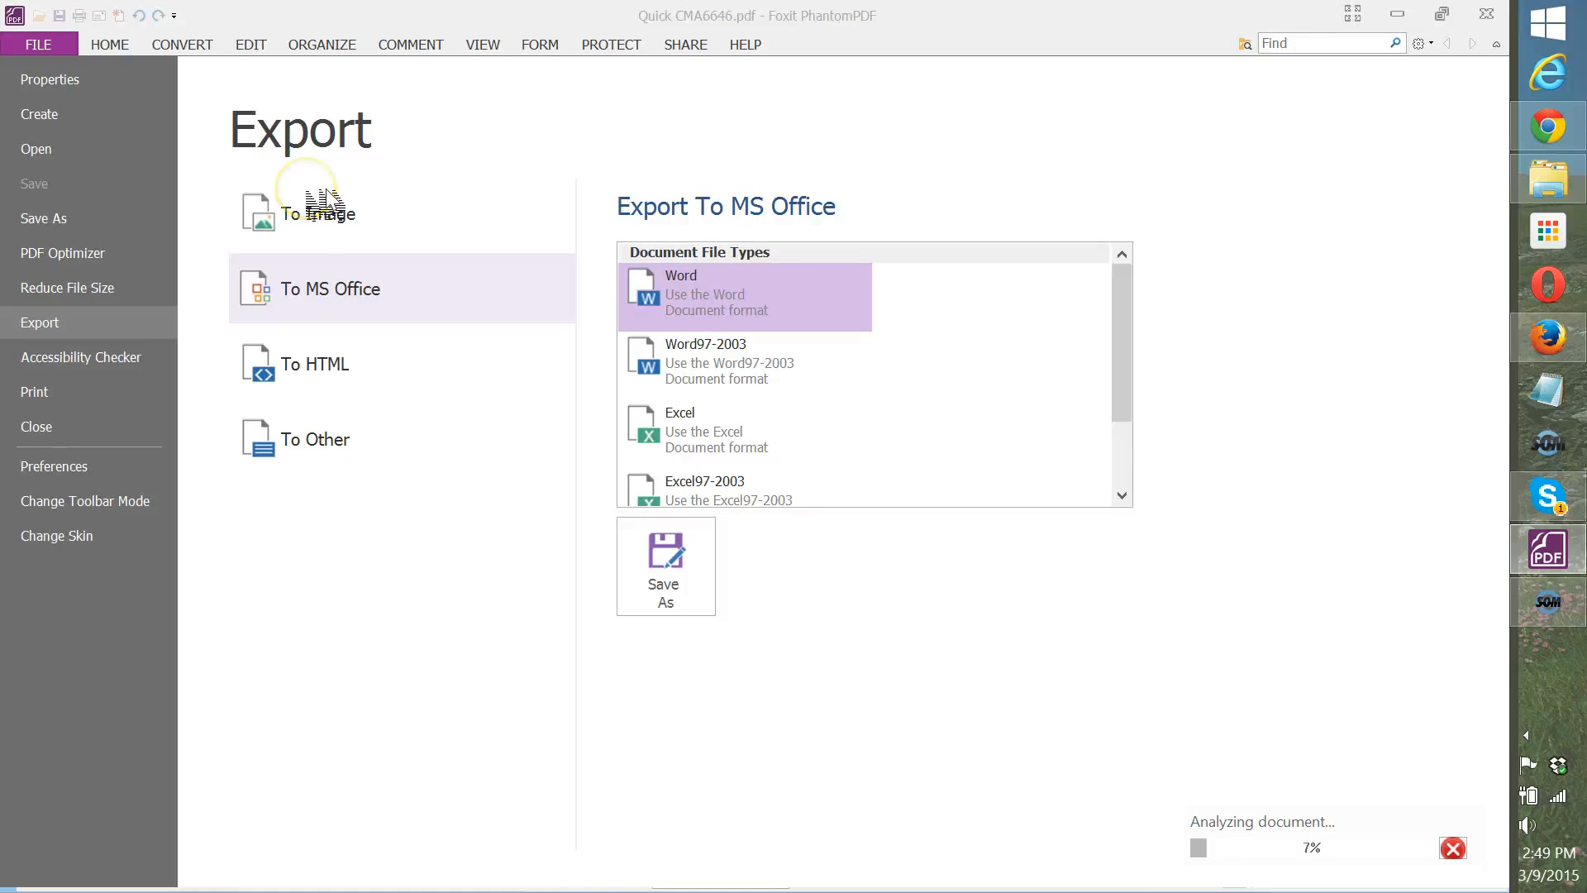
{"action": "left_click", "coordinate": [290, 209]}
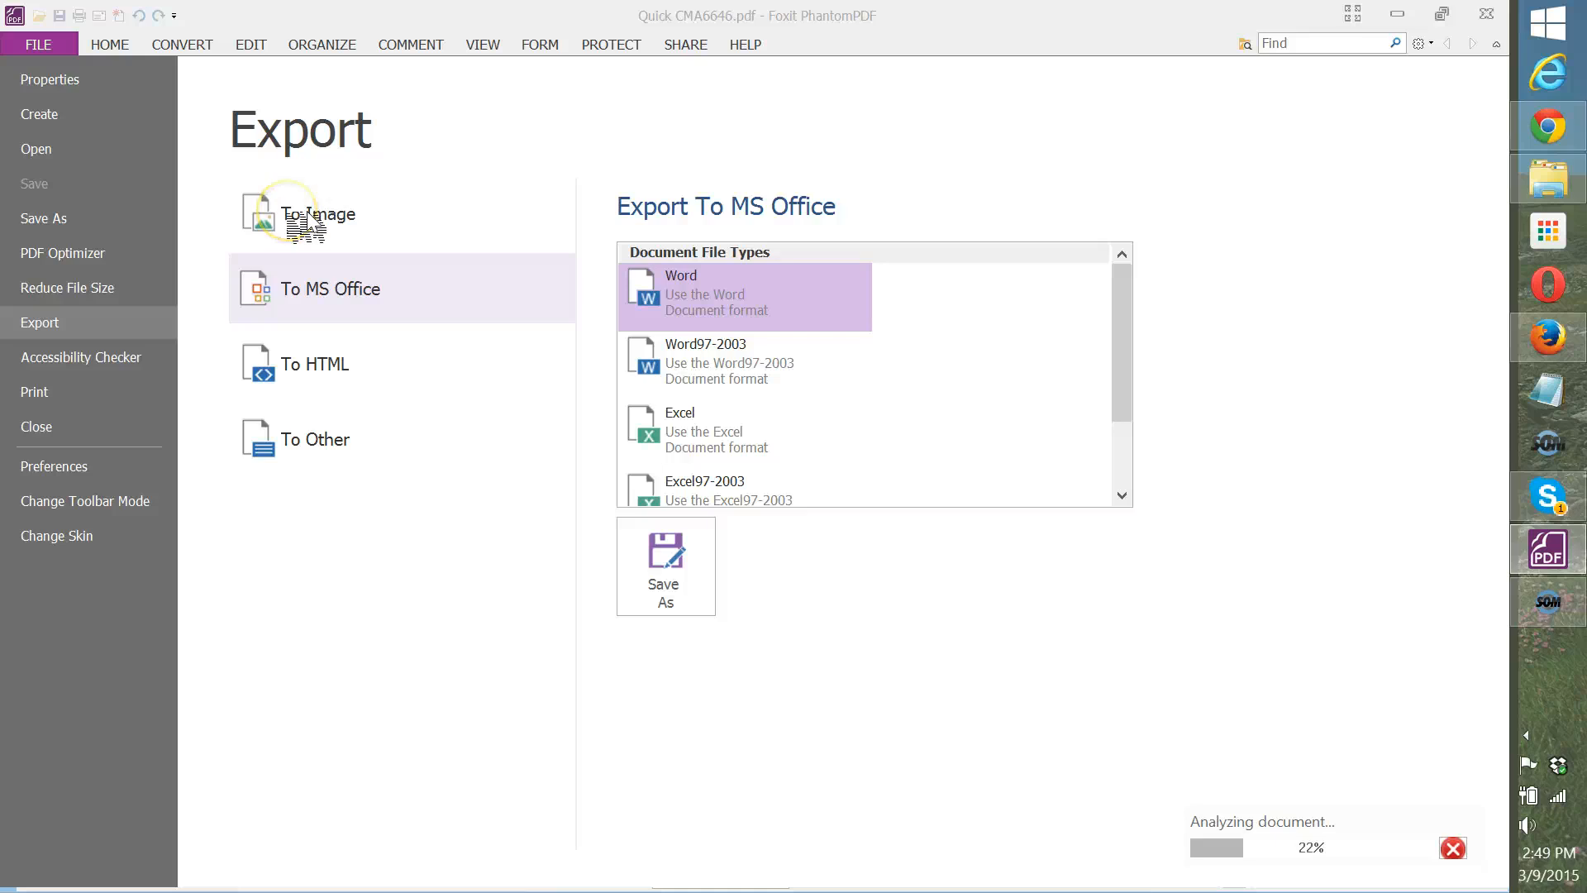
{"action": "left_click", "coordinate": [302, 217]}
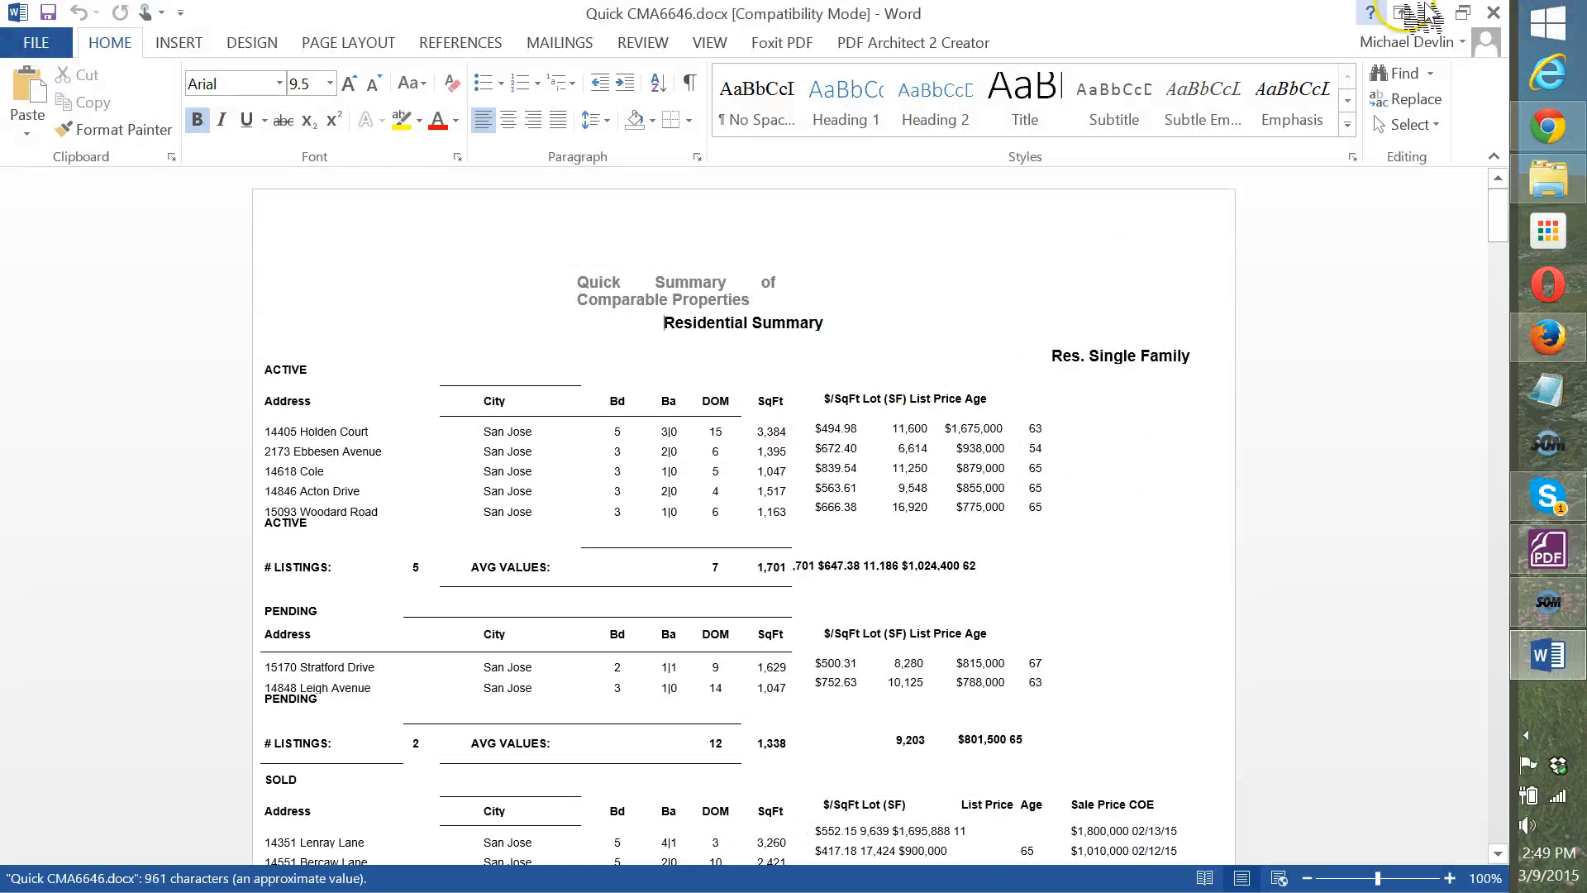
Close the converted Word document, and export the PDF's current page to the desktop as a PNG image.
{"action": "left_click", "coordinate": [1433, 15]}
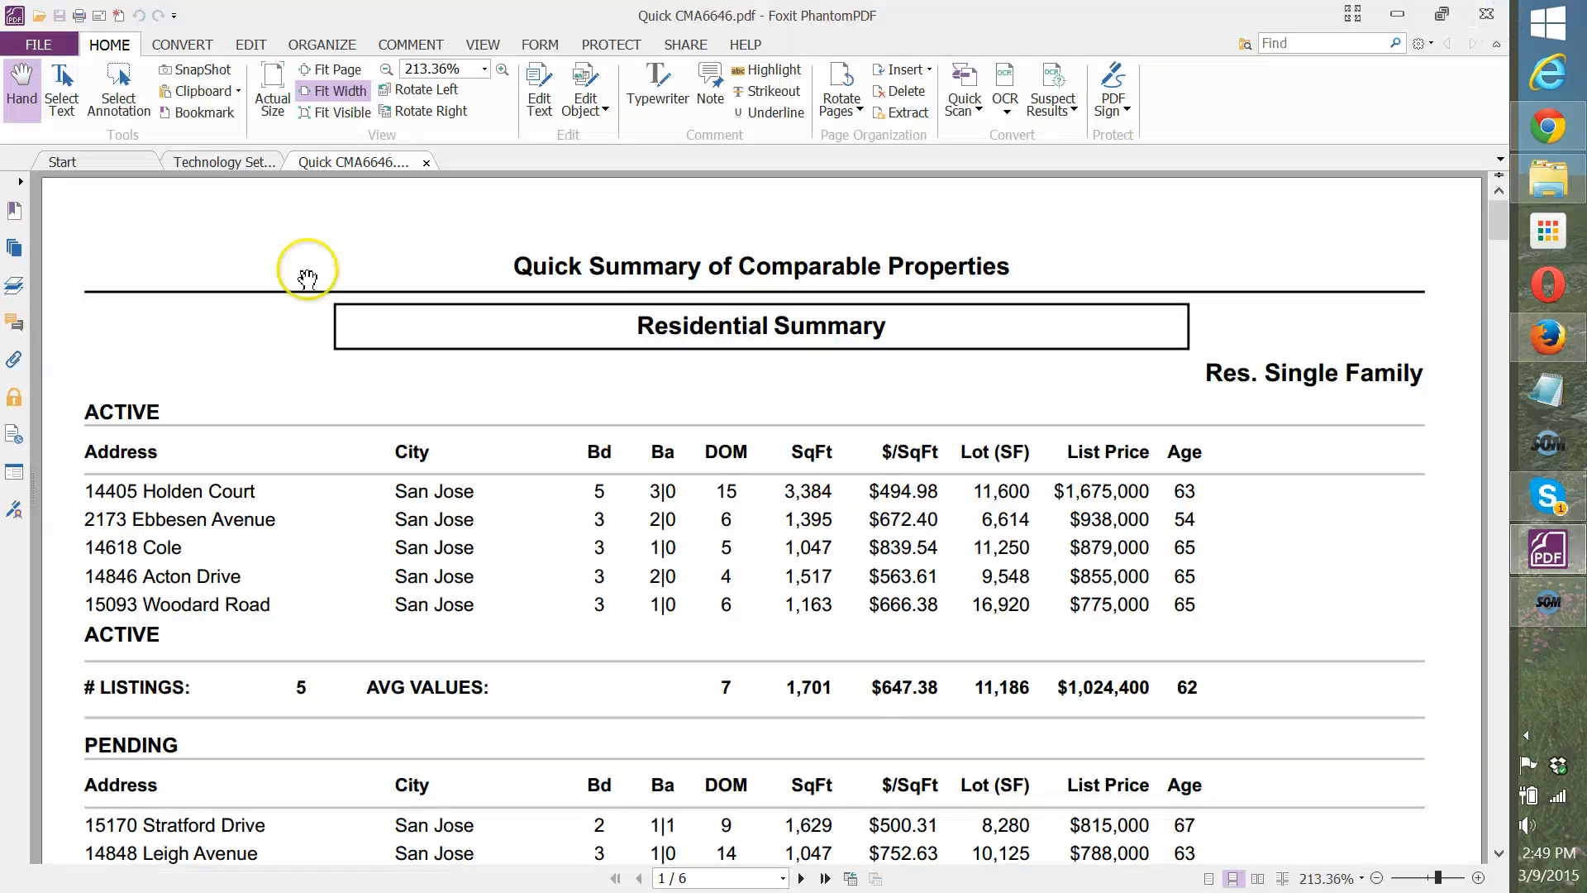
{"action": "left_click", "coordinate": [41, 46]}
{"action": "left_click", "coordinate": [95, 324]}
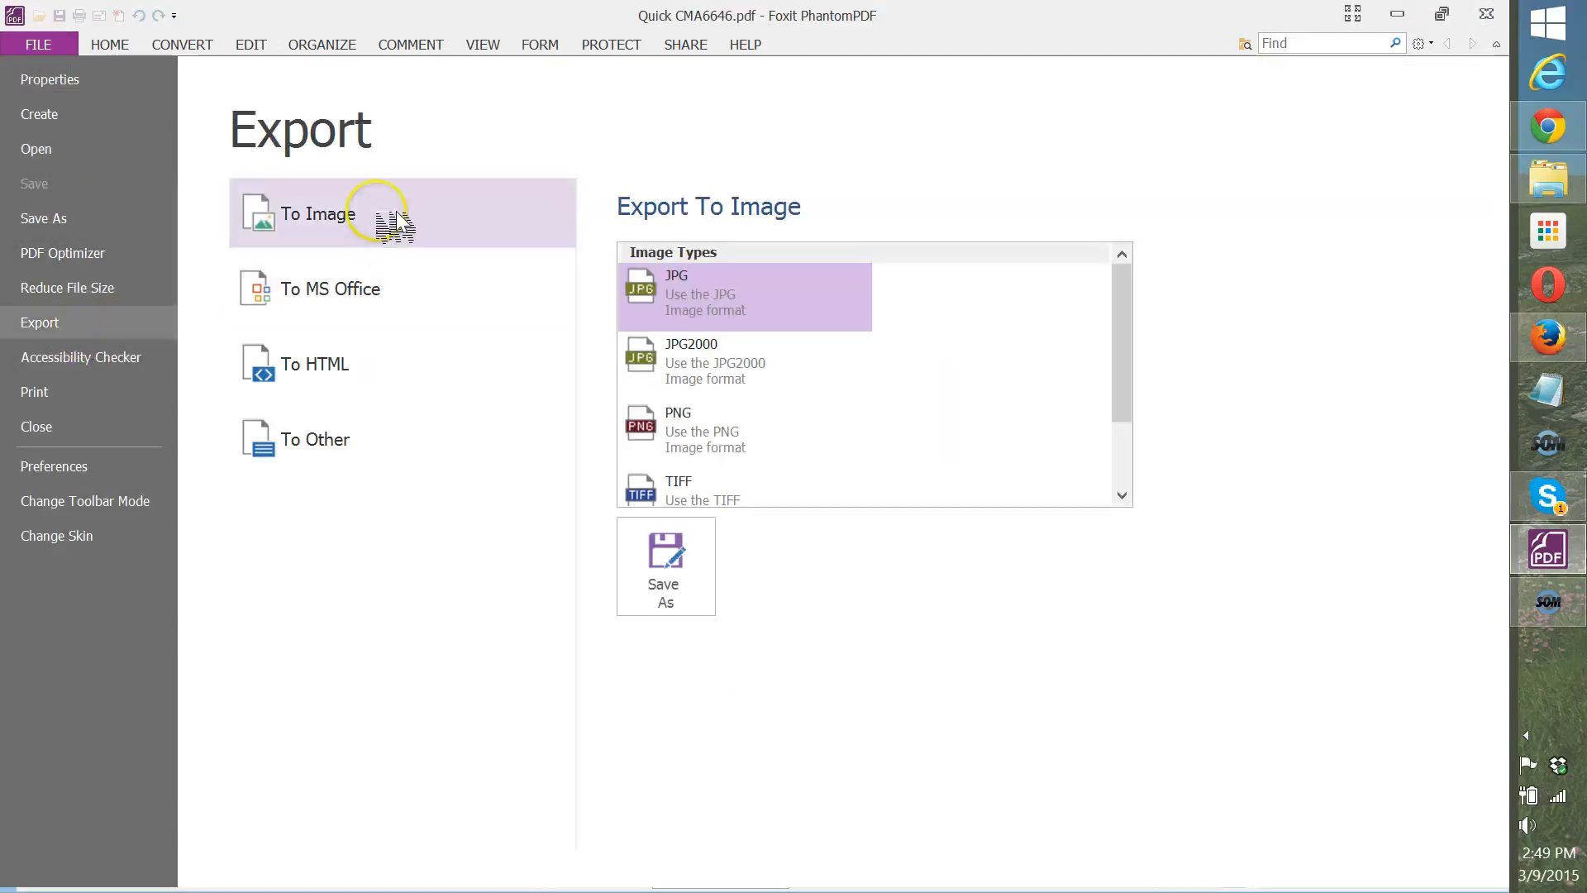
{"action": "left_click", "coordinate": [767, 439]}
{"action": "left_click", "coordinate": [666, 572]}
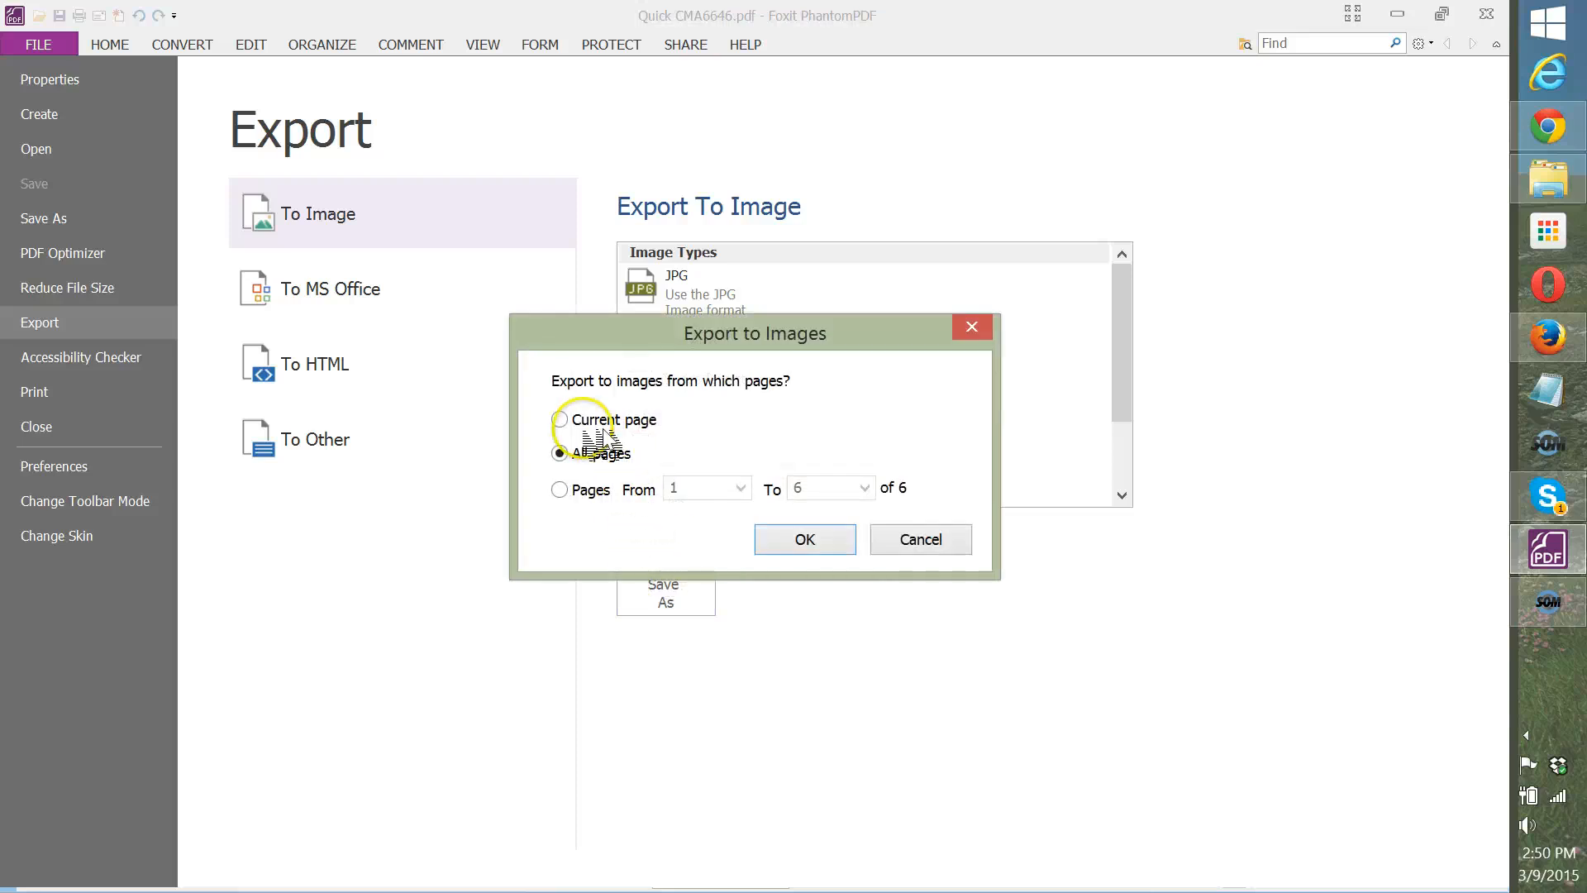
{"action": "left_click", "coordinate": [583, 422]}
{"action": "left_click", "coordinate": [827, 541]}
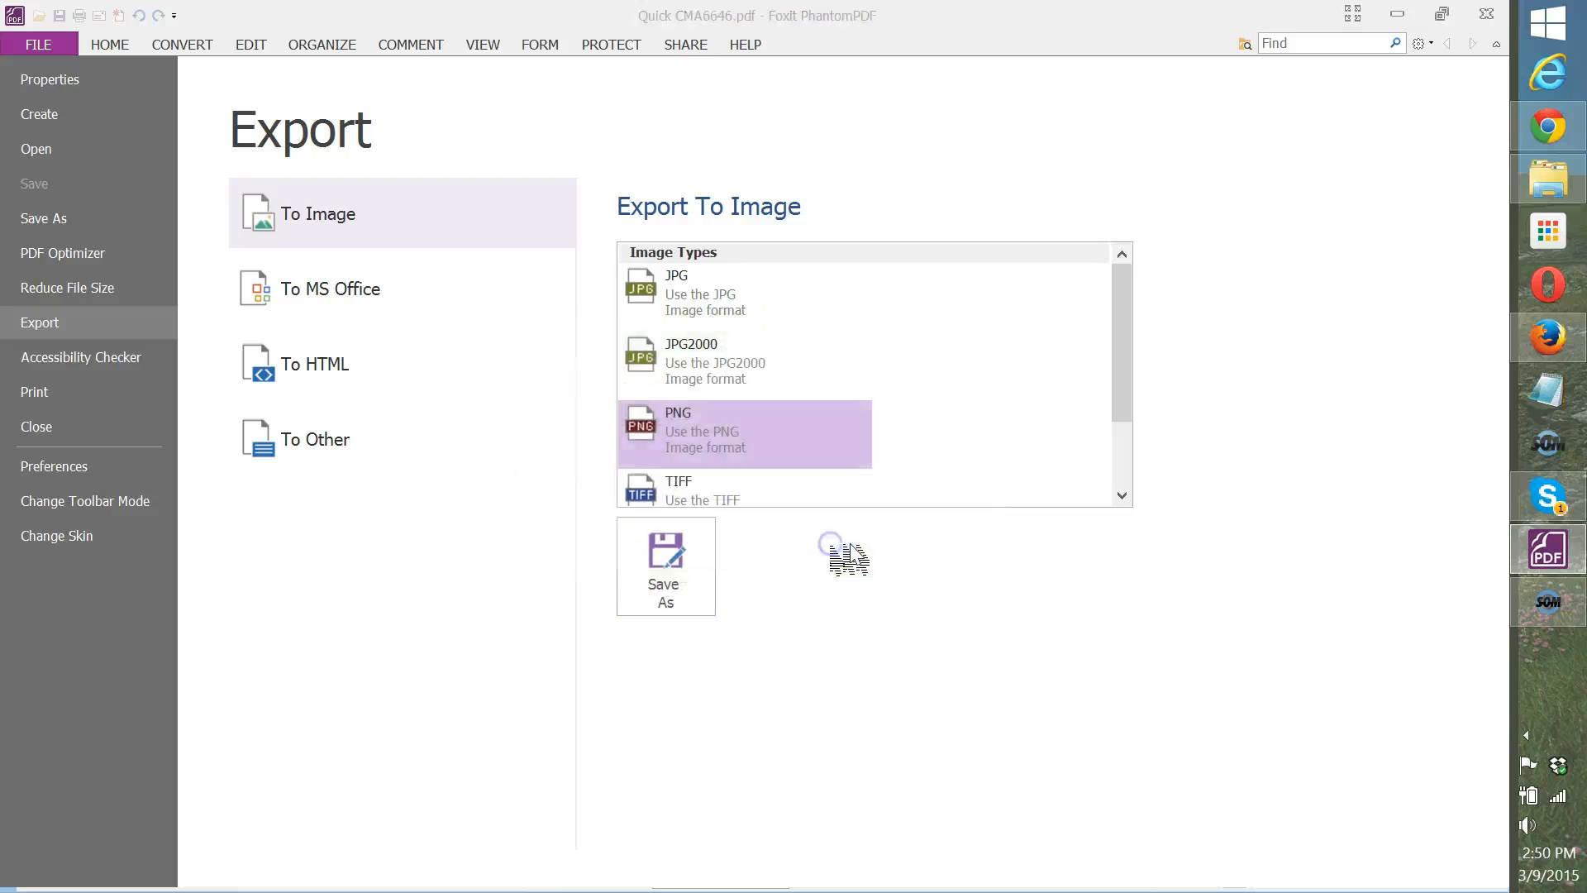
{"action": "left_click", "coordinate": [648, 553]}
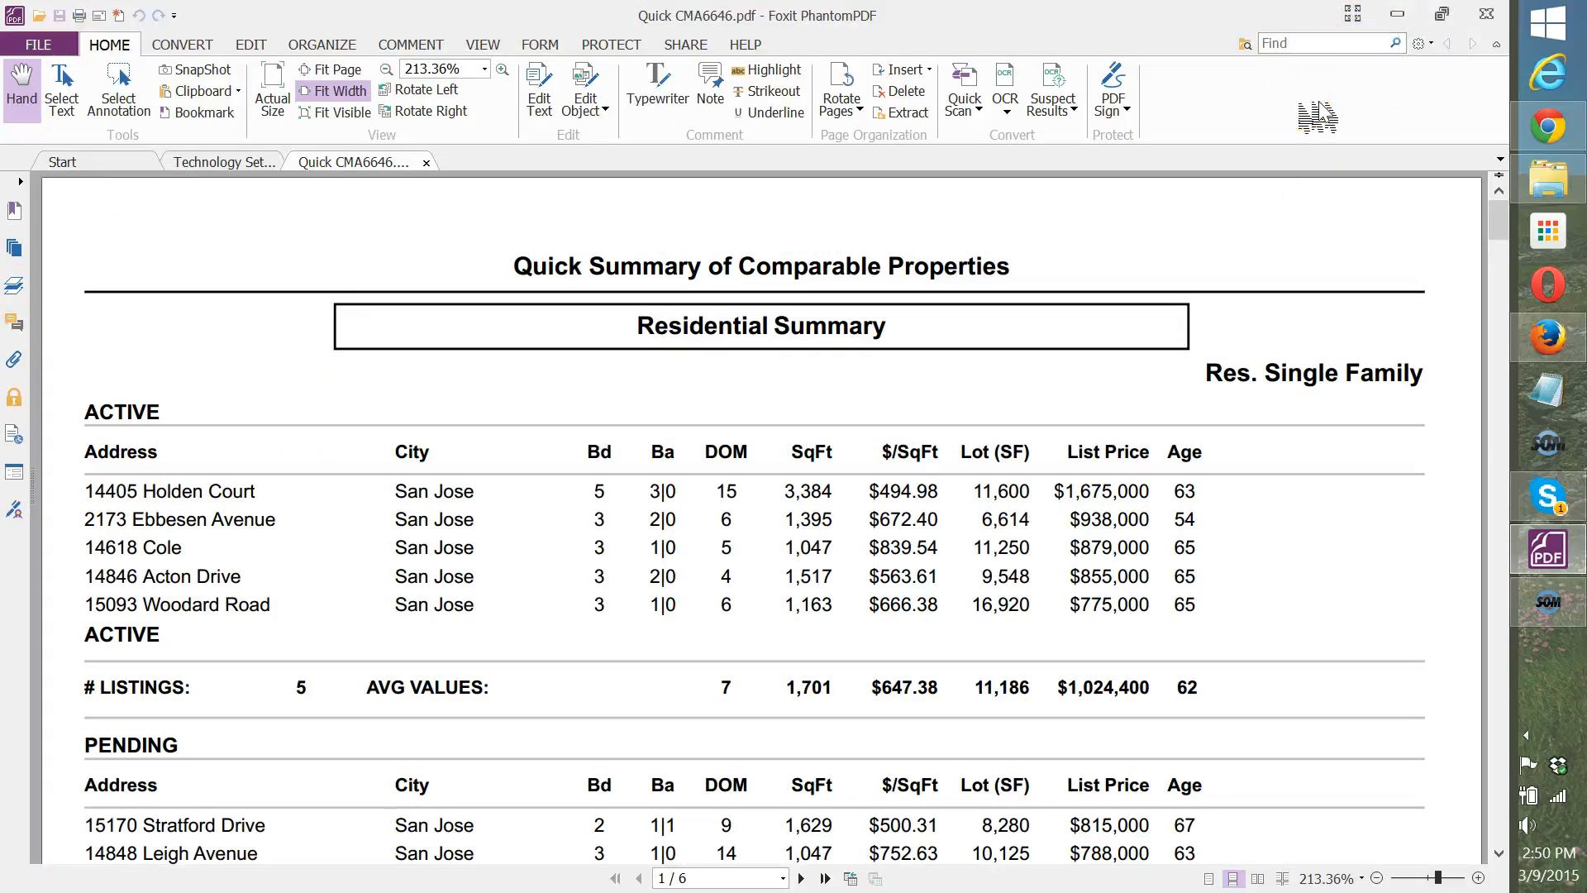
{"action": "left_click", "coordinate": [1415, 13]}
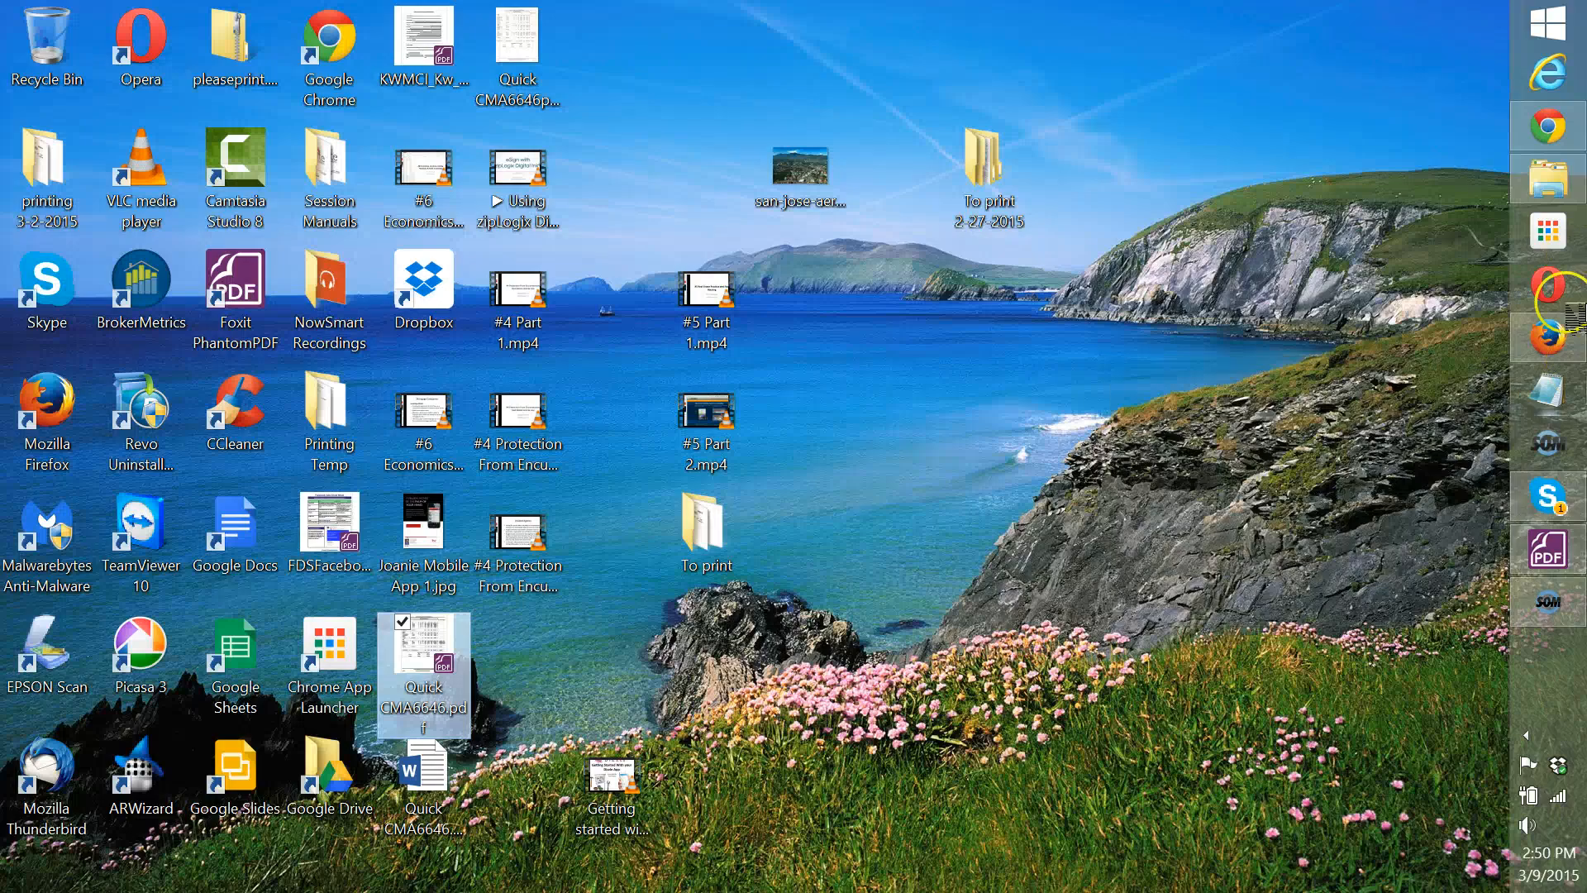
Switch to Chrome, search Google for zamzar, and open the Zamzar file conversion website.
{"action": "left_click", "coordinate": [1548, 124]}
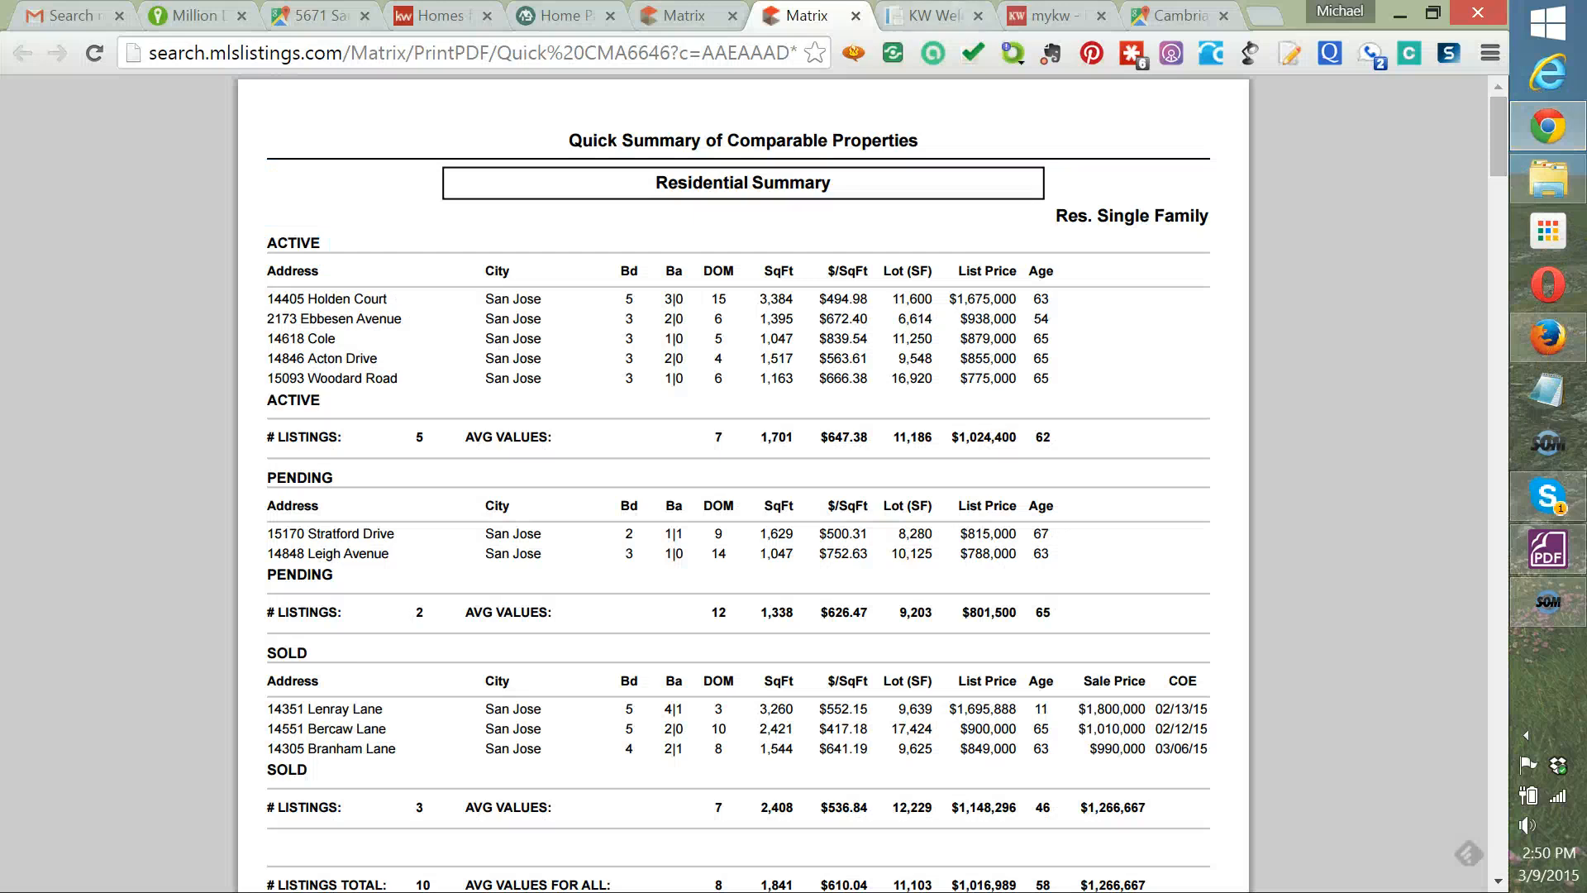
{"action": "left_click", "coordinate": [963, 18]}
{"action": "left_click", "coordinate": [641, 50]}
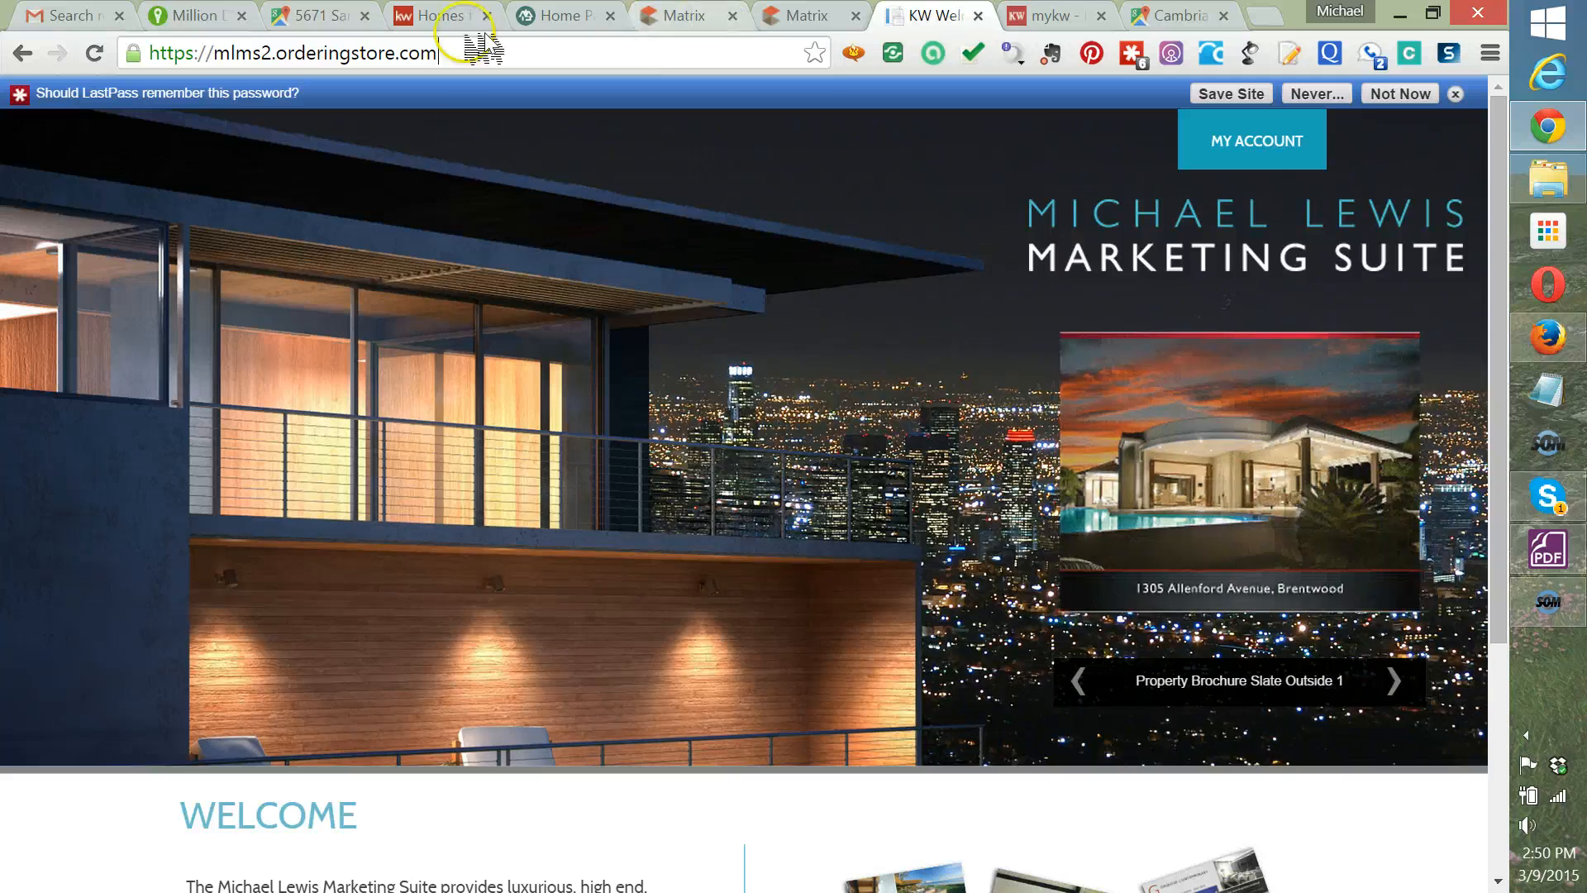
{"action": "left_click_drag", "start_coordinate": [485, 53], "coordinate": [151, 70]}
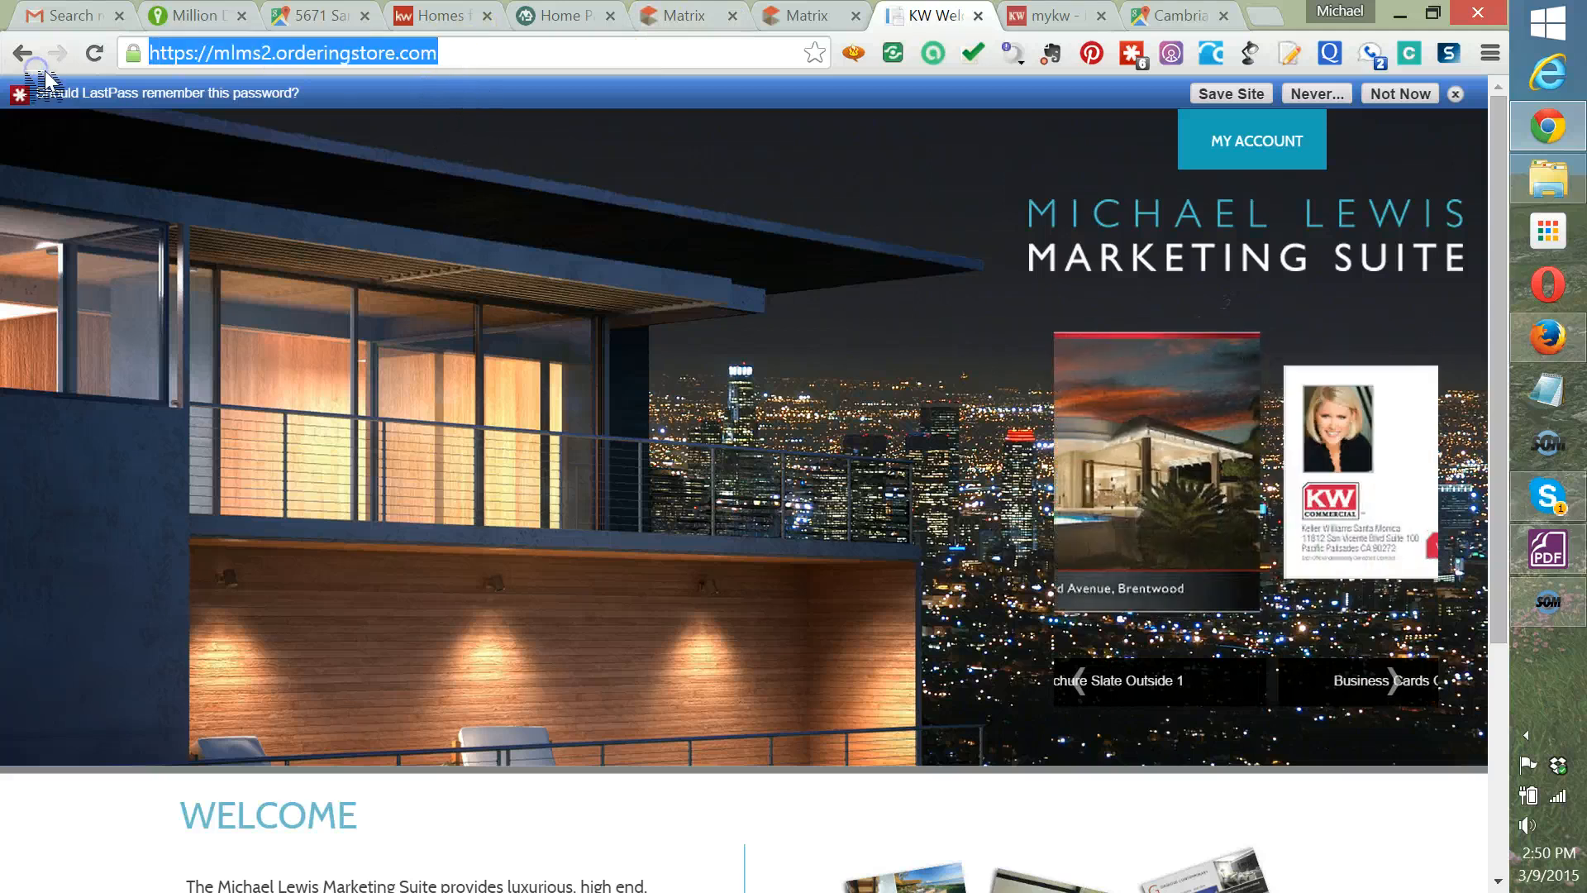
{"action": "key", "text": "Return"}
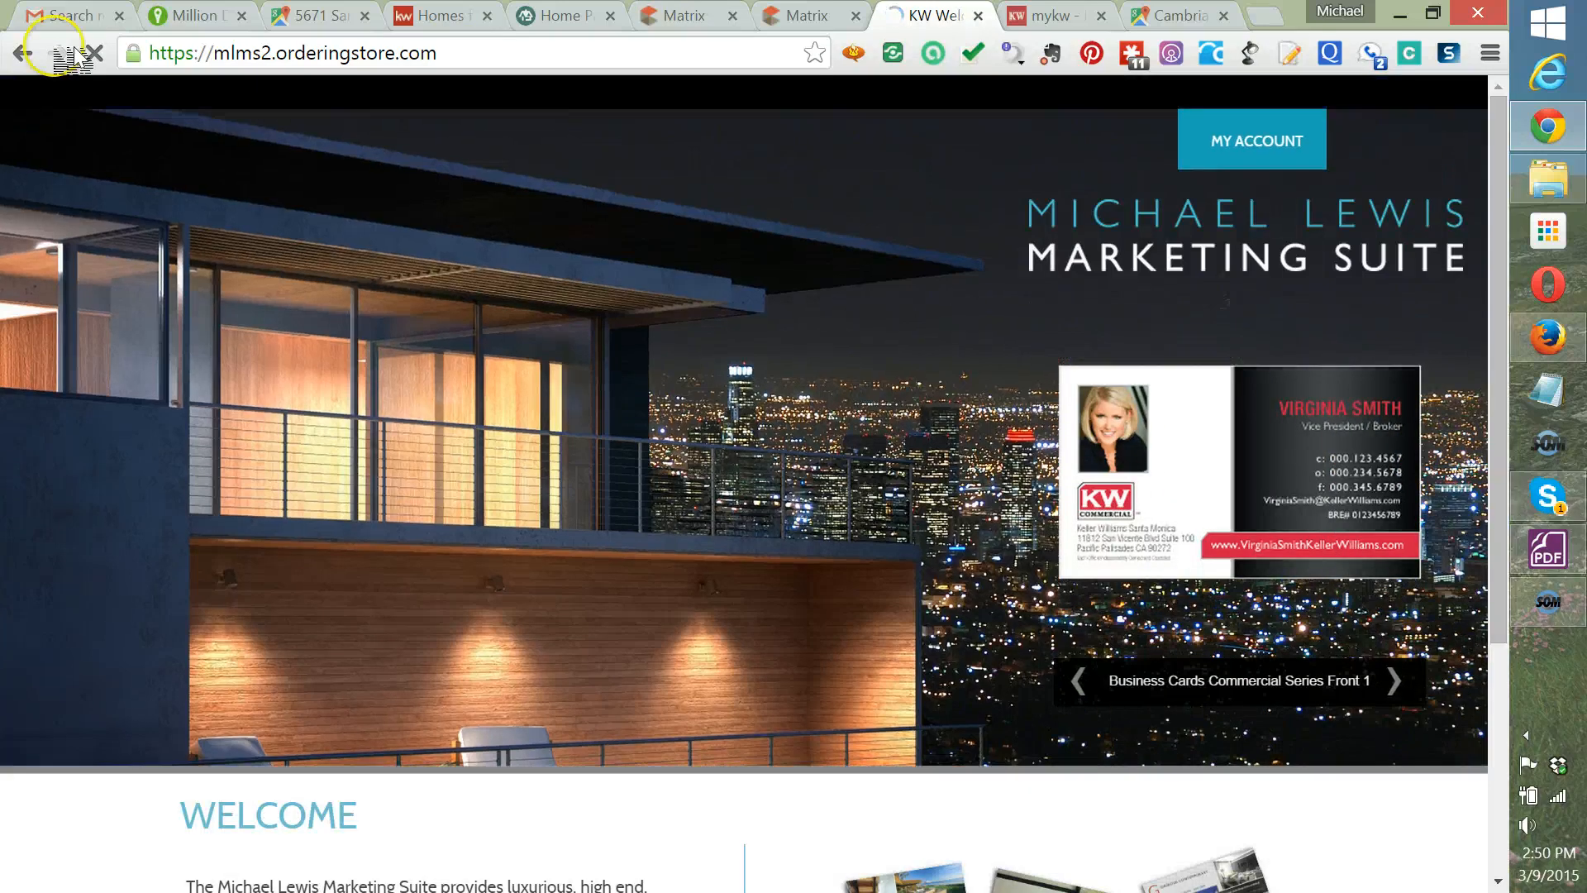
{"action": "left_click", "coordinate": [479, 53]}
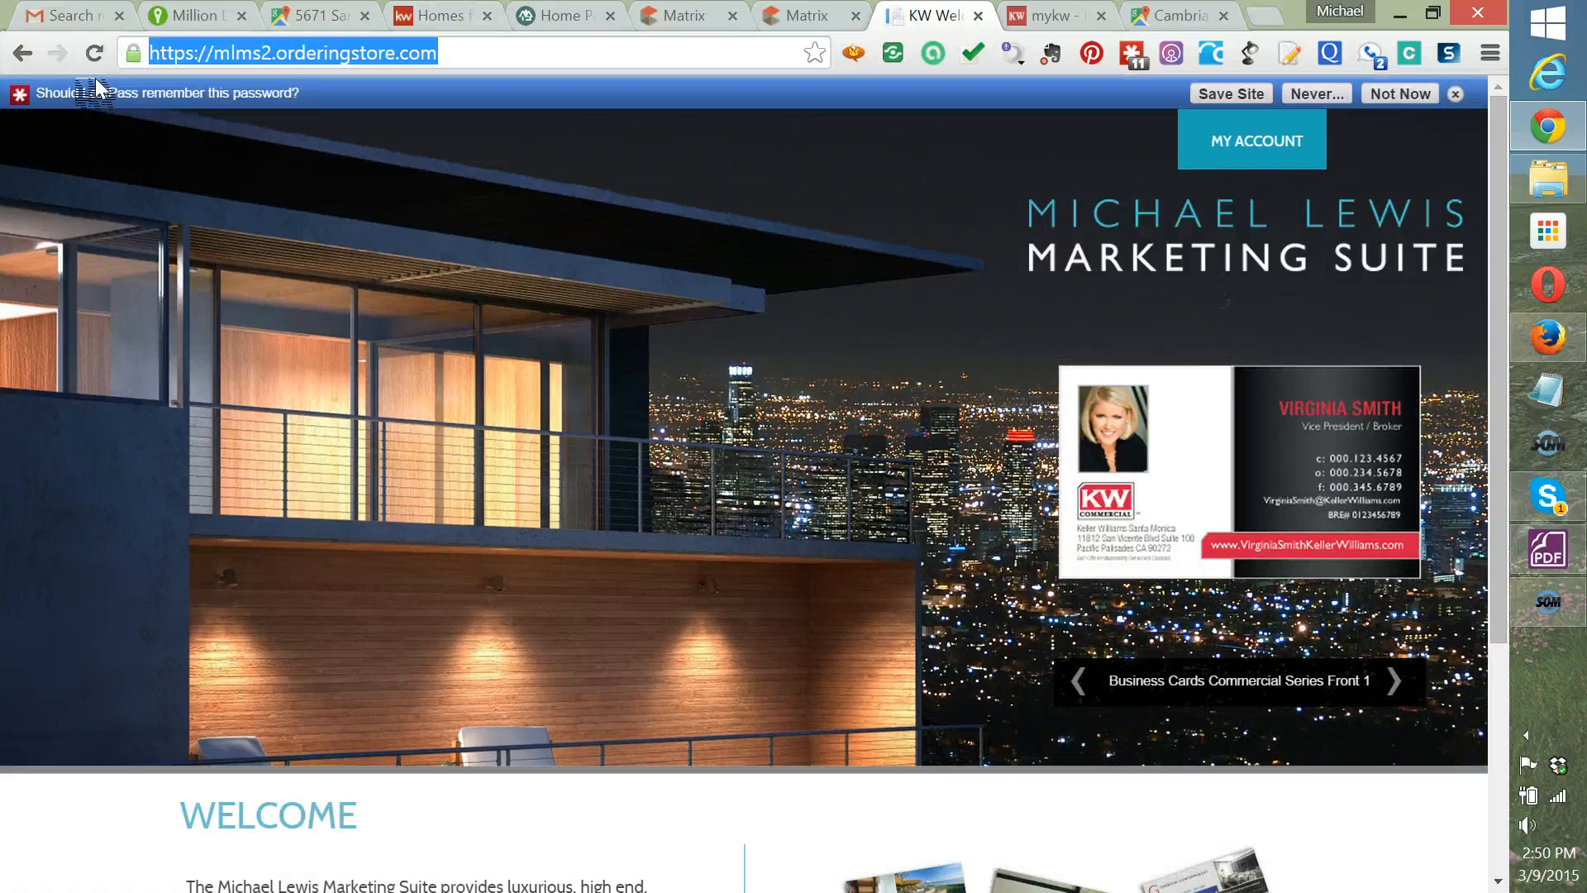
{"action": "type", "text": "zam"}
{"action": "key", "text": "BackSpace"}
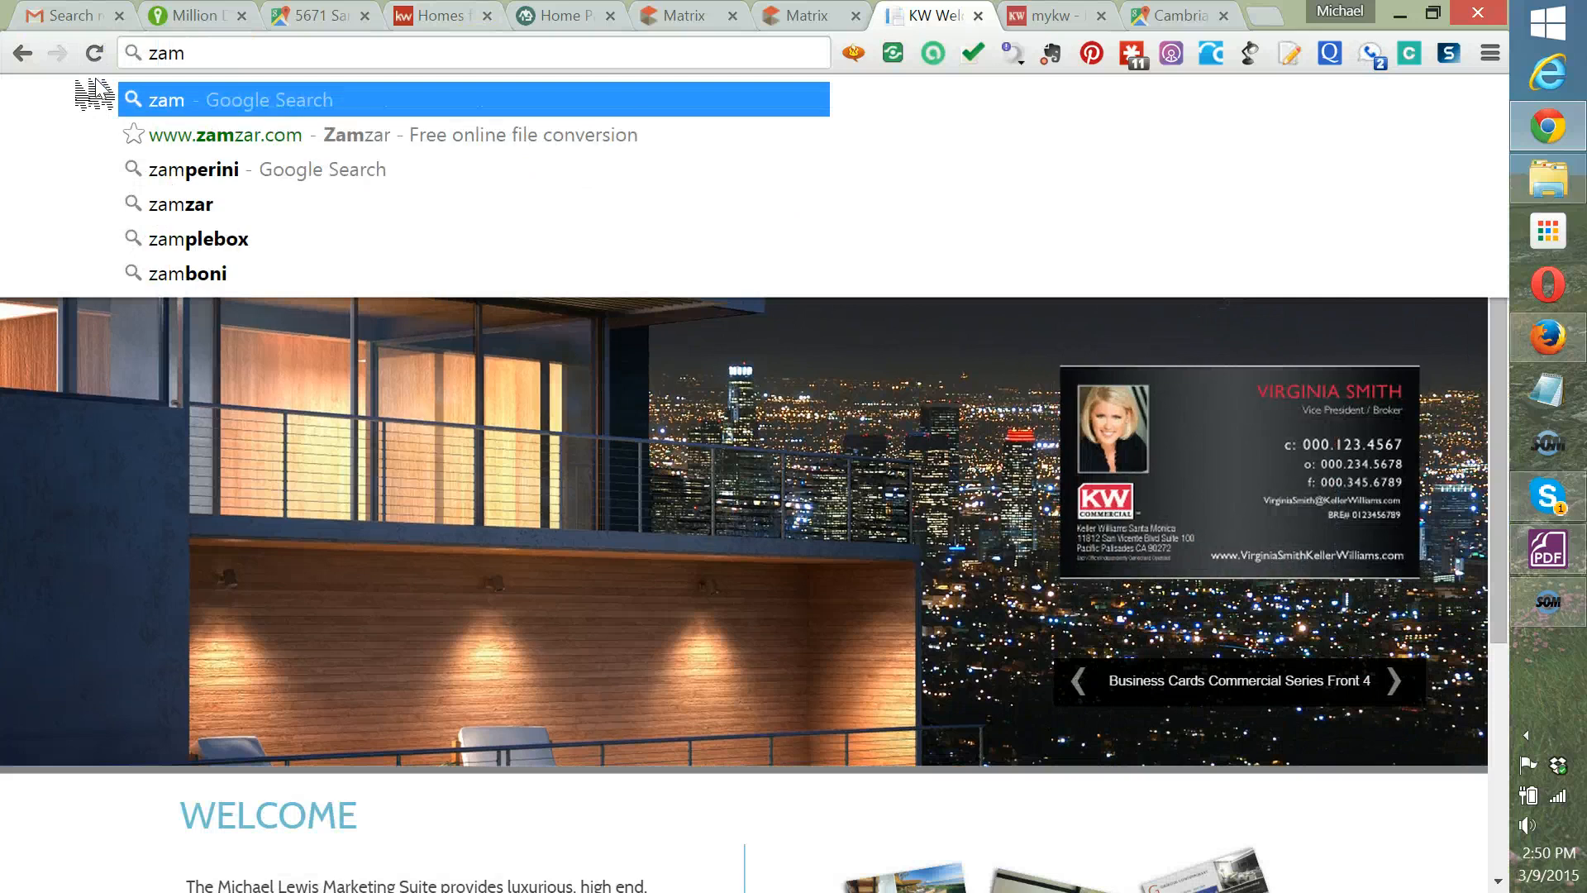
{"action": "type", "text": "zz"}
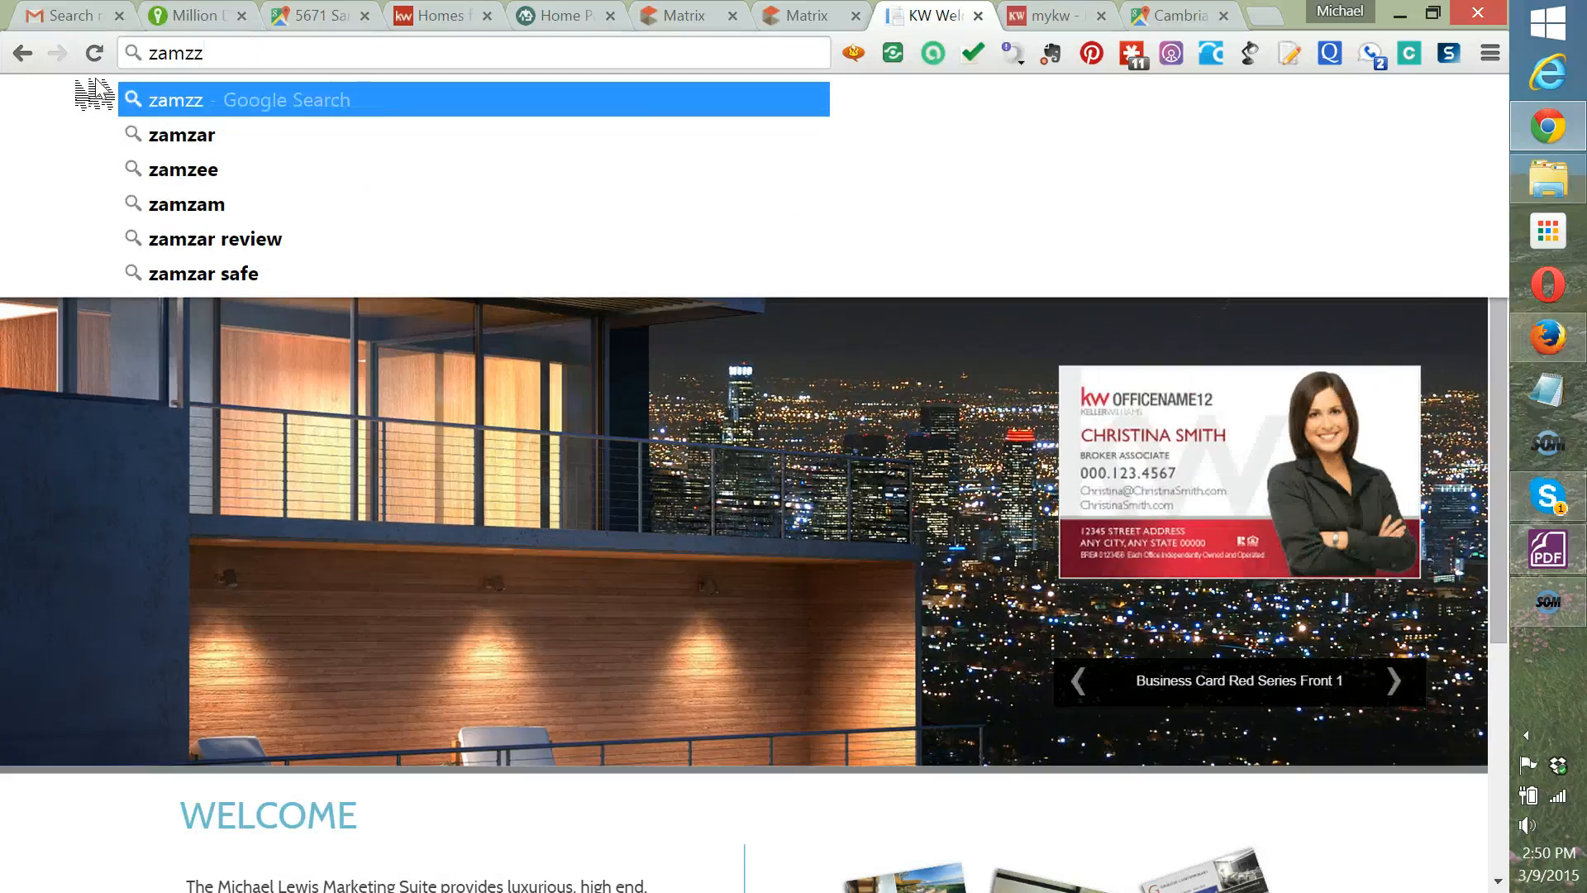
{"action": "left_click", "coordinate": [165, 135]}
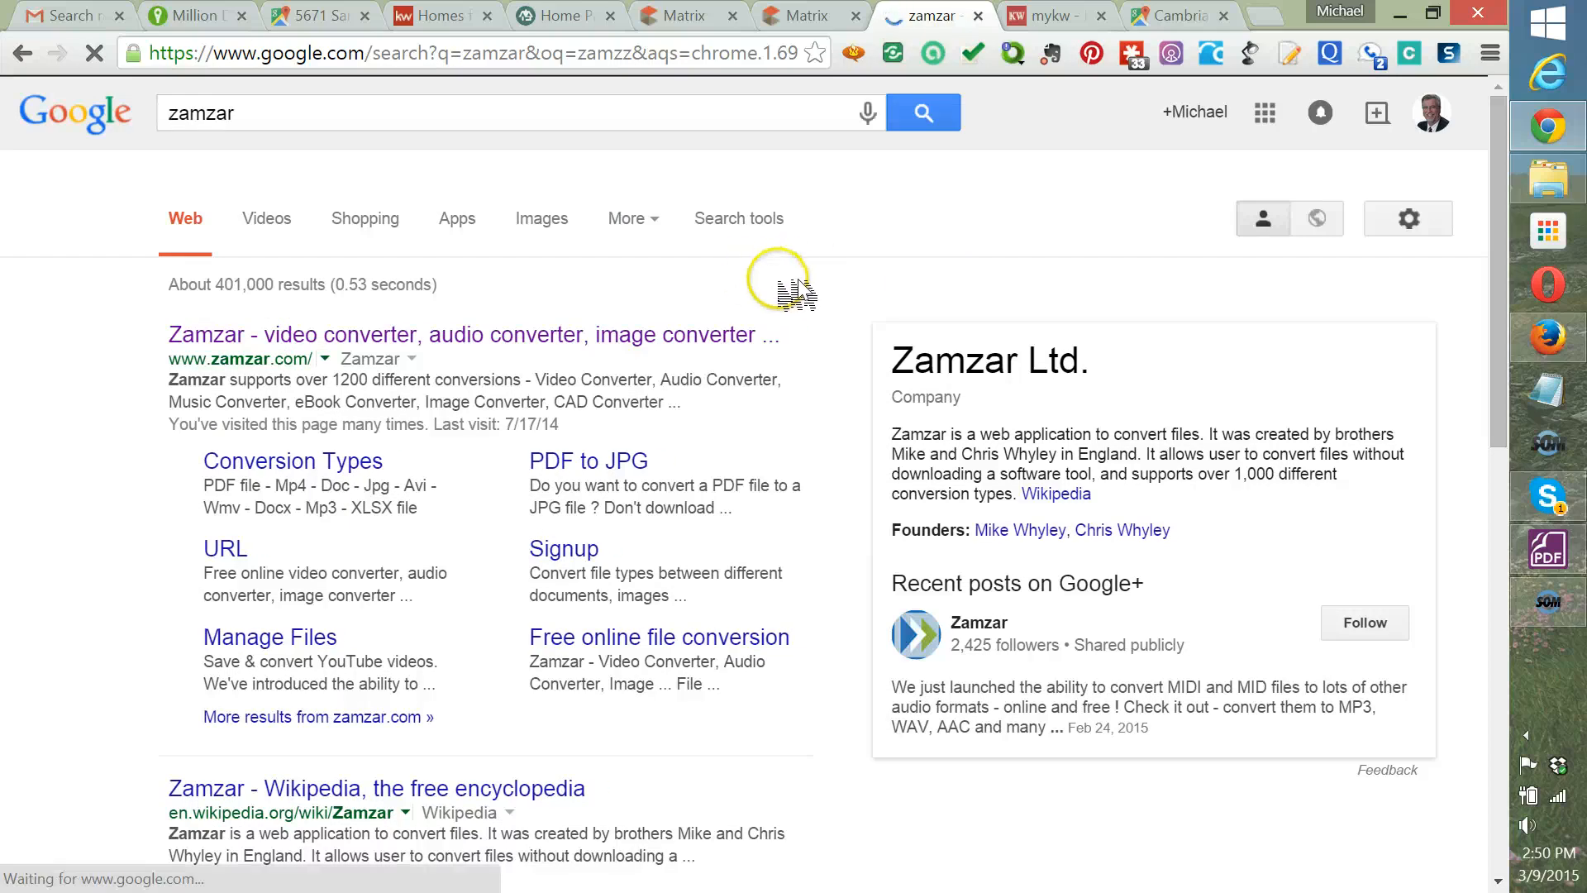
{"action": "left_click", "coordinate": [335, 342]}
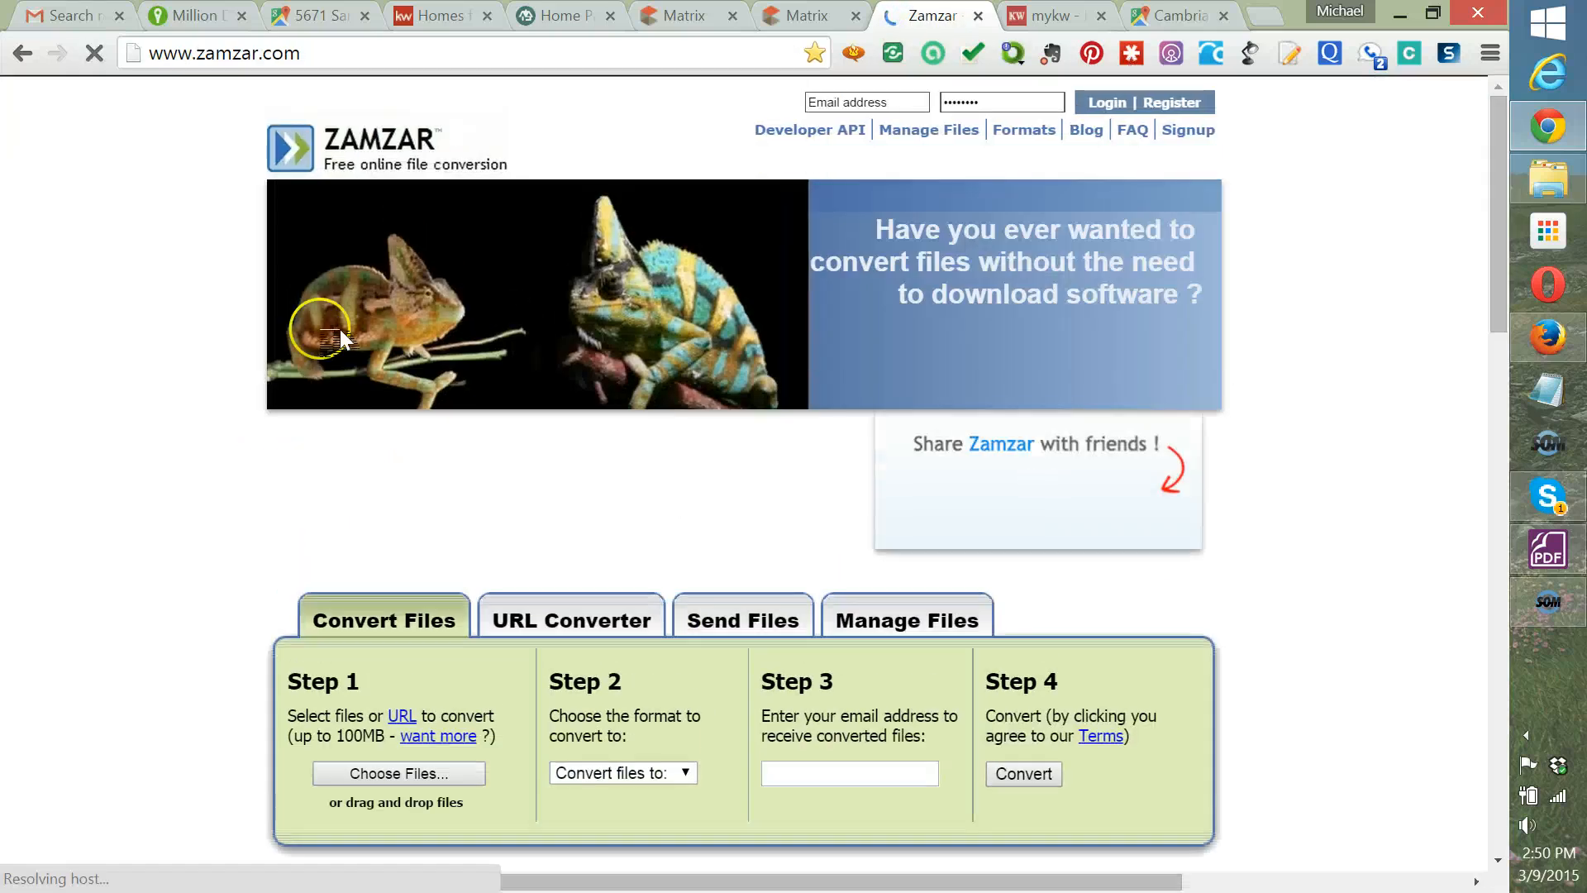
Add Quick CMA6646.pdf from the Desktop as the file to convert on Zamzar.
{"action": "scroll", "coordinate": [124, 492], "scroll_direction": "down", "scroll_amount": 3}
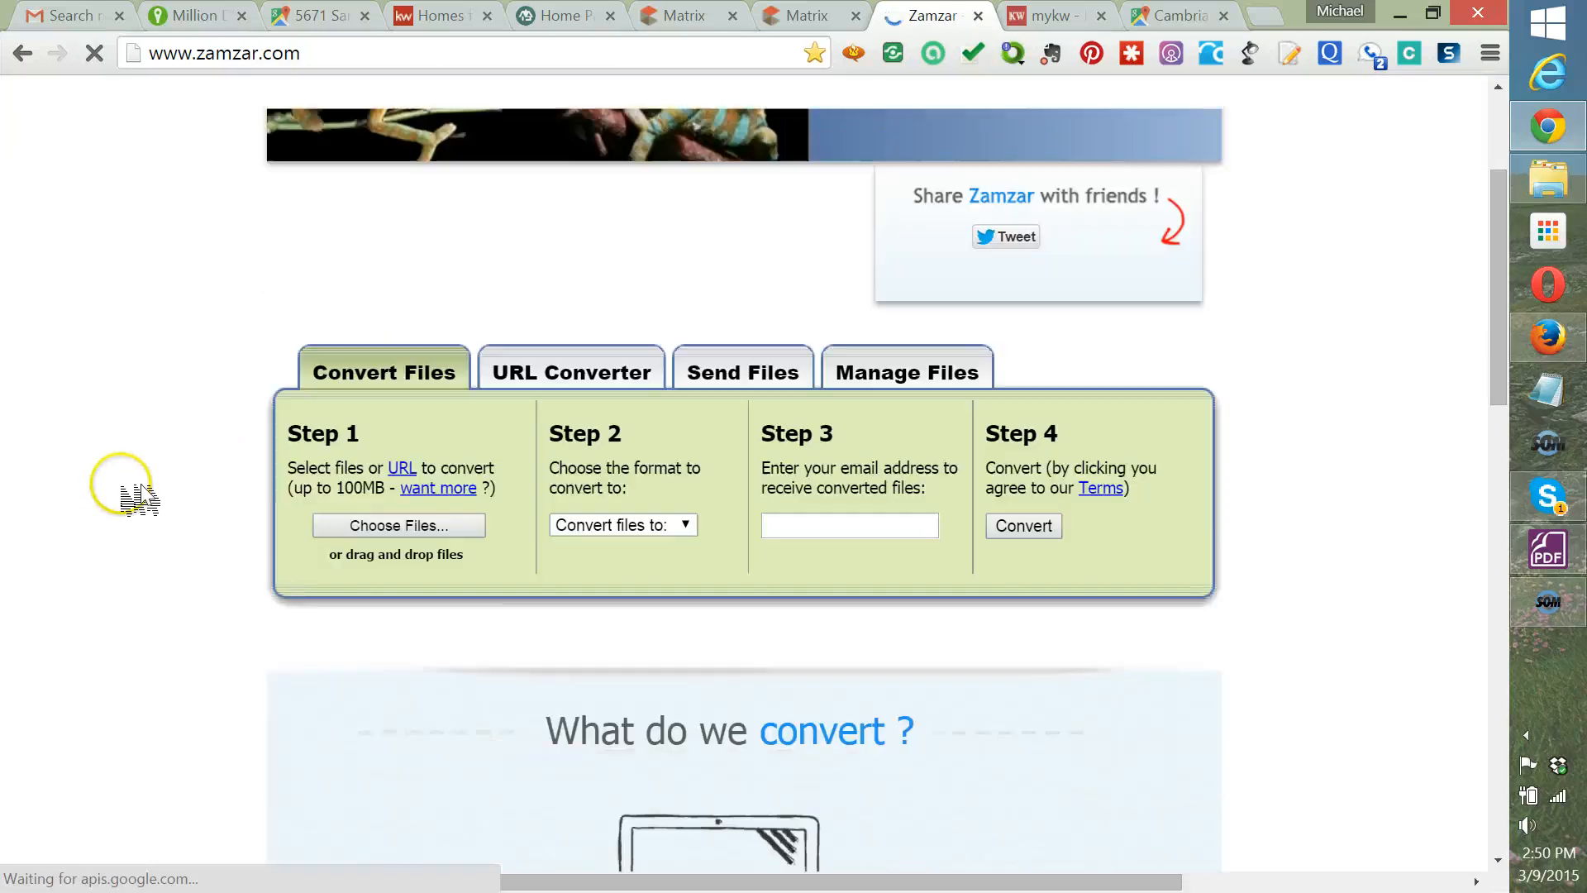
{"action": "left_click", "coordinate": [403, 520]}
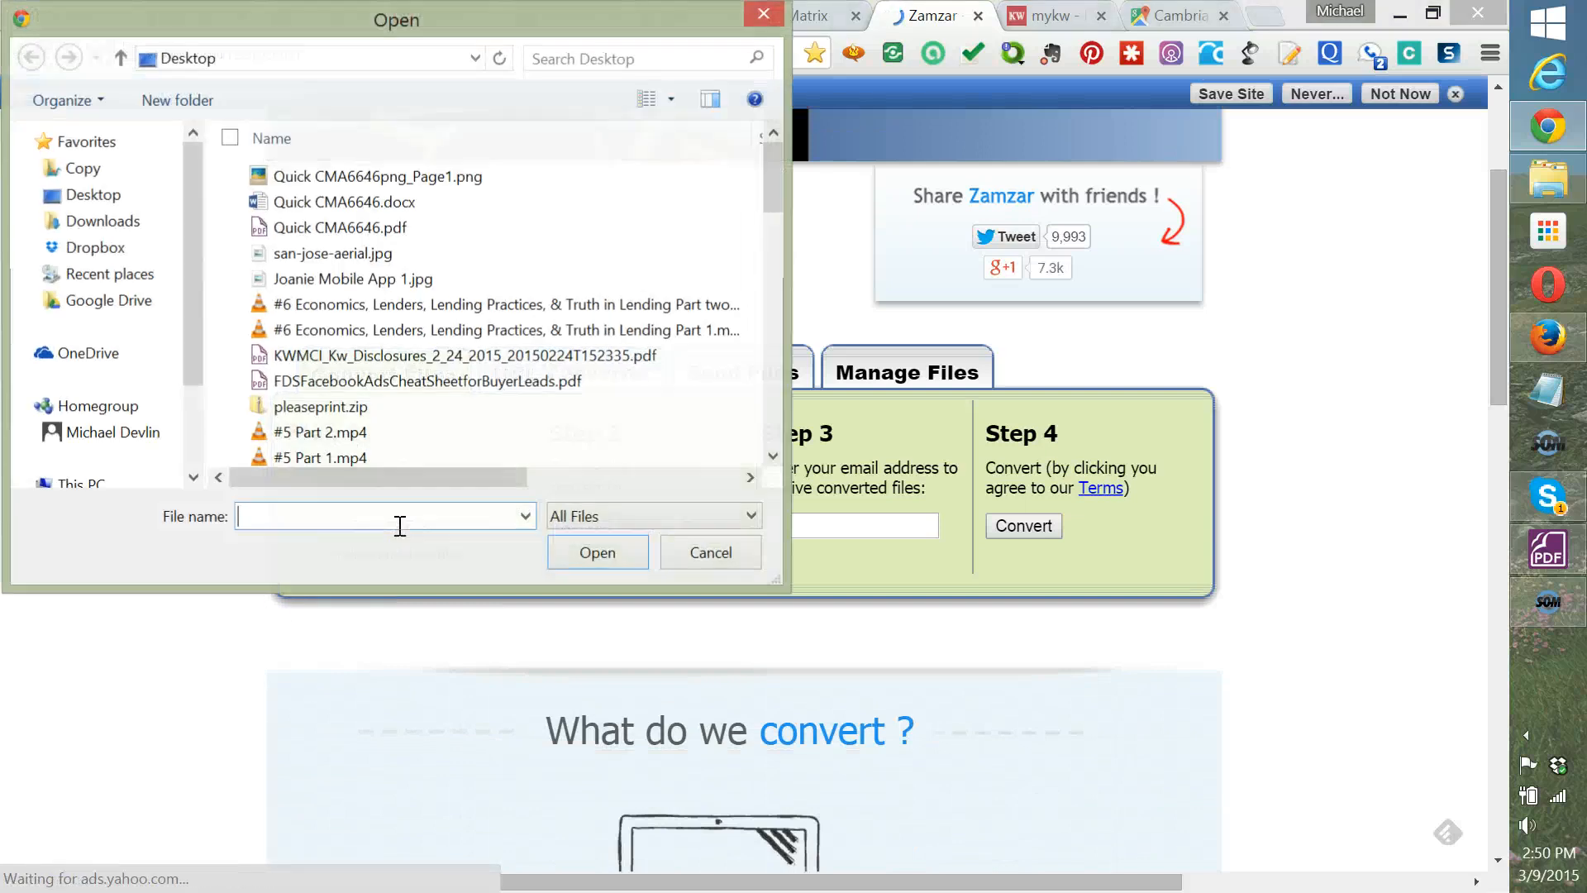
{"action": "left_click", "coordinate": [371, 207]}
{"action": "left_click", "coordinate": [364, 228]}
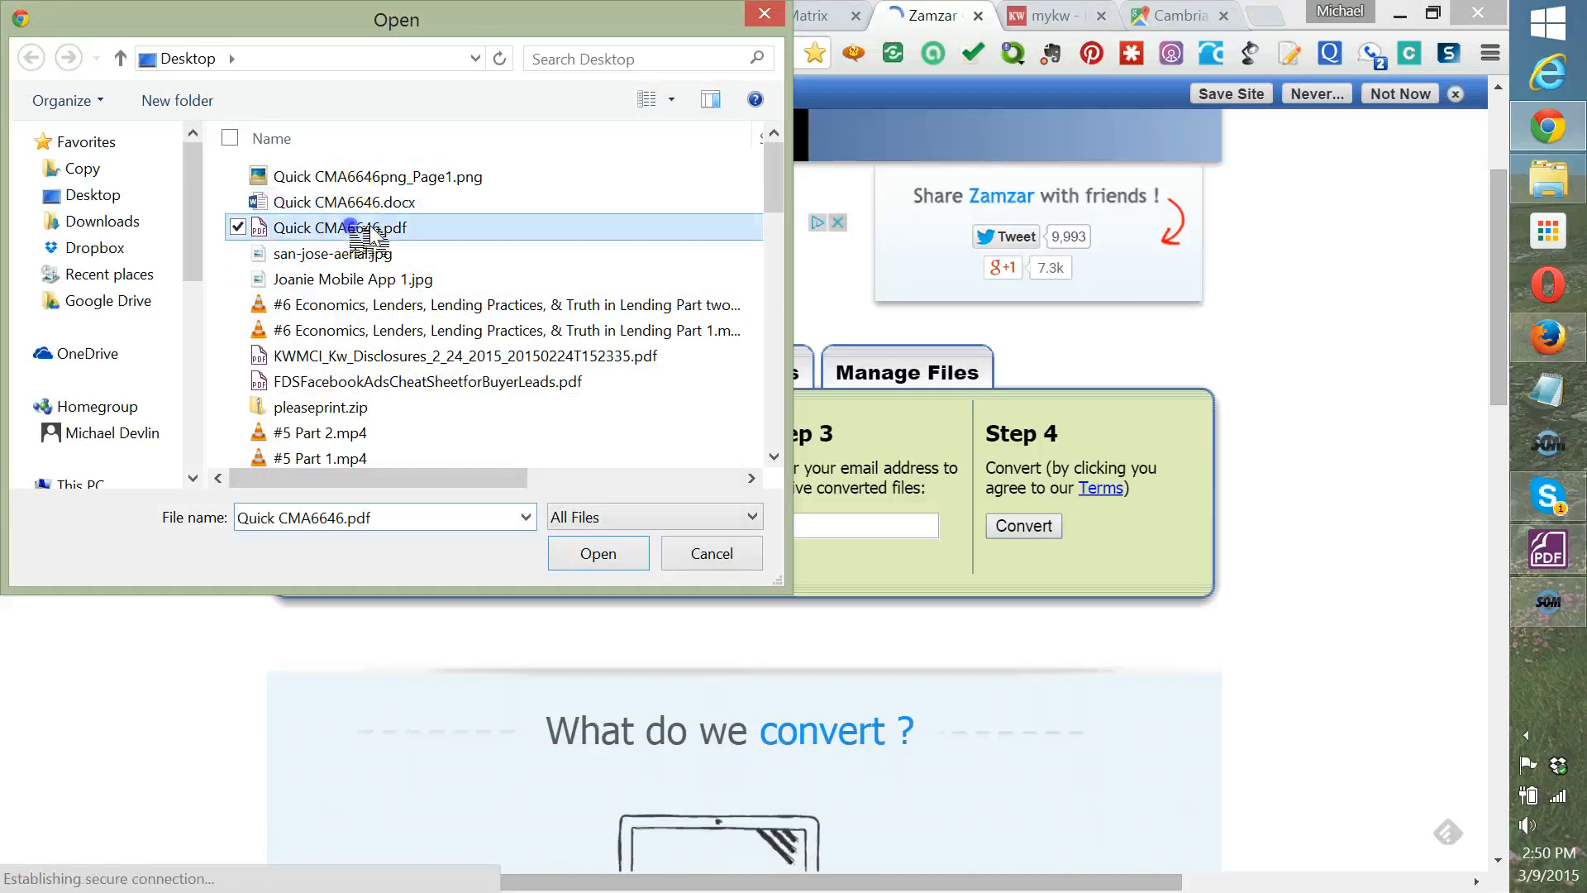
{"action": "left_click", "coordinate": [607, 554]}
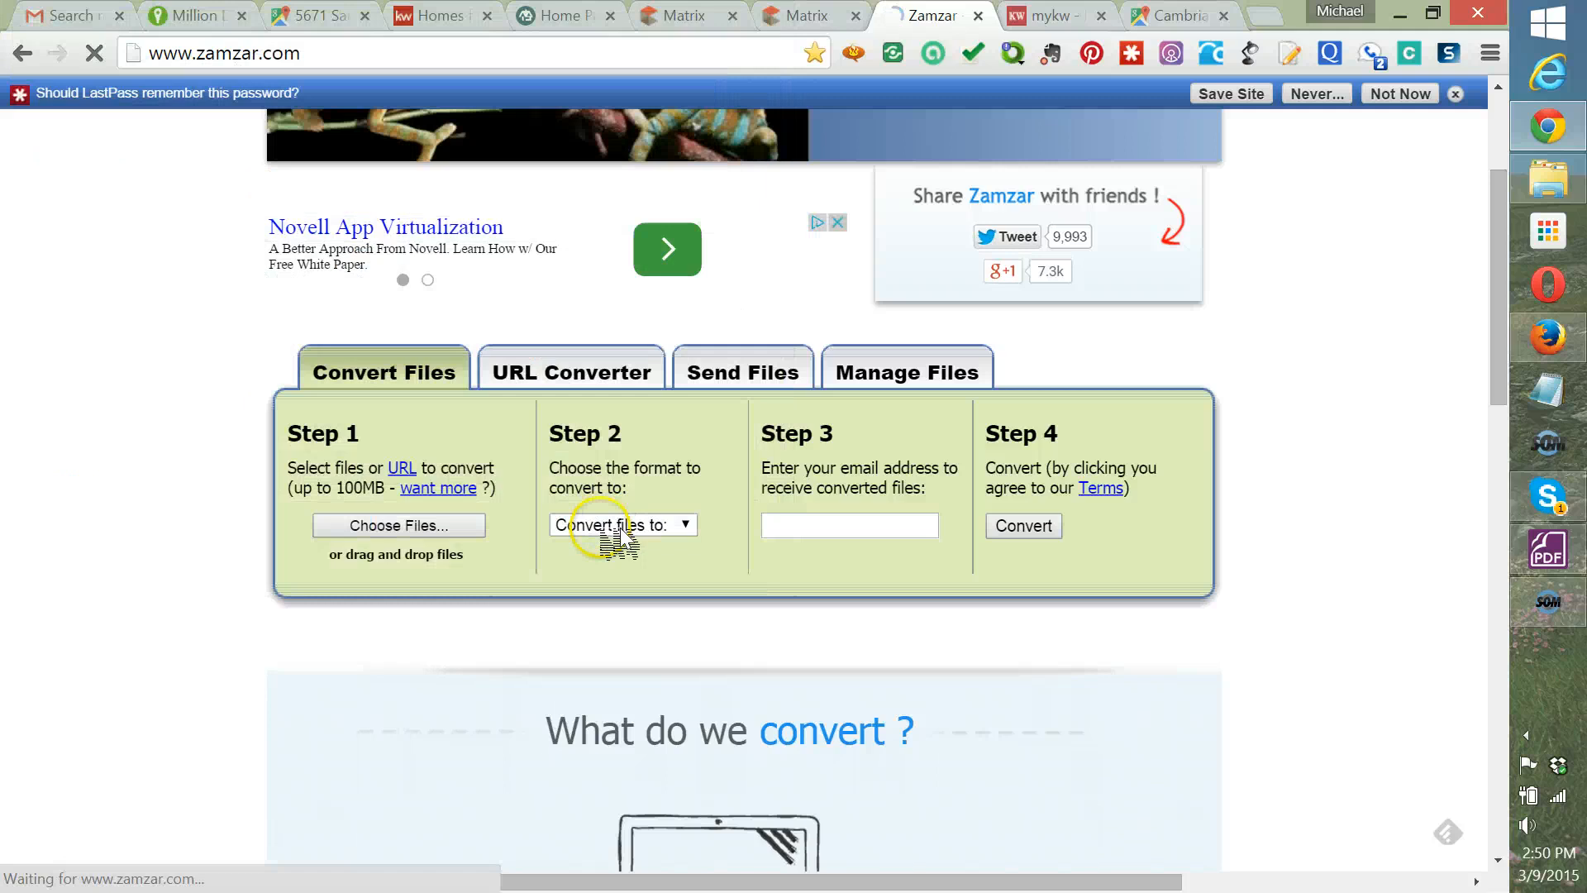
Choose jpg as the output format for the uploaded PDF.
{"action": "scroll", "coordinate": [620, 545], "scroll_direction": "down", "scroll_amount": 3}
{"action": "left_click", "coordinate": [624, 281]}
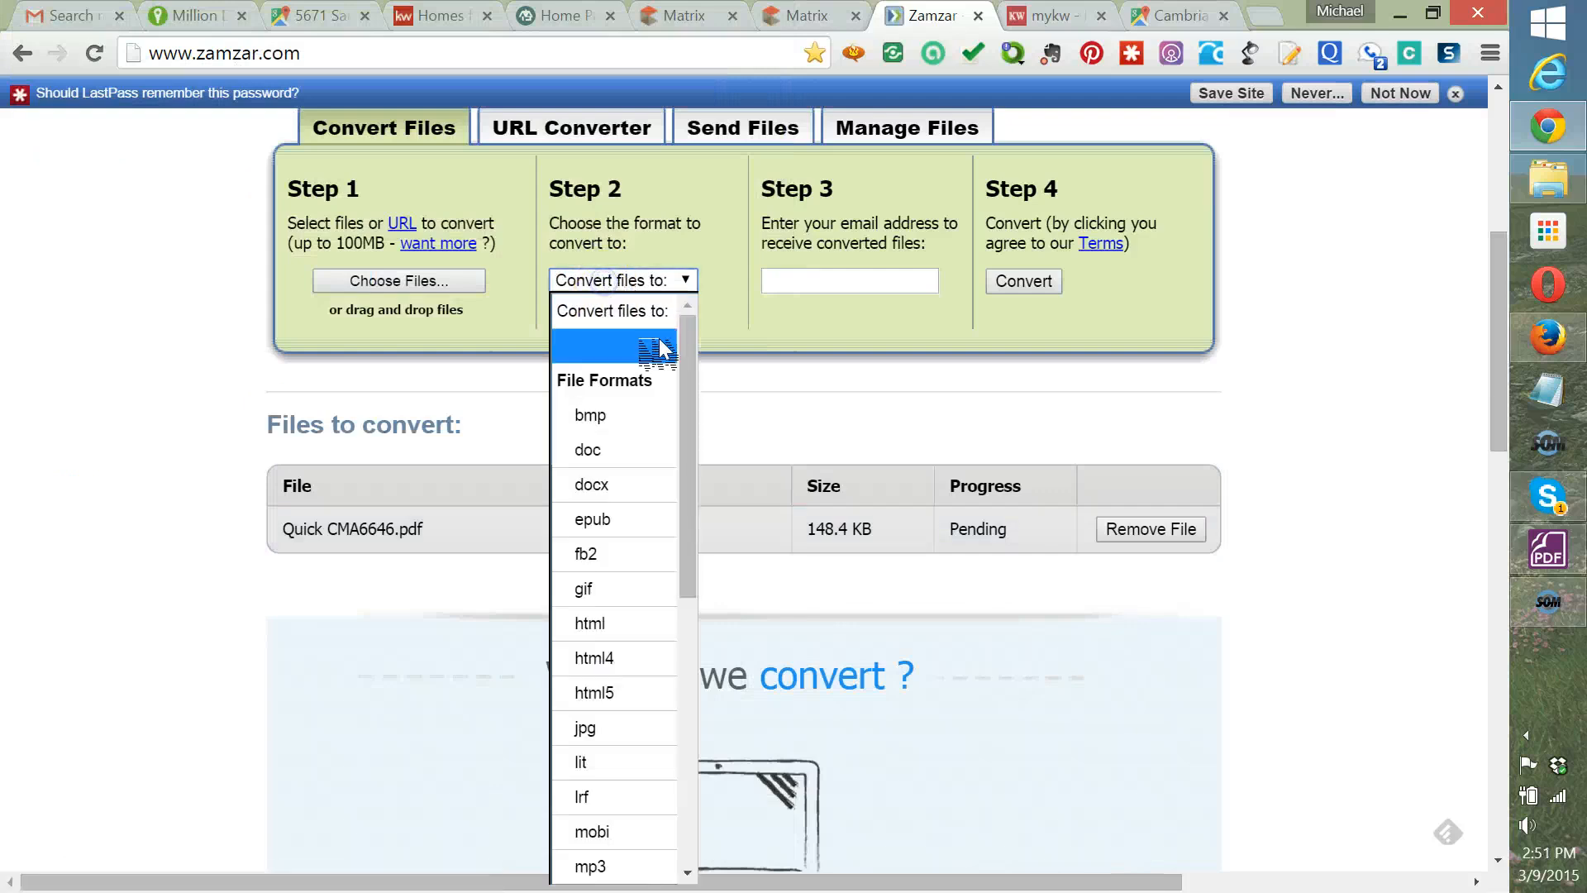
{"action": "left_click_drag", "start_coordinate": [683, 400], "coordinate": [727, 529]}
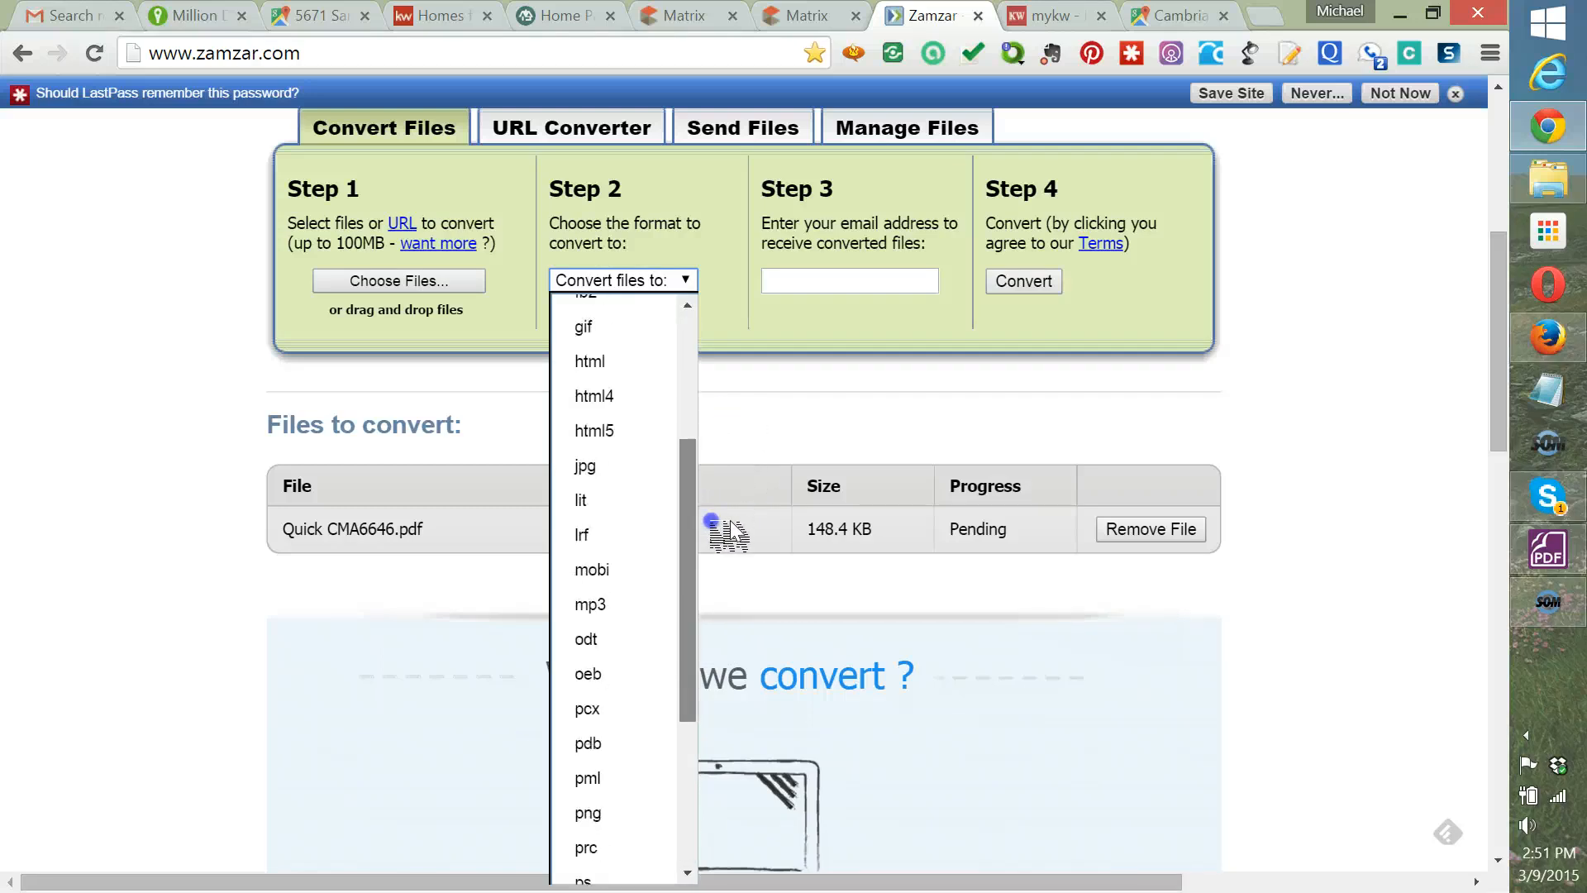
{"action": "left_click", "coordinate": [618, 476]}
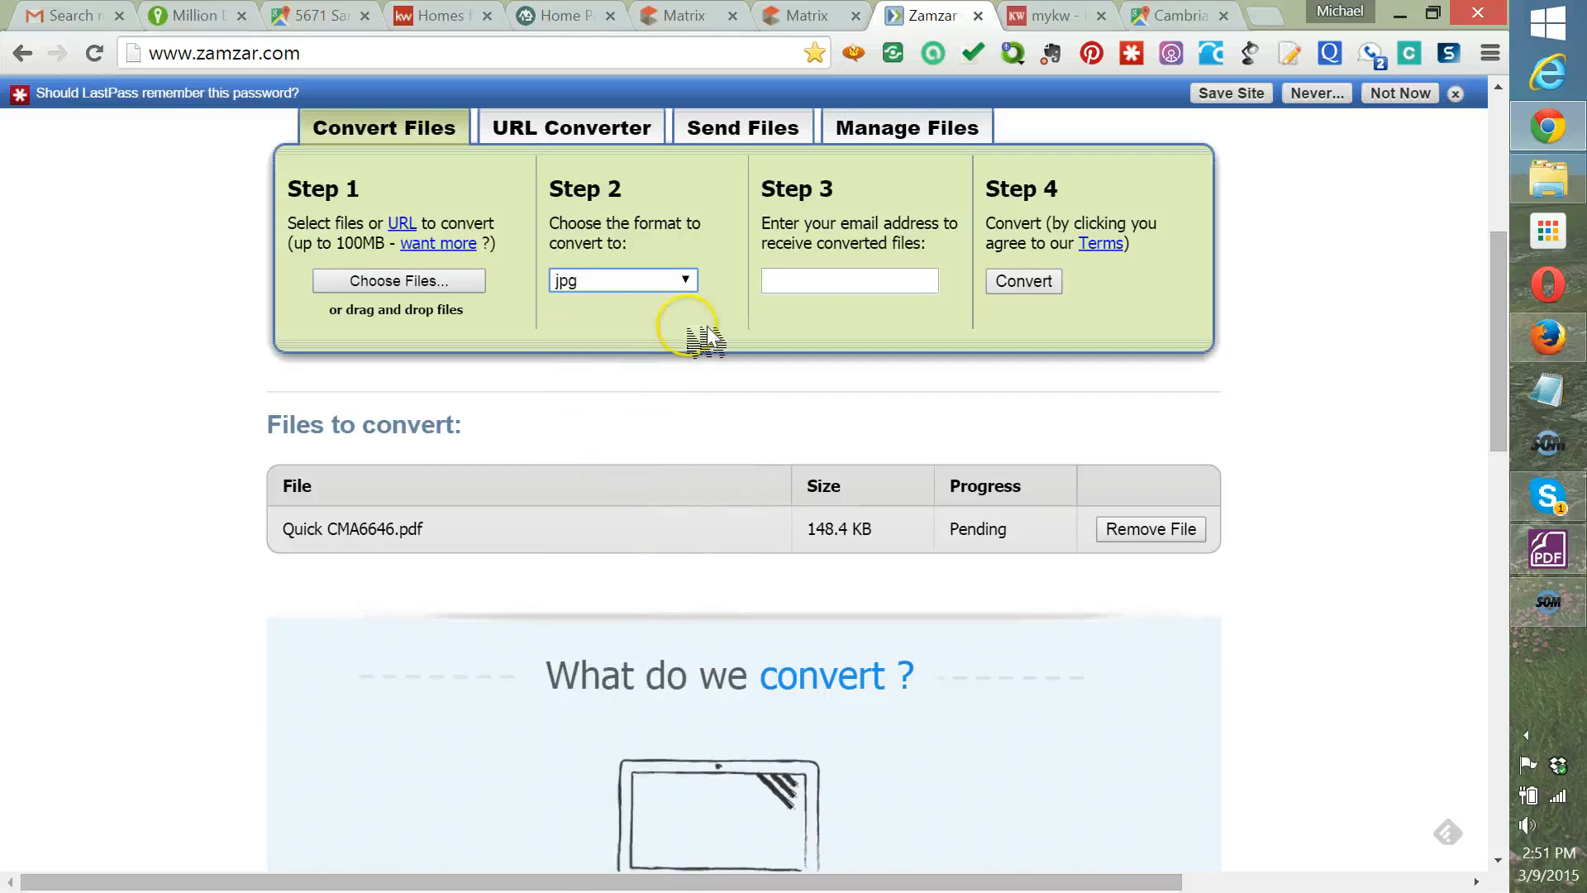
Set the output format to png, fill in the recipient e-mail address, and start the conversion.
{"action": "left_click", "coordinate": [698, 285]}
{"action": "left_click_drag", "start_coordinate": [721, 478], "coordinate": [698, 603]}
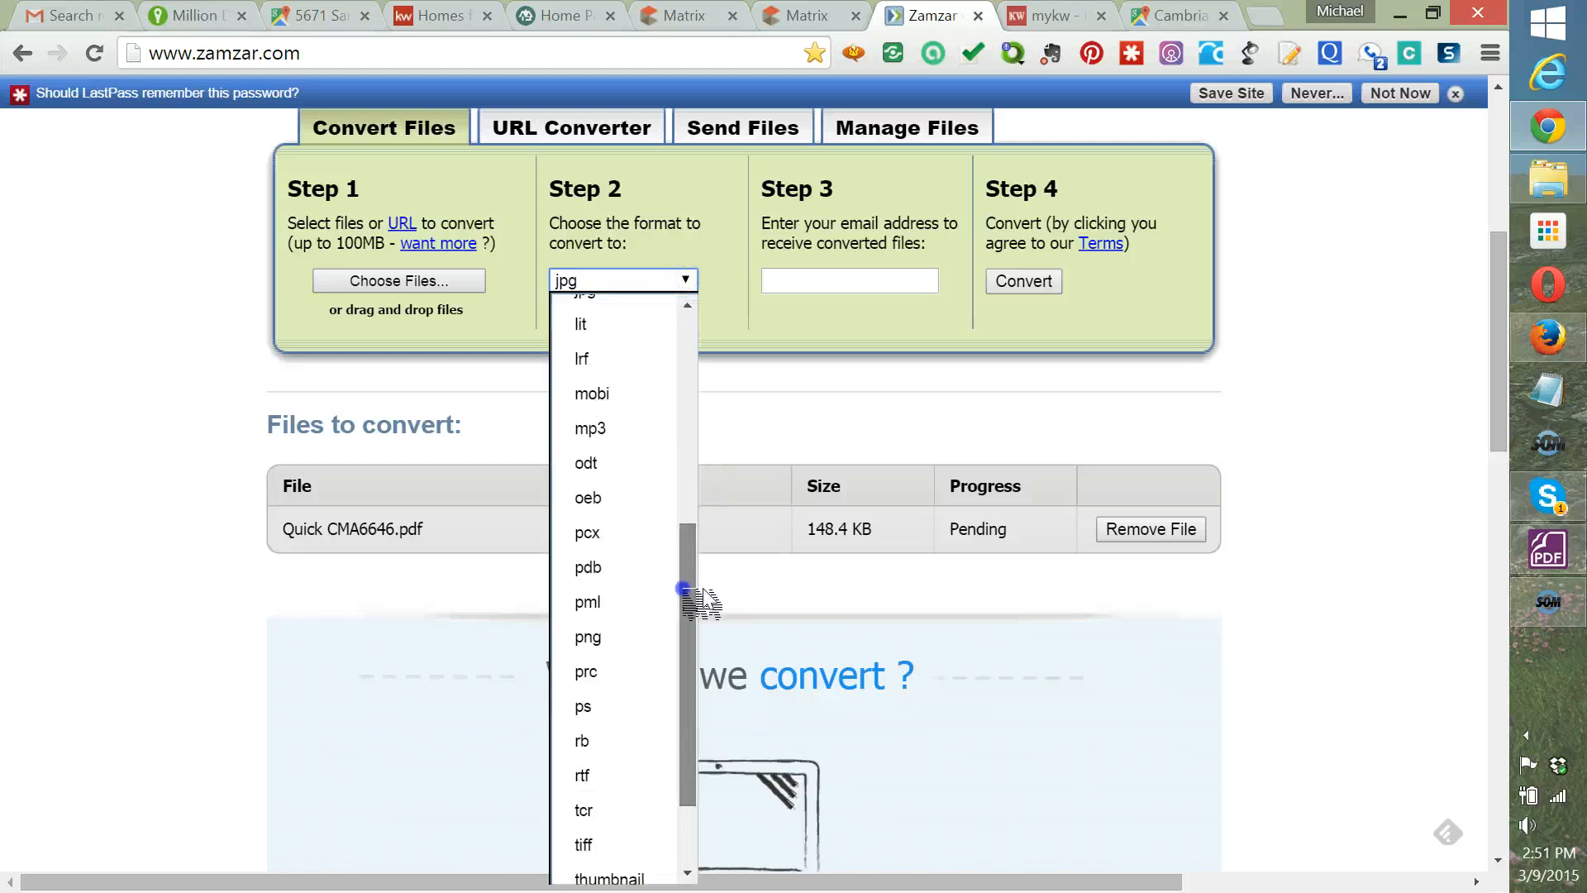
{"action": "left_click", "coordinate": [622, 649]}
{"action": "left_click", "coordinate": [864, 286]}
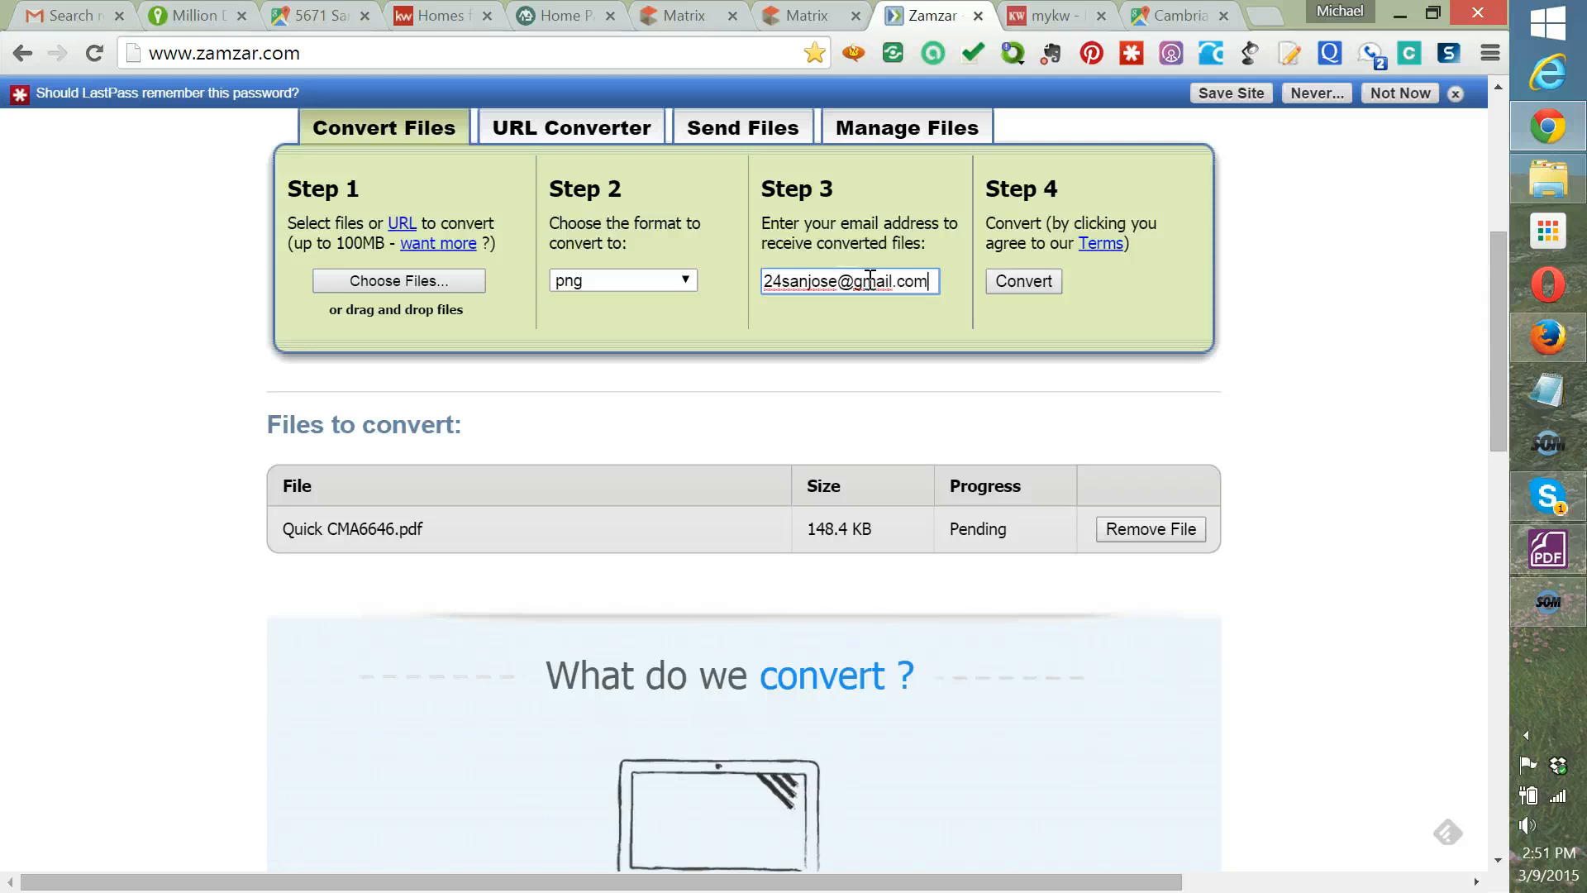
{"action": "left_click", "coordinate": [1043, 276]}
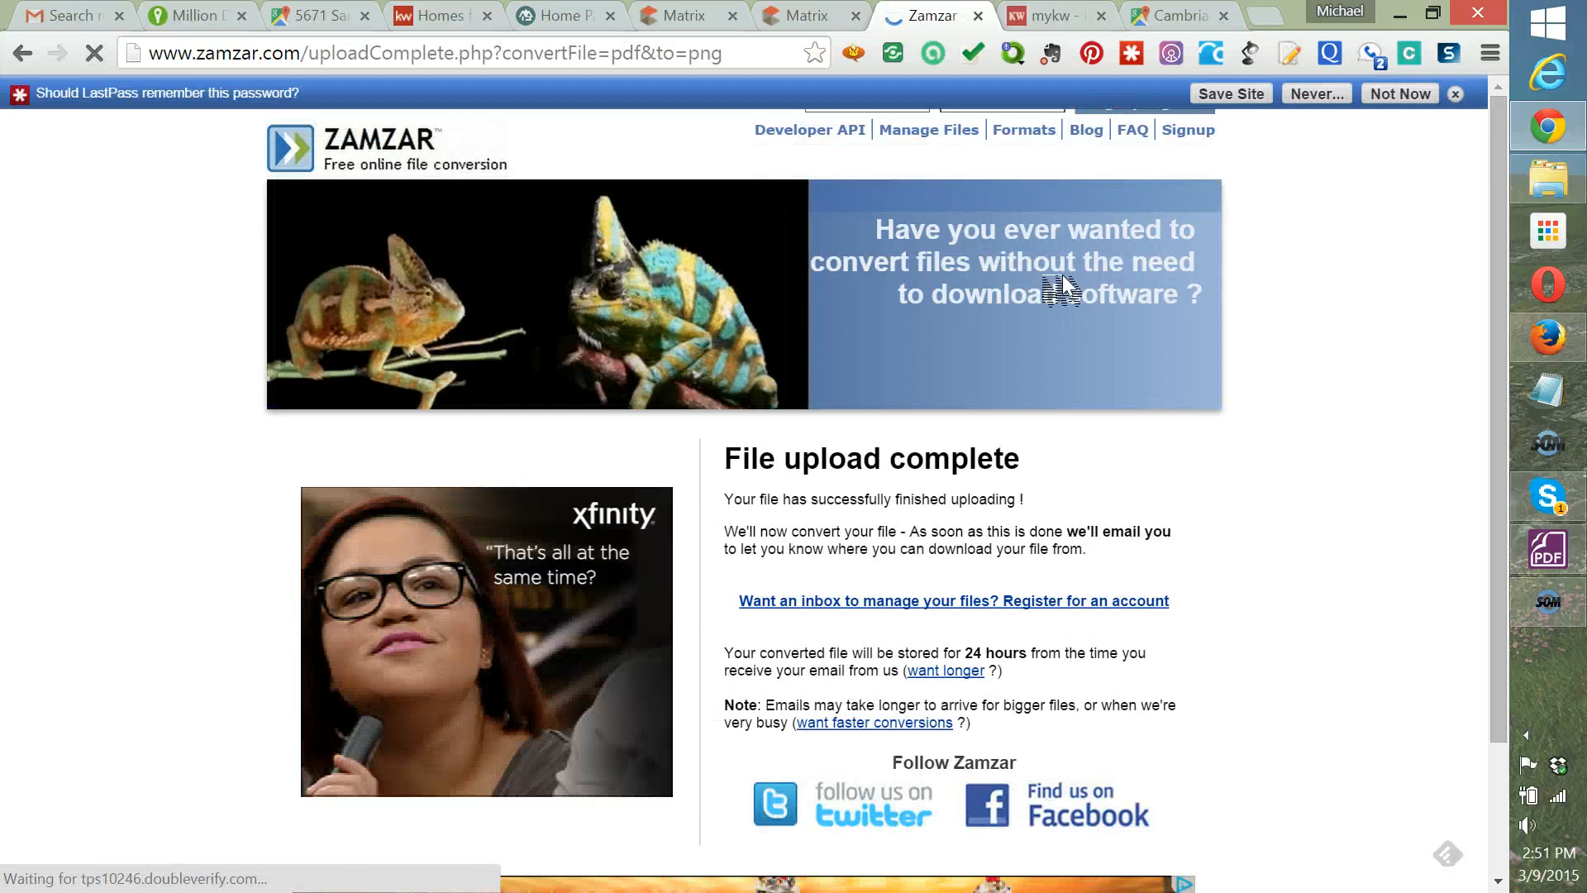
{"action": "scroll", "coordinate": [213, 397], "scroll_direction": "down", "scroll_amount": 3}
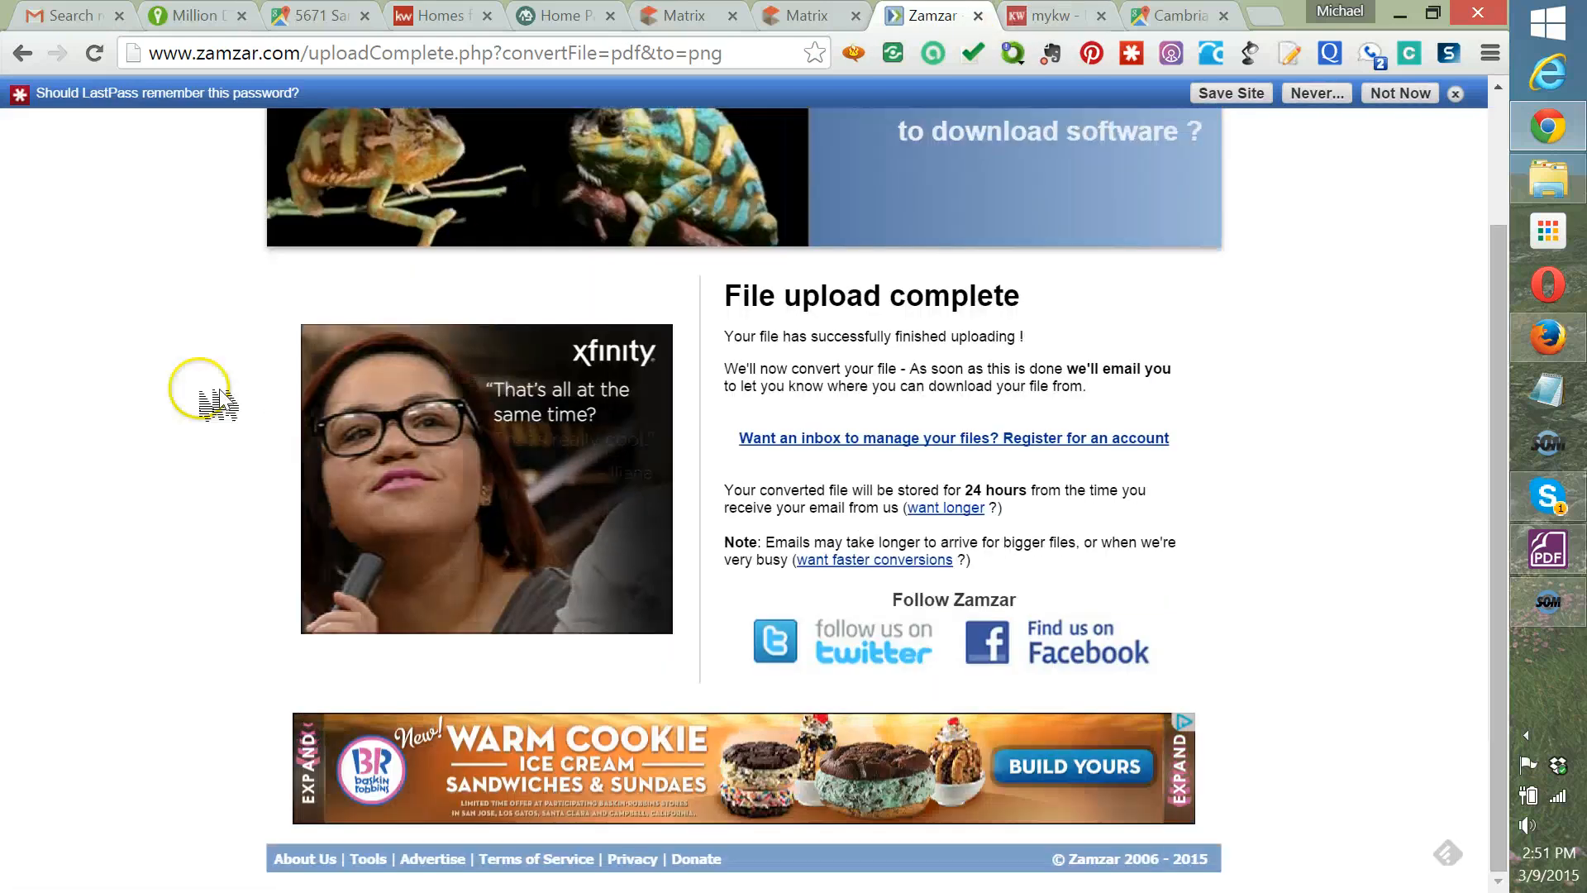
{"action": "scroll", "coordinate": [213, 397], "scroll_direction": "up", "scroll_amount": 3}
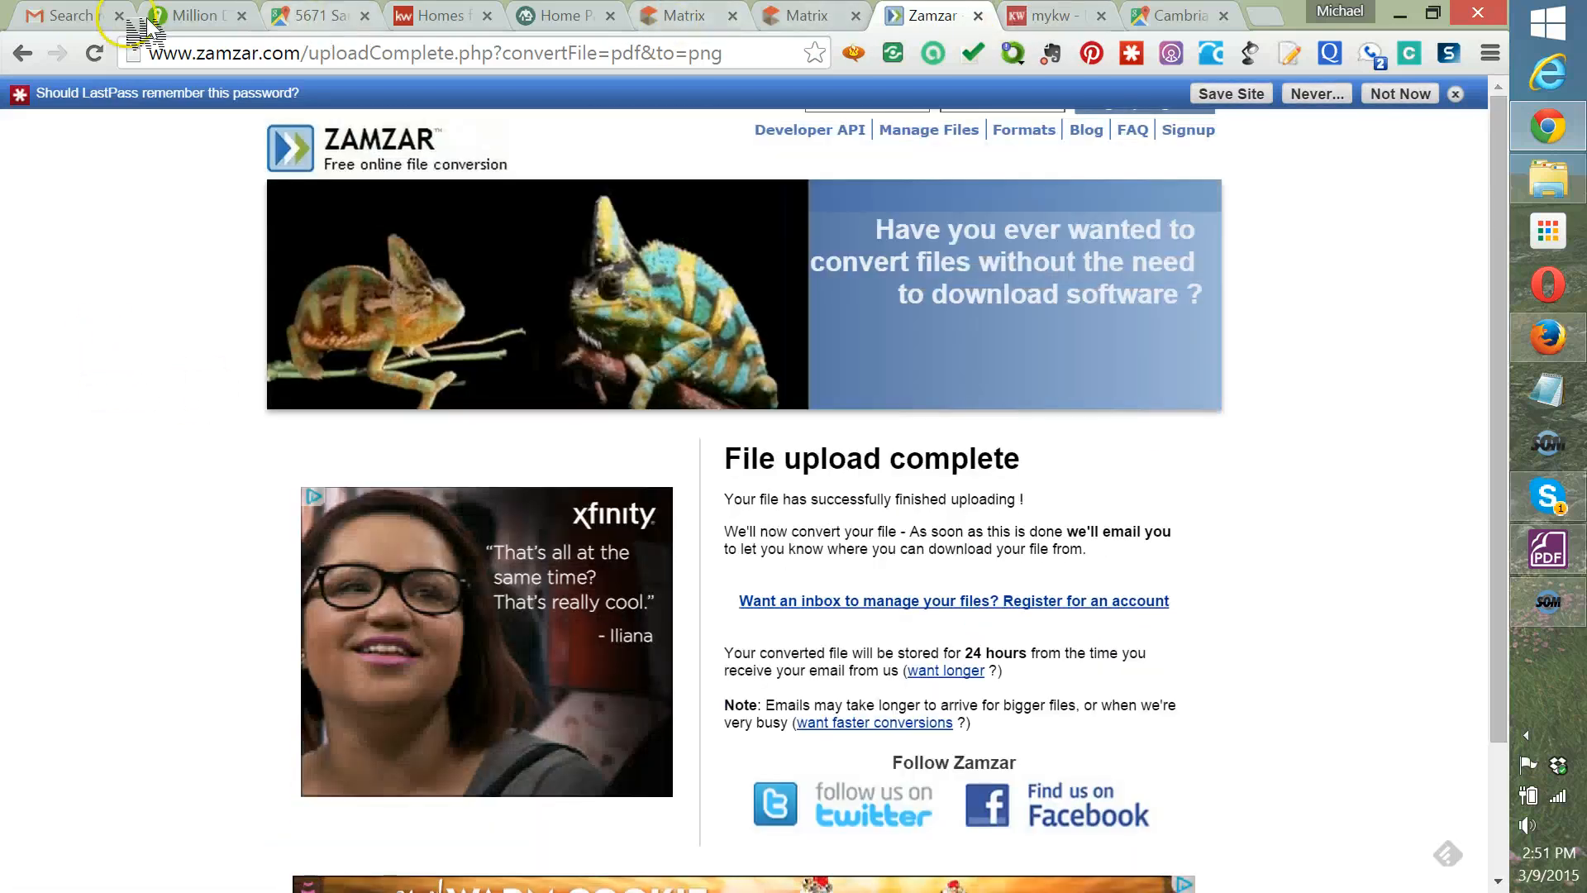
Open the Gmail inbox and look through the starred and unread messages for the conversion e-mail.
{"action": "left_click", "coordinate": [67, 14]}
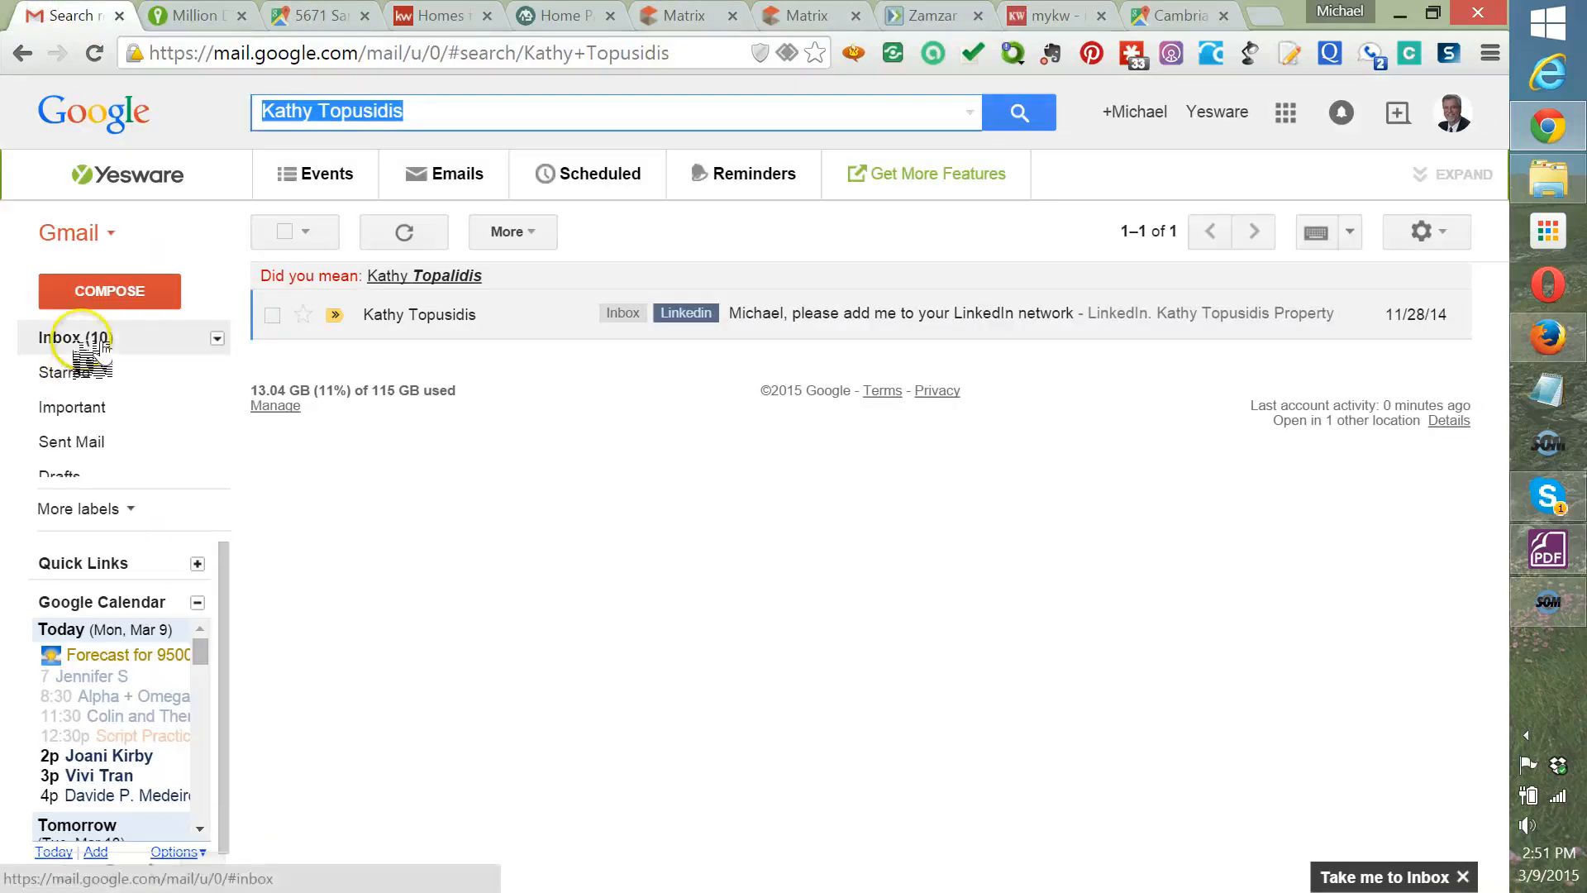
{"action": "left_click", "coordinate": [95, 339]}
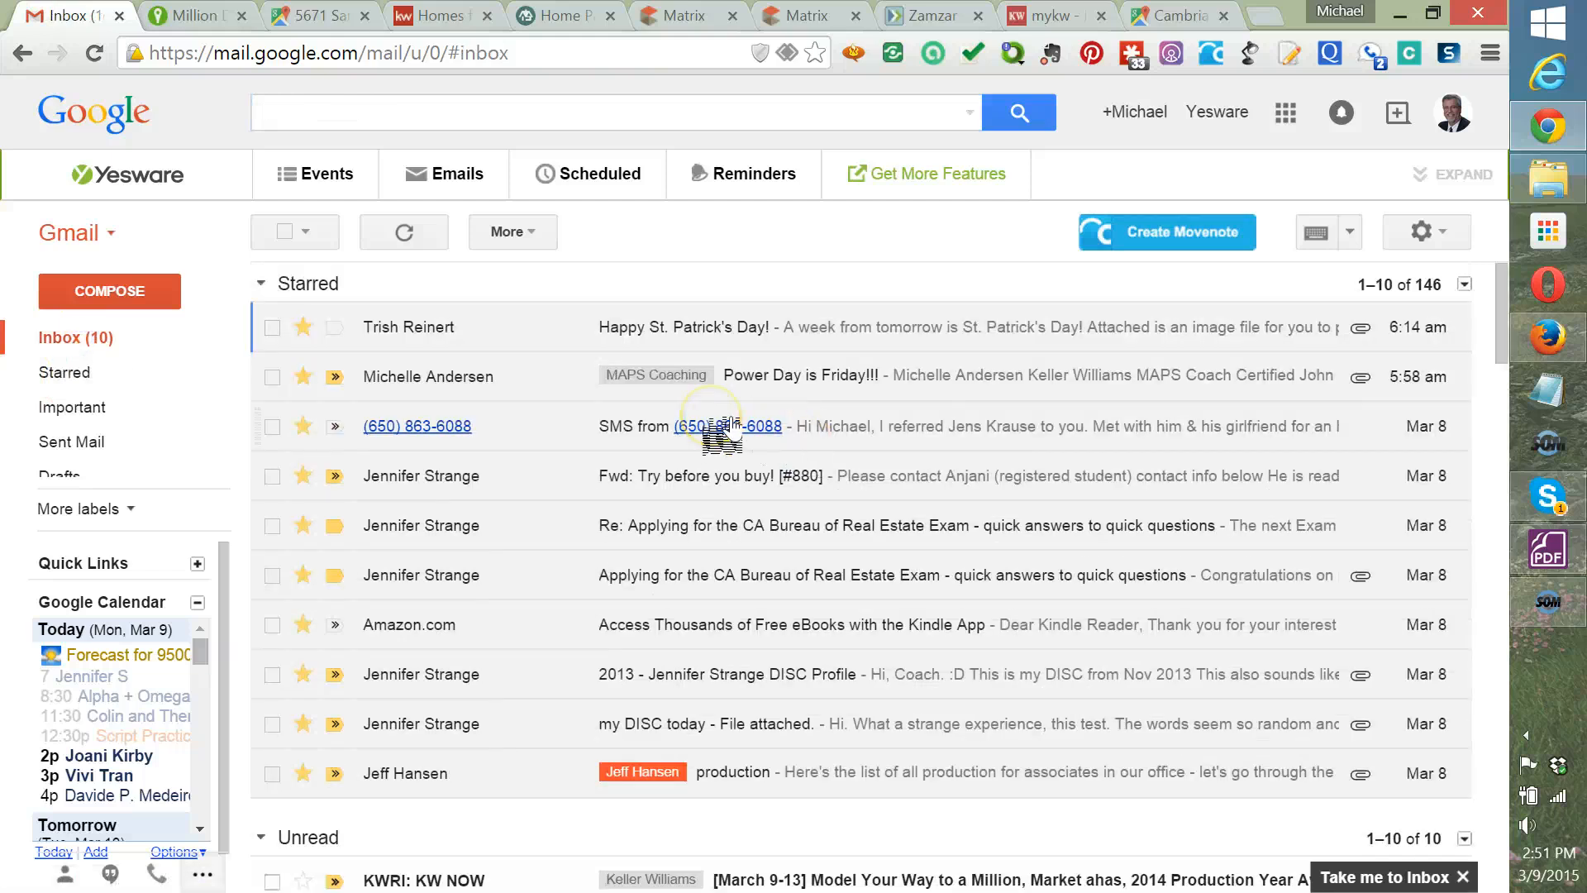
{"action": "scroll", "coordinate": [730, 425], "scroll_direction": "down", "scroll_amount": 3}
{"action": "scroll", "coordinate": [725, 430], "scroll_direction": "up", "scroll_amount": 2}
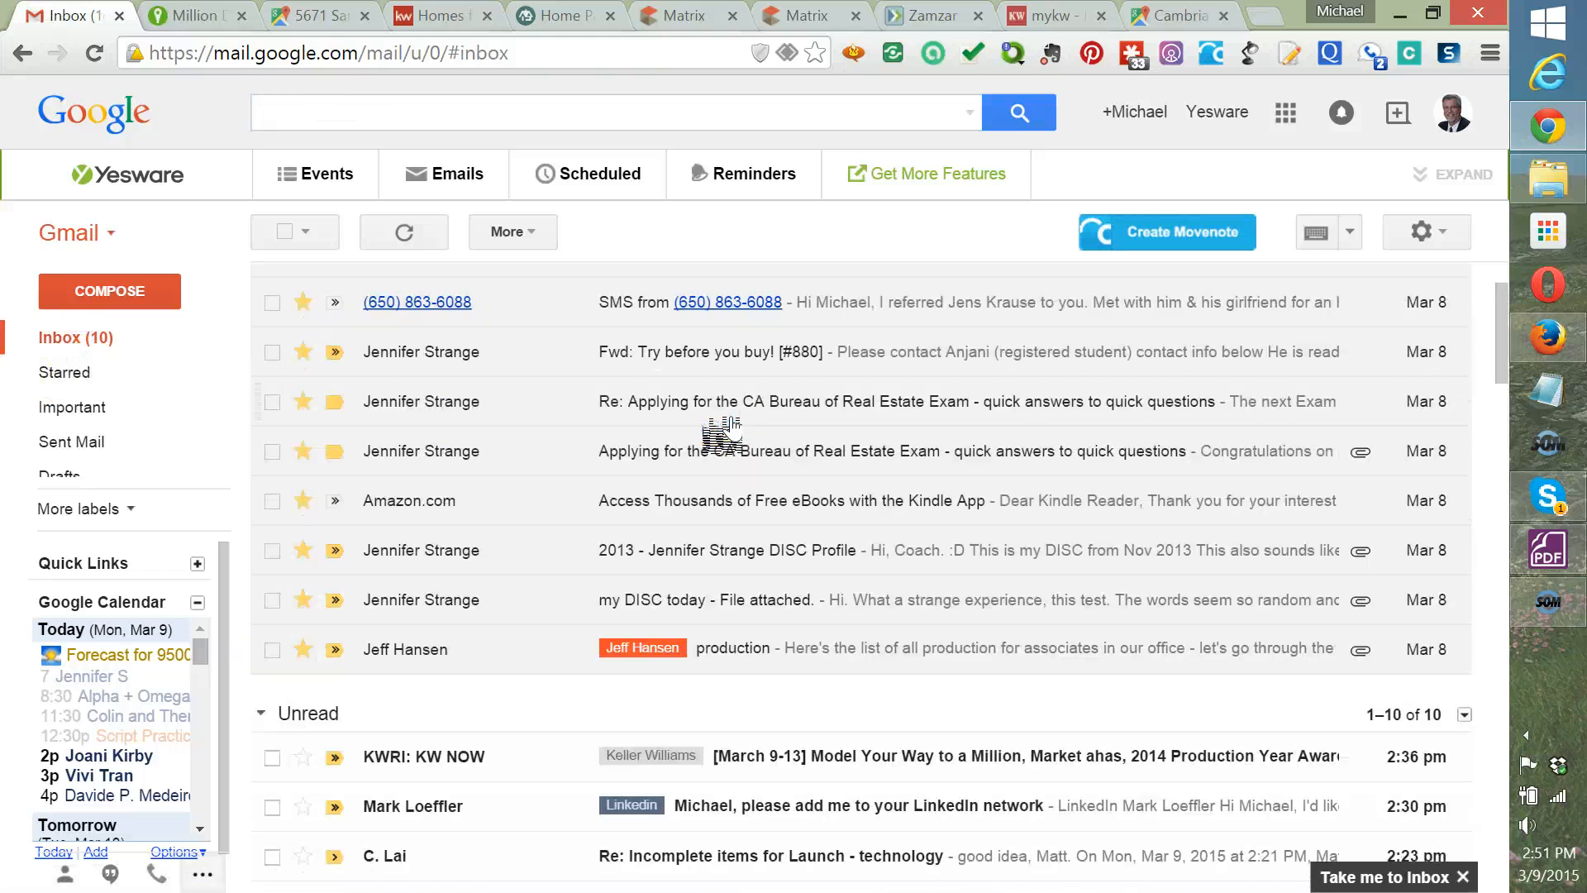
{"action": "scroll", "coordinate": [731, 430], "scroll_direction": "up", "scroll_amount": 2}
{"action": "scroll", "coordinate": [731, 426], "scroll_direction": "down", "scroll_amount": 3}
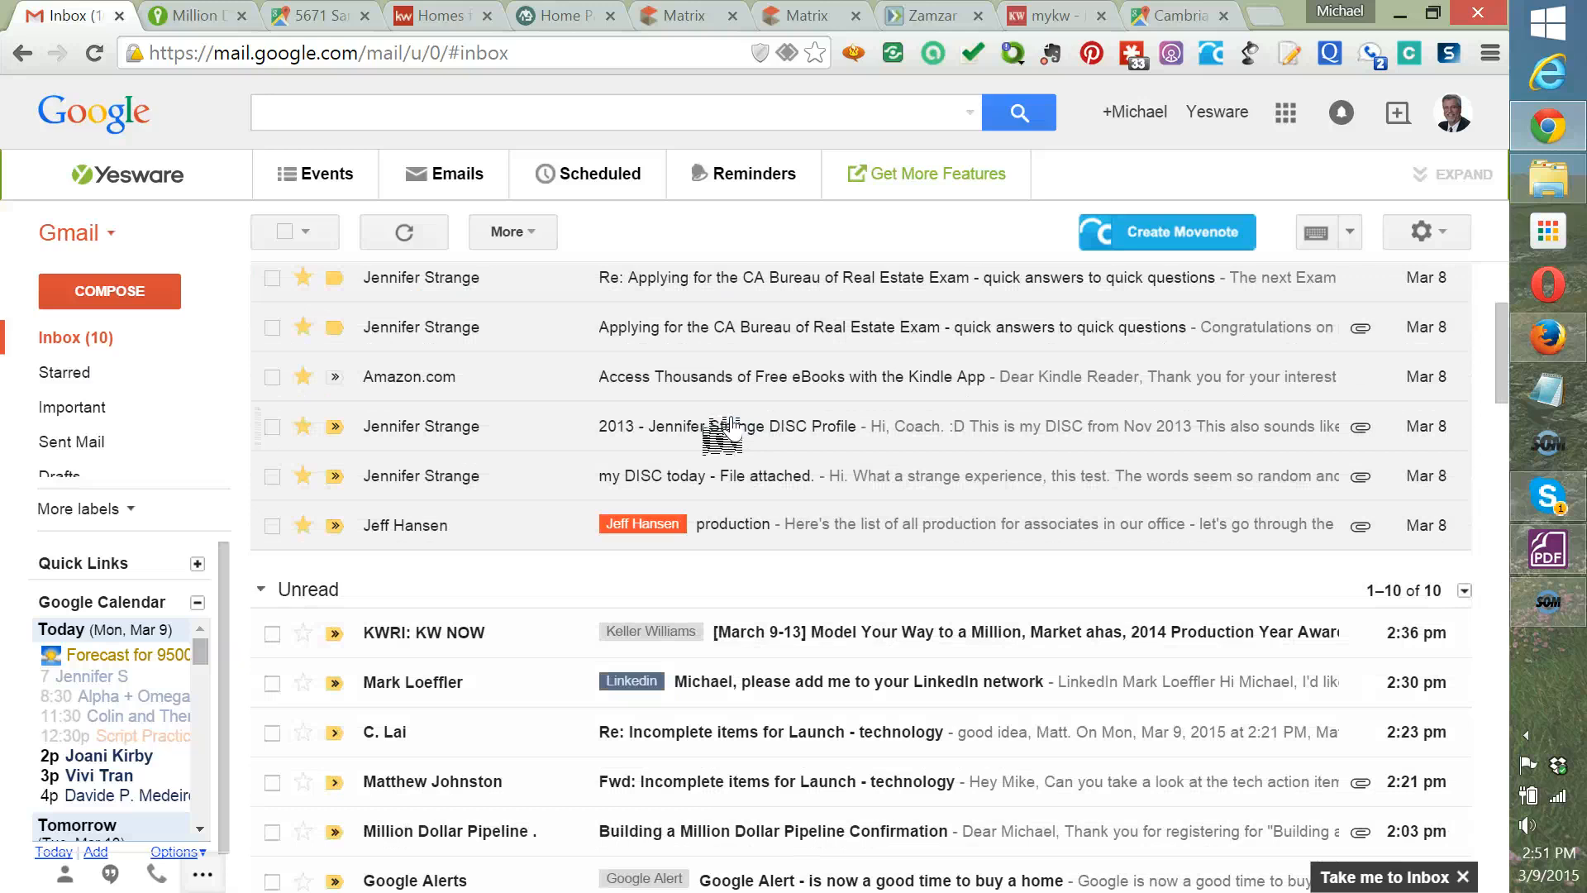
{"action": "scroll", "coordinate": [726, 430], "scroll_direction": "up", "scroll_amount": 4}
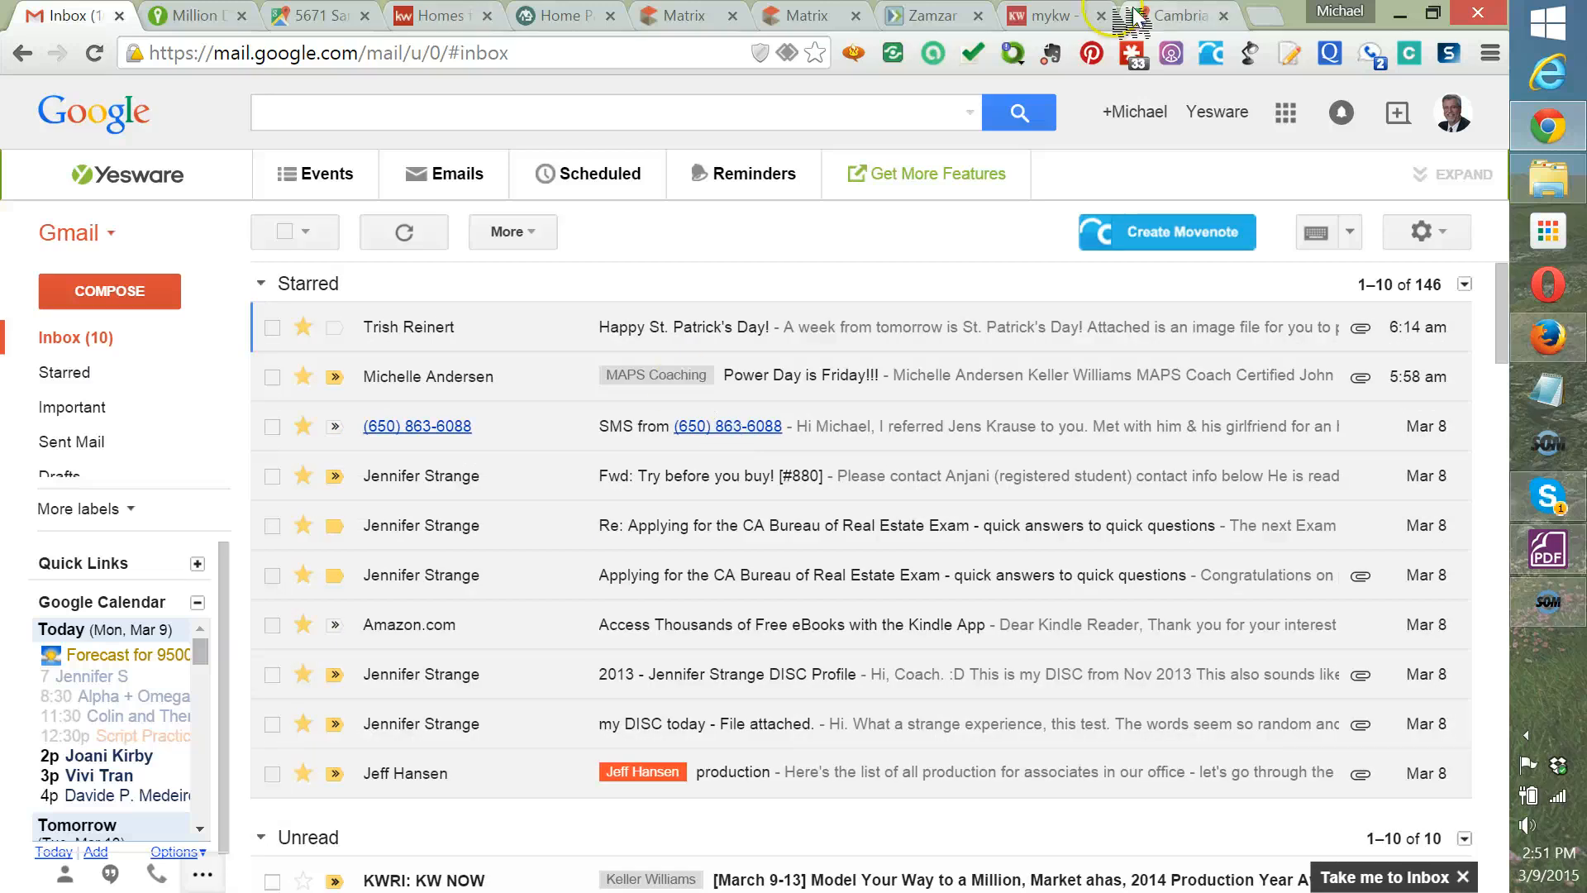
From the myKW control panel, open the eEdge marketing design library and browse the flyer designs for marketing listings.
{"action": "left_click", "coordinate": [1058, 18]}
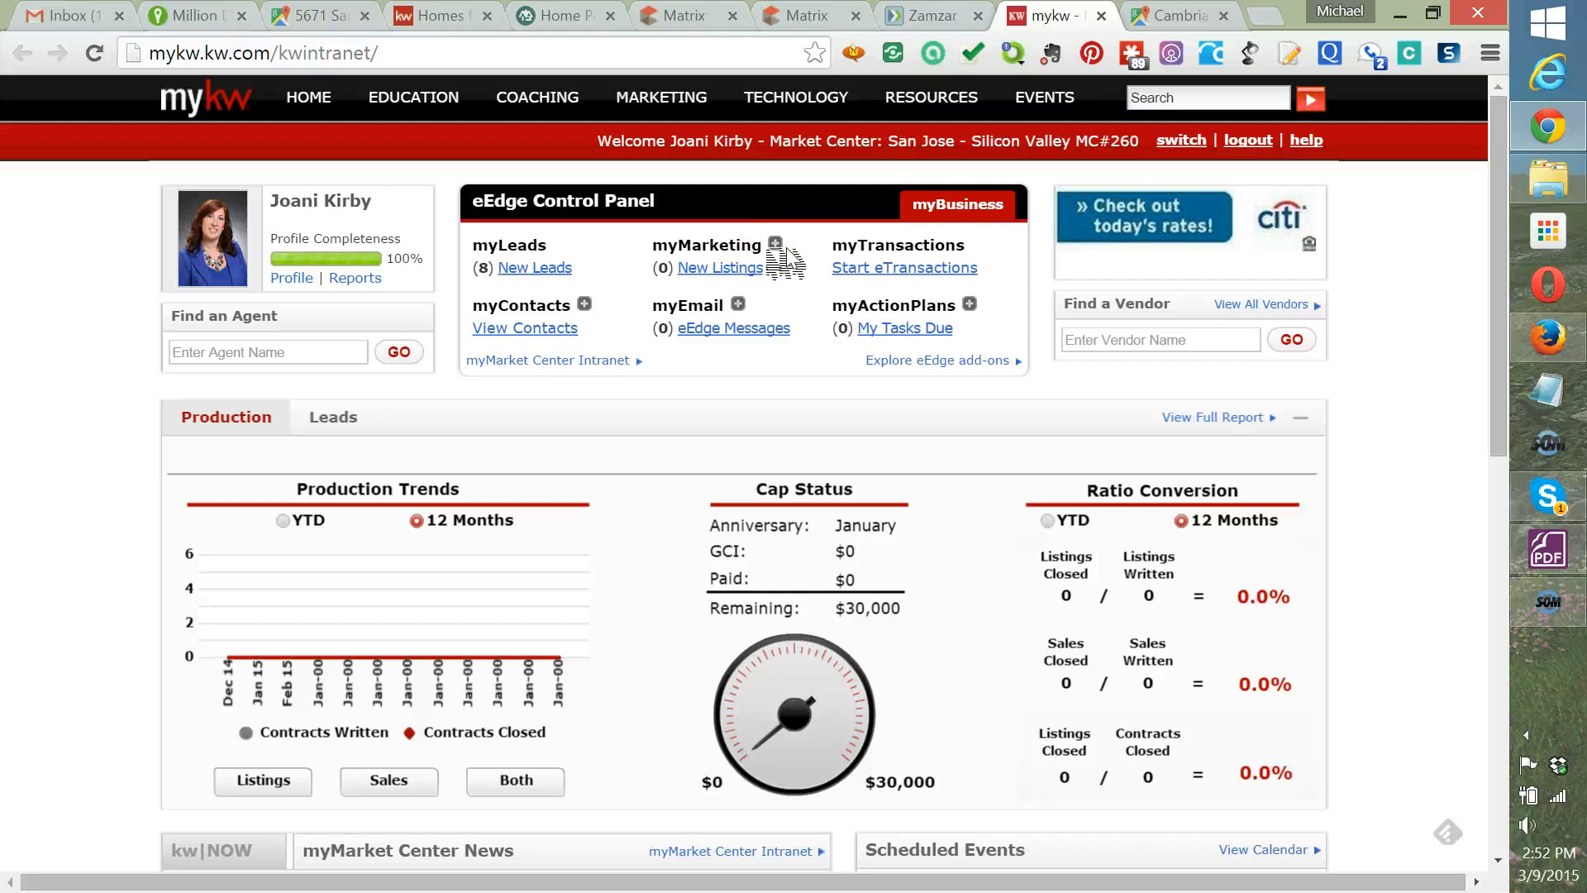
{"action": "left_click", "coordinate": [776, 242]}
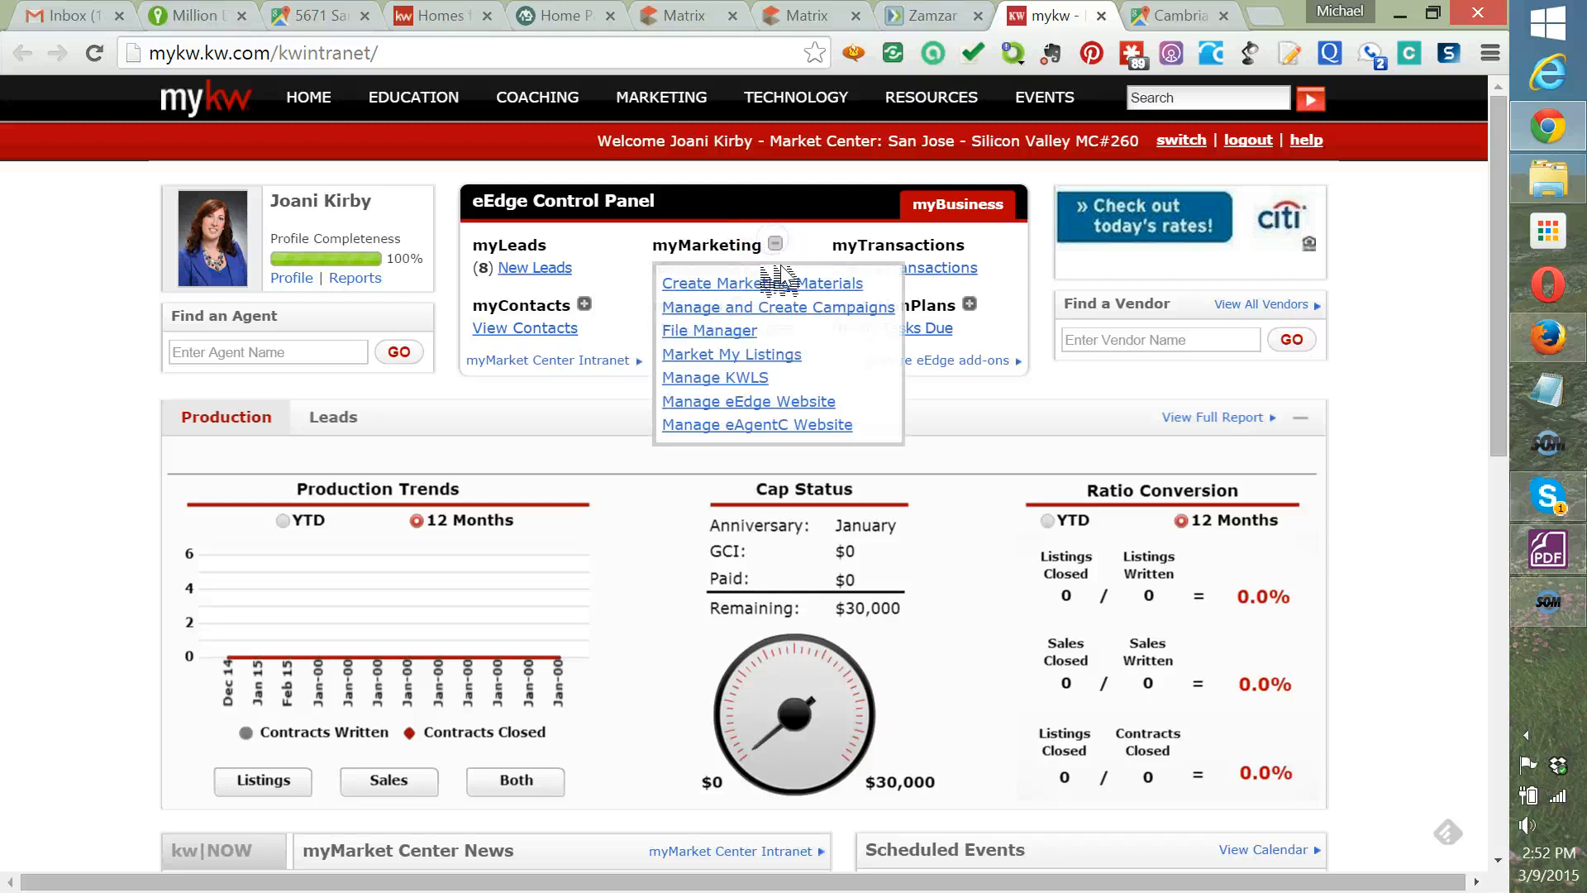
{"action": "left_click", "coordinate": [767, 303]}
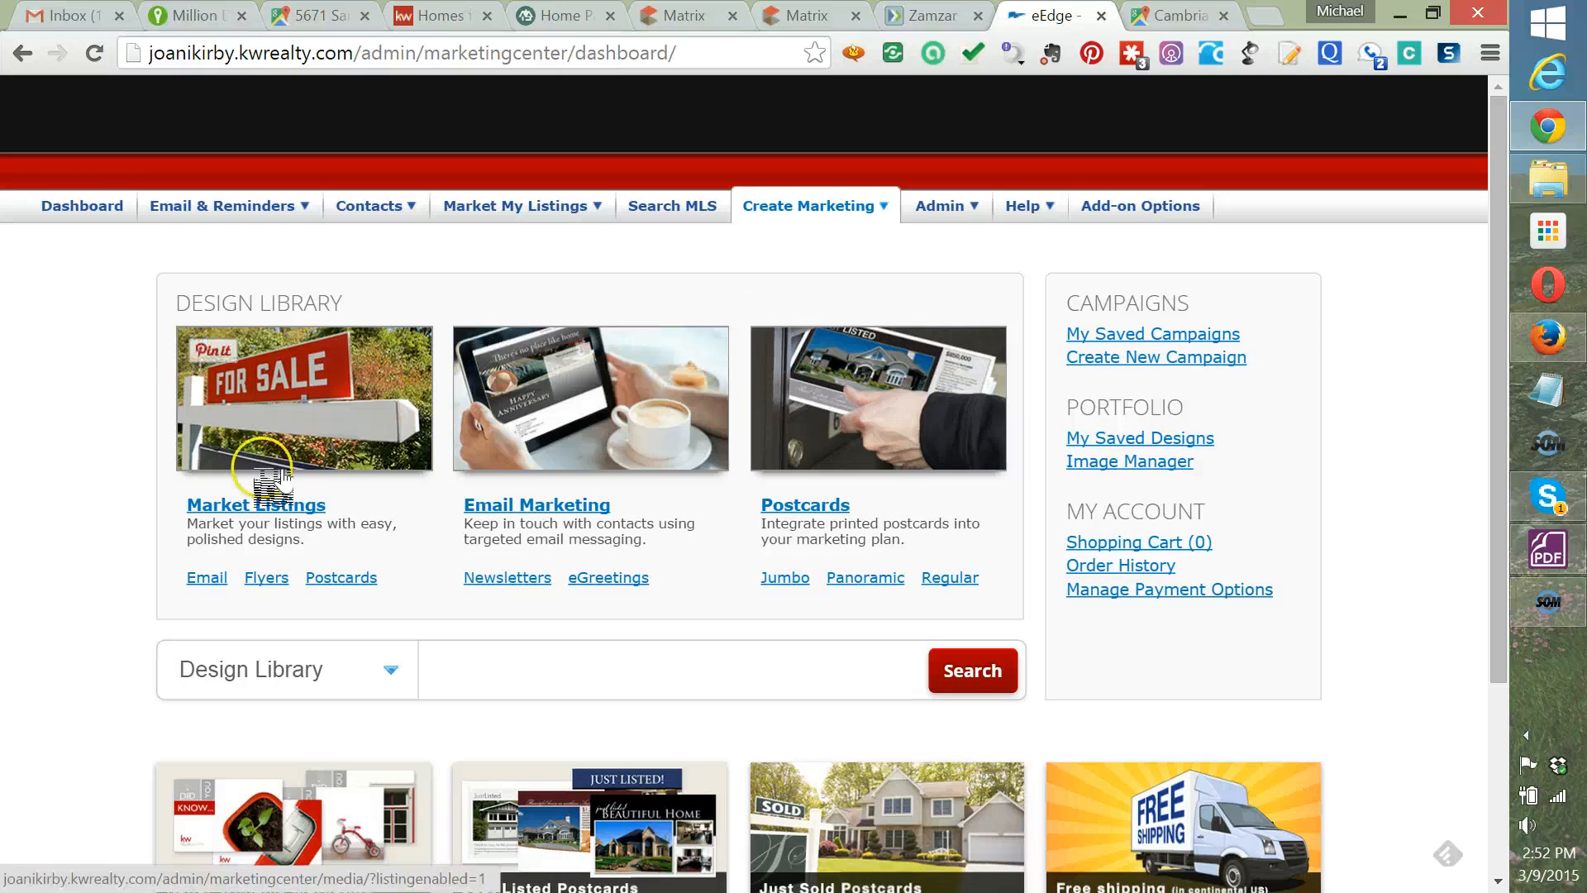
{"action": "left_click", "coordinate": [281, 578]}
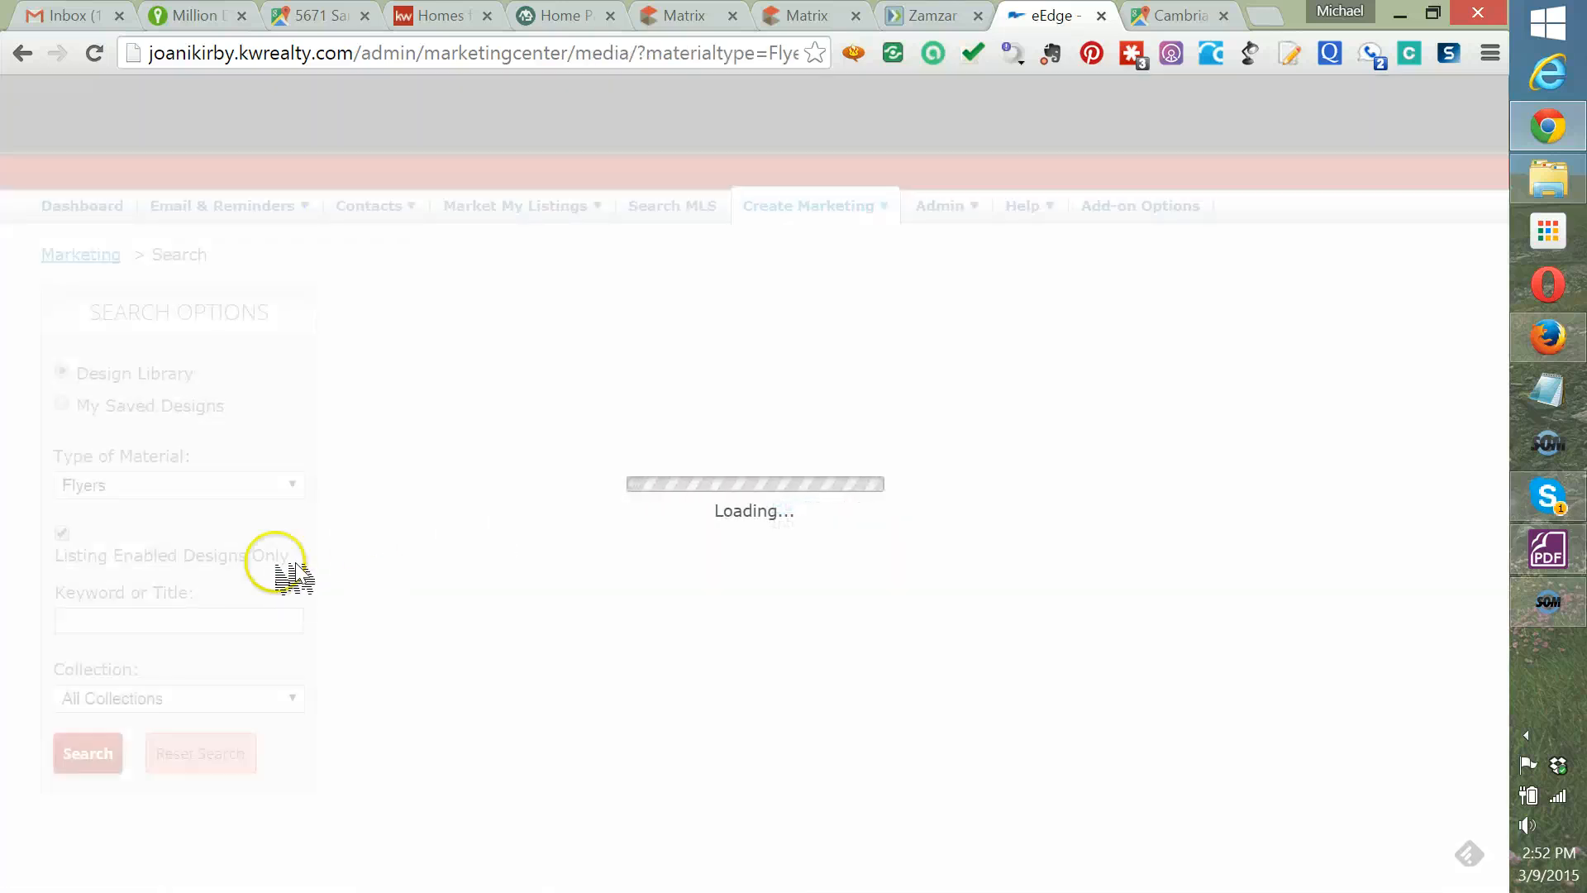
{"action": "scroll", "coordinate": [1339, 461], "scroll_direction": "down", "scroll_amount": 10}
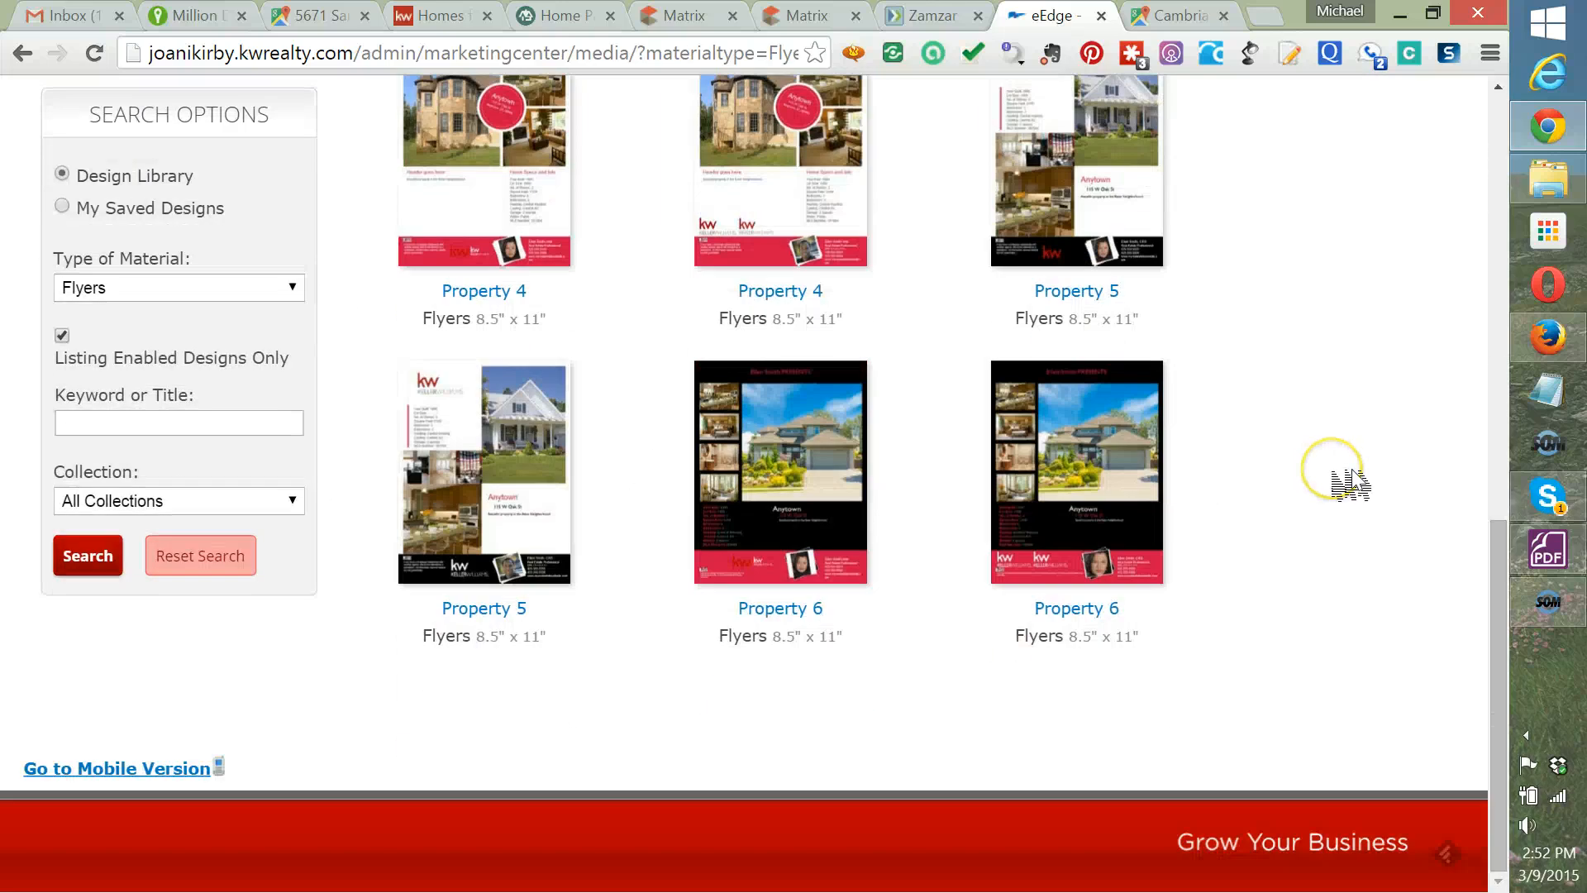
{"action": "scroll", "coordinate": [1350, 485], "scroll_direction": "up", "scroll_amount": 10}
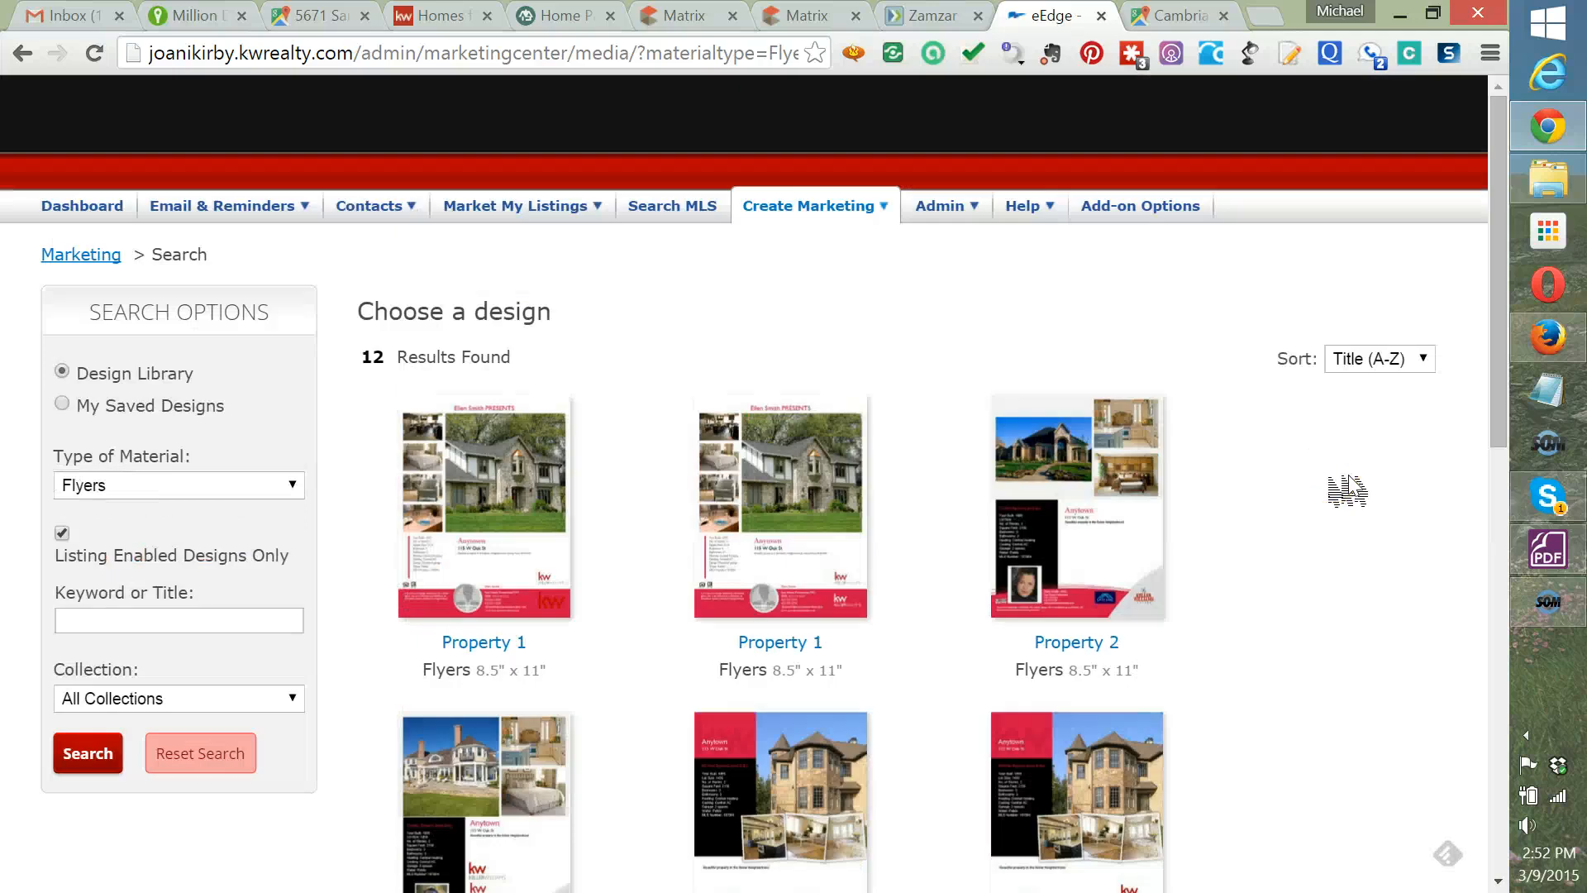
{"action": "left_click", "coordinate": [1345, 469]}
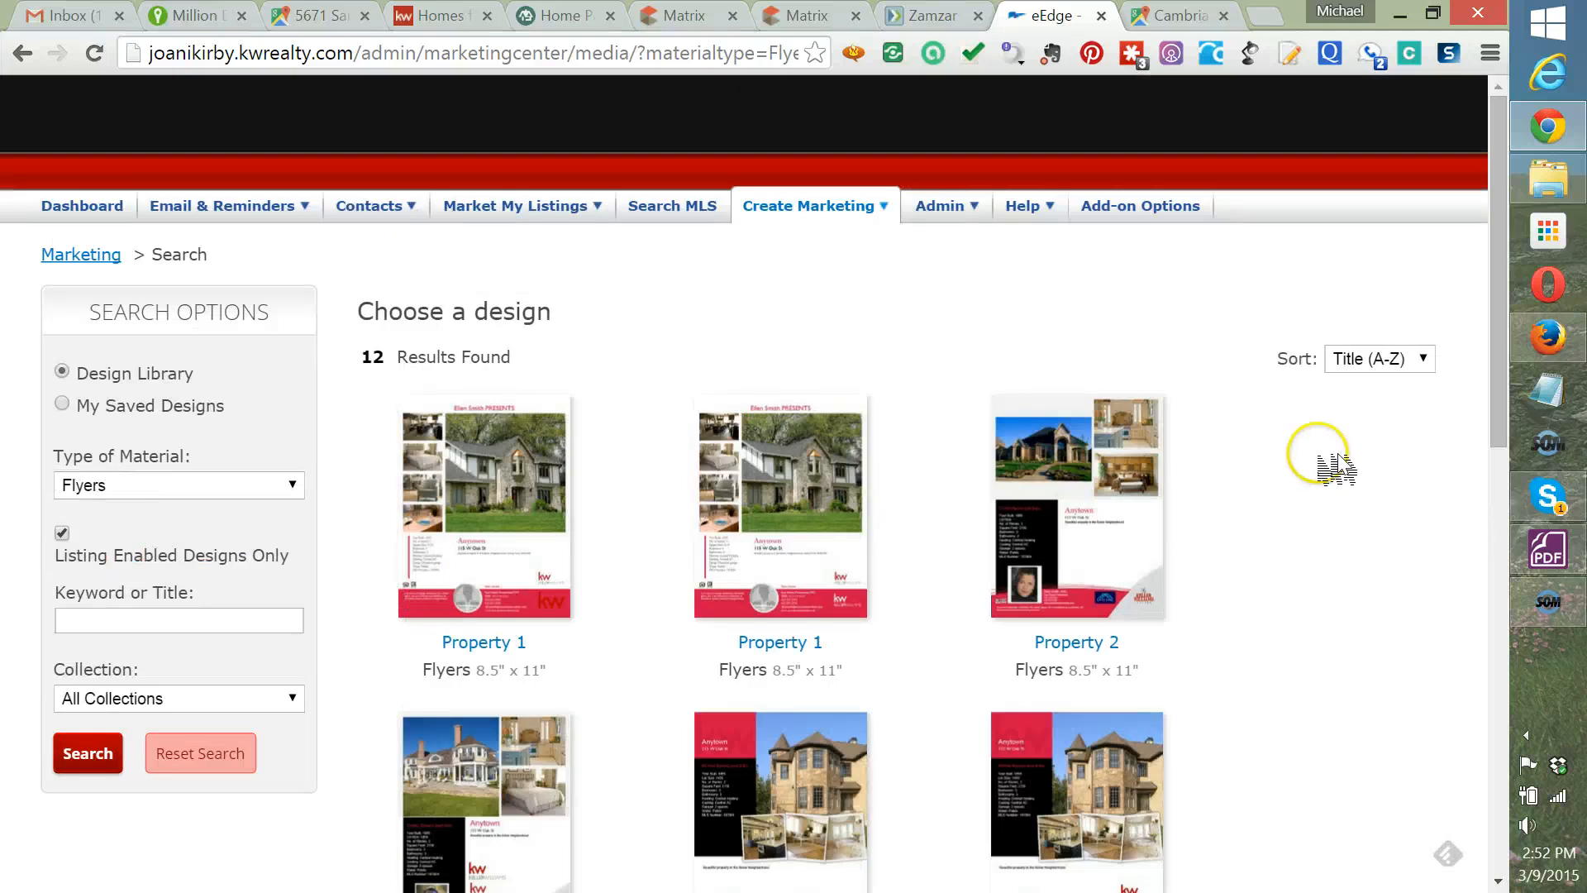
{"action": "scroll", "coordinate": [1339, 468], "scroll_direction": "down", "scroll_amount": 1}
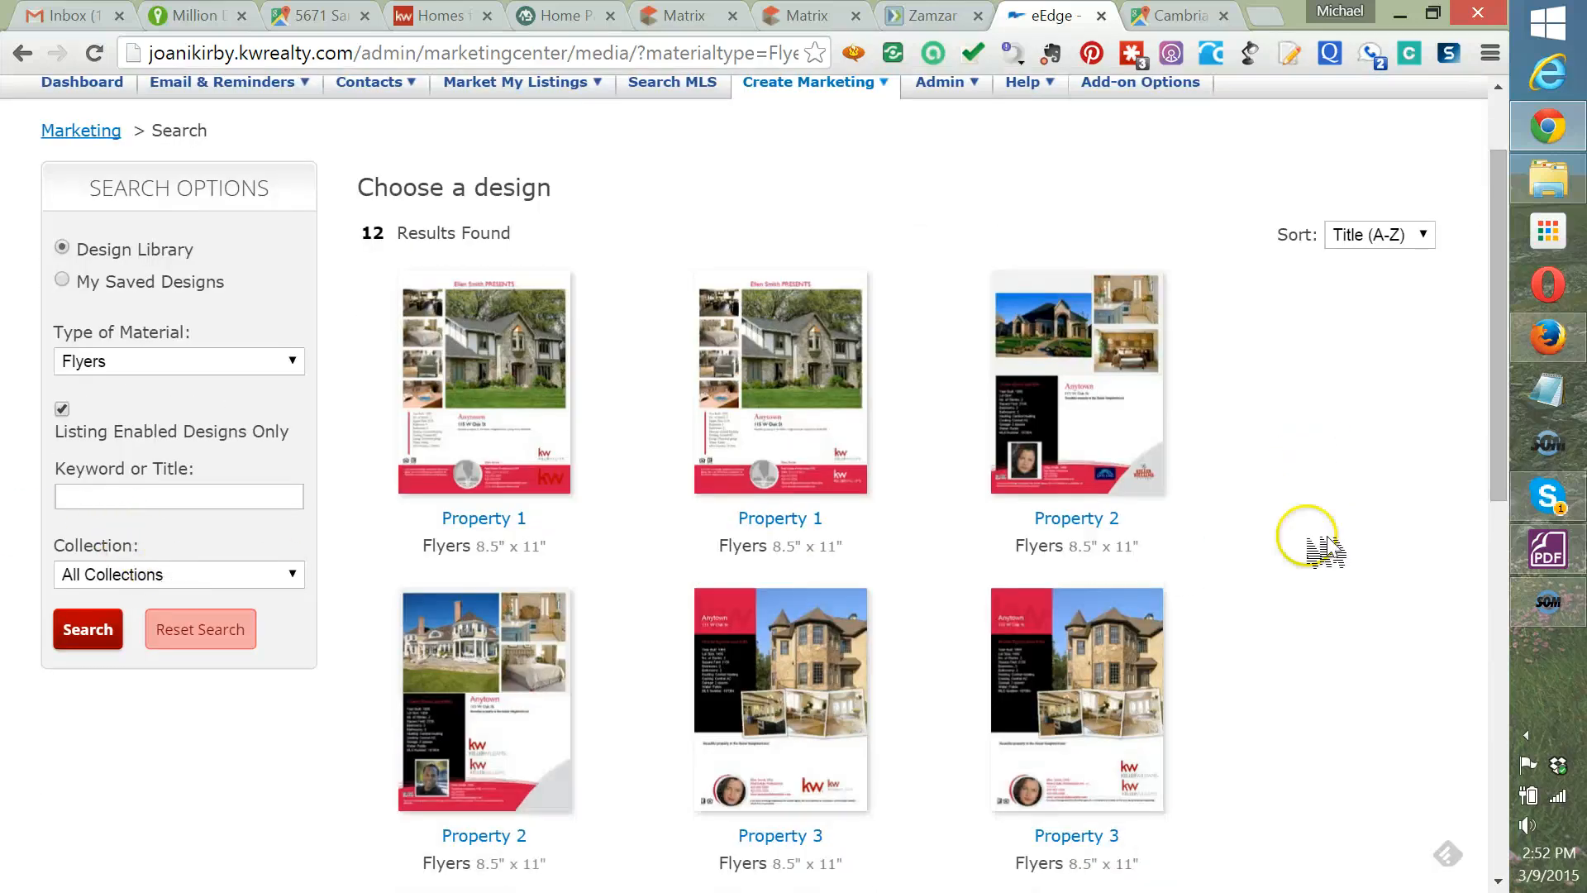
{"action": "scroll", "coordinate": [1414, 505], "scroll_direction": "down", "scroll_amount": 1}
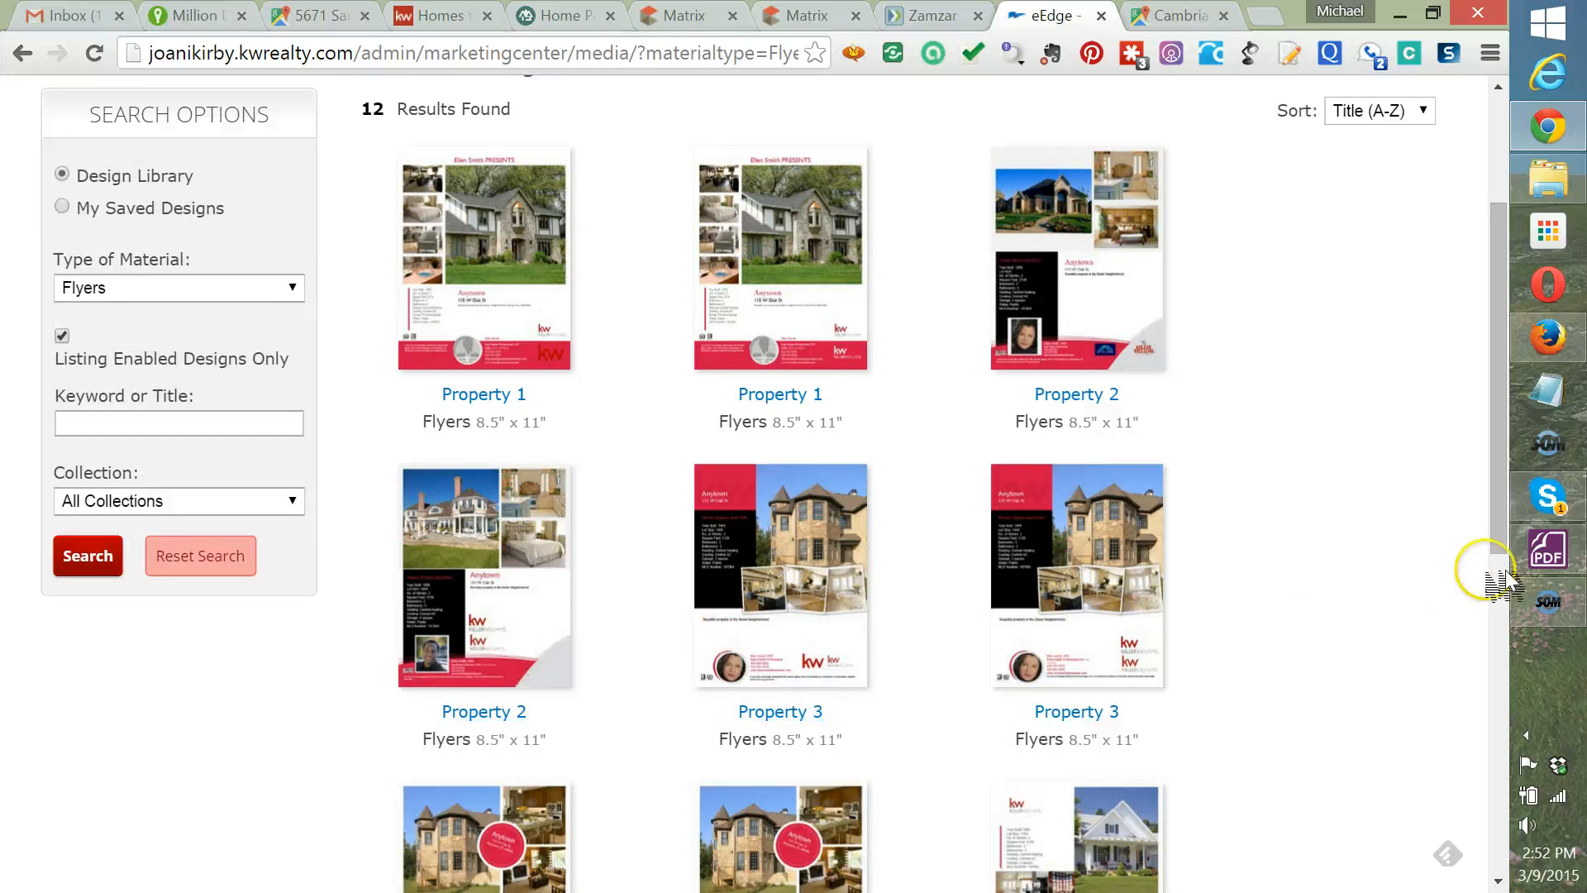
Open the Property 4 flyer design that has the red footer, personalize it, and start editing.
{"action": "scroll", "coordinate": [1430, 587], "scroll_direction": "down", "scroll_amount": 3}
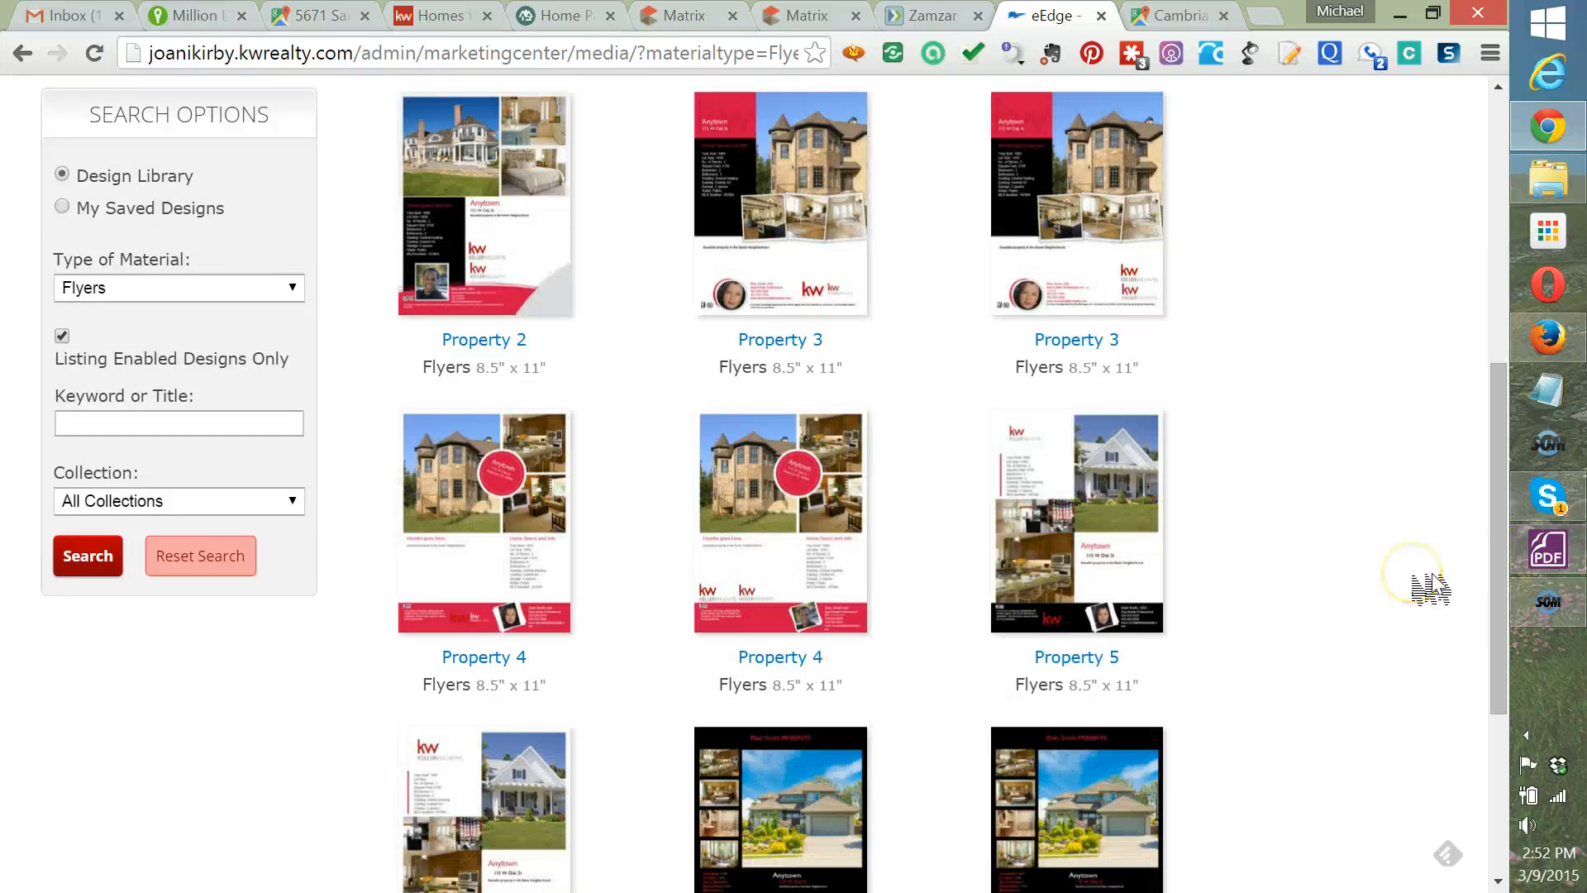
{"action": "scroll", "coordinate": [1430, 578], "scroll_direction": "down", "scroll_amount": 1}
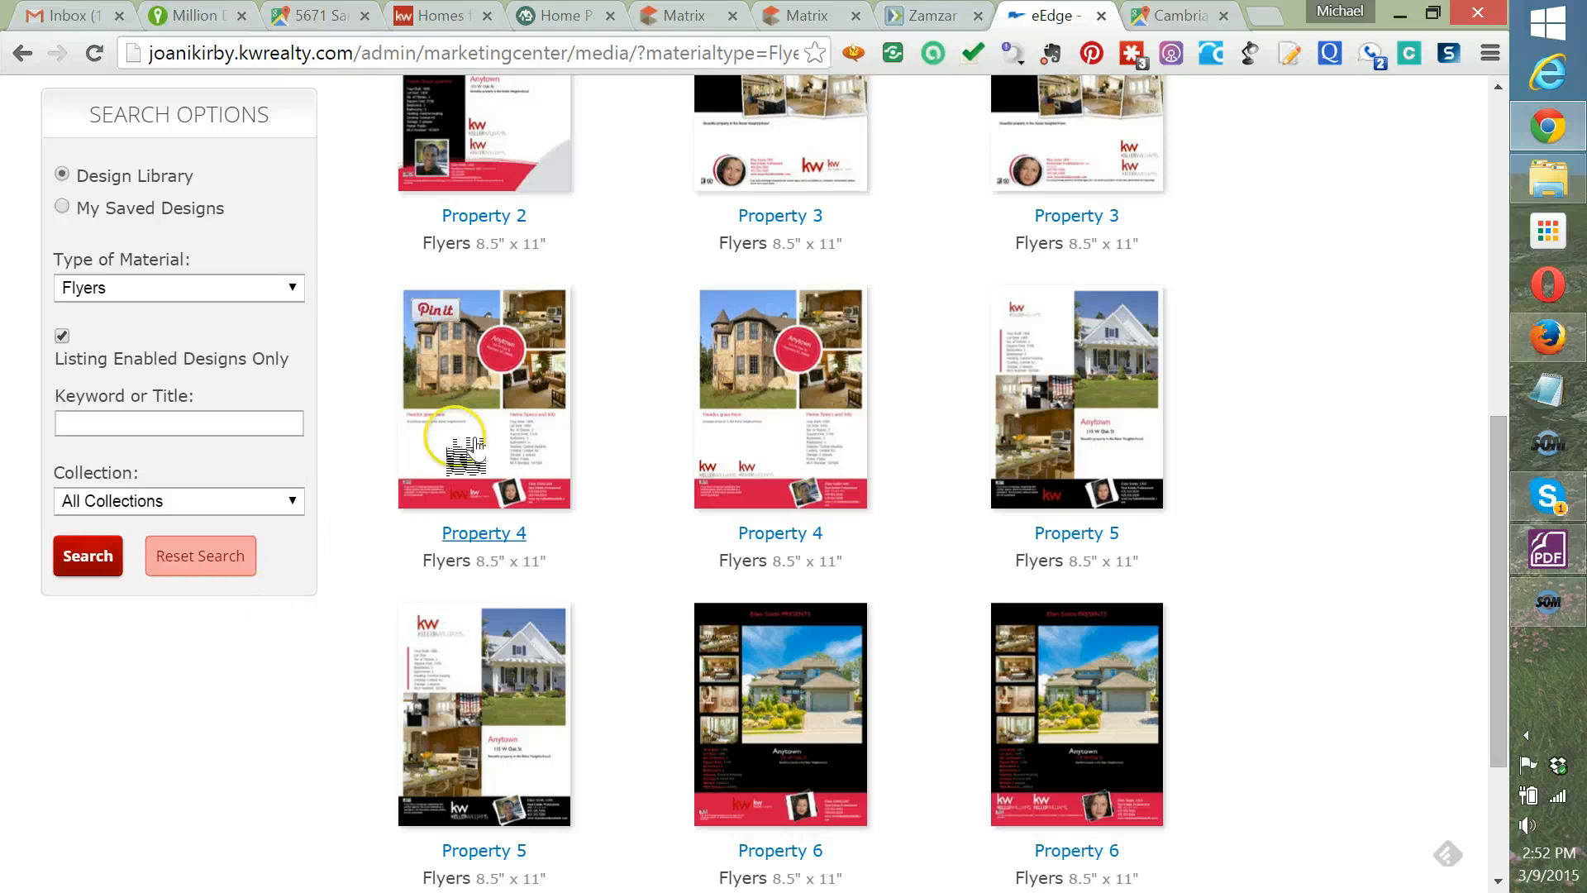
{"action": "left_click", "coordinate": [467, 463]}
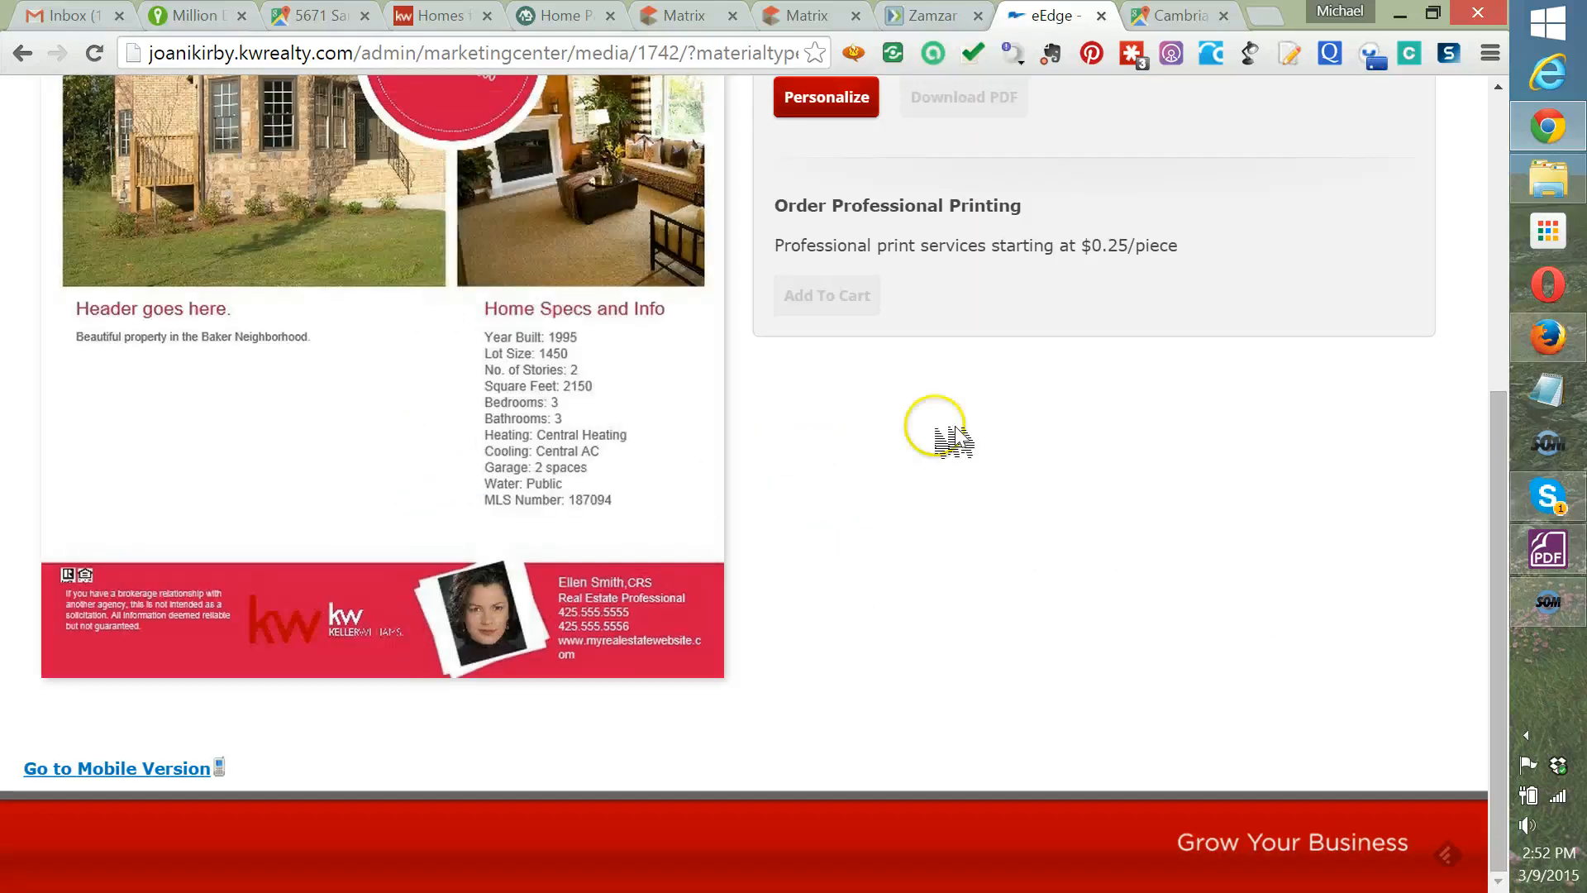
{"action": "scroll", "coordinate": [876, 484], "scroll_direction": "up", "scroll_amount": 6}
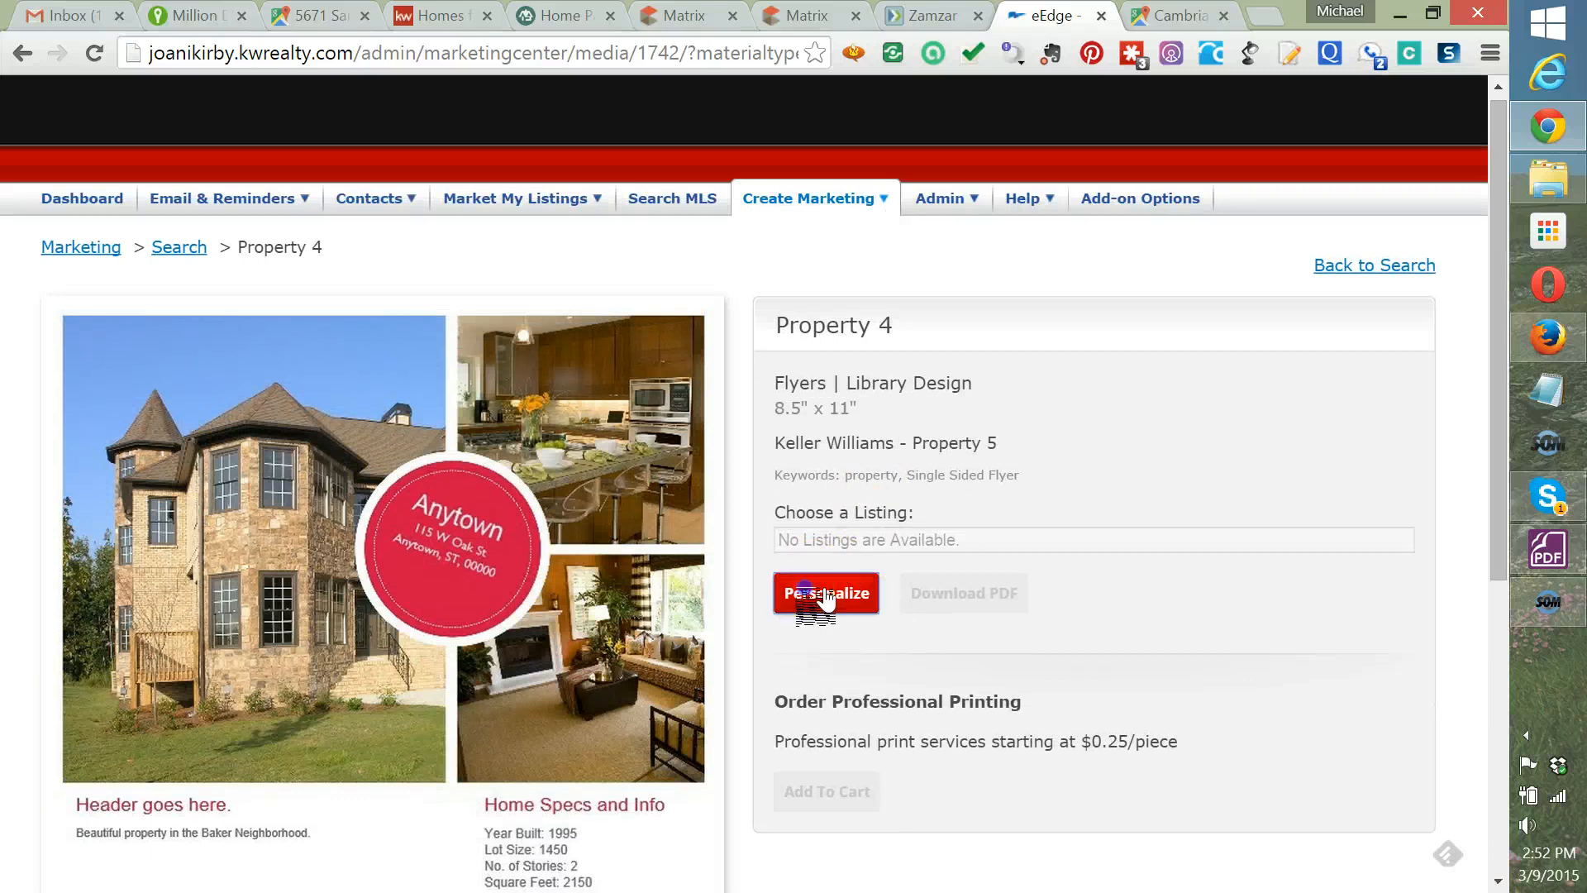
{"action": "left_click", "coordinate": [827, 595]}
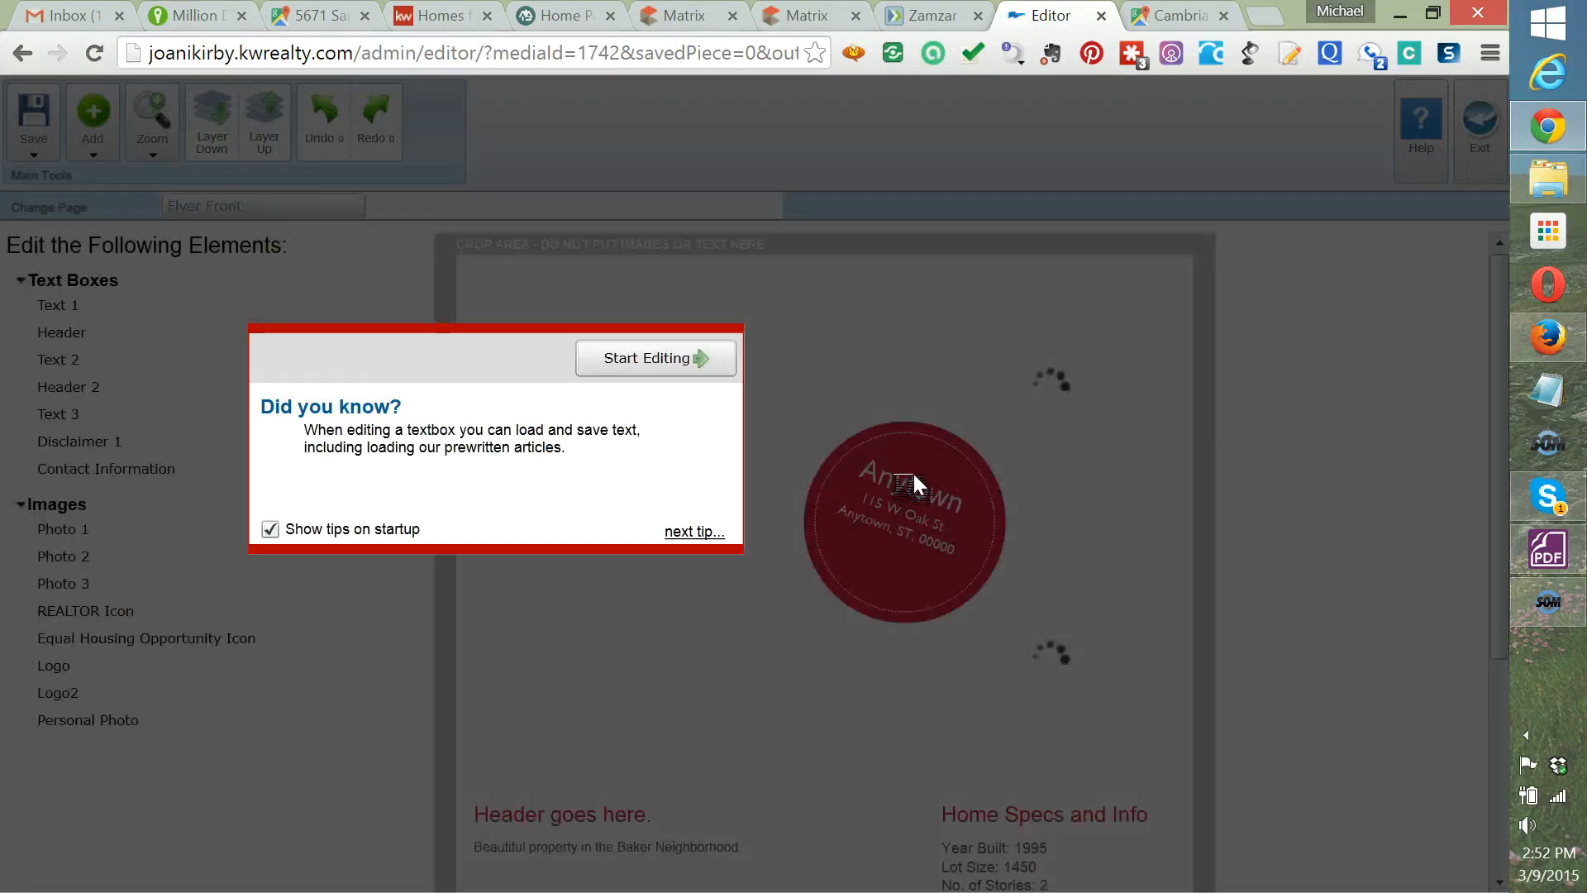
{"action": "left_click", "coordinate": [649, 364]}
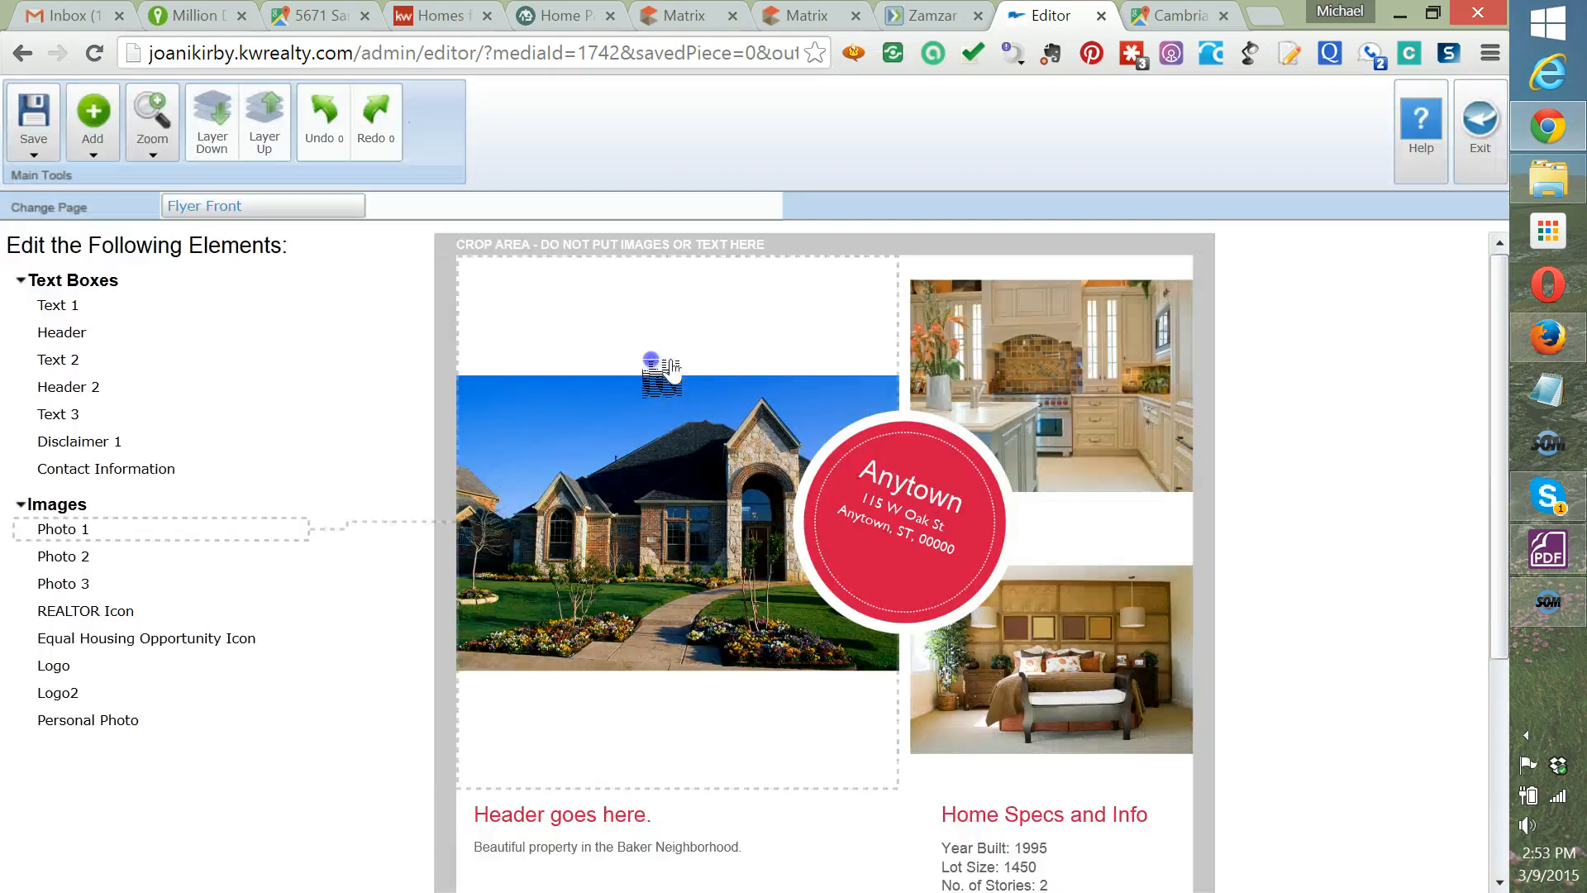
Remove the house, kitchen and bedroom photos and the address text inside the red circle from the flyer.
{"action": "scroll", "coordinate": [1438, 517], "scroll_direction": "down", "scroll_amount": 4}
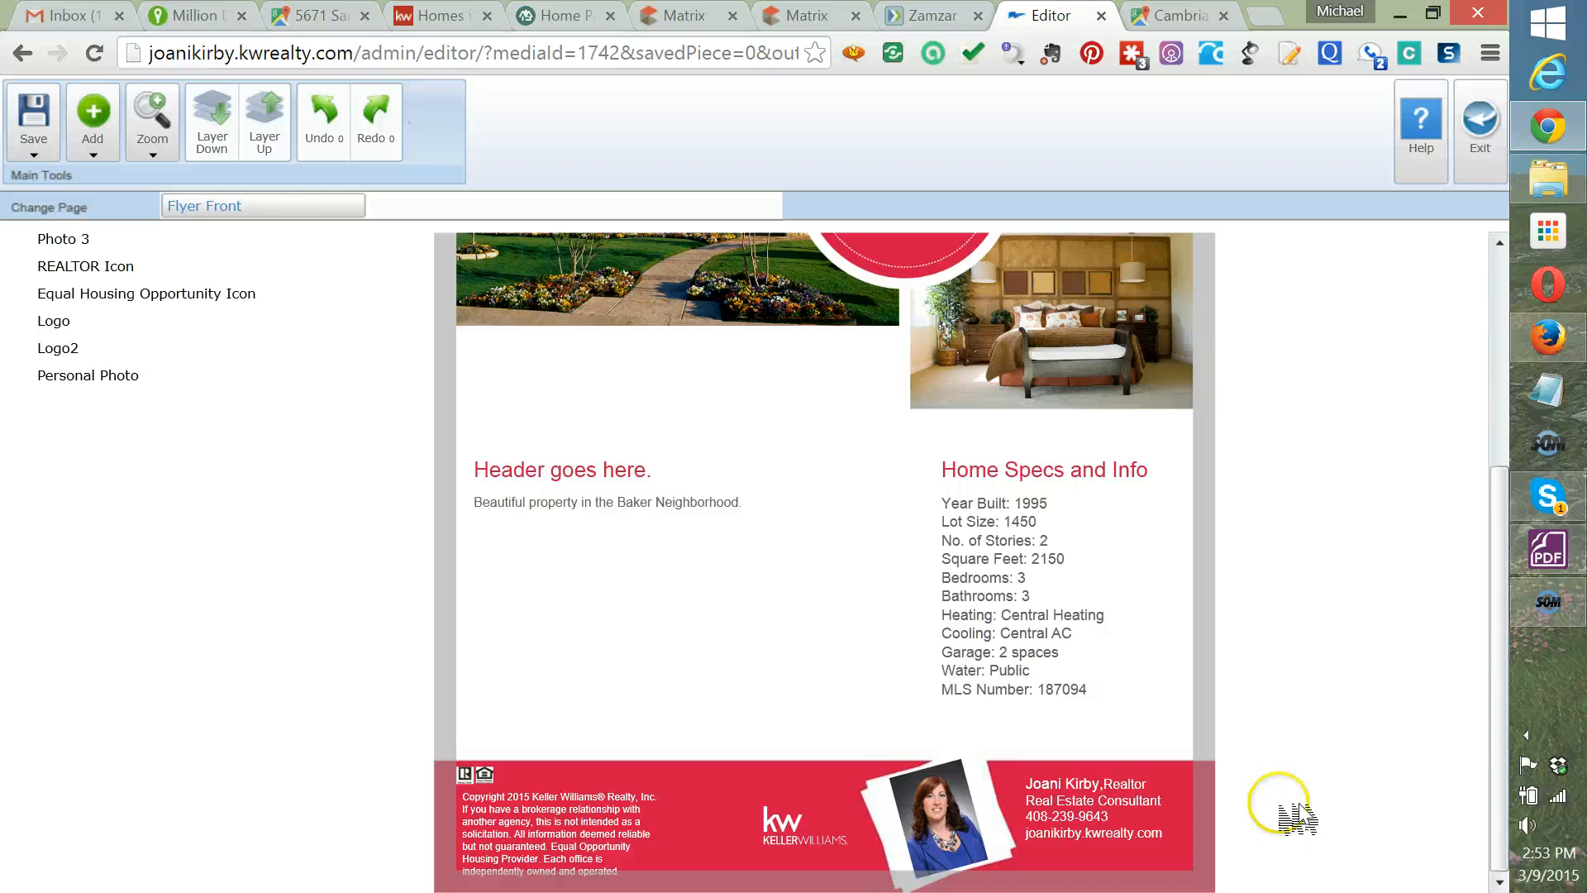
{"action": "scroll", "coordinate": [1322, 644], "scroll_direction": "up", "scroll_amount": 3}
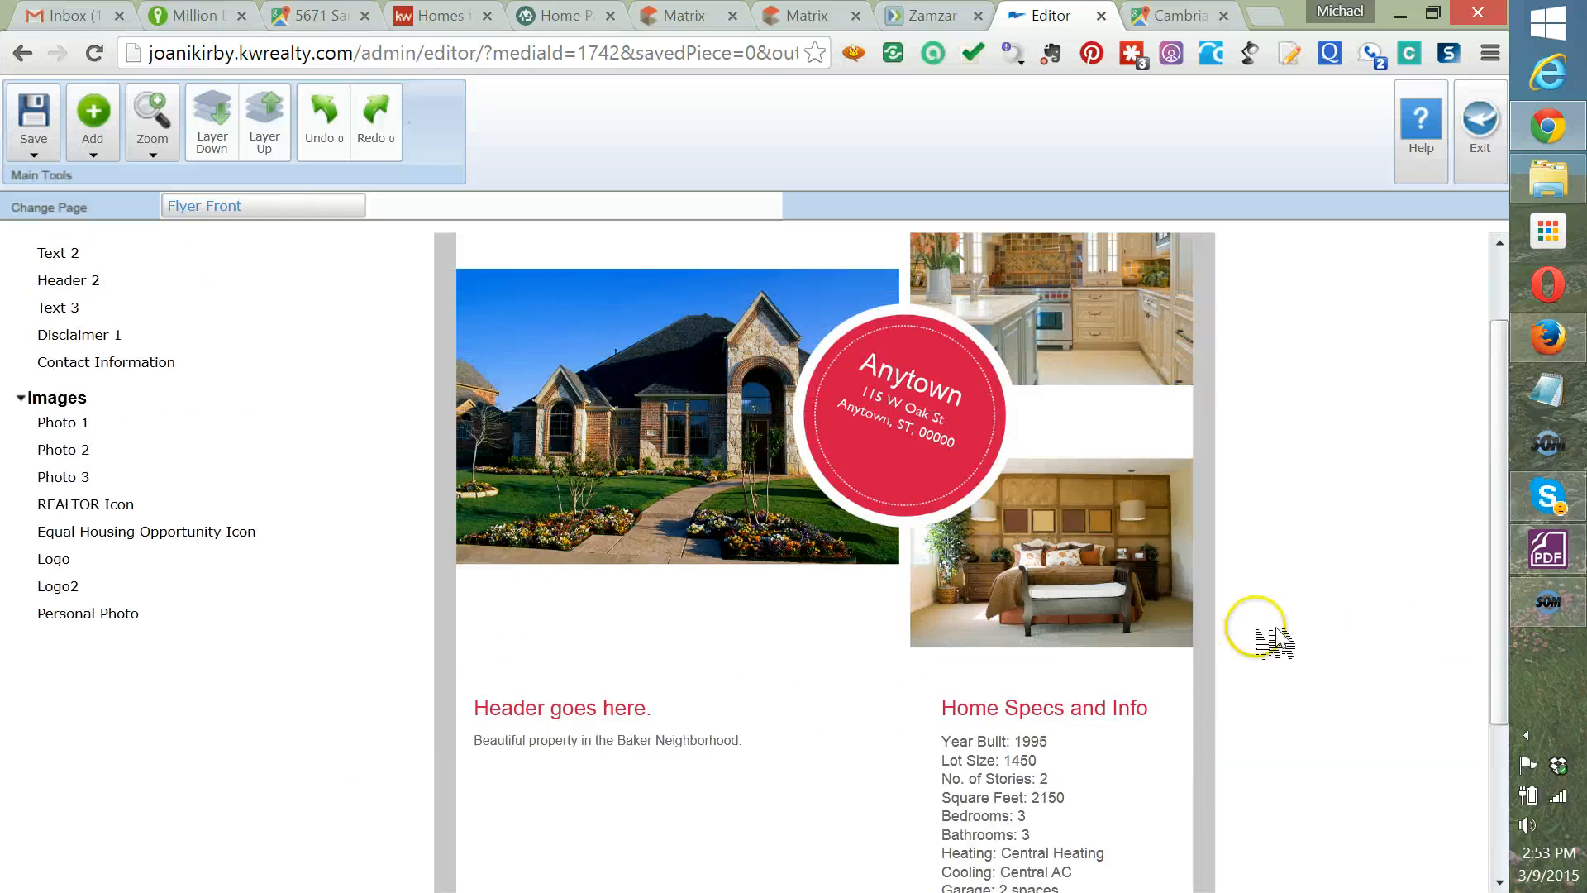
{"action": "scroll", "coordinate": [1276, 641], "scroll_direction": "up", "scroll_amount": 2}
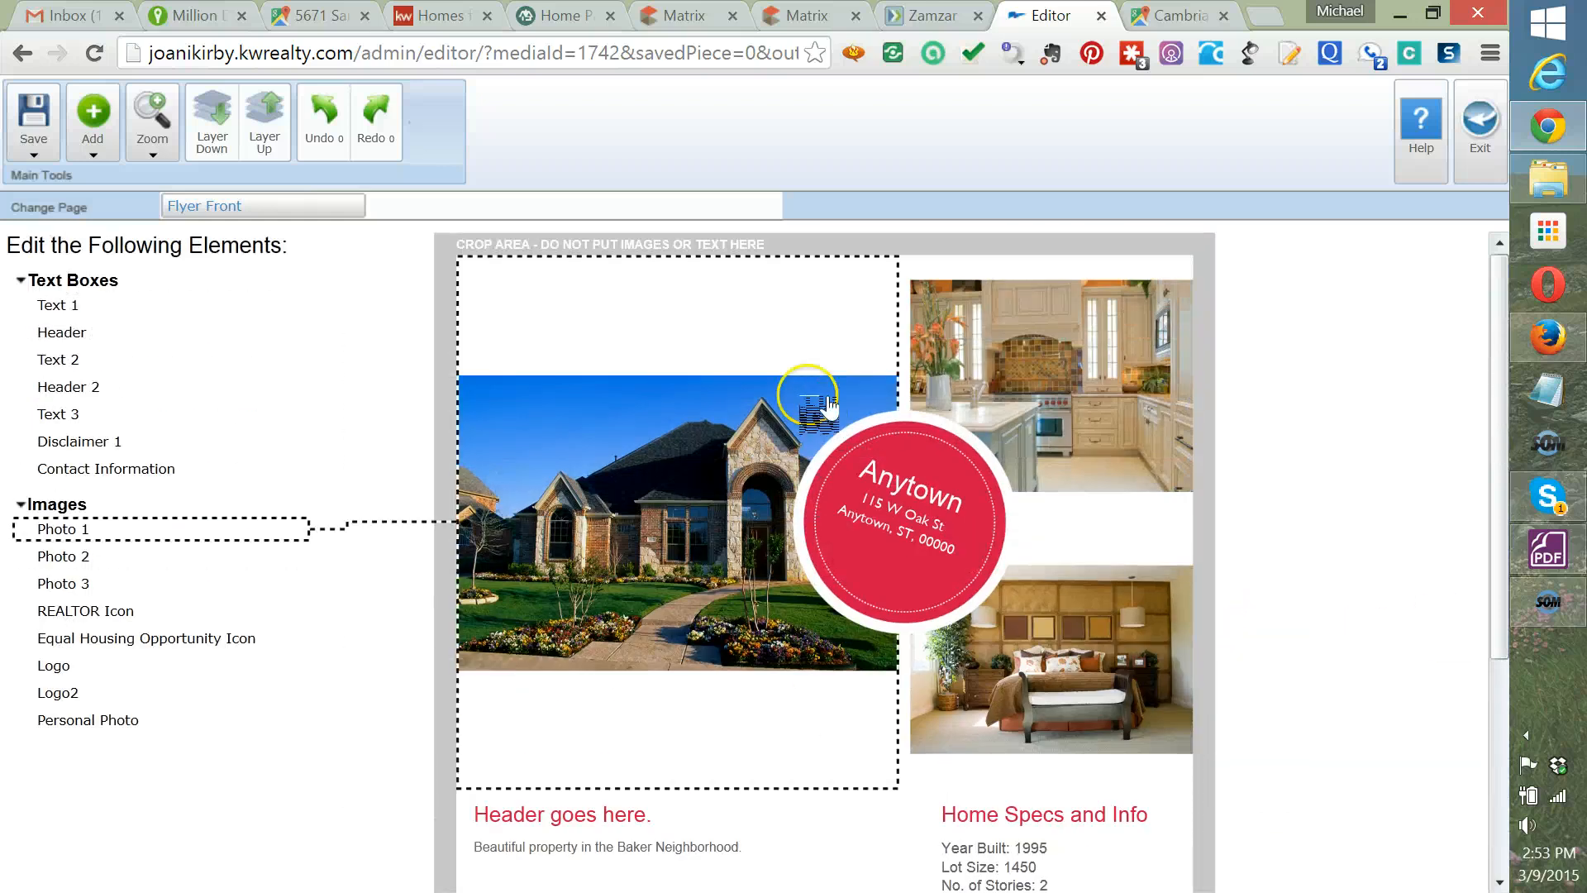
{"action": "left_click", "coordinate": [827, 407]}
{"action": "left_click", "coordinate": [961, 115]}
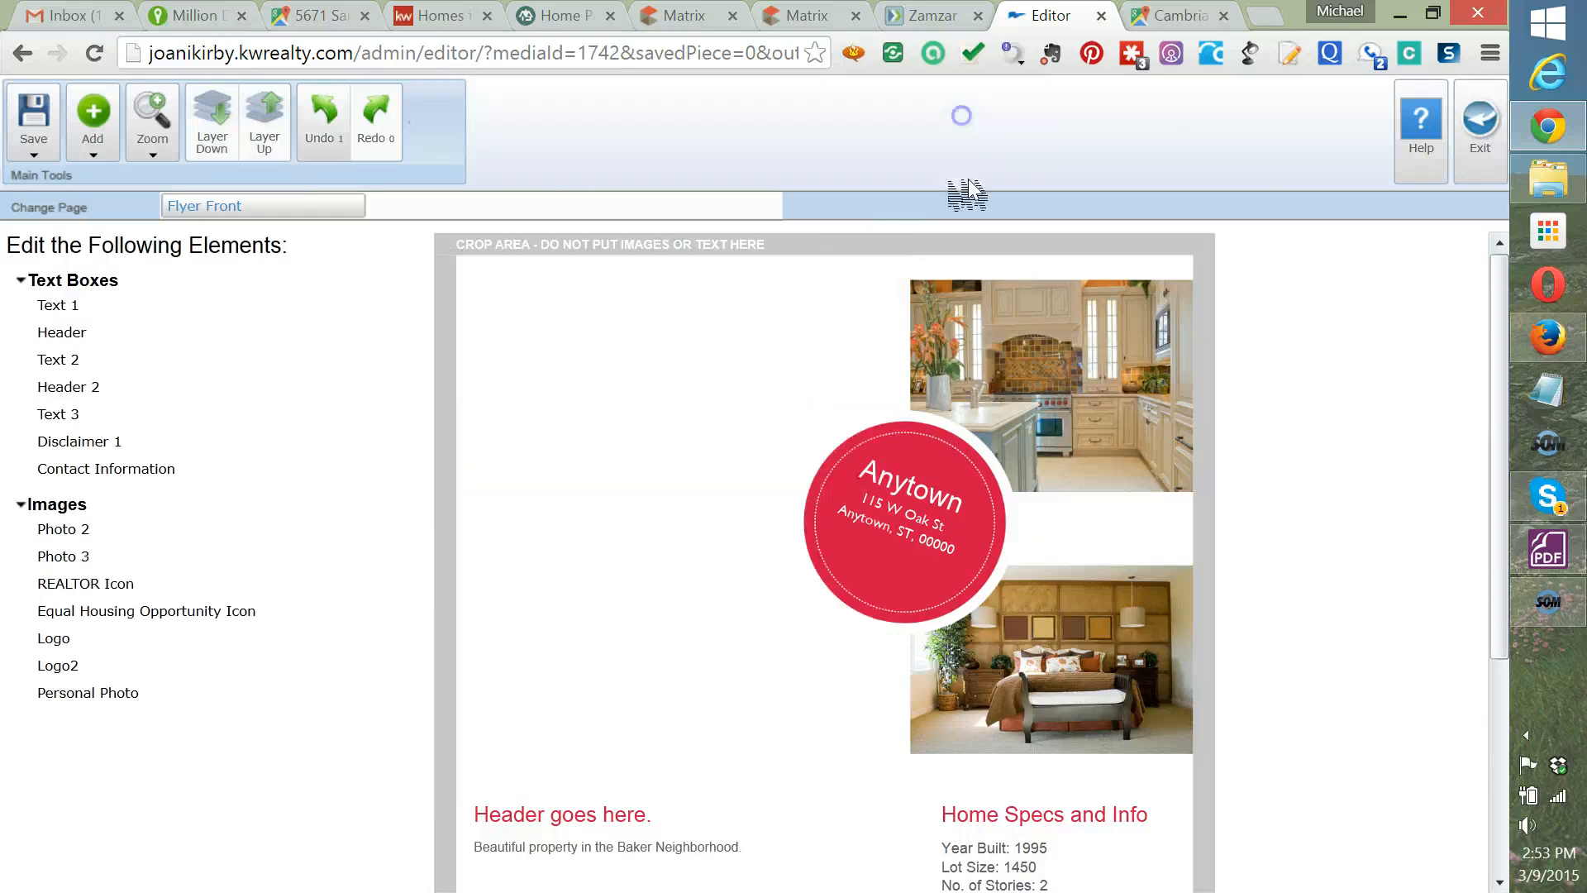
{"action": "left_click", "coordinate": [950, 423]}
{"action": "left_click", "coordinate": [979, 124]}
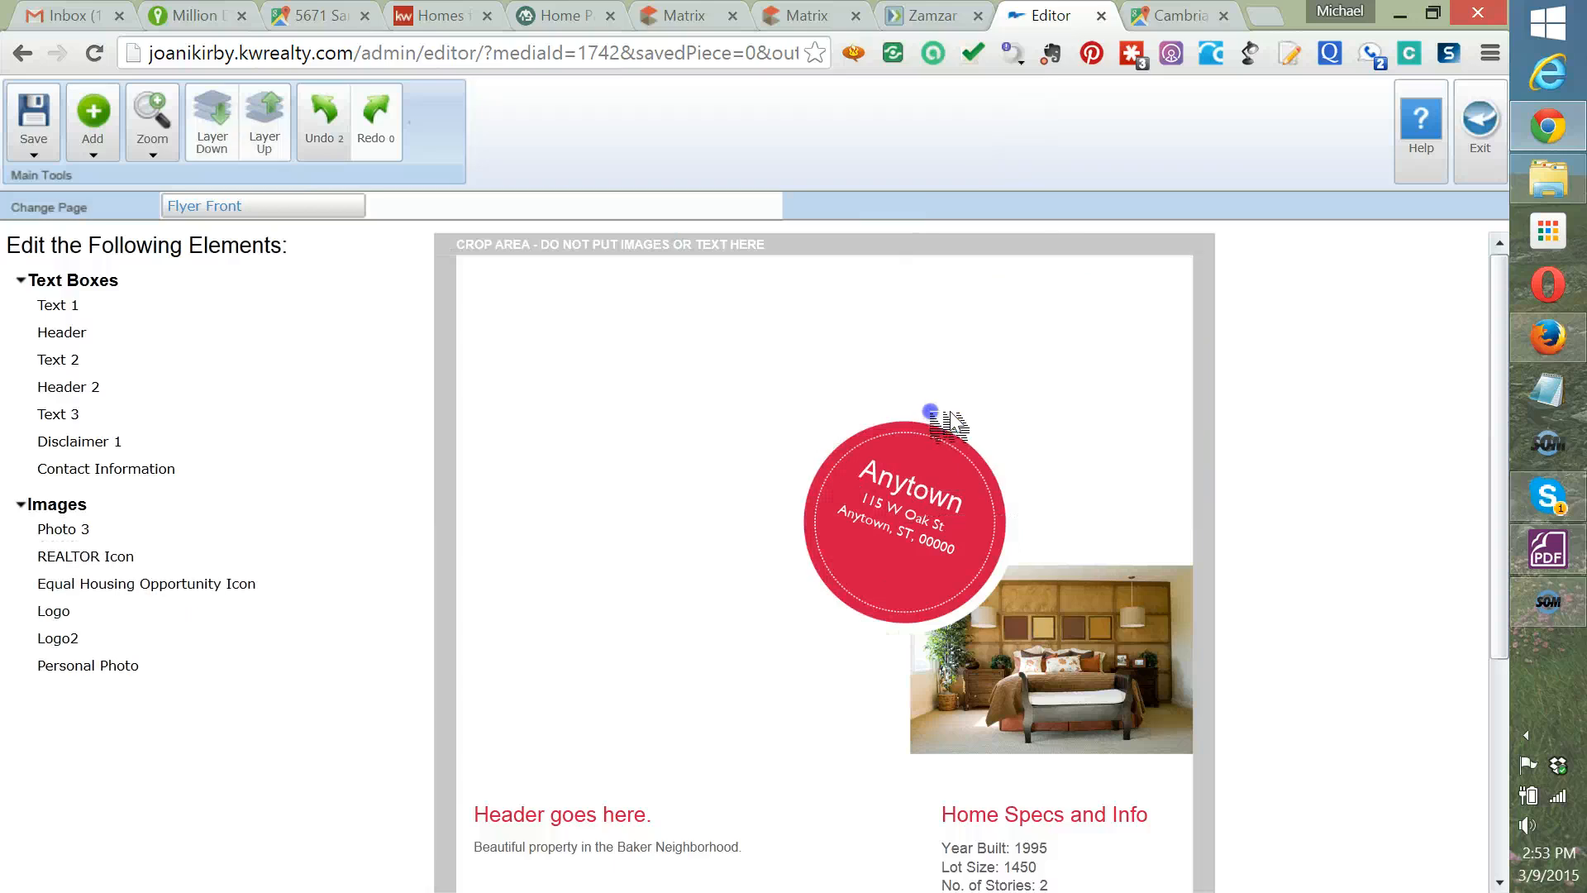
{"action": "left_click", "coordinate": [936, 494]}
{"action": "left_click", "coordinate": [1010, 124]}
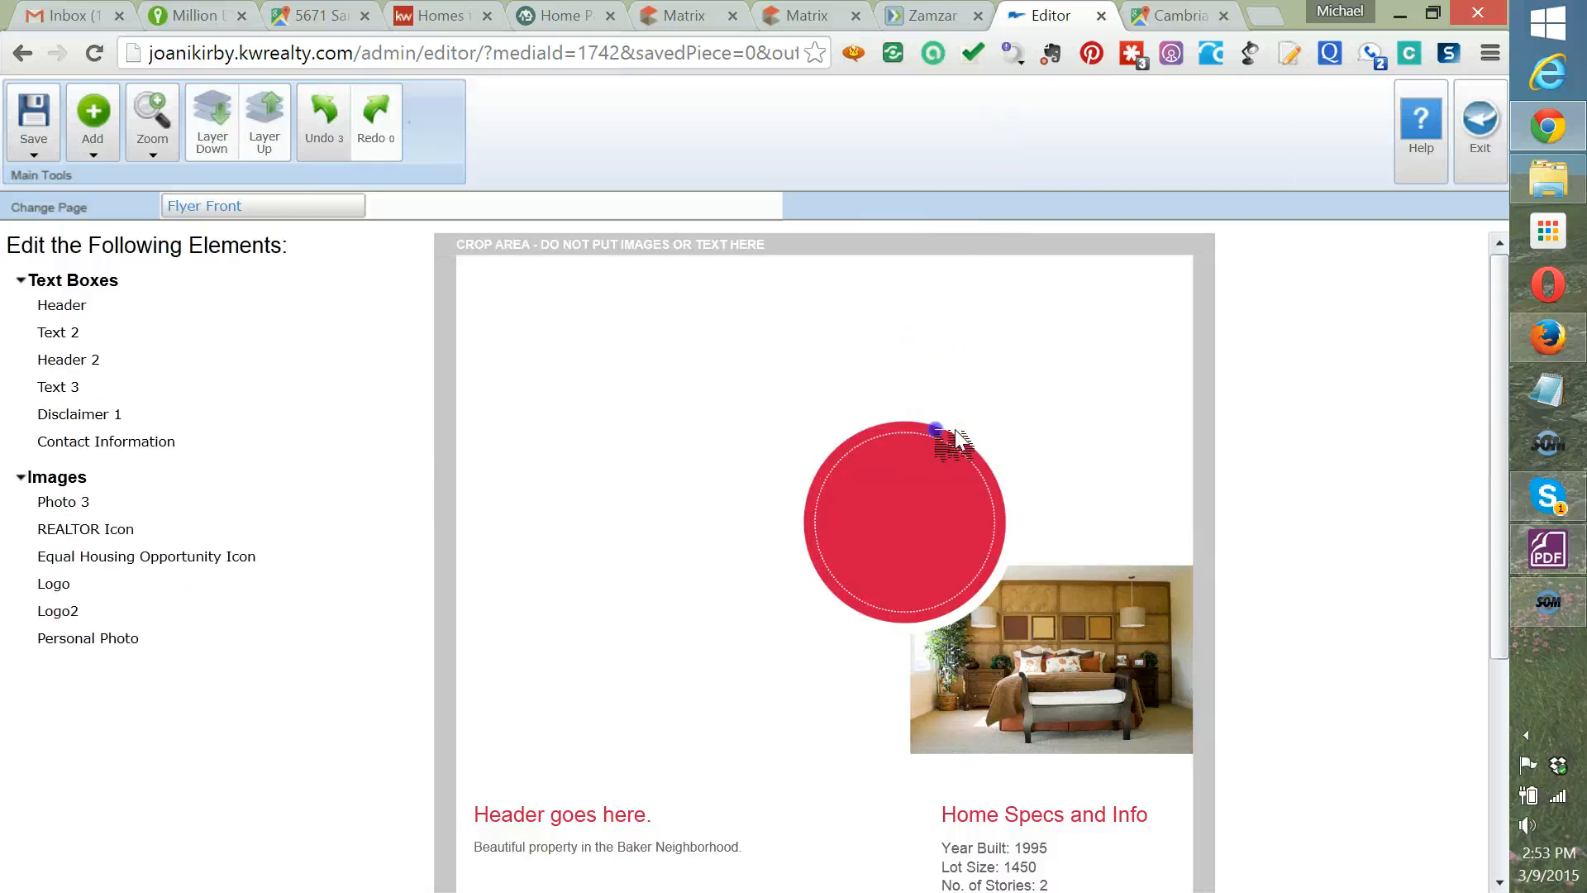
{"action": "left_click", "coordinate": [1102, 583]}
{"action": "left_click", "coordinate": [1002, 128]}
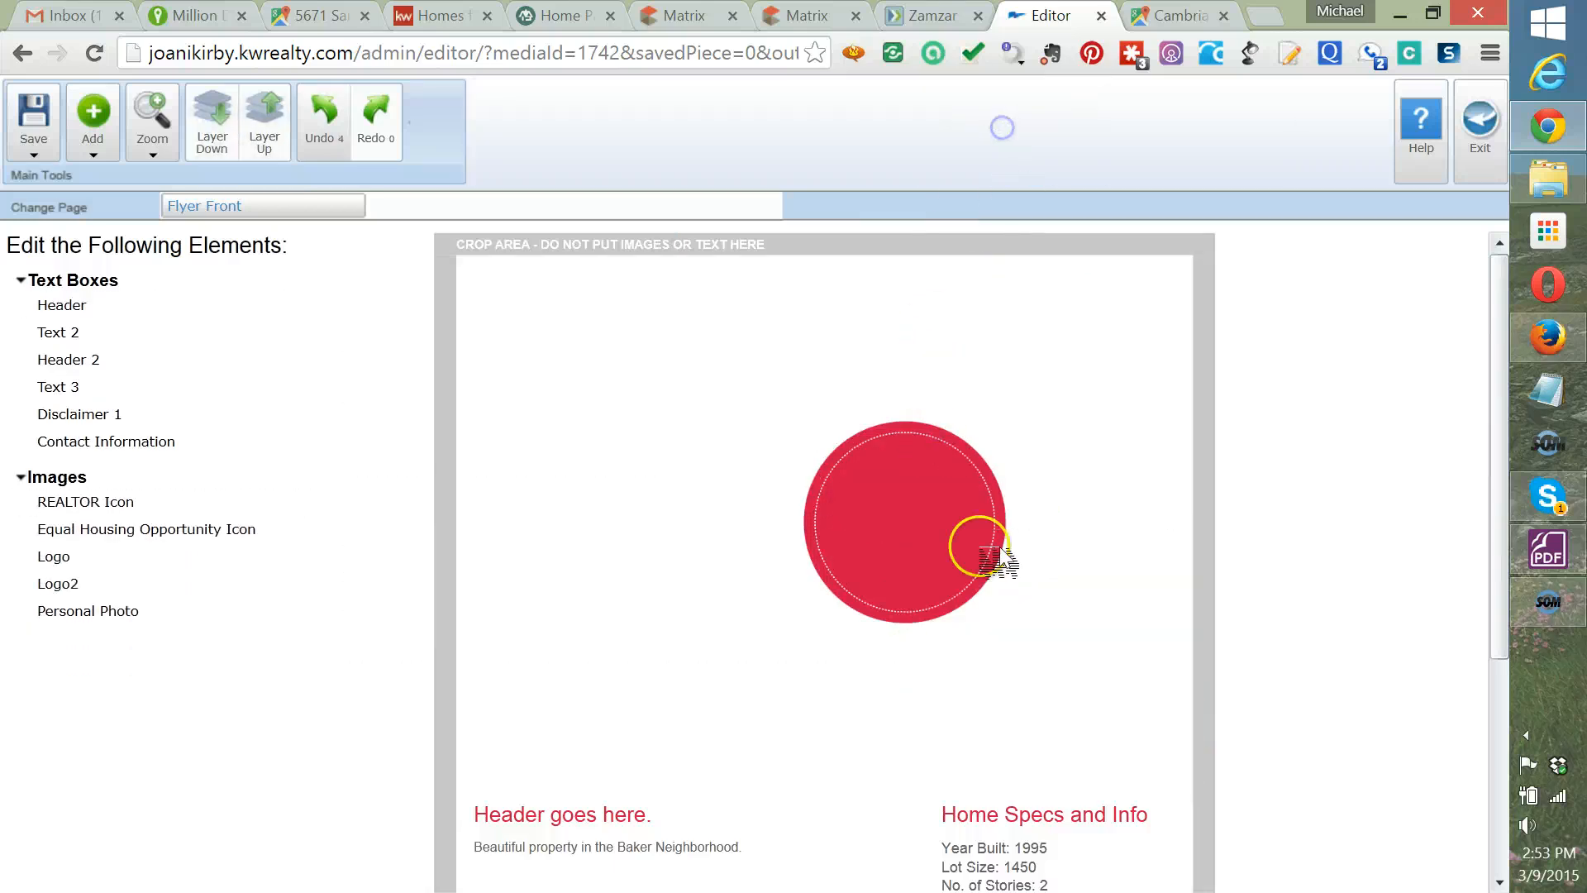
Remove the Home Specs and Info heading, the property specs list, the neighborhood description and the remaining header text.
{"action": "left_click", "coordinate": [1017, 818]}
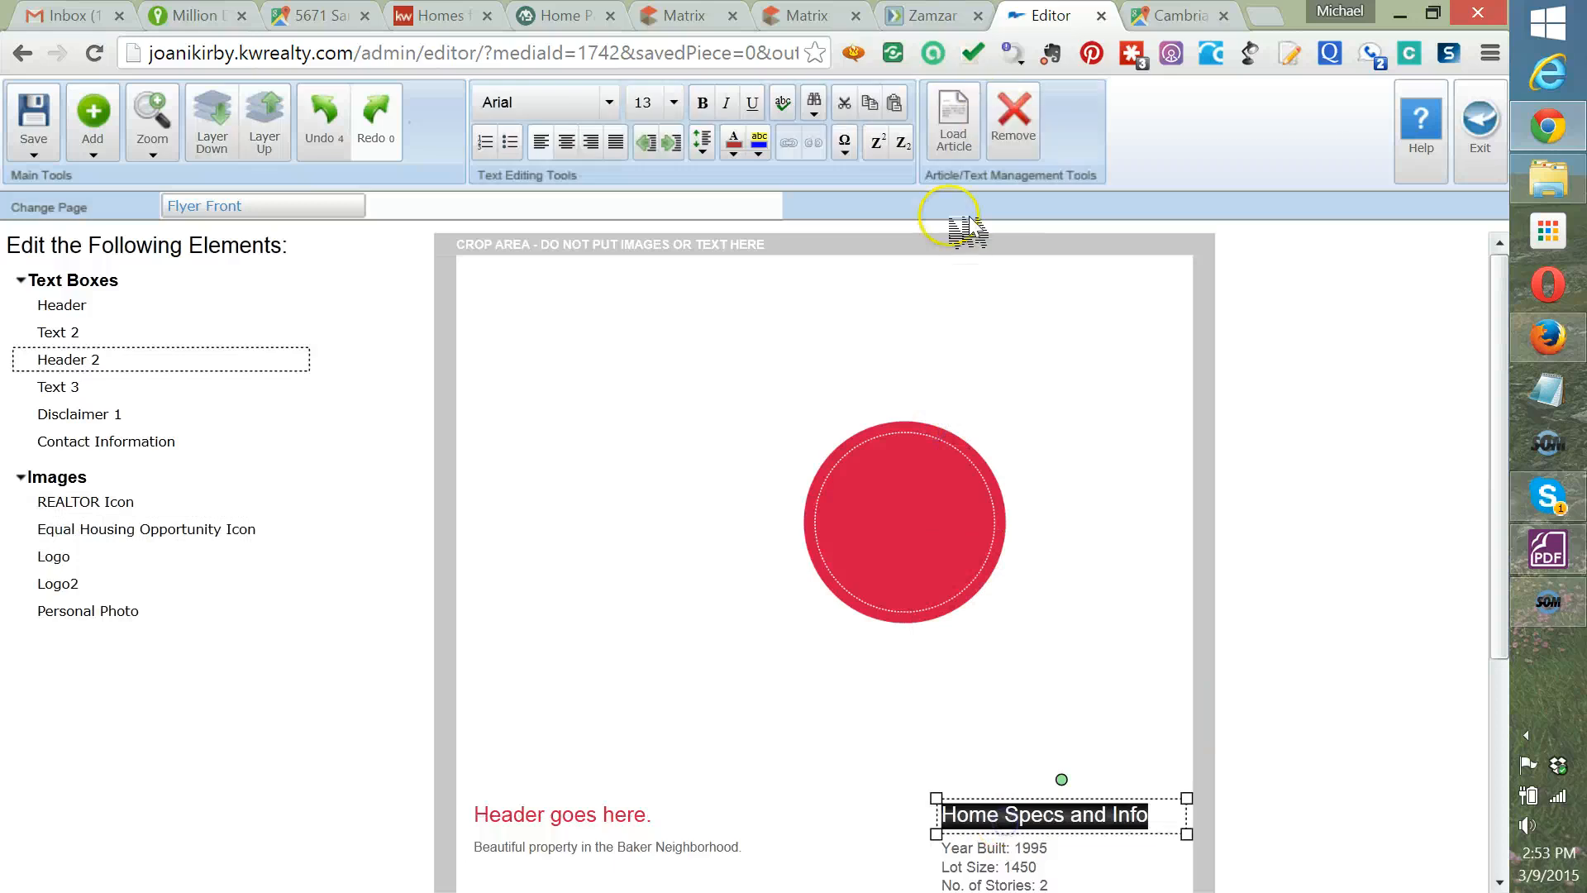
{"action": "left_click", "coordinate": [1010, 116]}
{"action": "scroll", "coordinate": [1074, 521], "scroll_direction": "down", "scroll_amount": 2}
{"action": "left_click", "coordinate": [984, 726]}
{"action": "left_click", "coordinate": [1013, 124]}
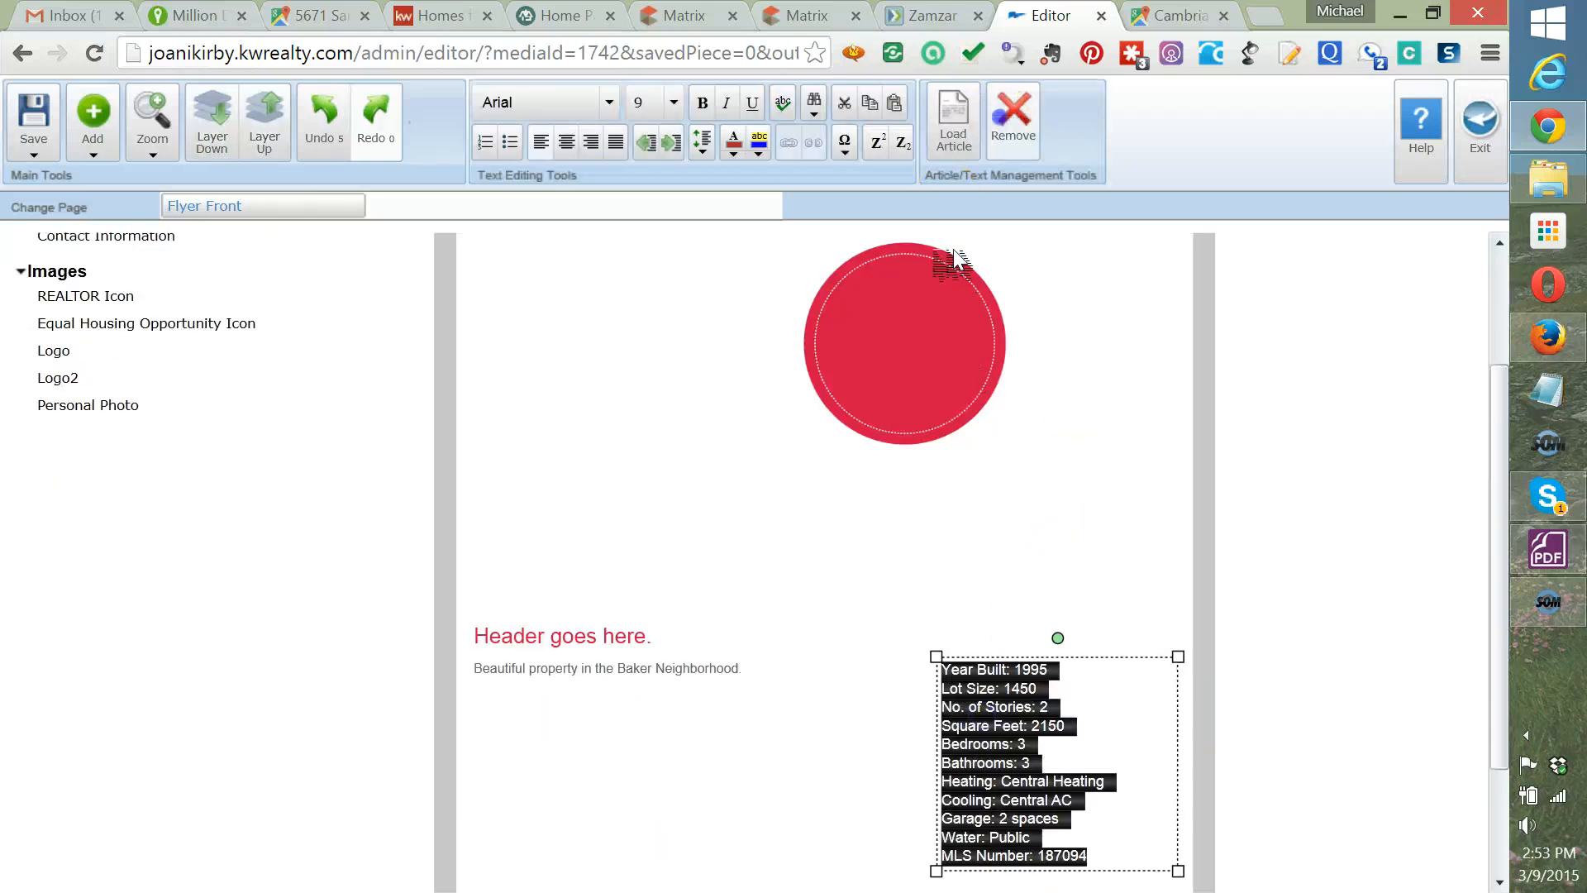
{"action": "left_click", "coordinate": [536, 676]}
{"action": "left_click", "coordinate": [1014, 124]}
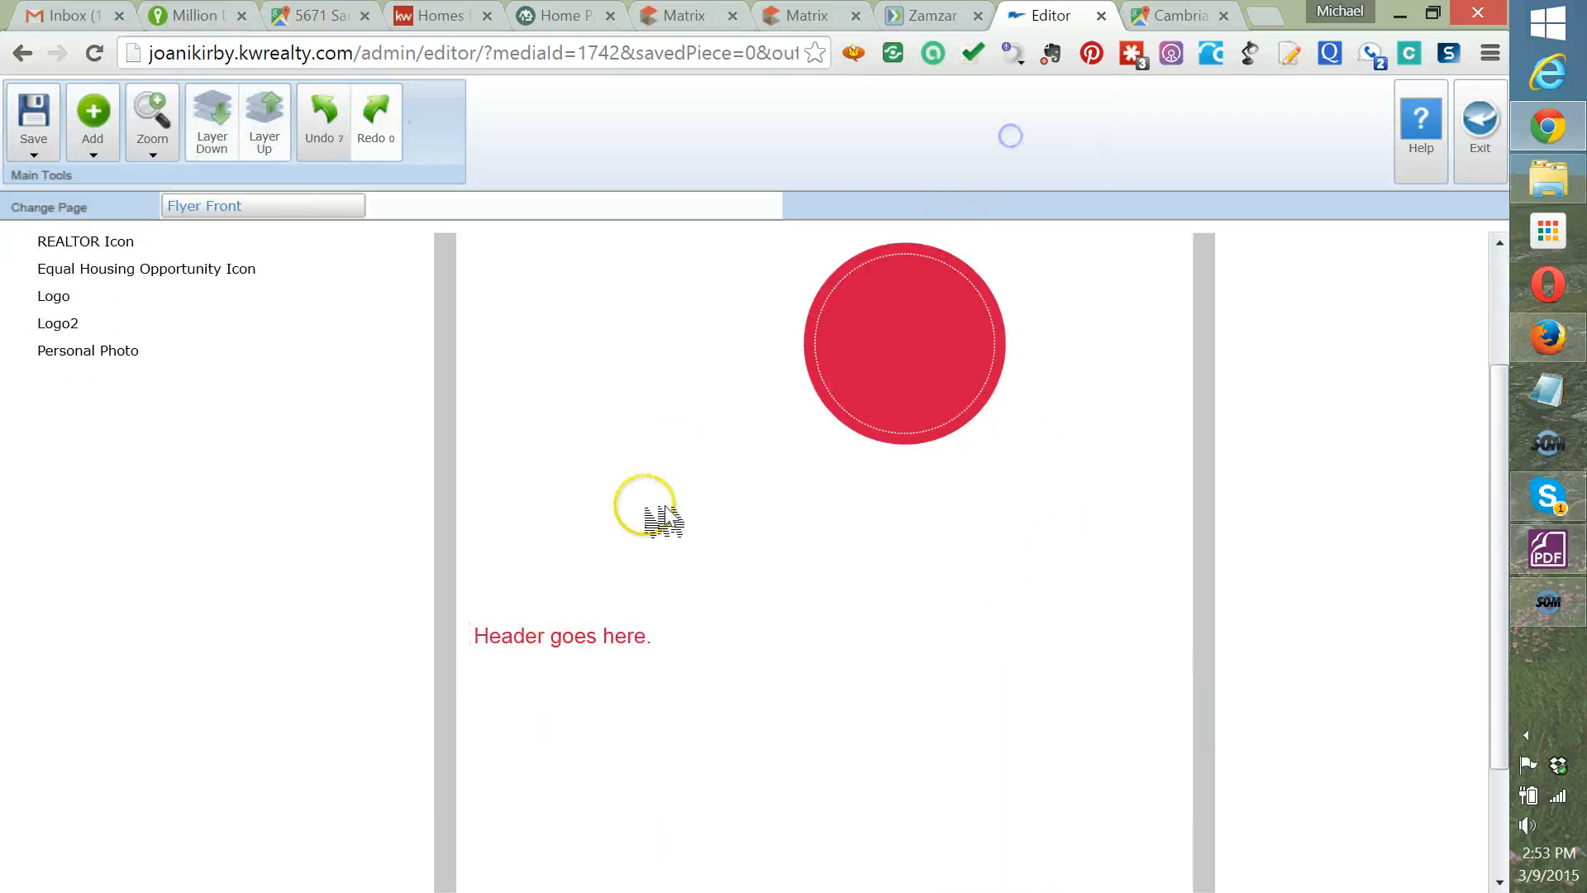
{"action": "left_click", "coordinate": [583, 636]}
{"action": "left_click", "coordinate": [1025, 128]}
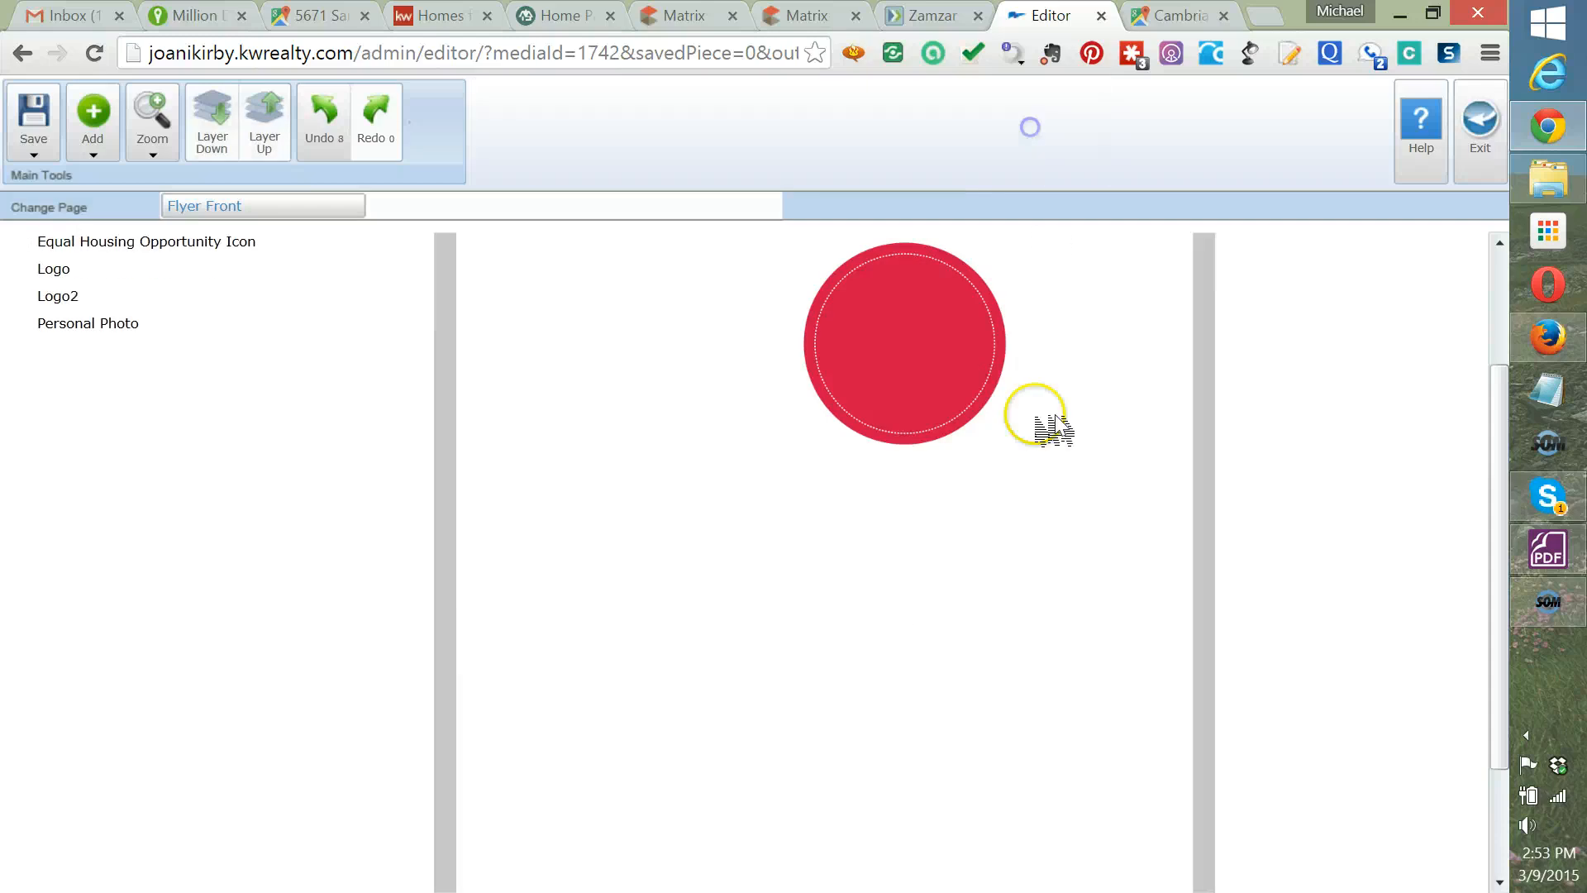
Add a rectangle and stretch it over the flyer from the upper crop area to just above the red footer, covering the circle.
{"action": "scroll", "coordinate": [1020, 517], "scroll_direction": "down", "scroll_amount": 2}
{"action": "scroll", "coordinate": [1030, 521], "scroll_direction": "up", "scroll_amount": 2}
{"action": "scroll", "coordinate": [1030, 523], "scroll_direction": "up", "scroll_amount": 2}
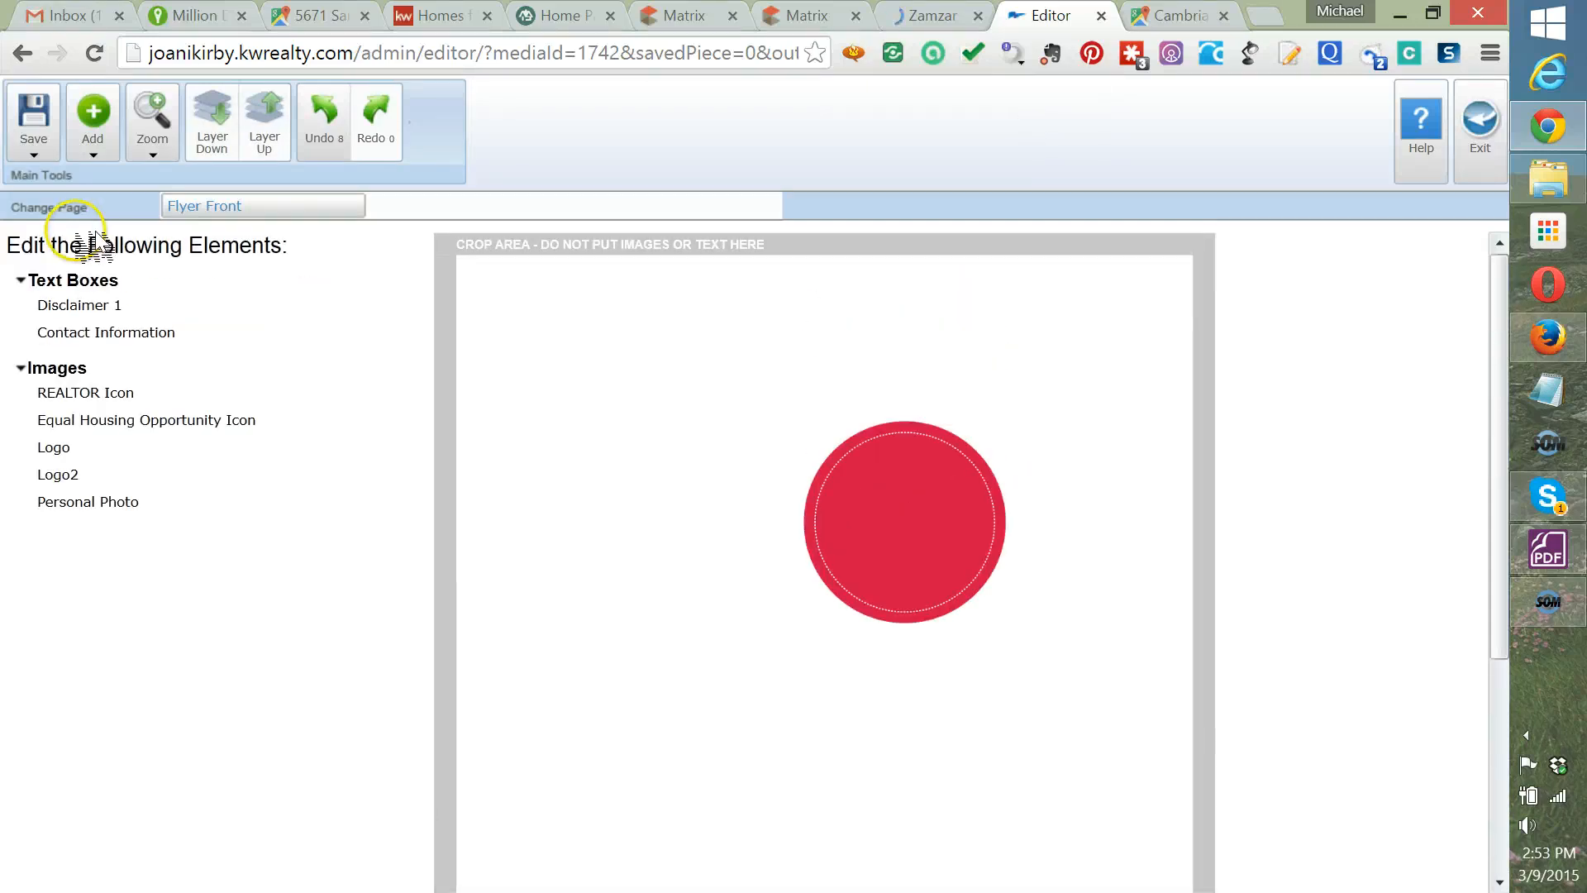
{"action": "left_click", "coordinate": [93, 149]}
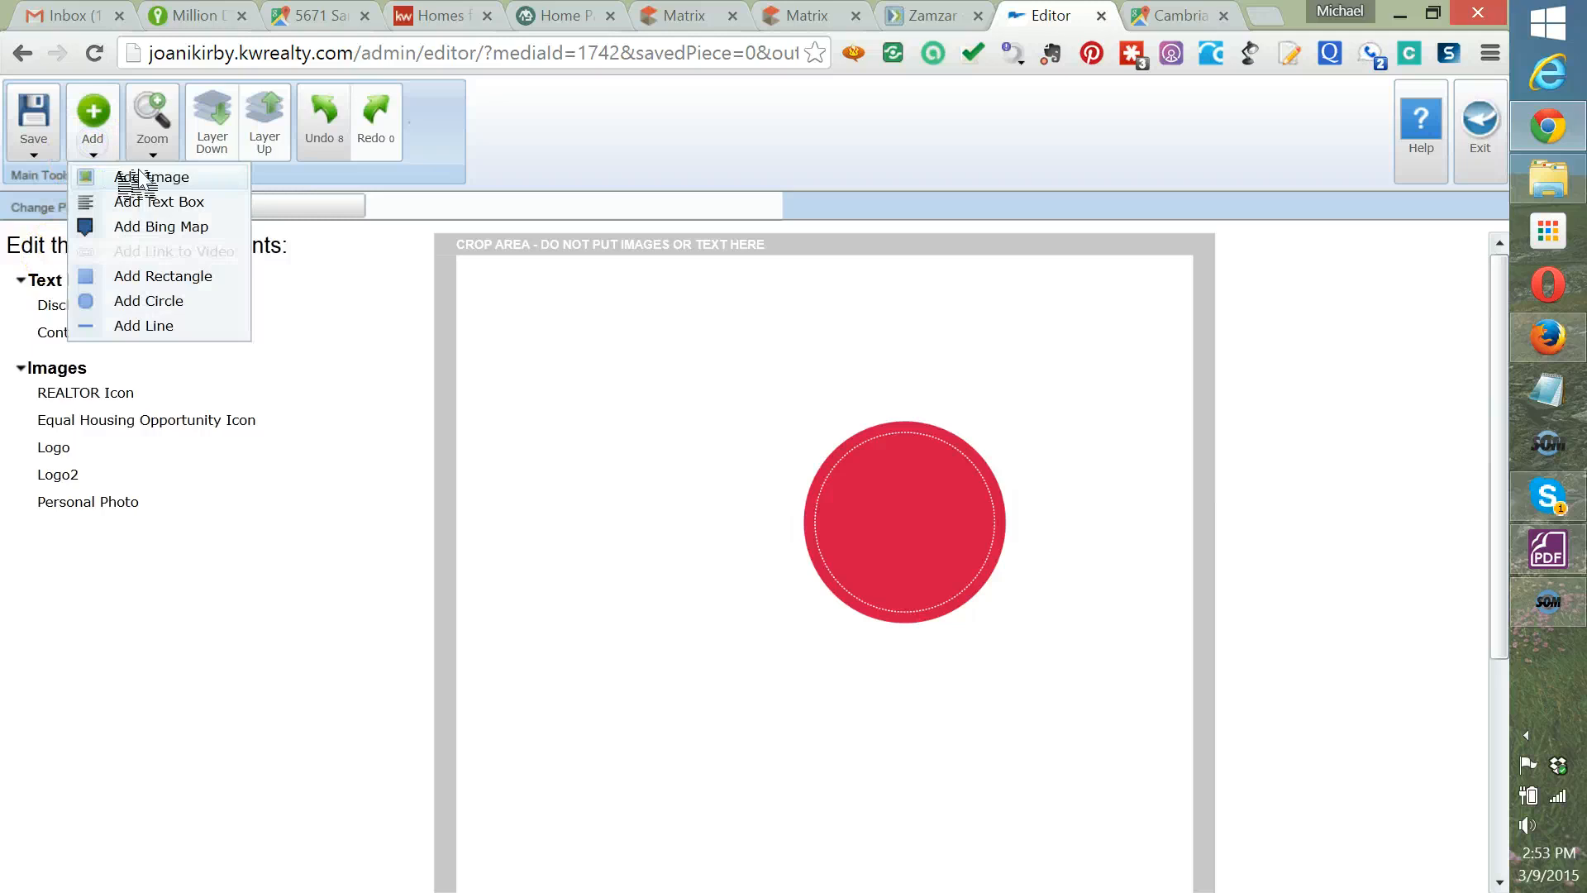
{"action": "left_click", "coordinate": [162, 276]}
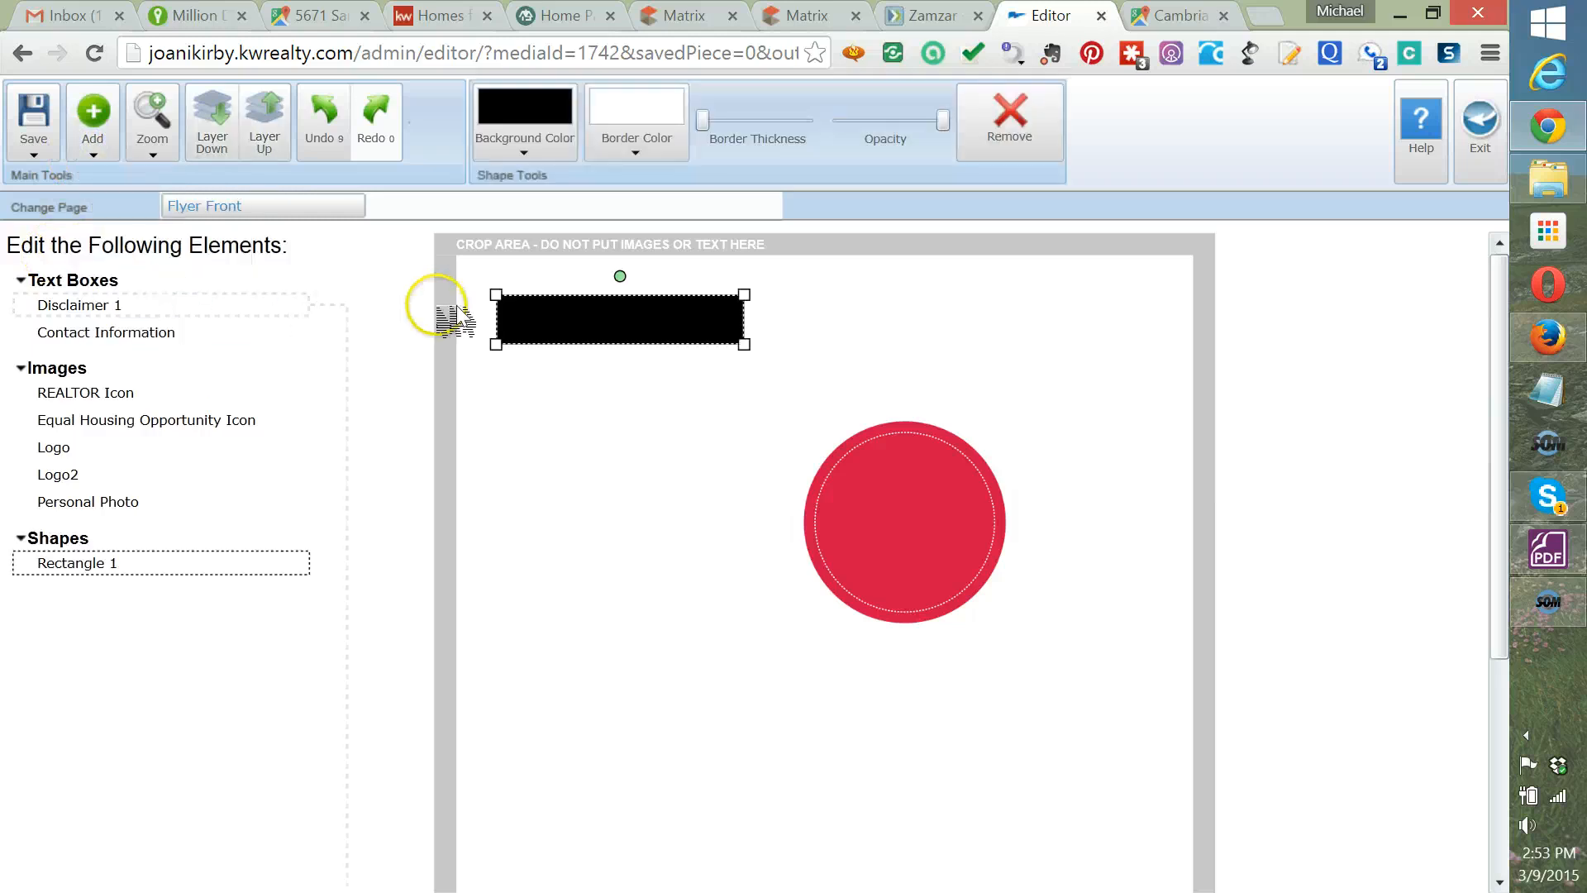
{"action": "left_click_drag", "start_coordinate": [493, 293], "coordinate": [444, 234]}
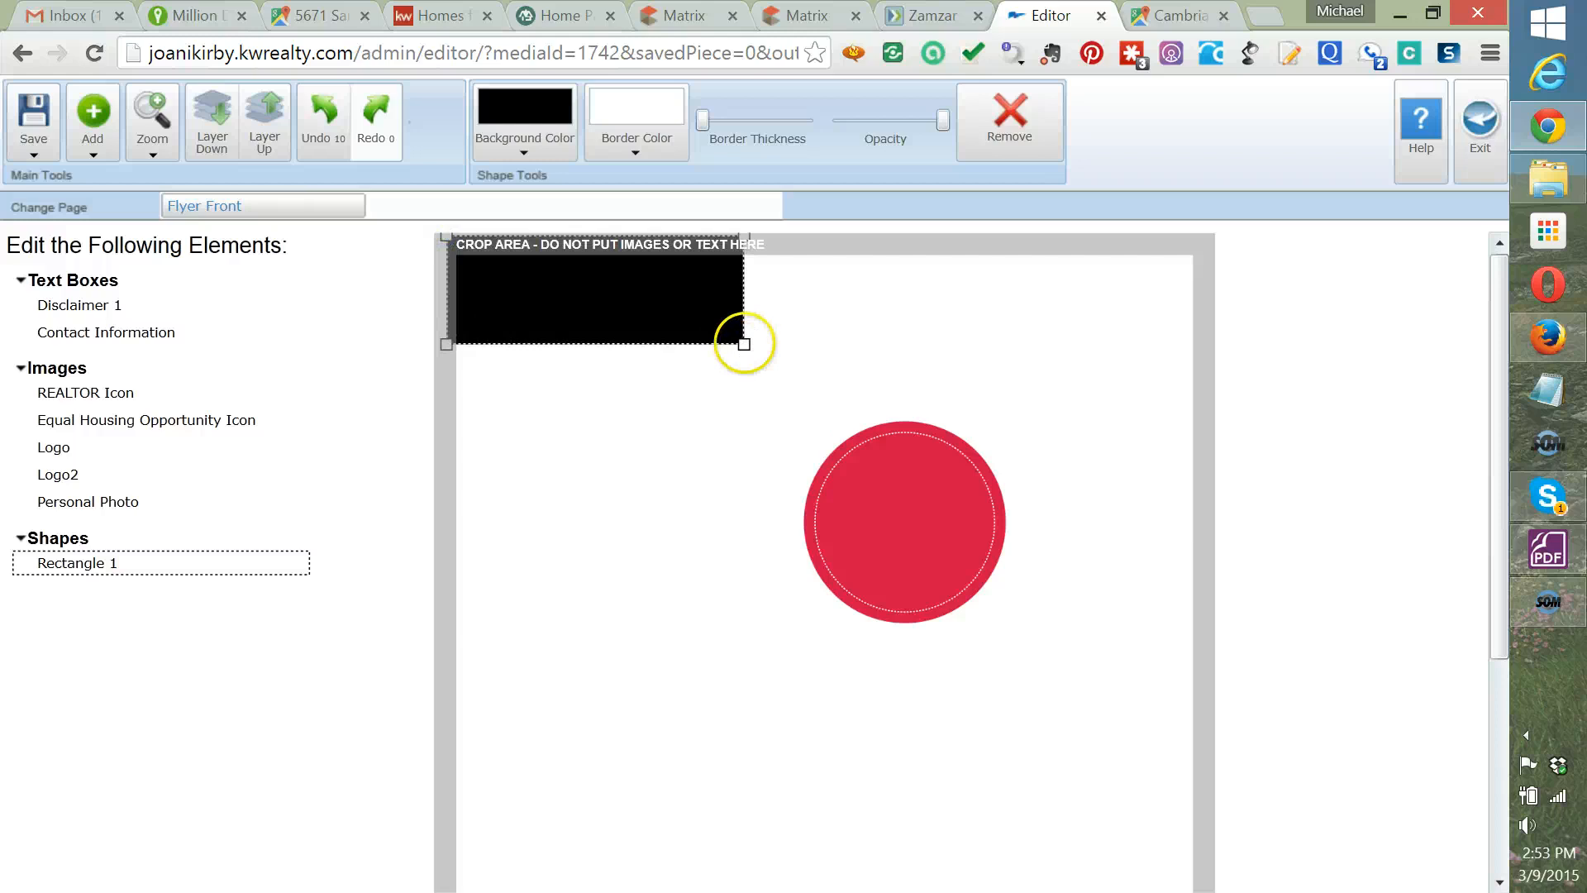
{"action": "left_click_drag", "start_coordinate": [745, 343], "coordinate": [1190, 822]}
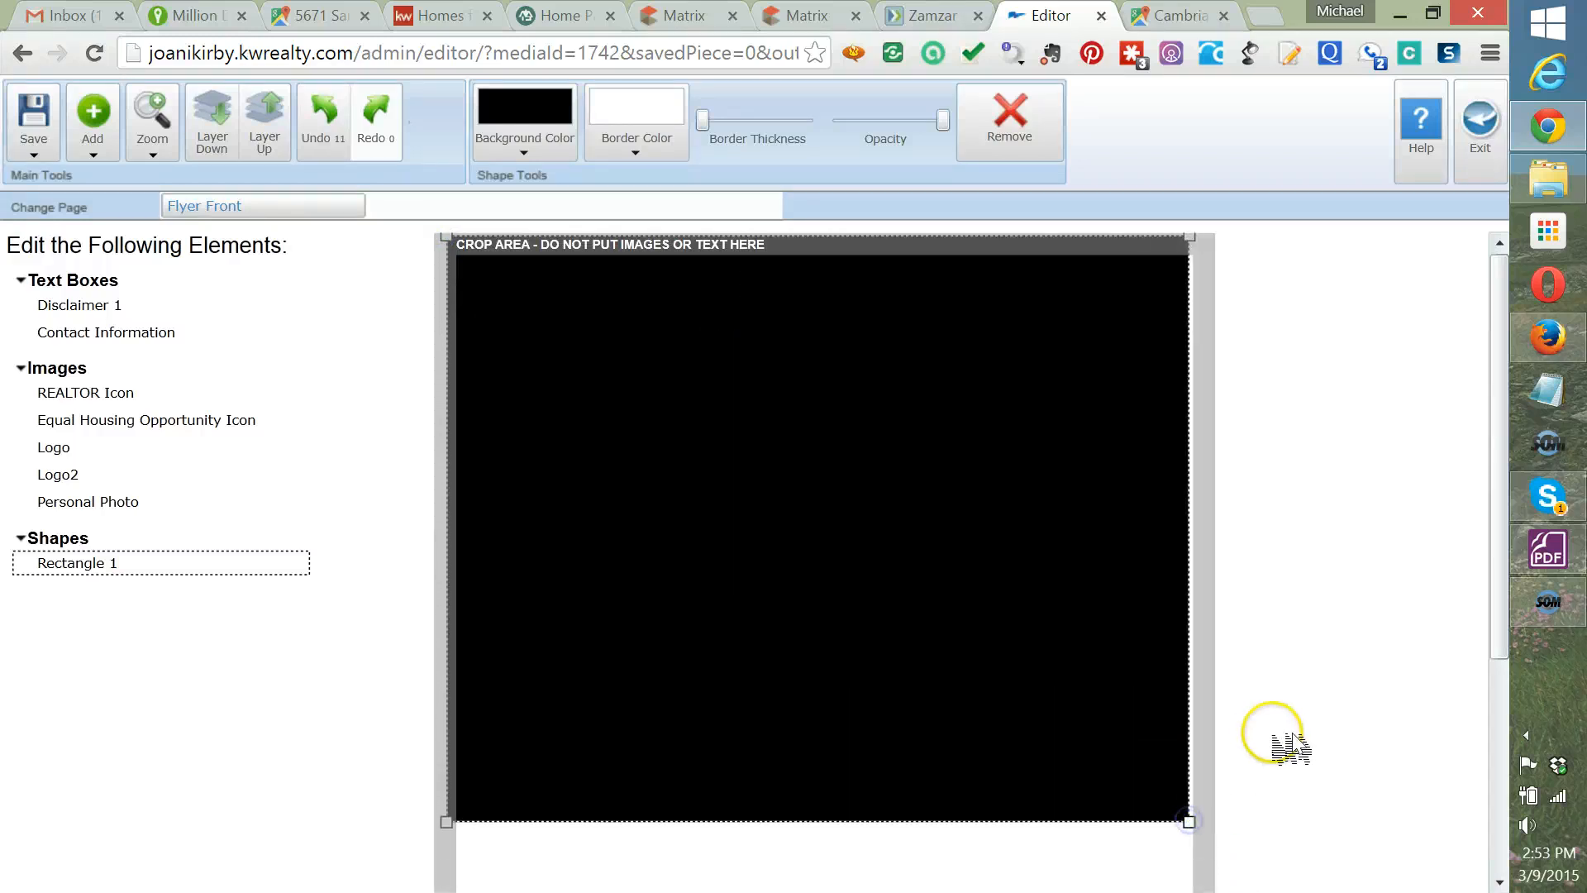
{"action": "scroll", "coordinate": [1289, 736], "scroll_direction": "down", "scroll_amount": 4}
{"action": "scroll", "coordinate": [1268, 723], "scroll_direction": "down", "scroll_amount": 1}
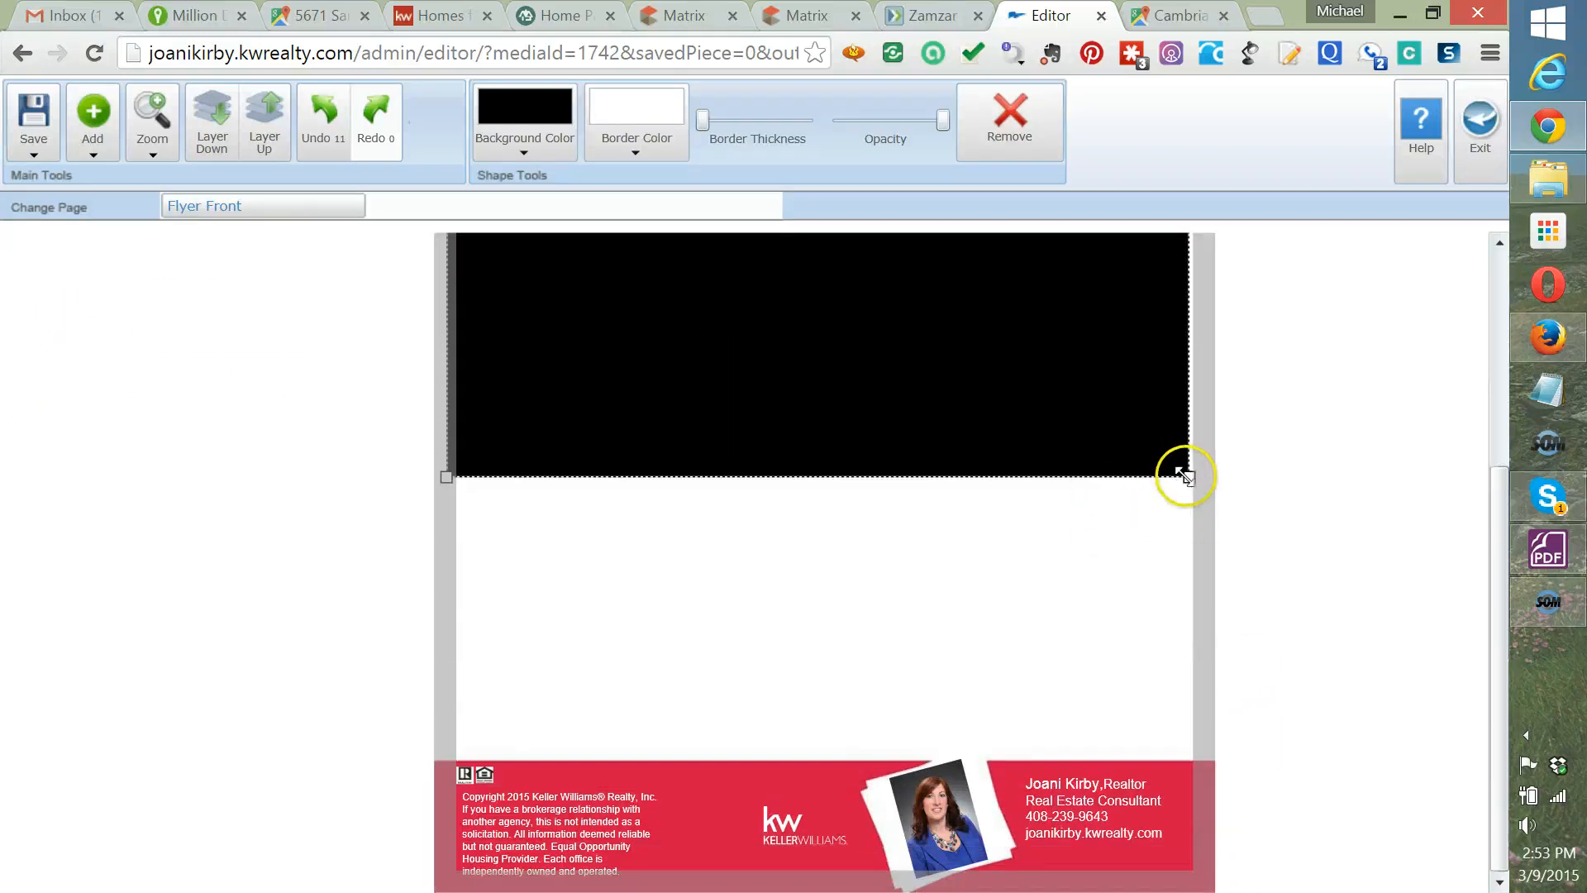
{"action": "left_click_drag", "start_coordinate": [1183, 475], "coordinate": [1204, 745]}
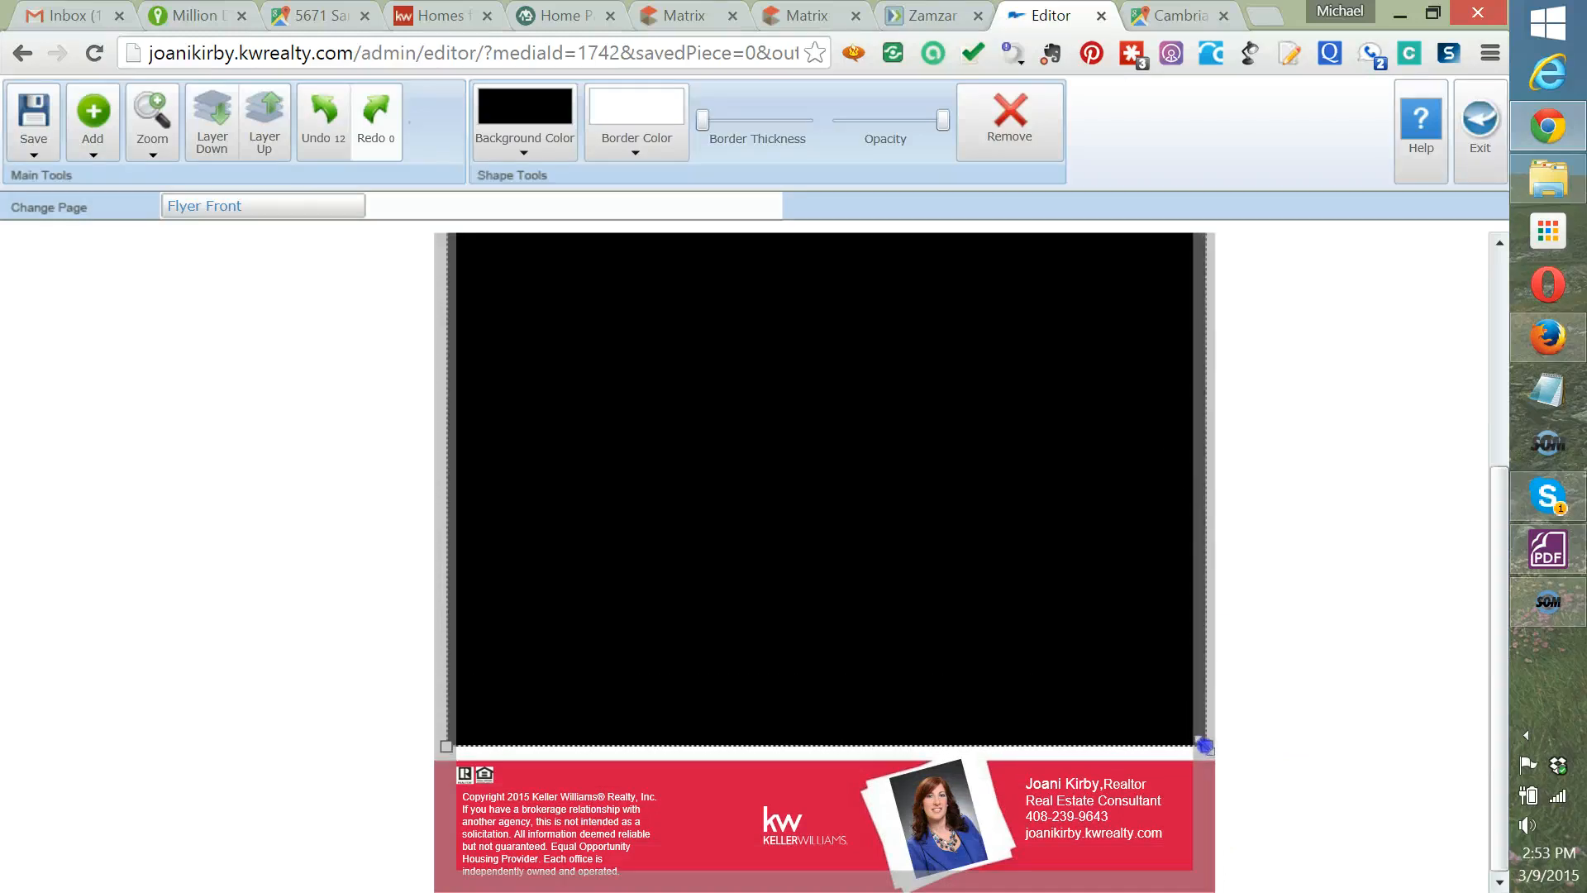
Set the rectangle's background color to white, deselect it, and review the blanked flyer page.
{"action": "left_click", "coordinate": [523, 154]}
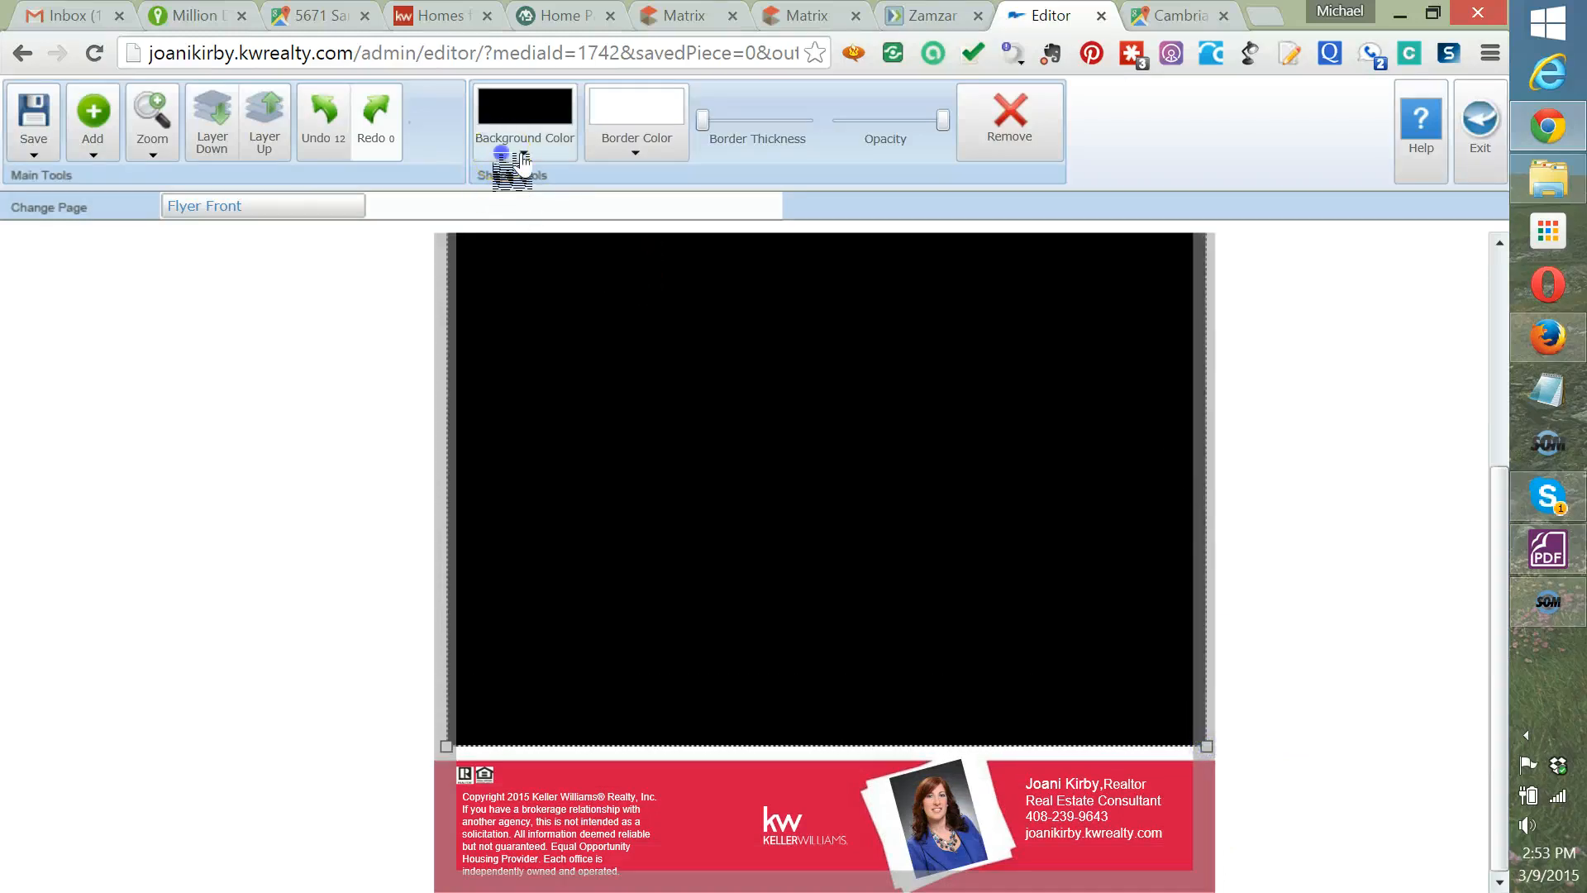
{"action": "left_click", "coordinate": [487, 204]}
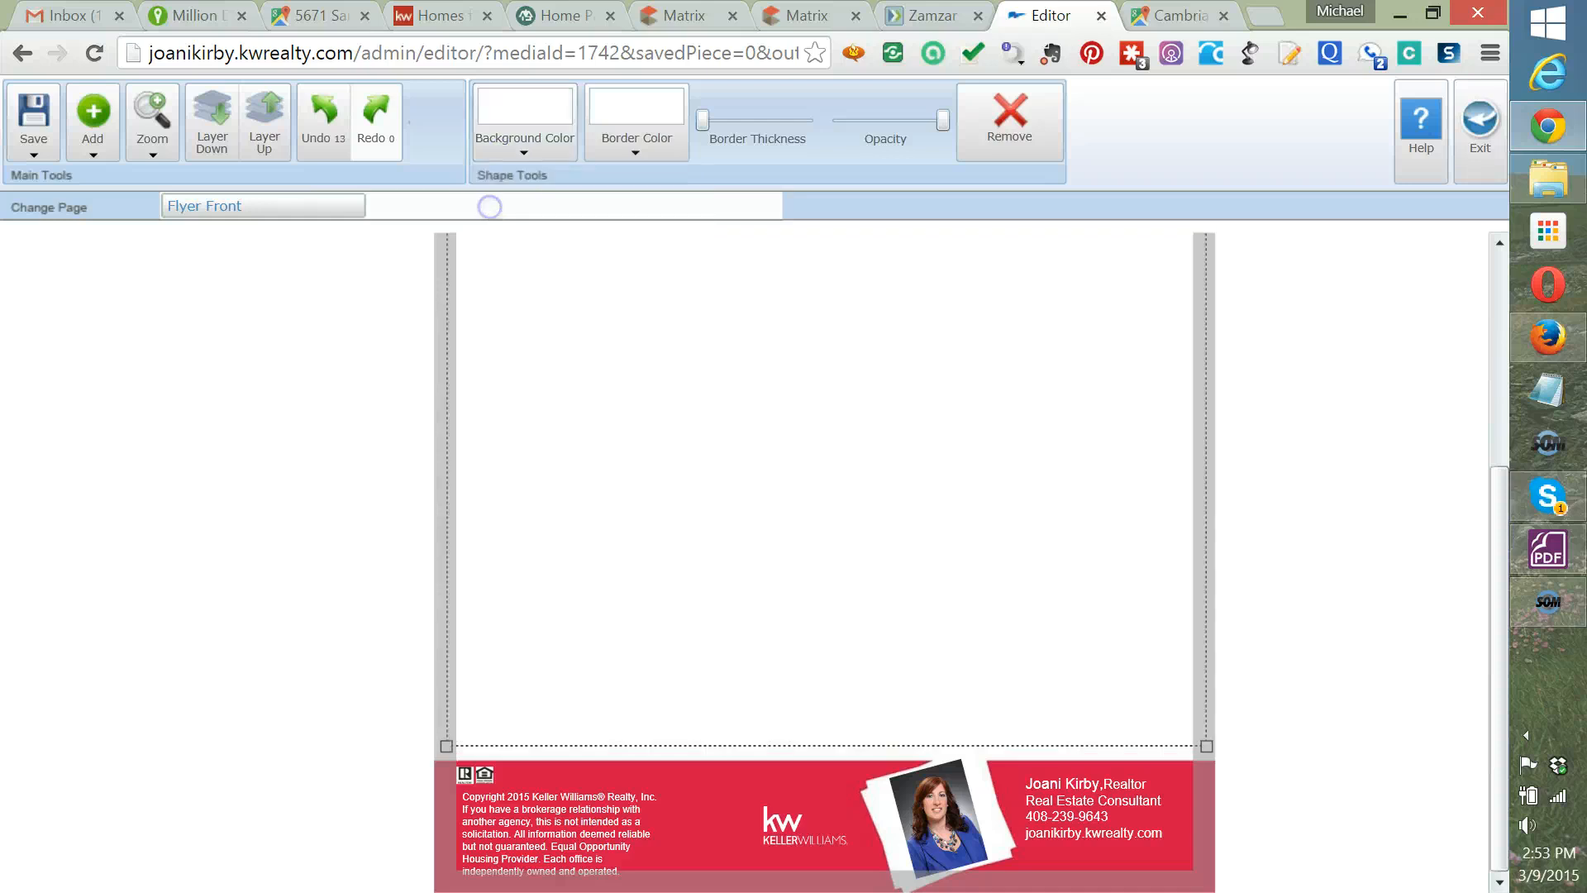
{"action": "left_click", "coordinate": [1339, 507]}
{"action": "scroll", "coordinate": [1398, 505], "scroll_direction": "up", "scroll_amount": 5}
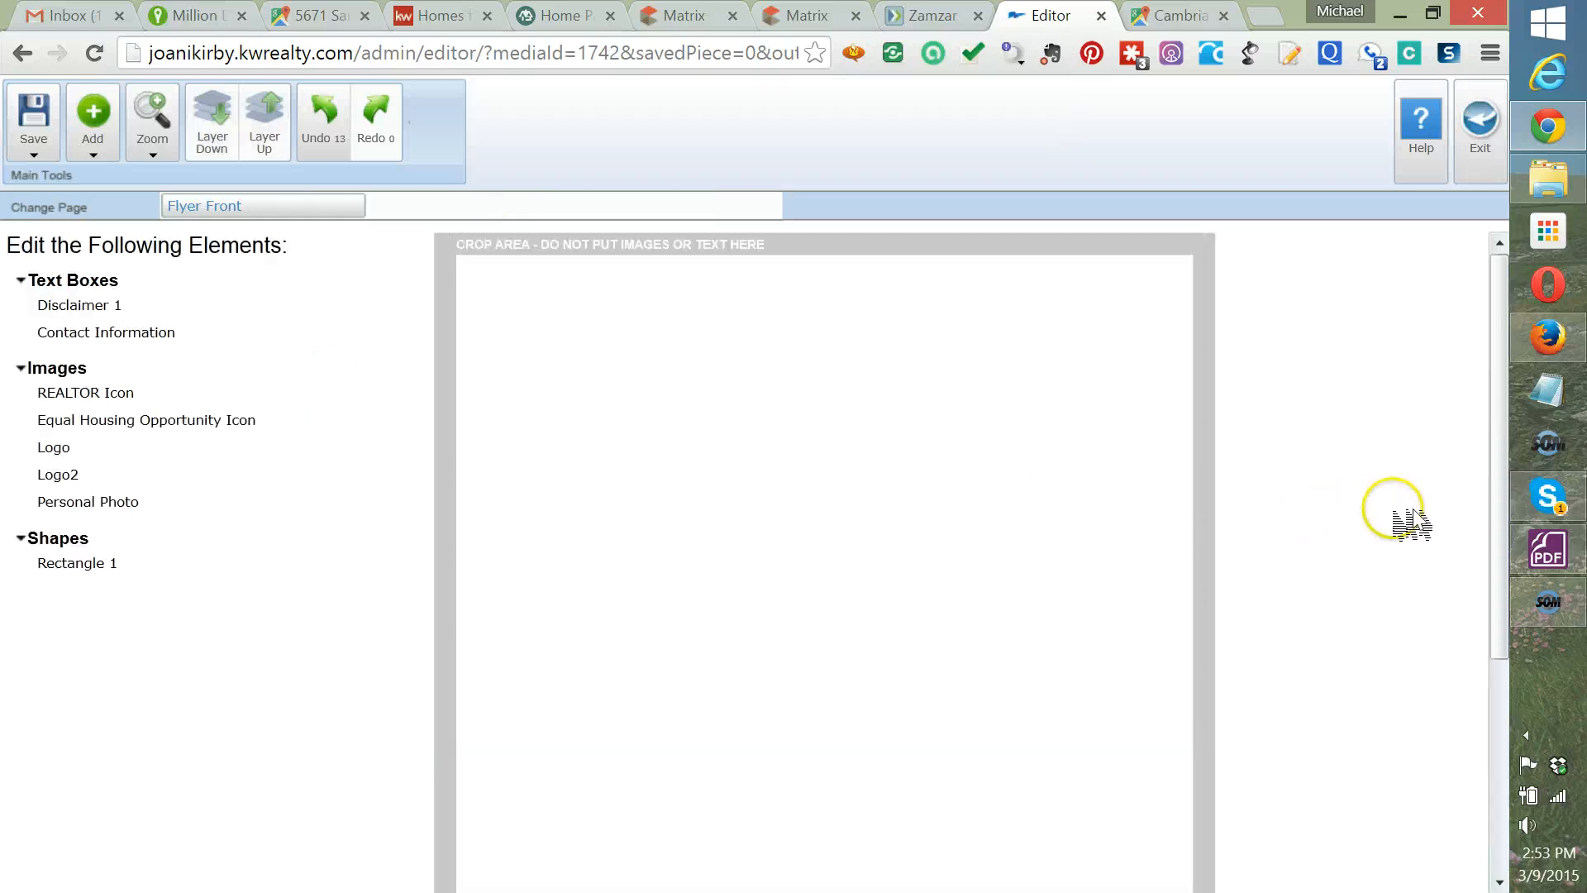
{"action": "scroll", "coordinate": [1414, 510], "scroll_direction": "down", "scroll_amount": 5}
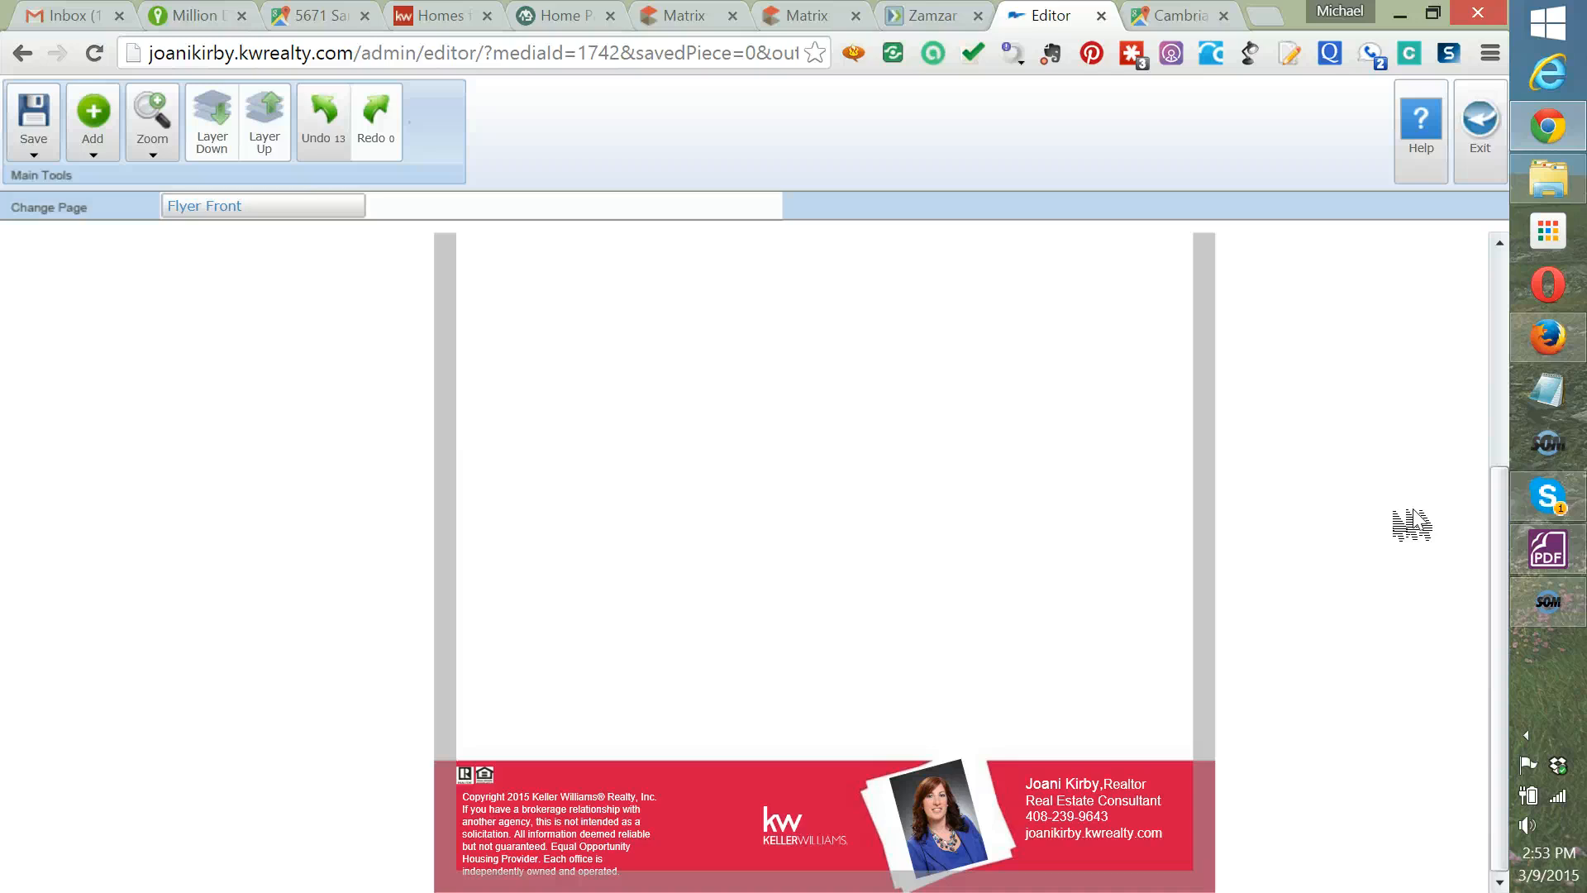
Add a text box near the flyer's upper edge, widen it across the page, and enter "Cambrian Park Neighborhood Update!".
{"action": "scroll", "coordinate": [1454, 568], "scroll_direction": "up", "scroll_amount": 5}
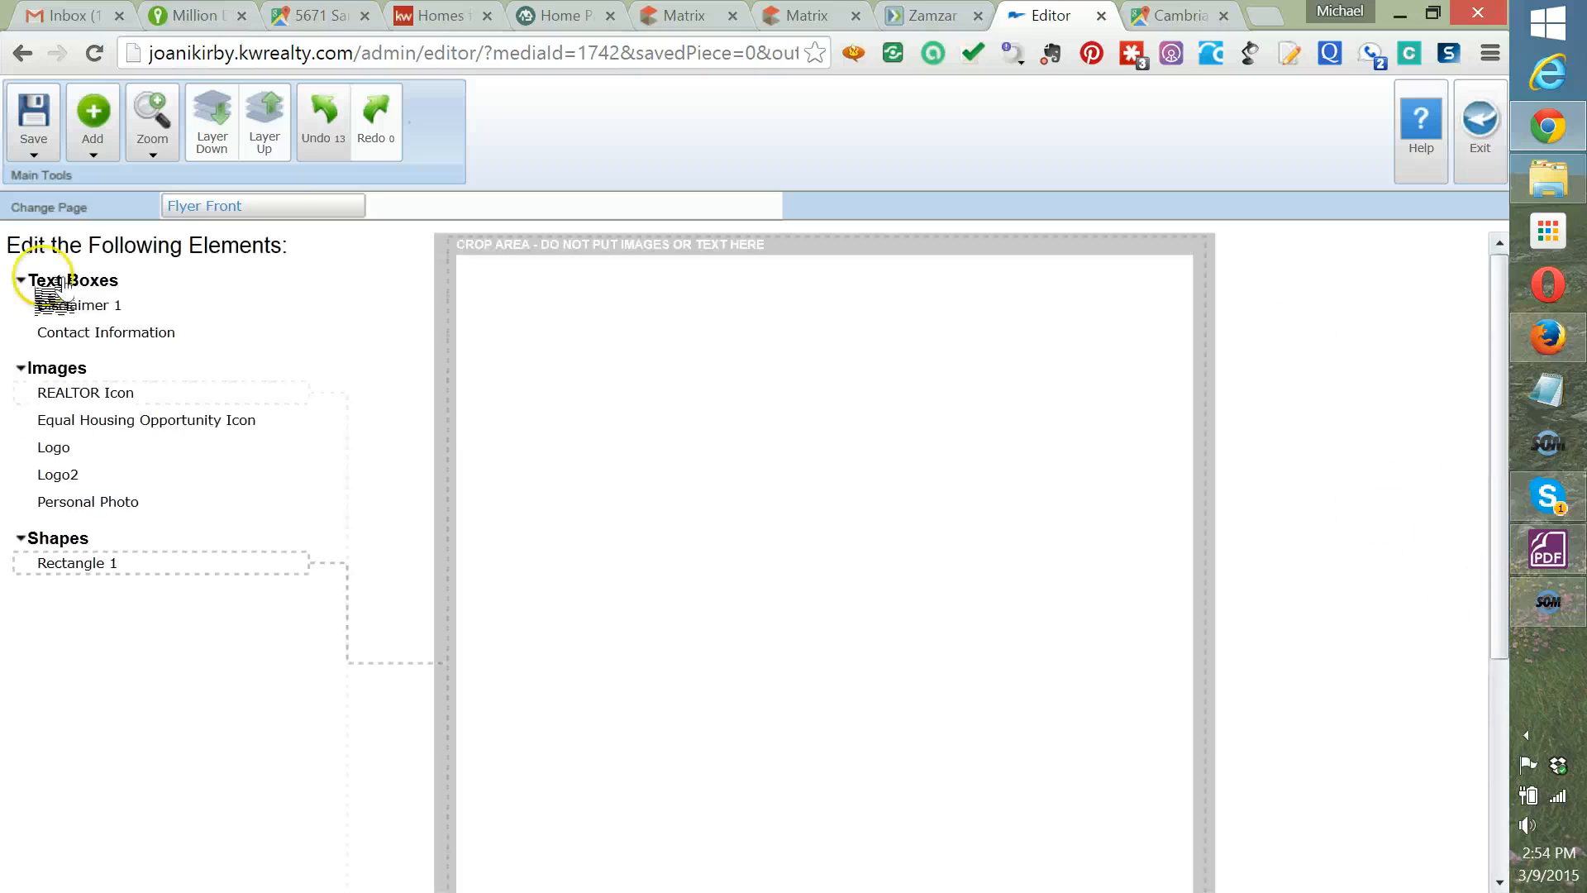
{"action": "left_click", "coordinate": [92, 153]}
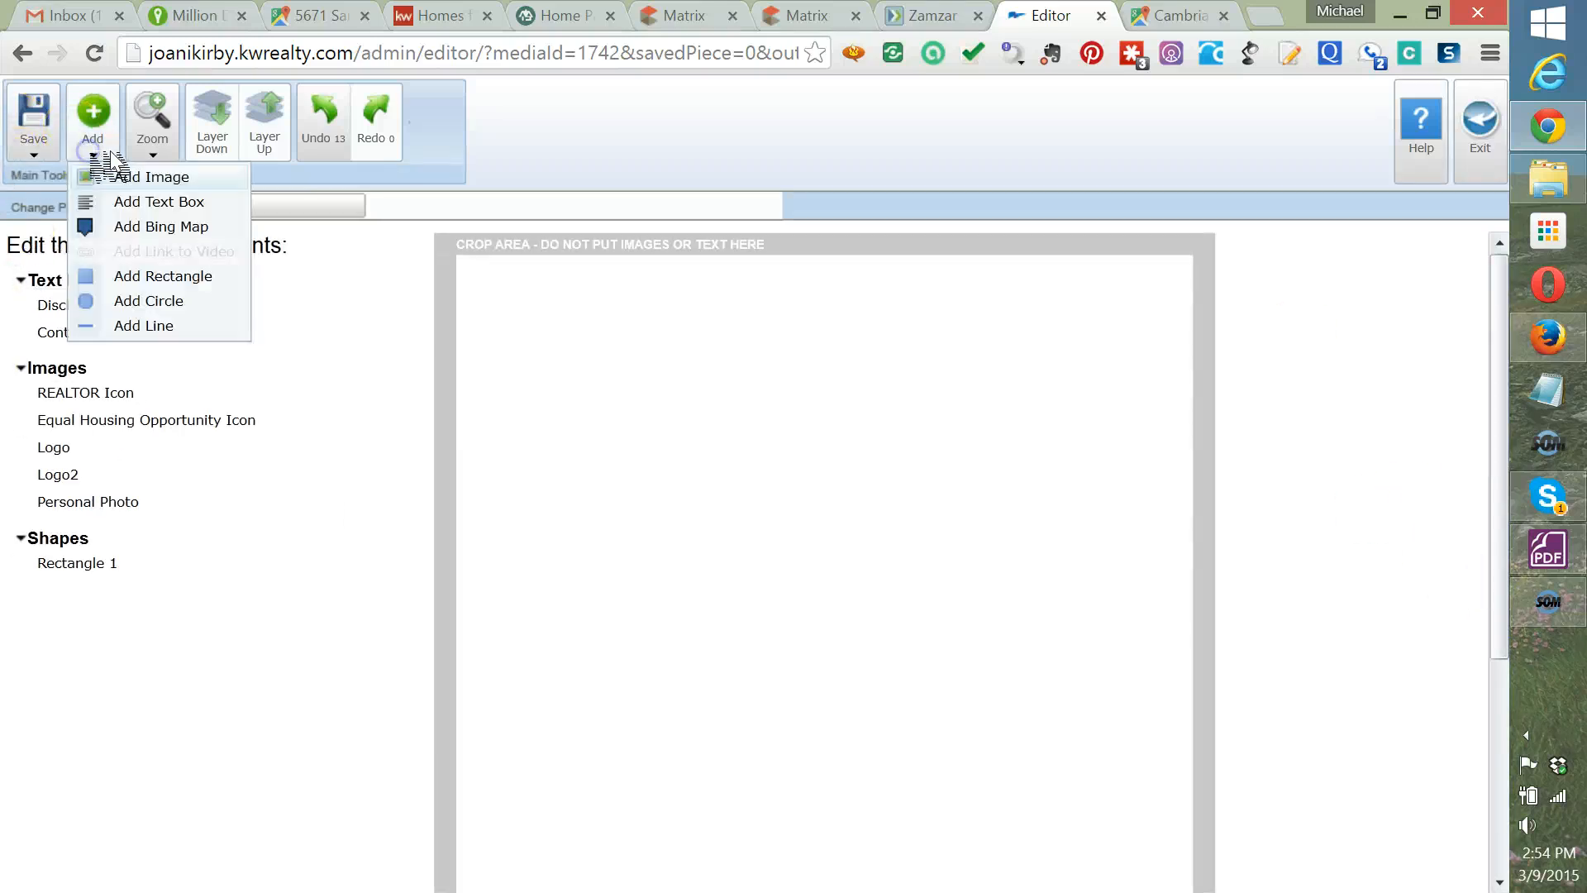
{"action": "left_click", "coordinate": [124, 201]}
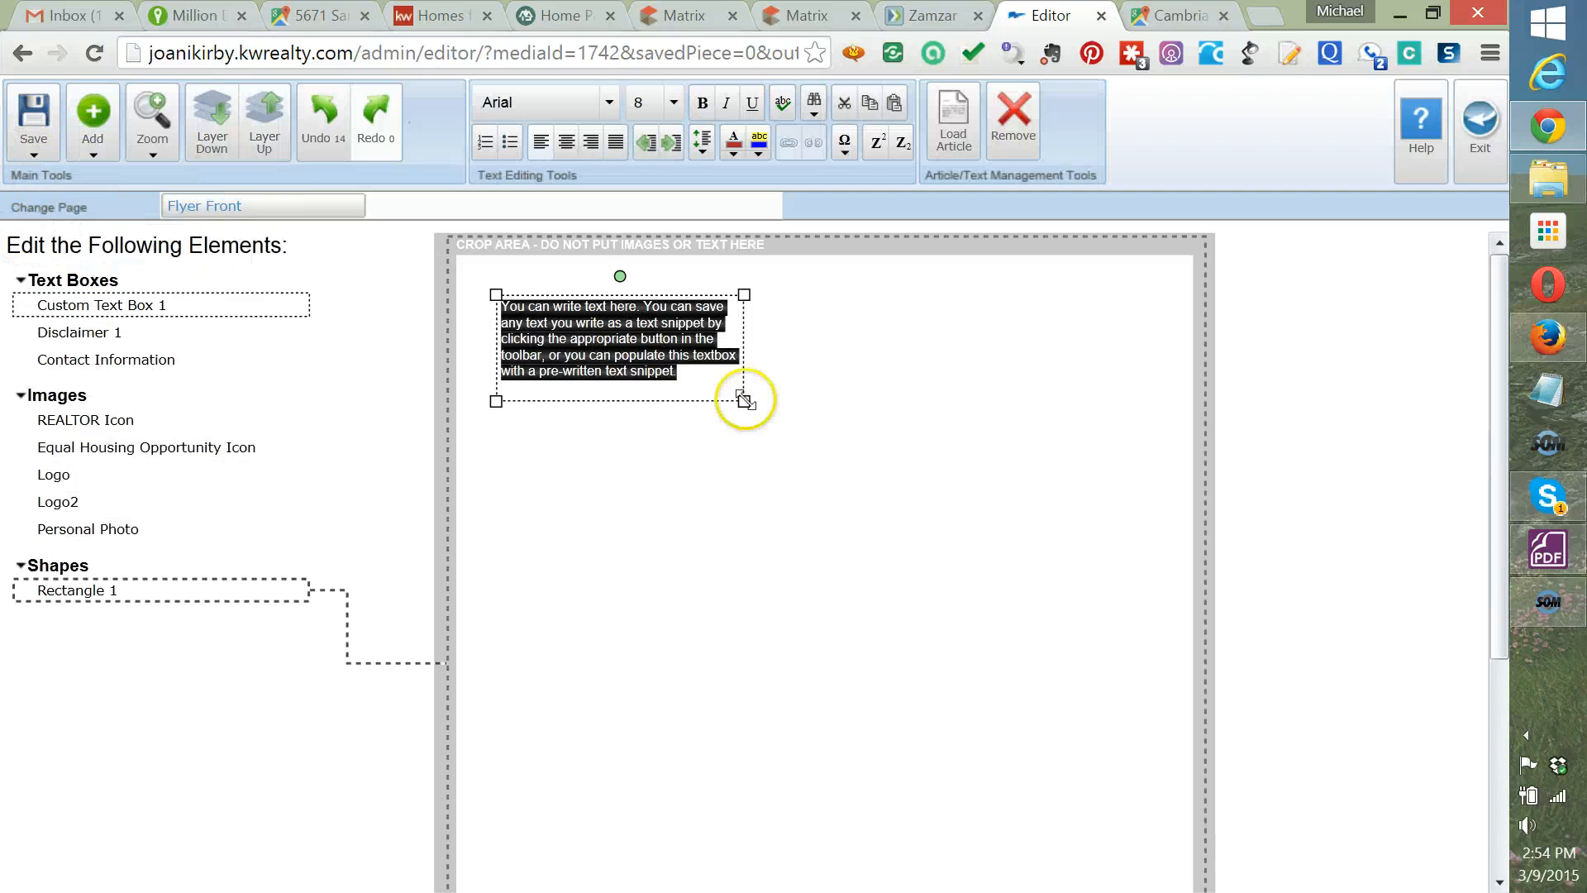
{"action": "left_click_drag", "start_coordinate": [744, 401], "coordinate": [1153, 433]}
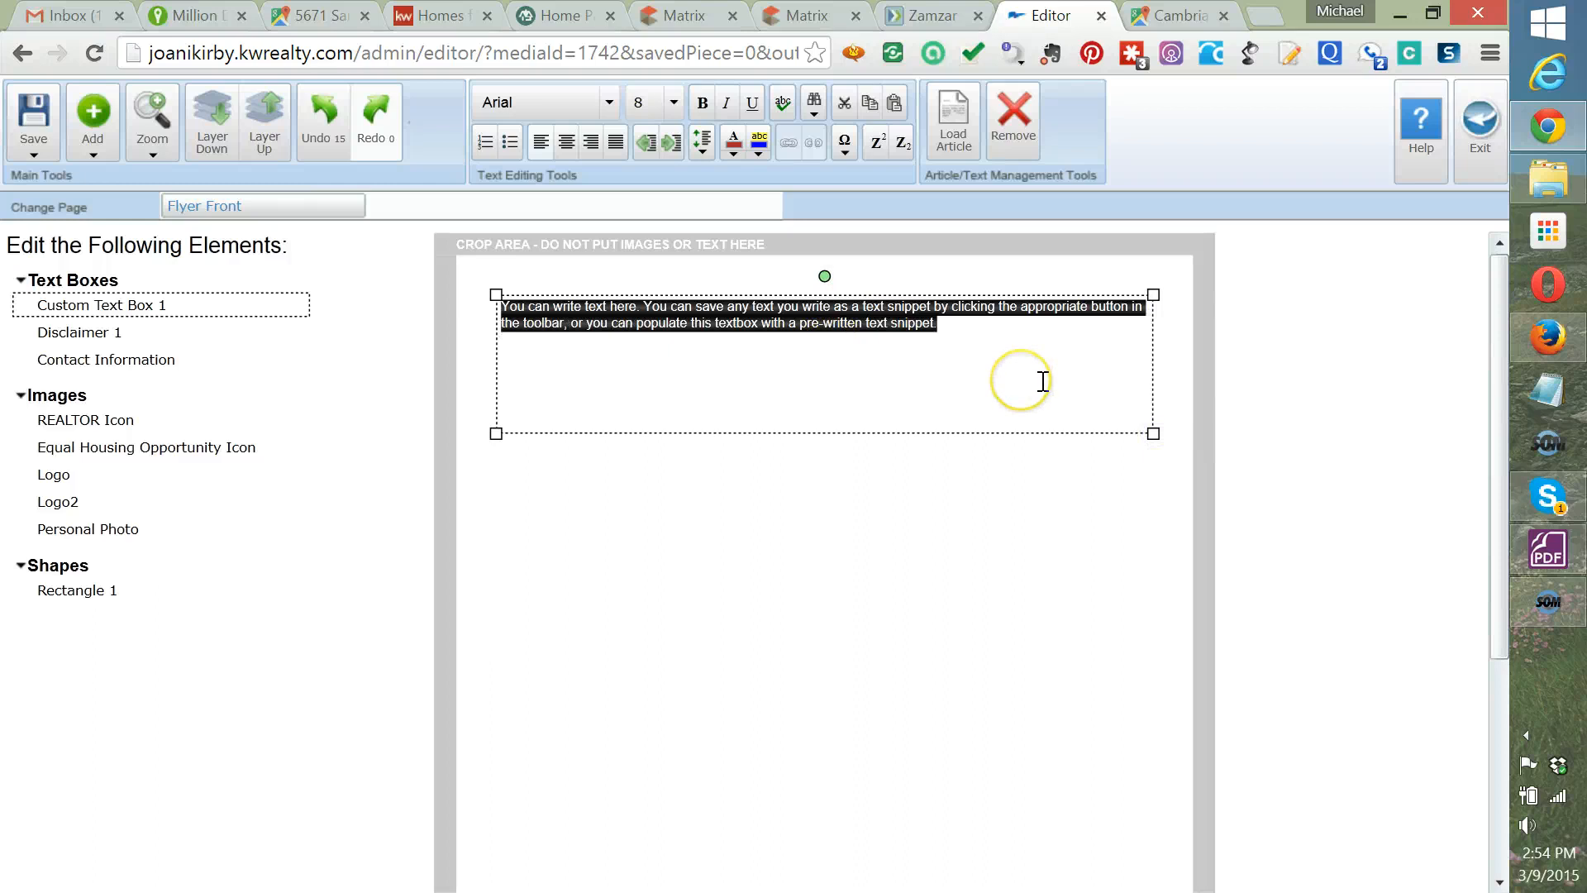
{"action": "type", "text": "Ca"}
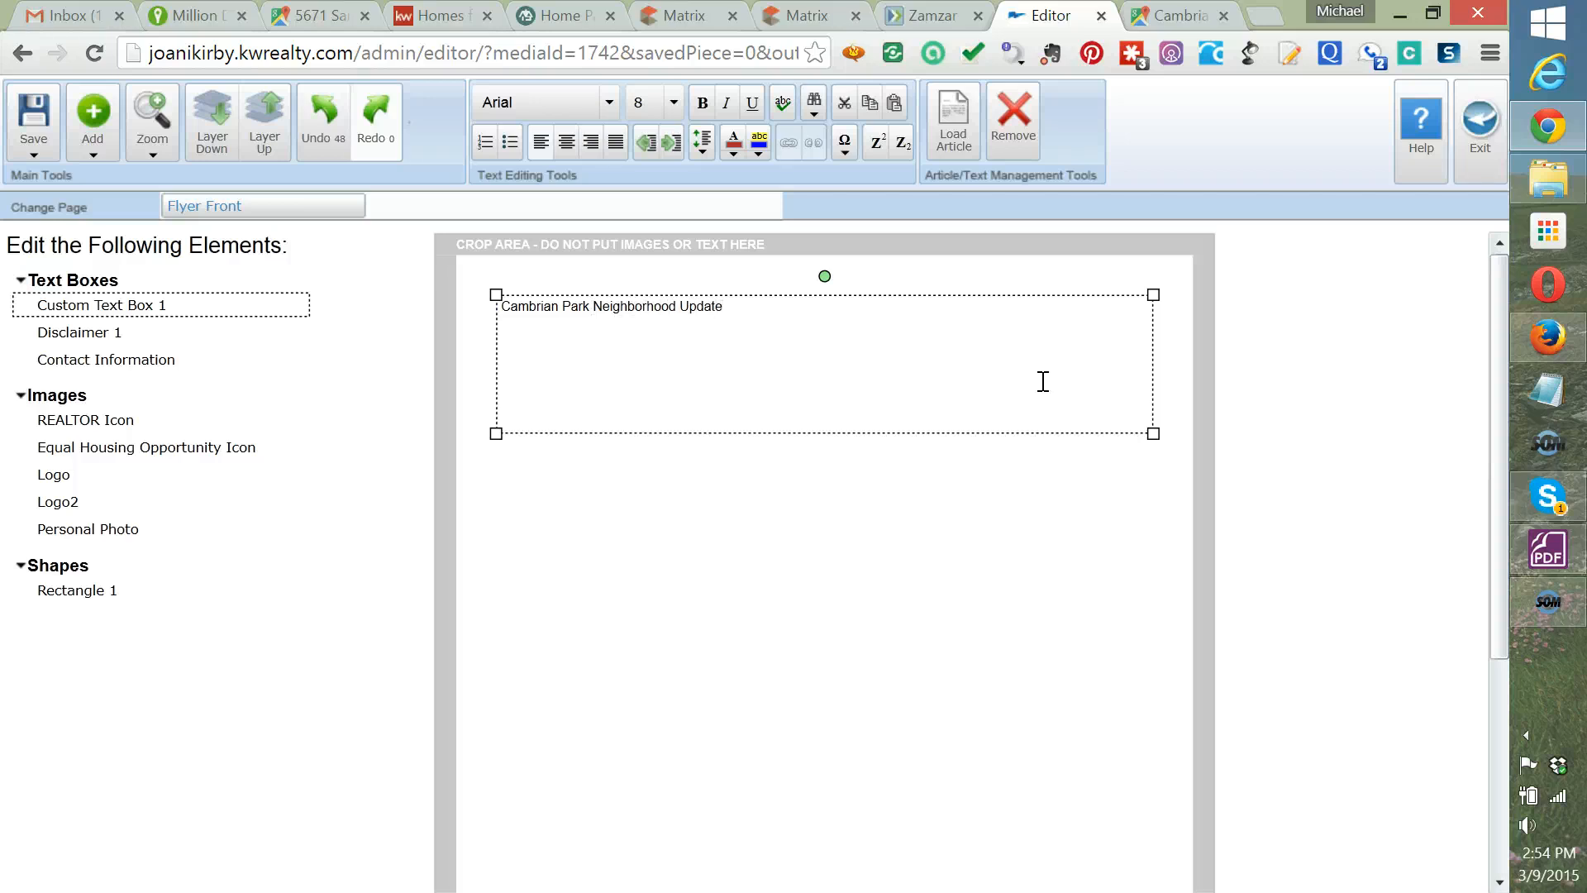
Format the flyer title in Arial Black, center it, and set its text size to 20 points.
{"action": "key", "text": "ctrl+a"}
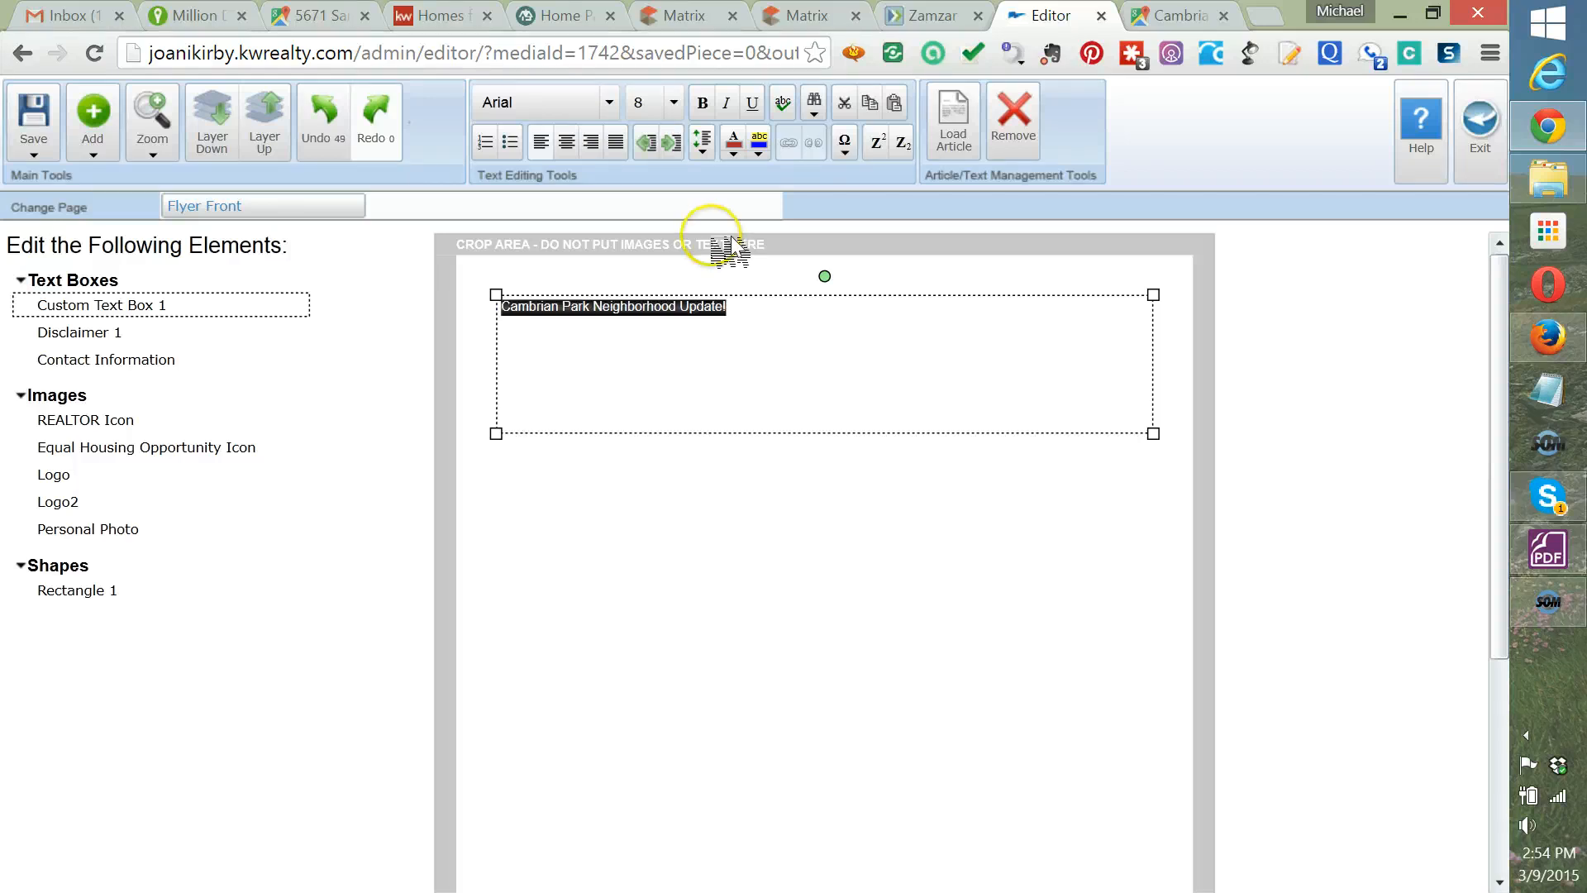
{"action": "left_click", "coordinate": [609, 103]}
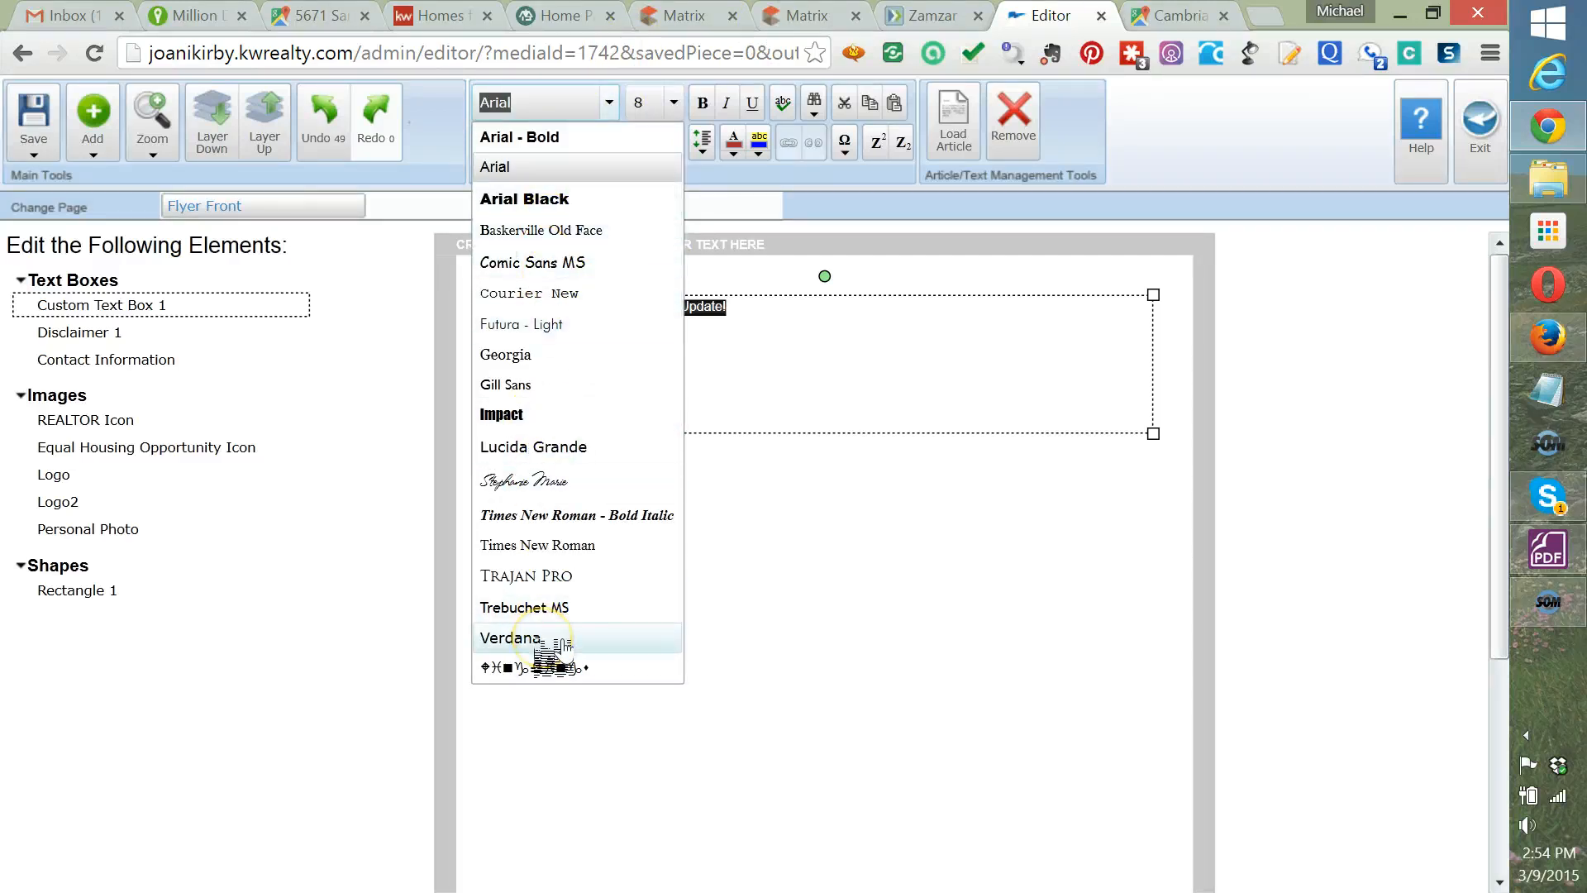
{"action": "left_click", "coordinate": [551, 201]}
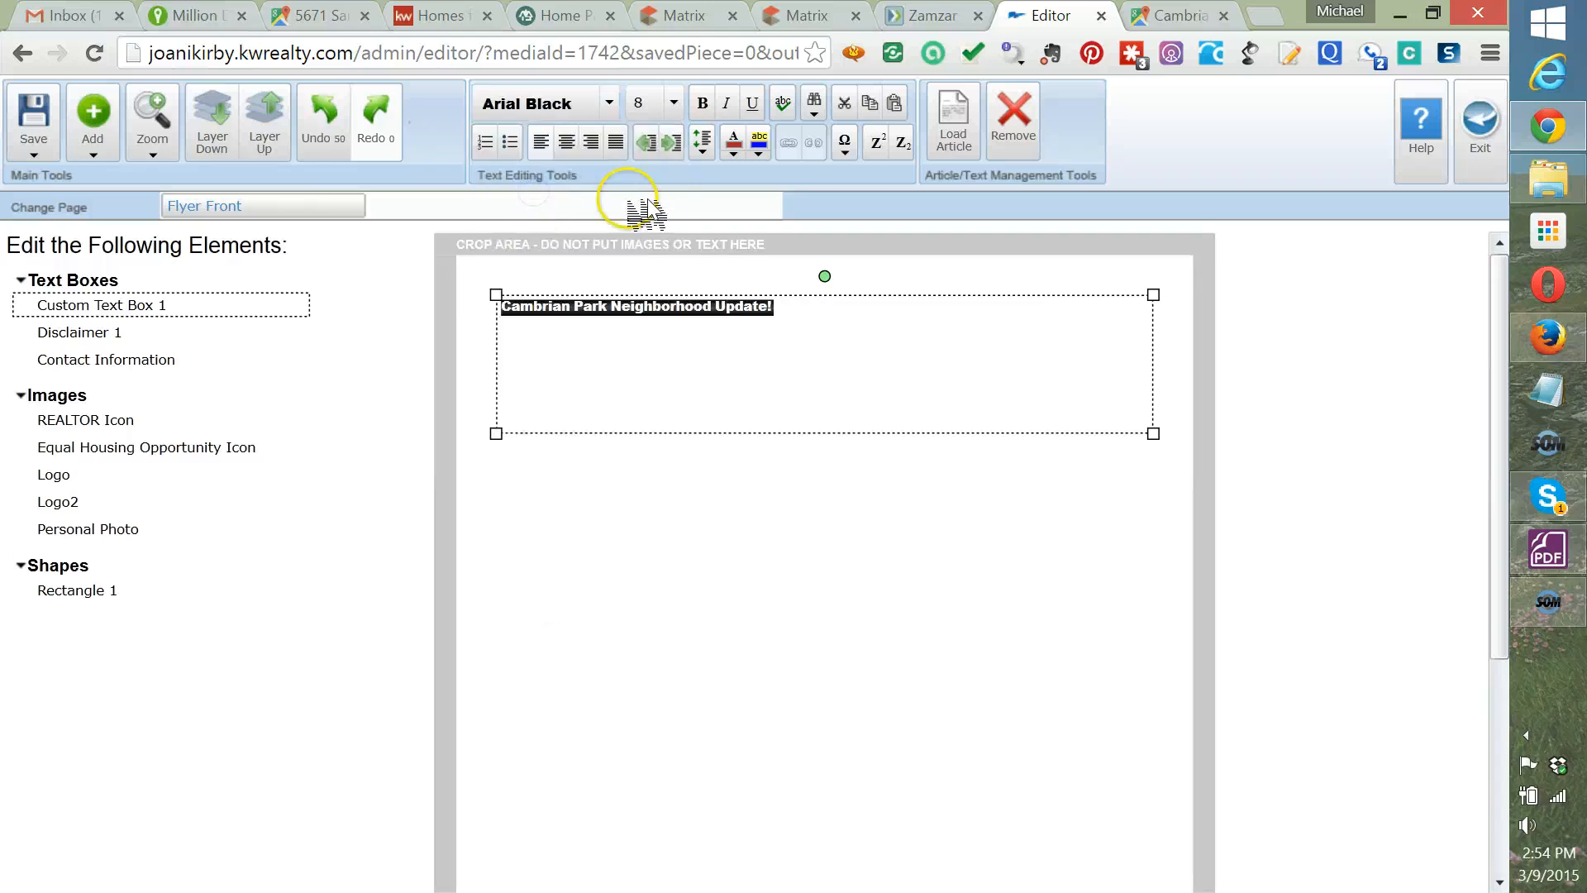
{"action": "left_click", "coordinate": [566, 142]}
{"action": "left_click", "coordinate": [674, 104]}
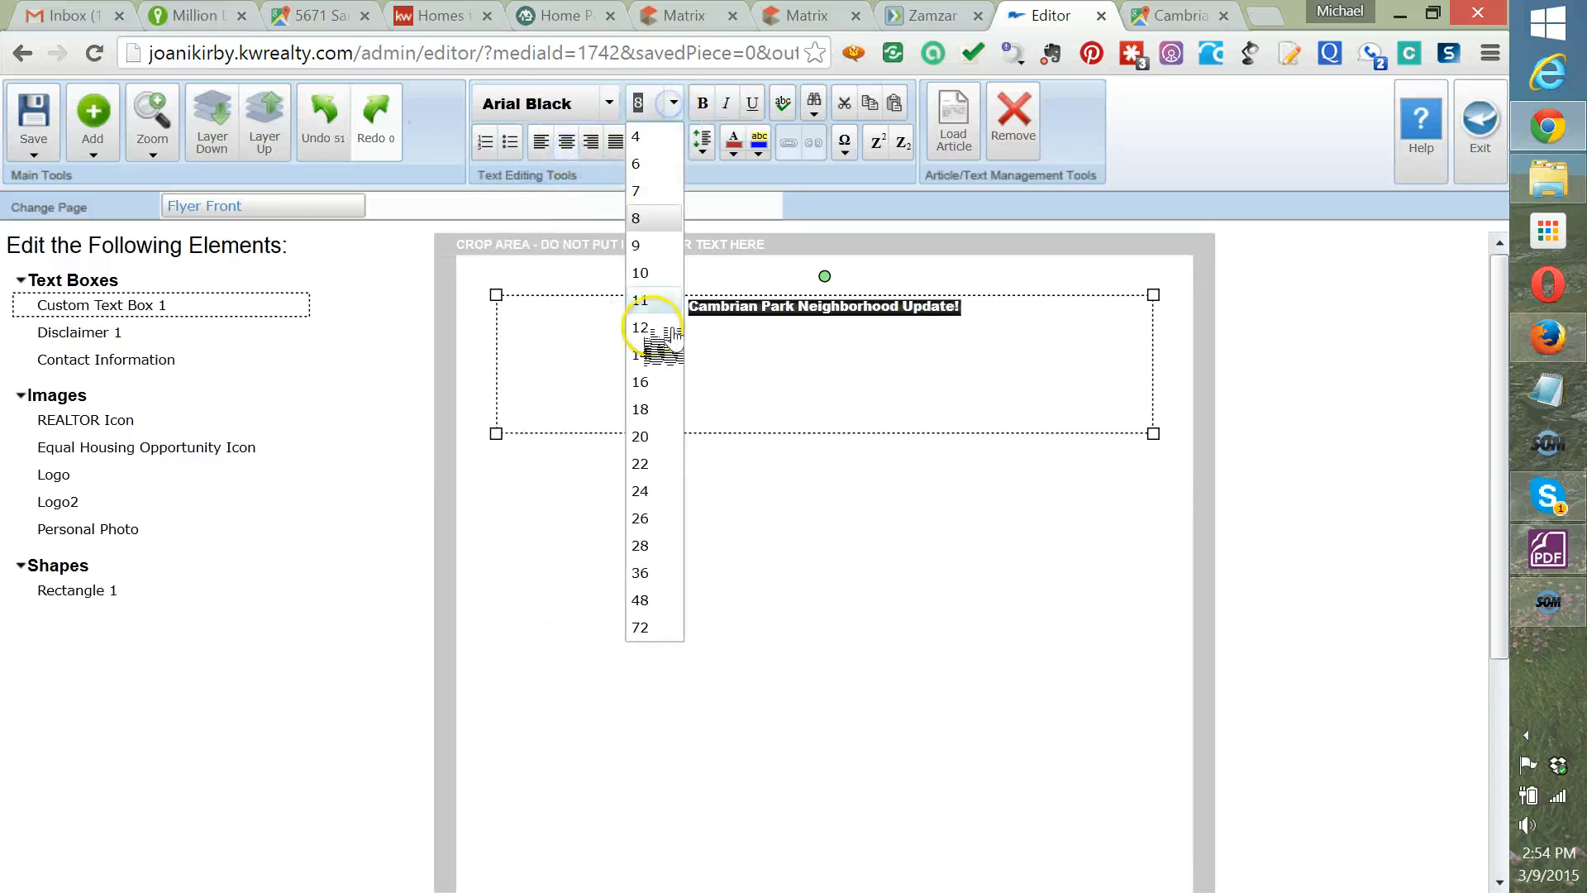
{"action": "left_click", "coordinate": [664, 427]}
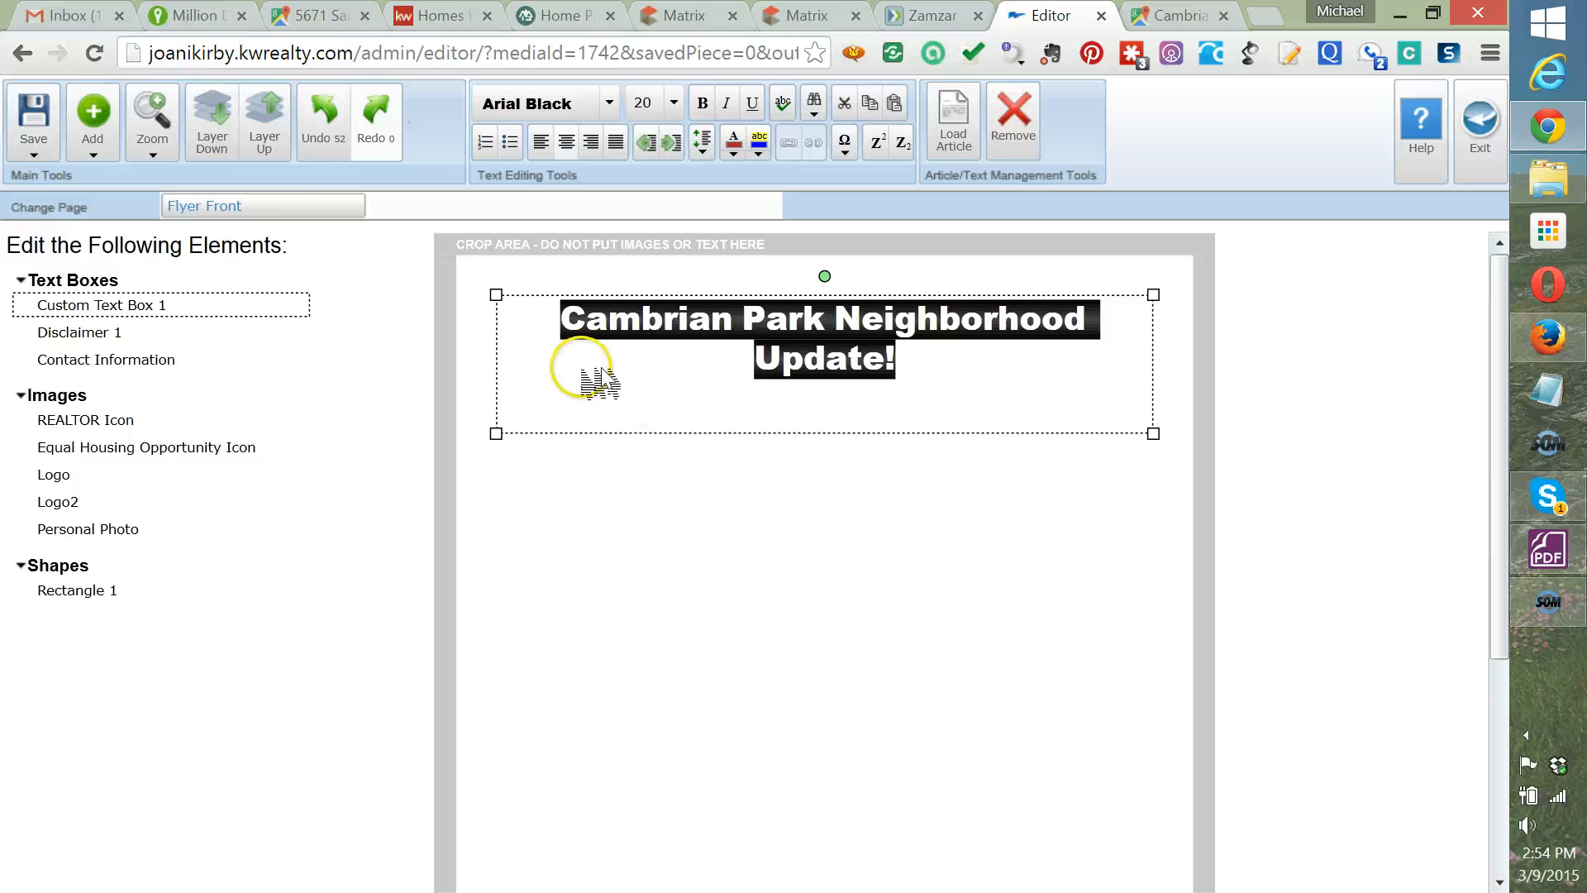
Set the flyer title to 18 points and shrink its text box to fit a single line.
{"action": "left_click_drag", "start_coordinate": [929, 394], "coordinate": [563, 317]}
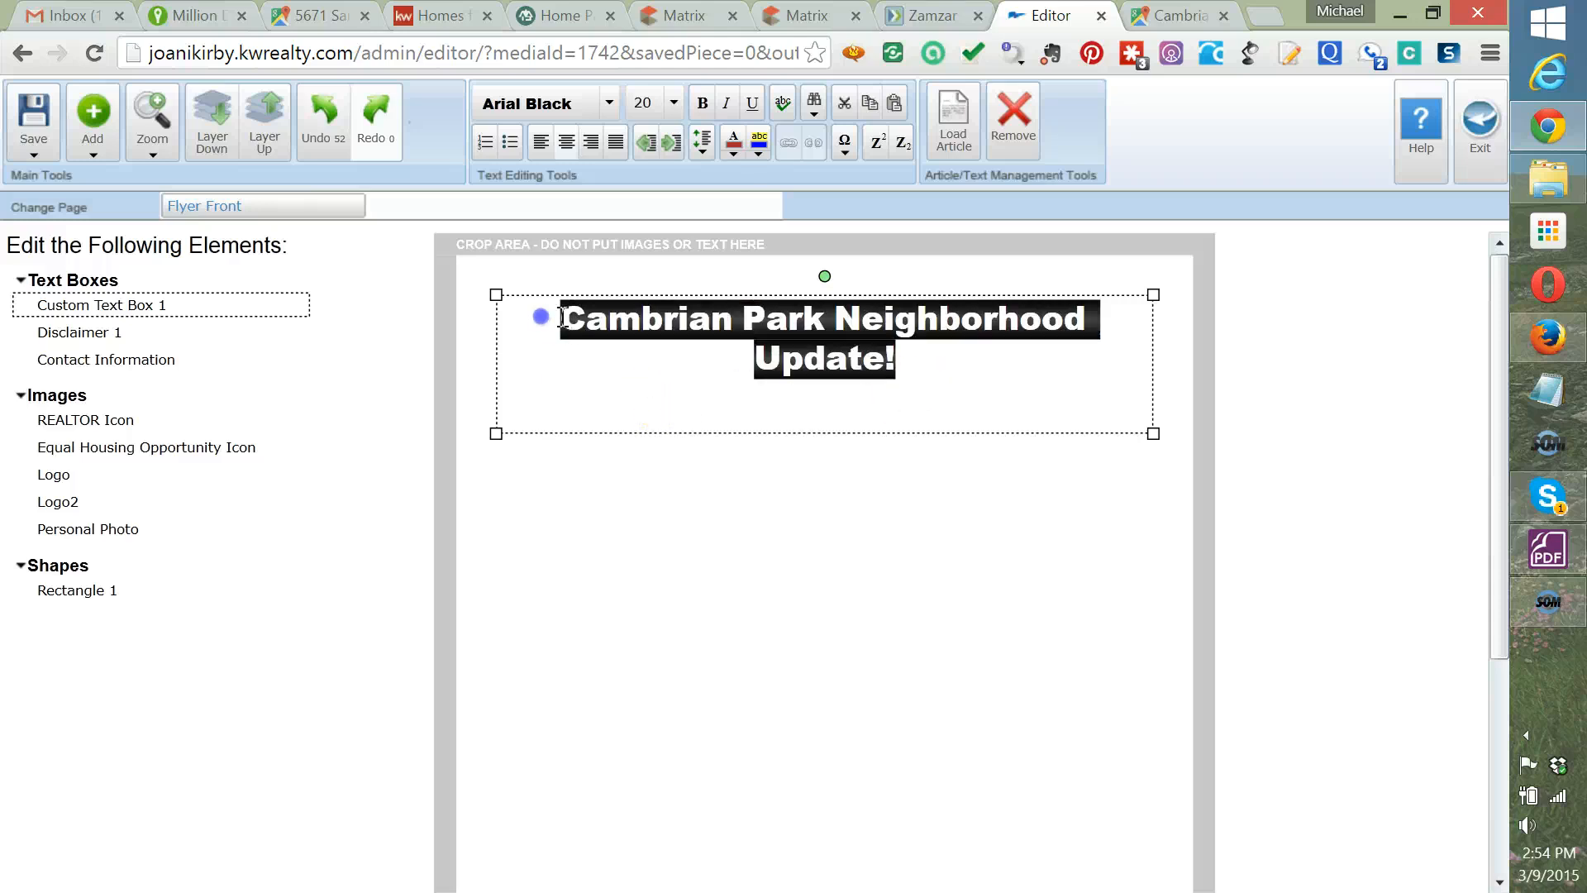
{"action": "left_click", "coordinate": [675, 104]}
{"action": "left_click", "coordinate": [644, 412]}
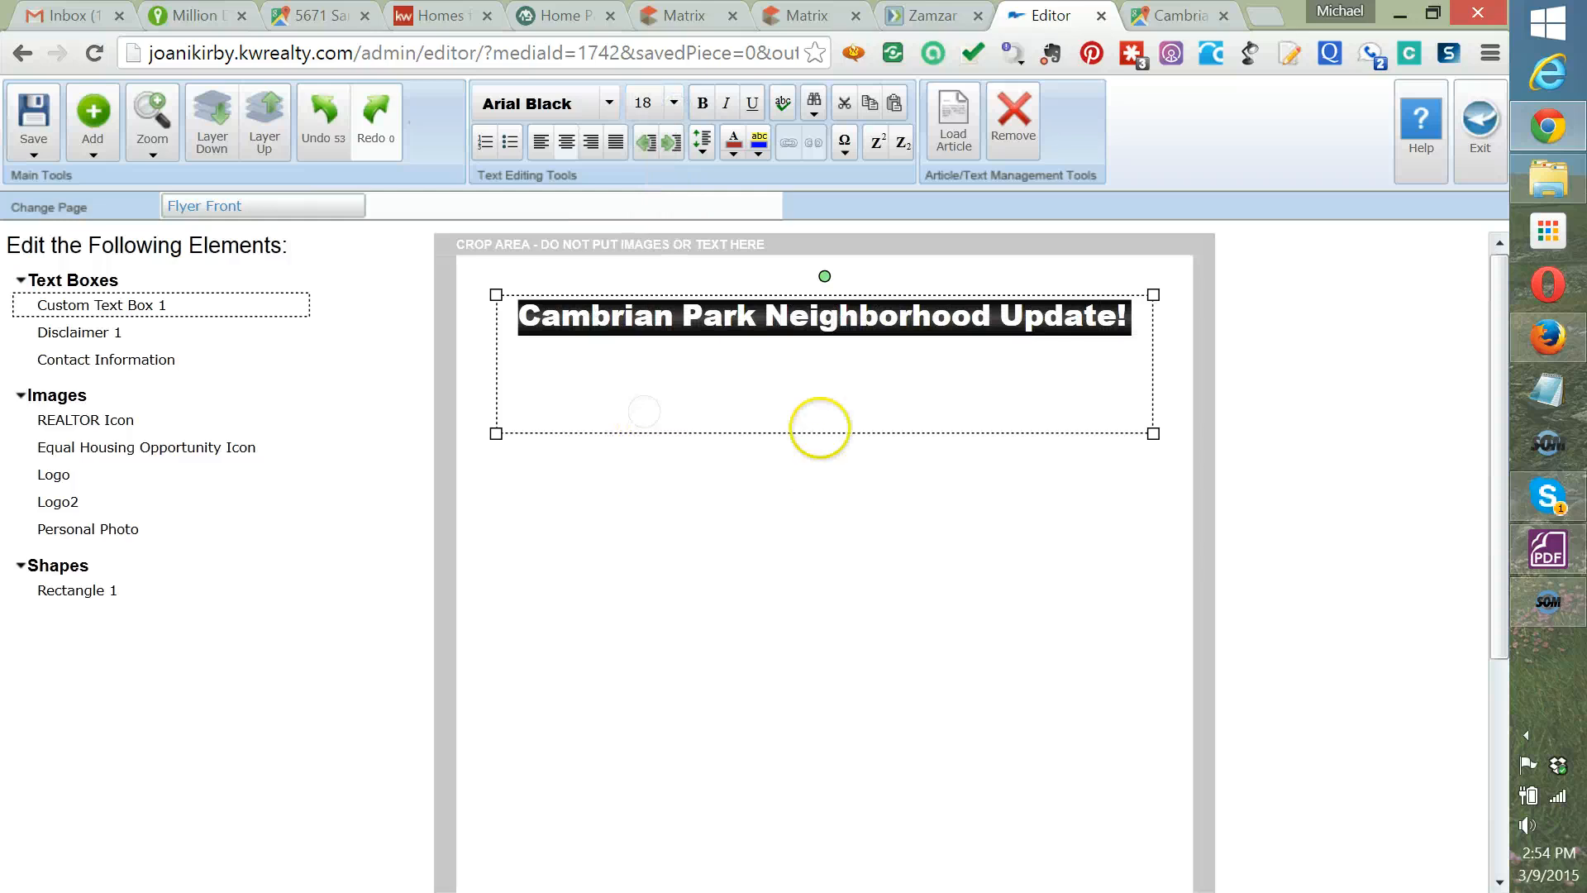
{"action": "left_click", "coordinate": [789, 481]}
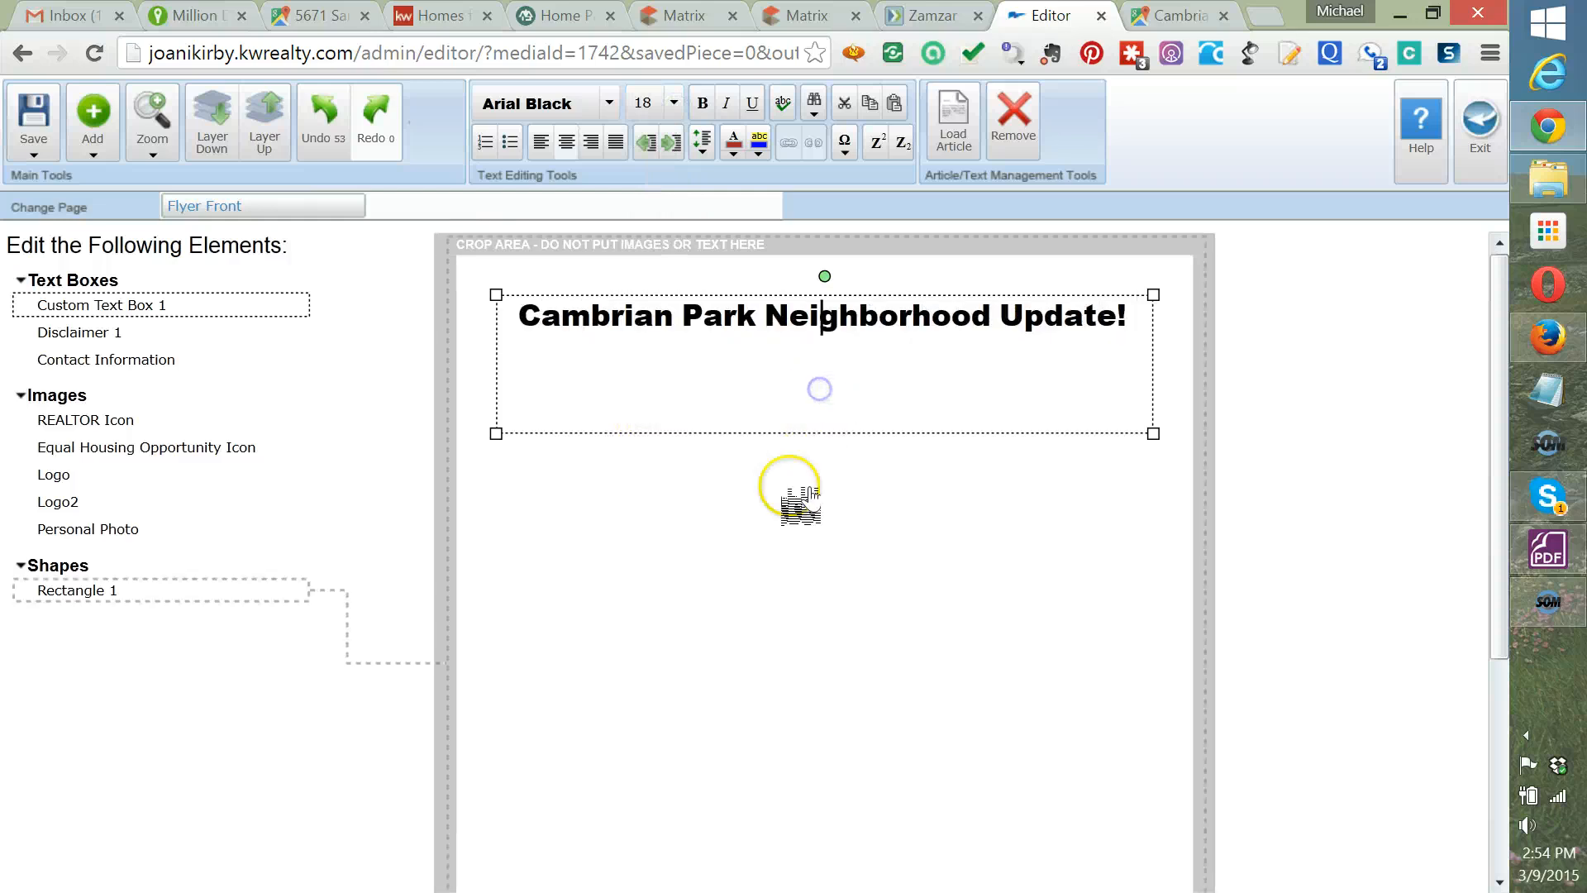
{"action": "left_click", "coordinate": [808, 436]}
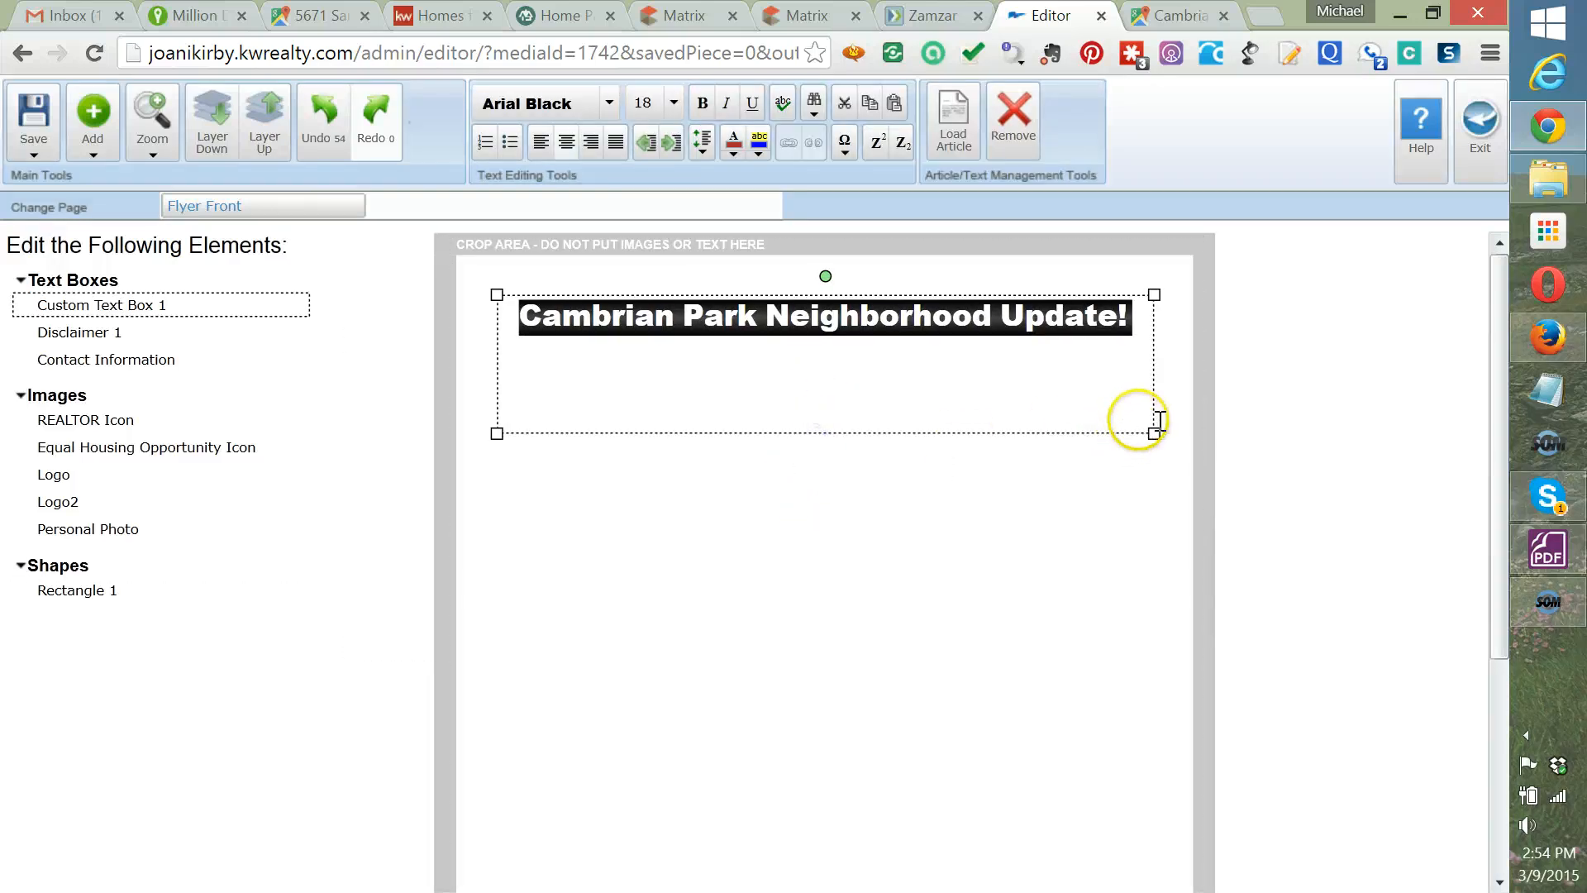
{"action": "left_click_drag", "start_coordinate": [1152, 431], "coordinate": [1138, 357]}
{"action": "left_click", "coordinate": [1059, 457]}
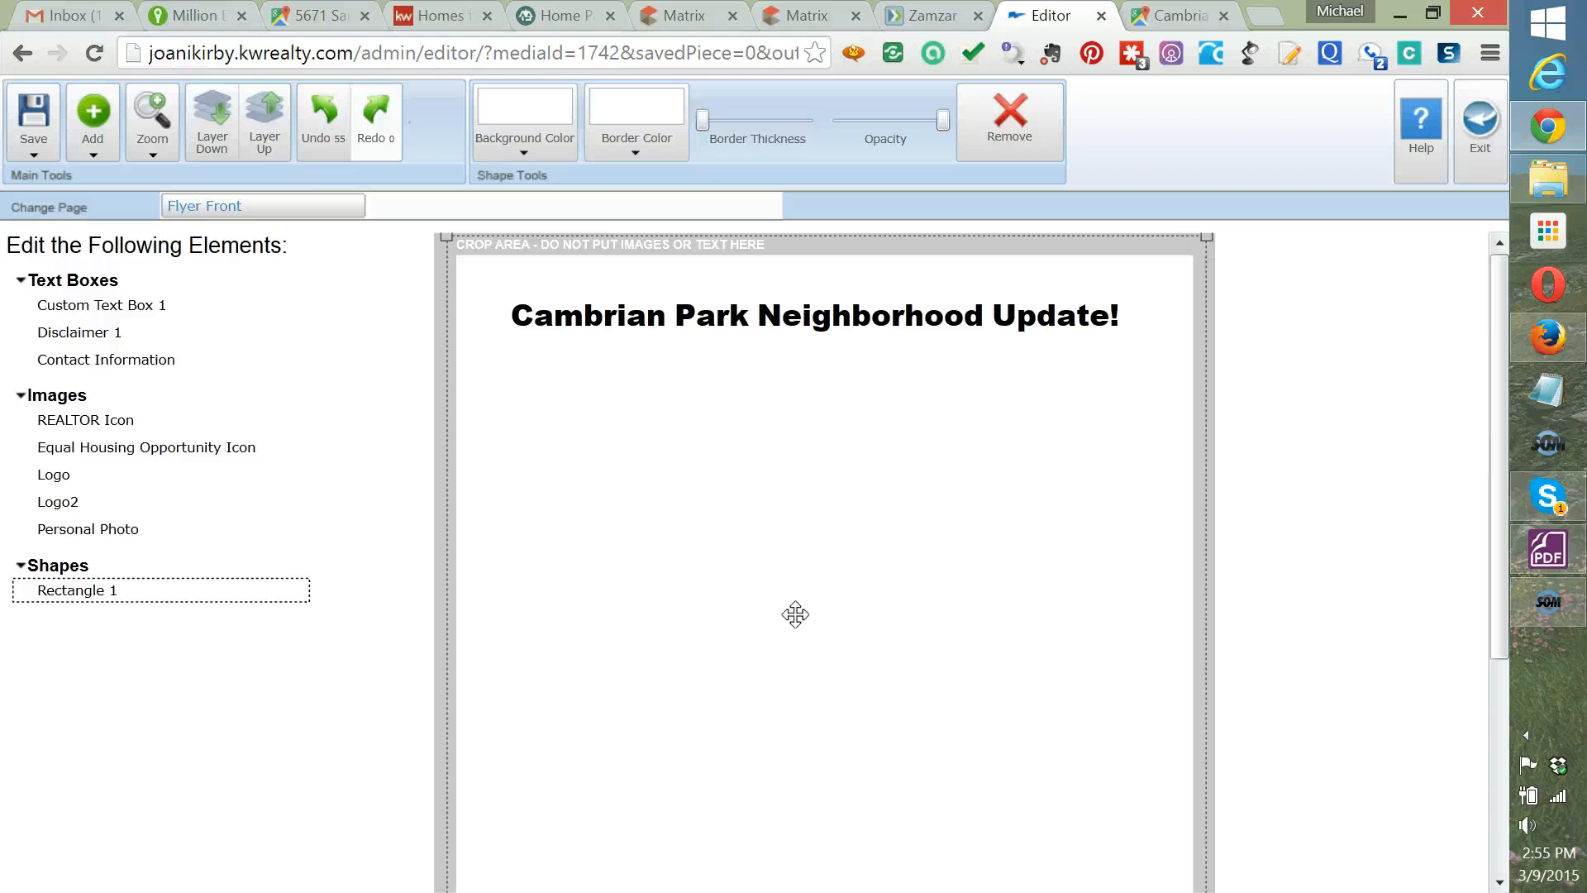
Enlarge the title's text box downward and set the title's text size to 28 points.
{"action": "left_click", "coordinate": [959, 318]}
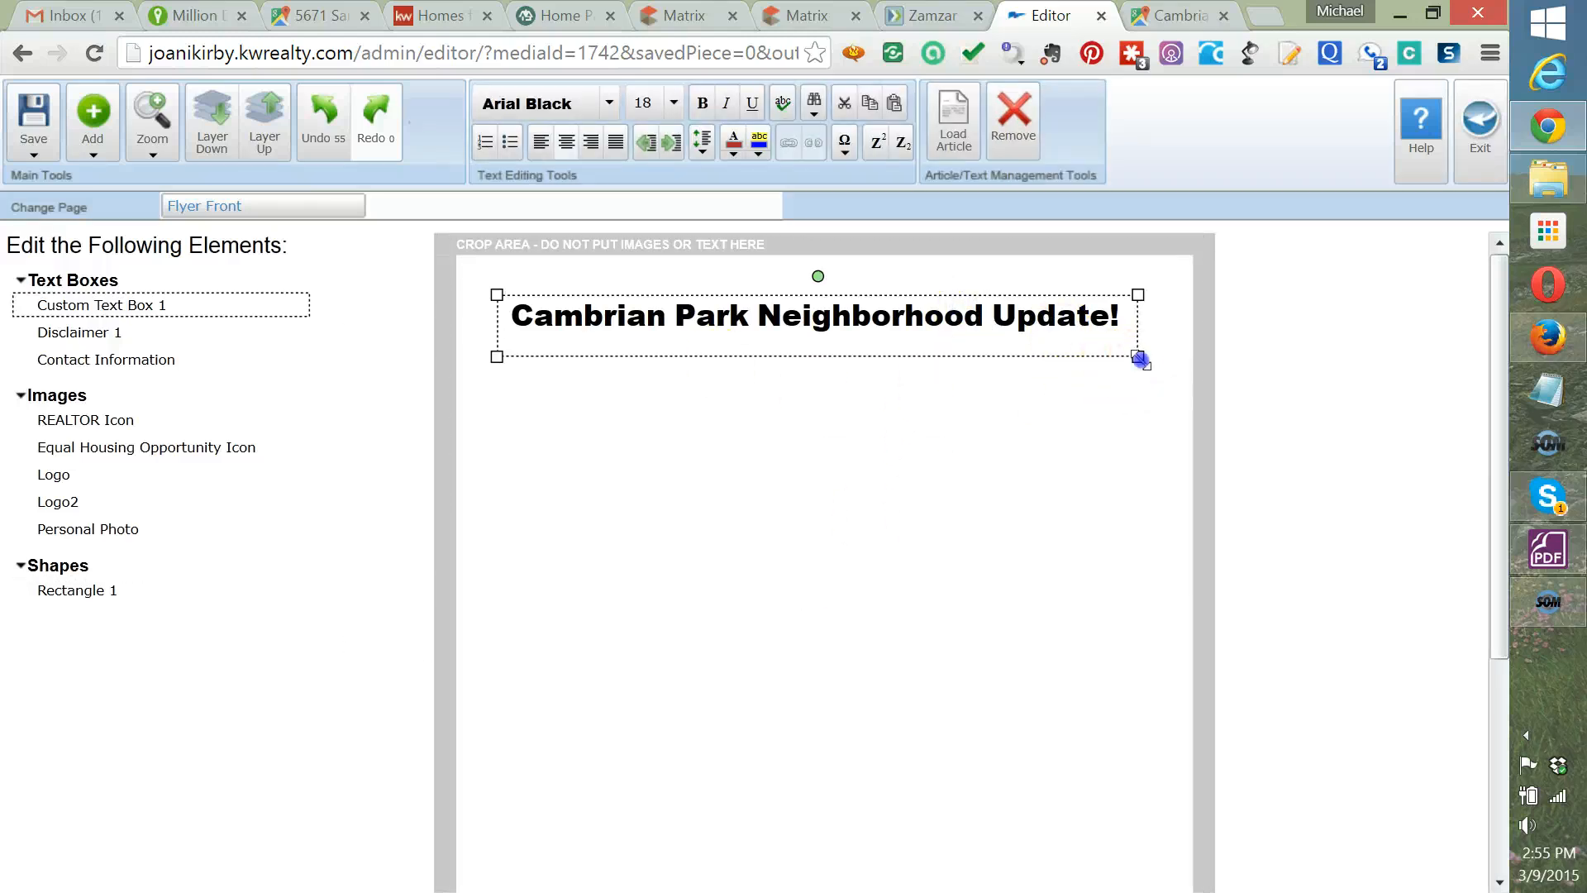
{"action": "left_click_drag", "start_coordinate": [1140, 358], "coordinate": [1153, 444]}
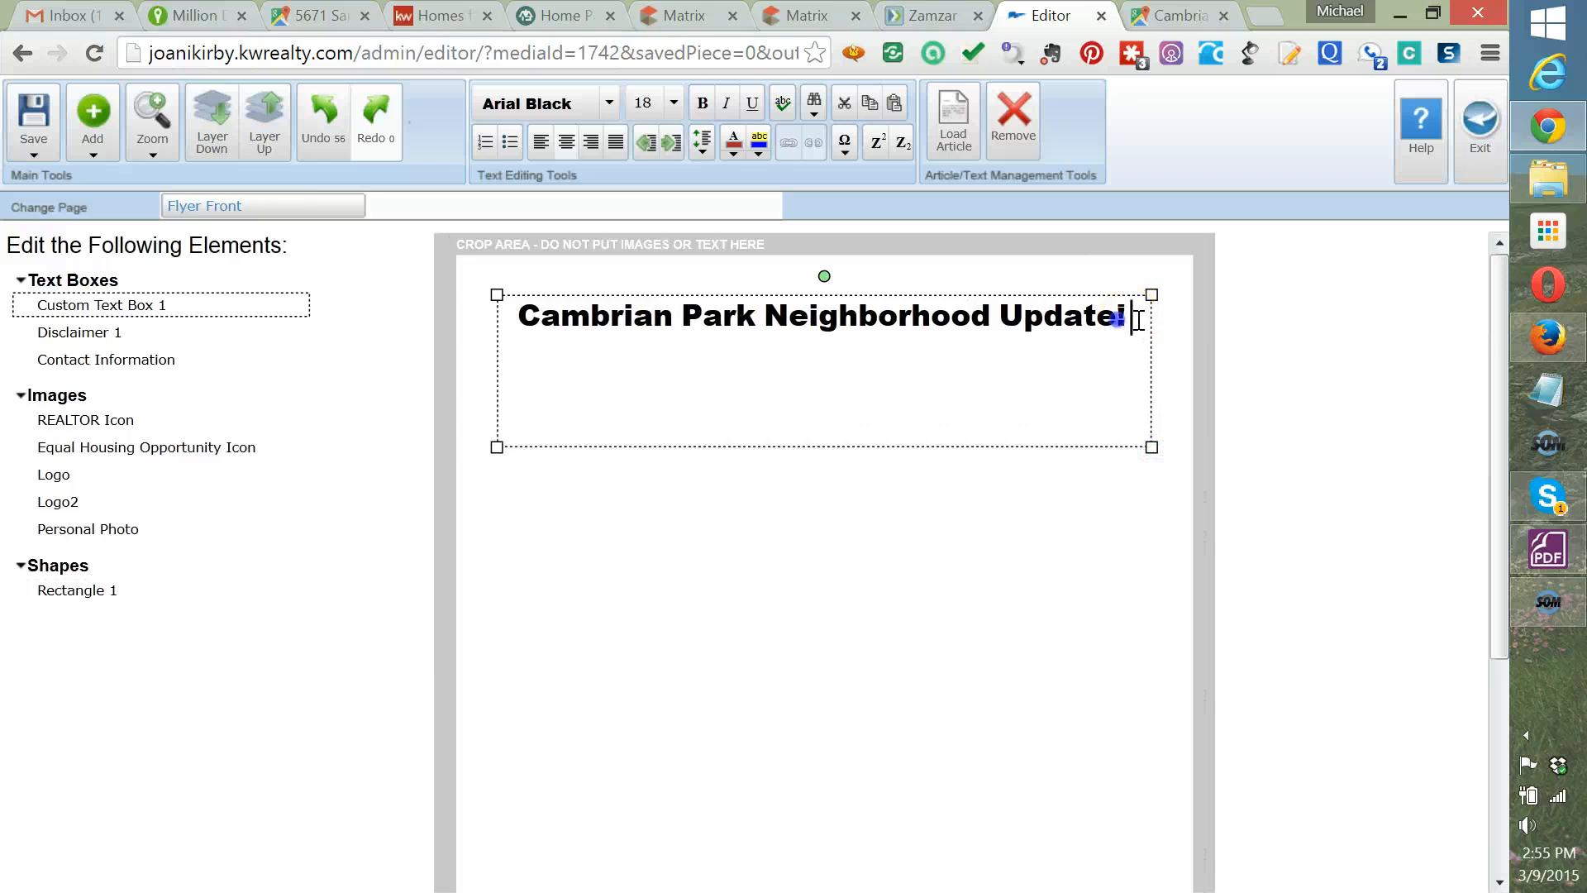
{"action": "left_click_drag", "start_coordinate": [1137, 321], "coordinate": [397, 326]}
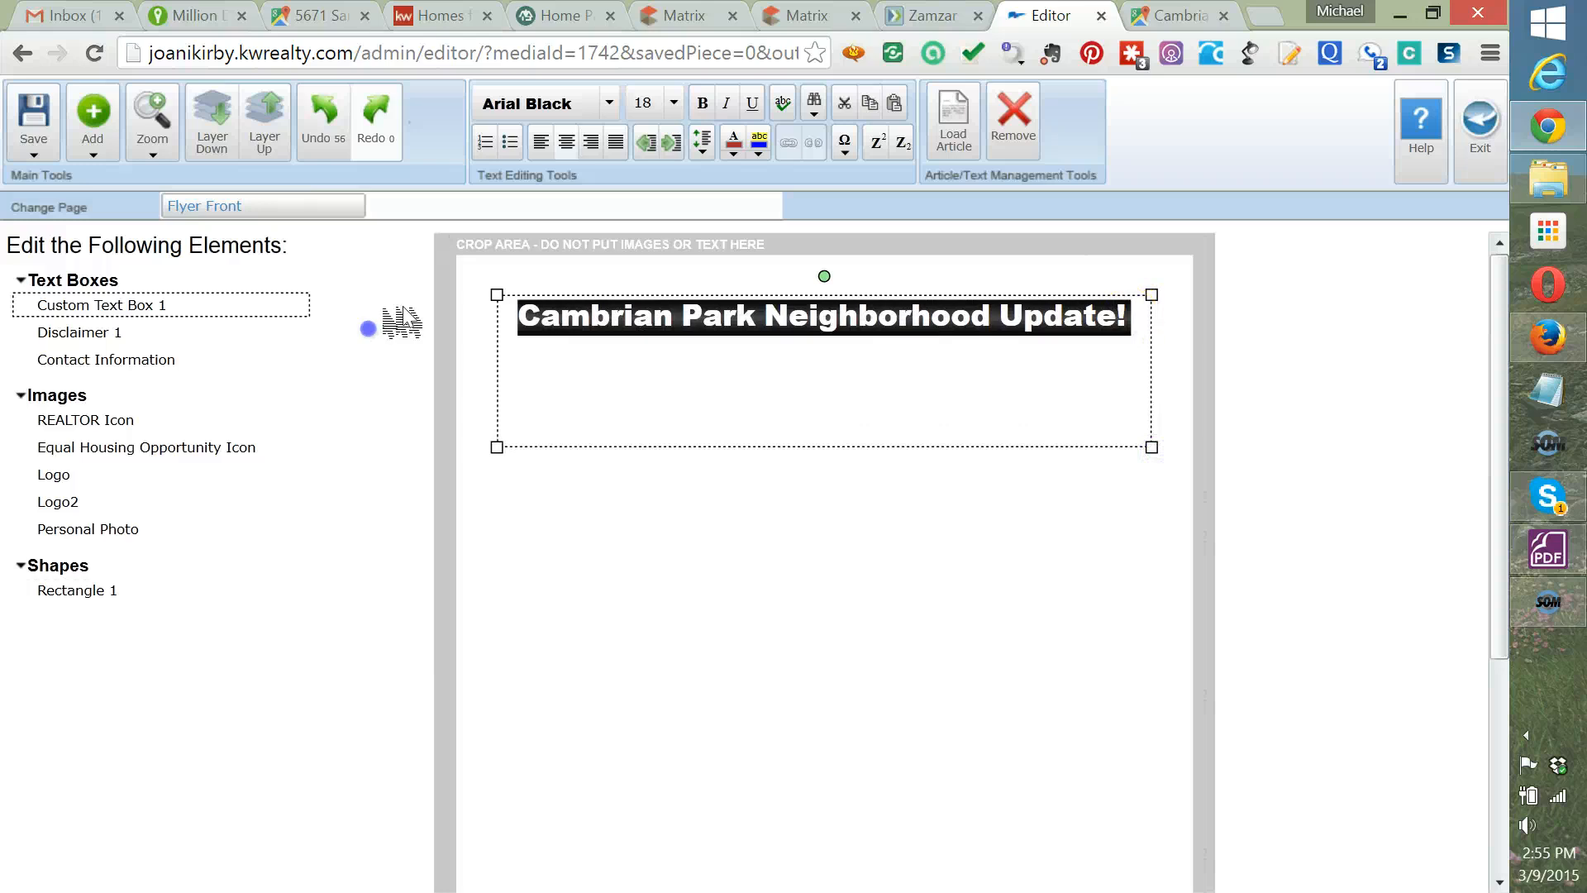
{"action": "left_click", "coordinate": [674, 103]}
{"action": "left_click", "coordinate": [673, 489]}
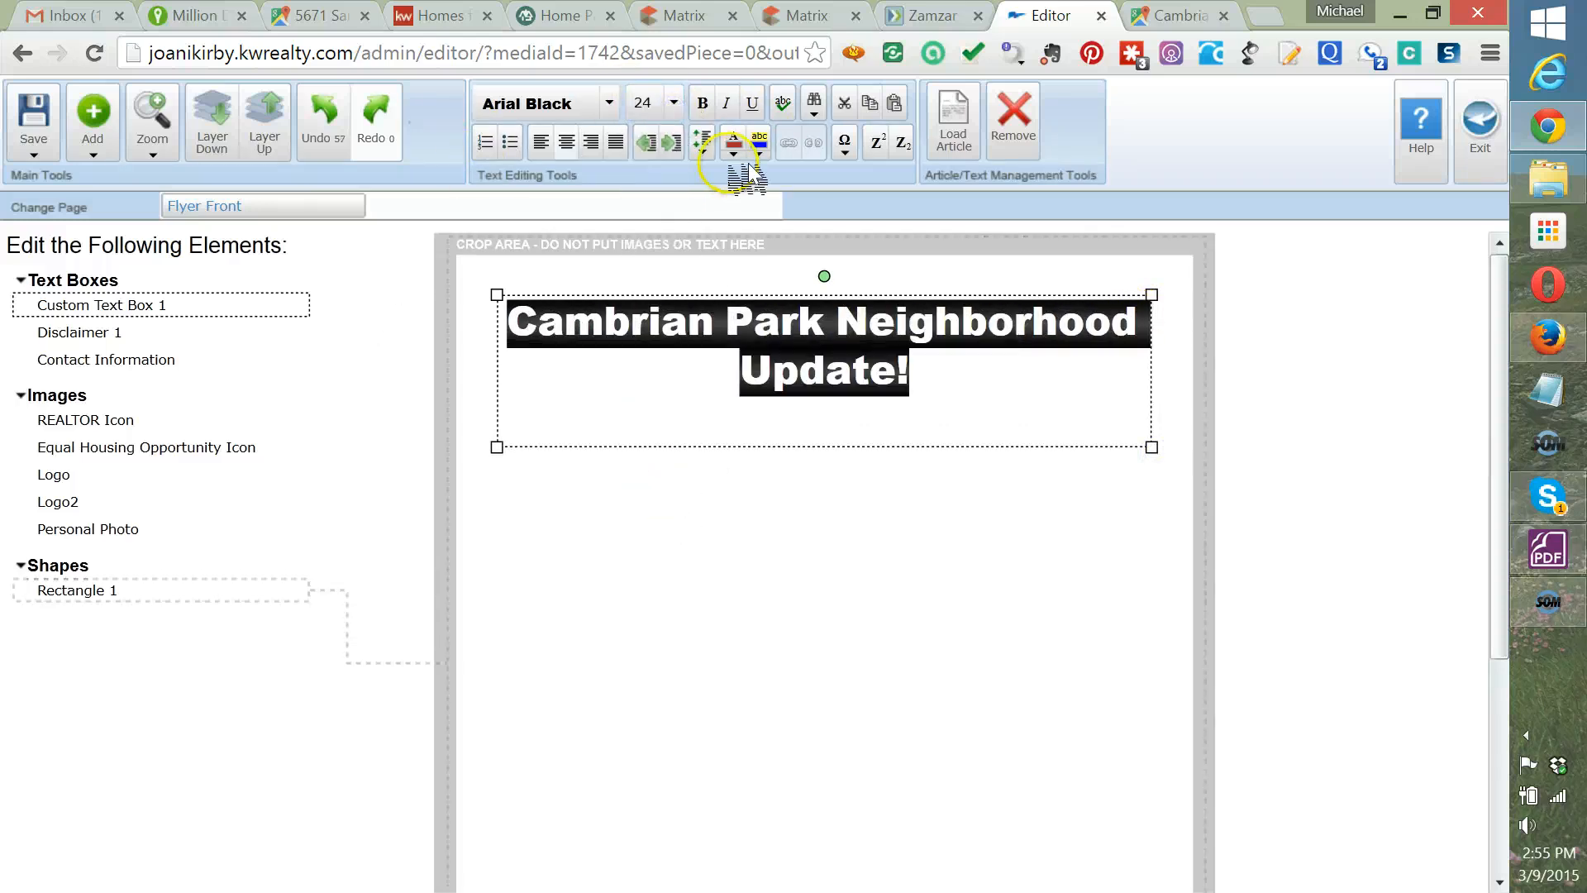
{"action": "left_click", "coordinate": [673, 102]}
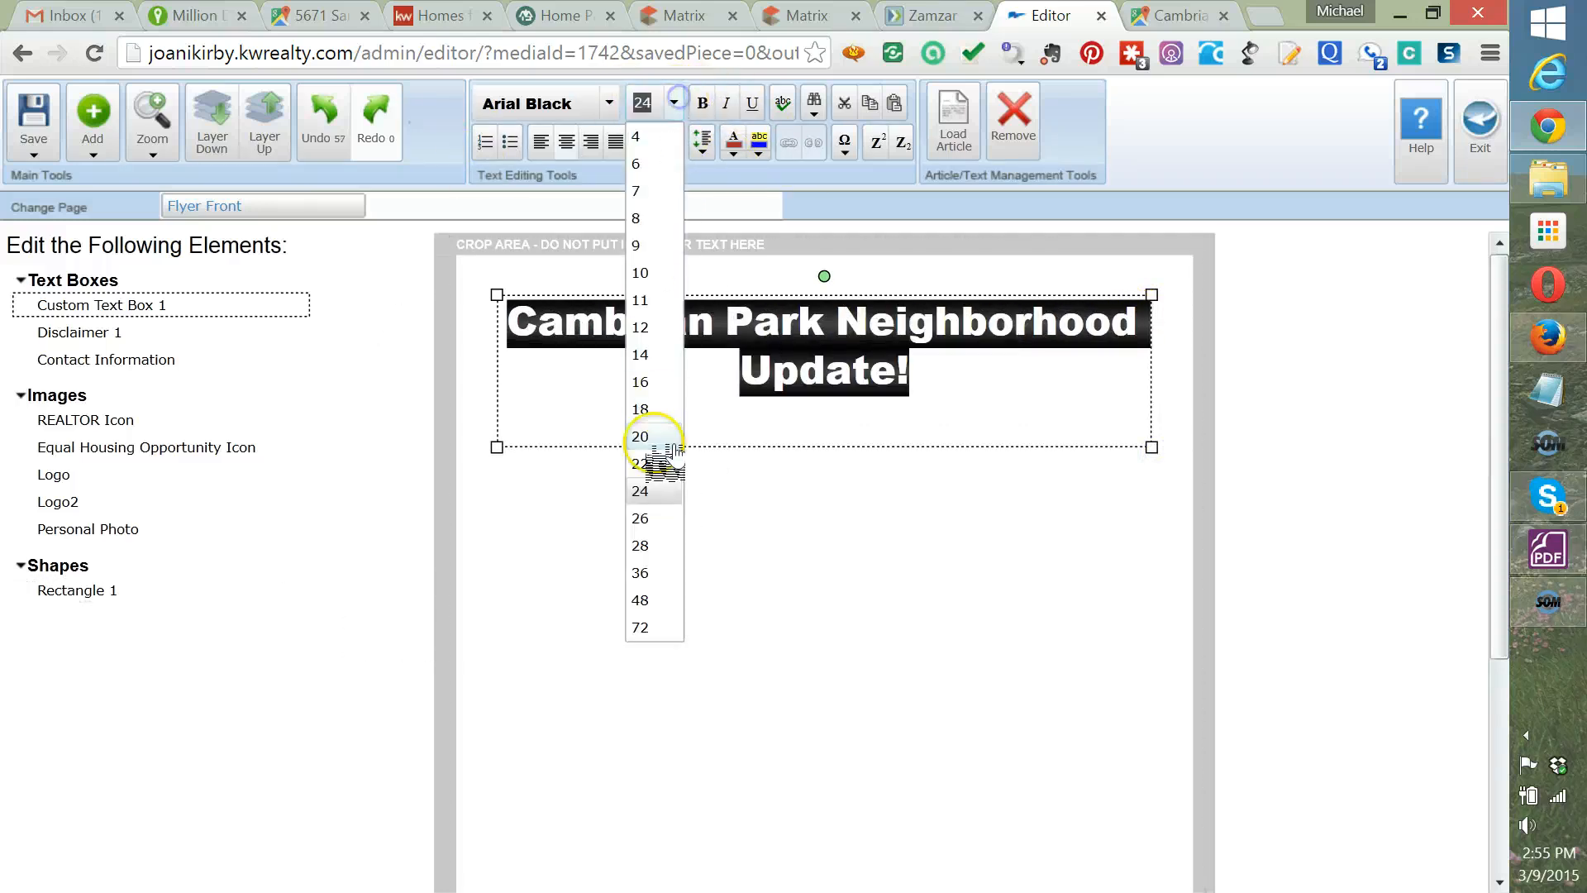
{"action": "left_click", "coordinate": [643, 544]}
{"action": "left_click", "coordinate": [1196, 452]}
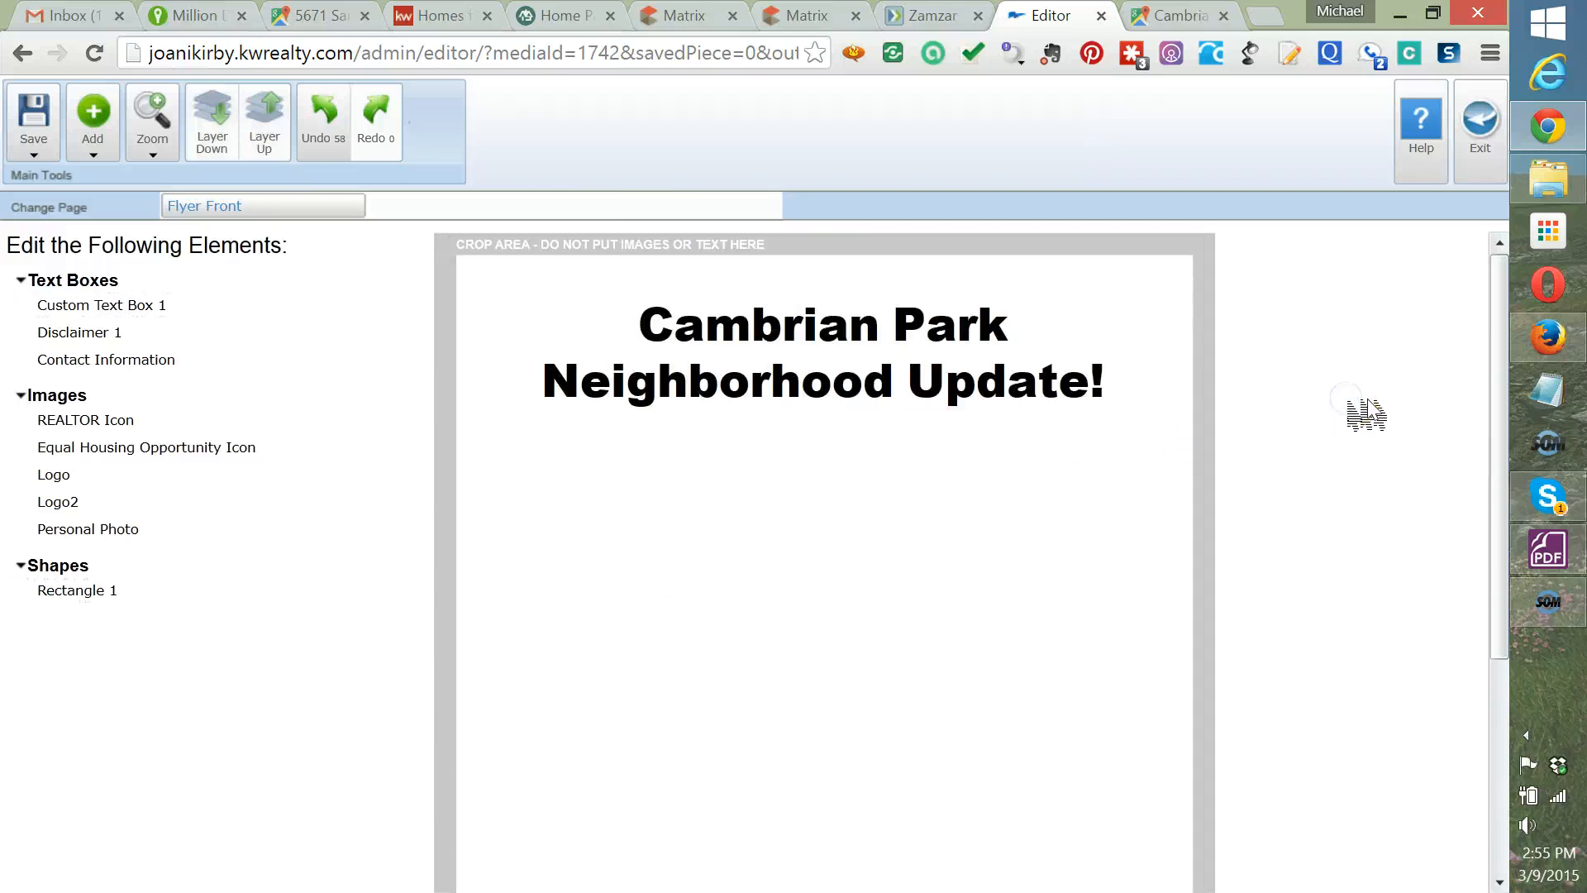
{"action": "left_click", "coordinate": [795, 406]}
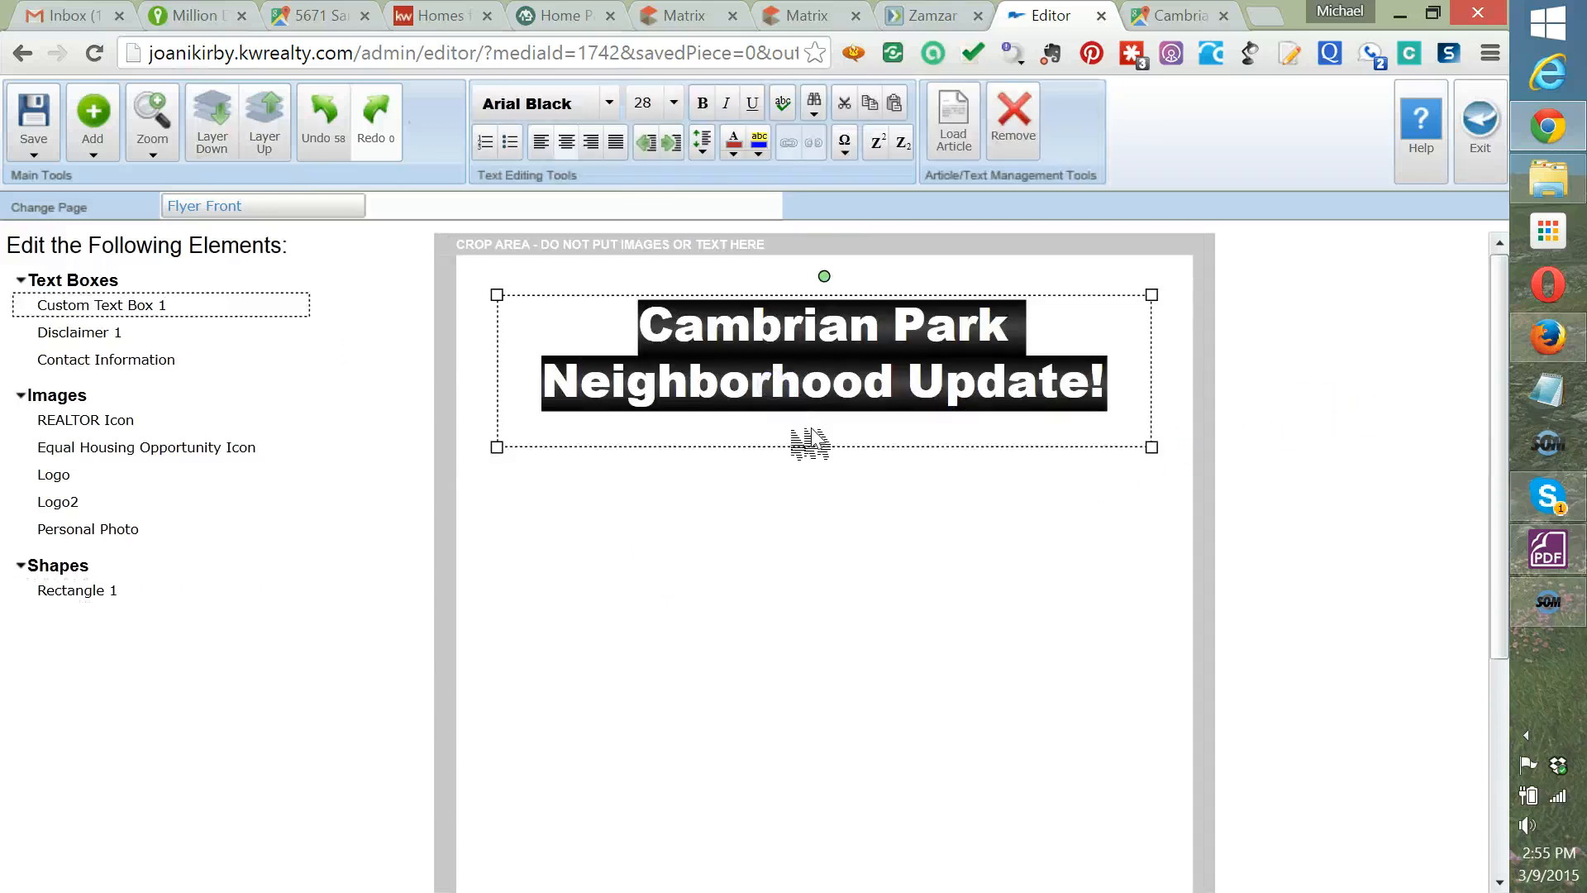
{"action": "left_click", "coordinate": [1299, 359]}
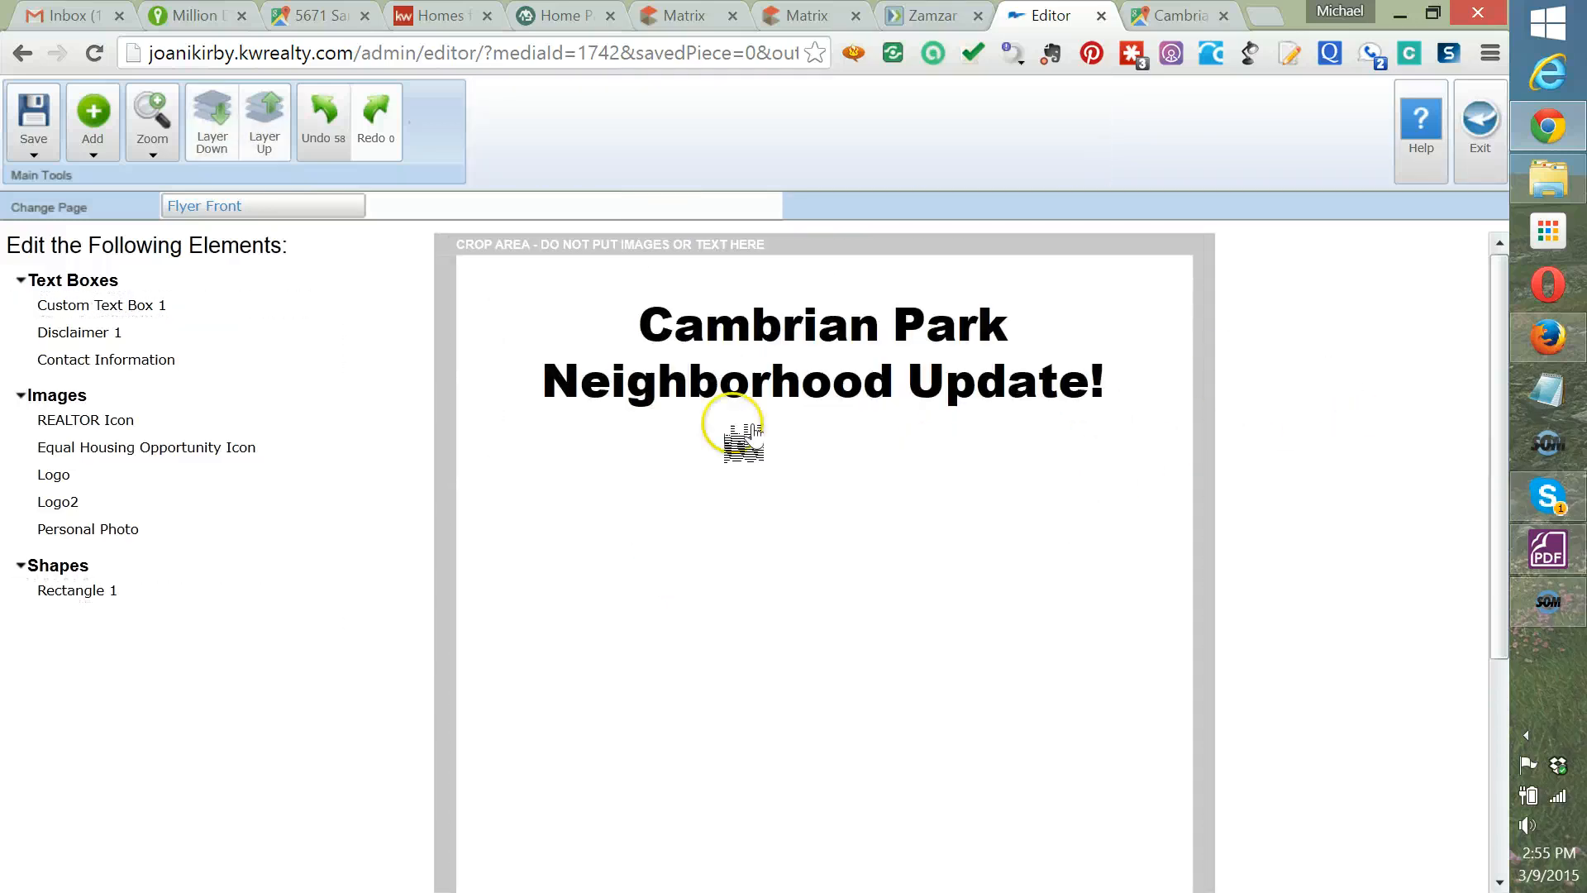
Add Quick CMA6646png_Page1.png from the desktop as a new image, placing and enlarging it below the flyer title.
{"action": "scroll", "coordinate": [302, 561], "scroll_direction": "down", "scroll_amount": 4}
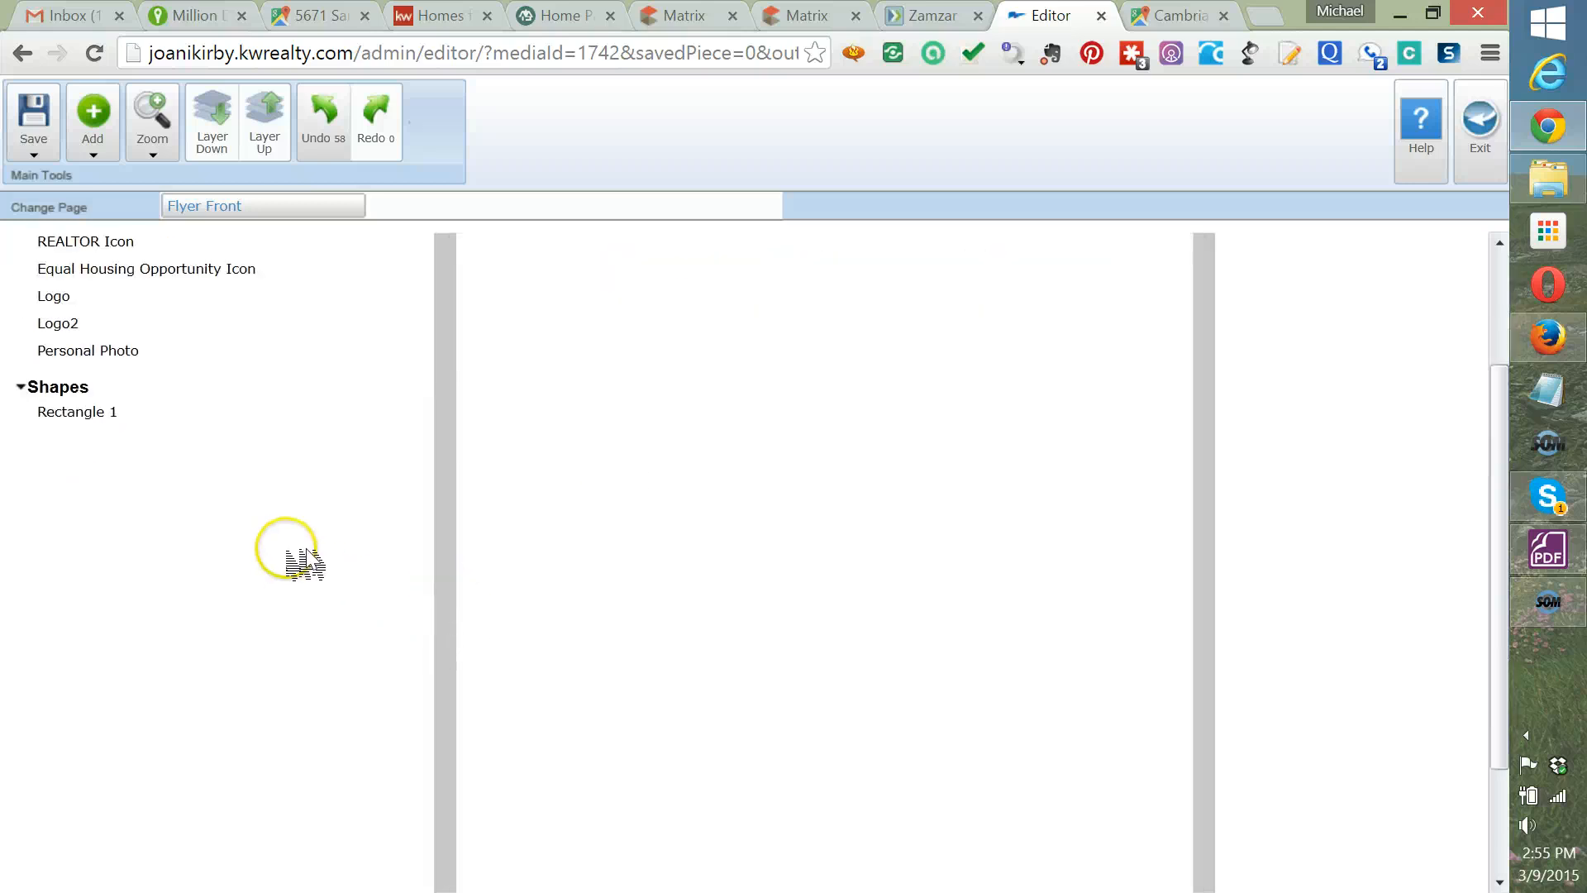
{"action": "scroll", "coordinate": [302, 561], "scroll_direction": "up", "scroll_amount": 4}
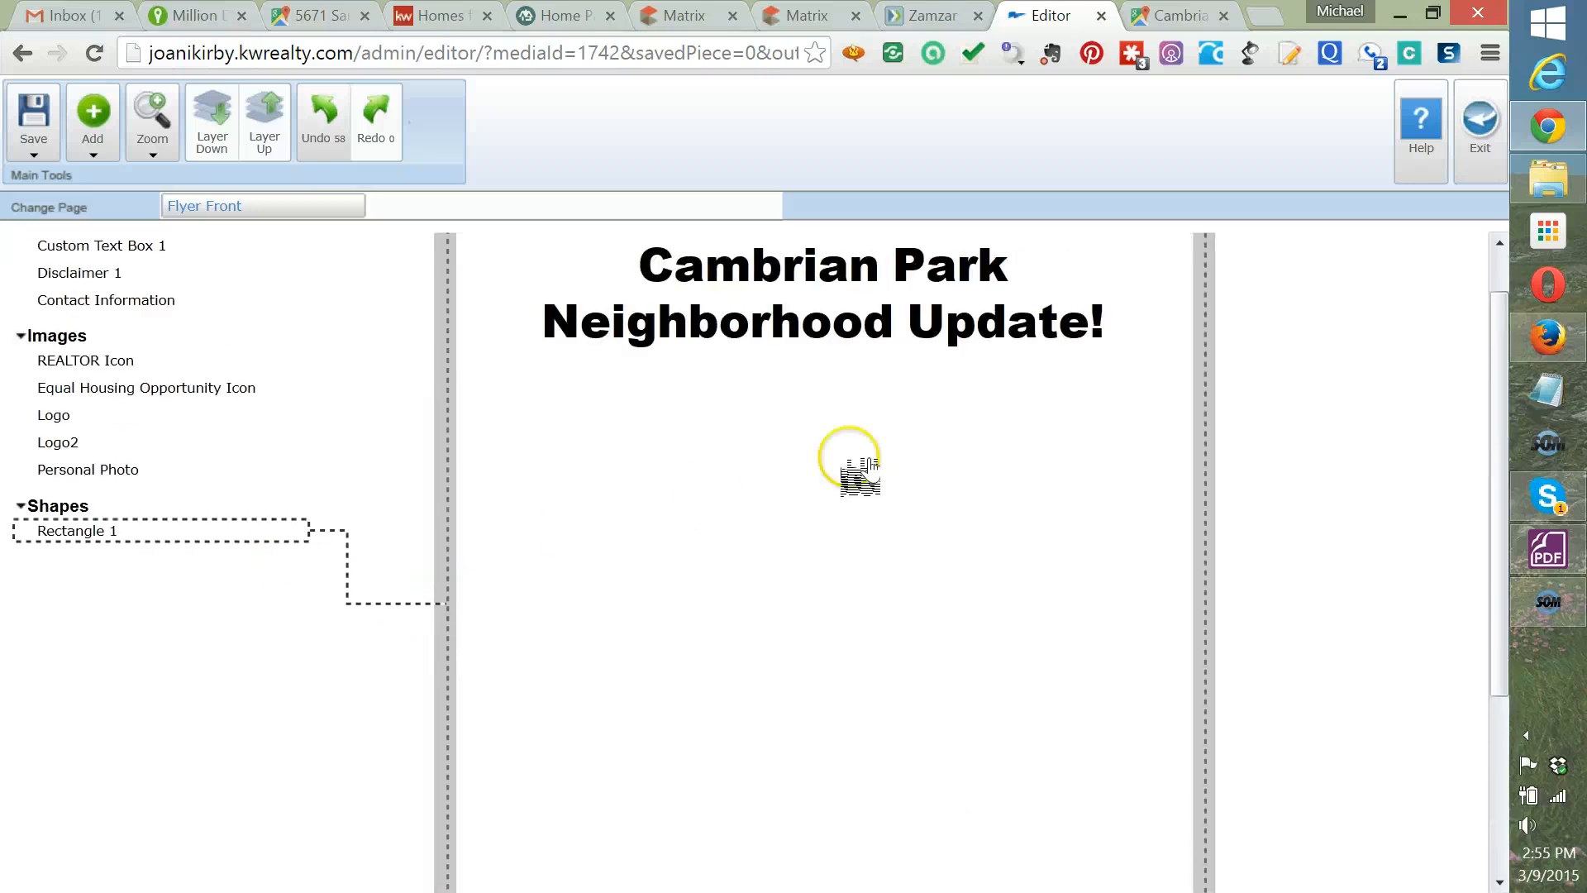
{"action": "left_click", "coordinate": [98, 149]}
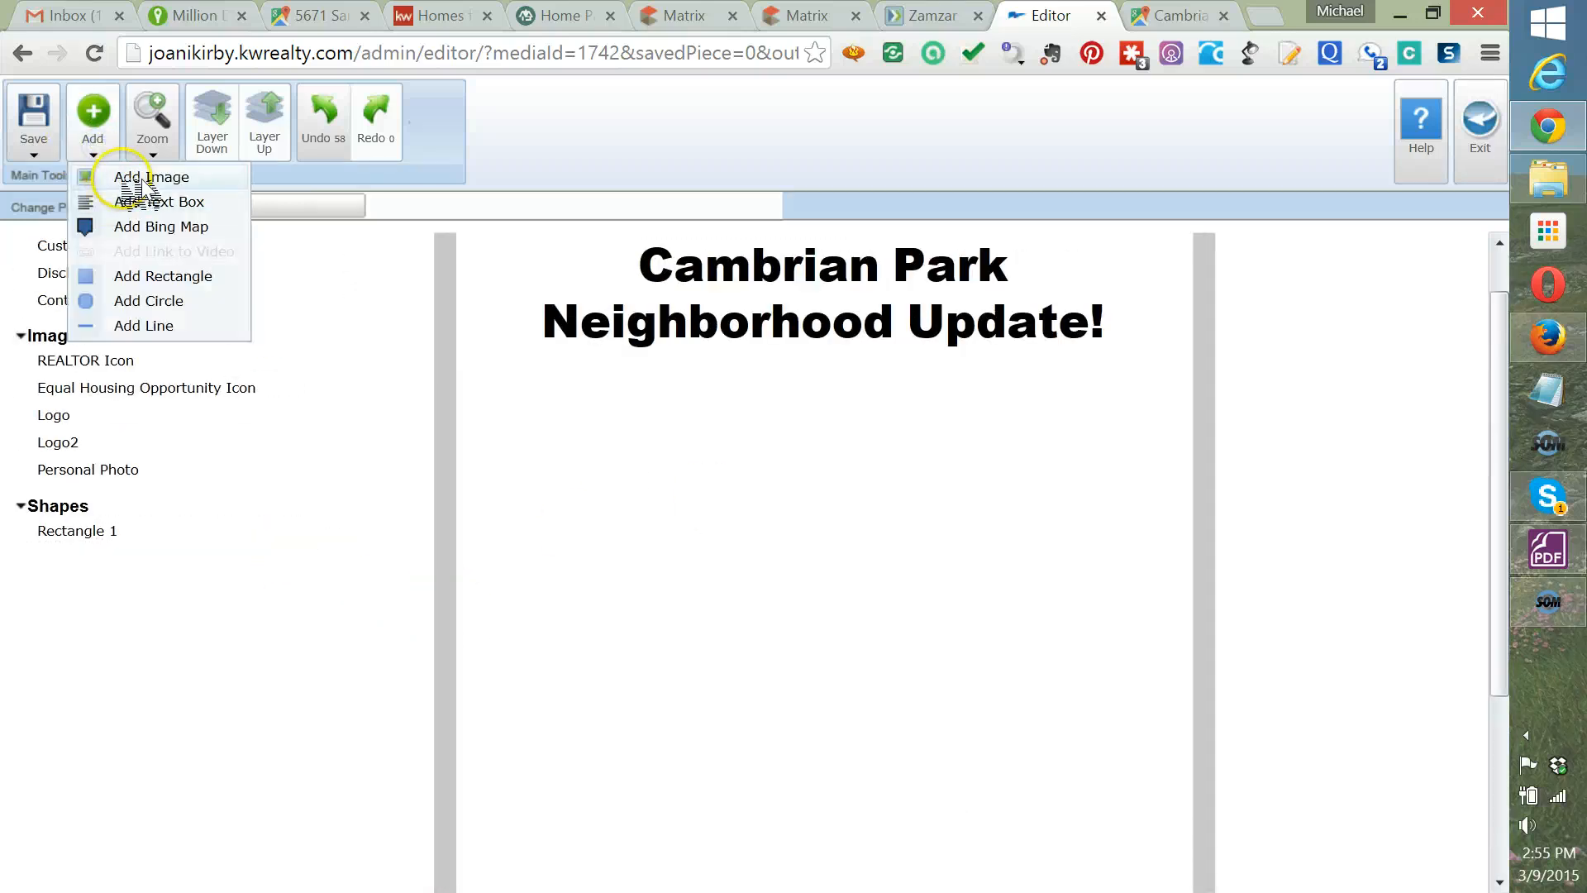
{"action": "left_click", "coordinate": [142, 178]}
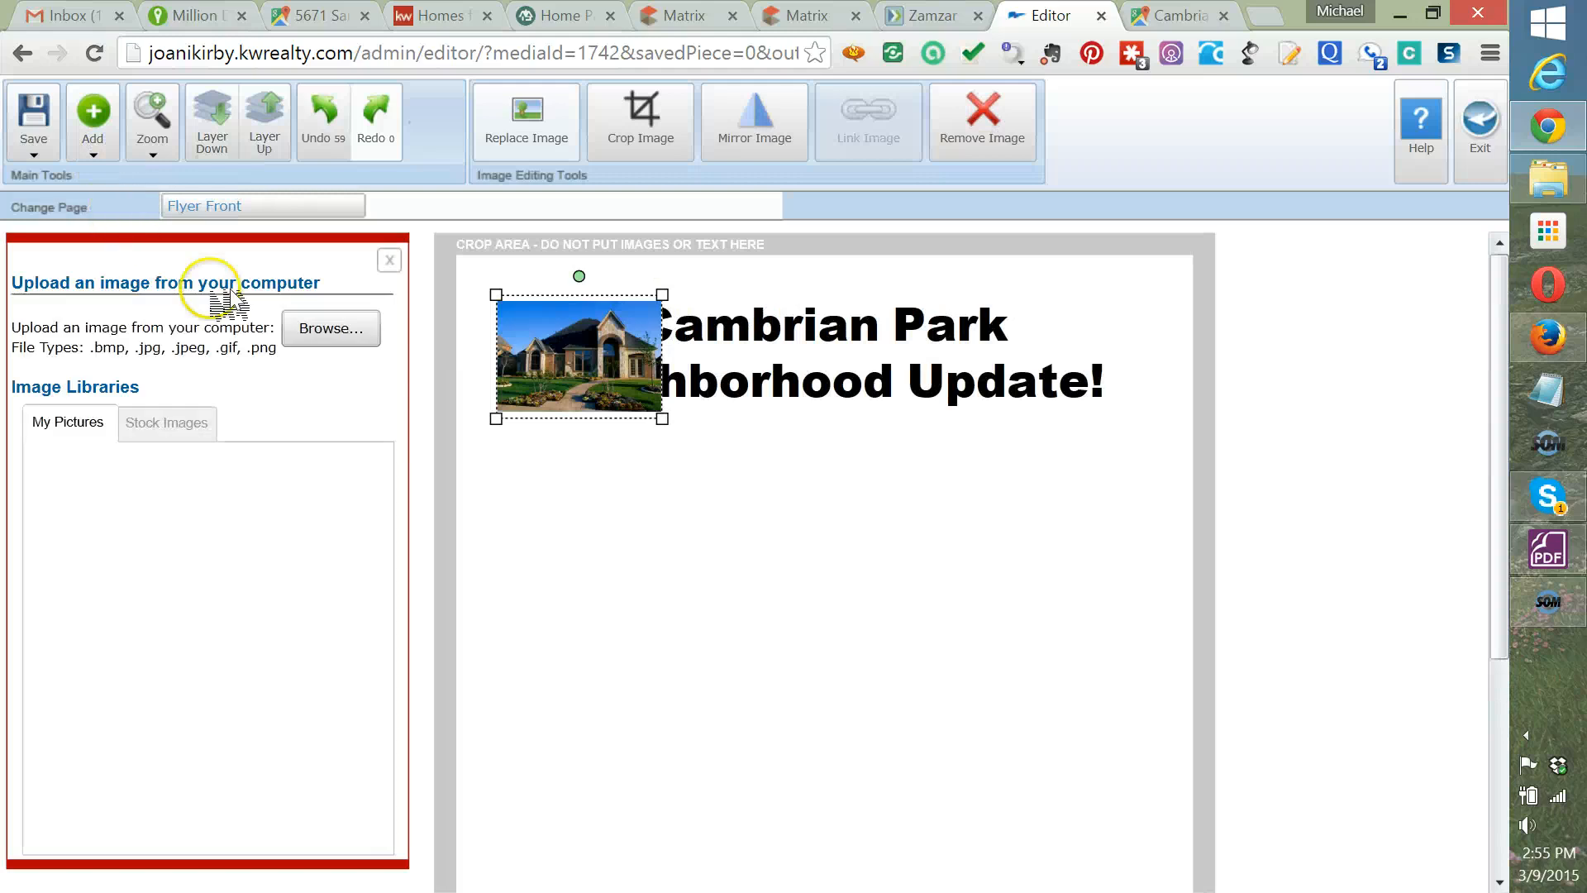
{"action": "left_click", "coordinate": [341, 328]}
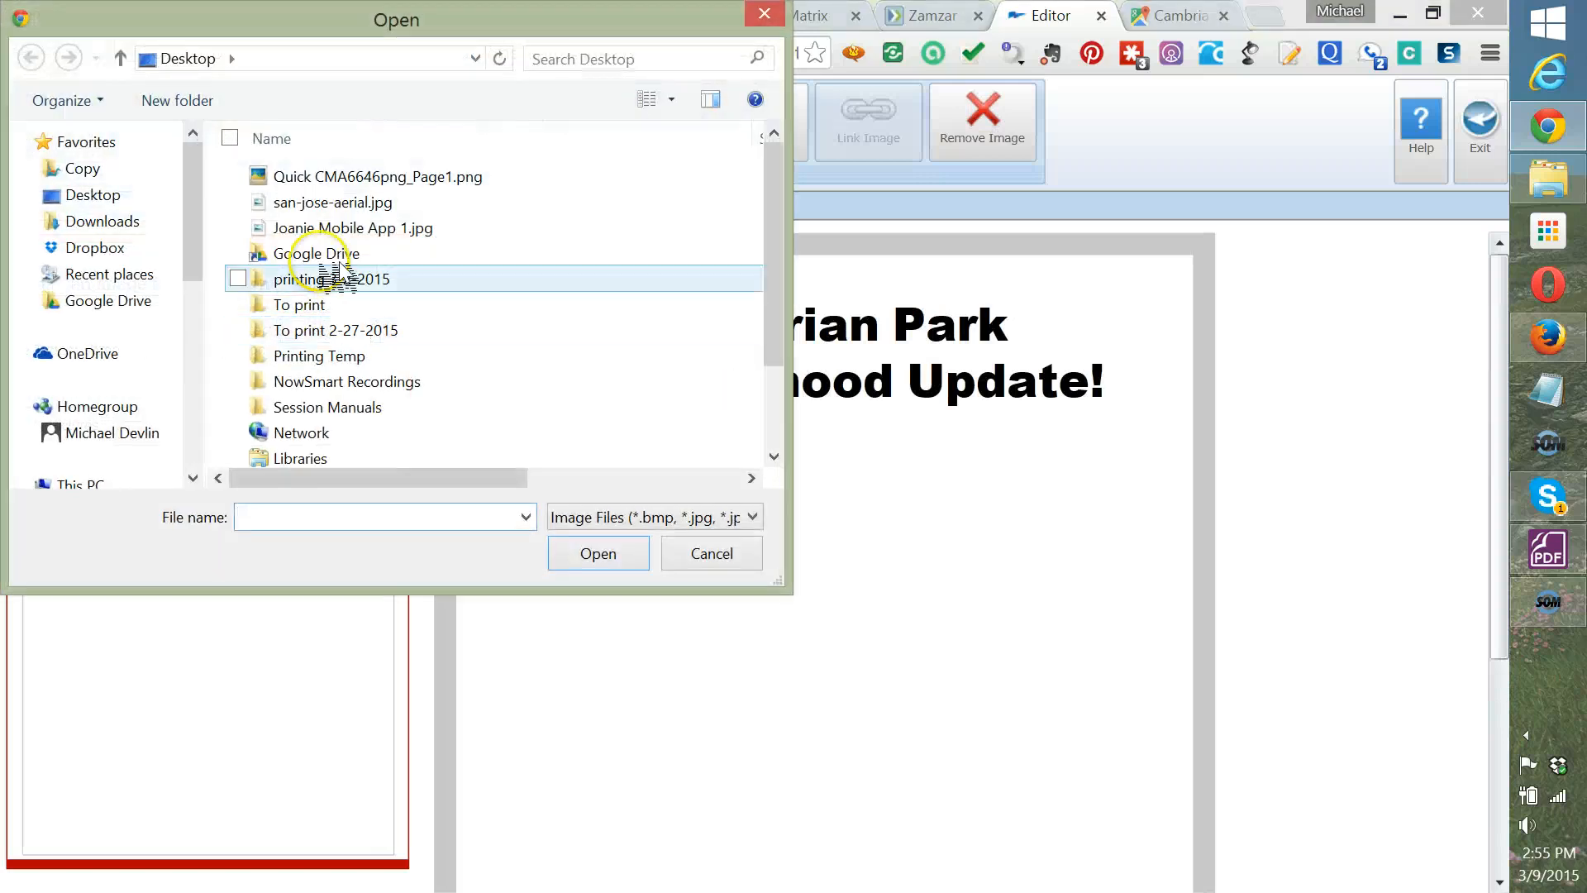
{"action": "left_click", "coordinate": [347, 189]}
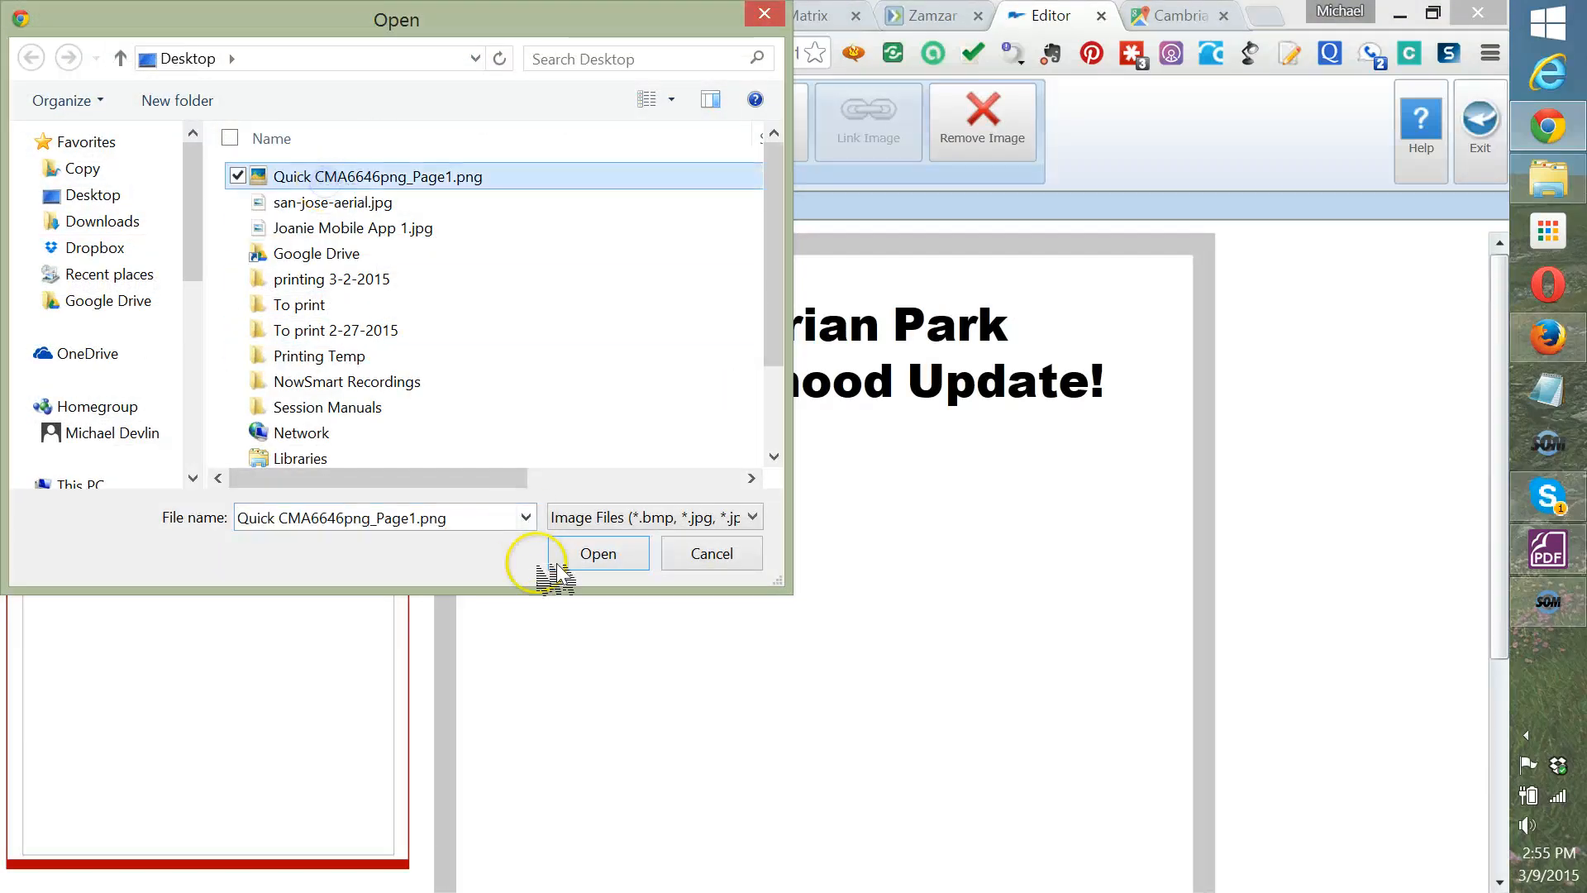
{"action": "left_click", "coordinate": [598, 554]}
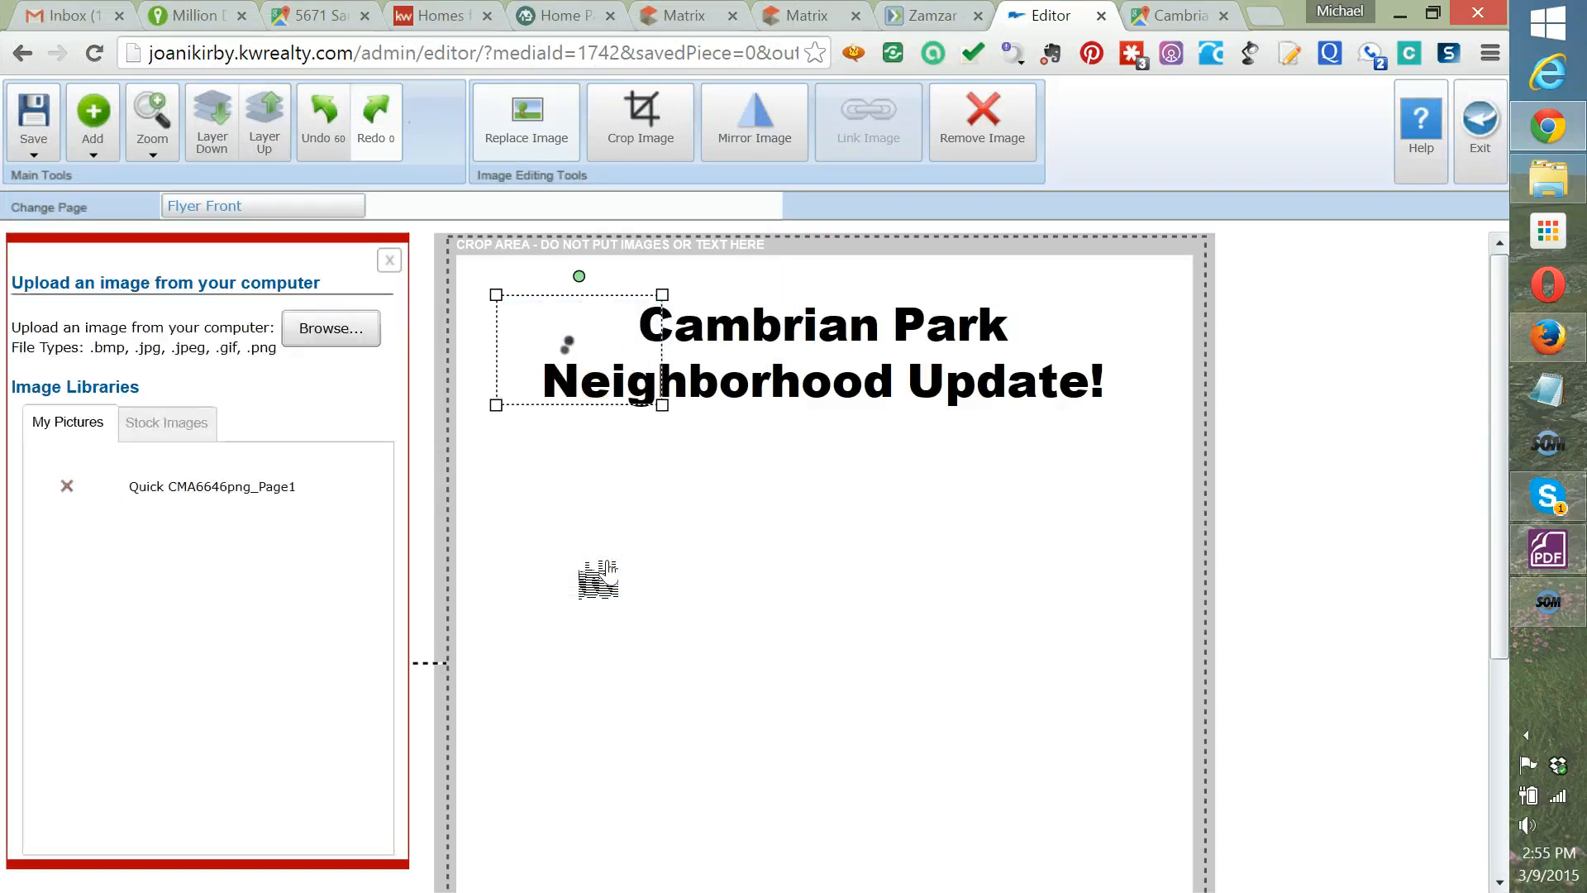
{"action": "left_click_drag", "start_coordinate": [549, 365], "coordinate": [535, 491]}
{"action": "left_click_drag", "start_coordinate": [644, 526], "coordinate": [1102, 878]}
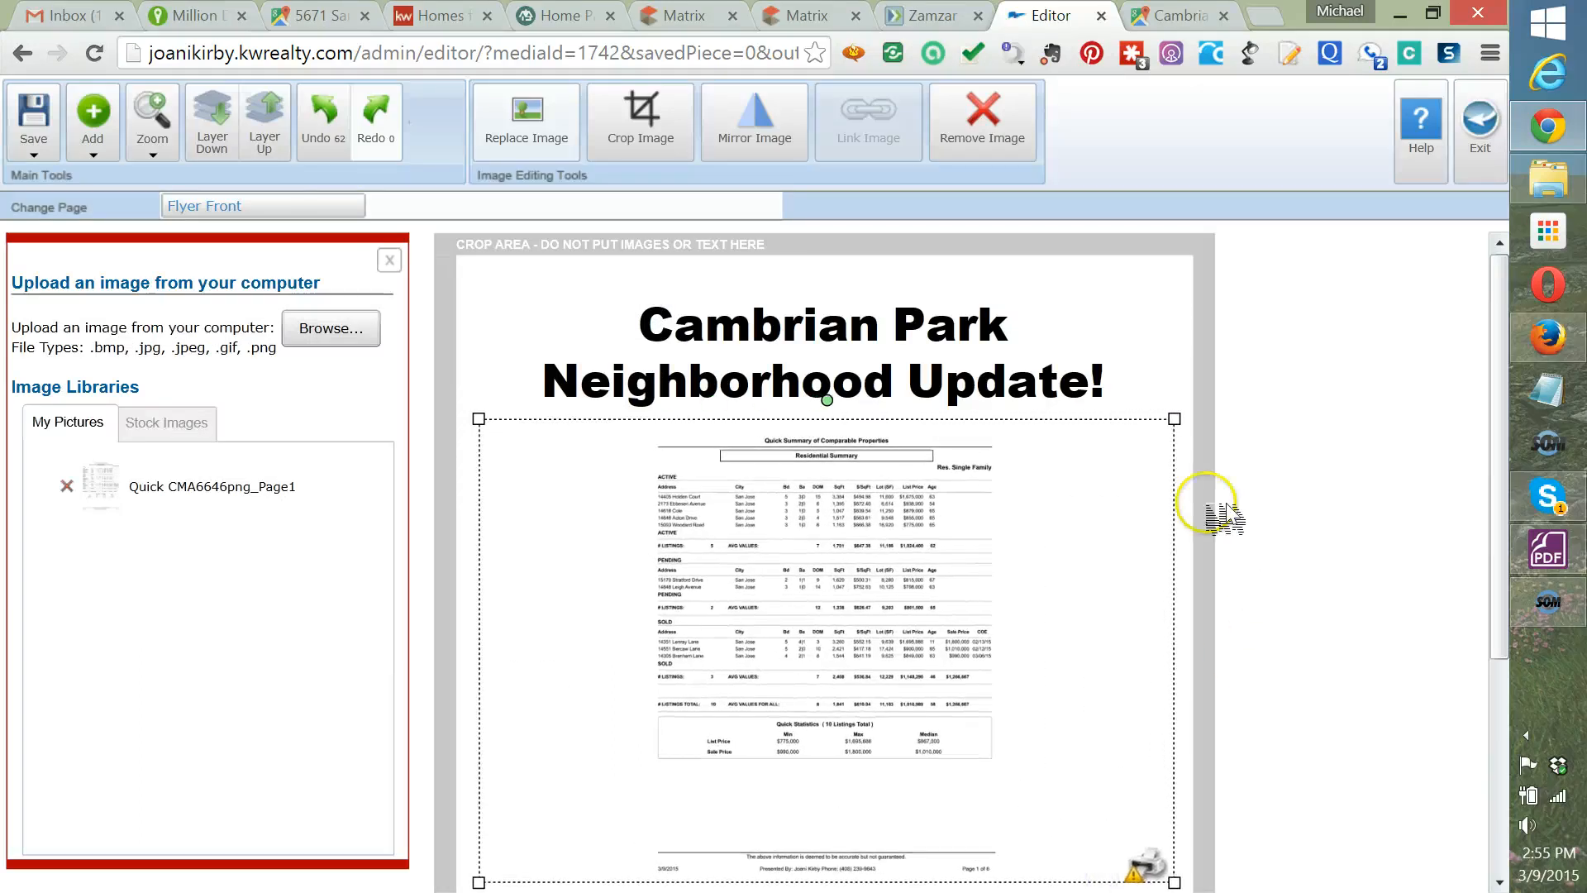
{"action": "left_click", "coordinate": [642, 136]}
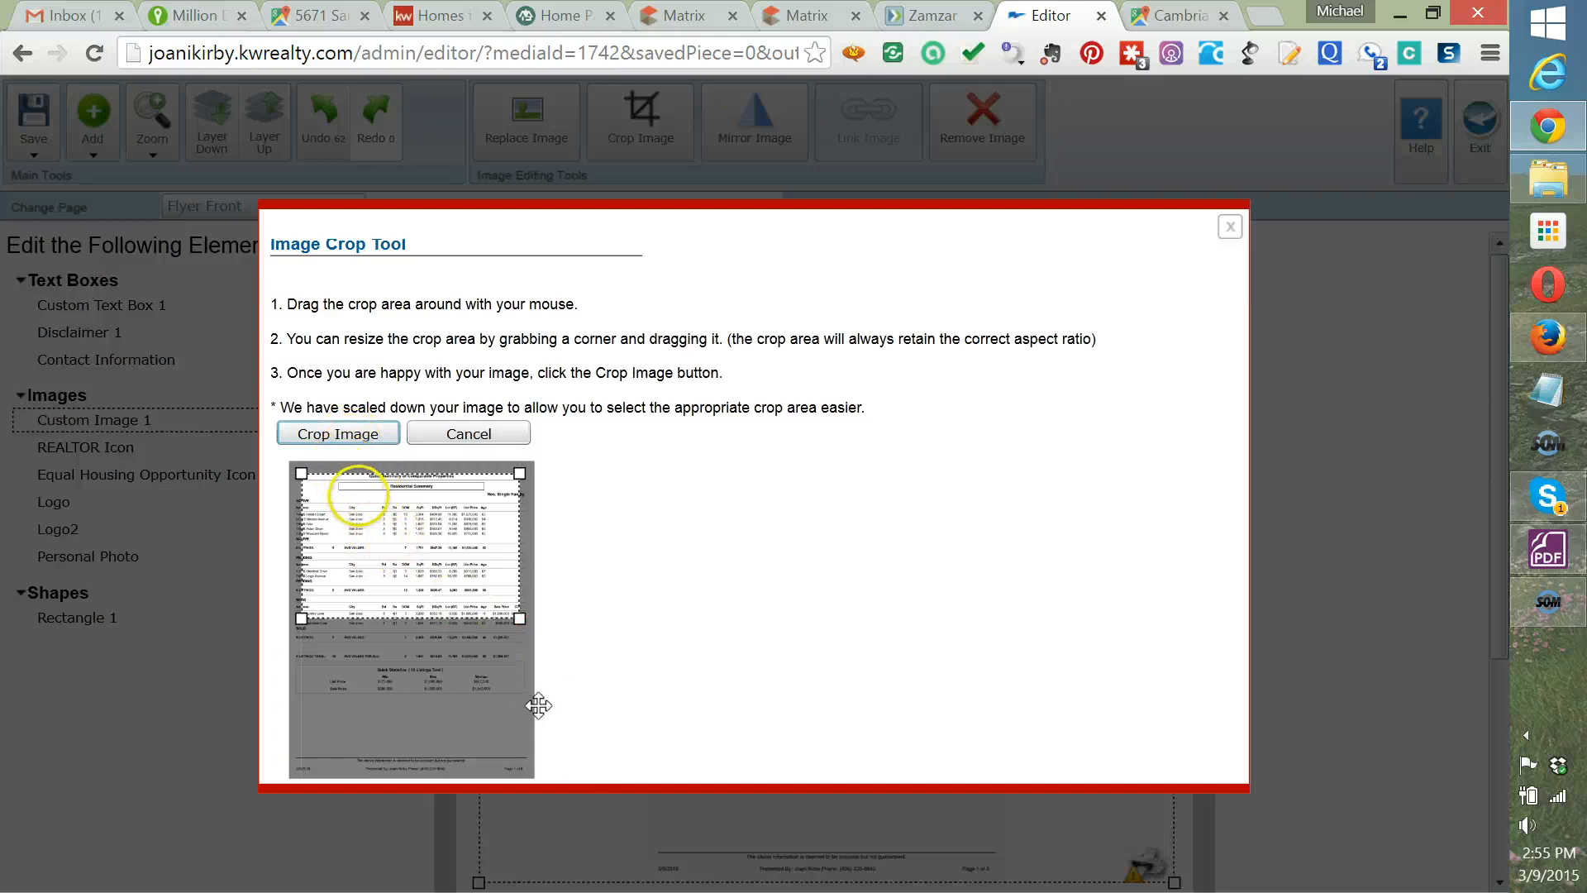
{"action": "left_click", "coordinate": [419, 431]}
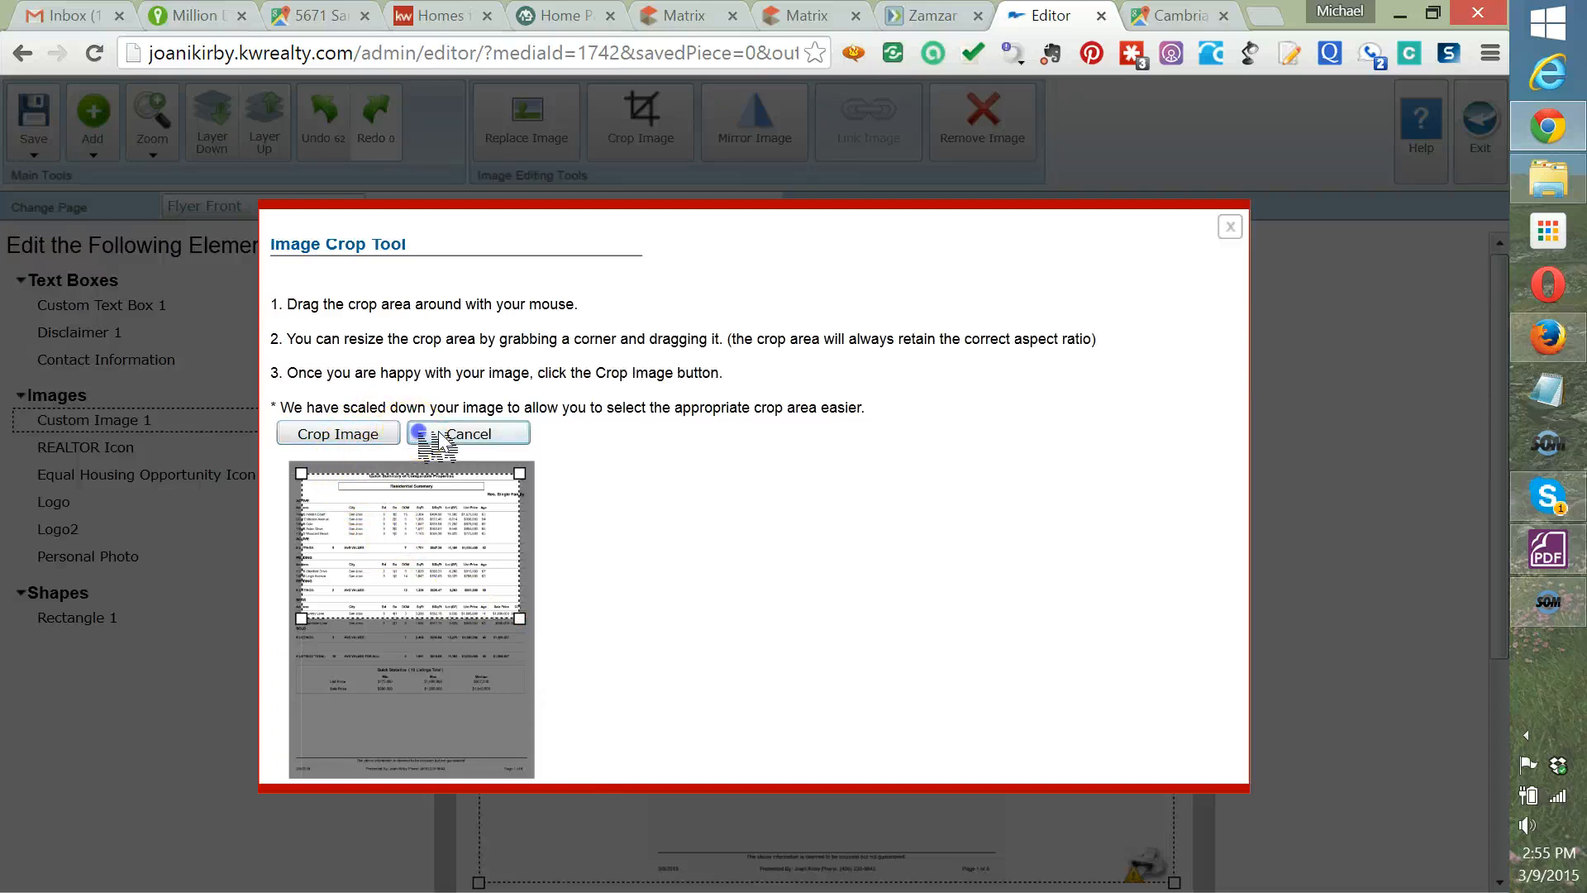
{"action": "left_click", "coordinate": [498, 435]}
Enlarge the CMA image across the page down to the red footer, center it under the title, and review the layout.
{"action": "scroll", "coordinate": [1041, 582], "scroll_direction": "down", "scroll_amount": 5}
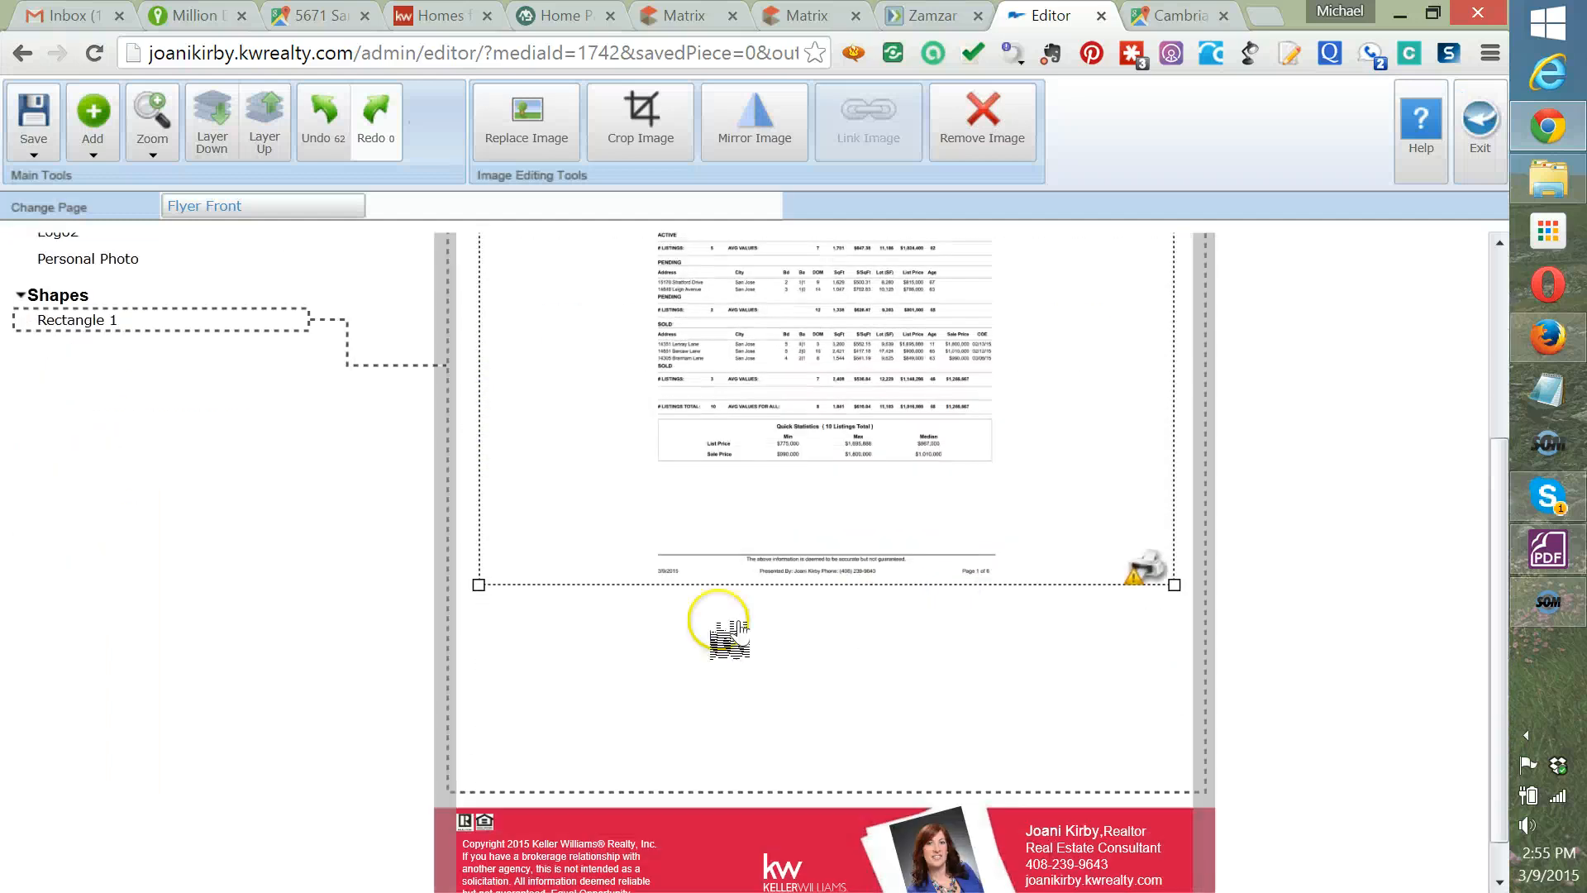
{"action": "left_click_drag", "start_coordinate": [478, 584], "coordinate": [532, 742]}
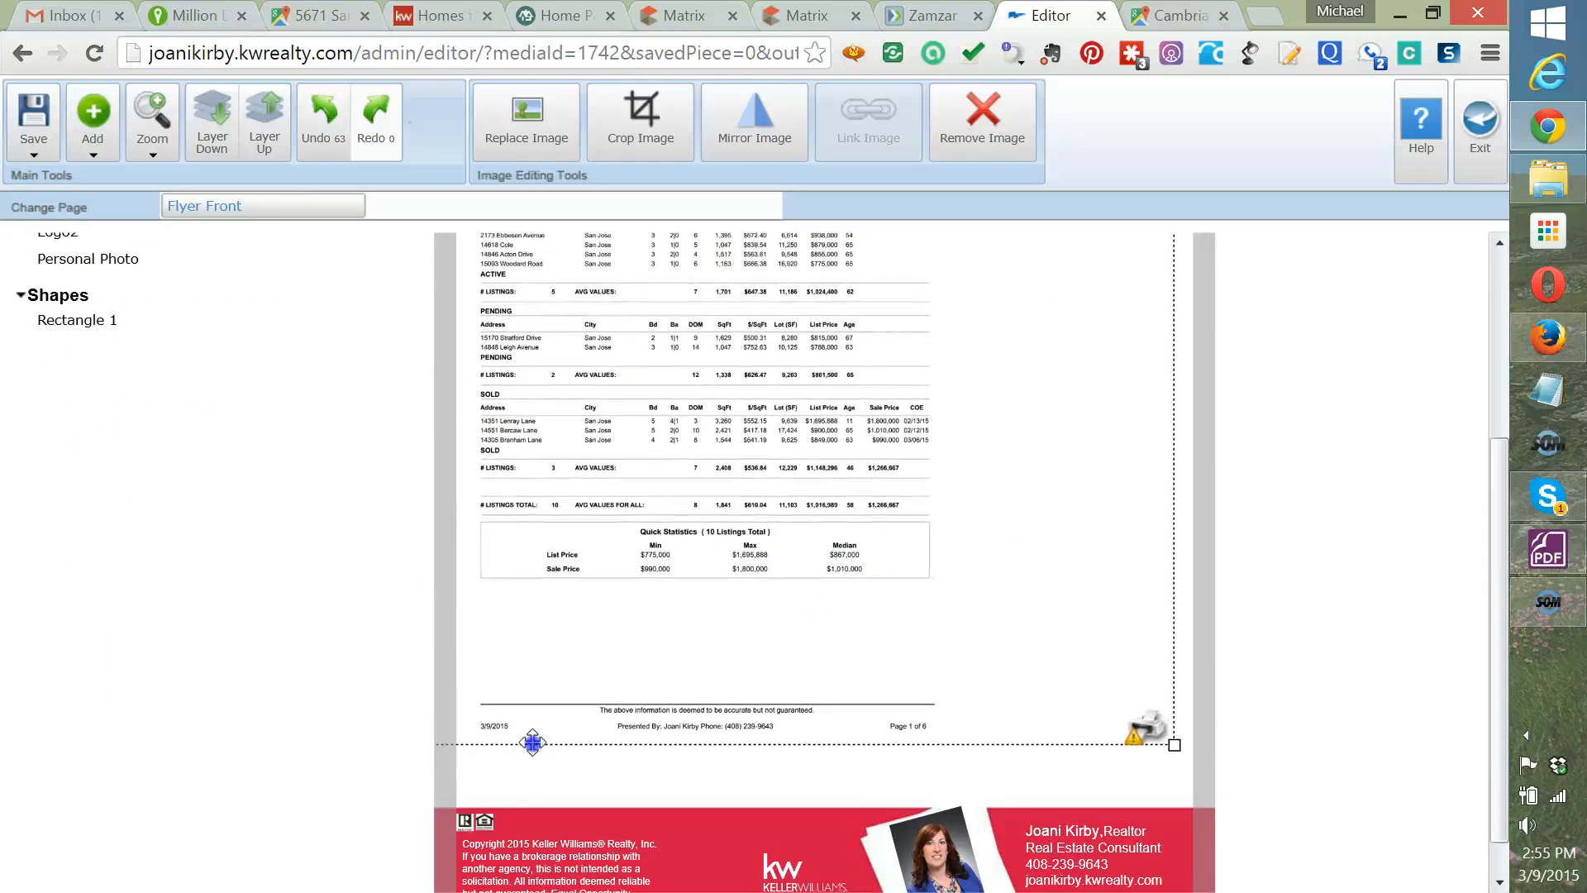
{"action": "left_click_drag", "start_coordinate": [1174, 741], "coordinate": [1232, 802]}
{"action": "scroll", "coordinate": [1290, 522], "scroll_direction": "up", "scroll_amount": 4}
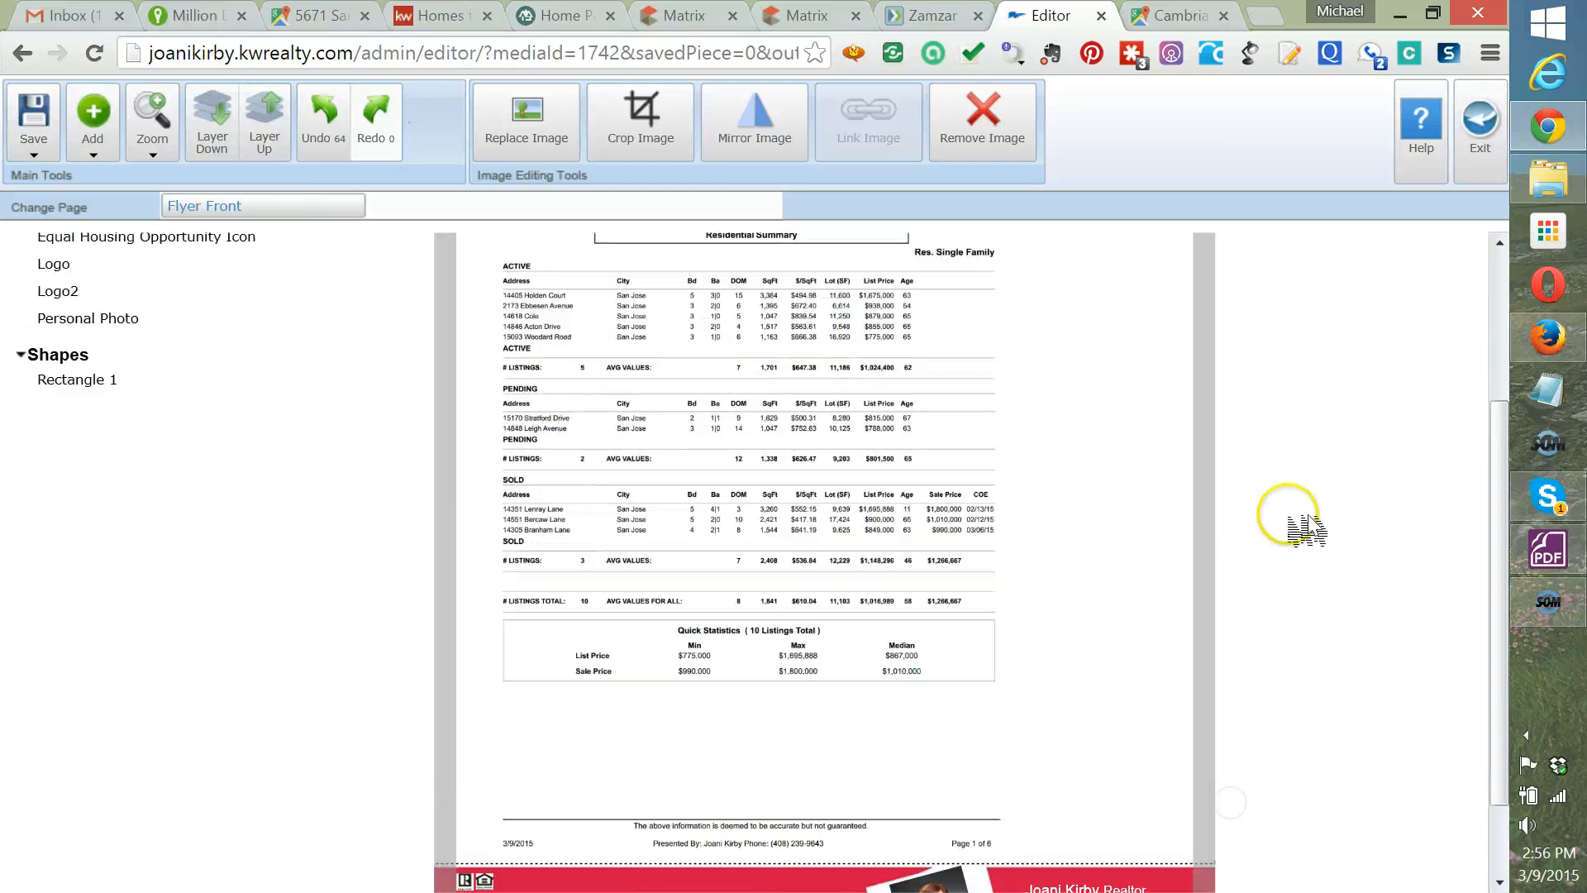
{"action": "left_click_drag", "start_coordinate": [917, 637], "coordinate": [974, 642]}
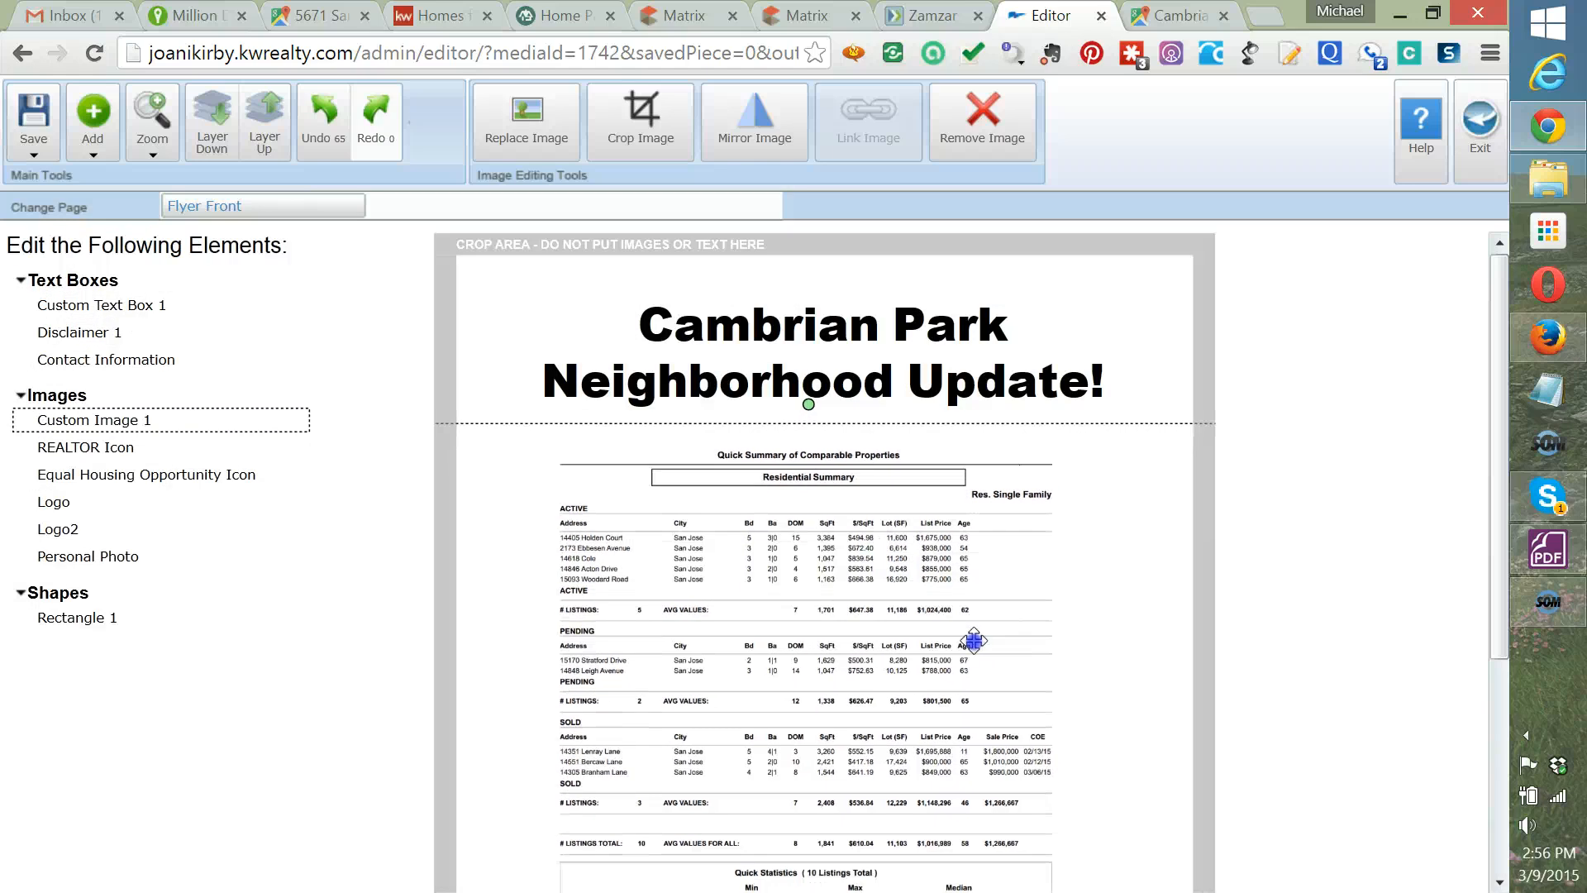
{"action": "left_click", "coordinate": [1417, 542]}
{"action": "scroll", "coordinate": [1320, 533], "scroll_direction": "down", "scroll_amount": 3}
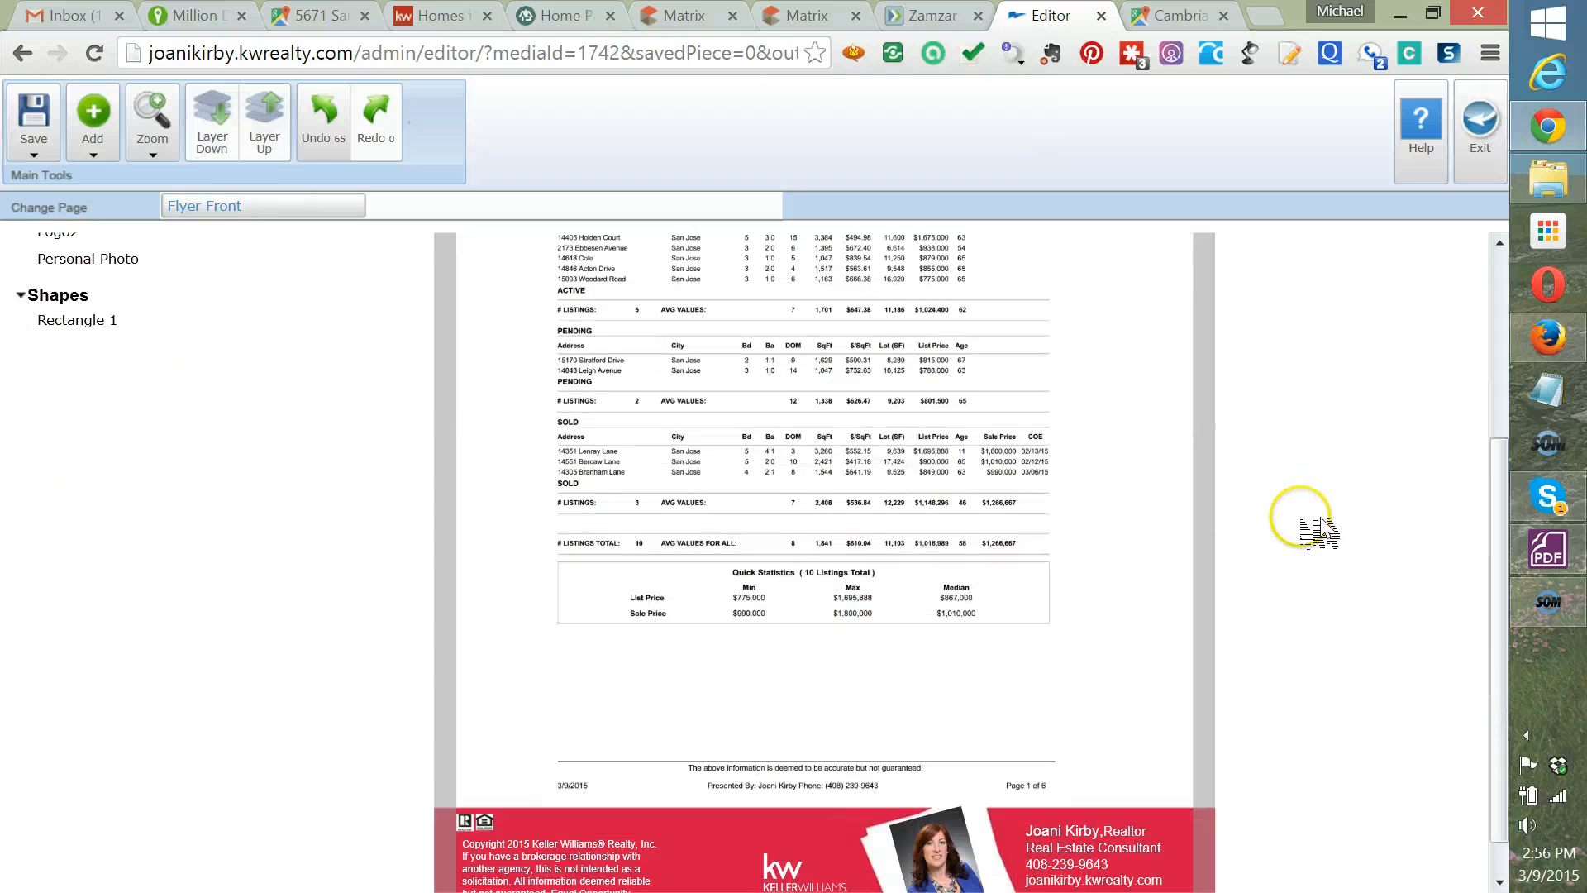
{"action": "scroll", "coordinate": [1323, 529], "scroll_direction": "up", "scroll_amount": 3}
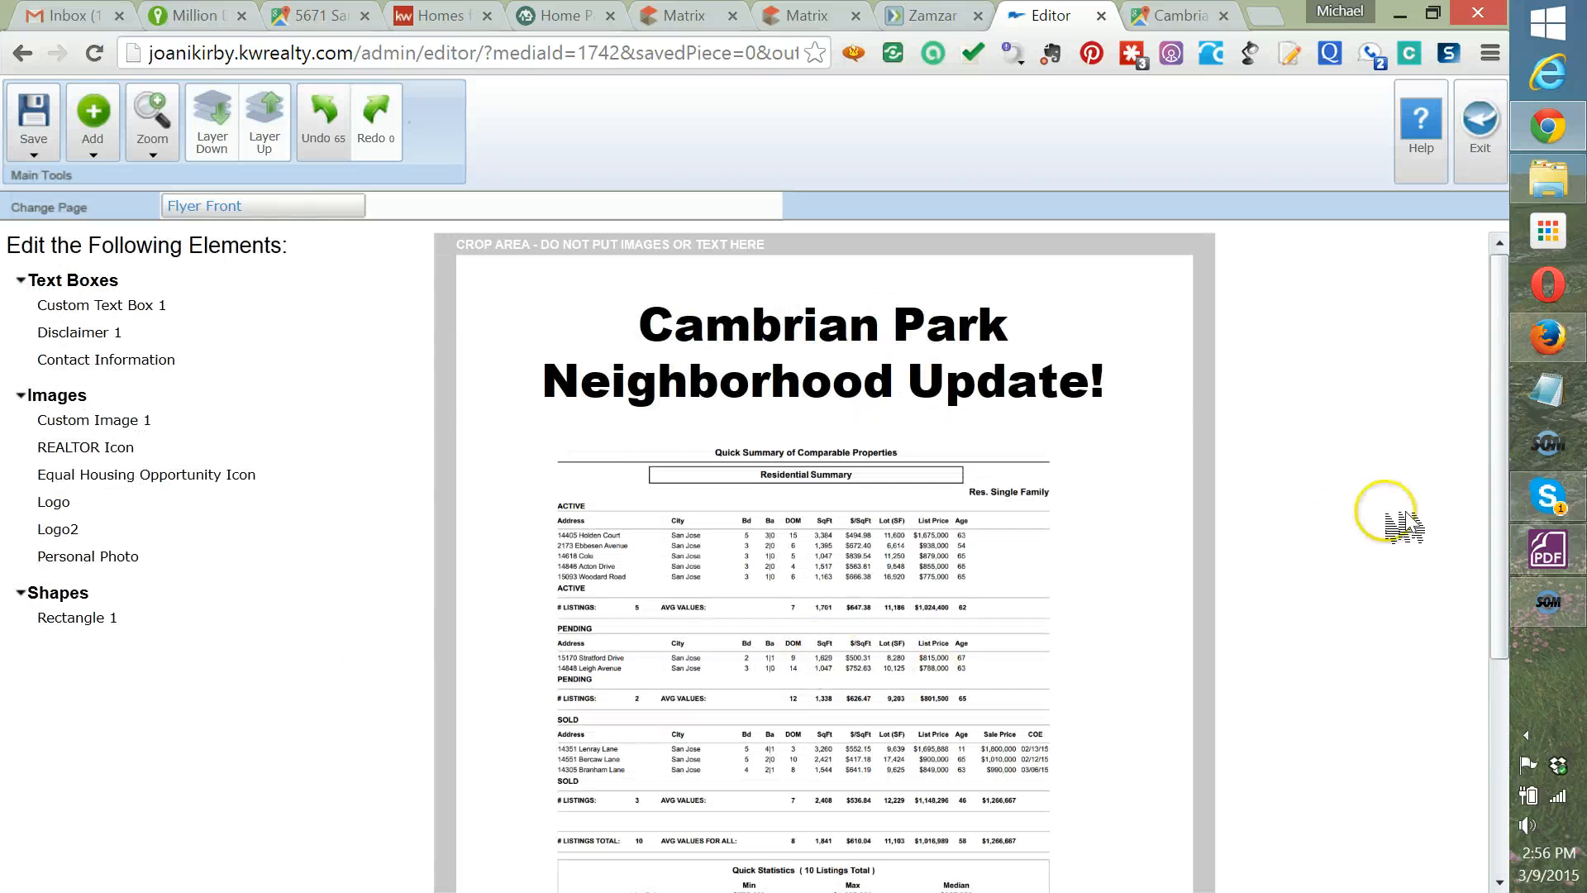
{"action": "left_click", "coordinate": [865, 562]}
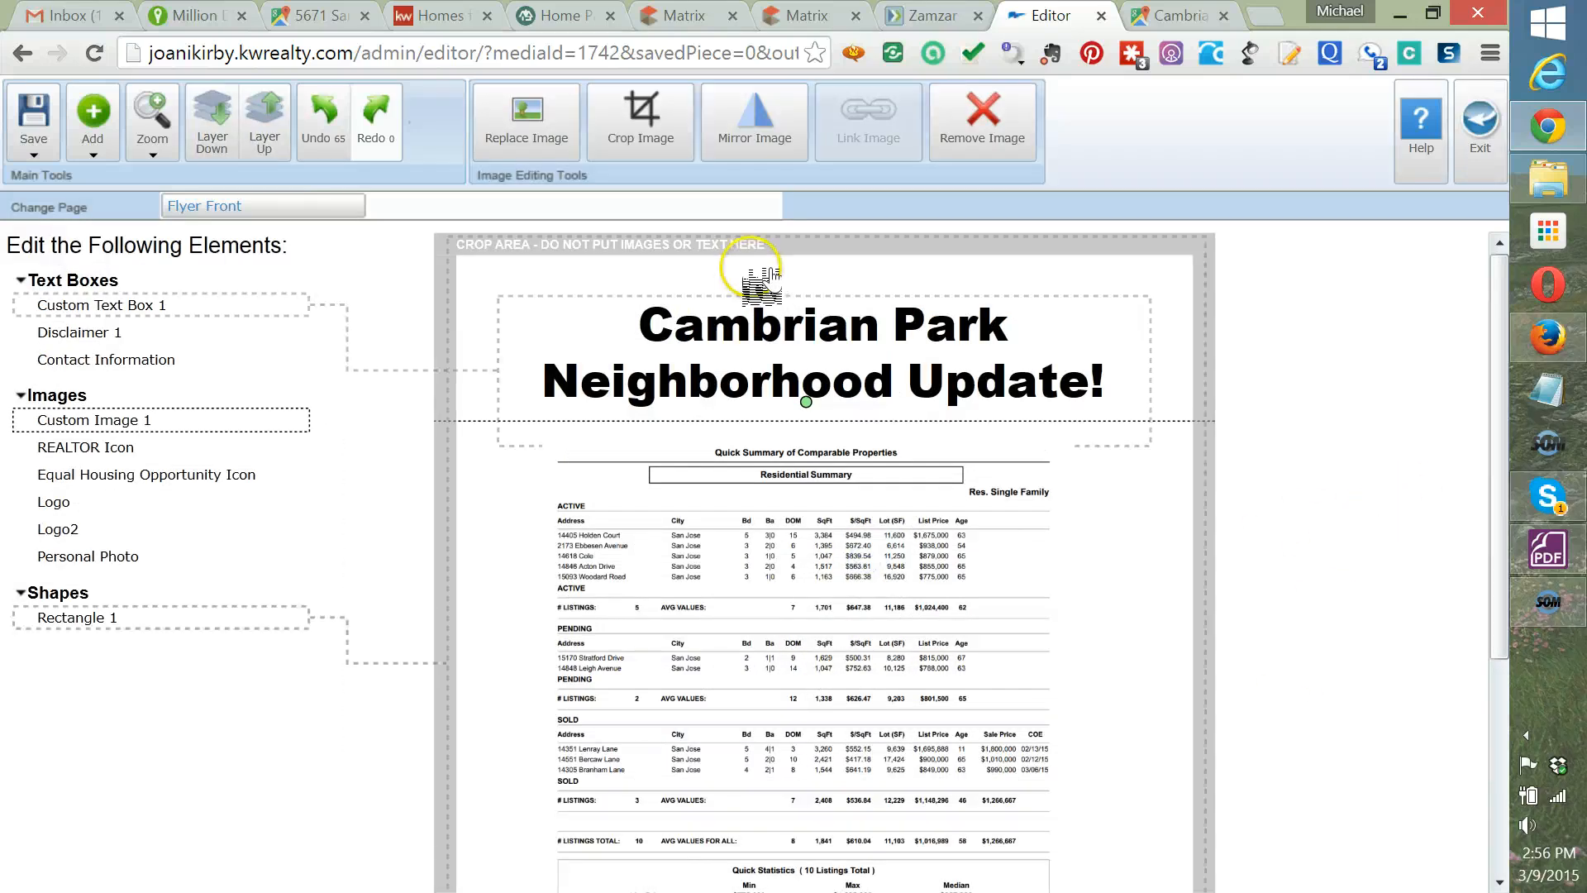
{"action": "left_click", "coordinate": [641, 111]}
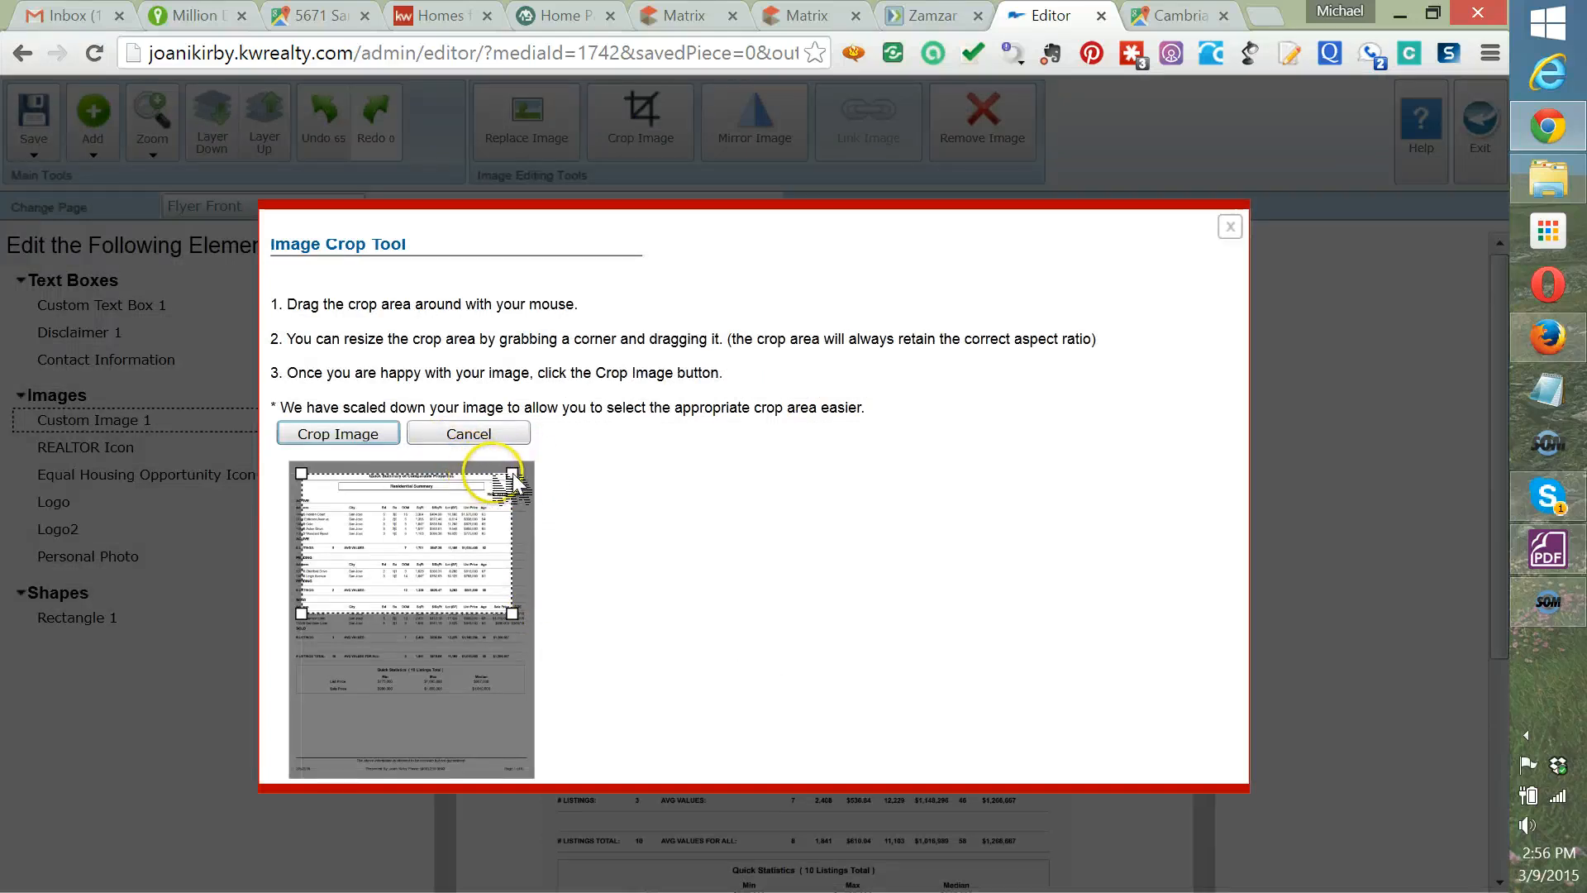
{"action": "left_click_drag", "start_coordinate": [536, 500], "coordinate": [774, 672]}
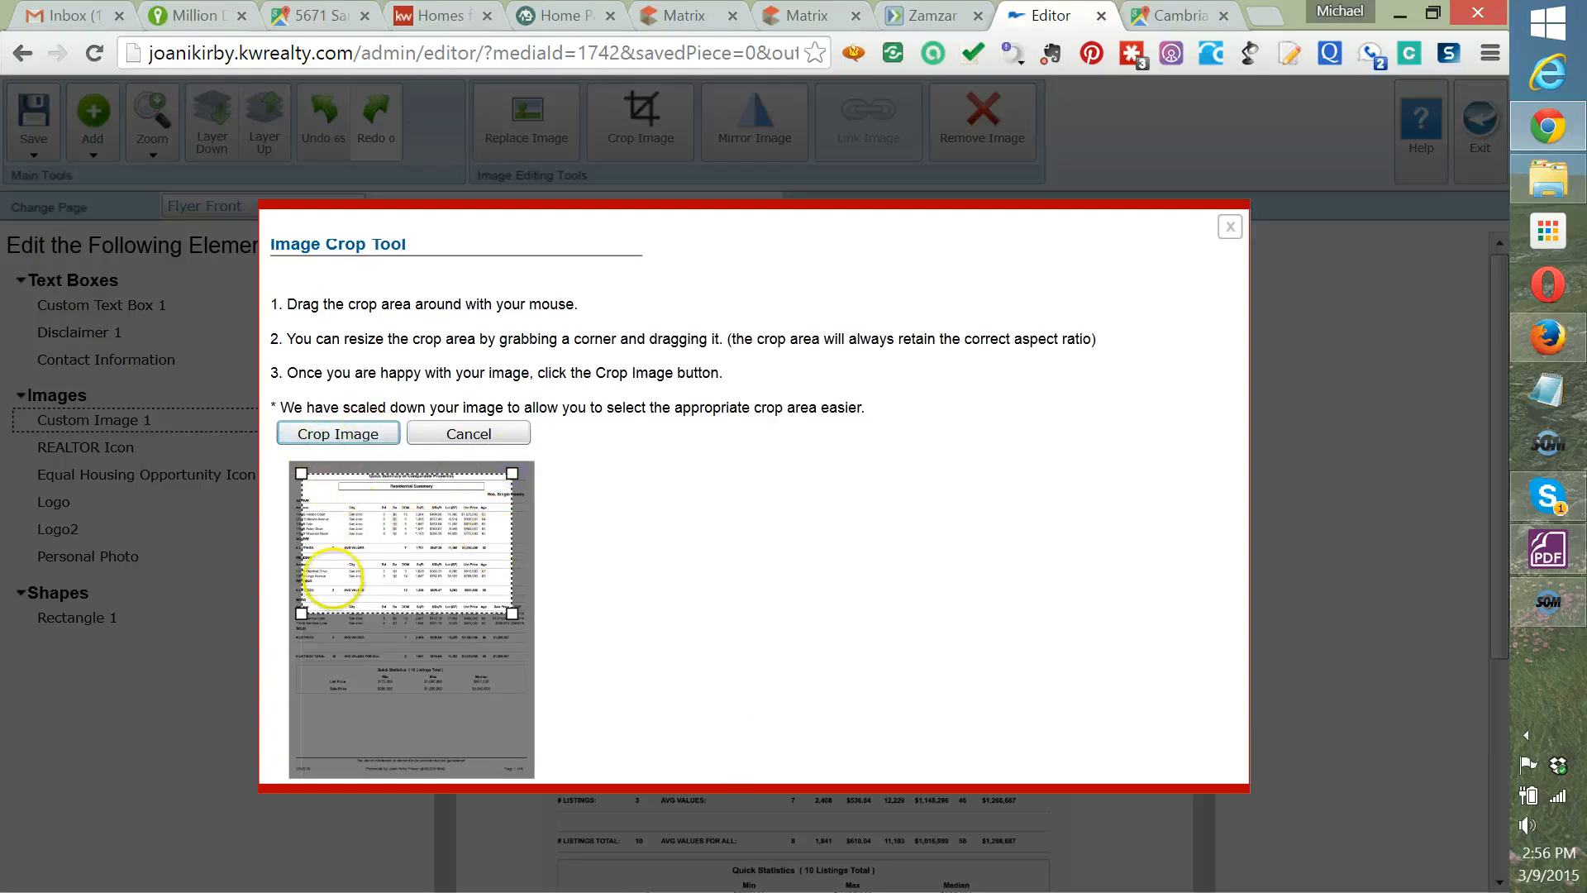
{"action": "left_click_drag", "start_coordinate": [300, 609], "coordinate": [275, 683]}
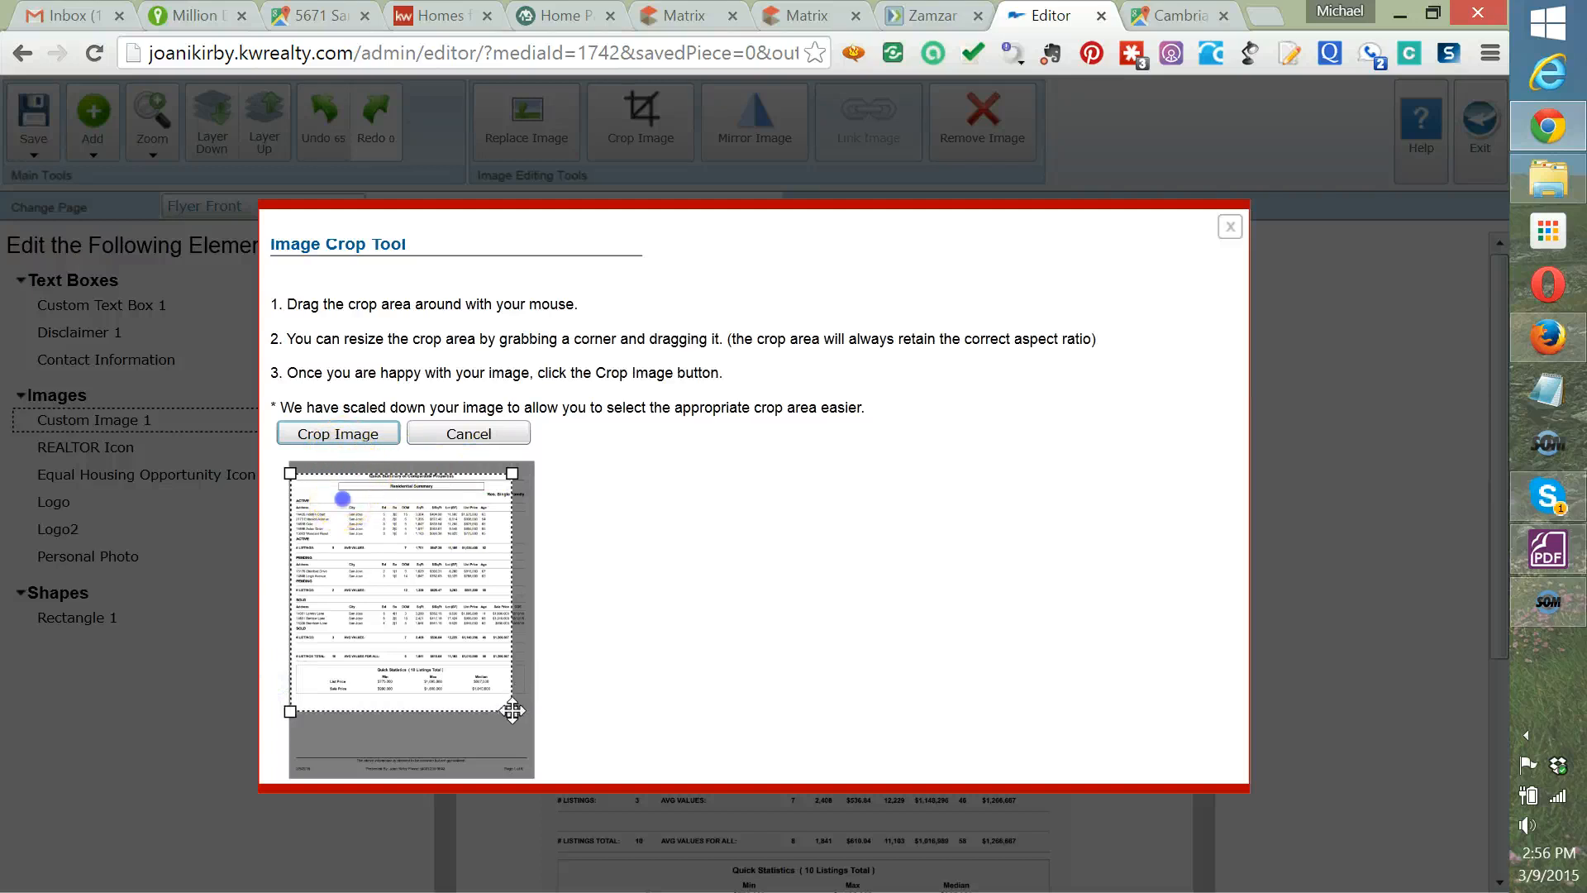
{"action": "left_click_drag", "start_coordinate": [513, 711], "coordinate": [538, 708]}
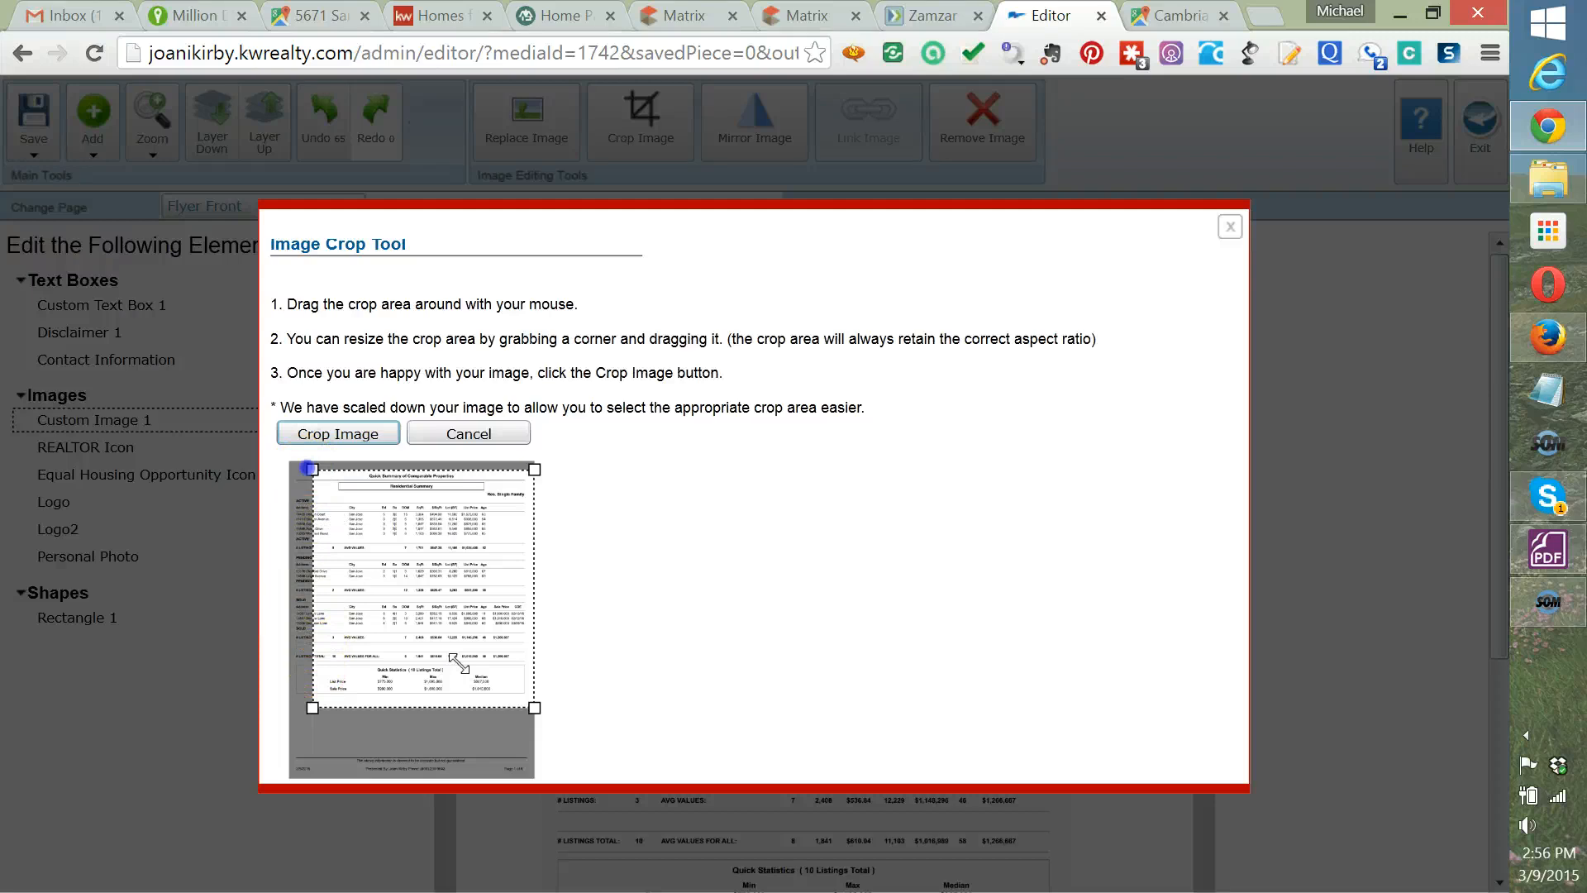
{"action": "left_click", "coordinate": [322, 484]}
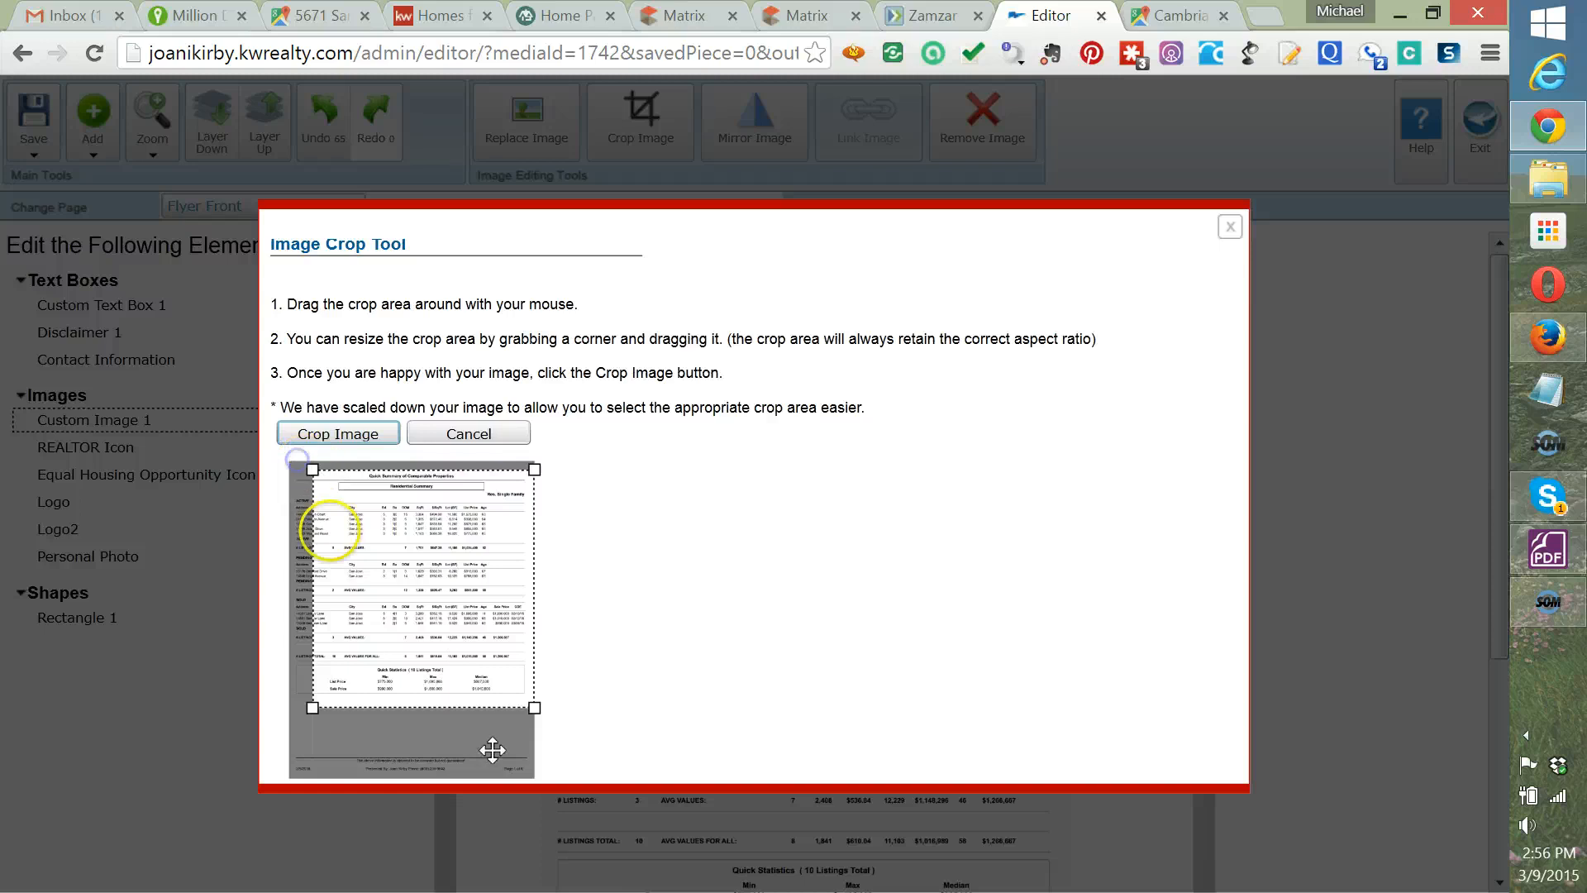
{"action": "mouse_move", "coordinate": [486, 689]}
{"action": "left_mouse_down"}
{"action": "mouse_move", "coordinate": [454, 662]}
{"action": "mouse_move", "coordinate": [470, 679]}
{"action": "left_mouse_up"}
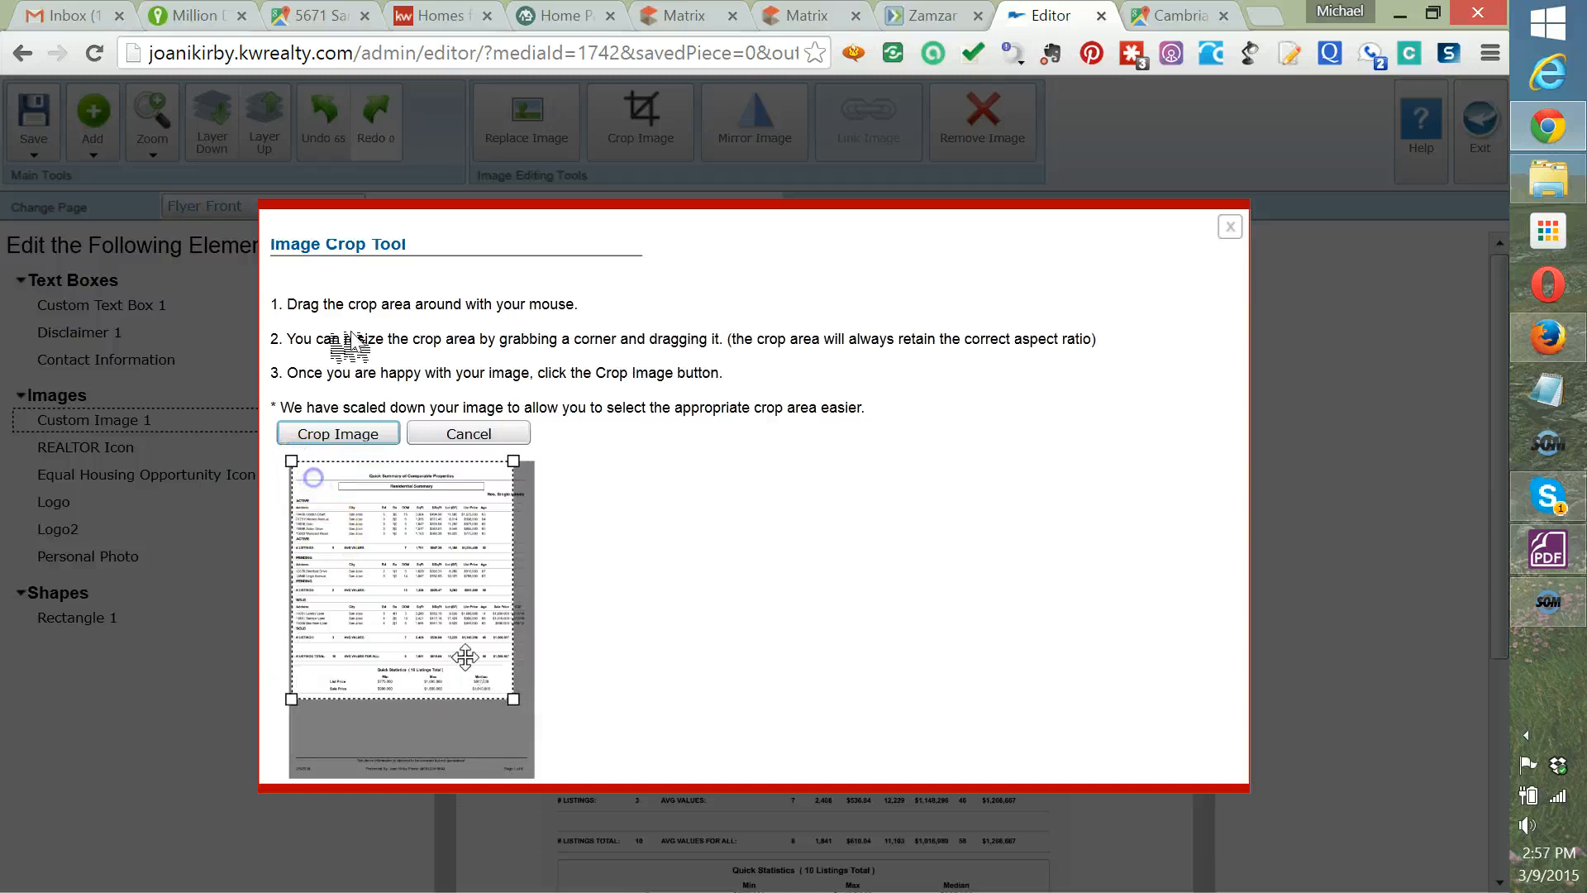
{"action": "left_click", "coordinate": [425, 436]}
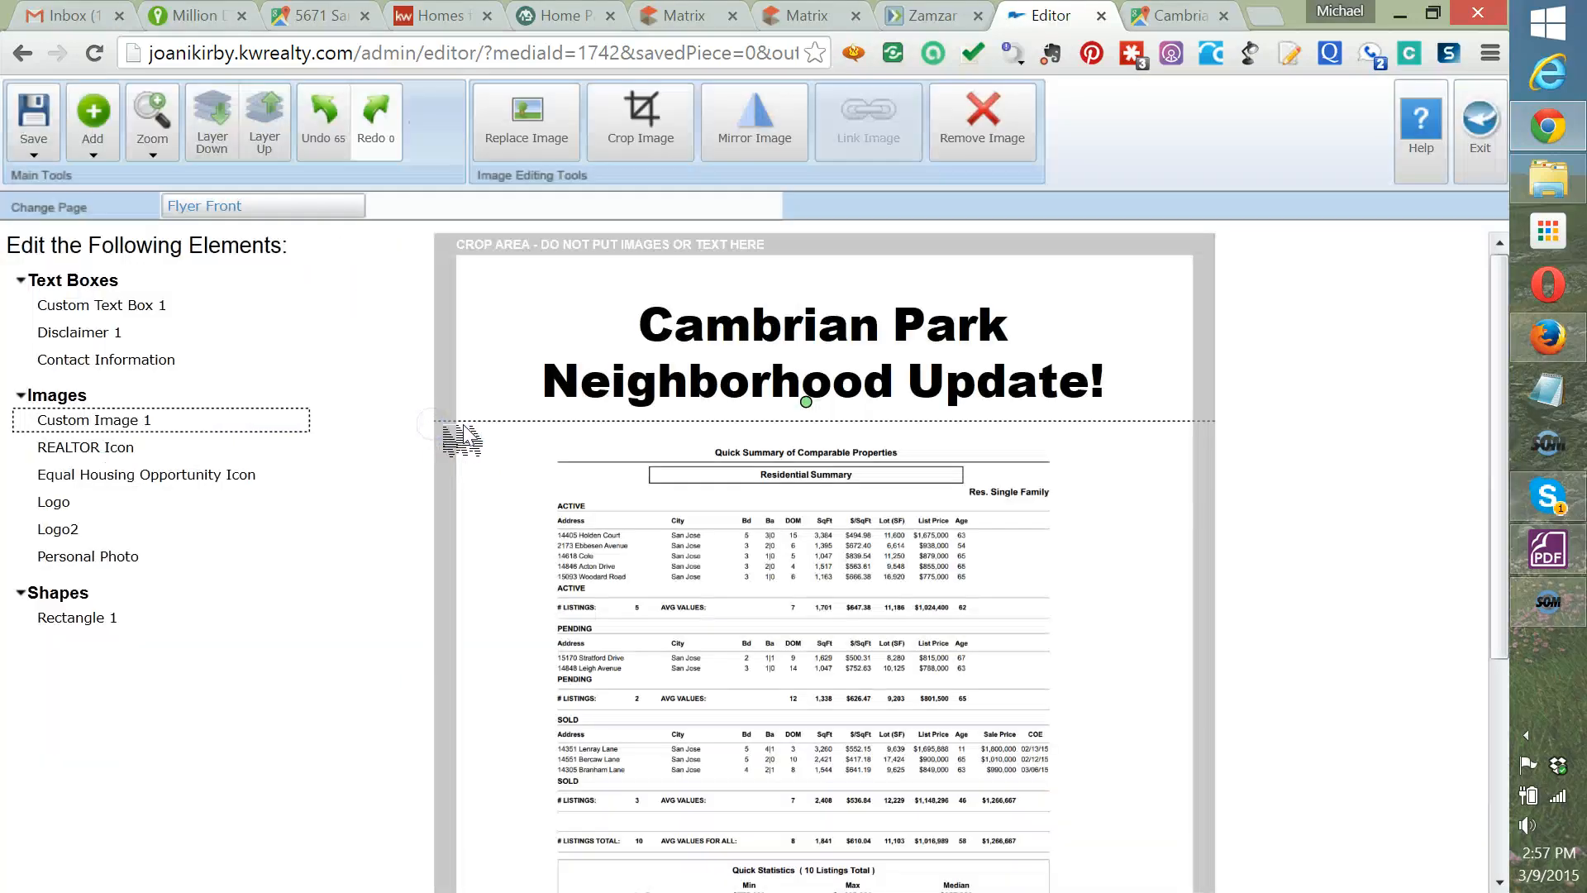
Examine how the CMA image sits on the flyer, especially the space between its statistics box and the red footer.
{"action": "left_click", "coordinate": [1358, 425]}
{"action": "left_click", "coordinate": [878, 546]}
{"action": "scroll", "coordinate": [1310, 488], "scroll_direction": "down", "scroll_amount": 3}
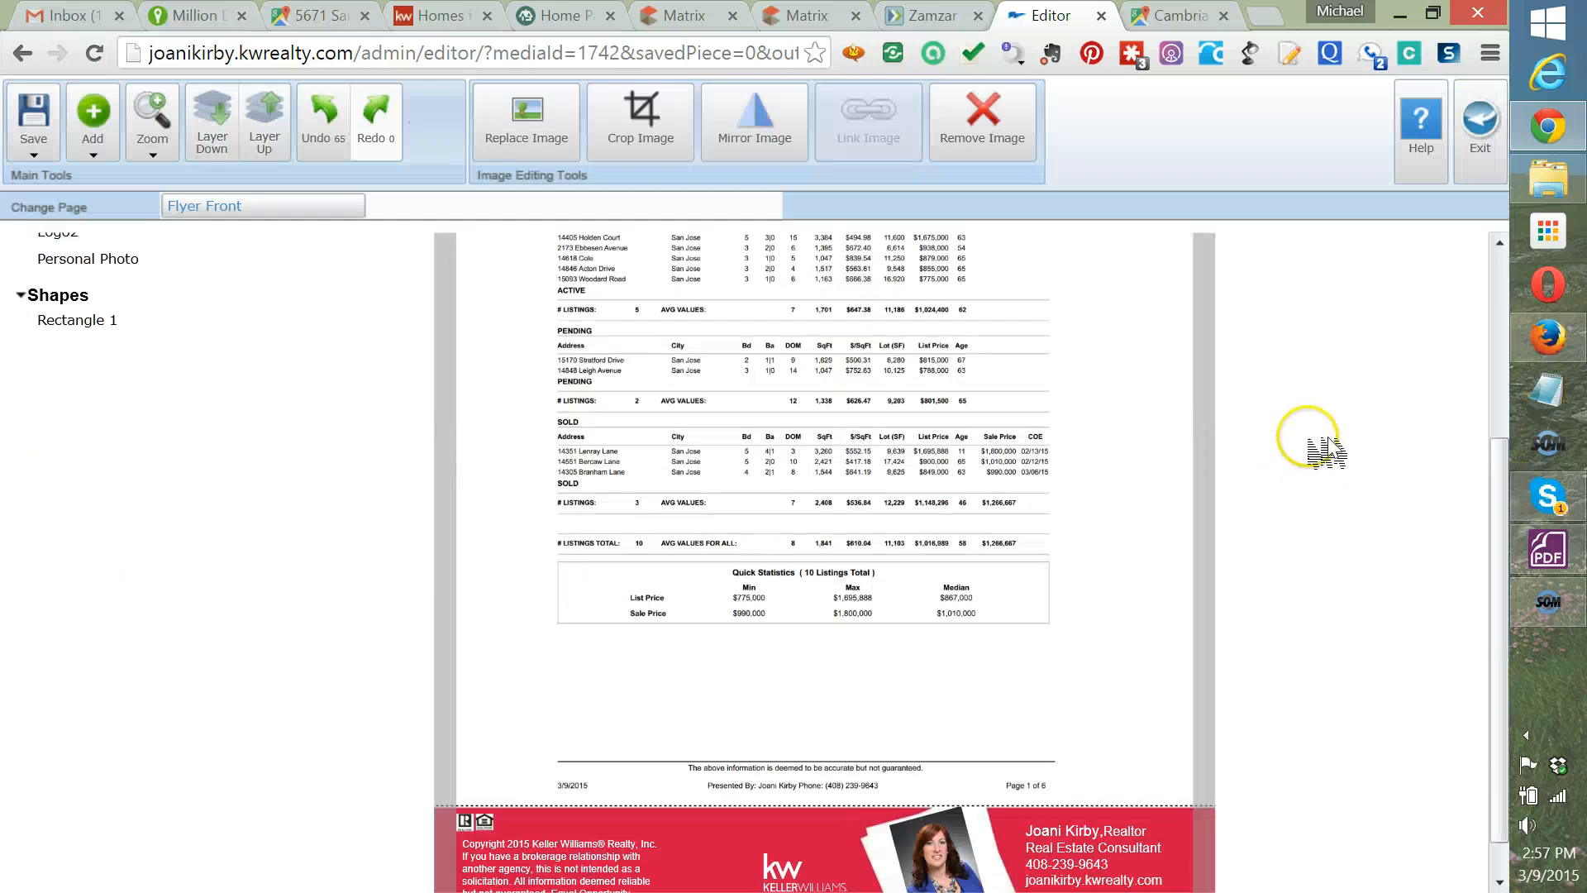
{"action": "scroll", "coordinate": [1326, 452], "scroll_direction": "down", "scroll_amount": 1}
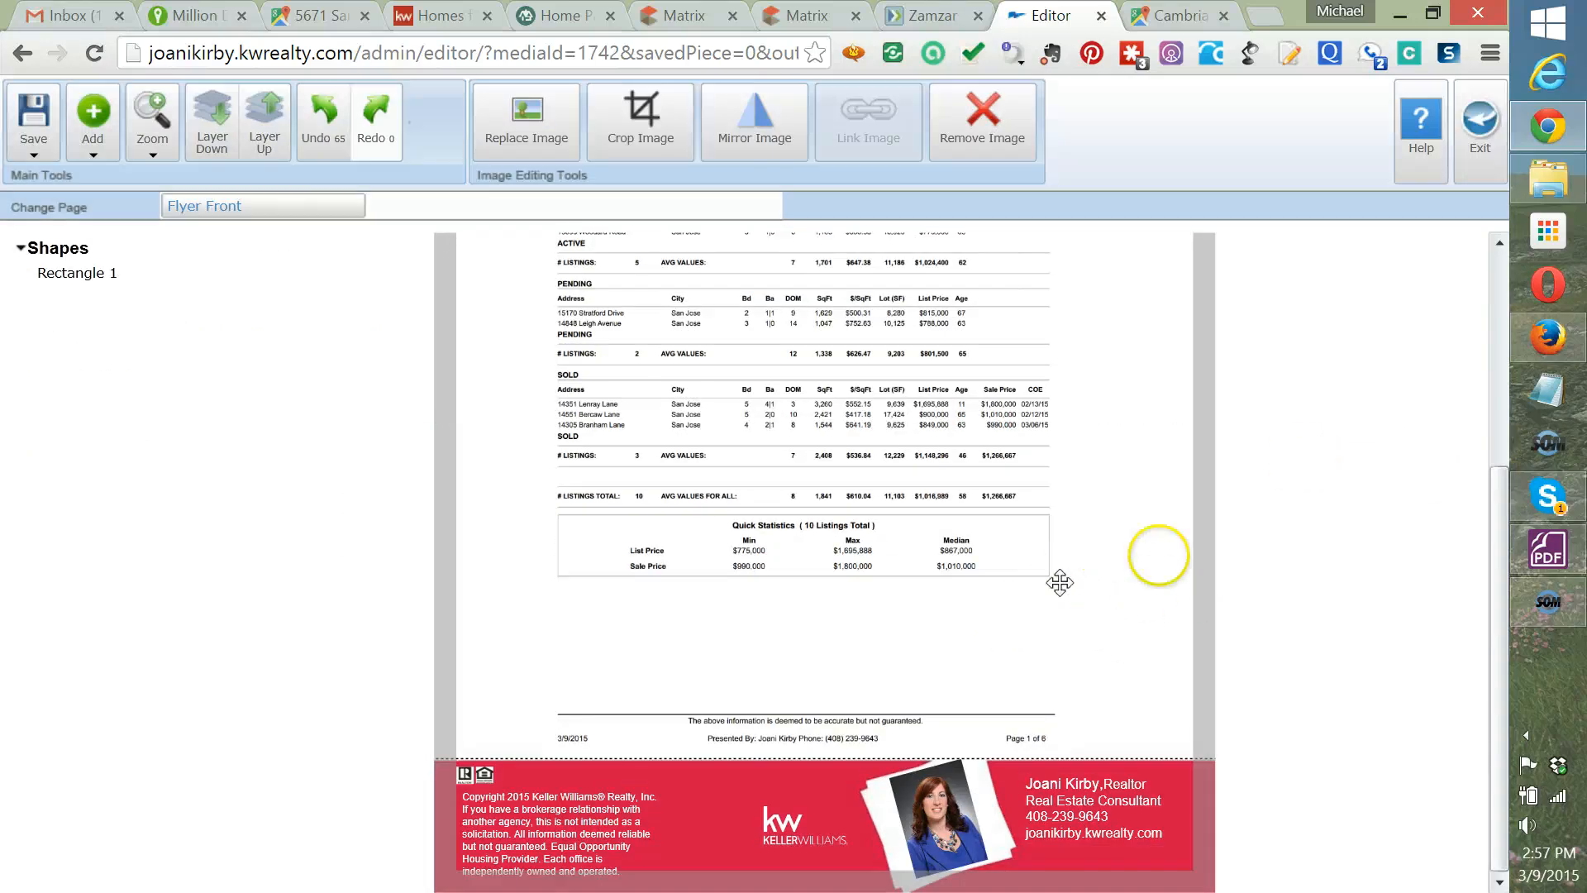
{"action": "left_click", "coordinate": [1347, 531]}
{"action": "scroll", "coordinate": [291, 498], "scroll_direction": "up", "scroll_amount": 3}
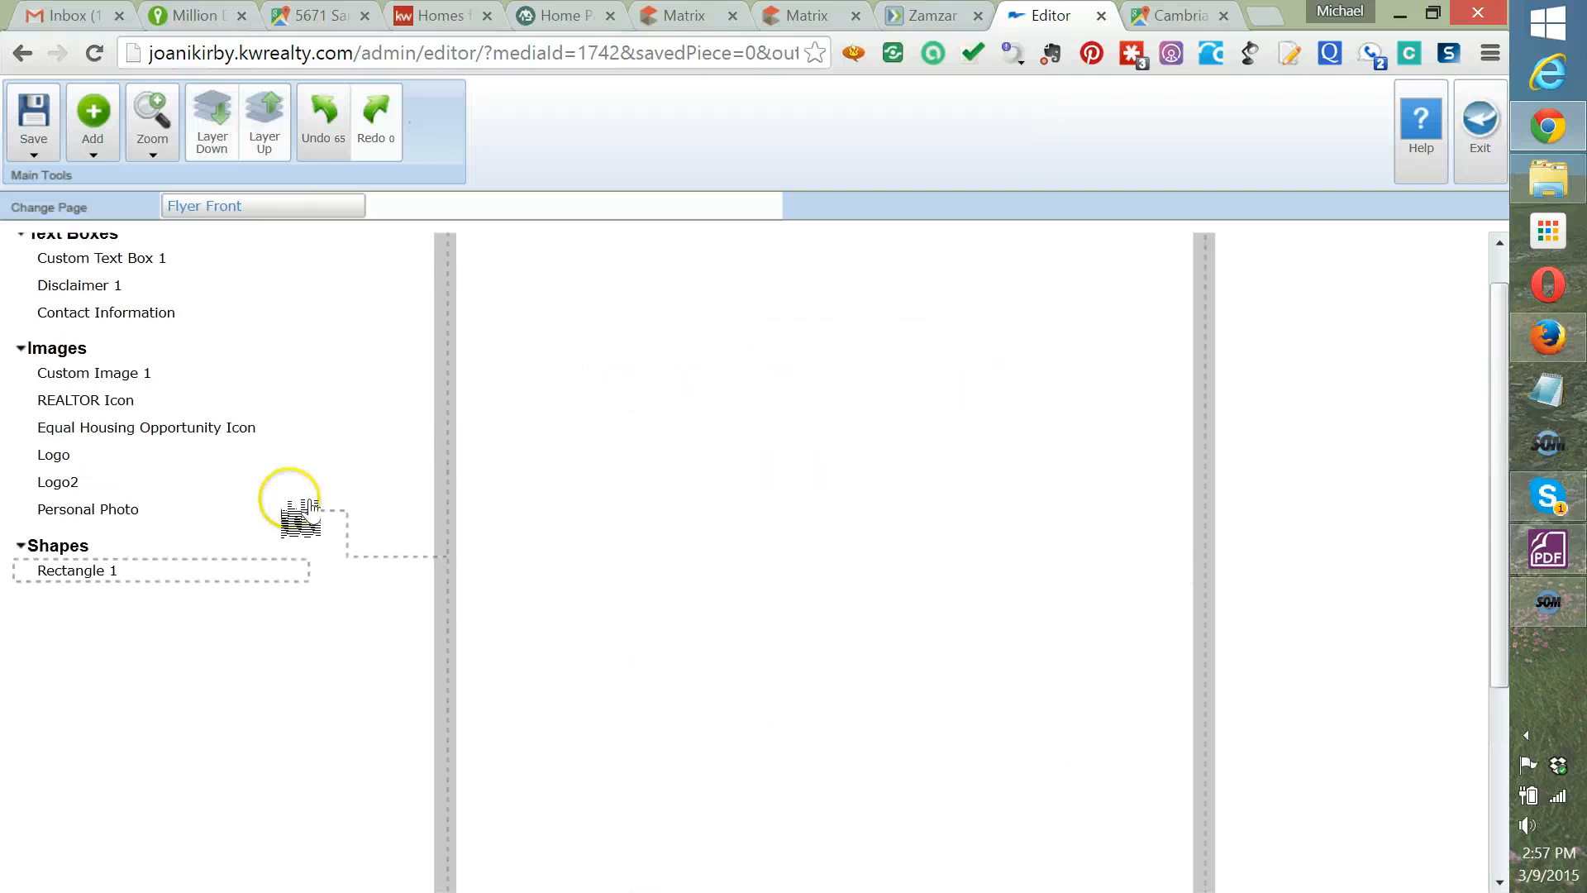
{"action": "scroll", "coordinate": [310, 508], "scroll_direction": "up", "scroll_amount": 1}
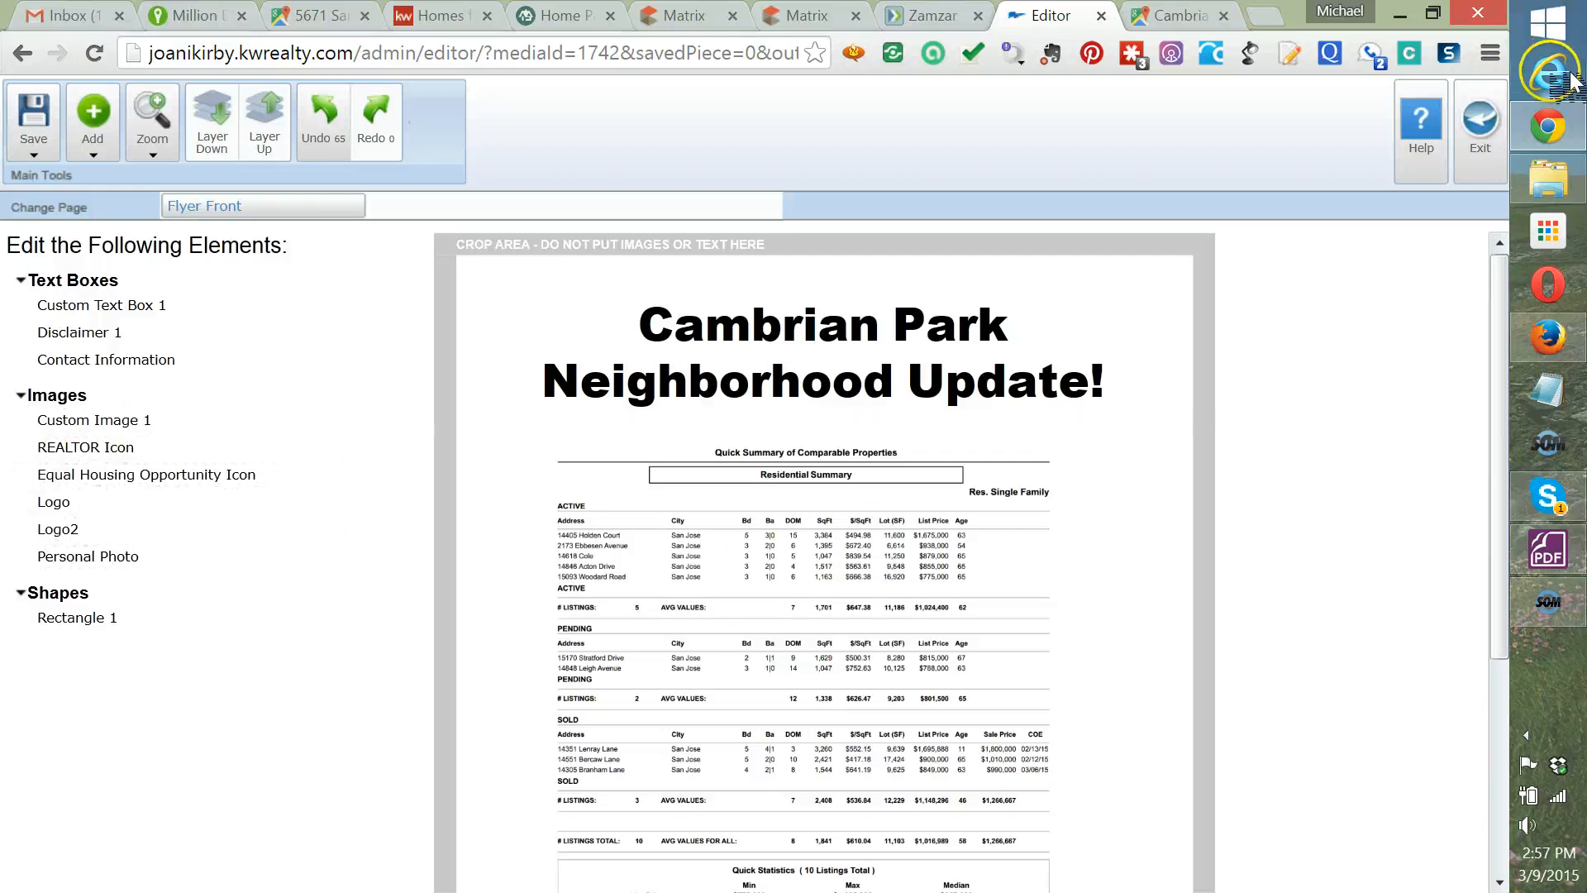
Search the computer for "paint" and launch the Paint program.
{"action": "left_click", "coordinate": [1554, 21]}
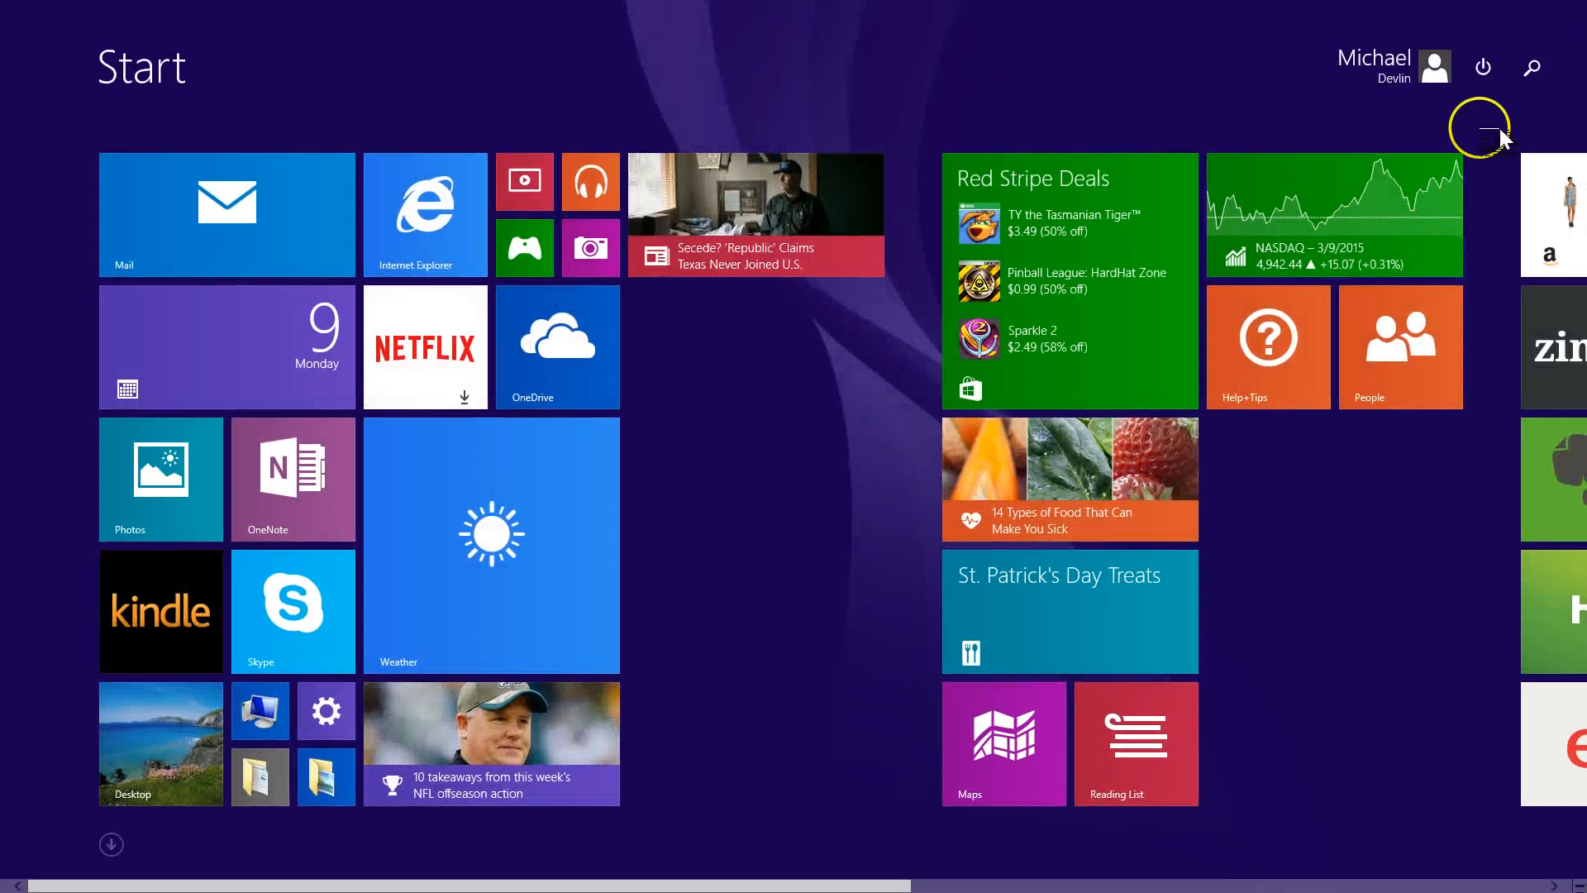
{"action": "left_click", "coordinate": [1532, 67]}
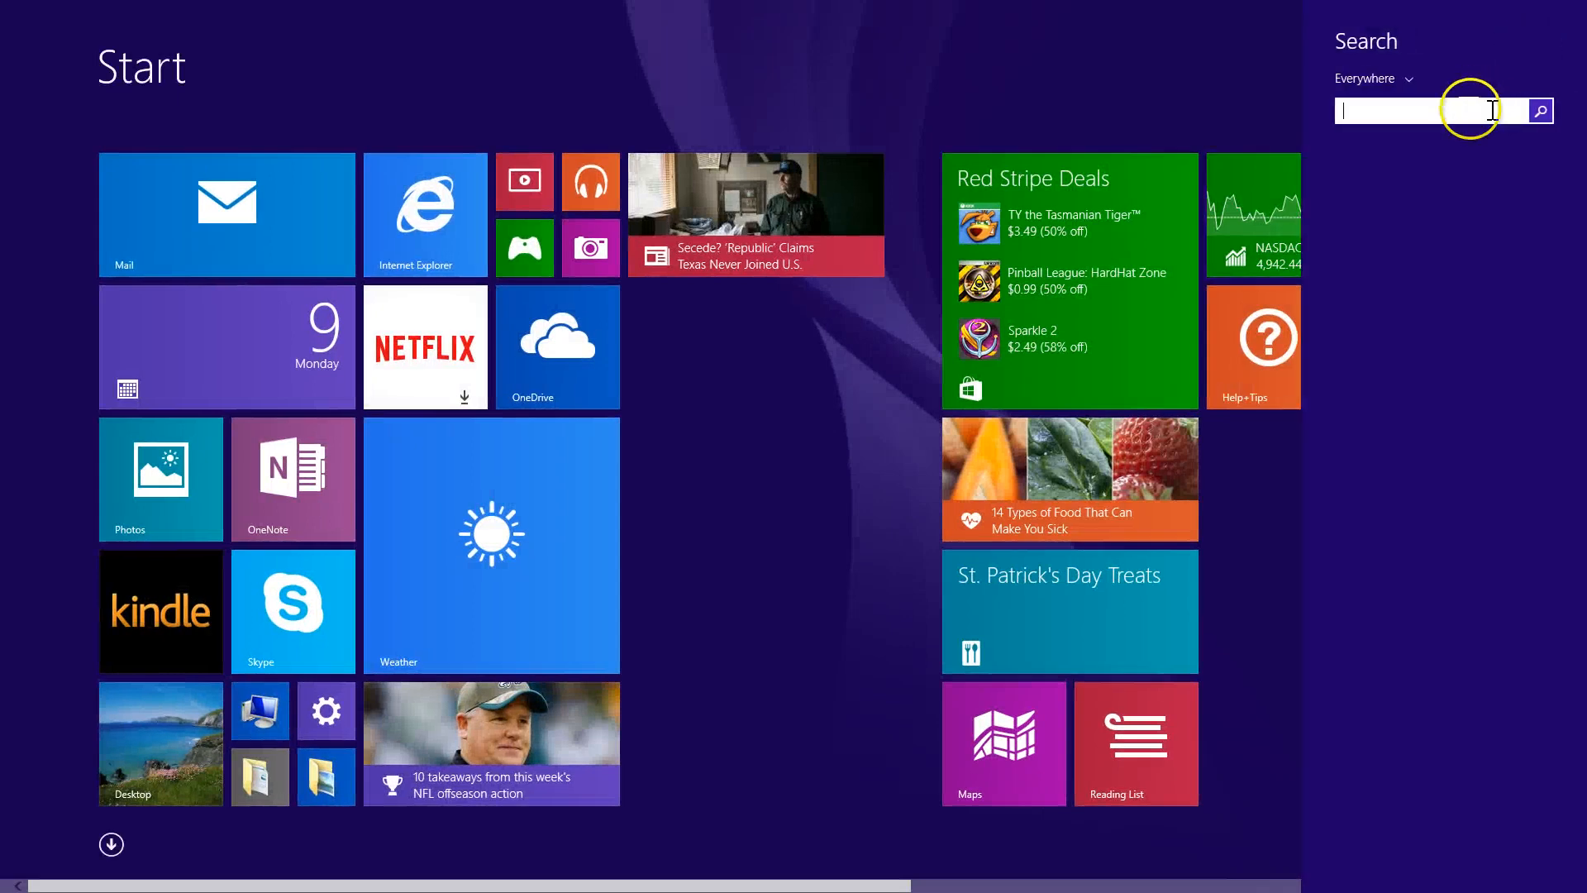
{"action": "type", "text": "paint"}
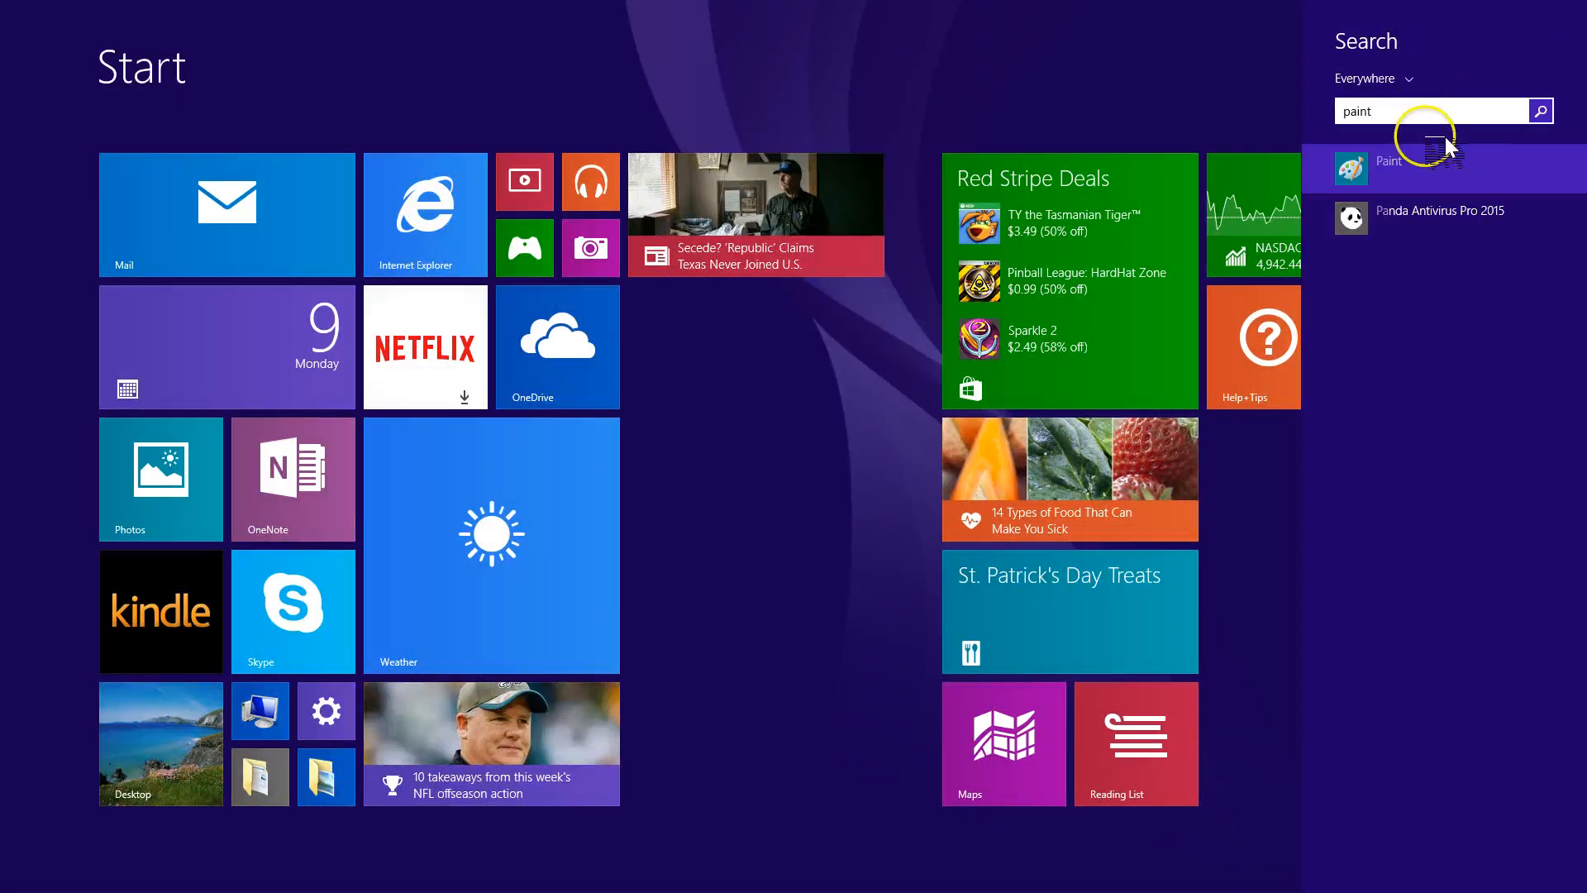
{"action": "left_click", "coordinate": [1385, 165]}
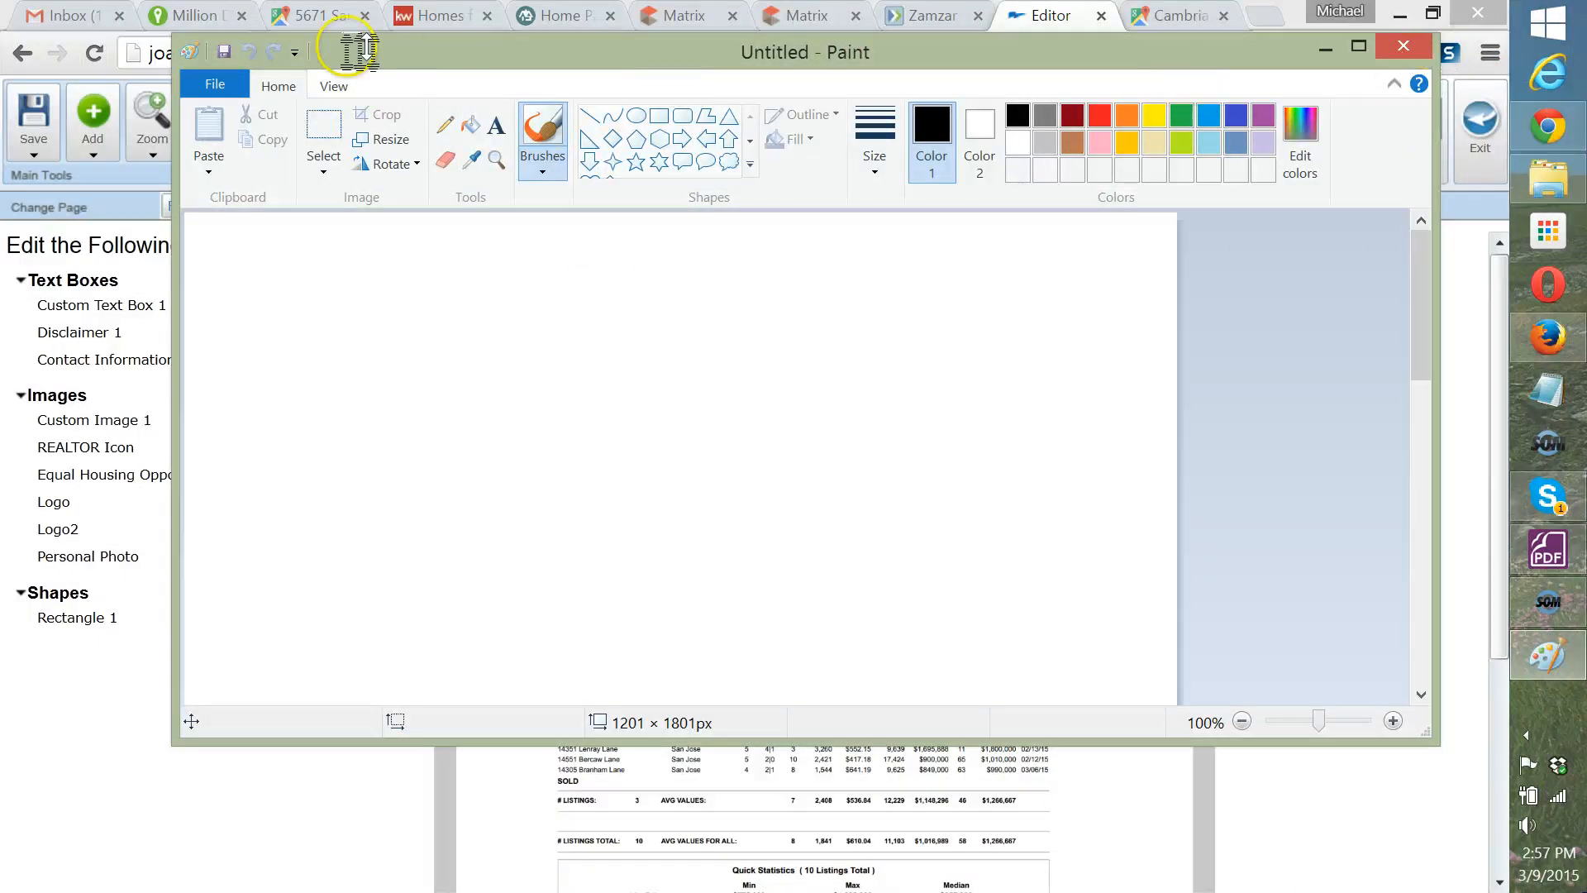
Open Quick CMA6646png_Page1.png from the Desktop folder in Paint.
{"action": "left_click", "coordinate": [217, 85]}
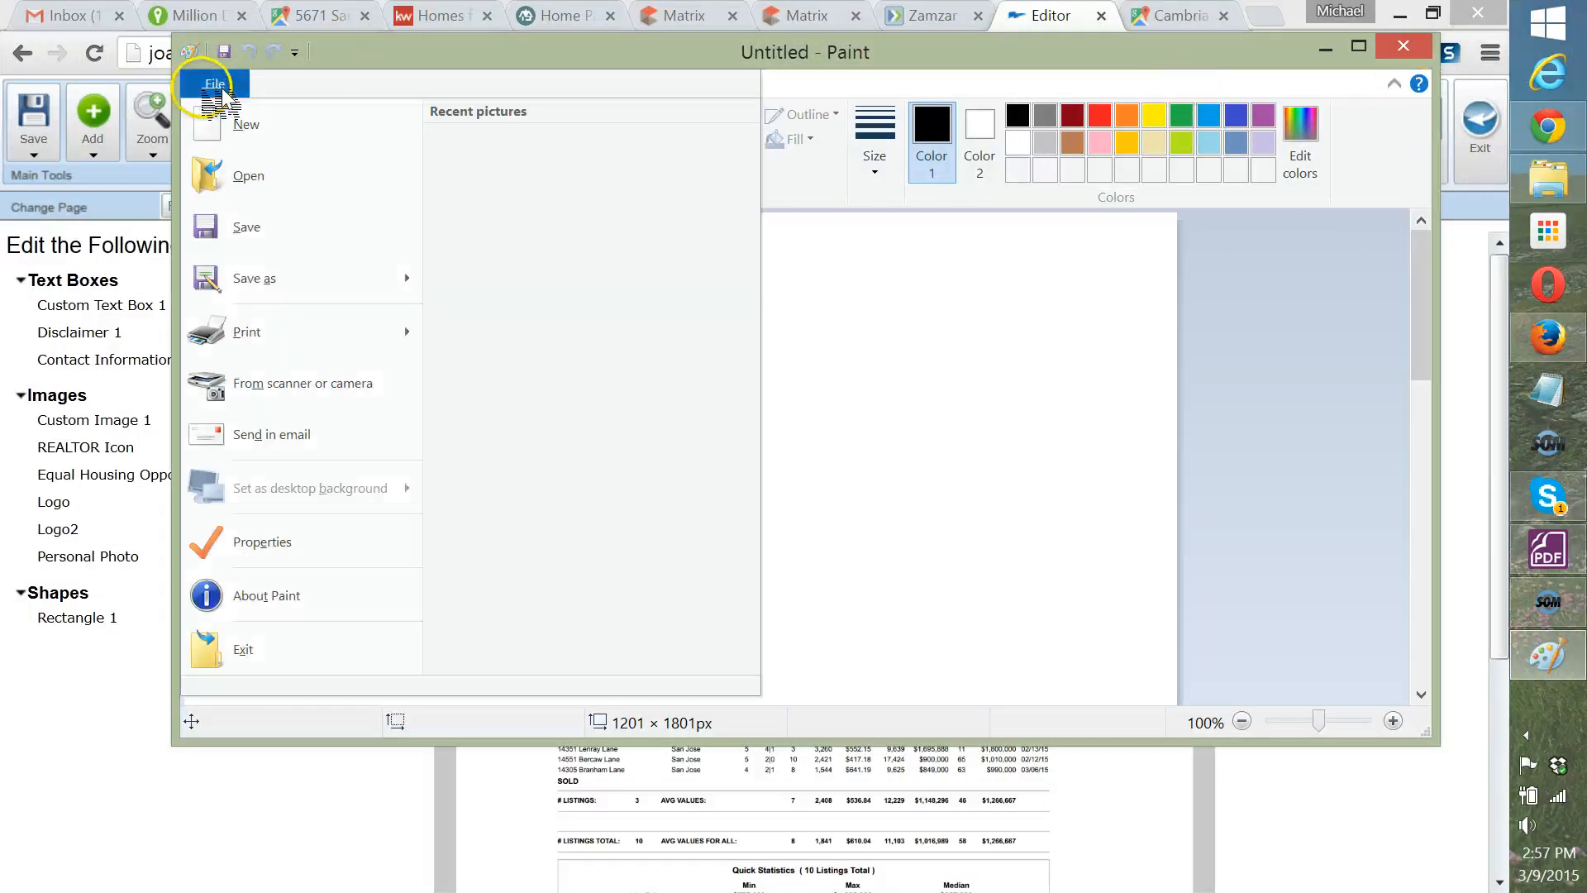
{"action": "left_click", "coordinate": [256, 176]}
{"action": "scroll", "coordinate": [281, 330], "scroll_direction": "down", "scroll_amount": 5}
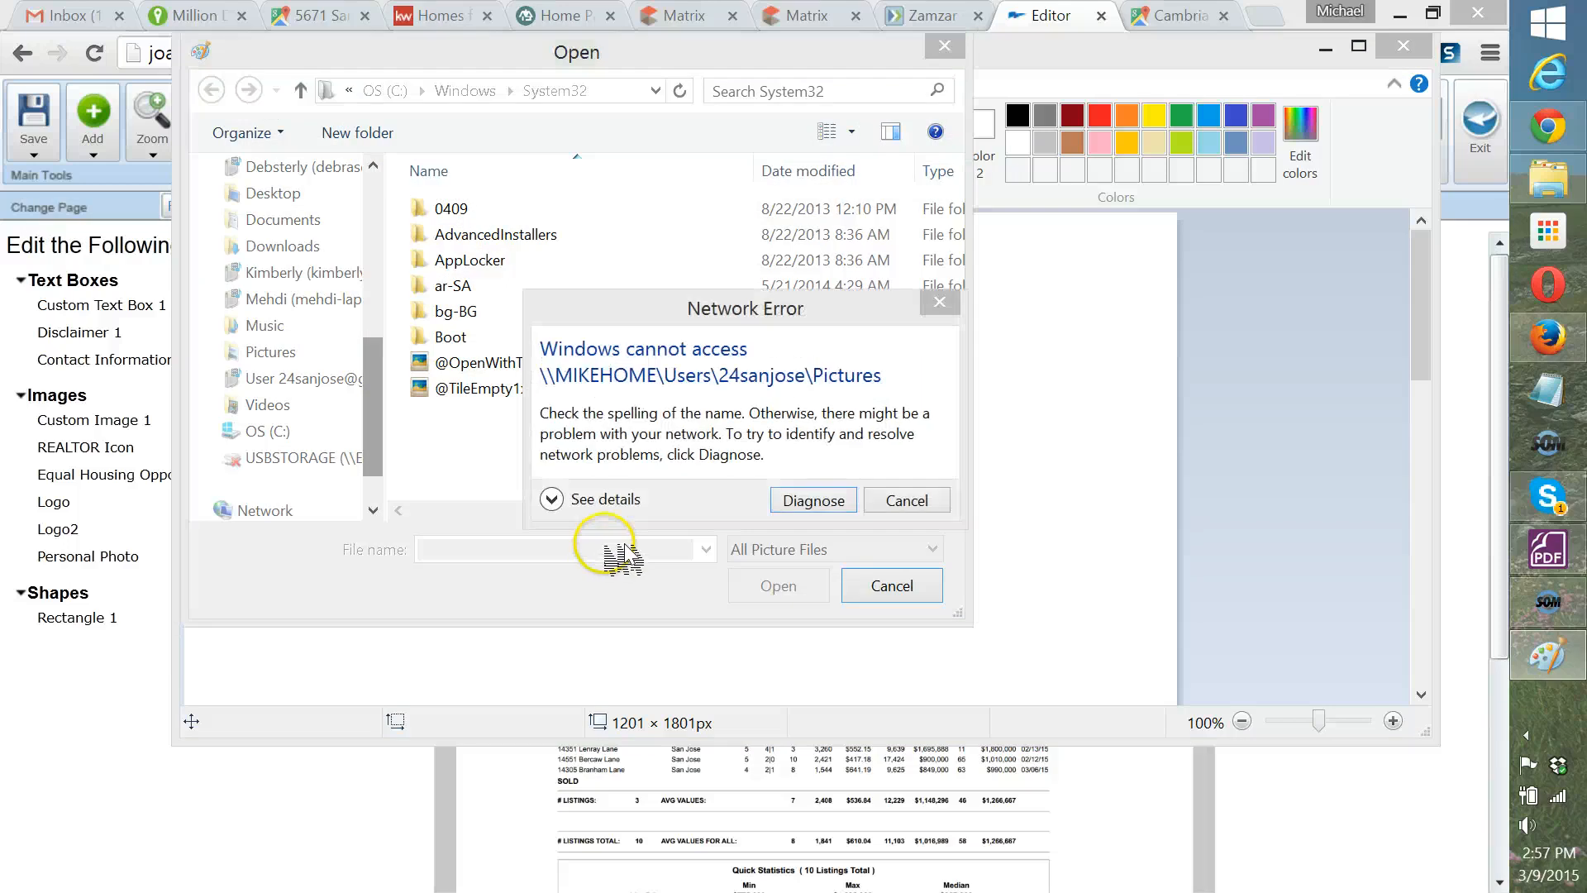
{"action": "left_click", "coordinate": [906, 500]}
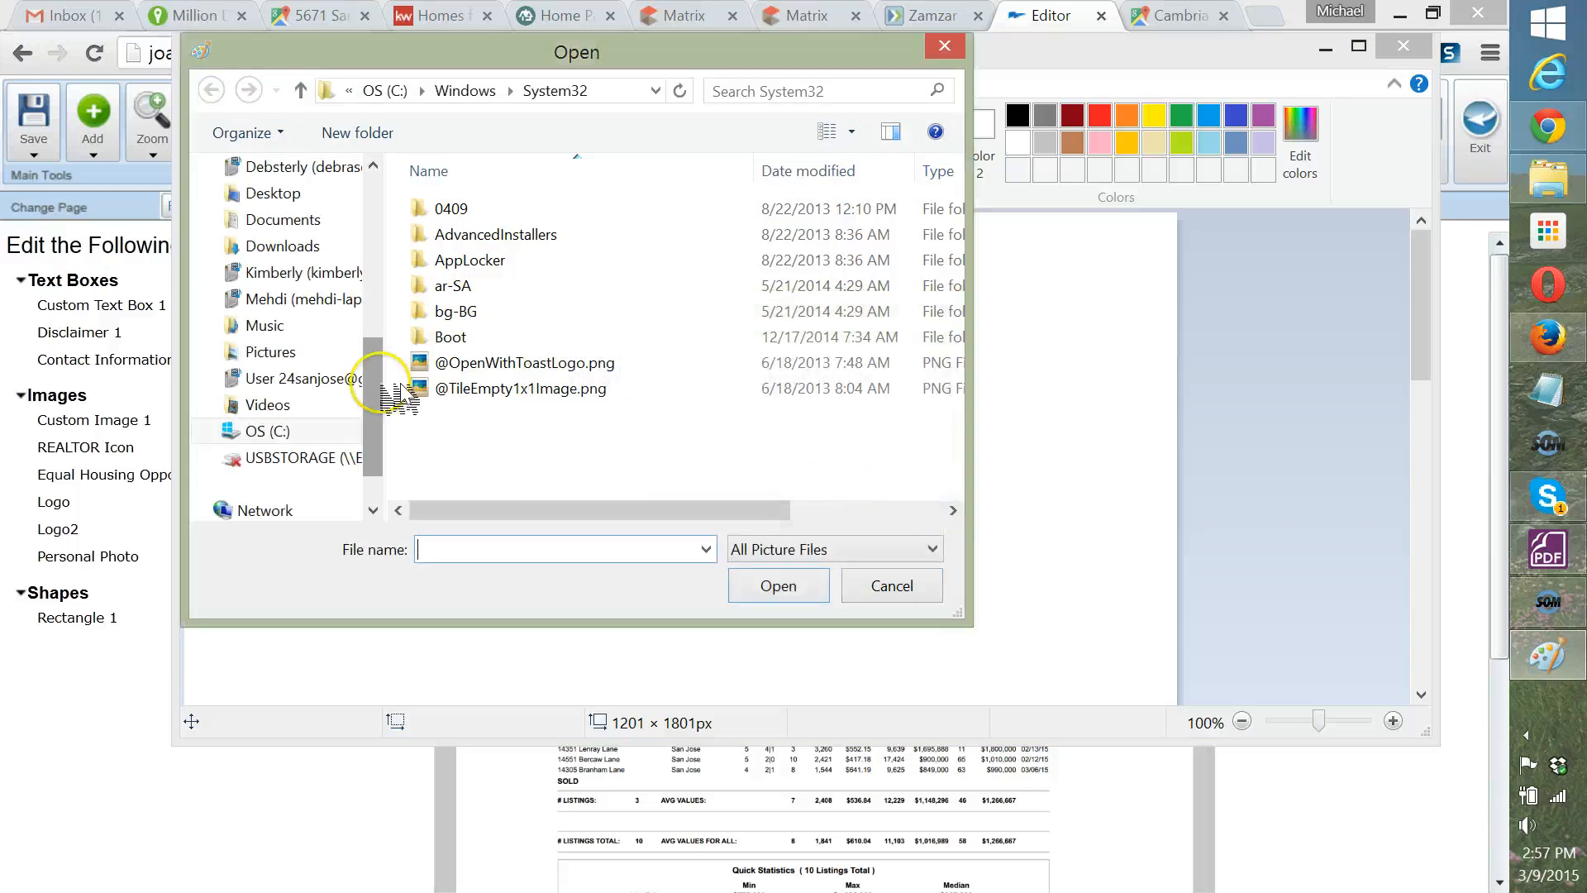
{"action": "left_click_drag", "start_coordinate": [374, 401], "coordinate": [374, 177]}
{"action": "left_click", "coordinate": [275, 228]}
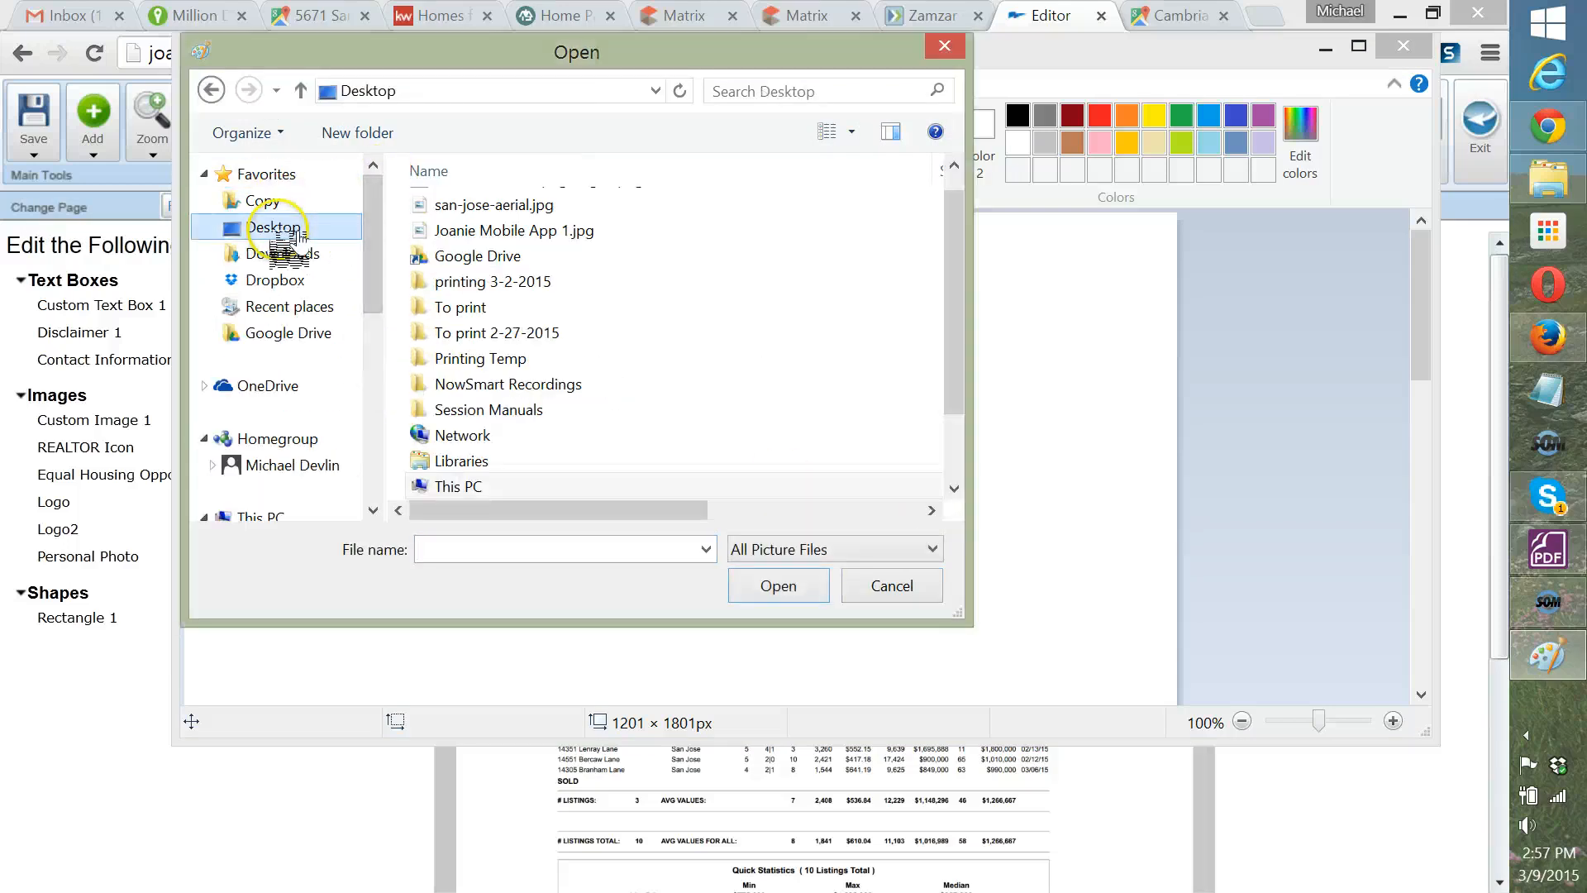
{"action": "left_click_drag", "start_coordinate": [959, 318], "coordinate": [959, 234]}
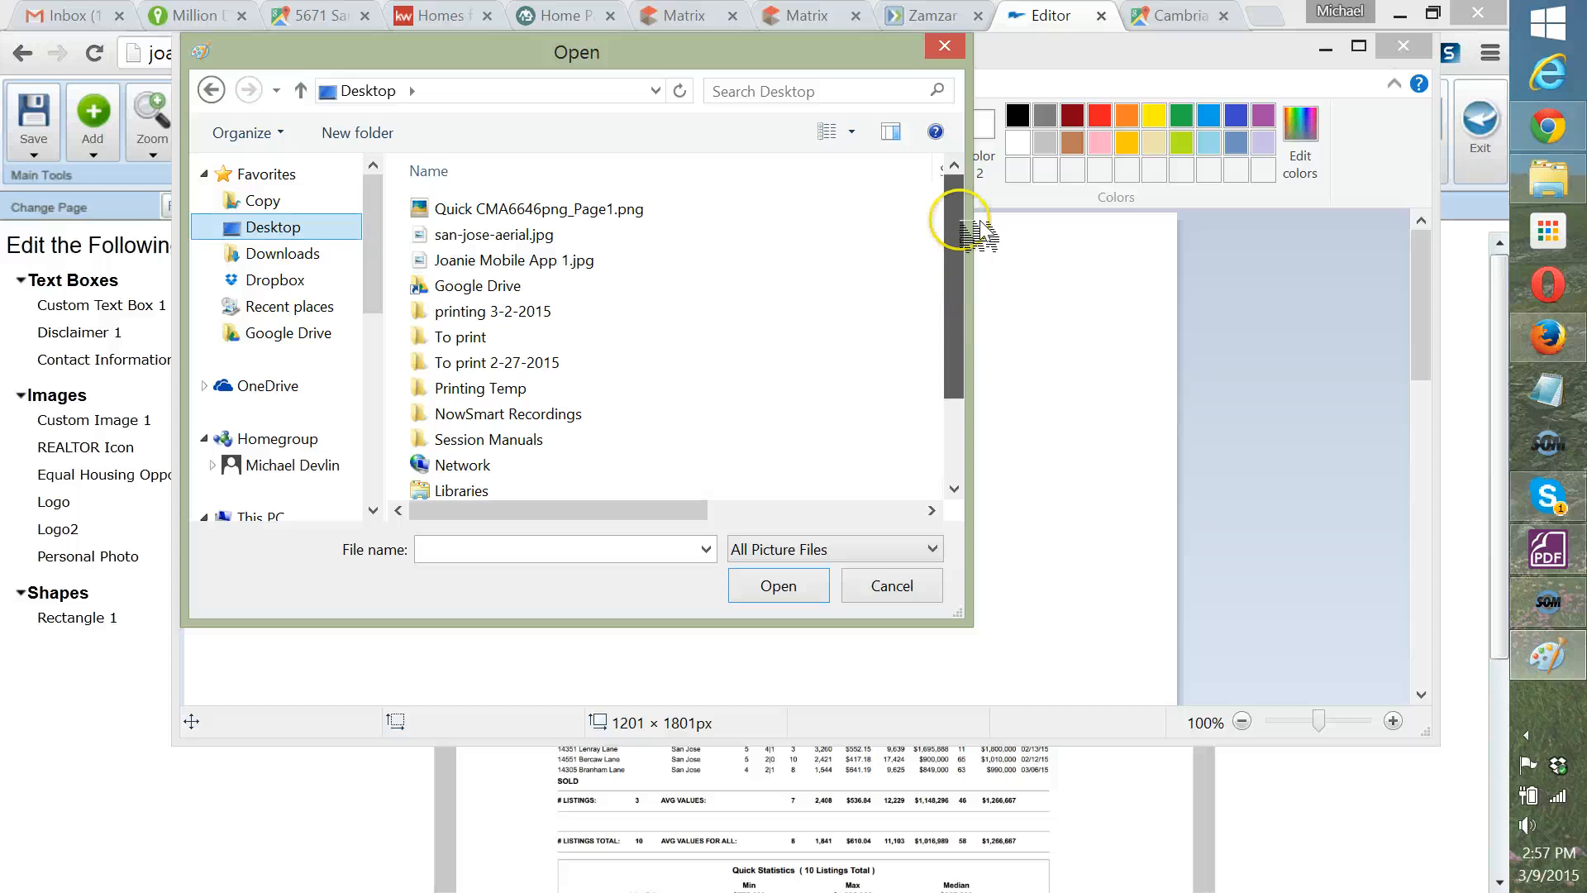
{"action": "double_click", "coordinate": [529, 213]}
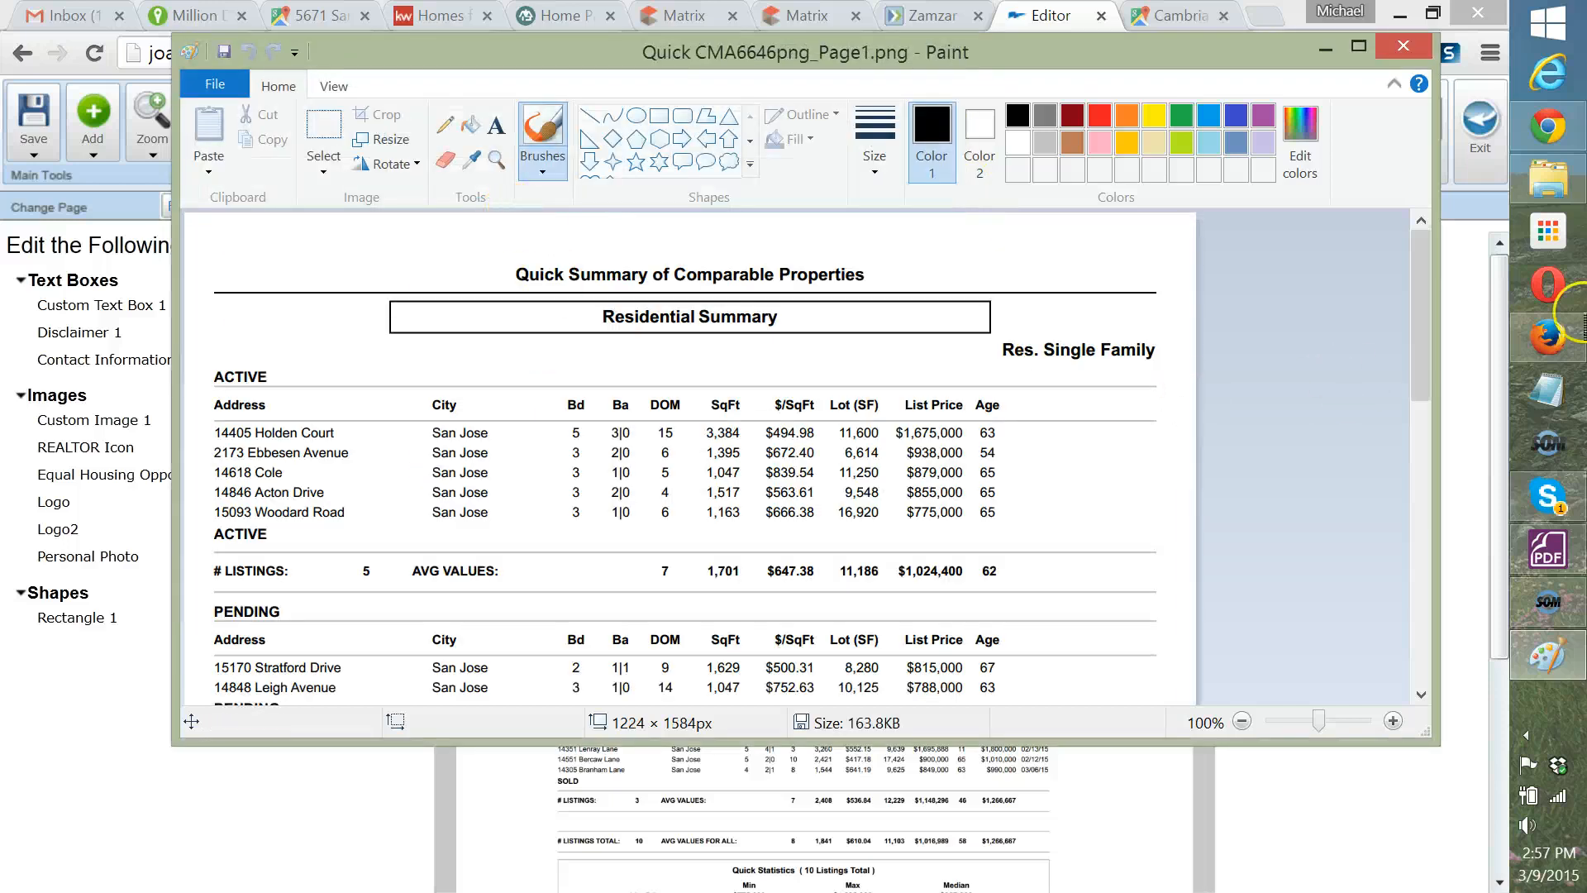
Try to make a rectangular selection from the ACTIVE table downward and extend it over the lower tables, undoing the stretch.
{"action": "left_click_drag", "start_coordinate": [1419, 344], "coordinate": [1424, 671]}
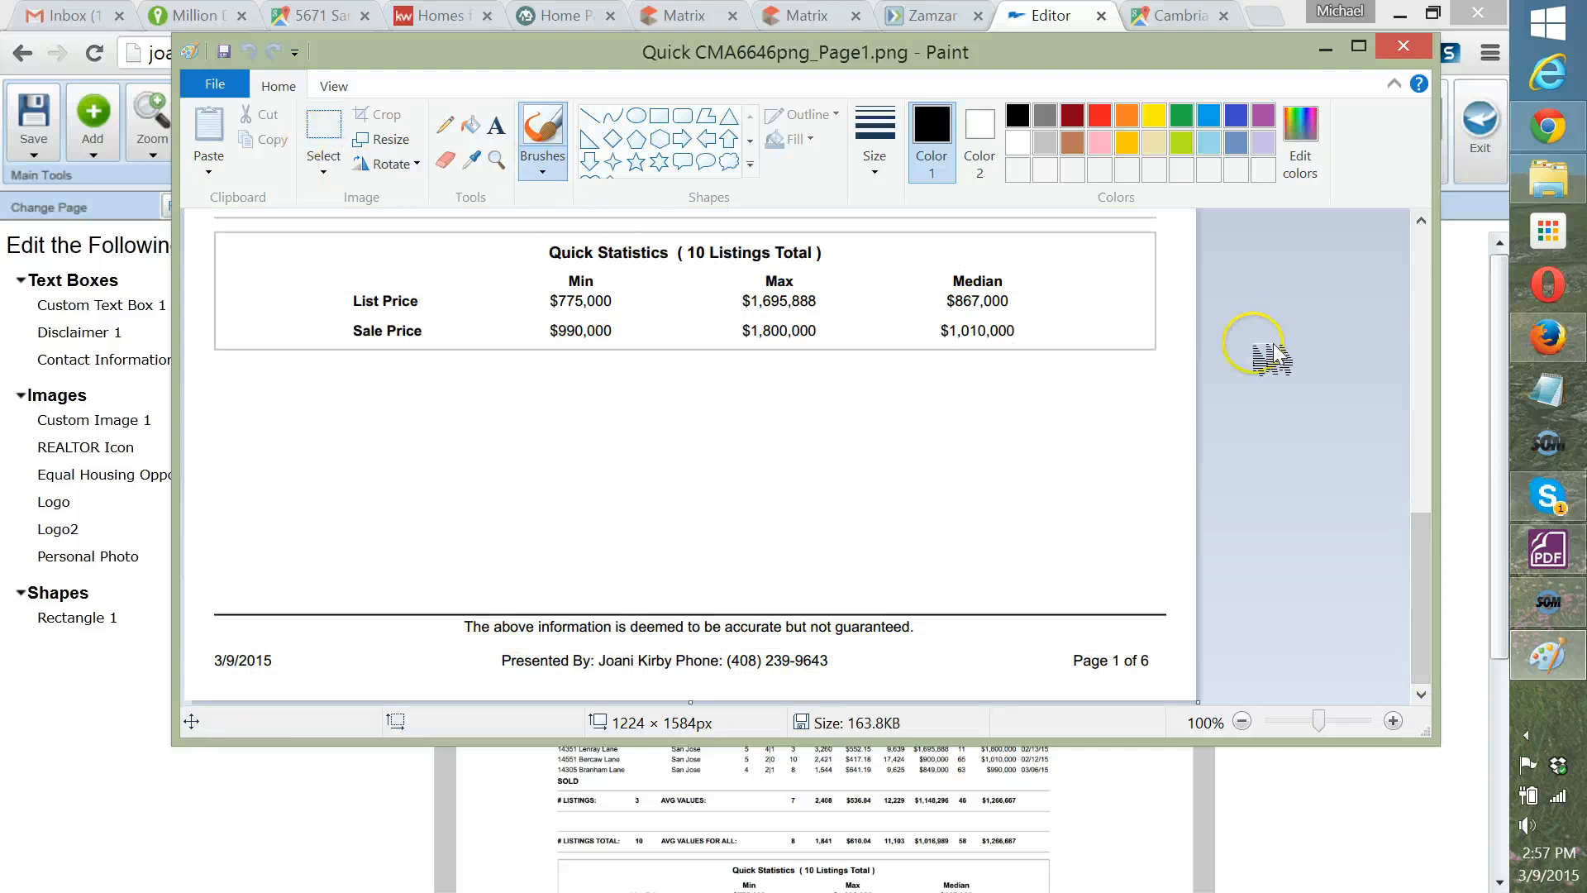
{"action": "scroll", "coordinate": [1273, 356], "scroll_direction": "up", "scroll_amount": 10}
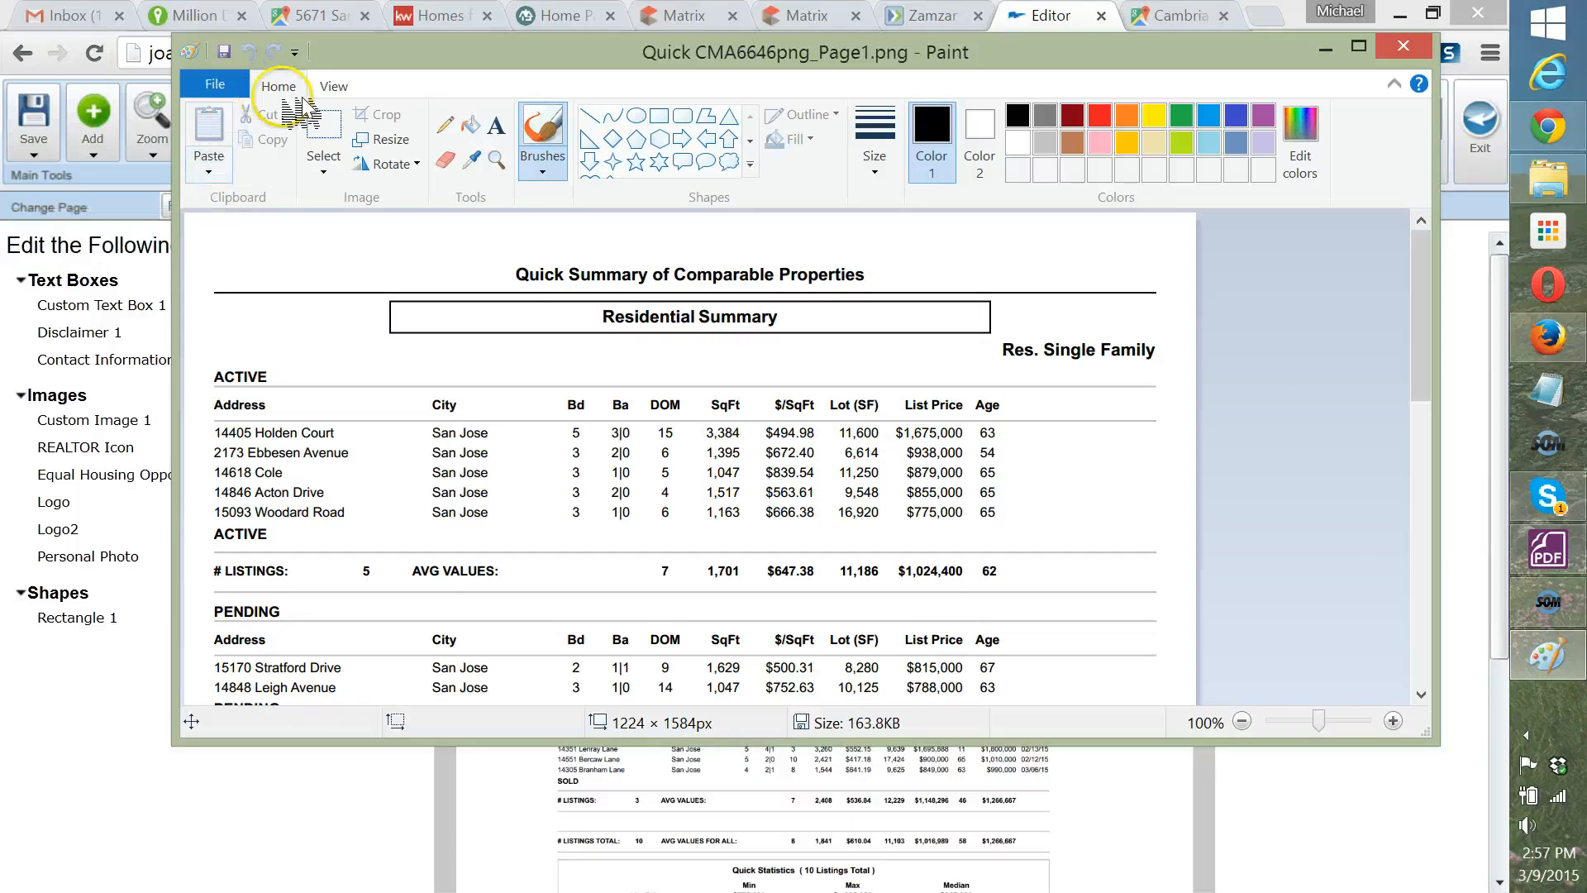
{"action": "left_click", "coordinate": [323, 161]}
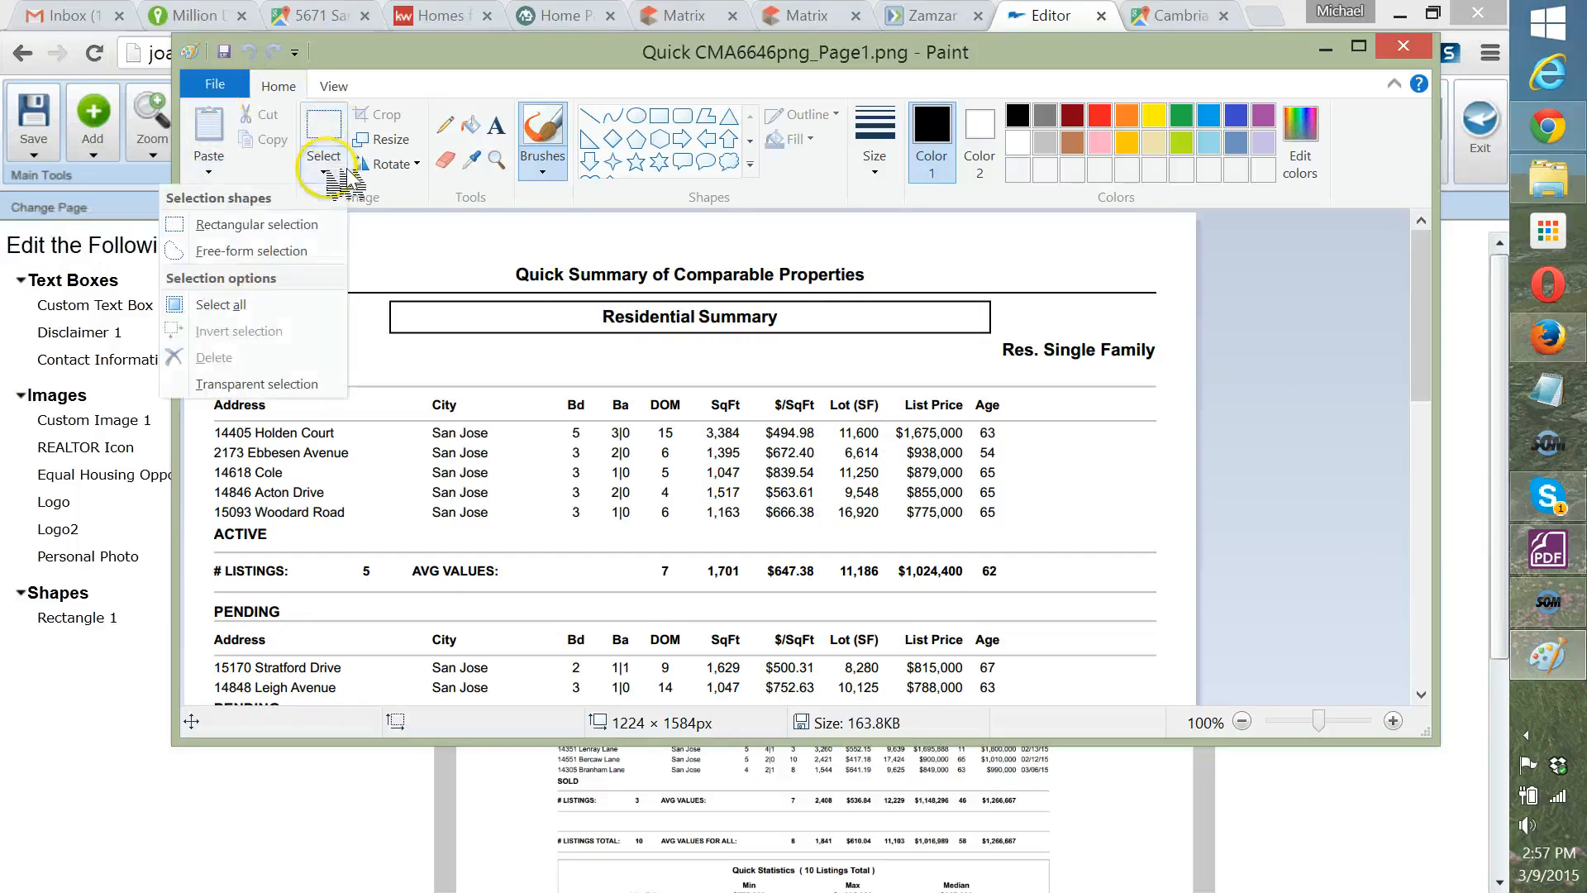
{"action": "left_click", "coordinate": [269, 227]}
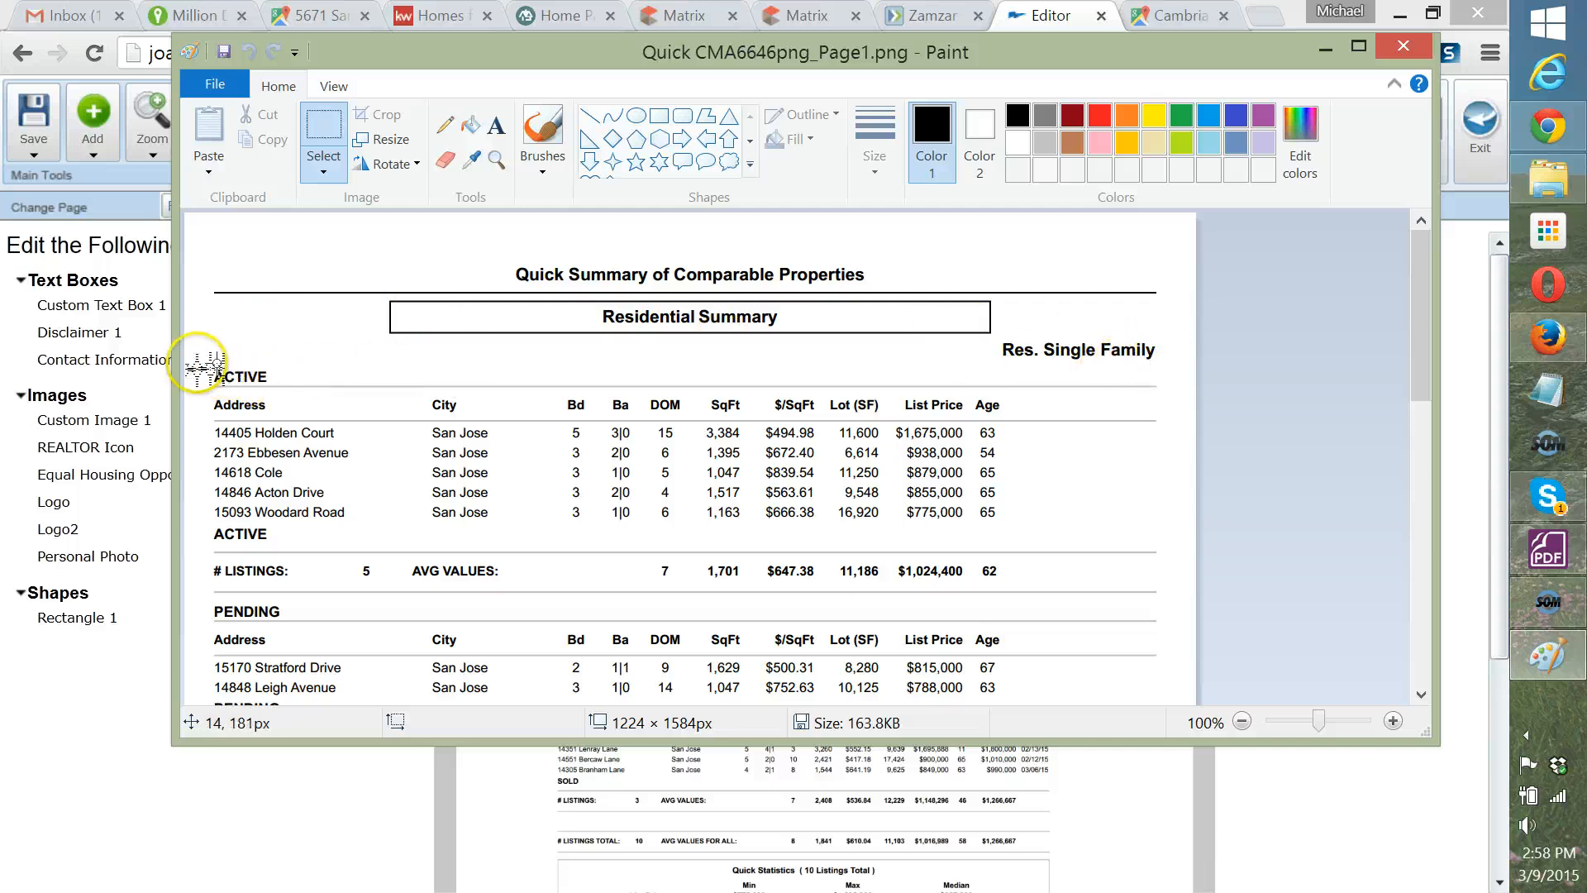
{"action": "left_click_drag", "start_coordinate": [197, 358], "coordinate": [1197, 699]}
{"action": "left_click_drag", "start_coordinate": [1420, 269], "coordinate": [1376, 413]}
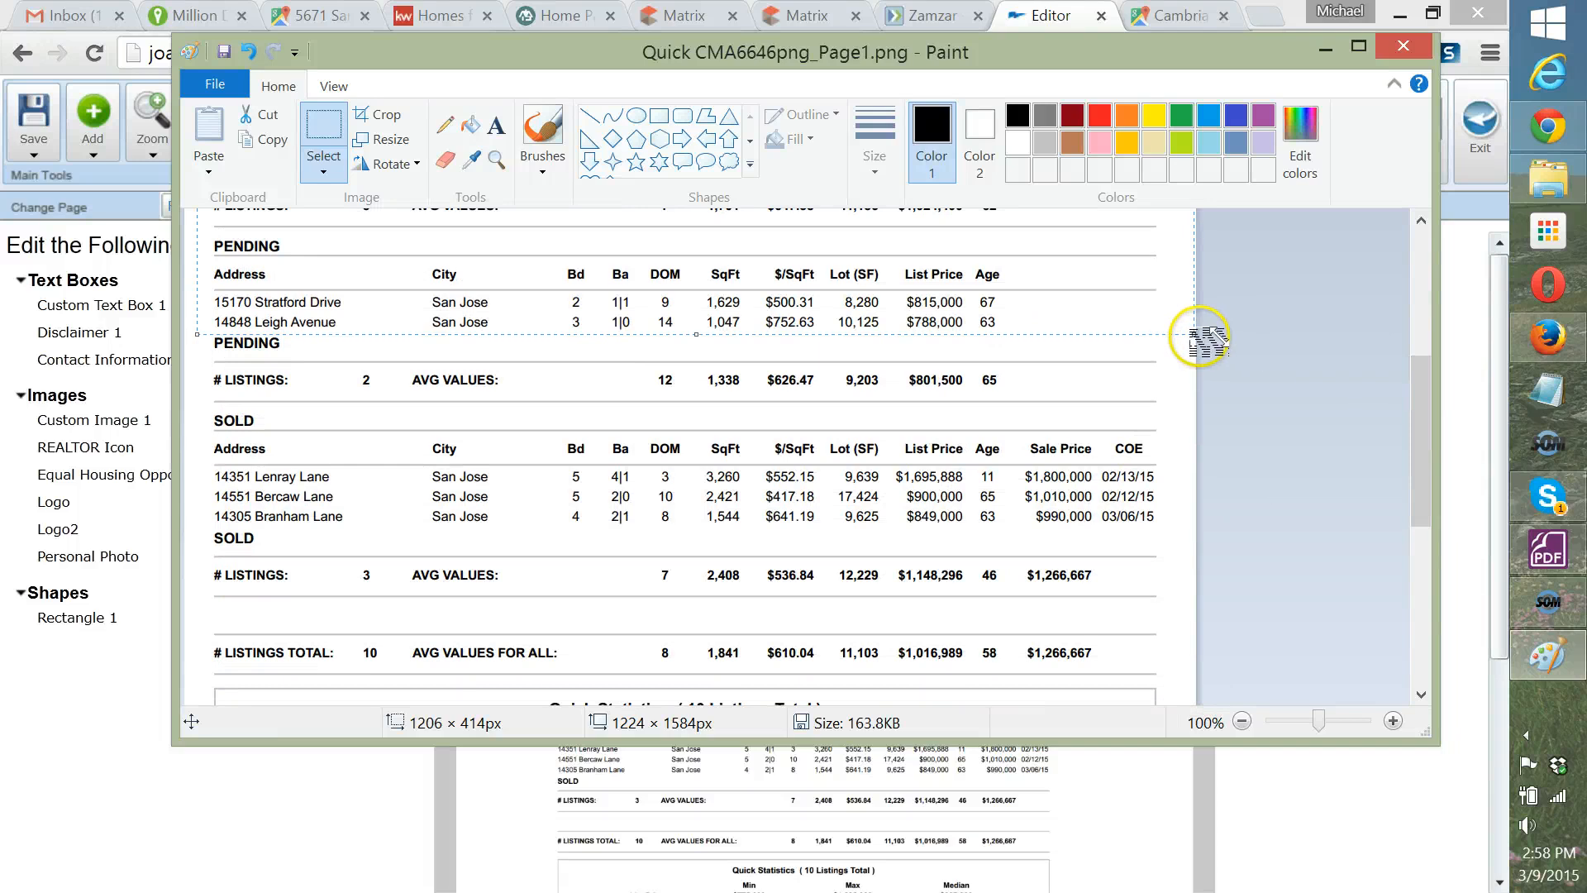
{"action": "mouse_move", "coordinate": [1199, 337]}
{"action": "left_mouse_down"}
{"action": "mouse_move", "coordinate": [1223, 679]}
{"action": "mouse_move", "coordinate": [1228, 621]}
{"action": "mouse_move", "coordinate": [1186, 608]}
{"action": "left_mouse_up"}
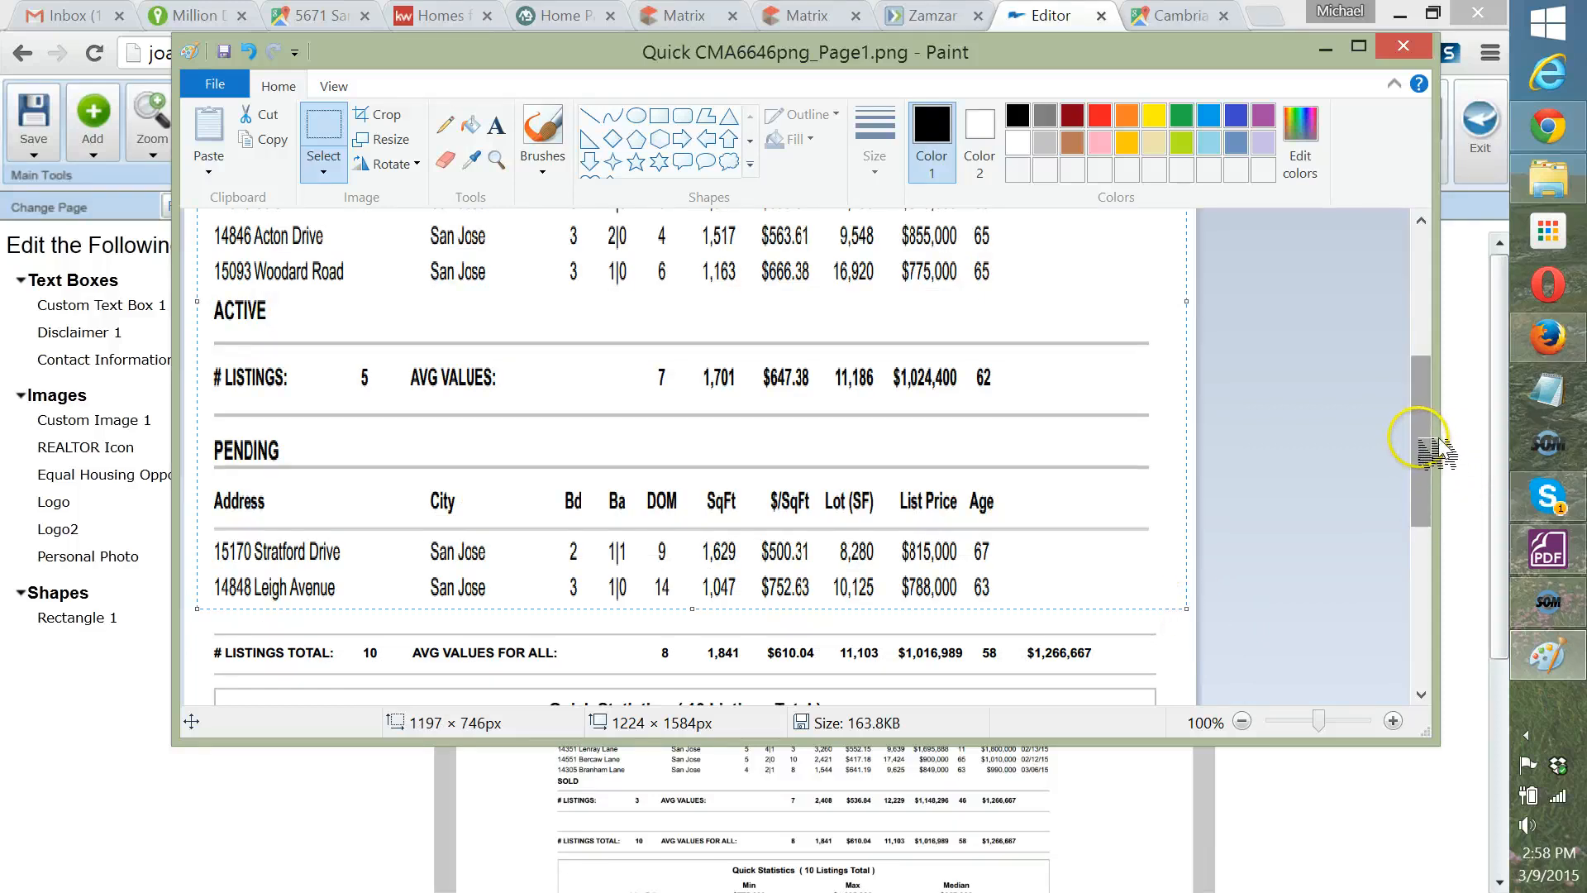
{"action": "key", "text": "ctrl+z"}
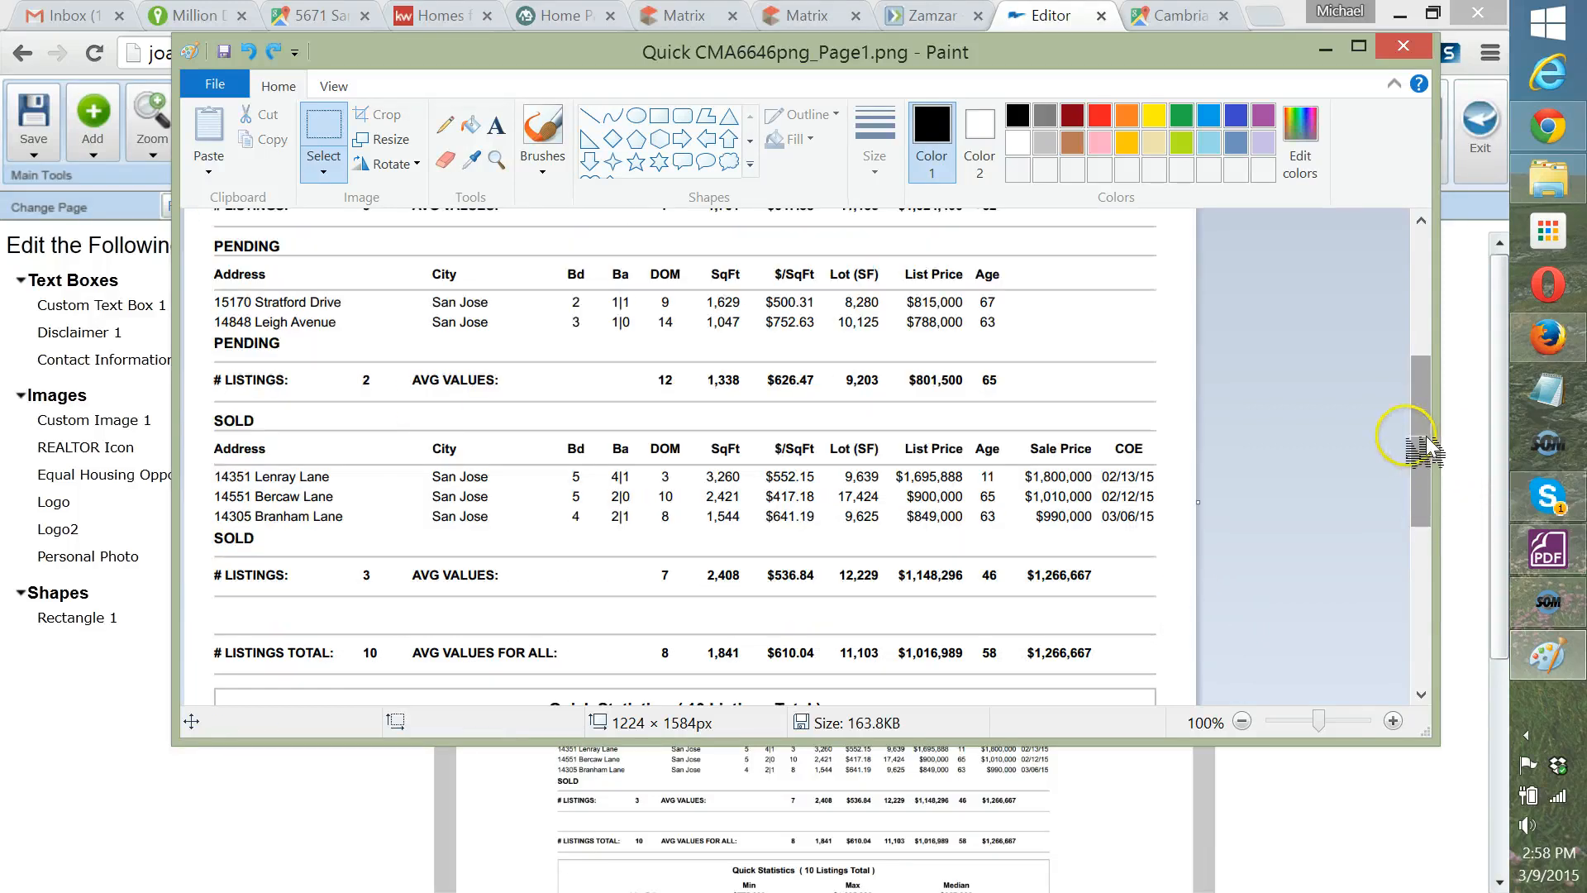
Maximize the Paint window and zoom the CMA page out to 50% so the whole page fits.
{"action": "left_click", "coordinate": [1360, 46]}
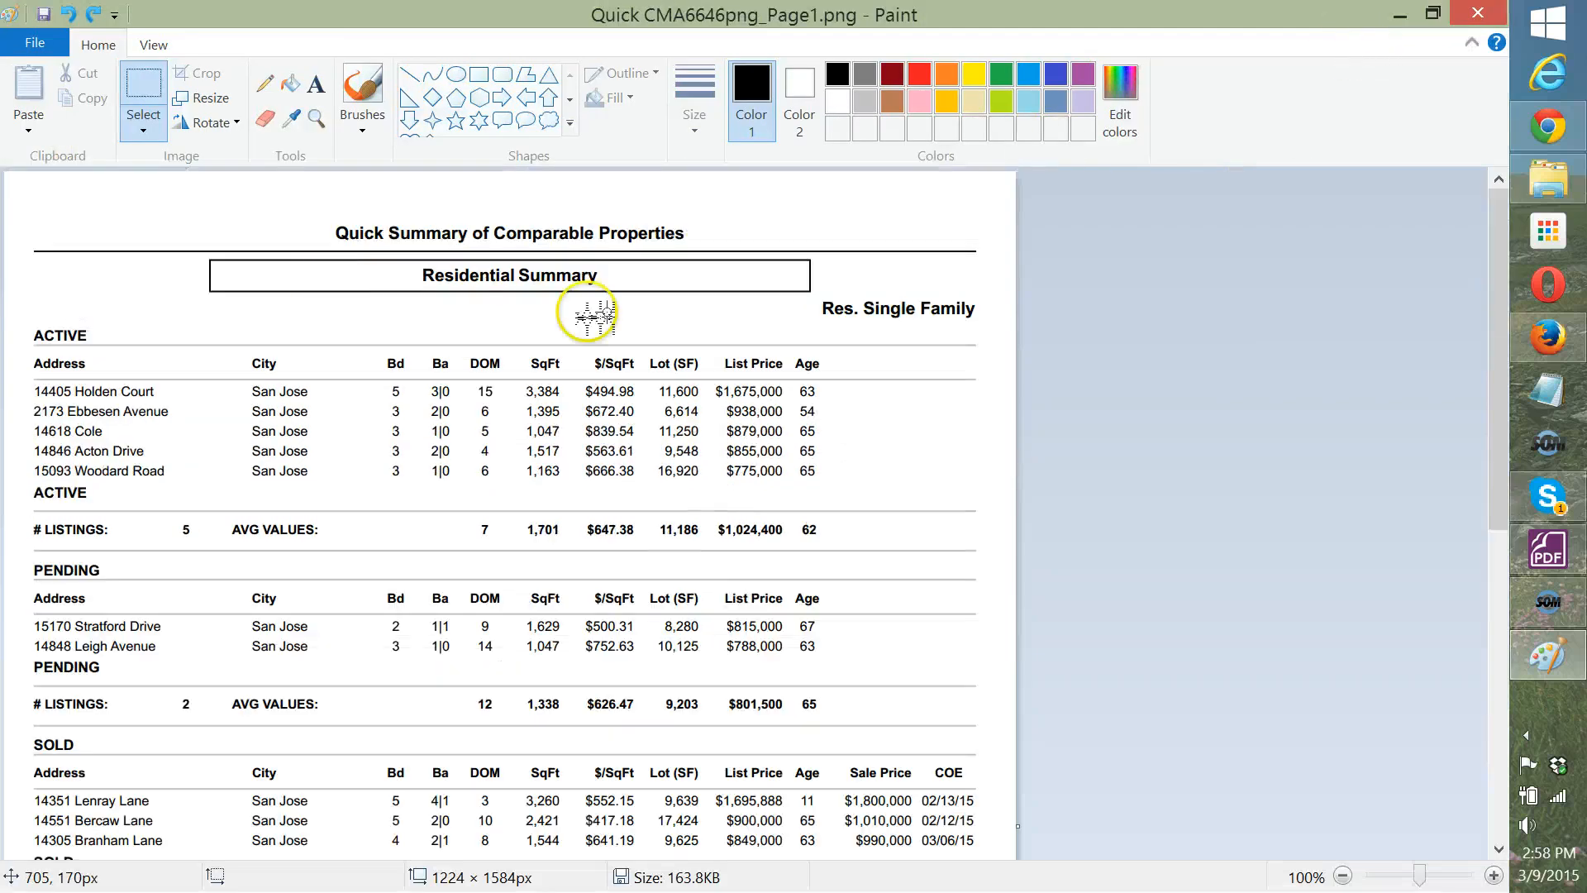
{"action": "scroll", "coordinate": [170, 332], "scroll_direction": "down", "scroll_amount": 3}
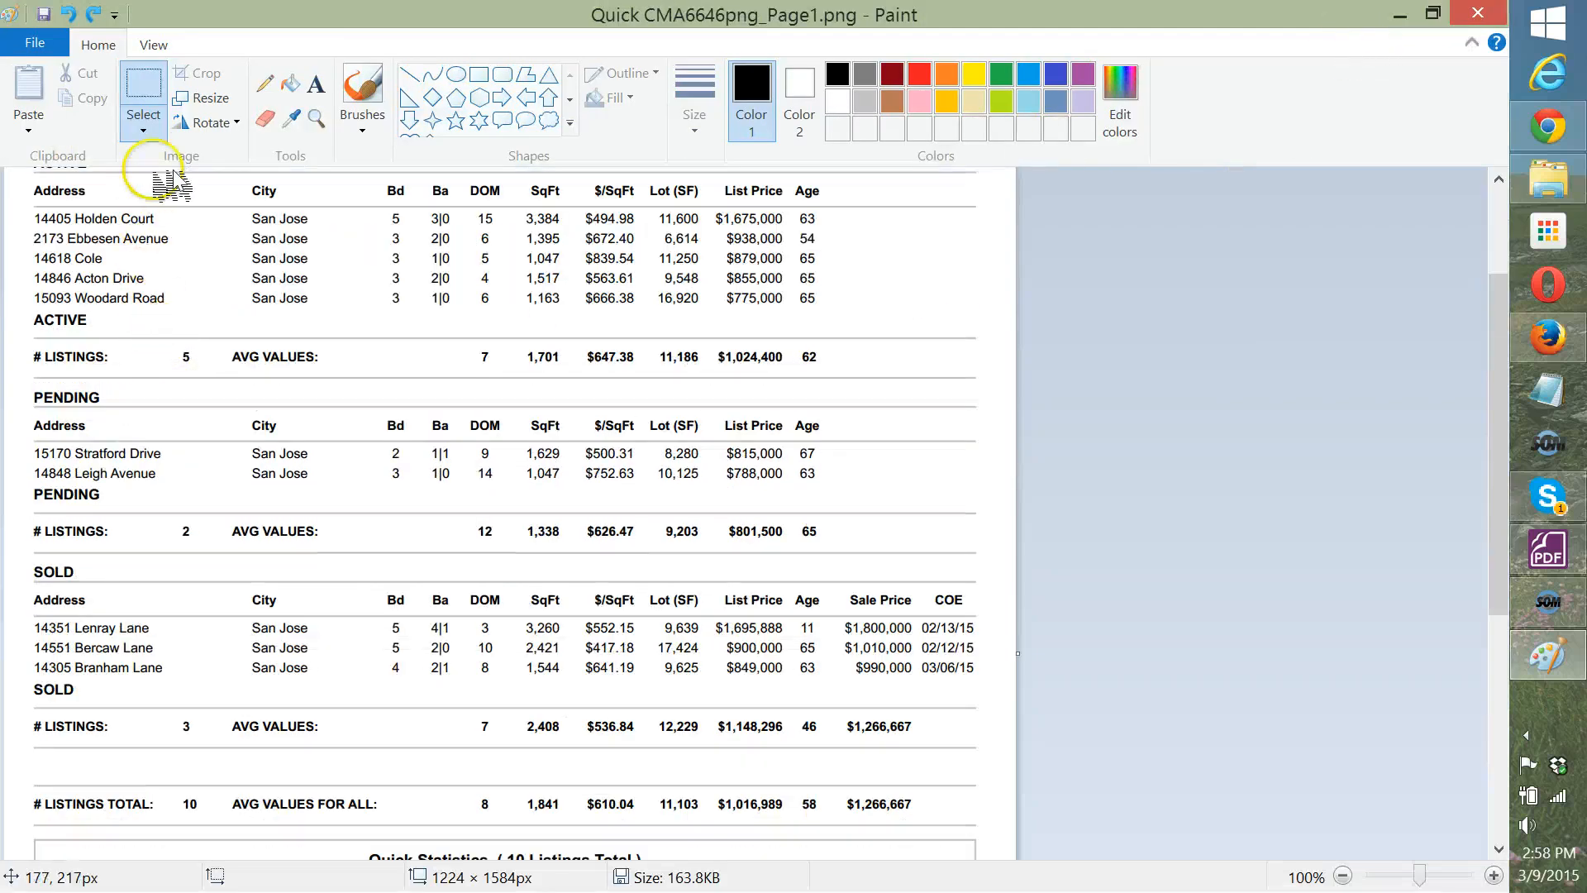
{"action": "left_click", "coordinate": [157, 45]}
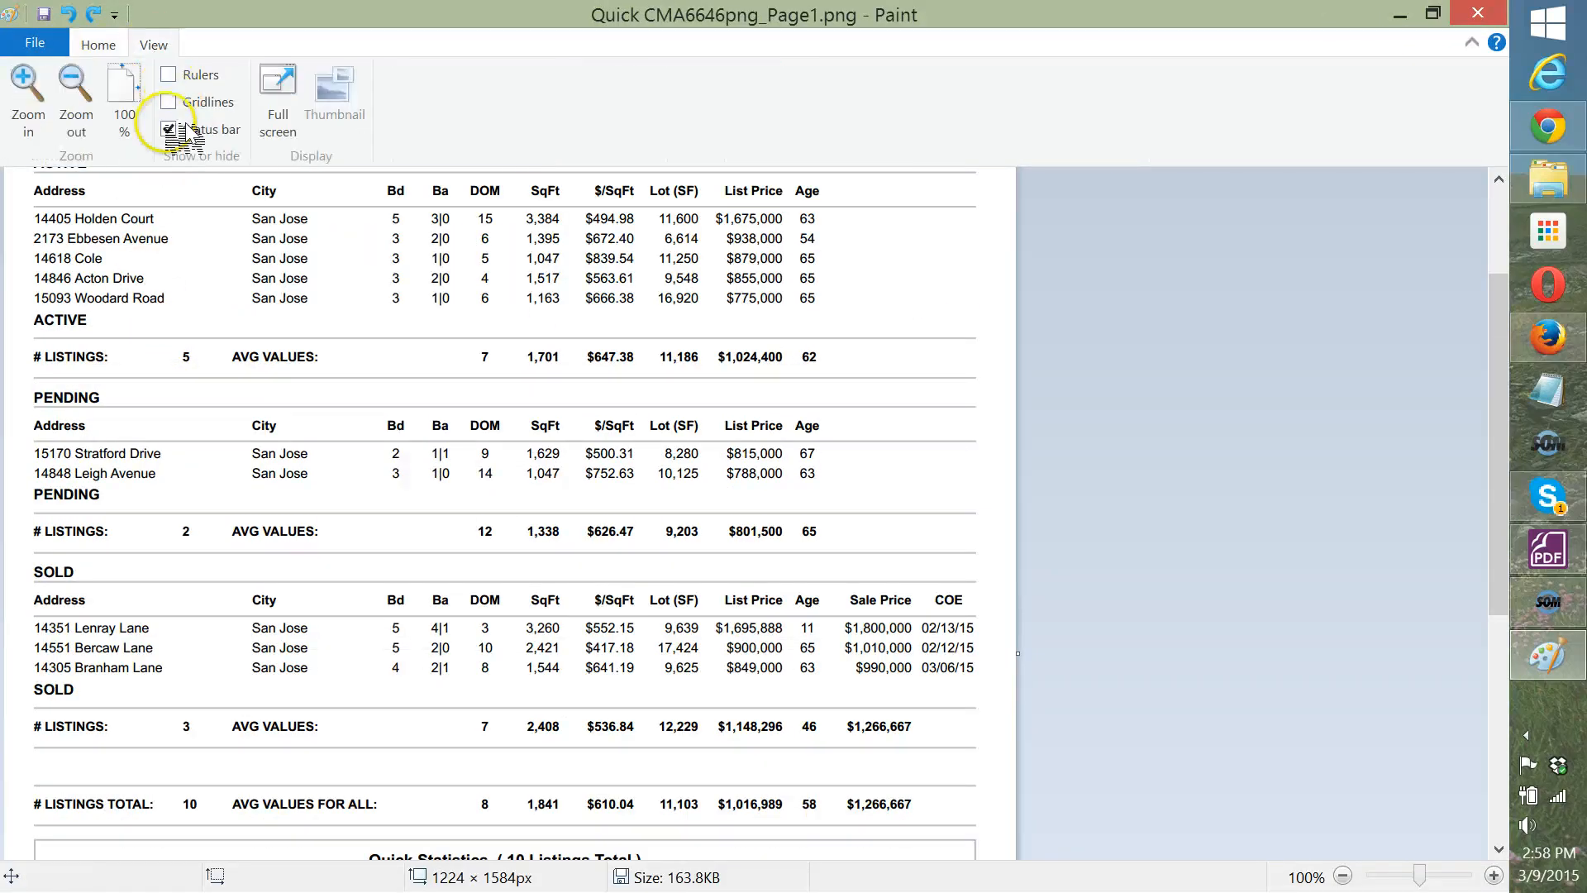
{"action": "left_click", "coordinate": [285, 82]}
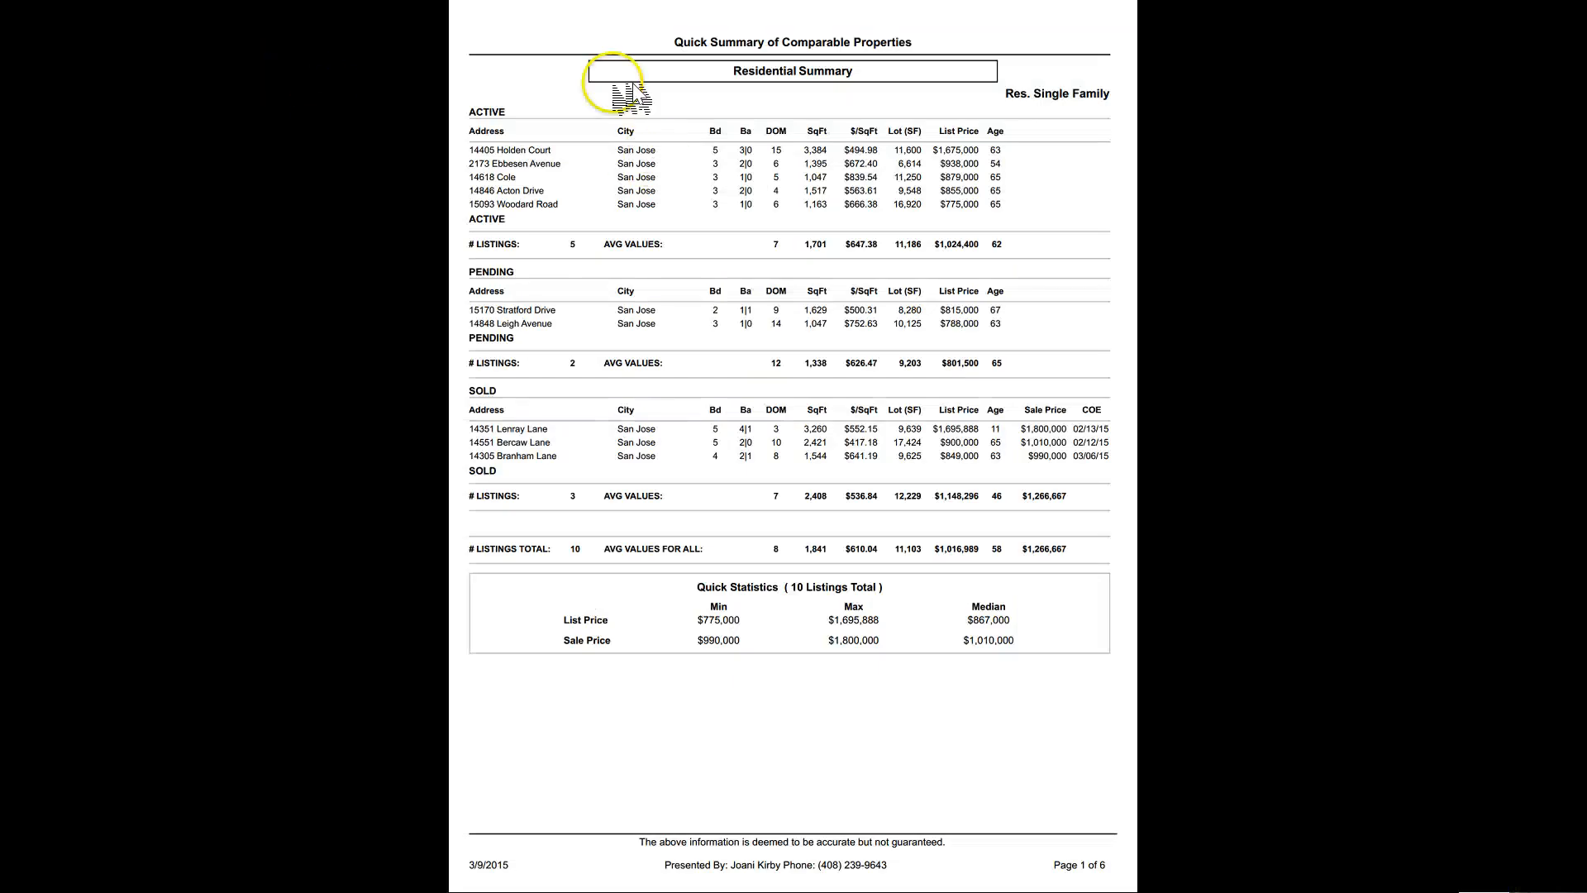
{"action": "left_click", "coordinate": [864, 684]}
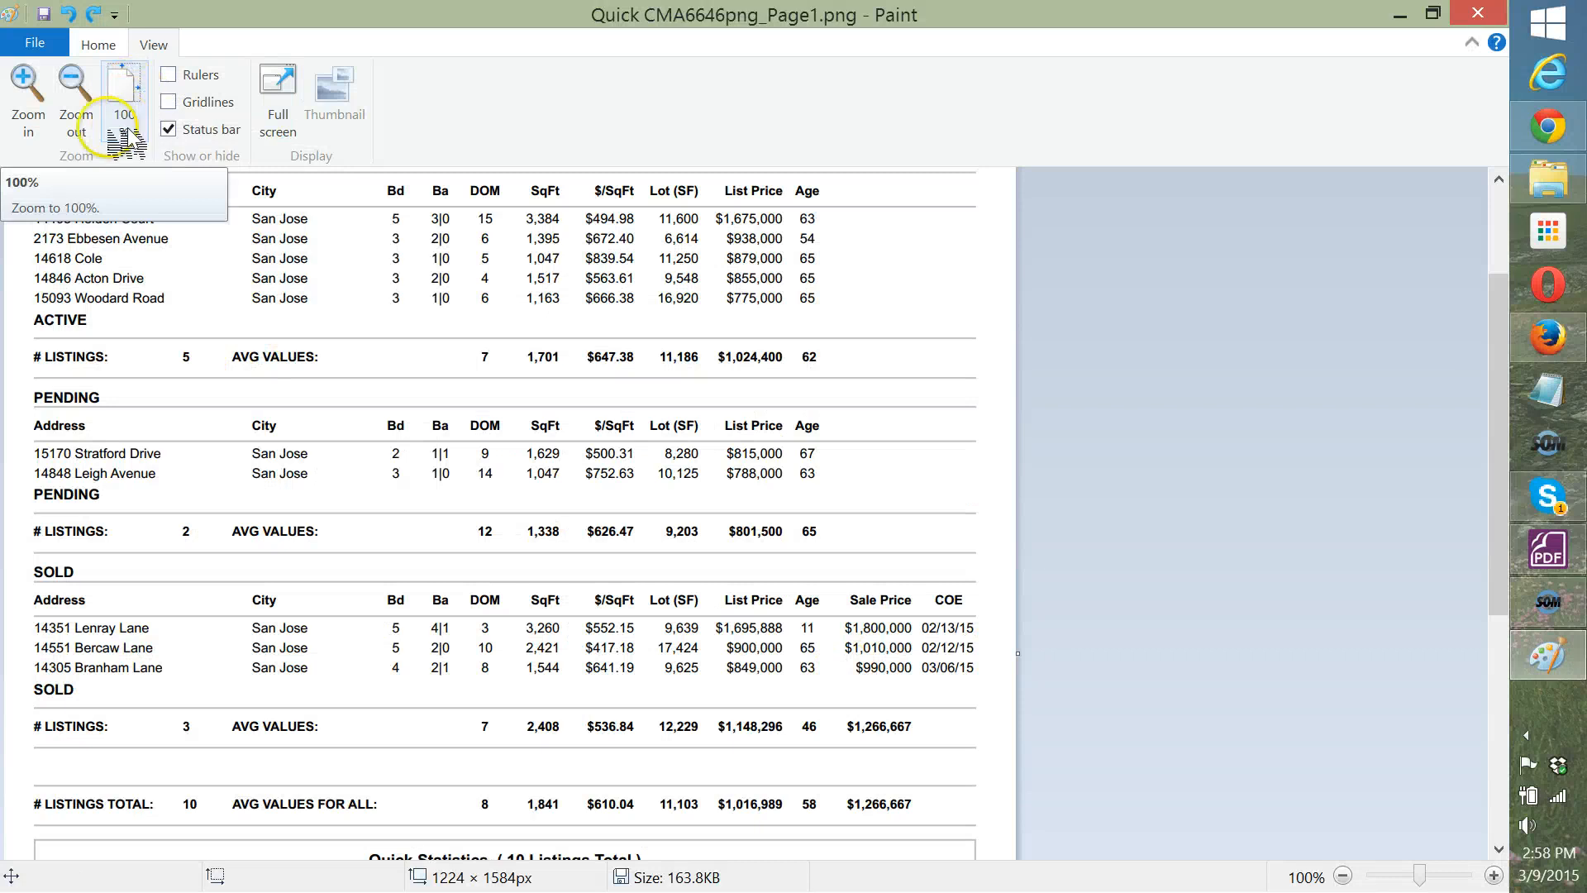
{"action": "left_click", "coordinate": [91, 130]}
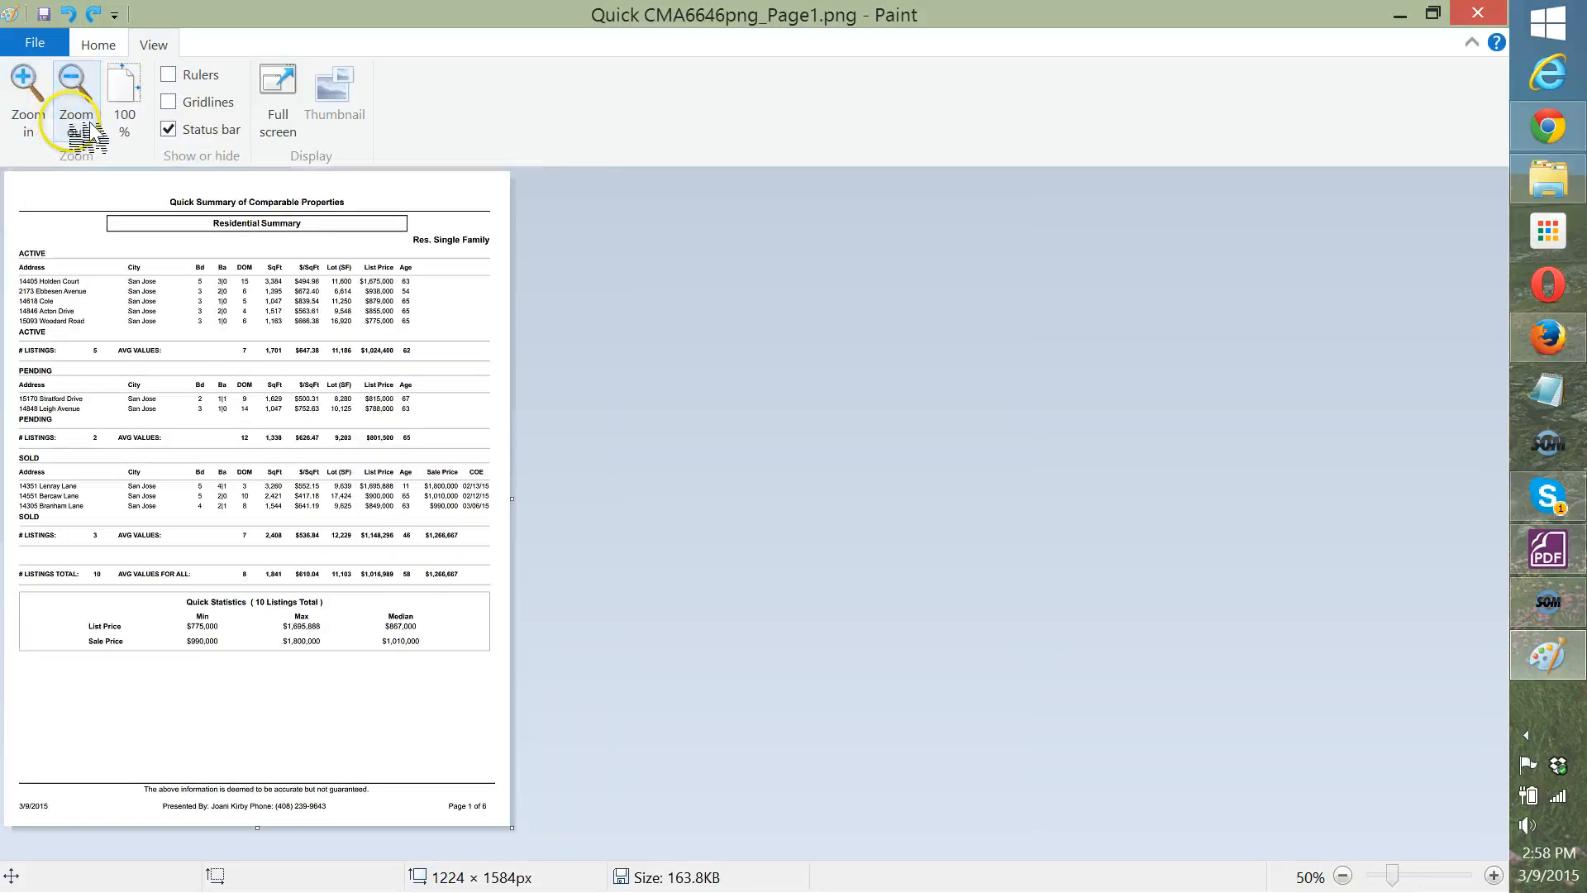
{"action": "left_click", "coordinate": [98, 44]}
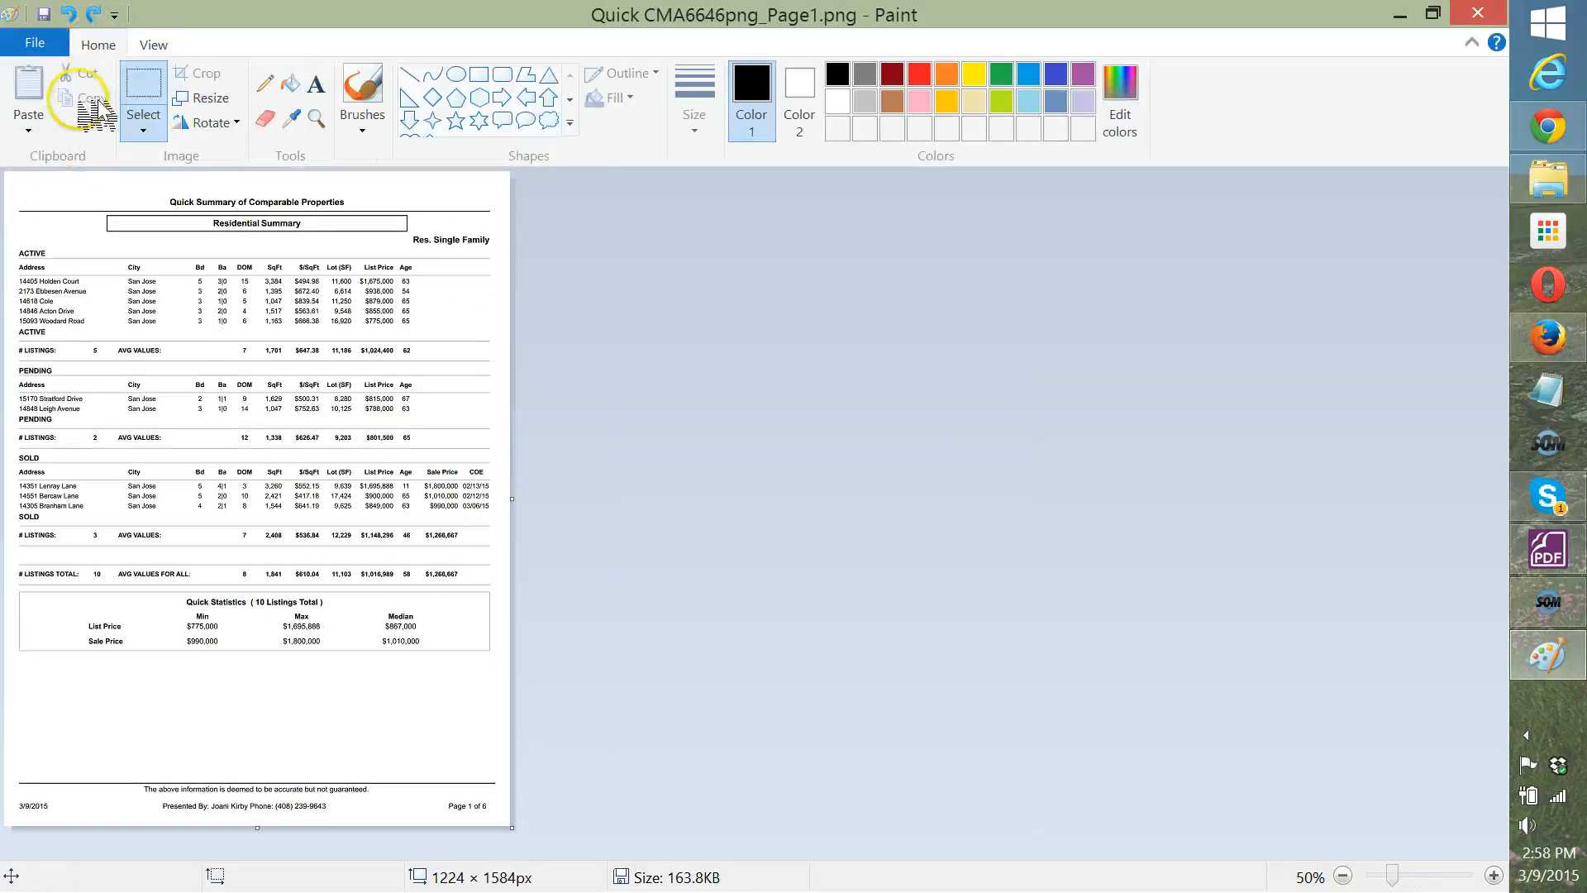
Crop the page to a rectangular selection running from the ACTIVE heading through the SOLD listings row, about 1175 × 747 px.
{"action": "left_click", "coordinate": [142, 124]}
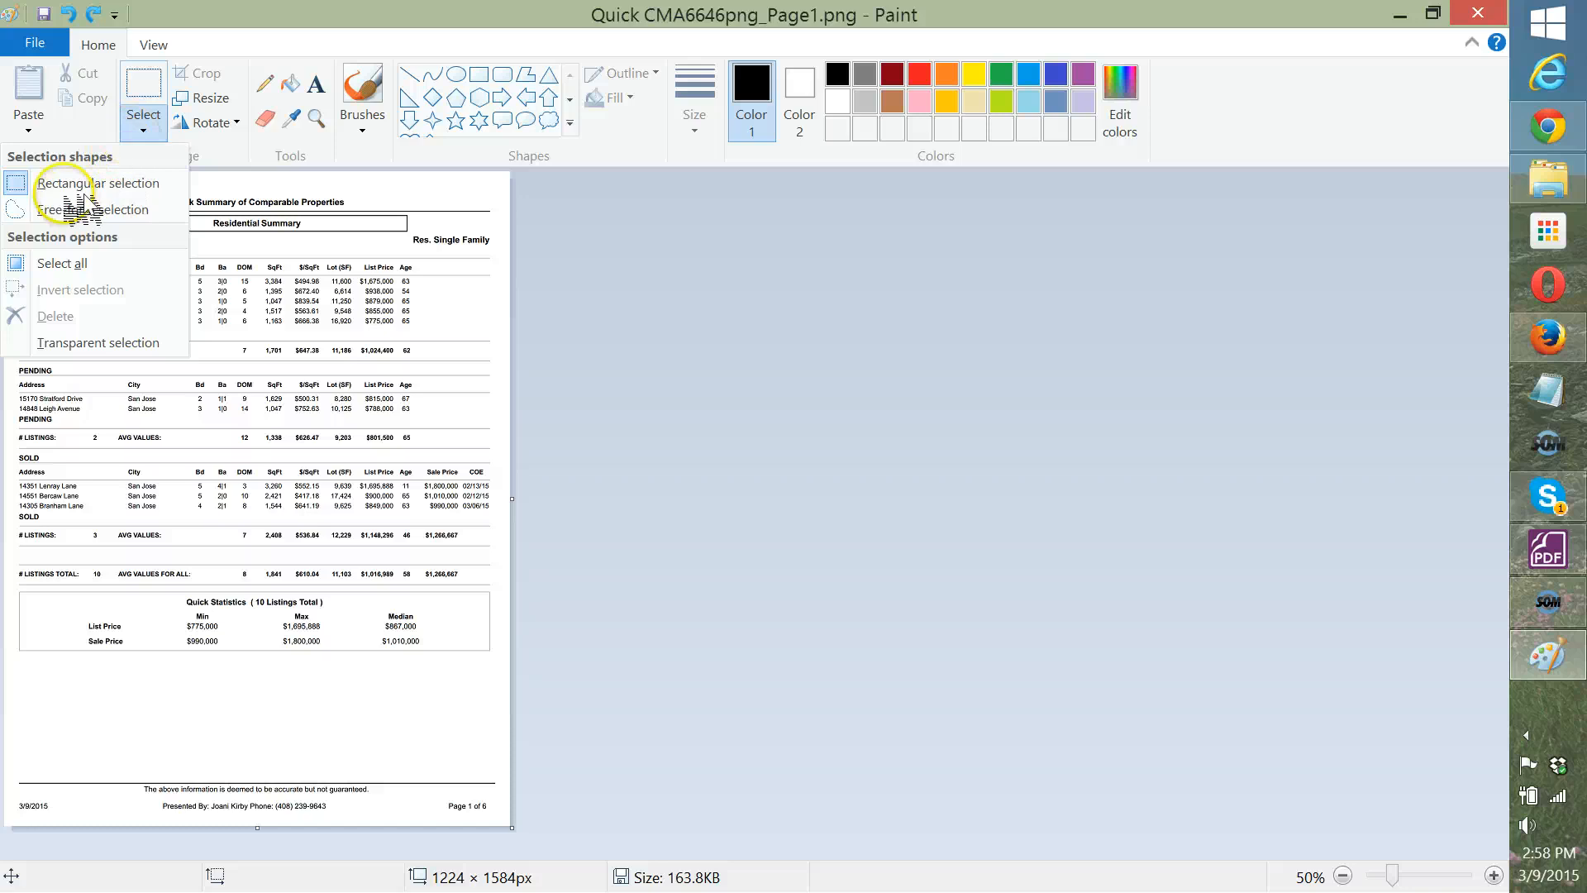
{"action": "left_click", "coordinate": [142, 86]}
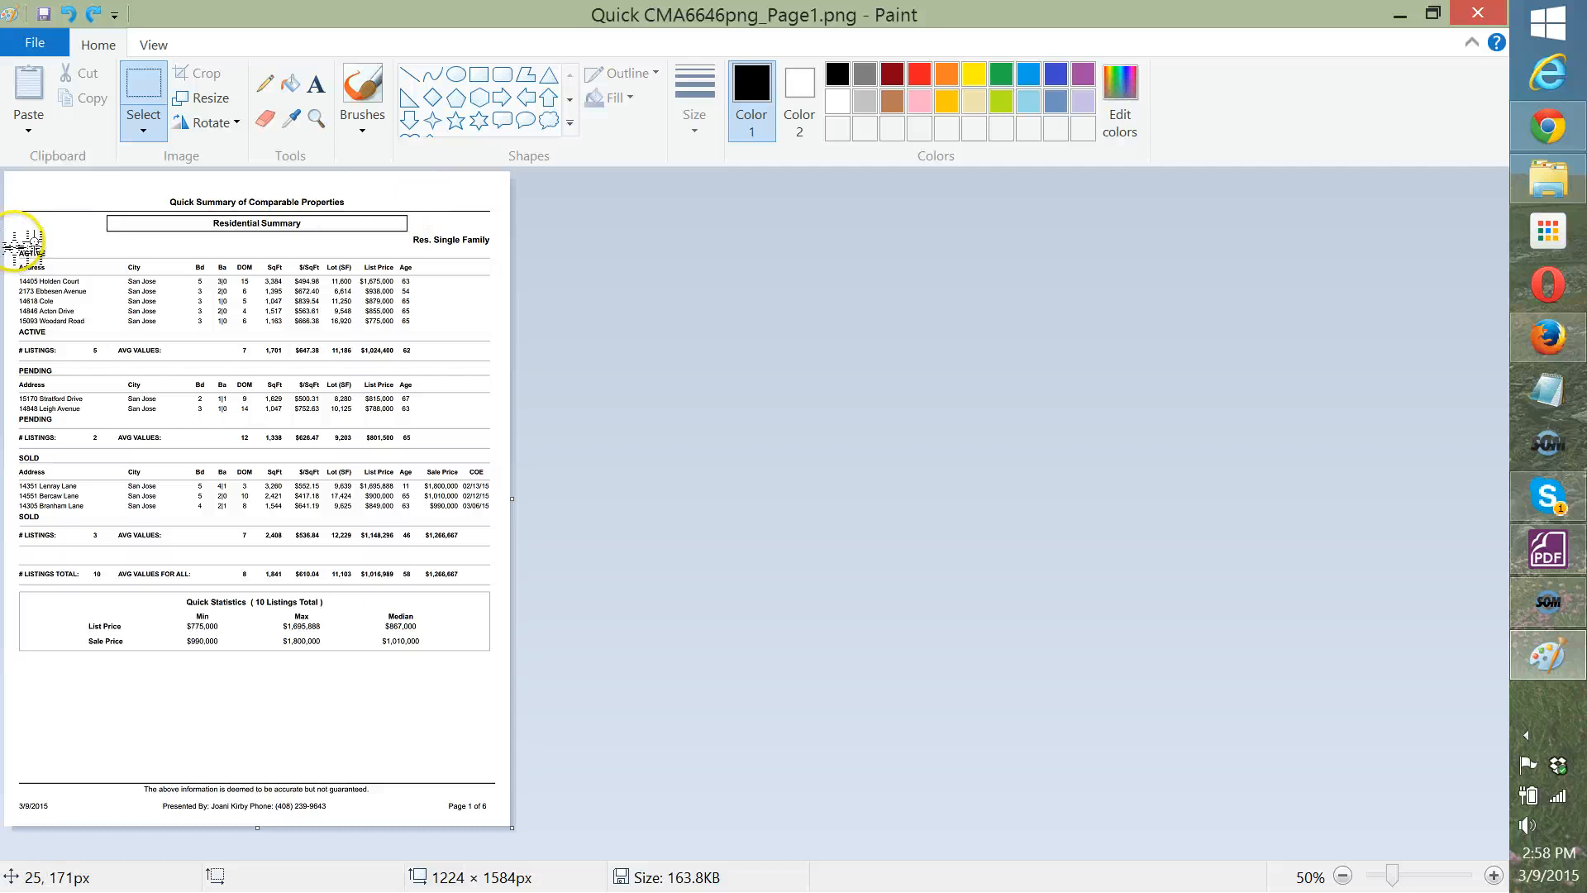
{"action": "left_click_drag", "start_coordinate": [14, 243], "coordinate": [491, 552]}
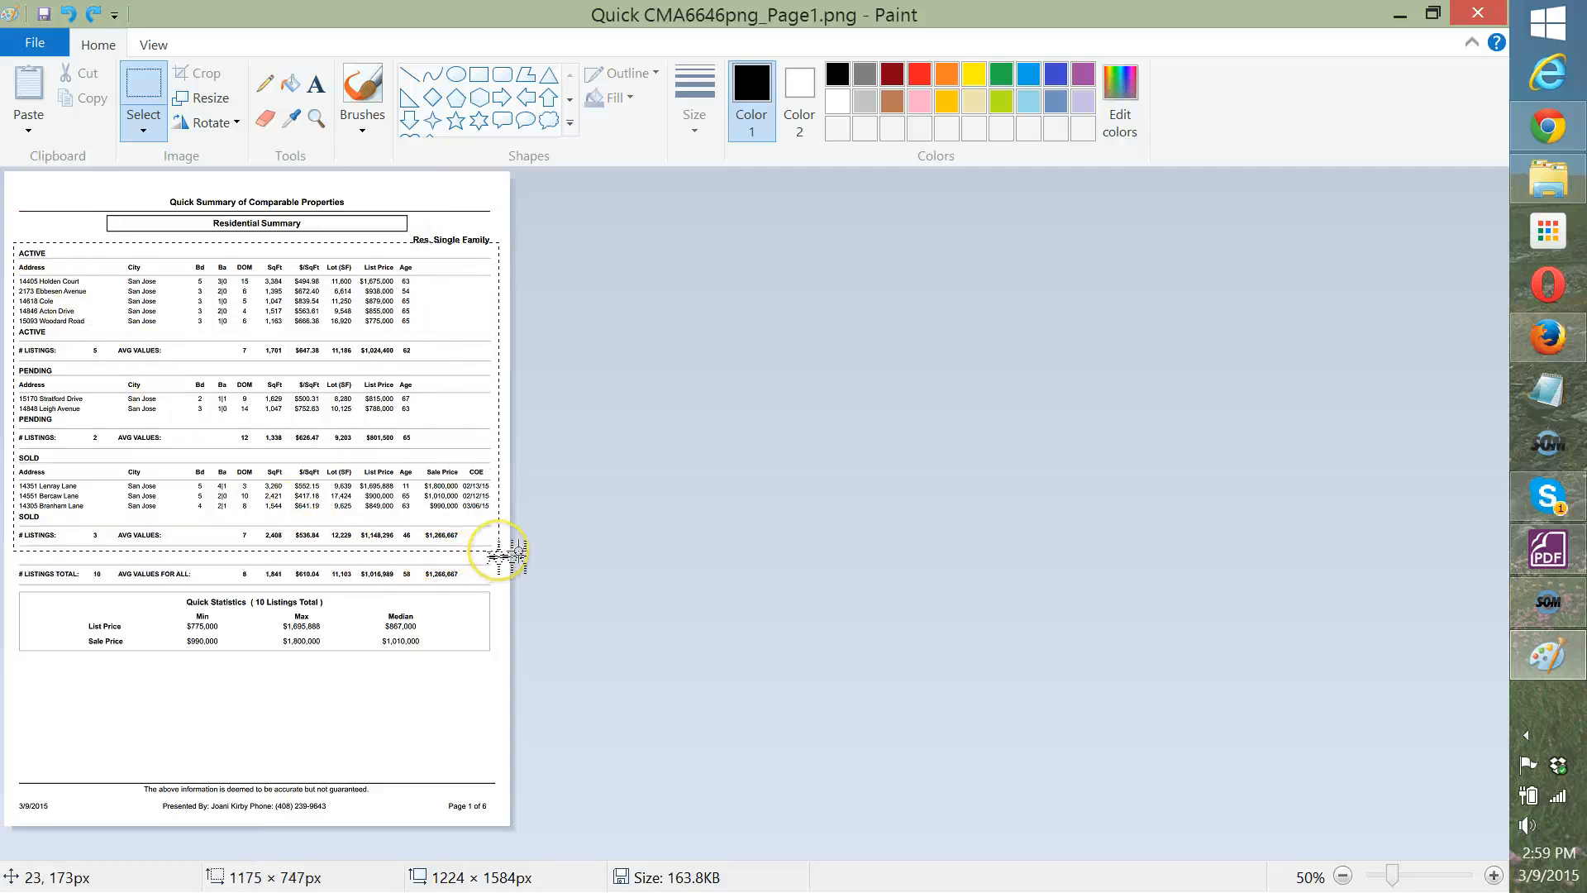
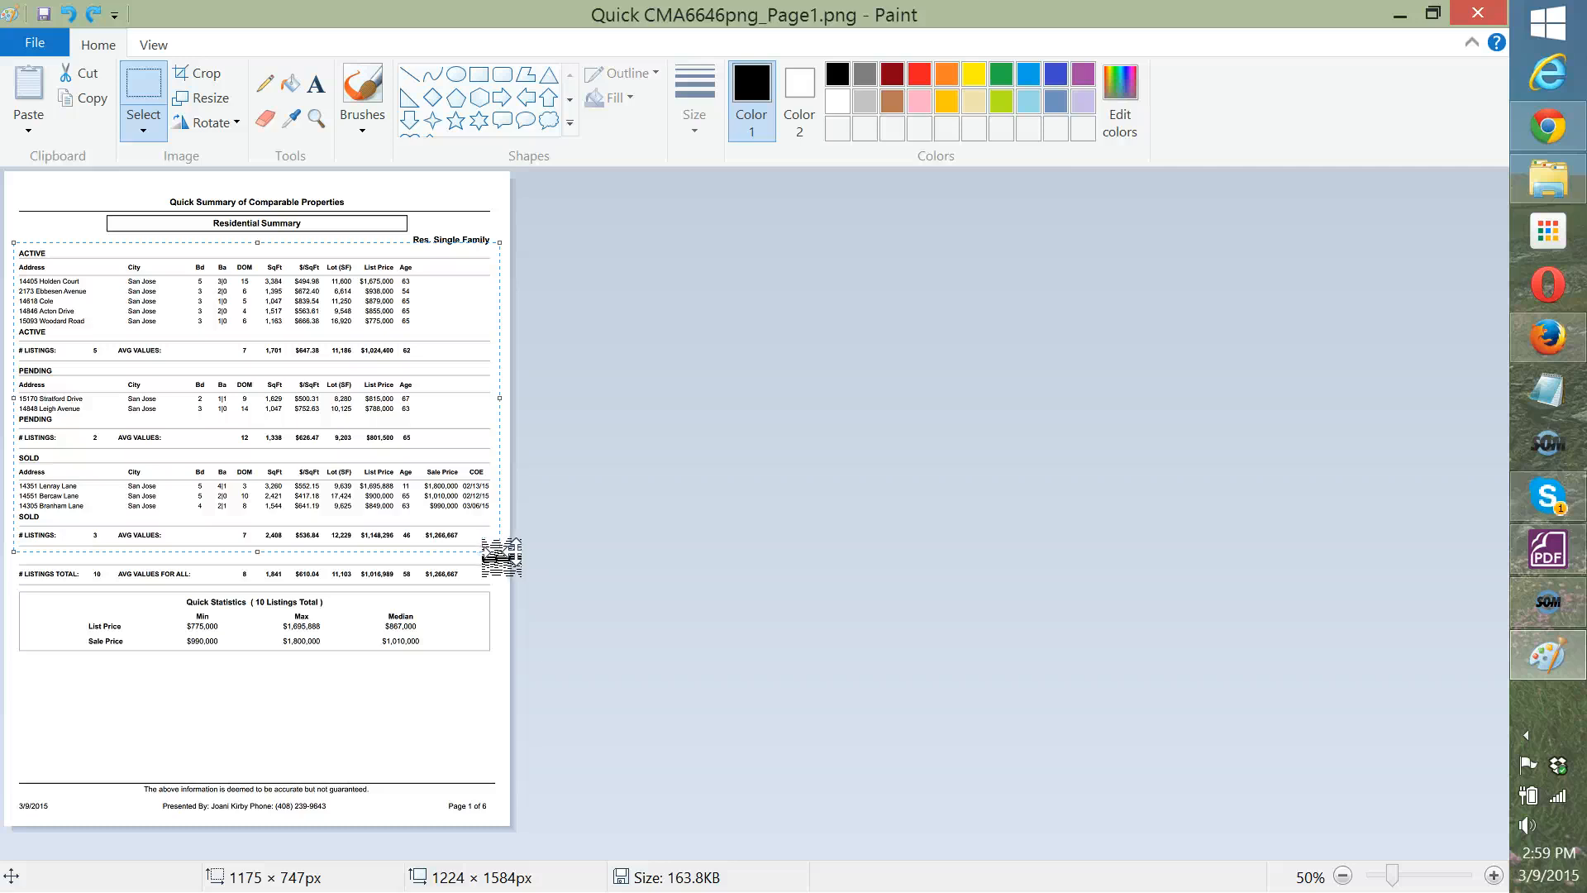
{"action": "left_click", "coordinate": [207, 74]}
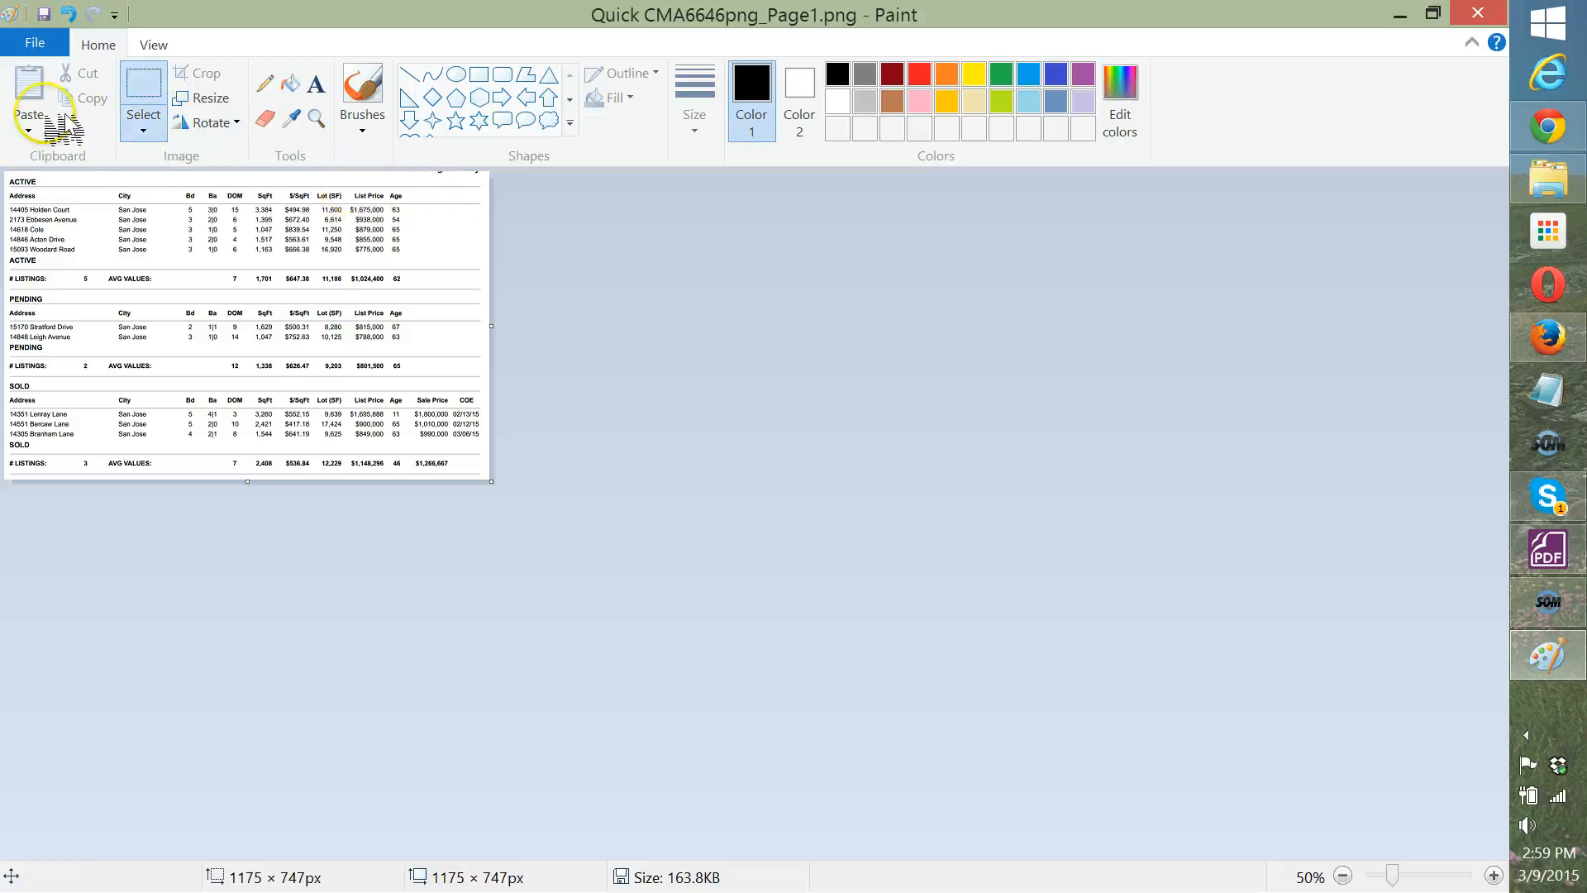
Zoom to 100% and crop the image again just inside its edges to about 1157 × 734 px, keeping all three listing tables.
{"action": "left_click", "coordinate": [140, 134]}
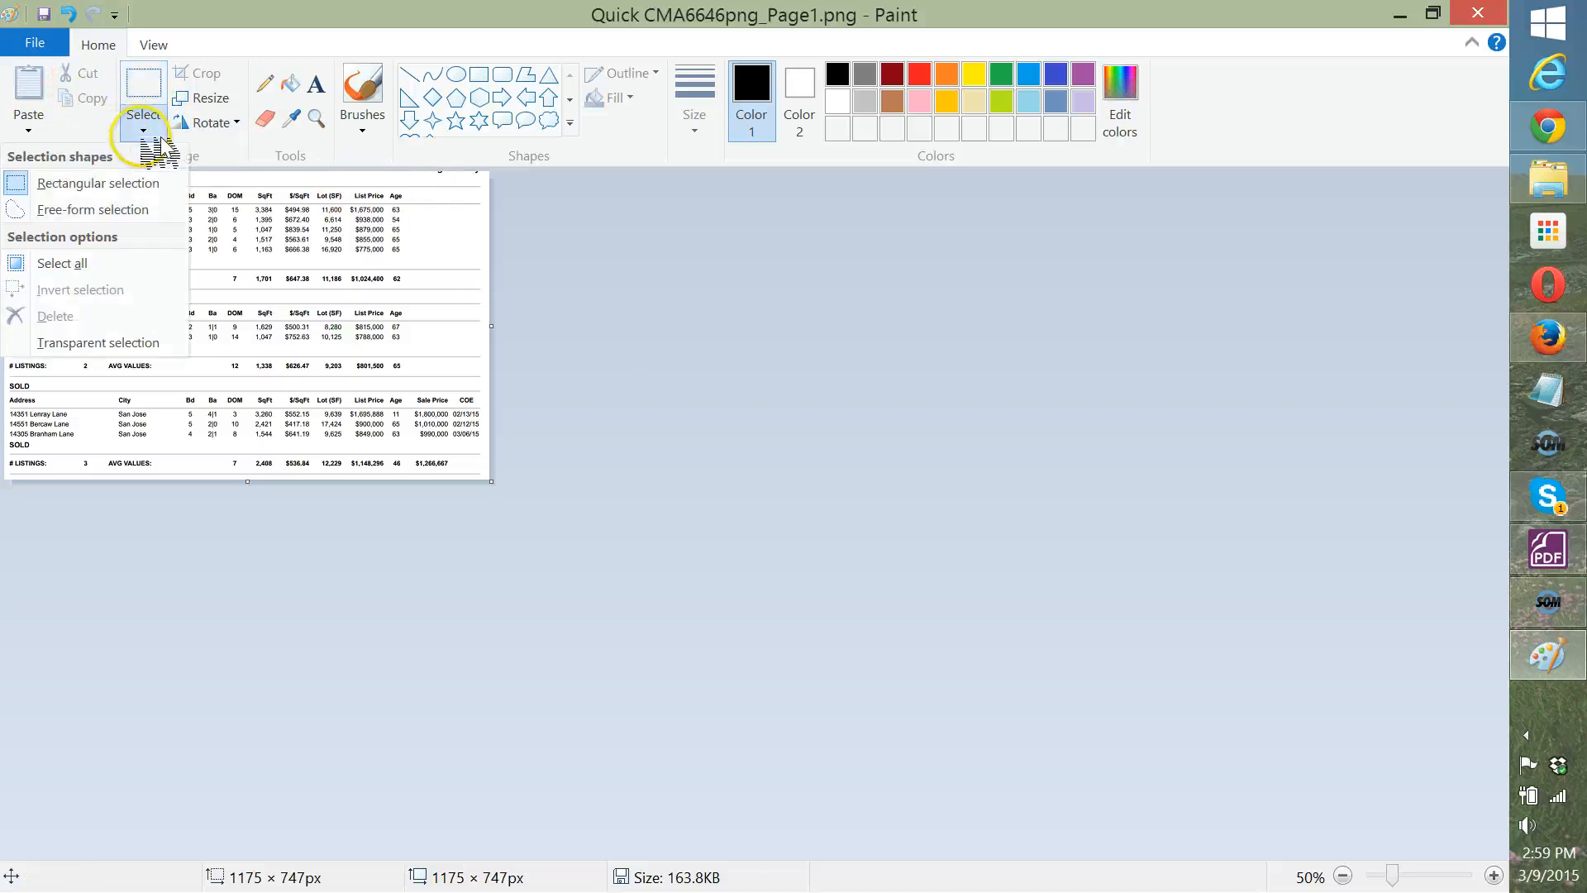
{"action": "left_click", "coordinate": [39, 184]}
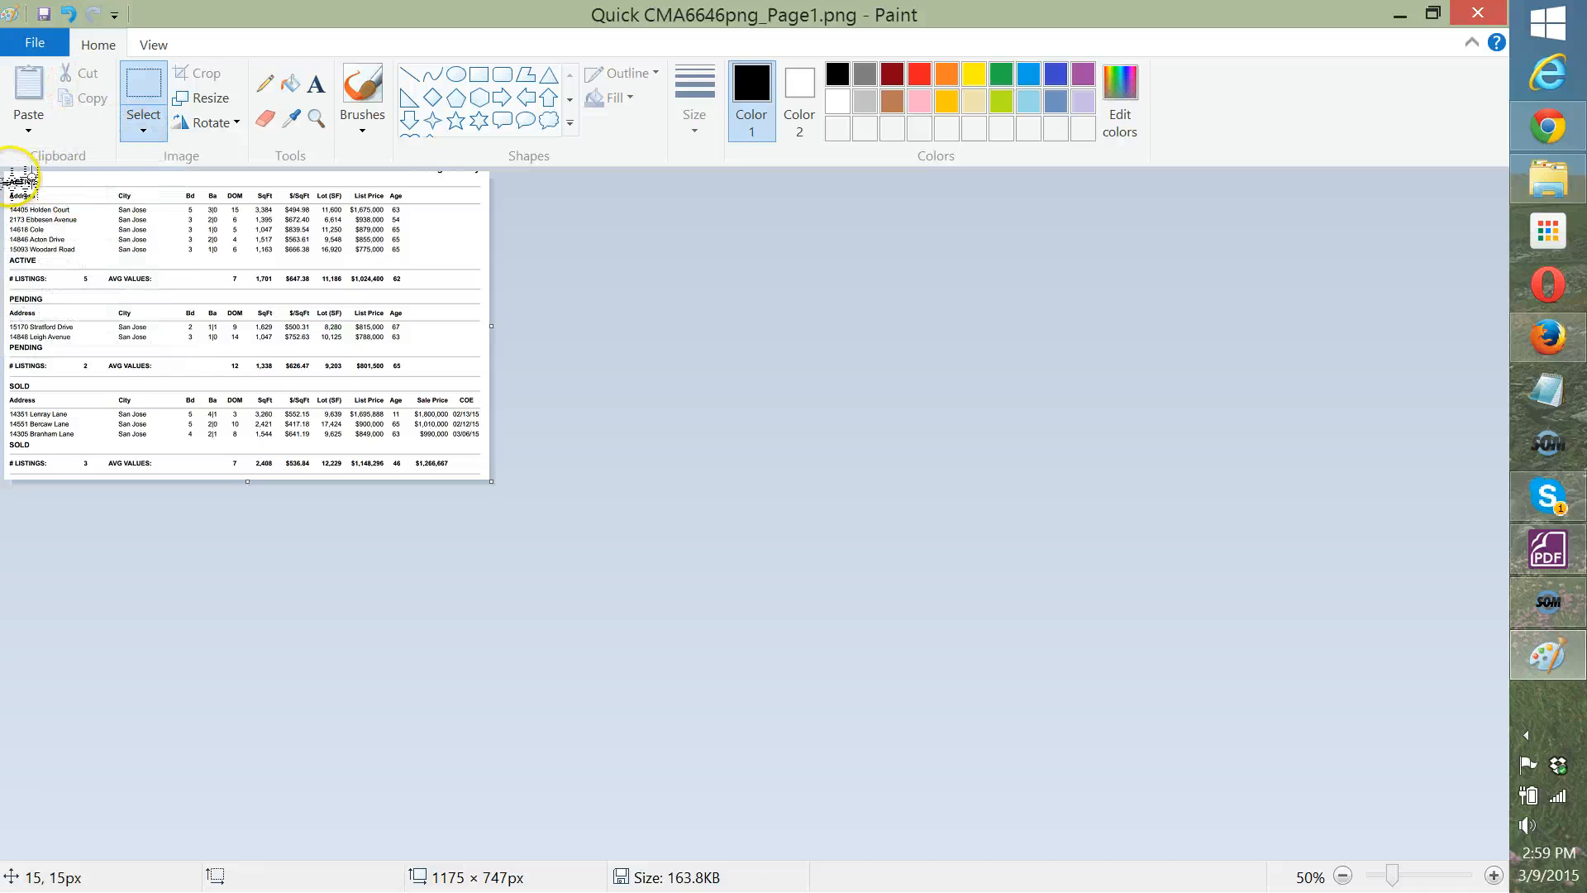
{"action": "left_click", "coordinate": [165, 46]}
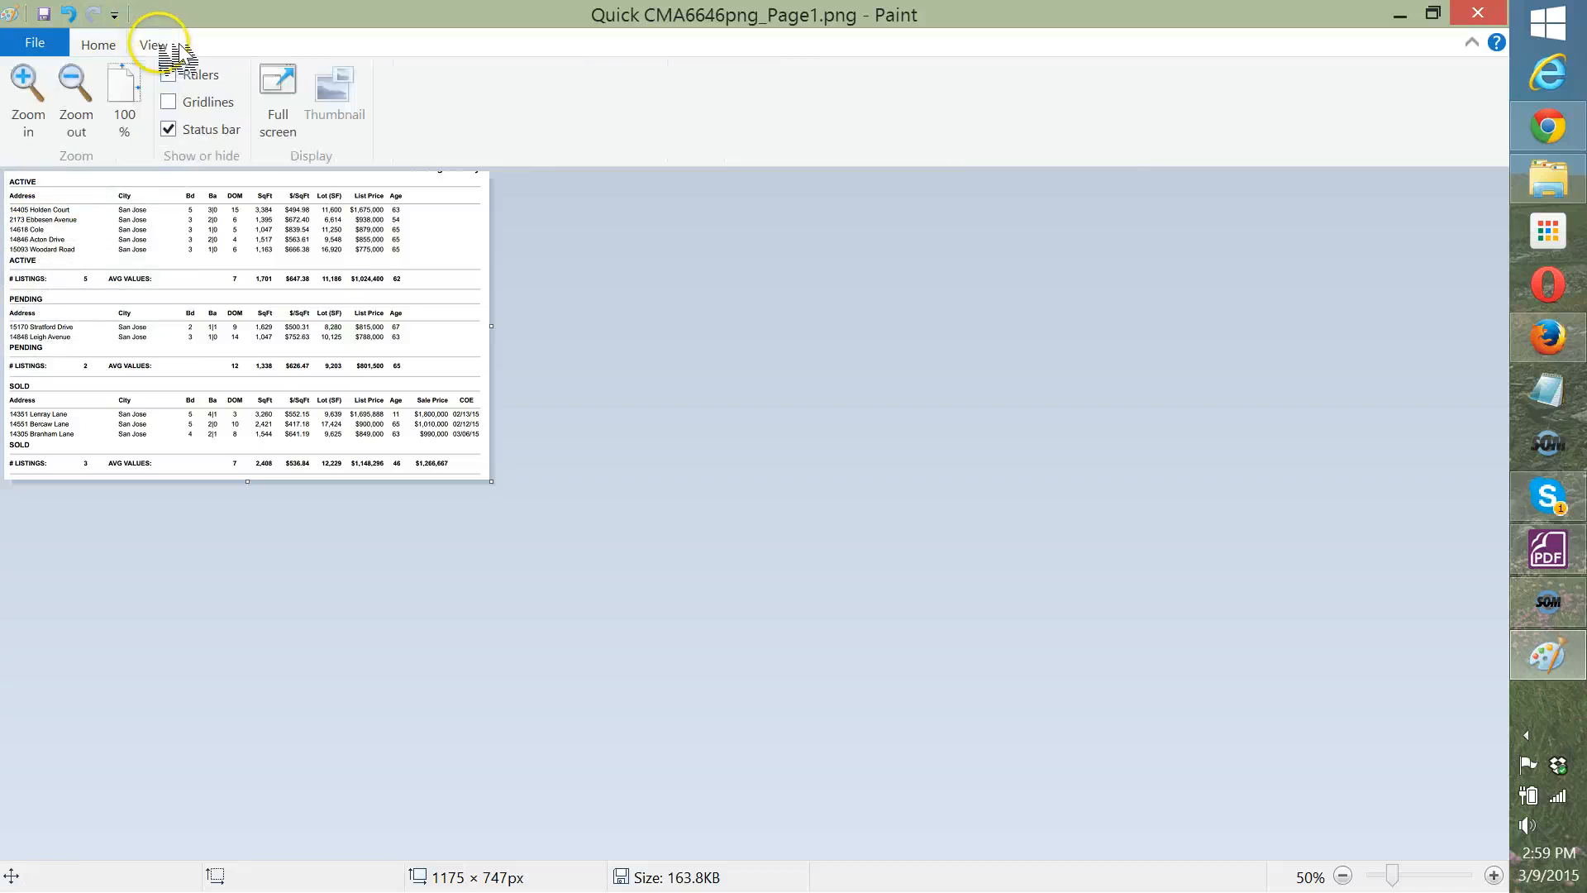
{"action": "left_click", "coordinate": [32, 124]}
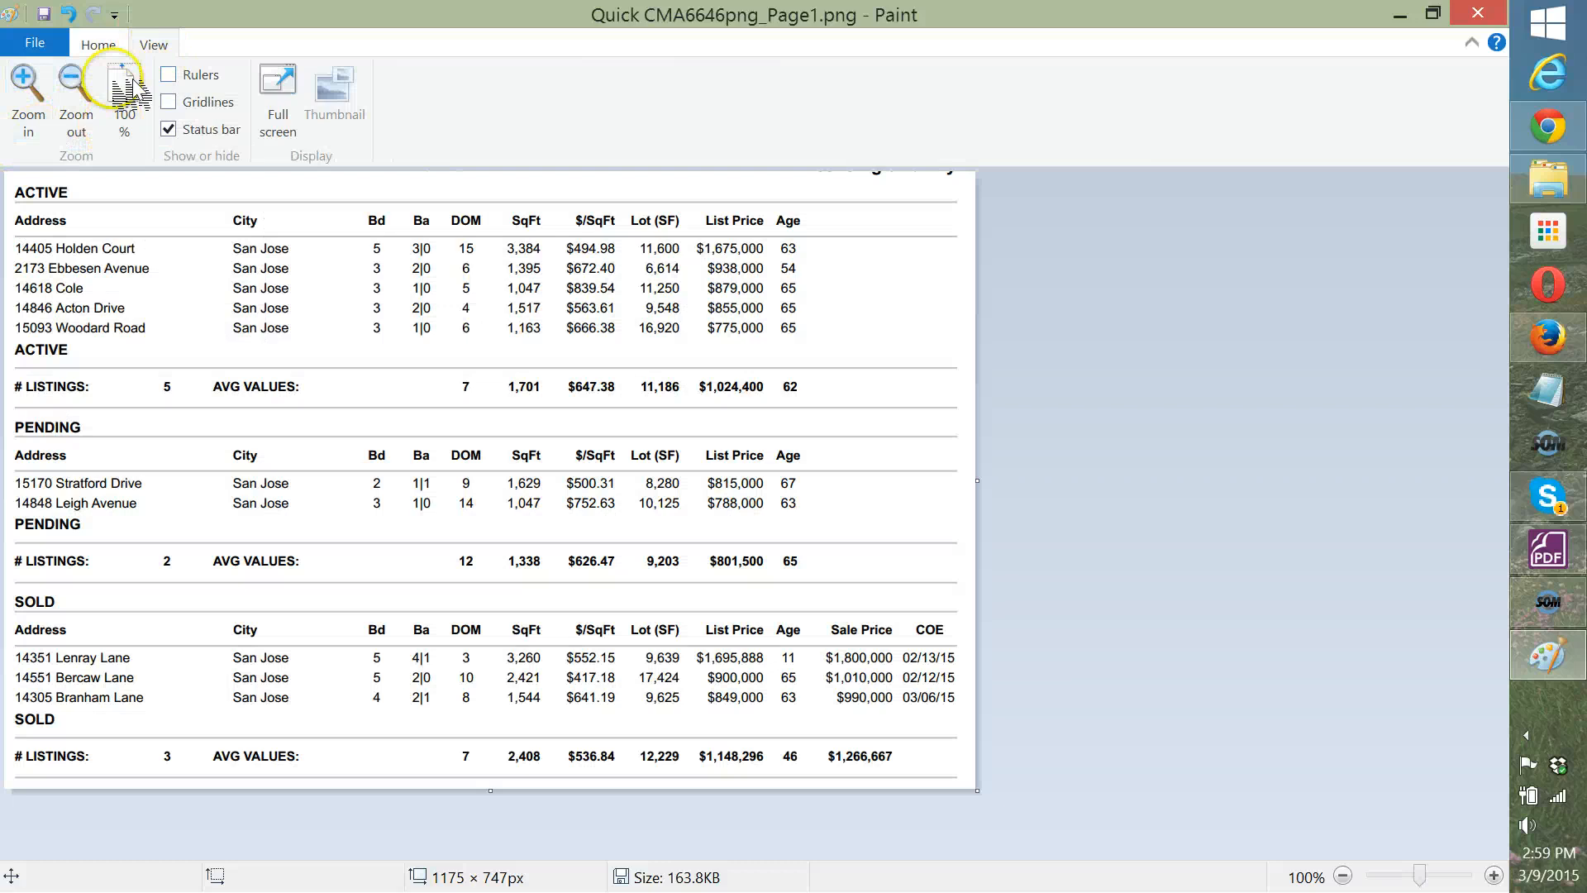
{"action": "left_click", "coordinate": [99, 46]}
{"action": "left_click", "coordinate": [143, 124]}
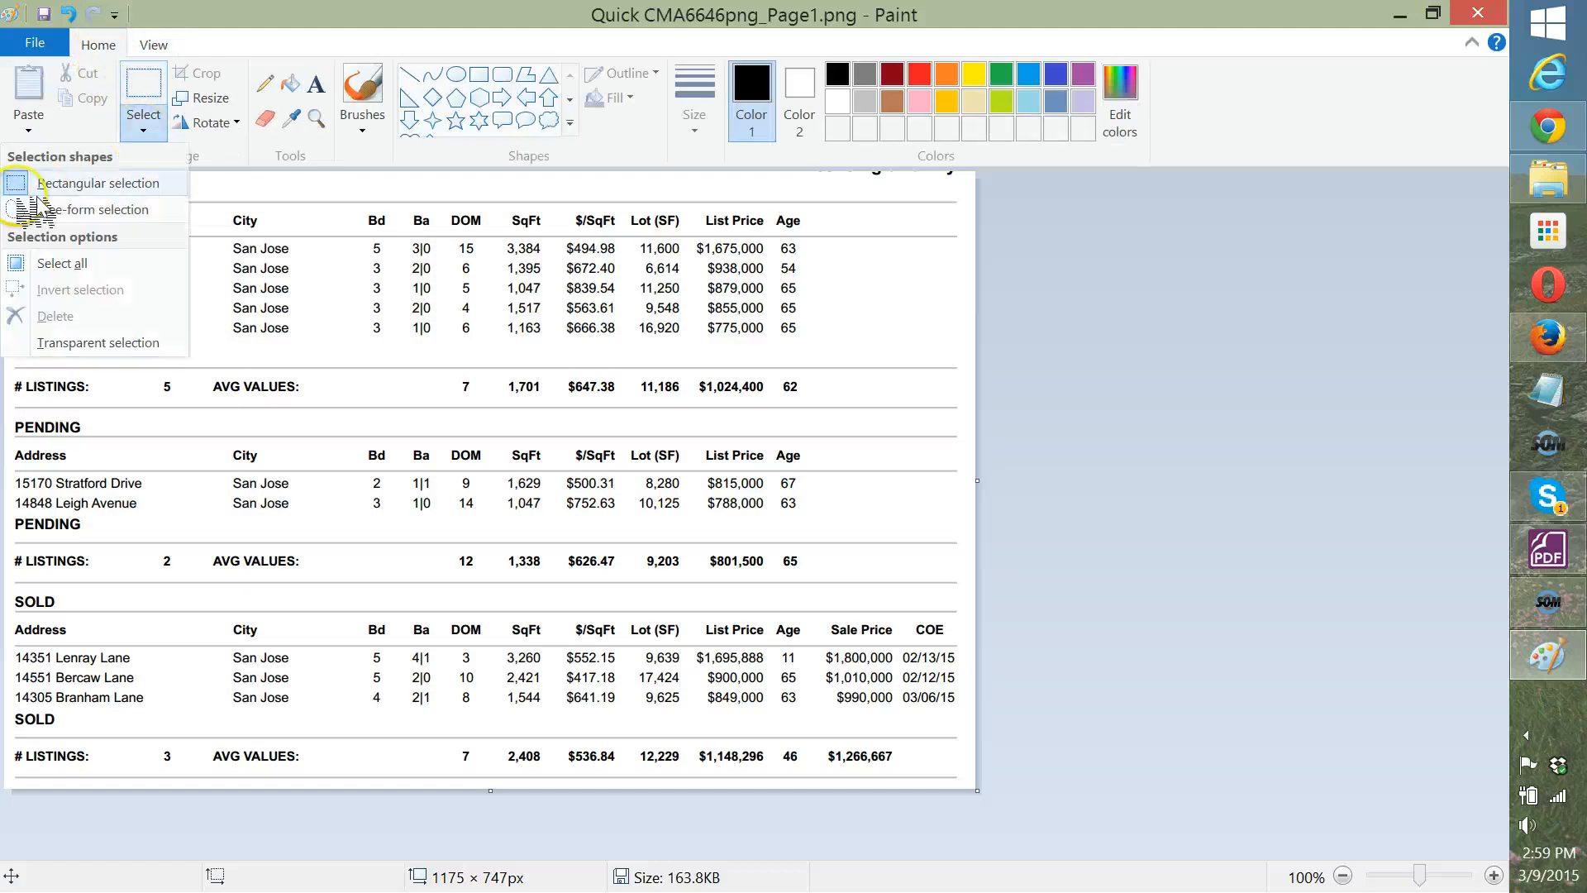
{"action": "left_click", "coordinate": [41, 189]}
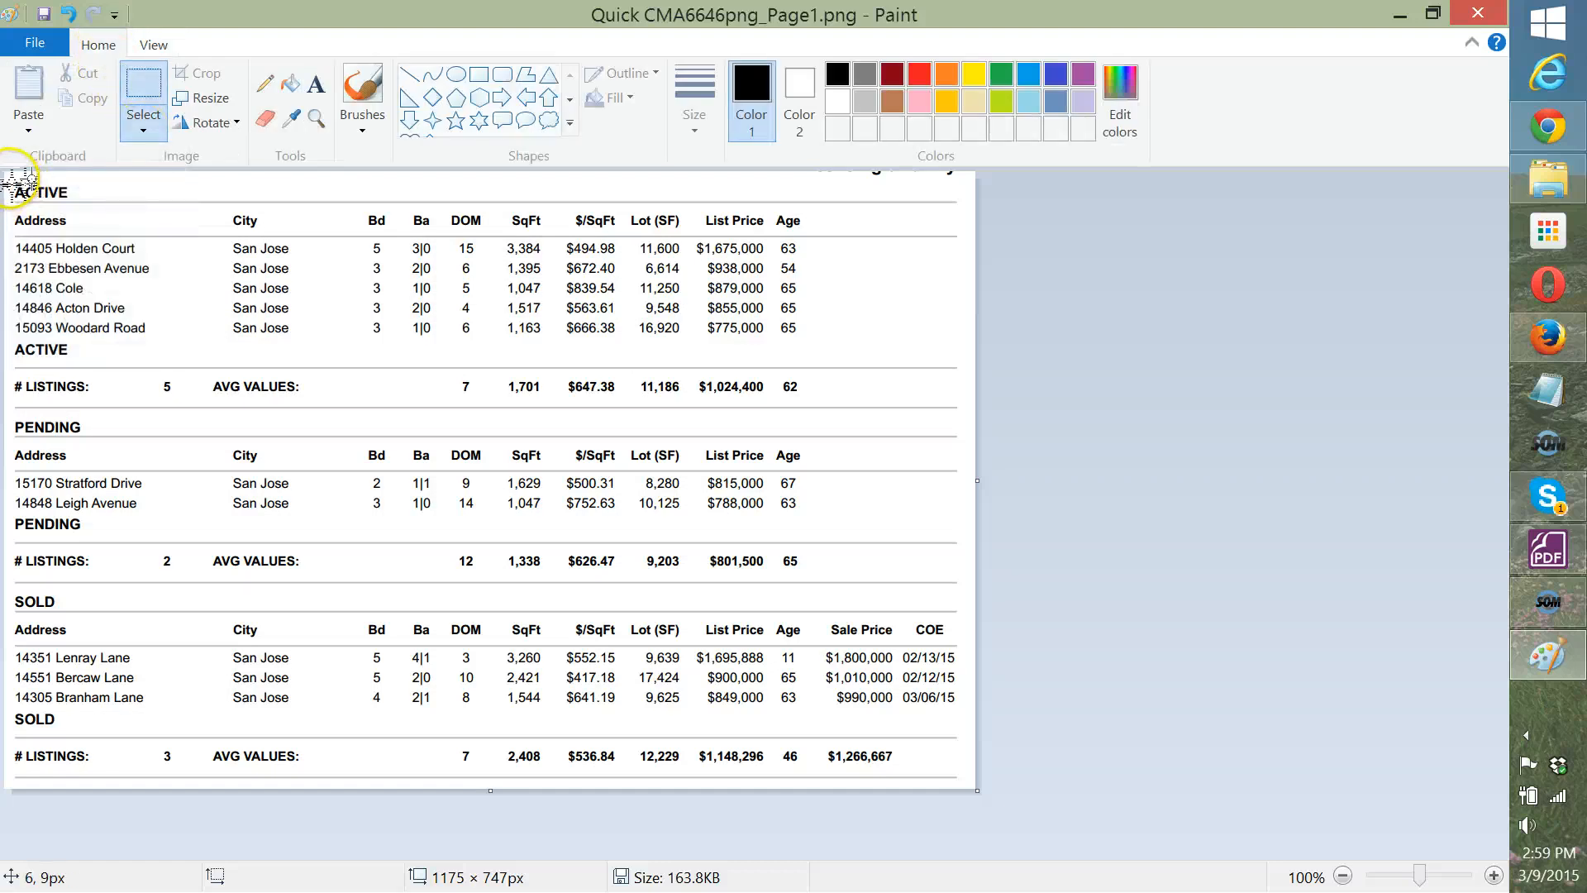
{"action": "left_click_drag", "start_coordinate": [10, 178], "coordinate": [965, 784]}
{"action": "left_click", "coordinate": [207, 83]}
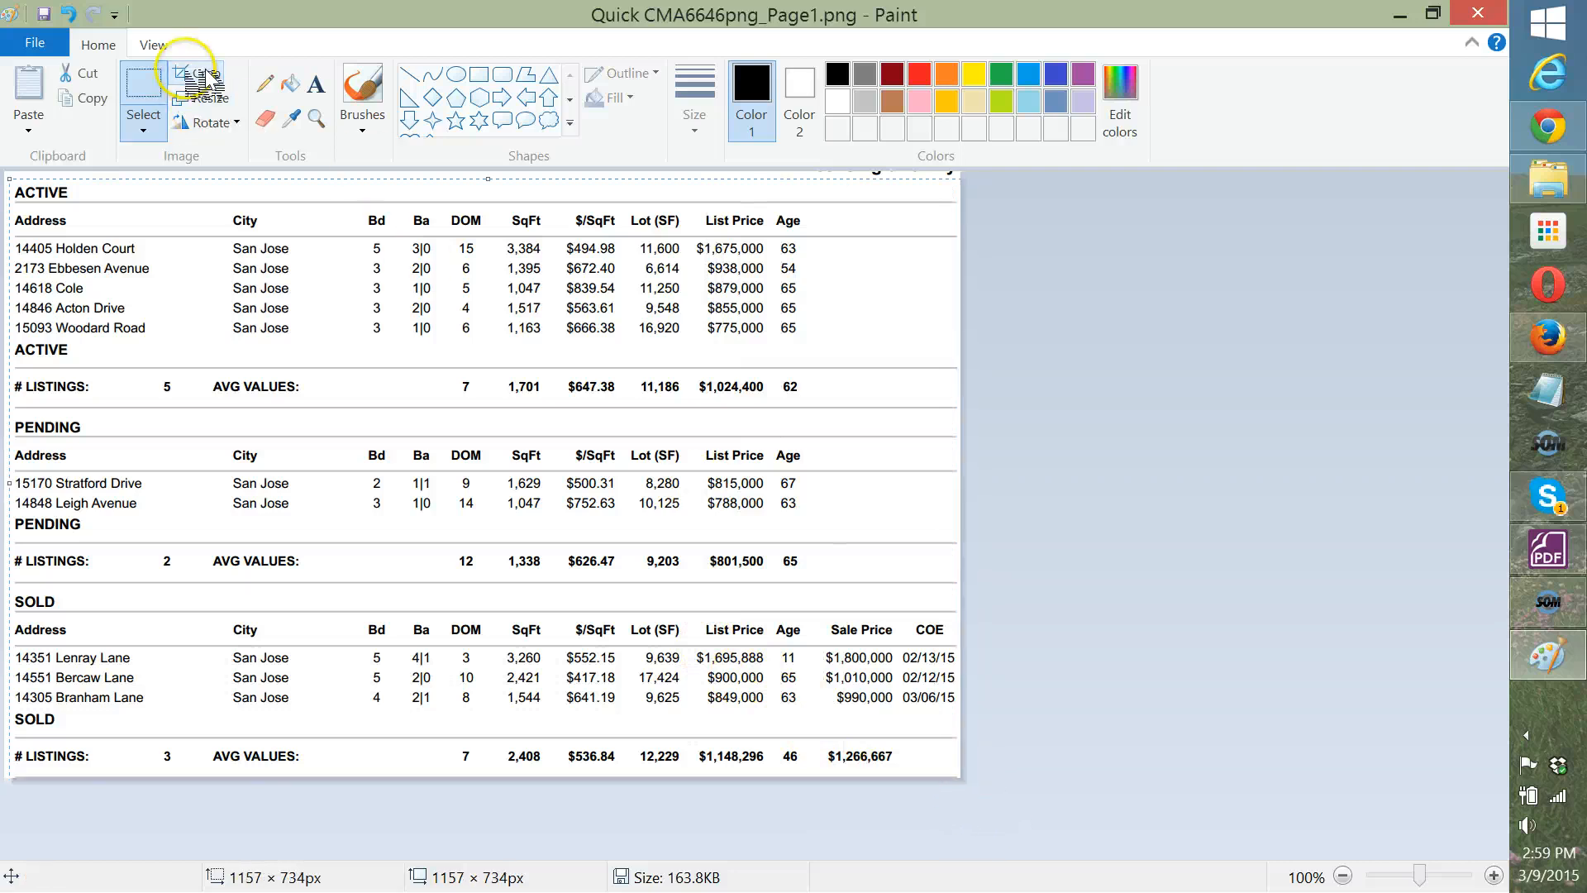
Save the cropped image to the Desktop as a PNG copy named CP 2.
{"action": "left_click", "coordinate": [51, 44]}
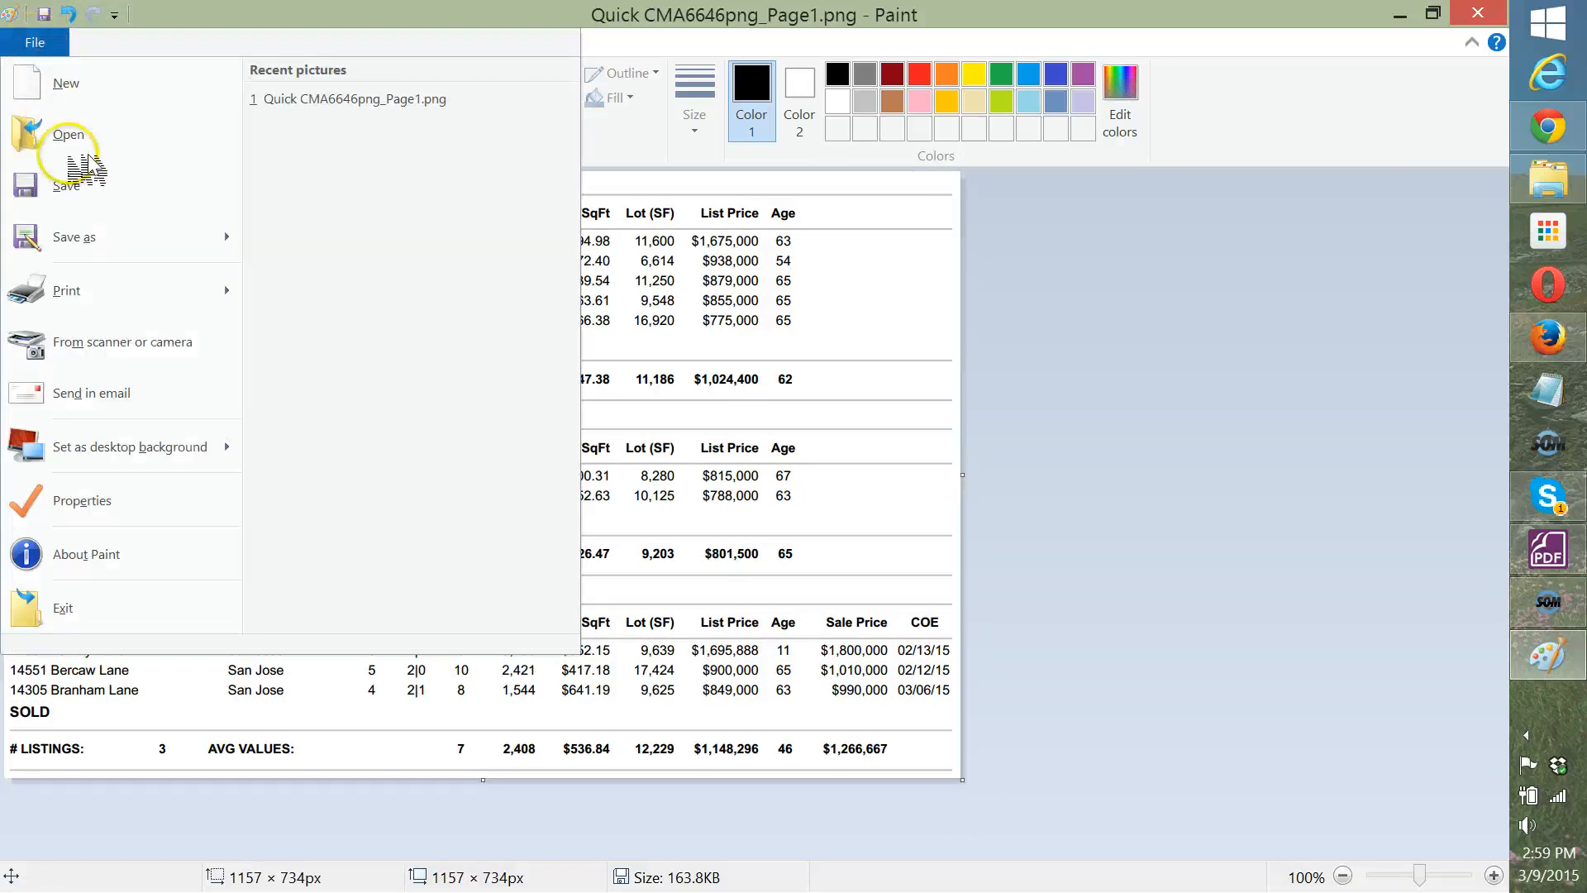
{"action": "left_click", "coordinate": [95, 238]}
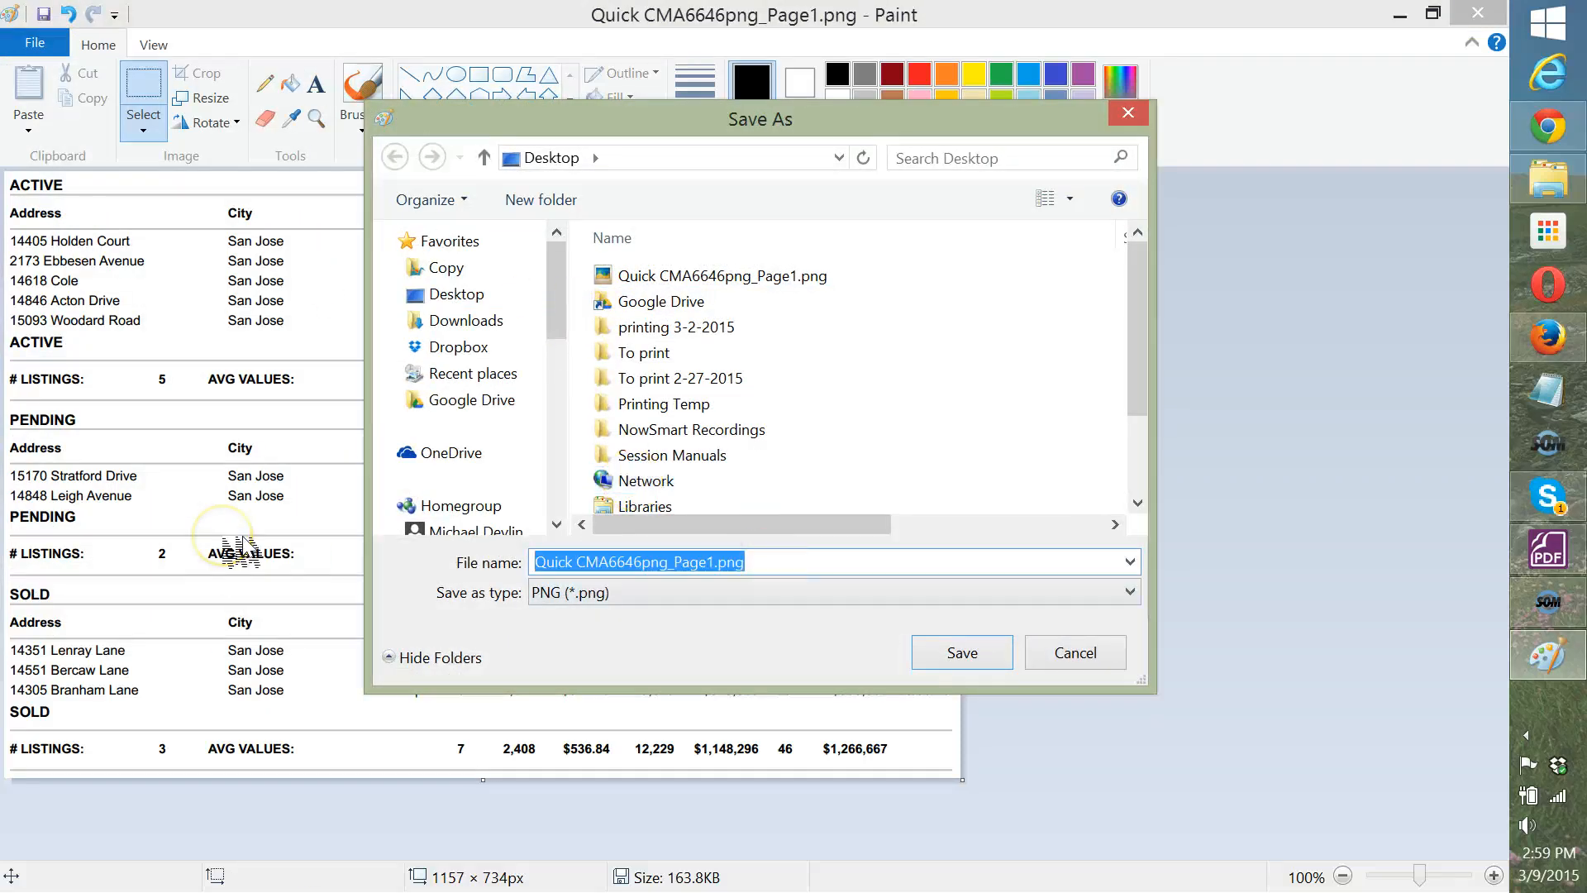
{"action": "type", "text": "CP"}
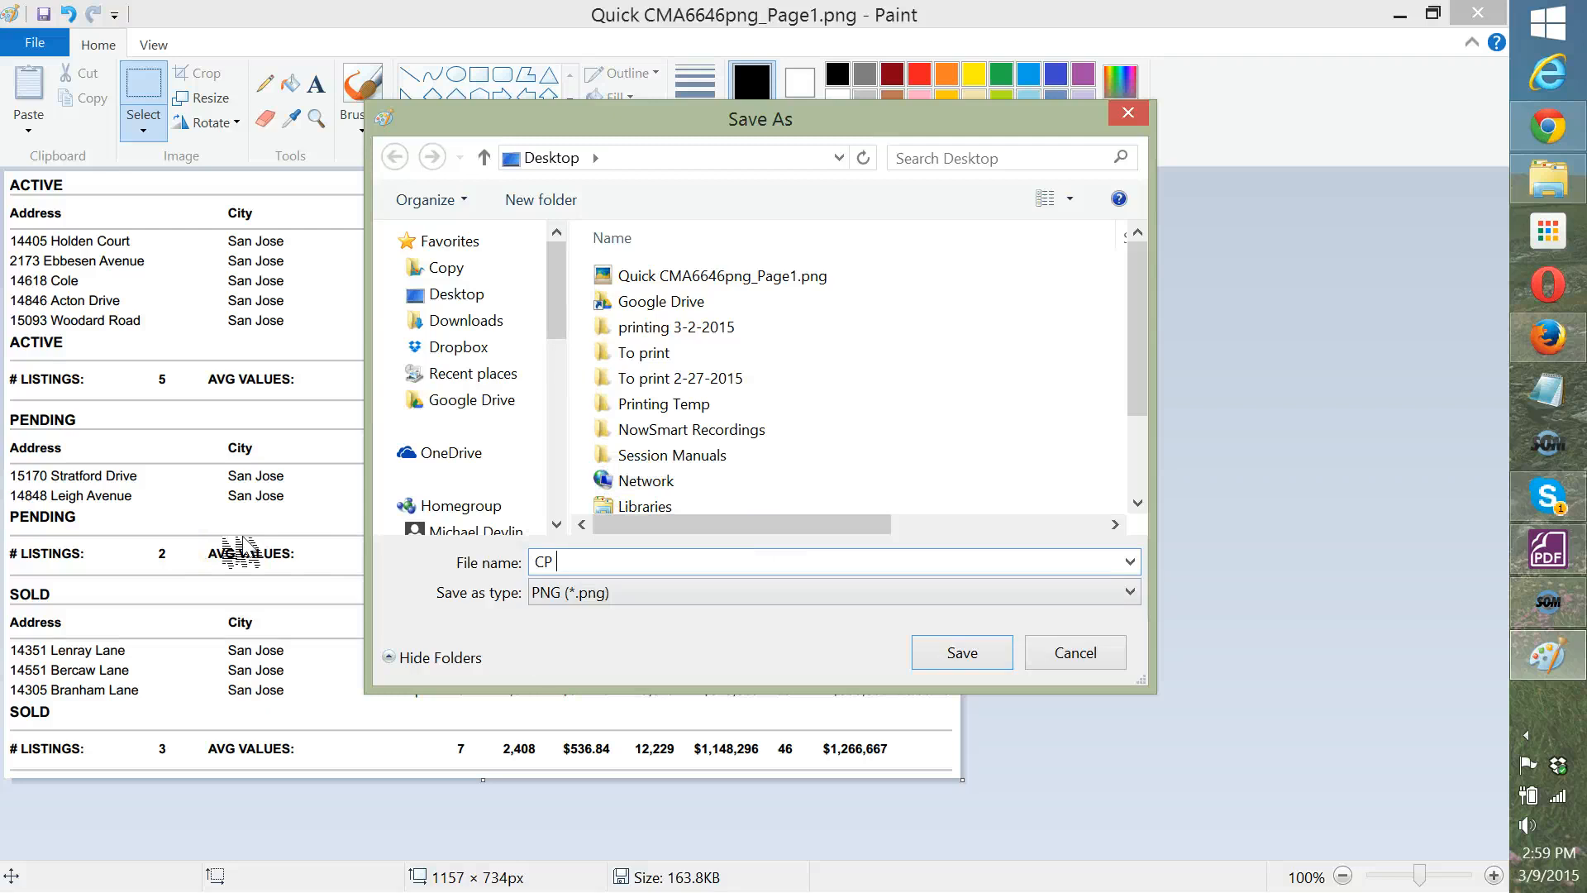
{"action": "type", "text": " 2"}
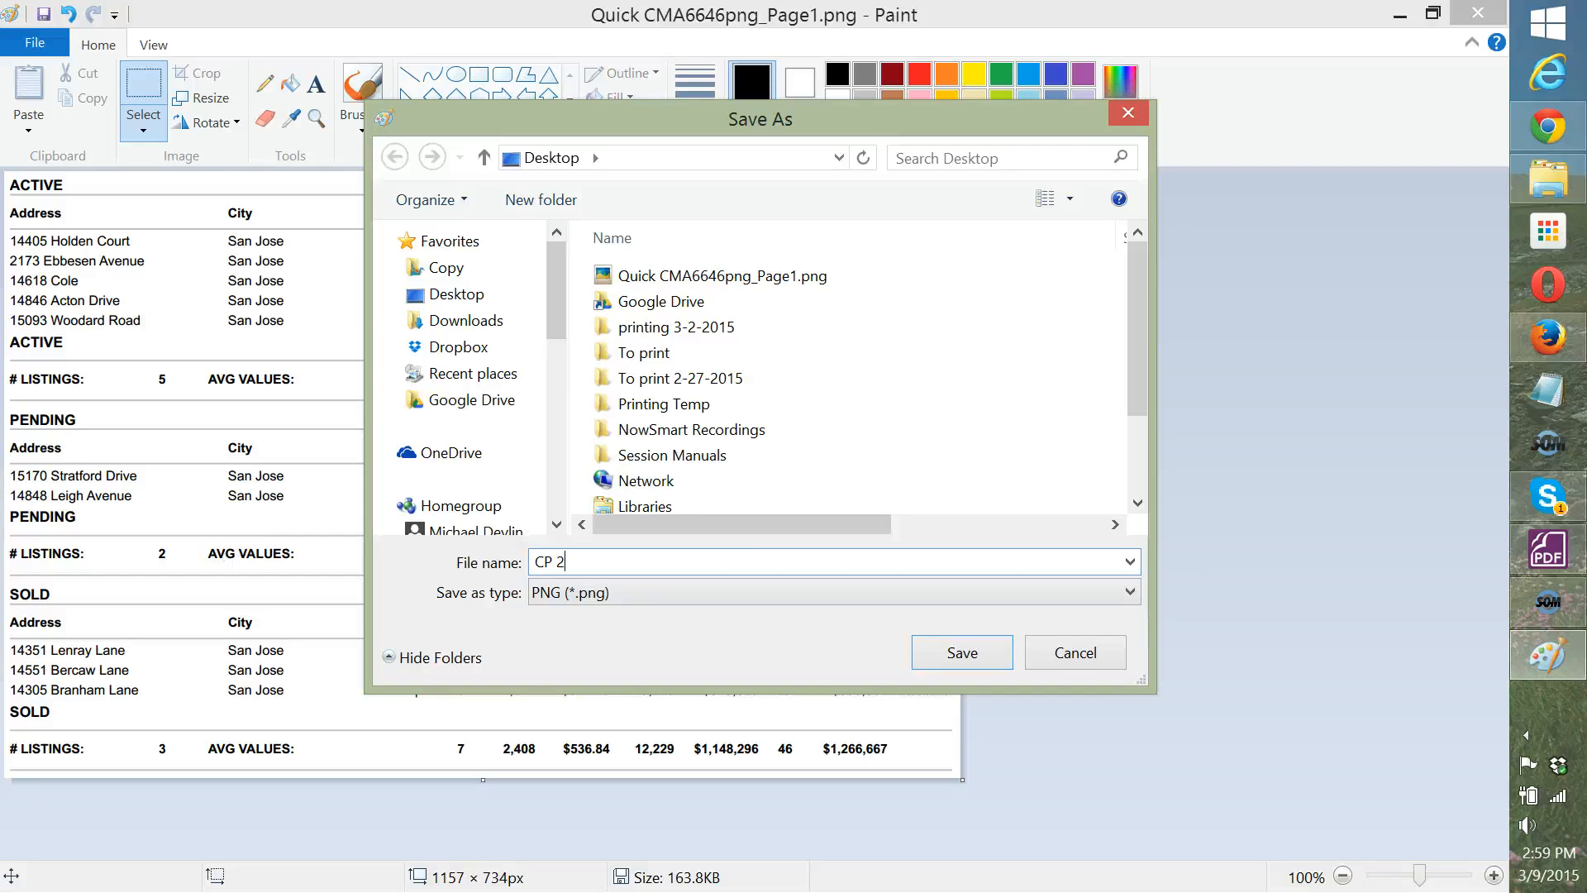
{"action": "left_click", "coordinate": [980, 654]}
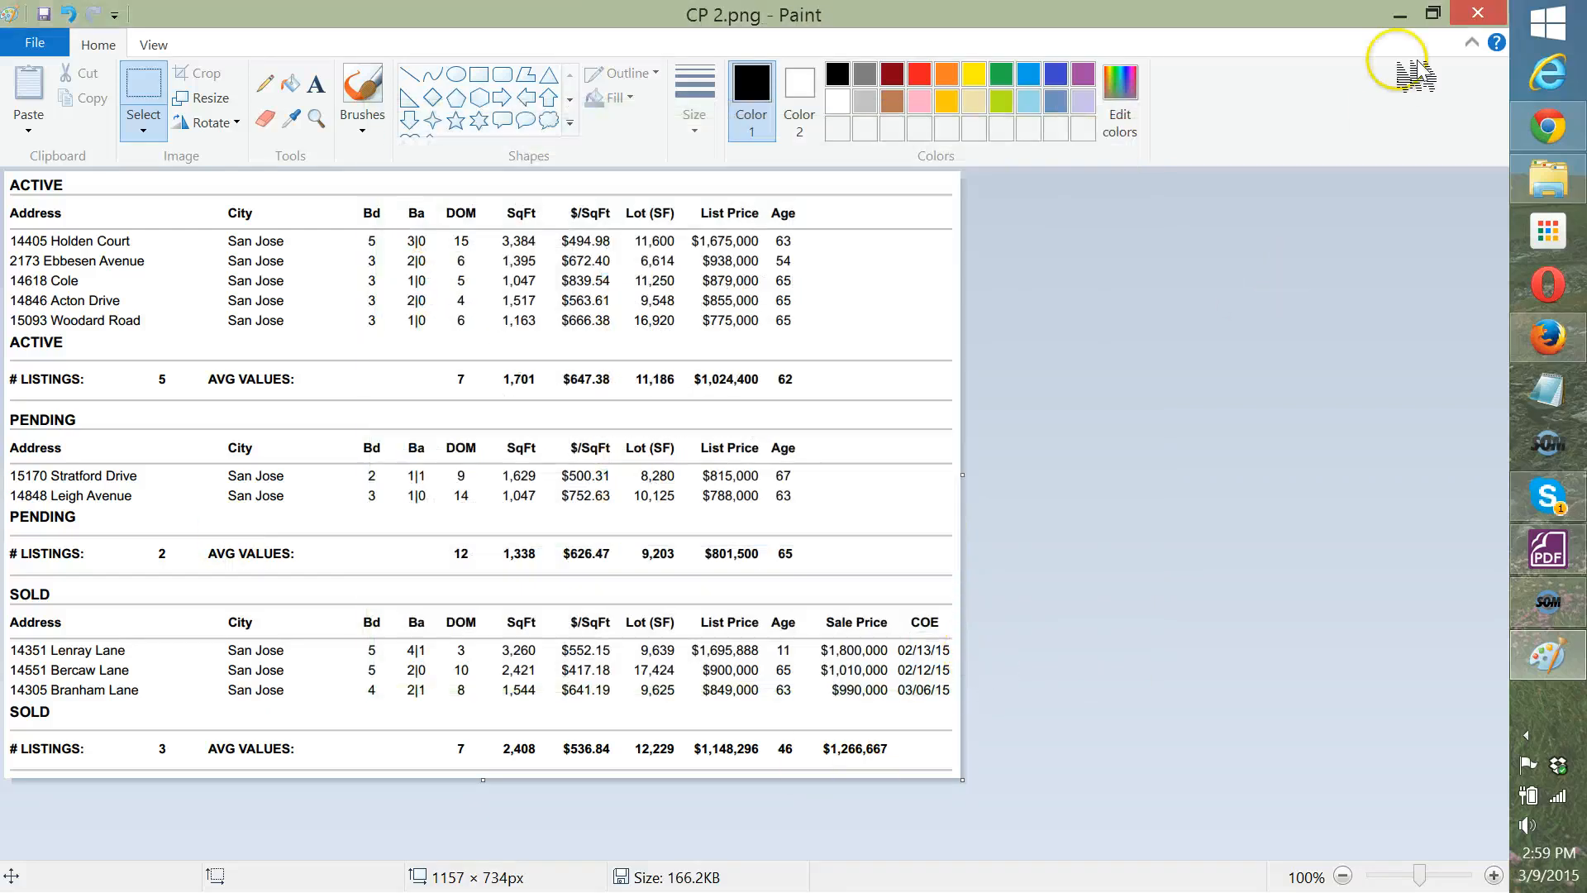
Switch back to the flyer editor in Chrome and remove the full-page CMA image from the flyer.
{"action": "left_click", "coordinate": [1427, 17]}
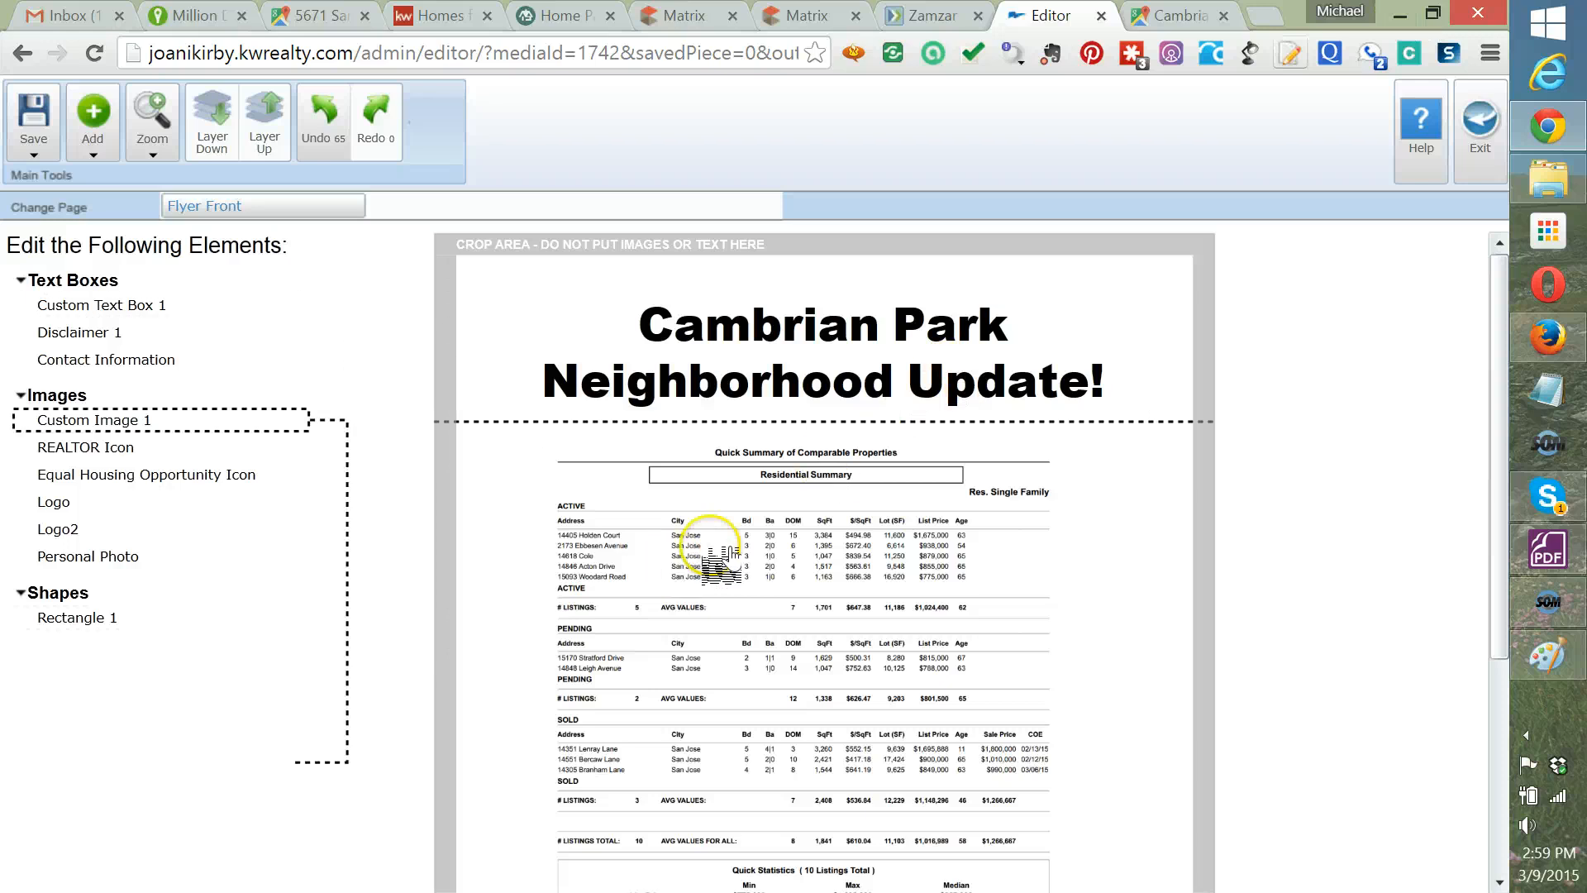
{"action": "left_click", "coordinate": [709, 543]}
{"action": "left_click", "coordinate": [992, 120]}
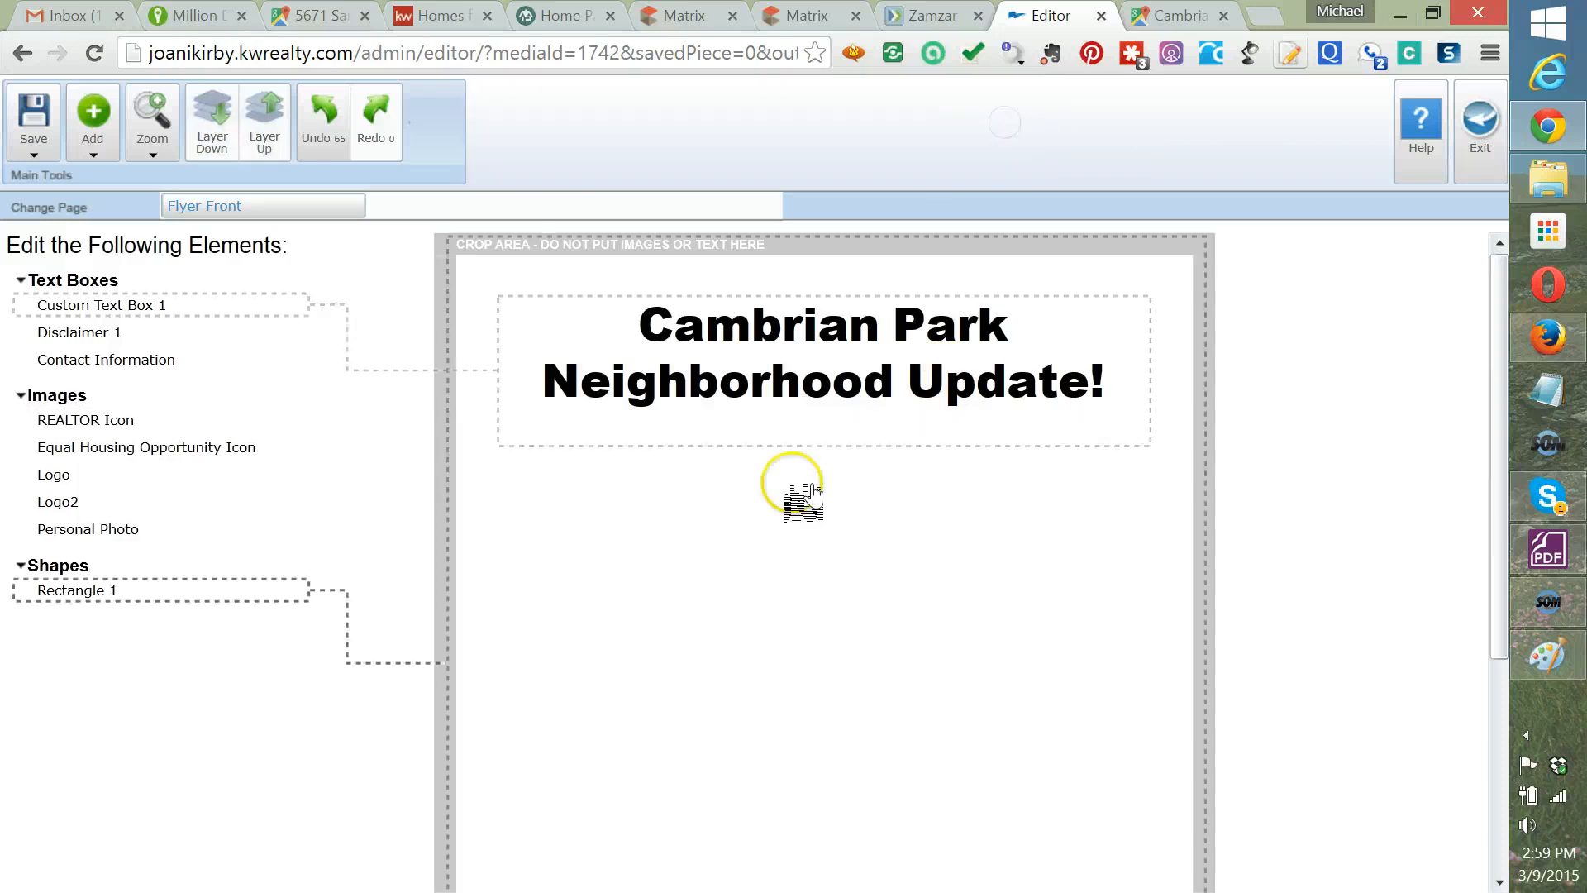
Upload CP 2.png as a new flyer image and enlarge it beneath the heading to nearly the full page width.
{"action": "left_click", "coordinate": [92, 136]}
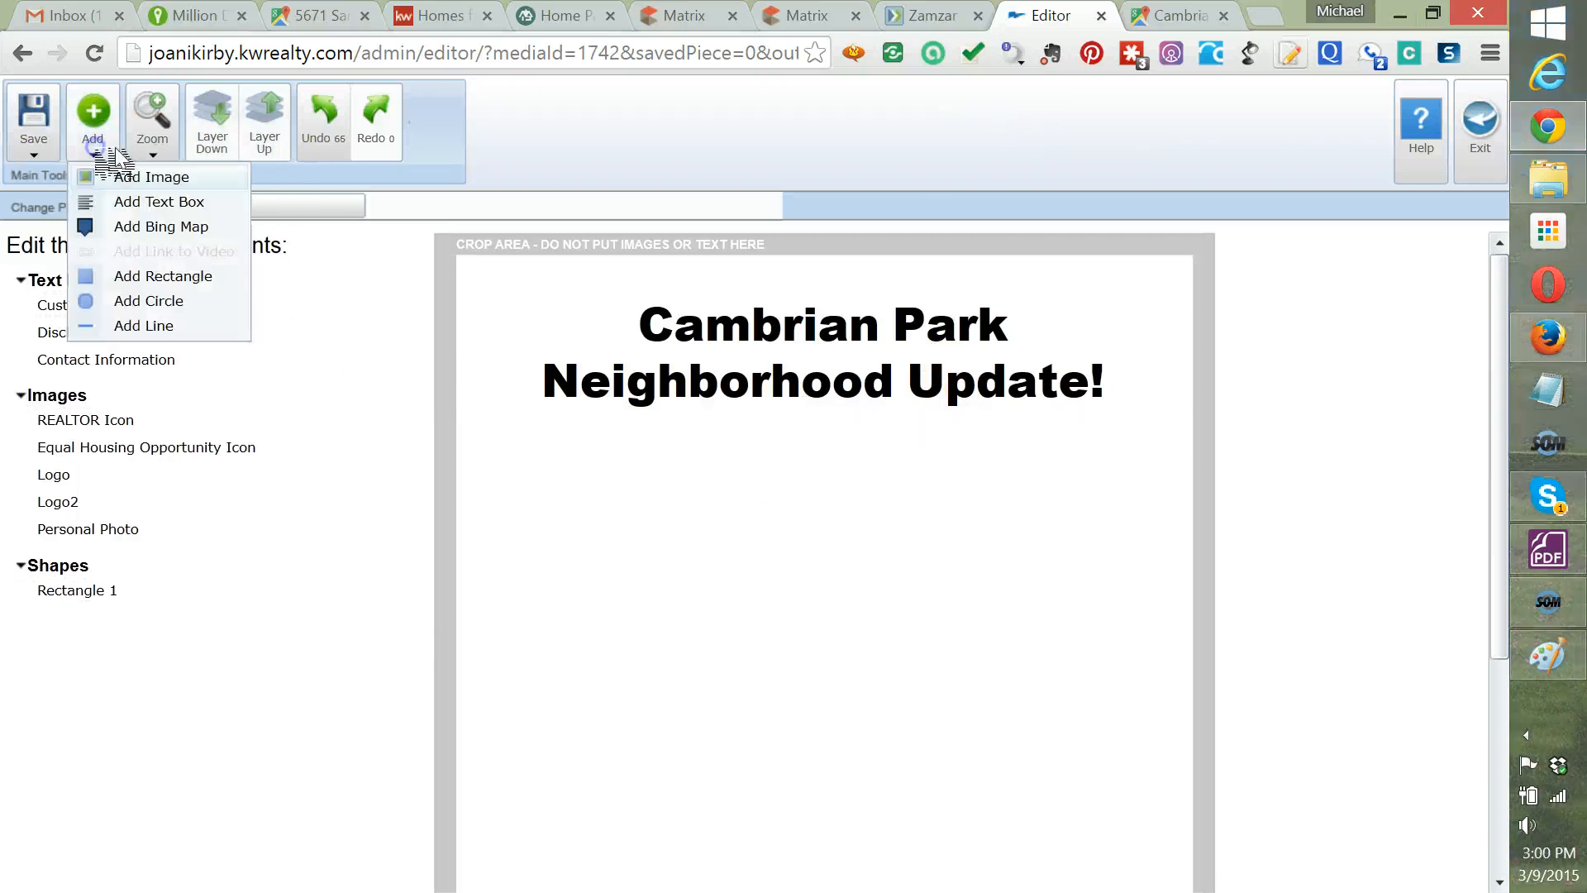
{"action": "left_click", "coordinate": [142, 177]}
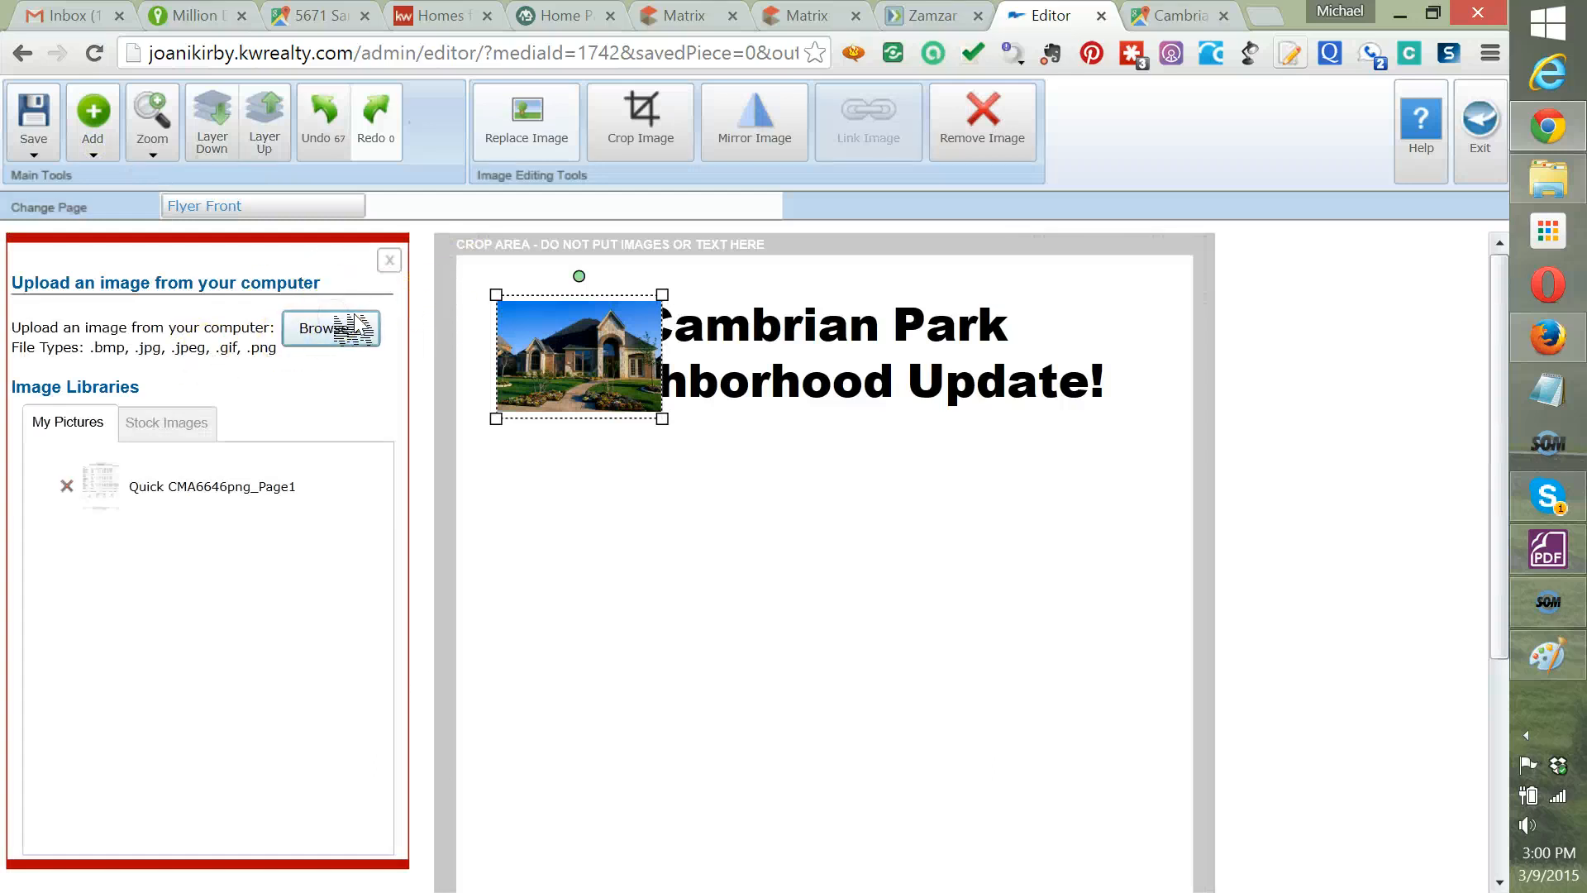
{"action": "left_click", "coordinate": [347, 335]}
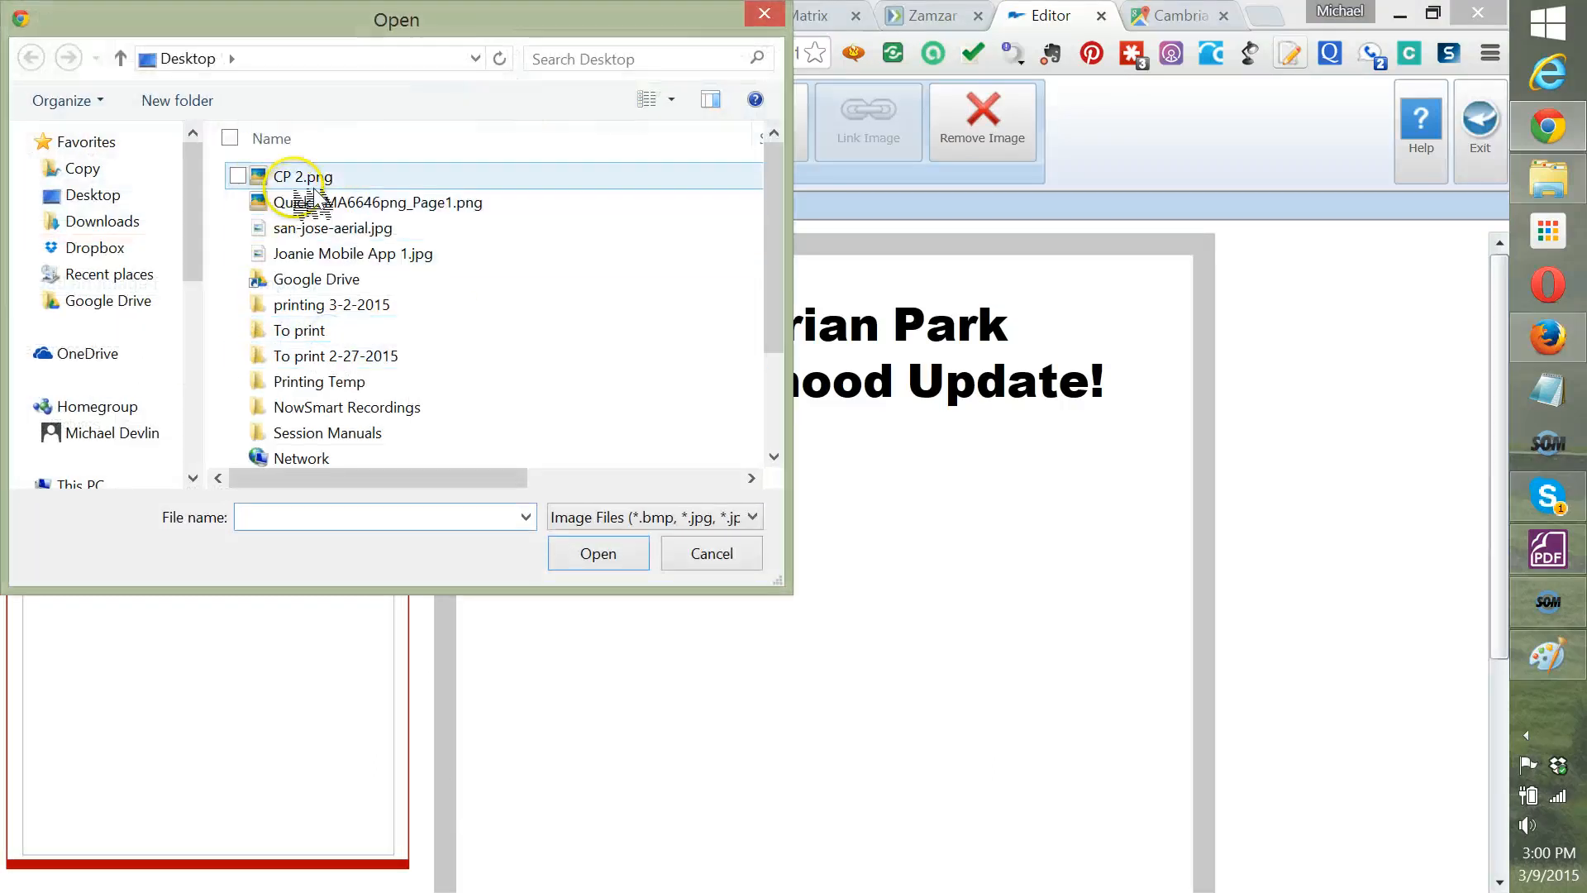
{"action": "left_click", "coordinate": [299, 177]}
{"action": "double_click", "coordinate": [299, 177]}
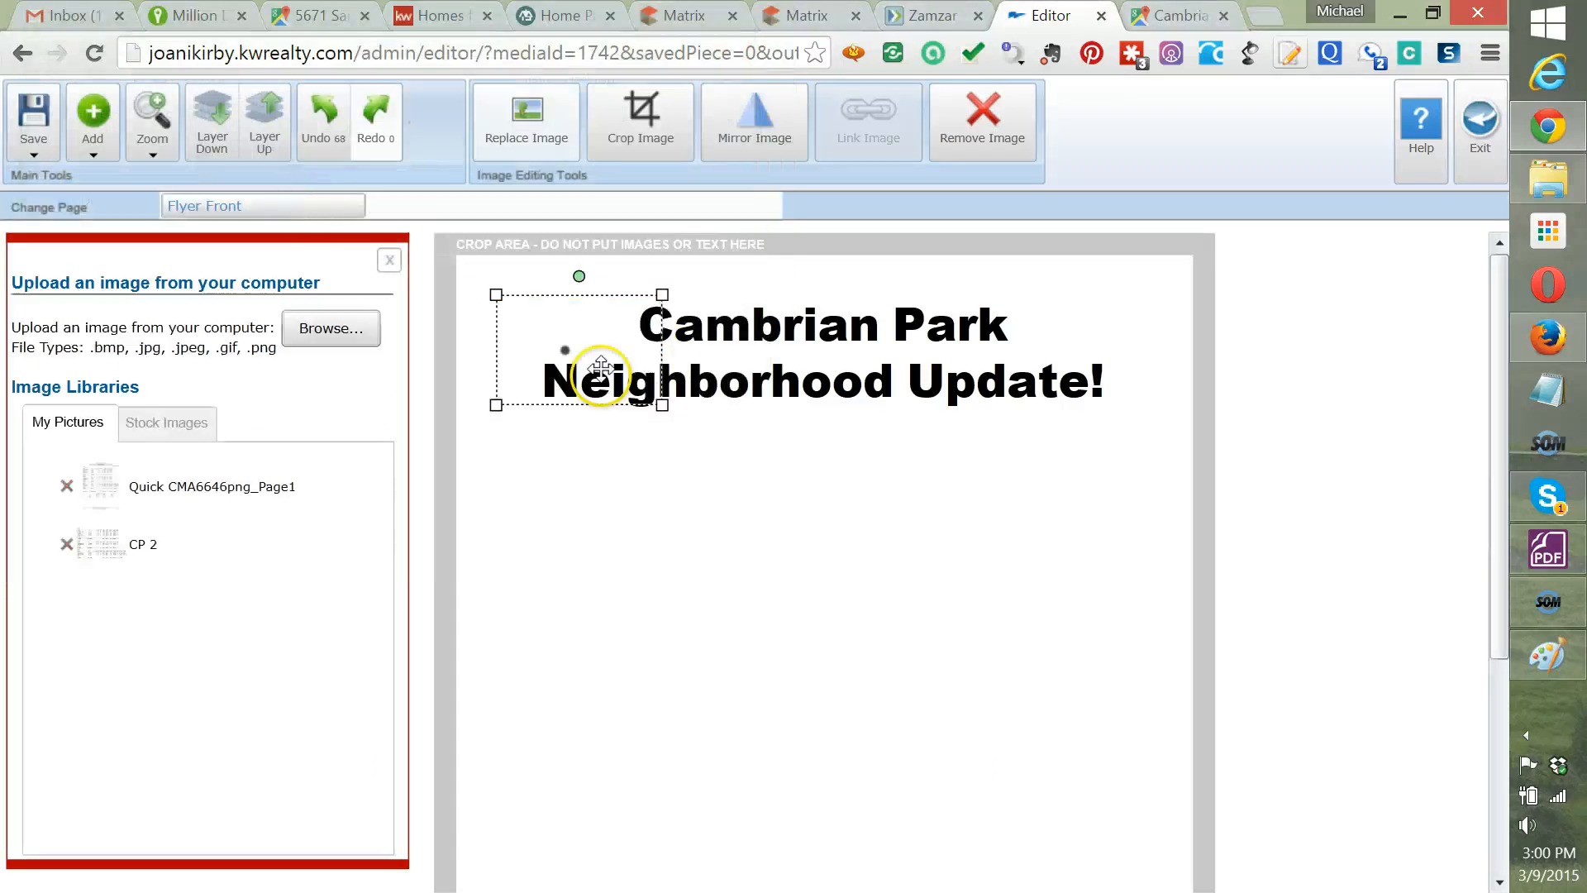
{"action": "left_click_drag", "start_coordinate": [591, 364], "coordinate": [1141, 874]}
{"action": "left_click", "coordinate": [1401, 604]}
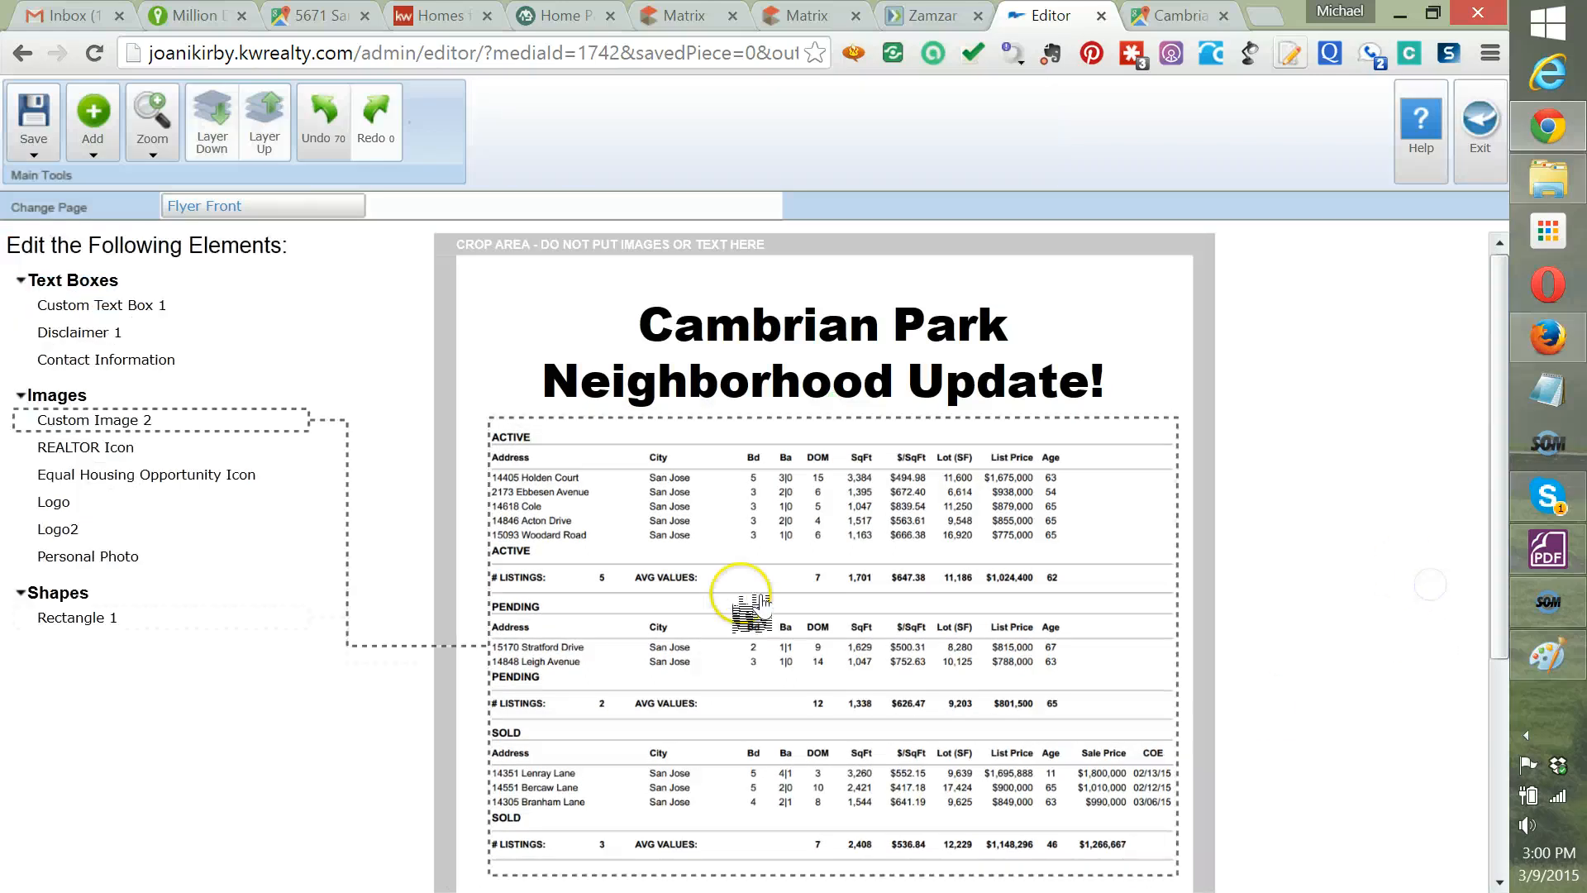
Review the placed listing tables and the free space between them and the red footer.
{"action": "scroll", "coordinate": [1075, 570], "scroll_direction": "down", "scroll_amount": 2}
{"action": "left_click", "coordinate": [1339, 493]}
{"action": "left_click", "coordinate": [674, 513]}
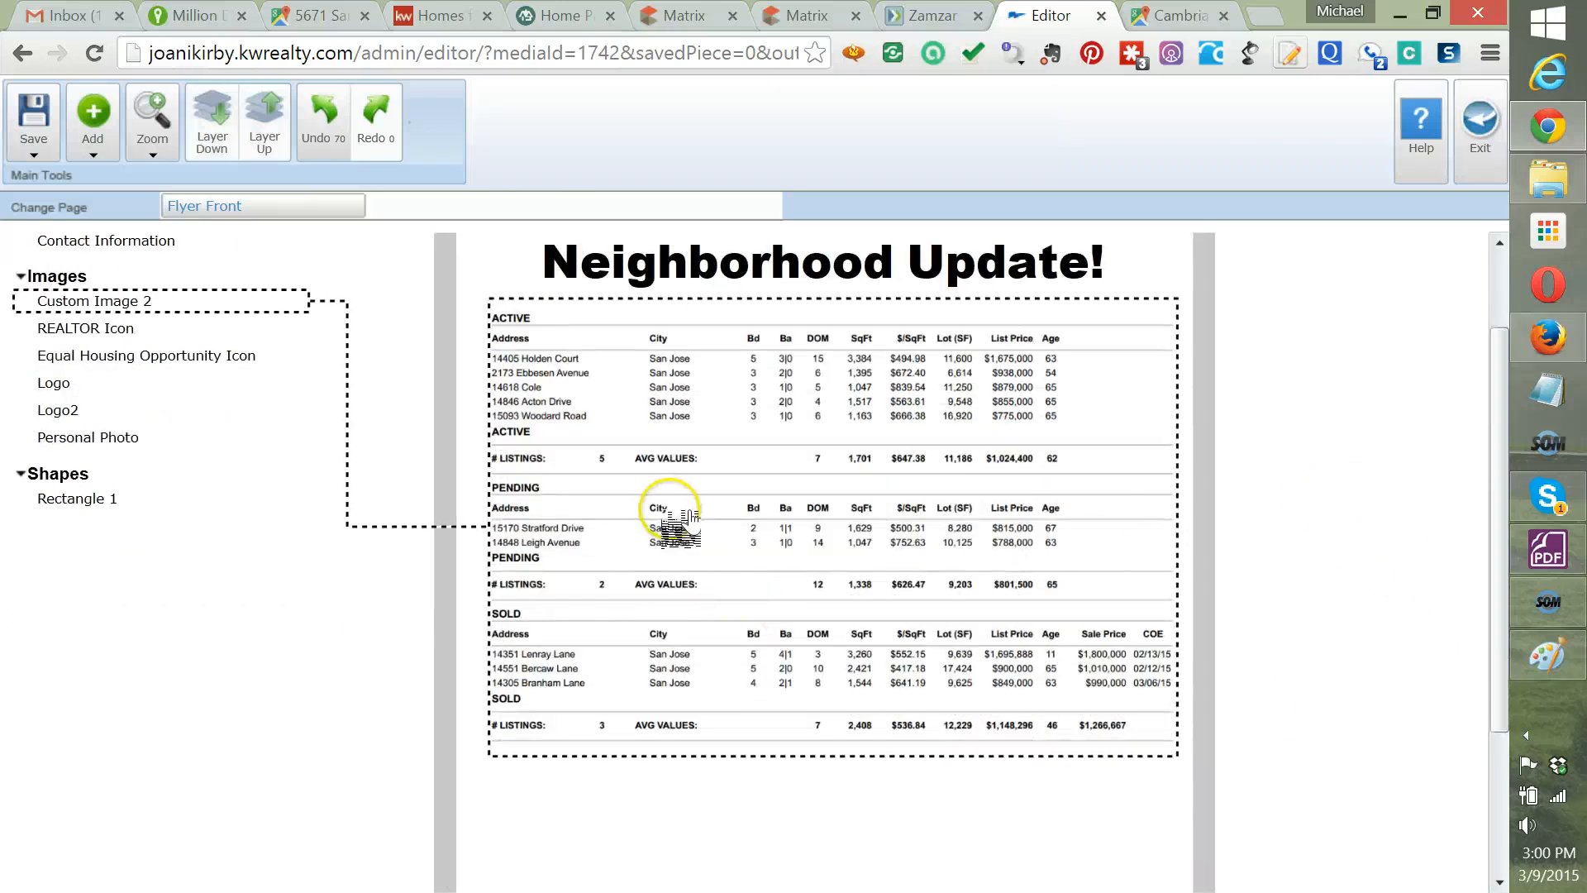
{"action": "left_click", "coordinate": [1308, 402]}
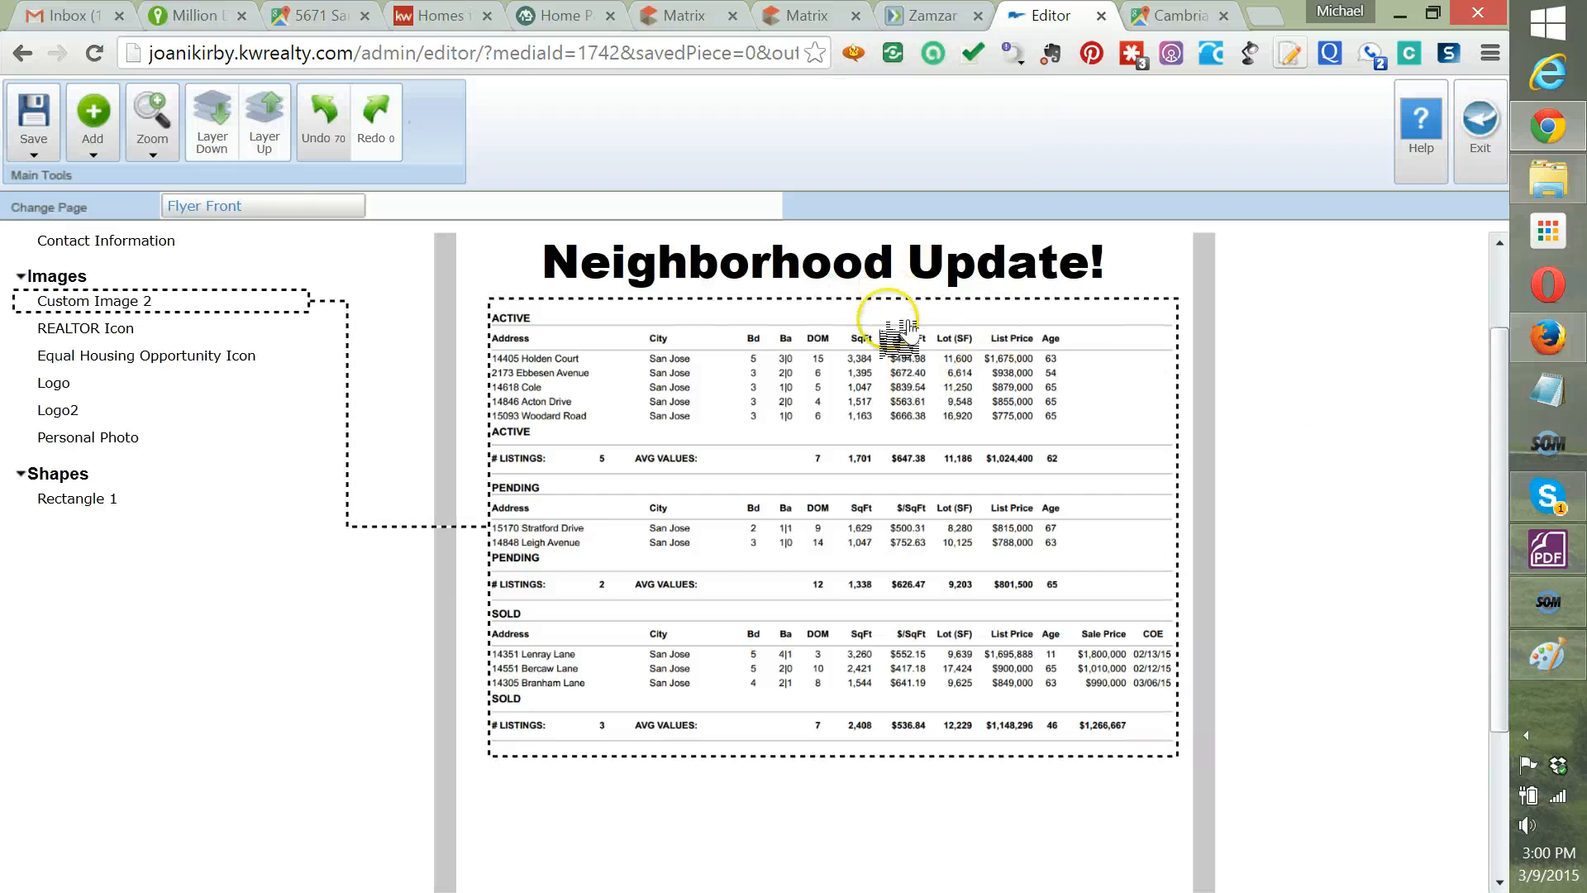
{"action": "left_click", "coordinate": [1321, 304]}
{"action": "left_click", "coordinate": [1389, 691]}
{"action": "scroll", "coordinate": [1390, 692], "scroll_direction": "down", "scroll_amount": 2}
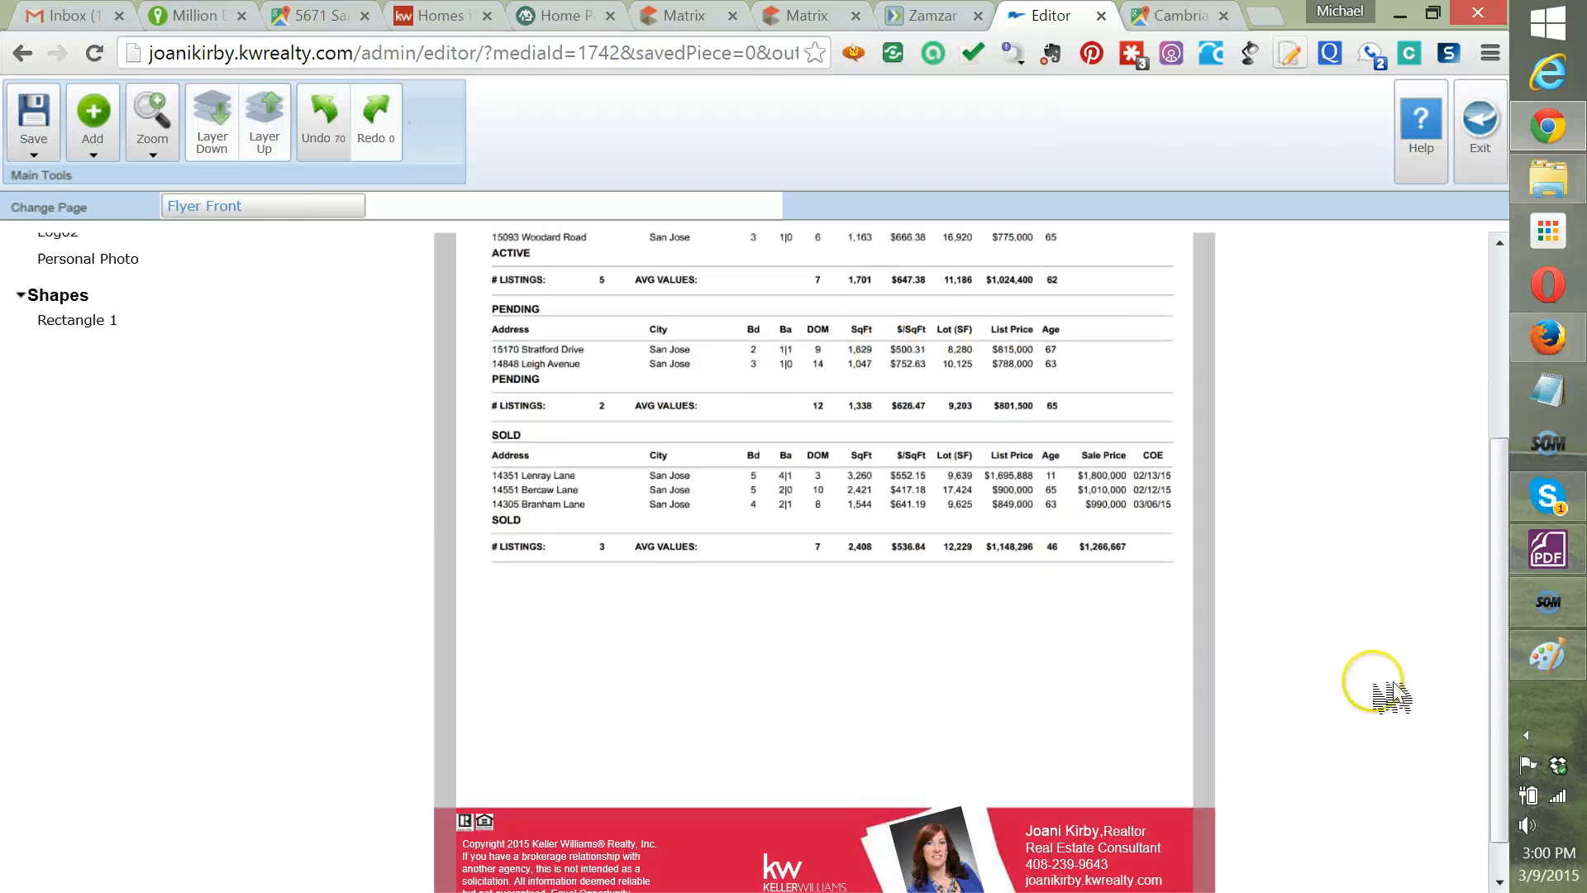
{"action": "scroll", "coordinate": [1392, 694], "scroll_direction": "up", "scroll_amount": 3}
{"action": "scroll", "coordinate": [1397, 694], "scroll_direction": "down", "scroll_amount": 1}
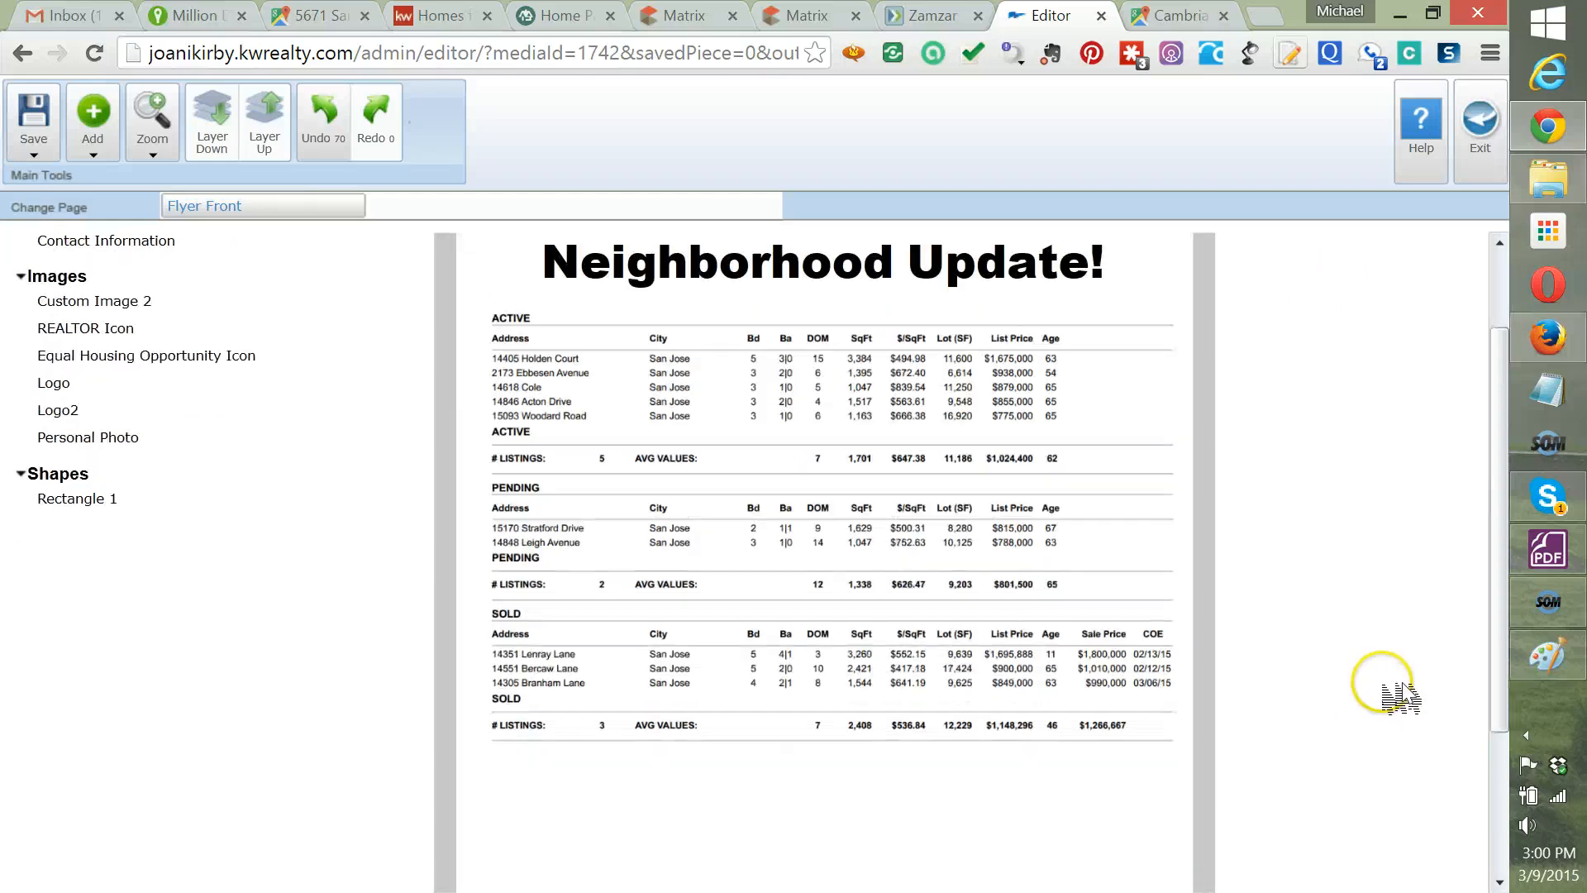
{"action": "scroll", "coordinate": [1397, 695], "scroll_direction": "up", "scroll_amount": 1}
{"action": "scroll", "coordinate": [1395, 691], "scroll_direction": "down", "scroll_amount": 2}
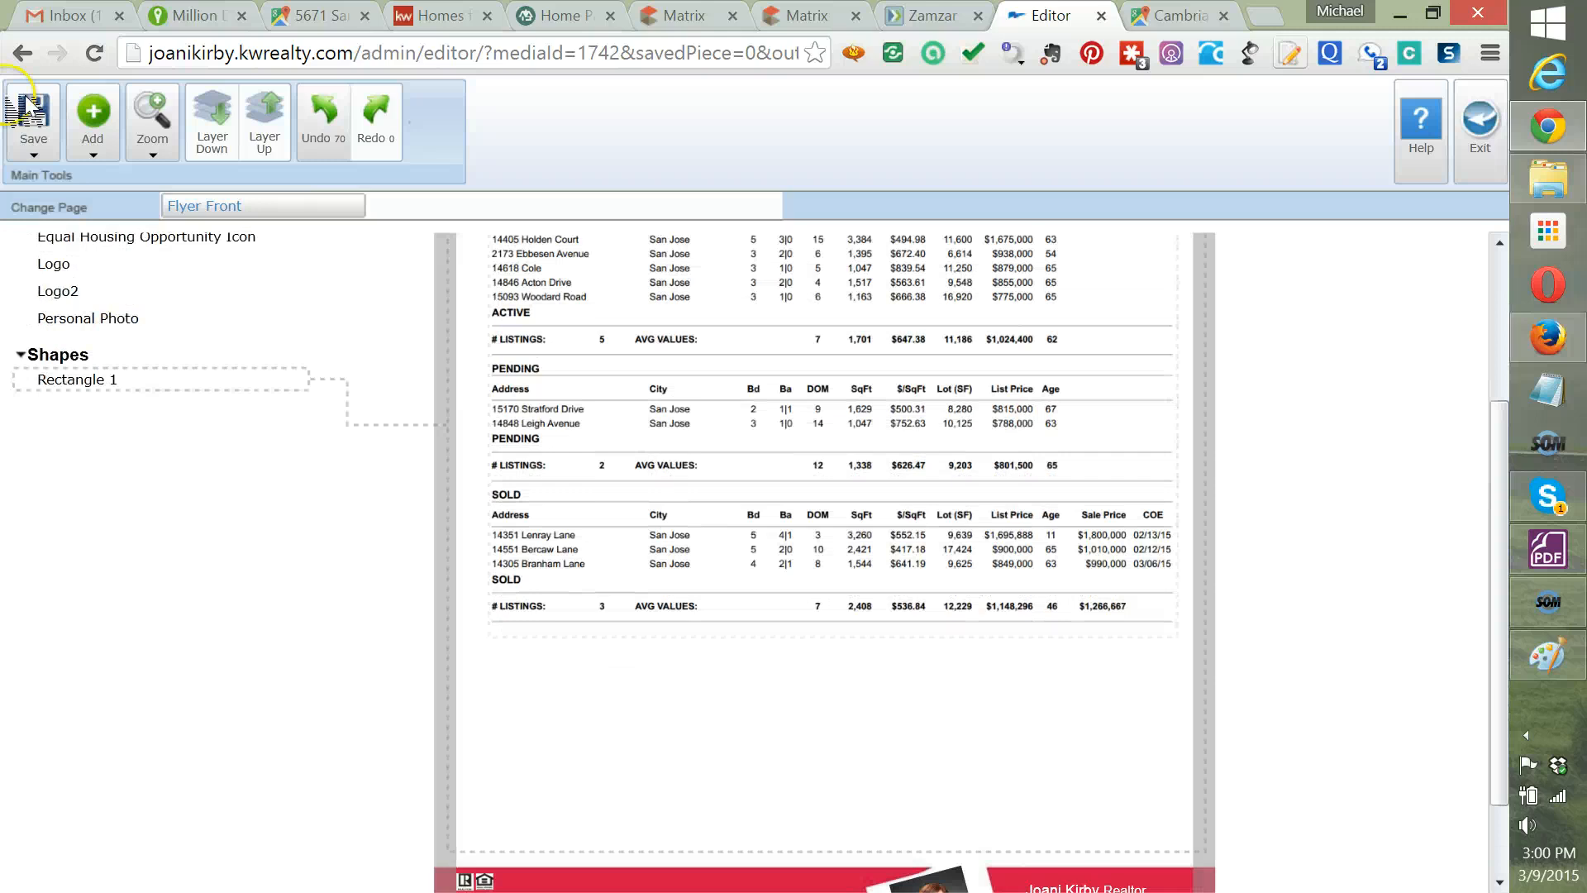
Add a text box and place it under the listing tables, enlarging it to fill the space above the footer's left half.
{"action": "left_click", "coordinate": [91, 142]}
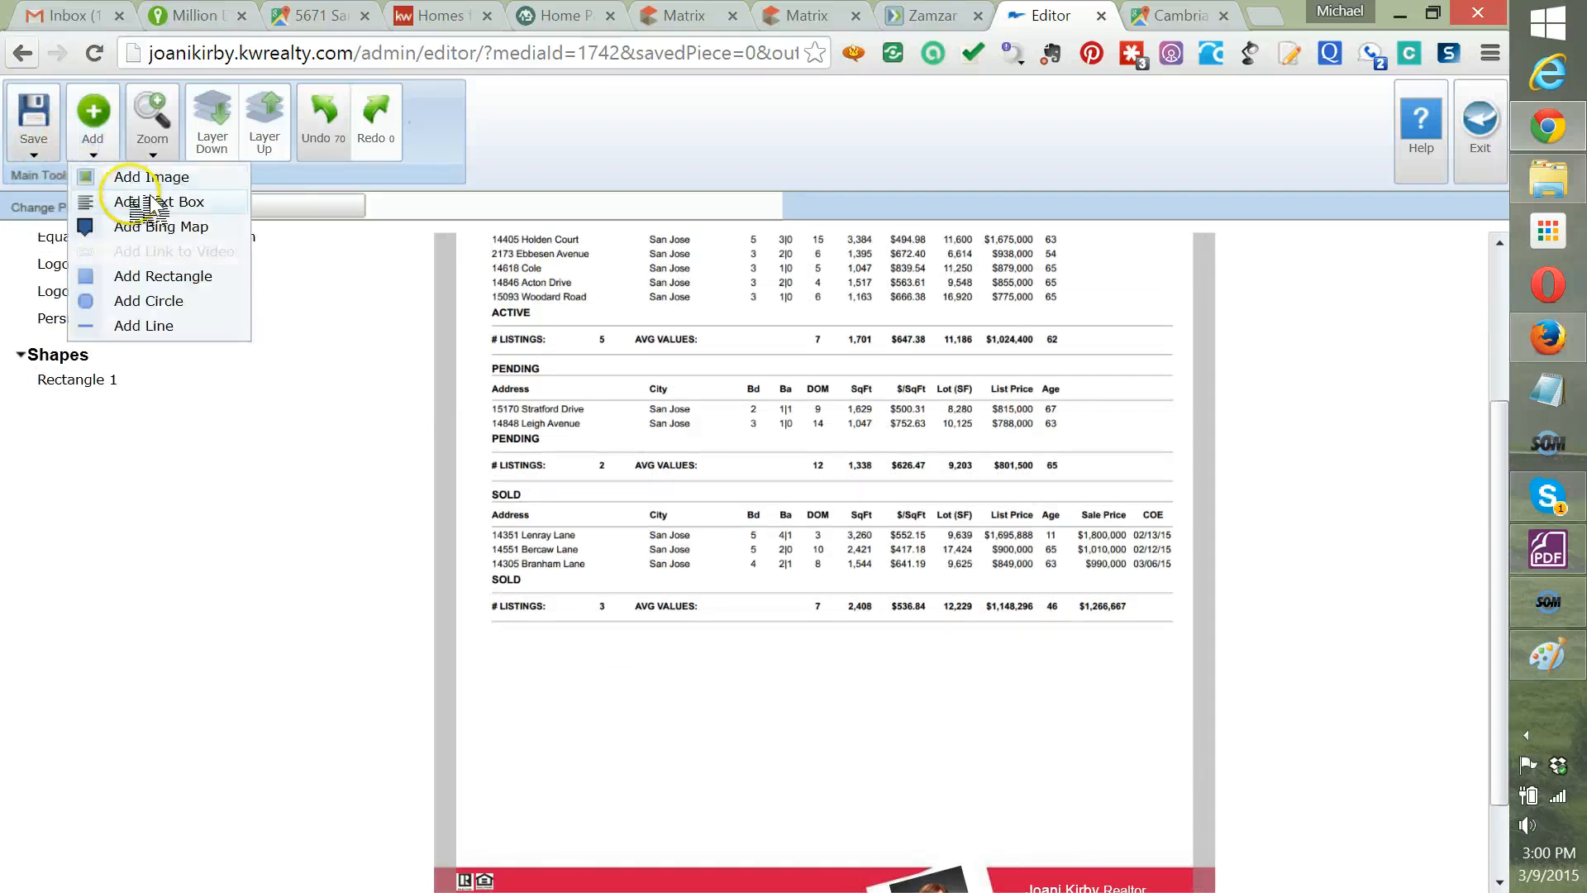
{"action": "left_click", "coordinate": [130, 201]}
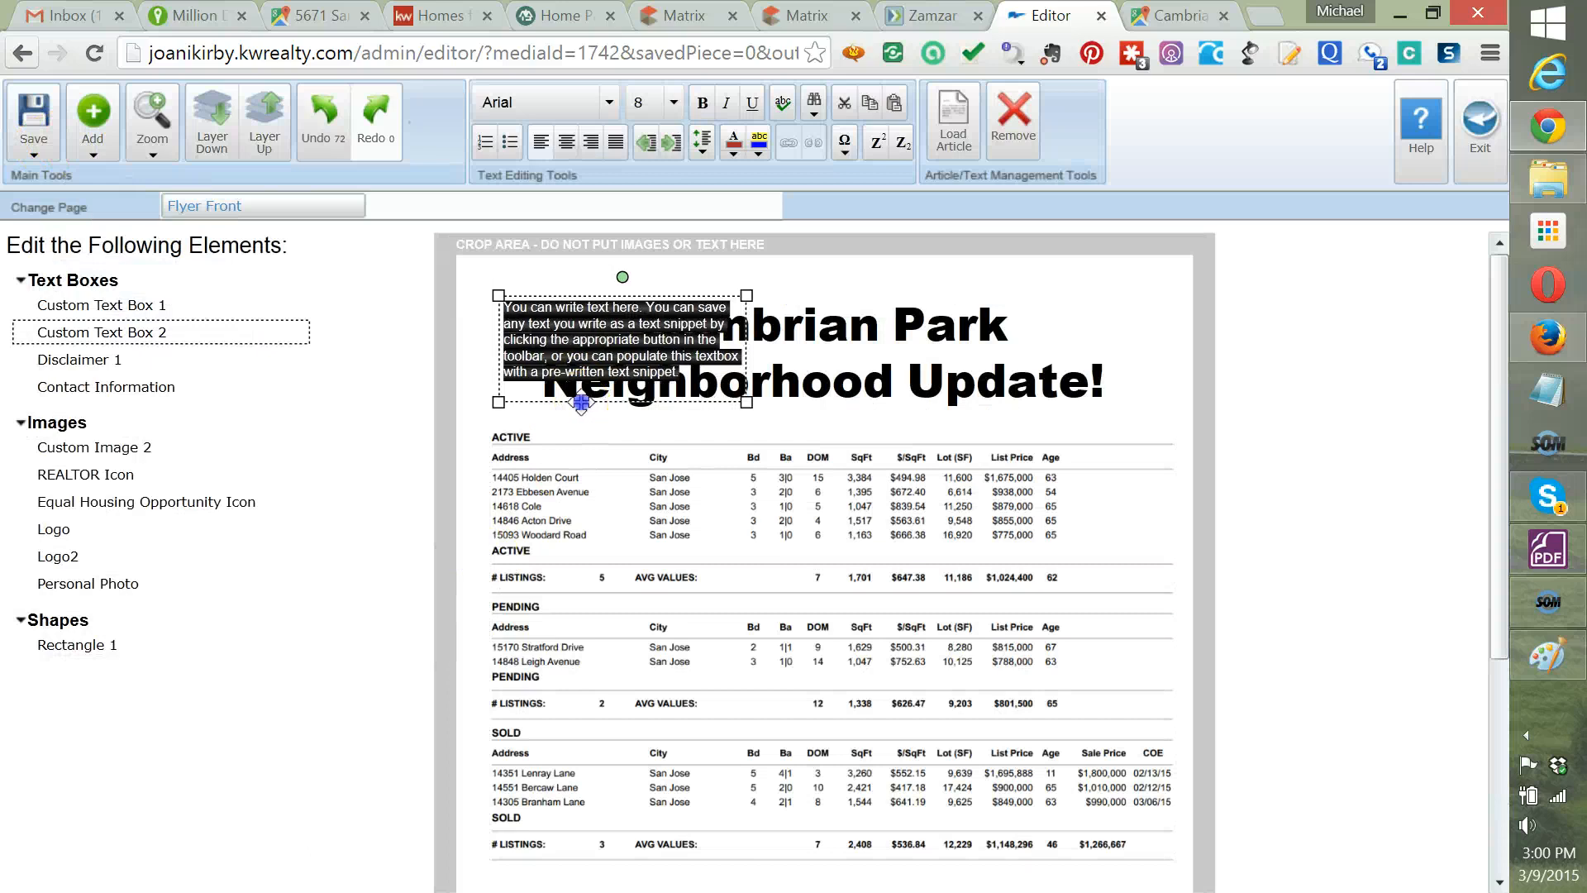
{"action": "left_click_drag", "start_coordinate": [584, 400], "coordinate": [611, 875]}
{"action": "scroll", "coordinate": [1329, 535], "scroll_direction": "down", "scroll_amount": 4}
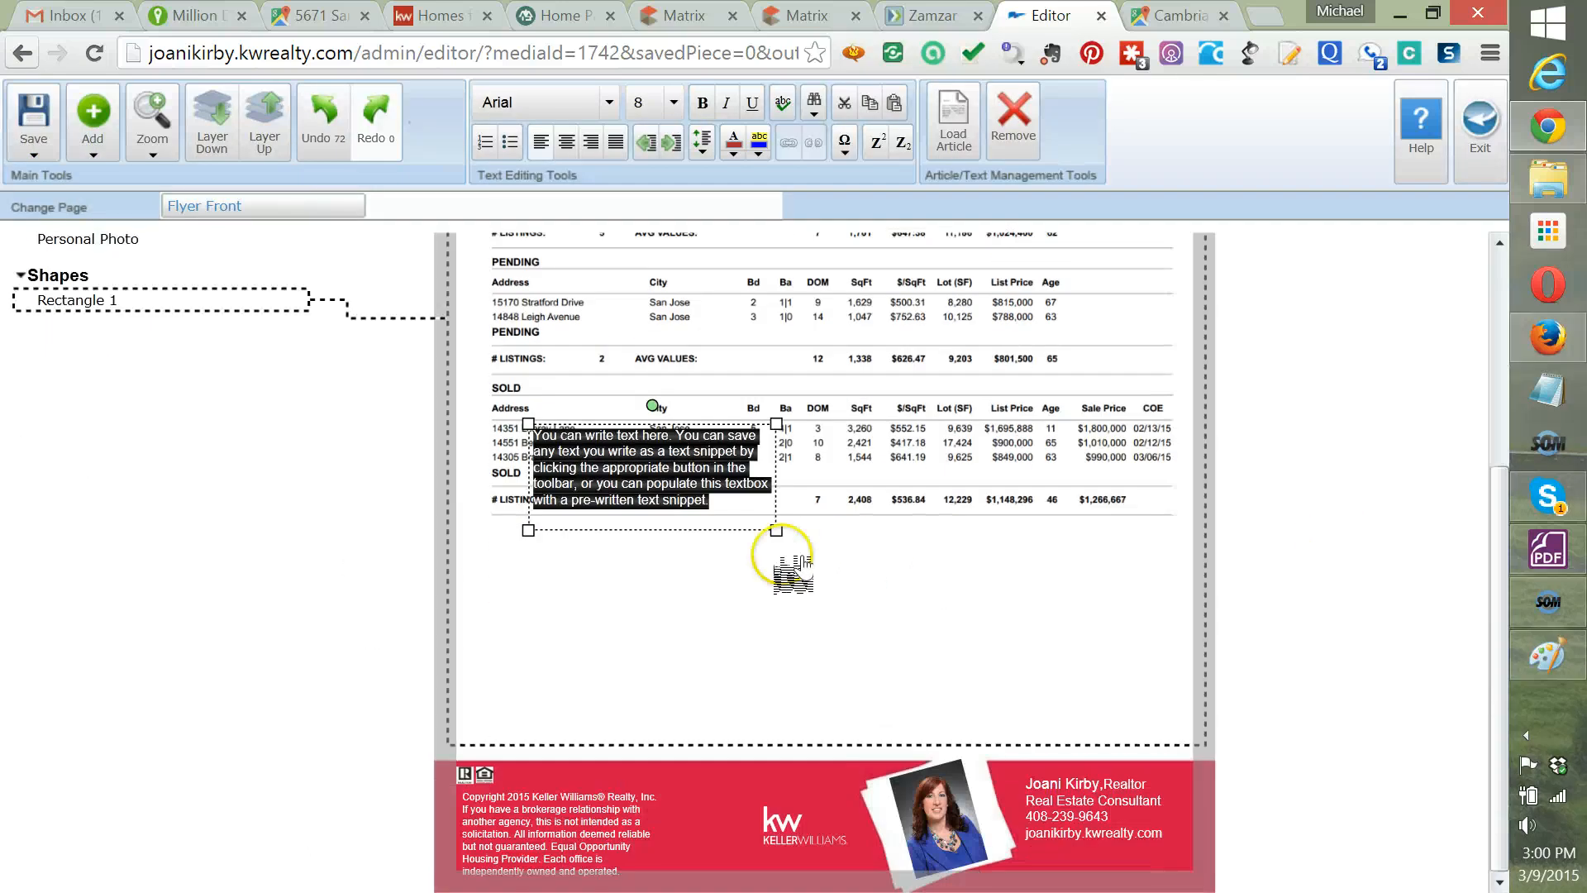
{"action": "left_click_drag", "start_coordinate": [738, 529], "coordinate": [829, 733]}
Replace the text box placeholder with "Find out what your home is worth in this ever changing real estate market. I am a".
{"action": "left_click", "coordinate": [622, 687]}
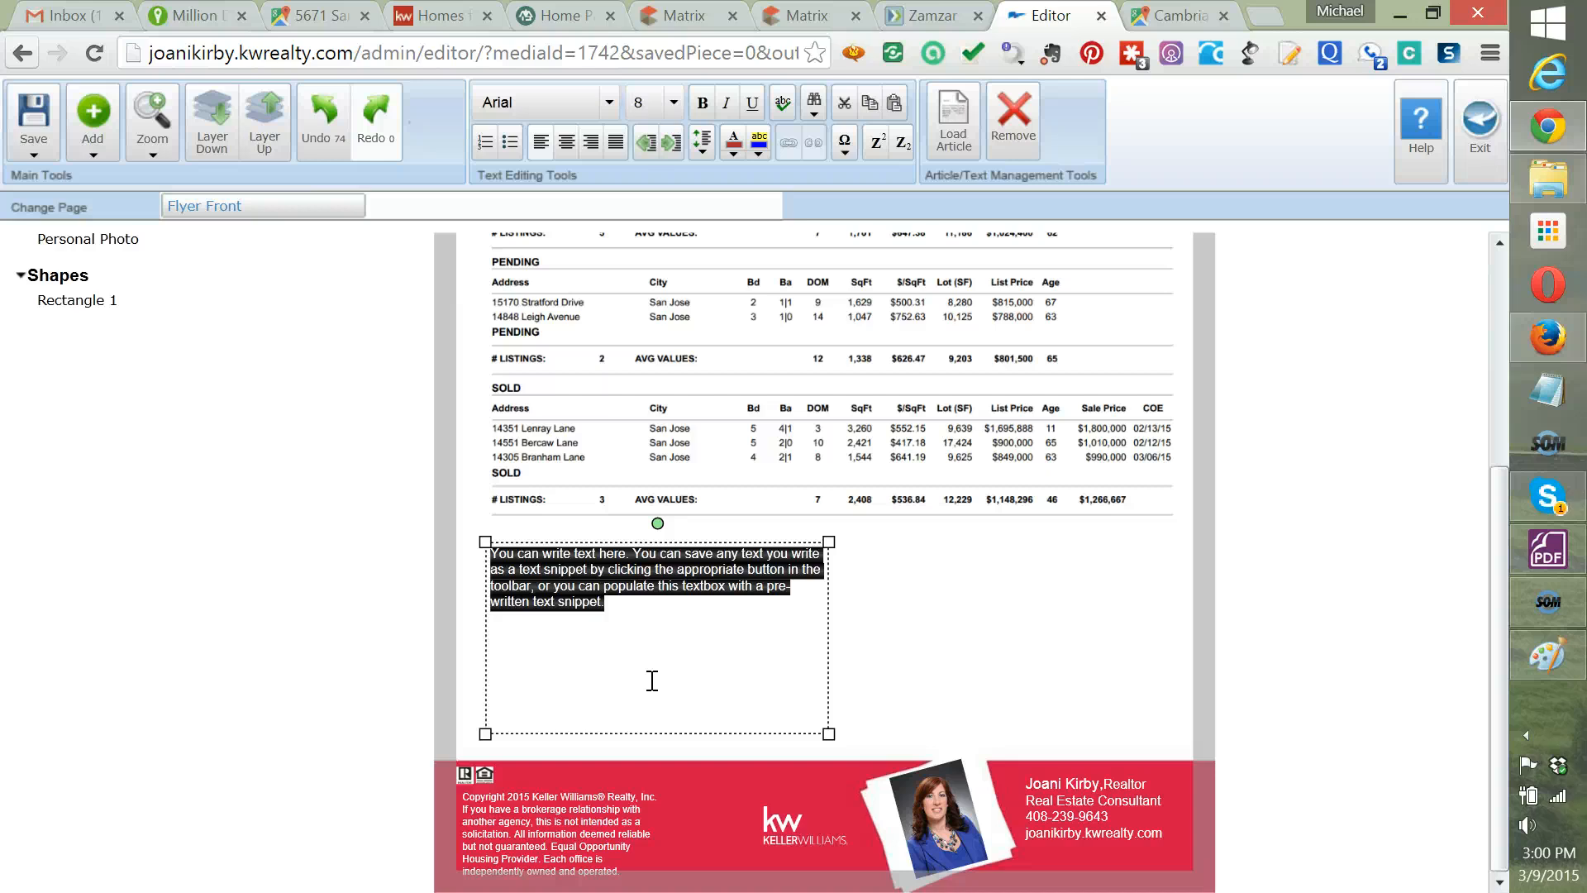
{"action": "type", "text": "Find out what y"}
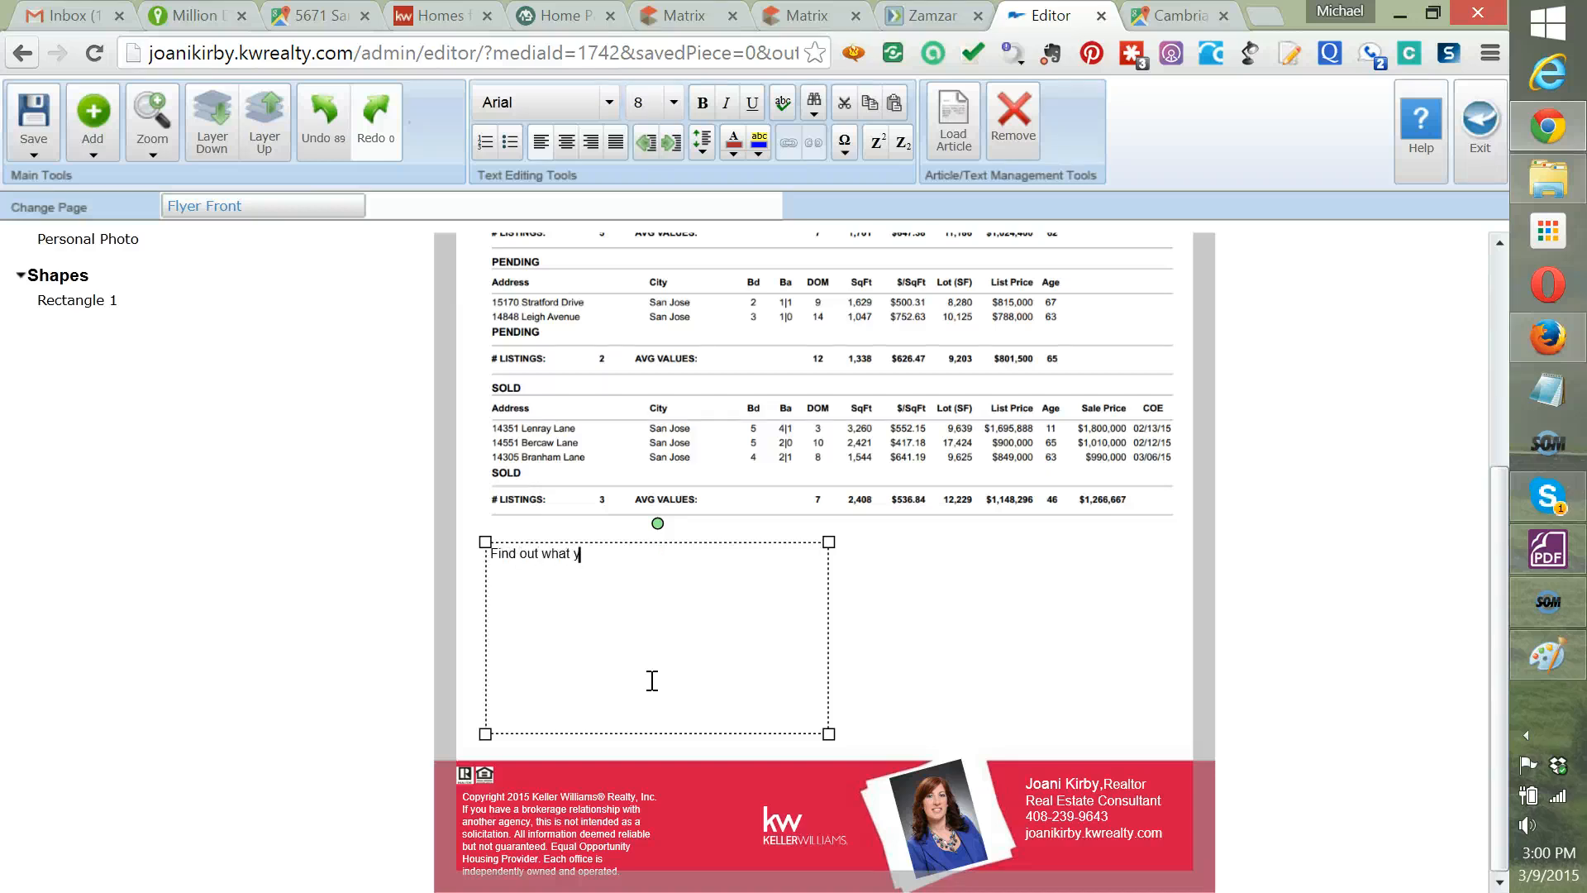
{"action": "type", "text": "our home is worth in this"}
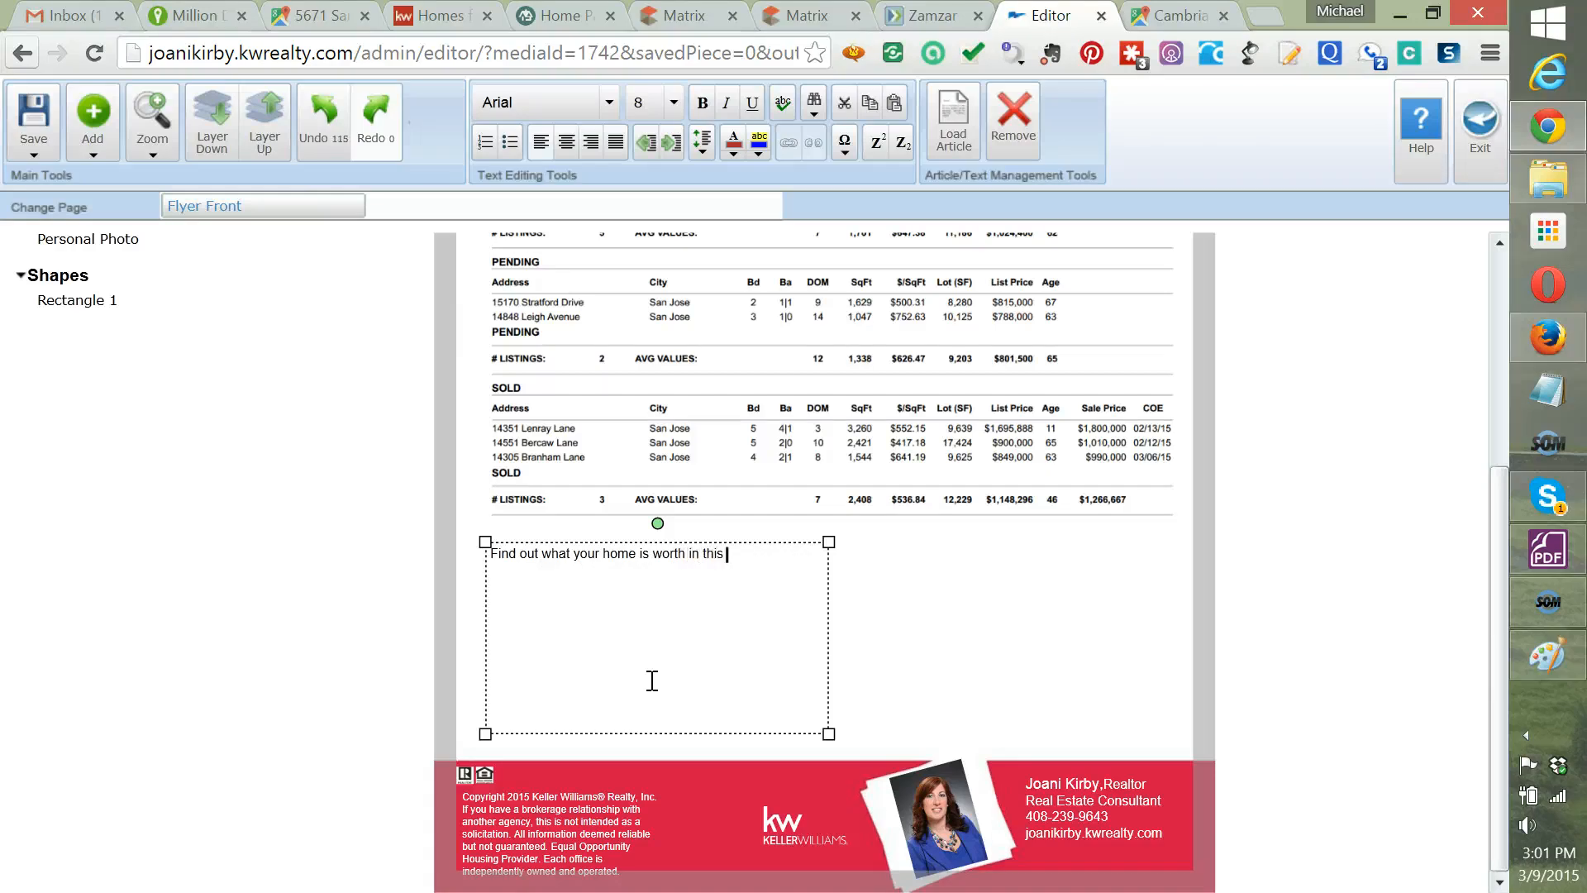
{"action": "type", "text": " ever changing real estate market. I am a"}
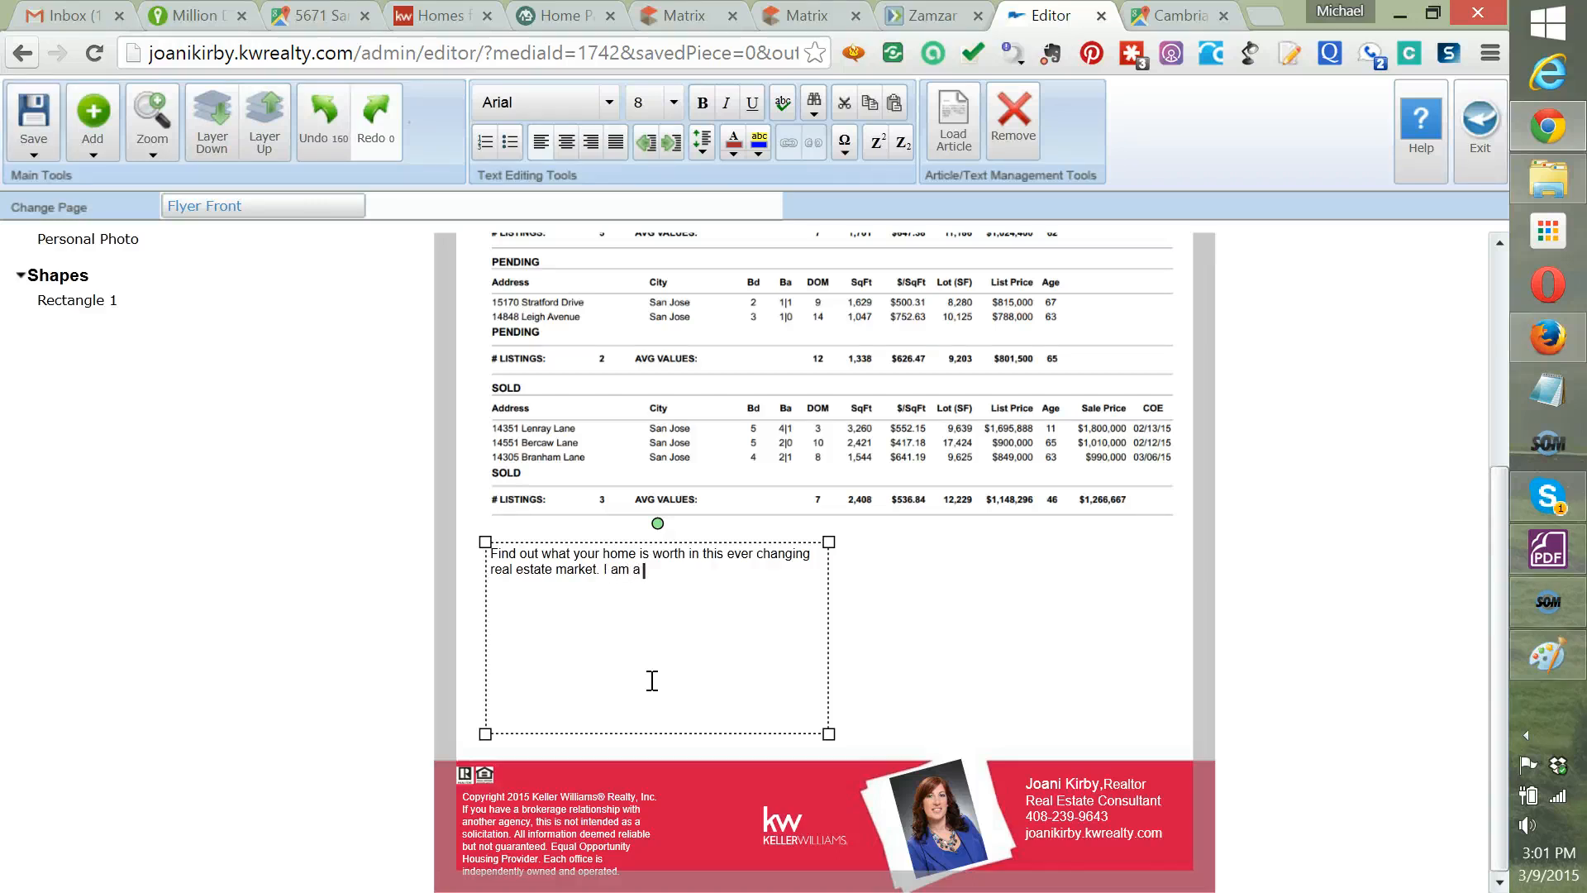
Continue the text with "Cambrian Park Real Estate specialist. Call me today for a FRE property valuation." and add the agent's phone number below it.
{"action": "type", "text": "Cambrian Park Real estate s"}
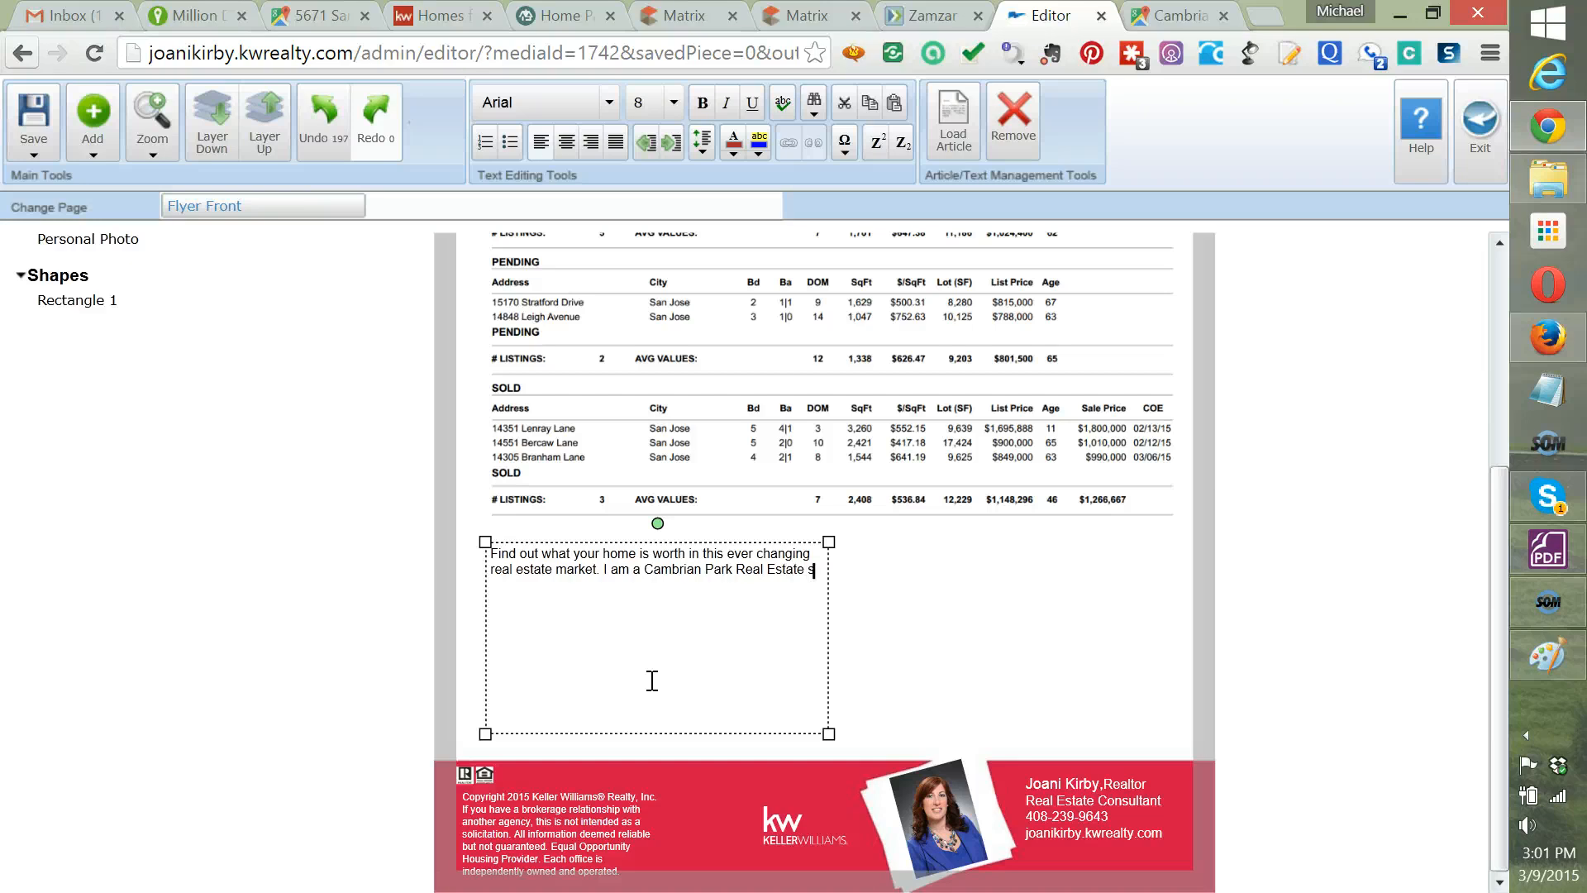
{"action": "type", "text": "pecialist. Call me today for a FRE property"}
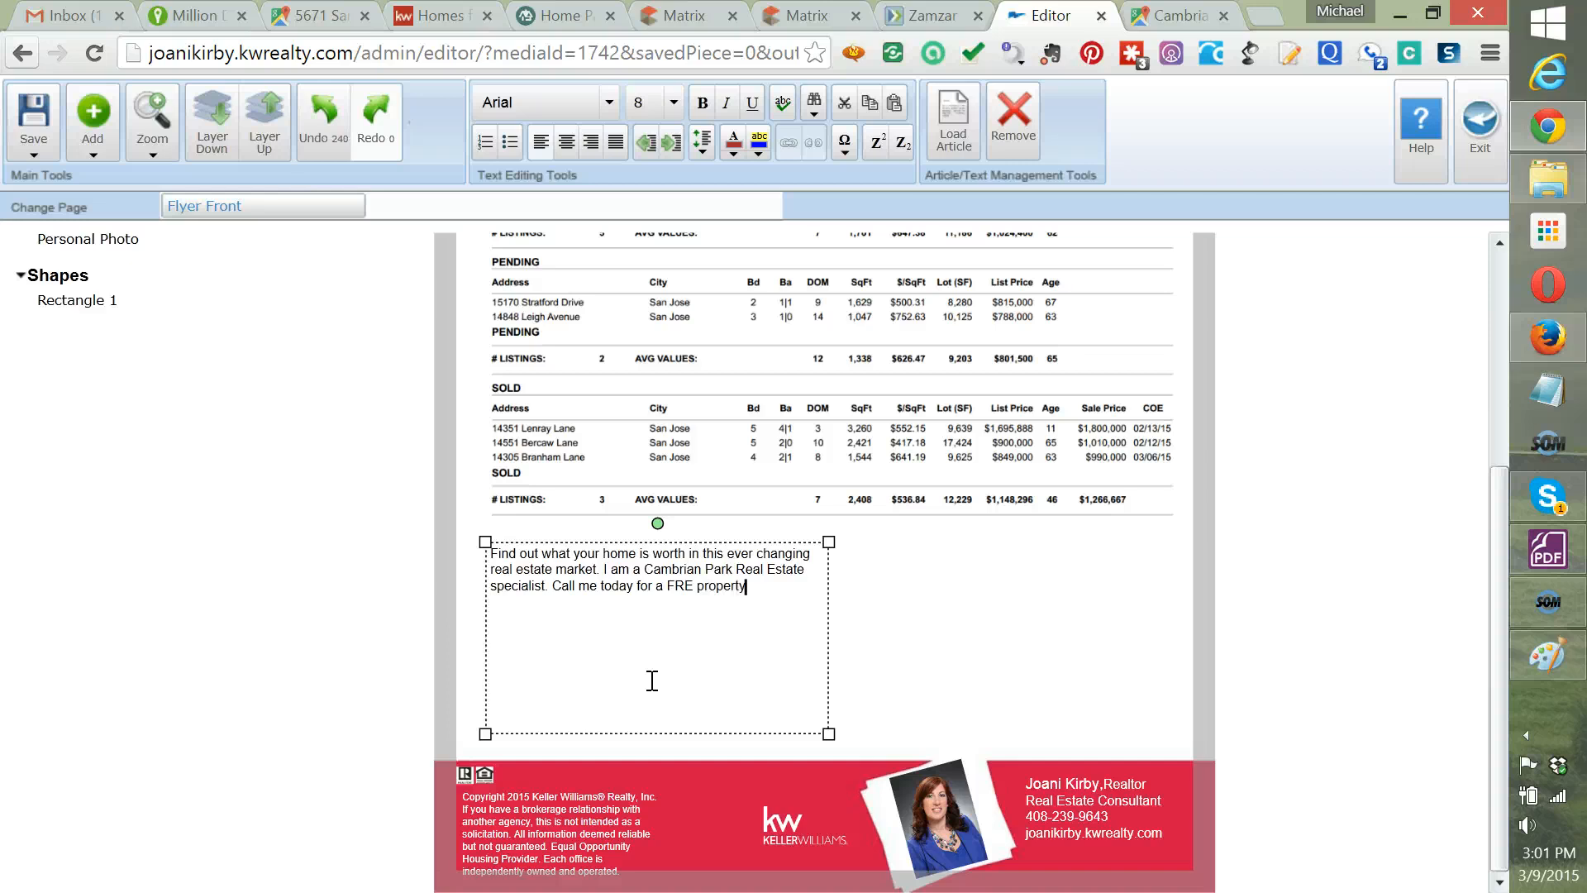
{"action": "type", "text": "valuation."}
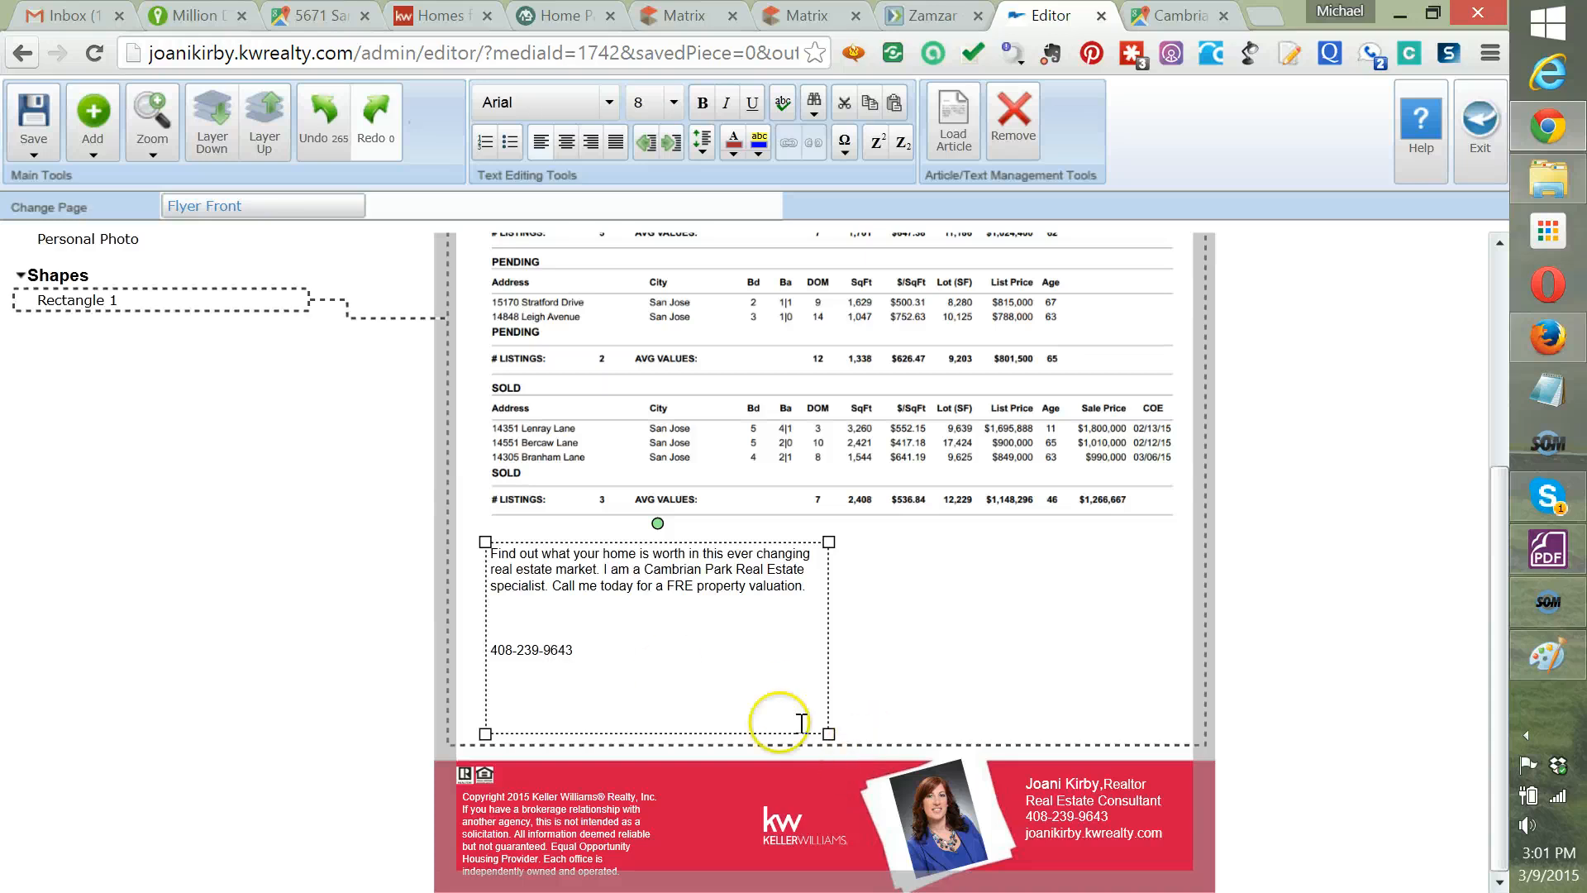
Move the text box above the footer's right half and add the agent's full name on a line above the phone number.
{"action": "left_click", "coordinate": [661, 704]}
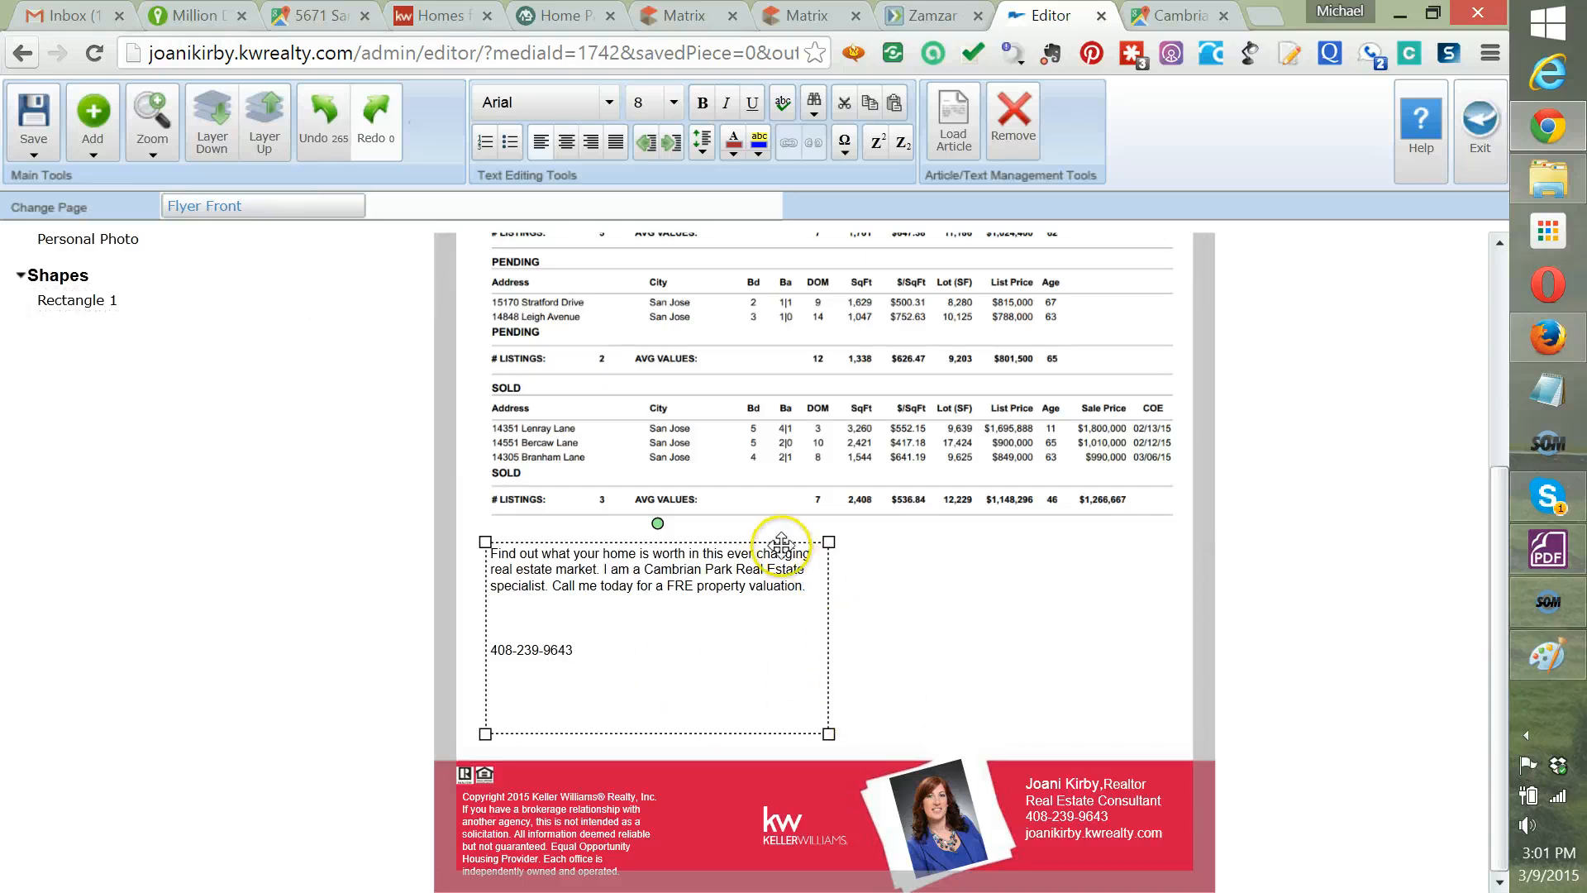
{"action": "left_click_drag", "start_coordinate": [782, 544], "coordinate": [1116, 534]}
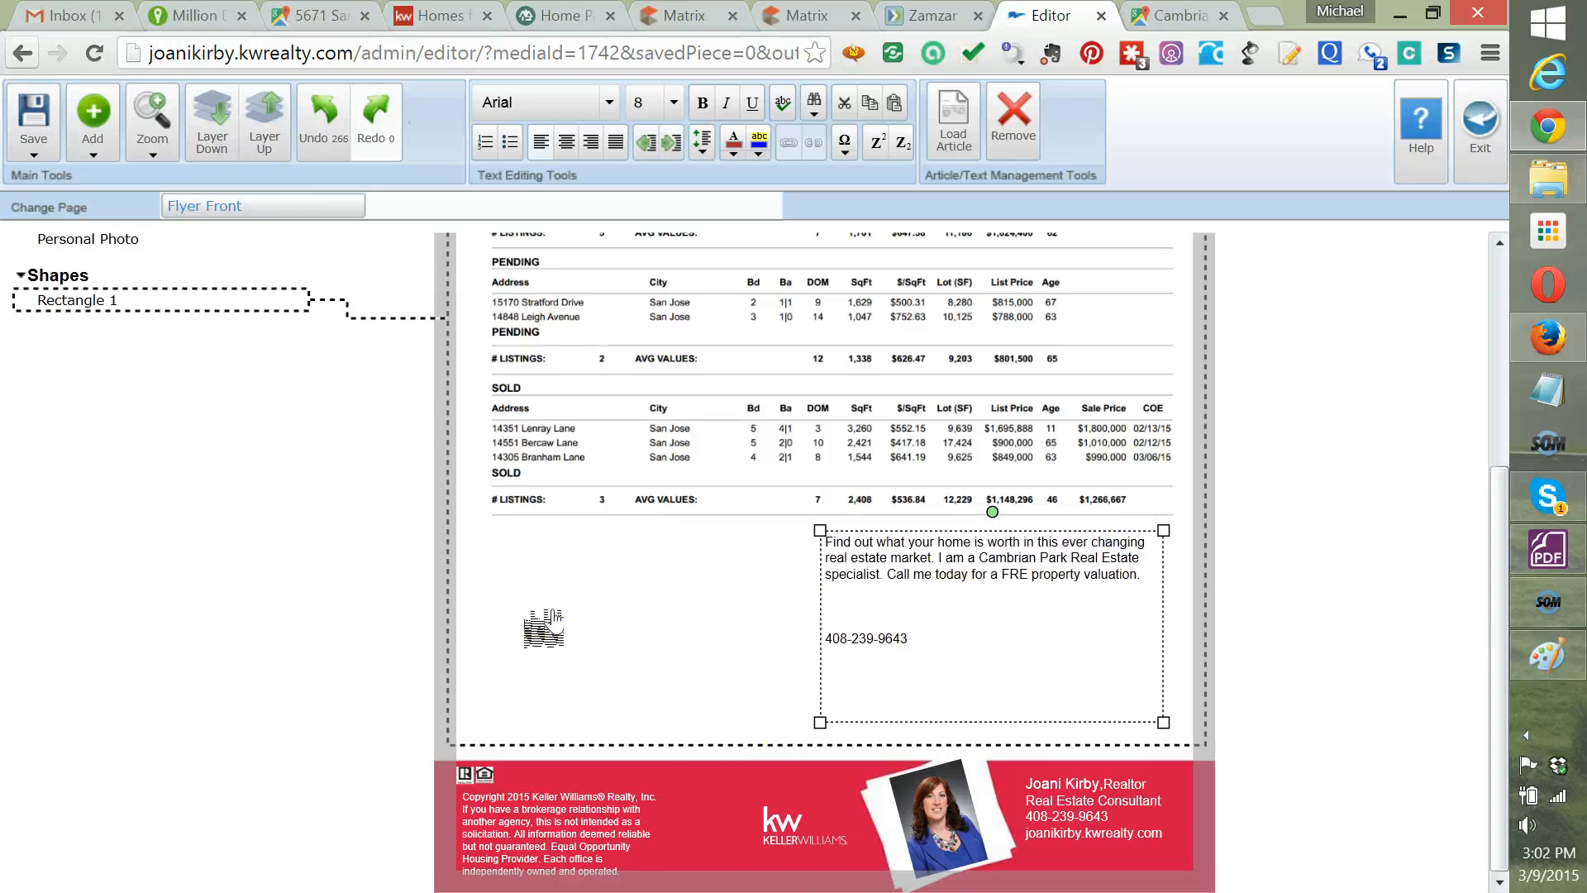
{"action": "left_click", "coordinate": [906, 637]}
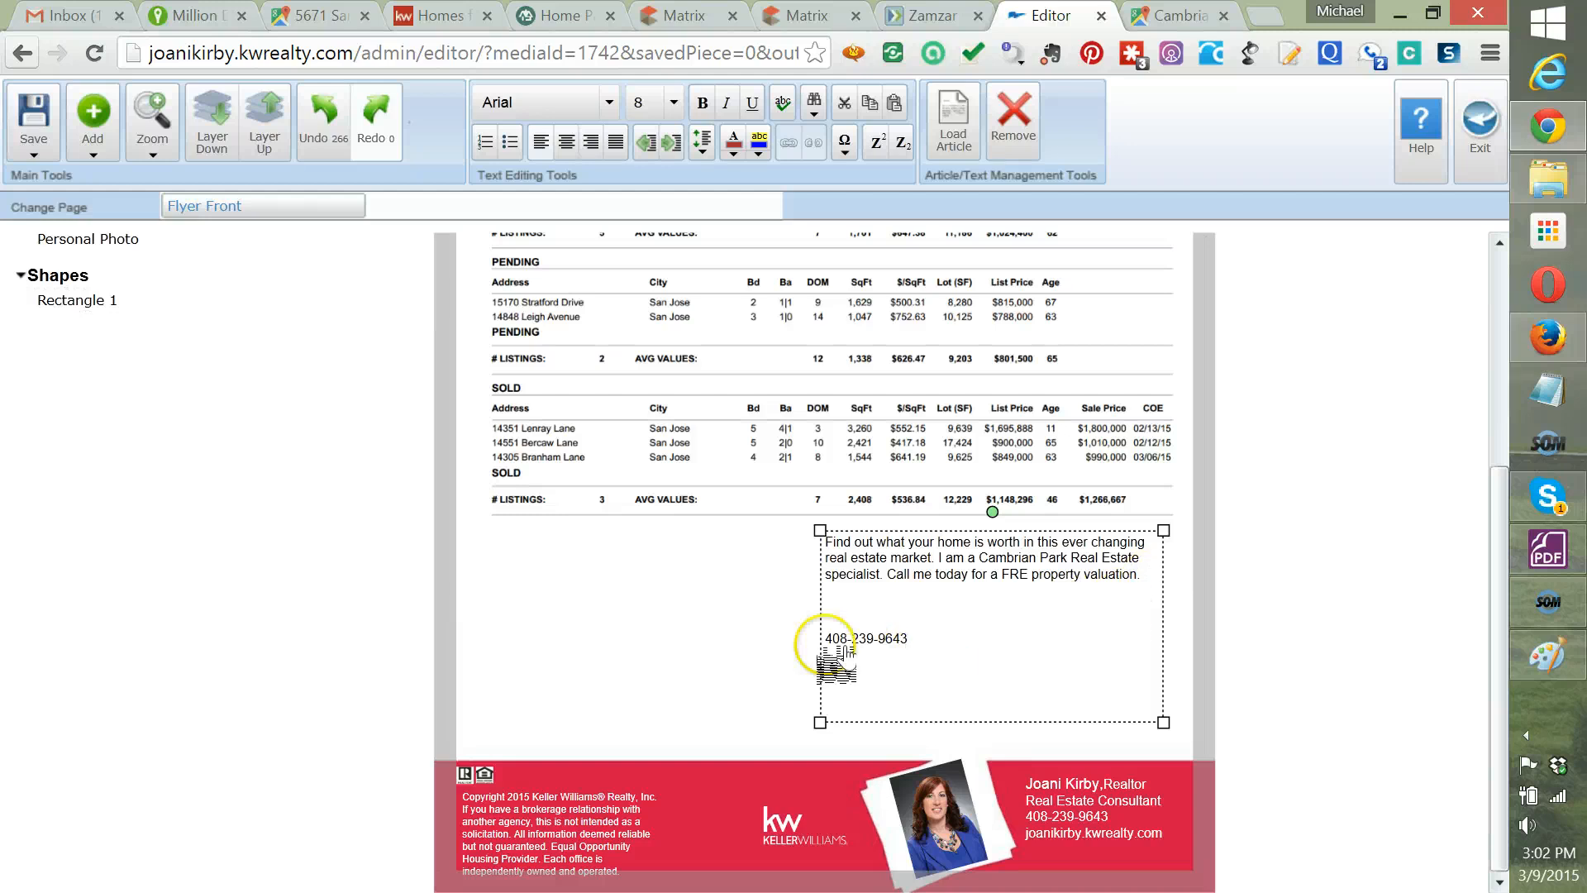
{"action": "left_click", "coordinate": [908, 605]}
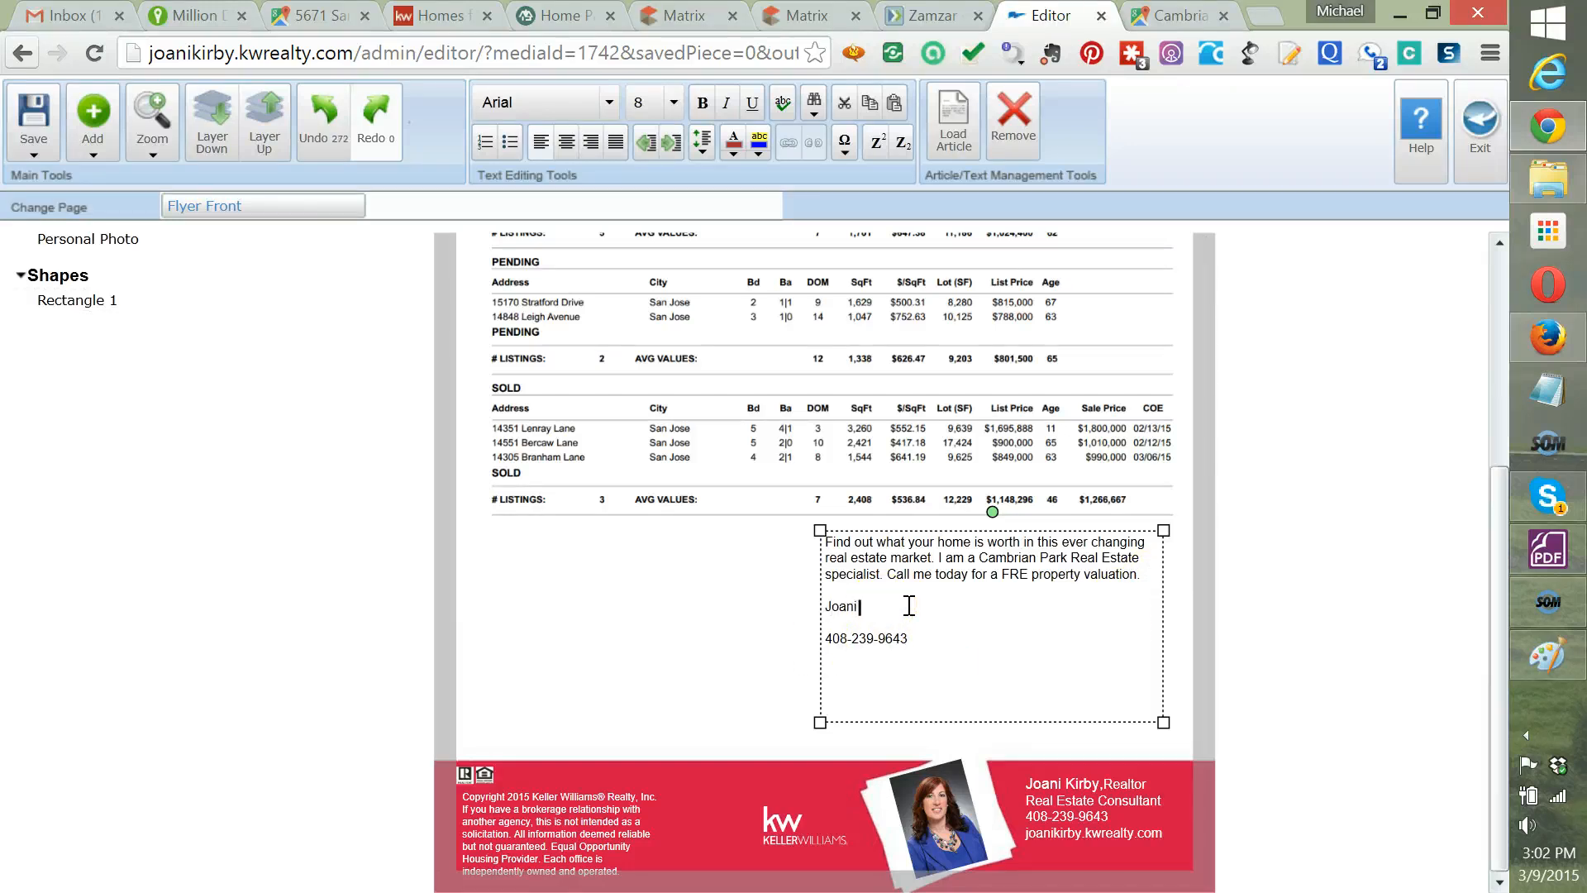
{"action": "type", "text": "Joani Kirby"}
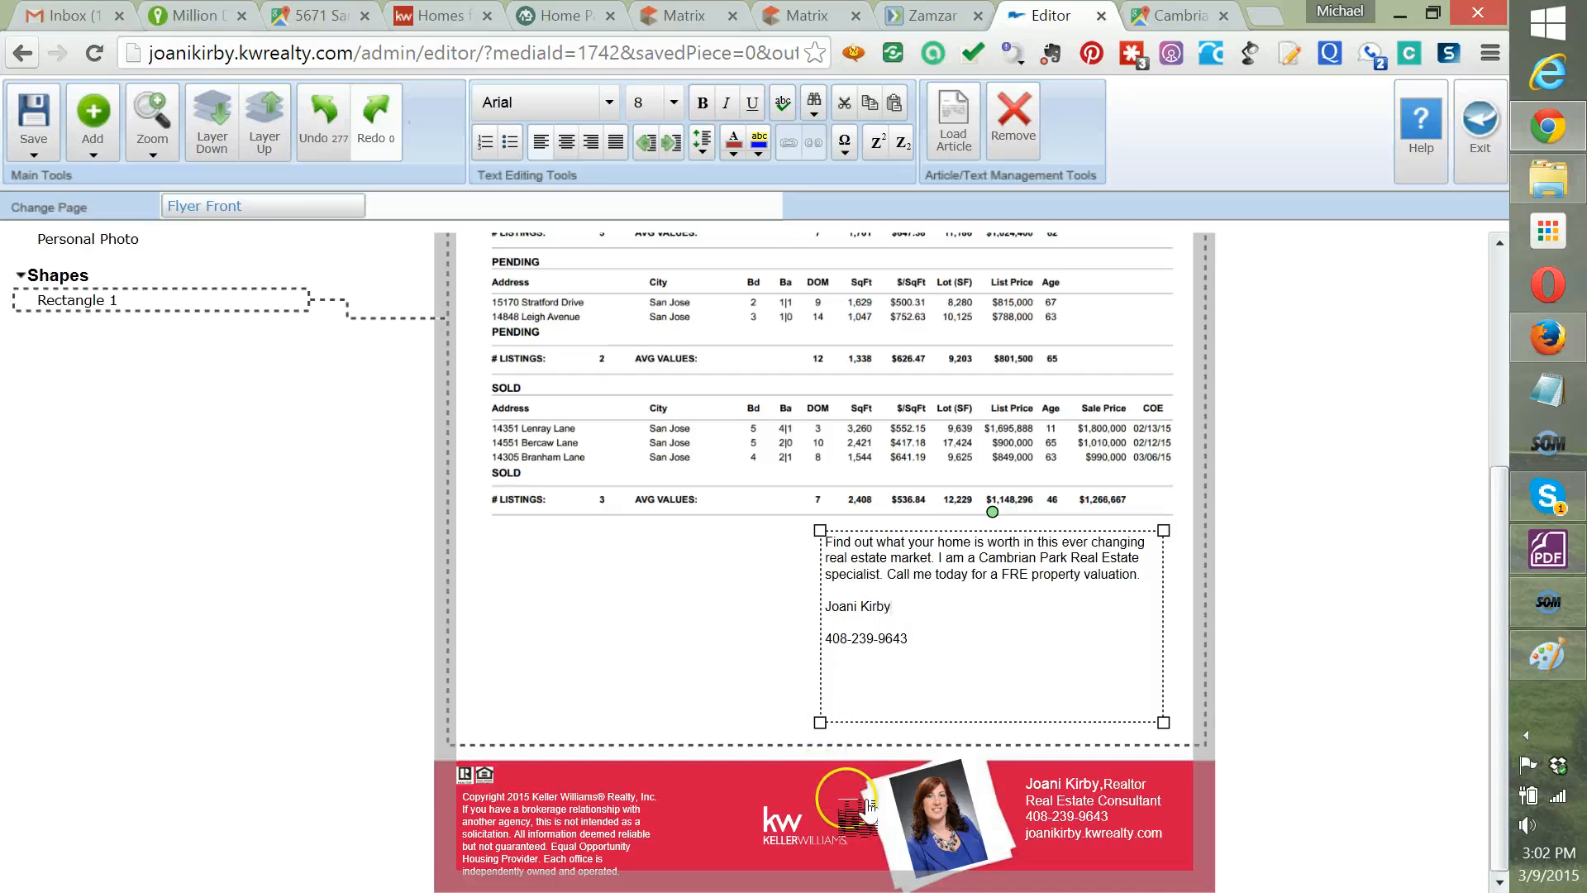
Add the agent's CalBRE number on a line below the phone number and center all the text in the box.
{"action": "left_click", "coordinate": [618, 835]}
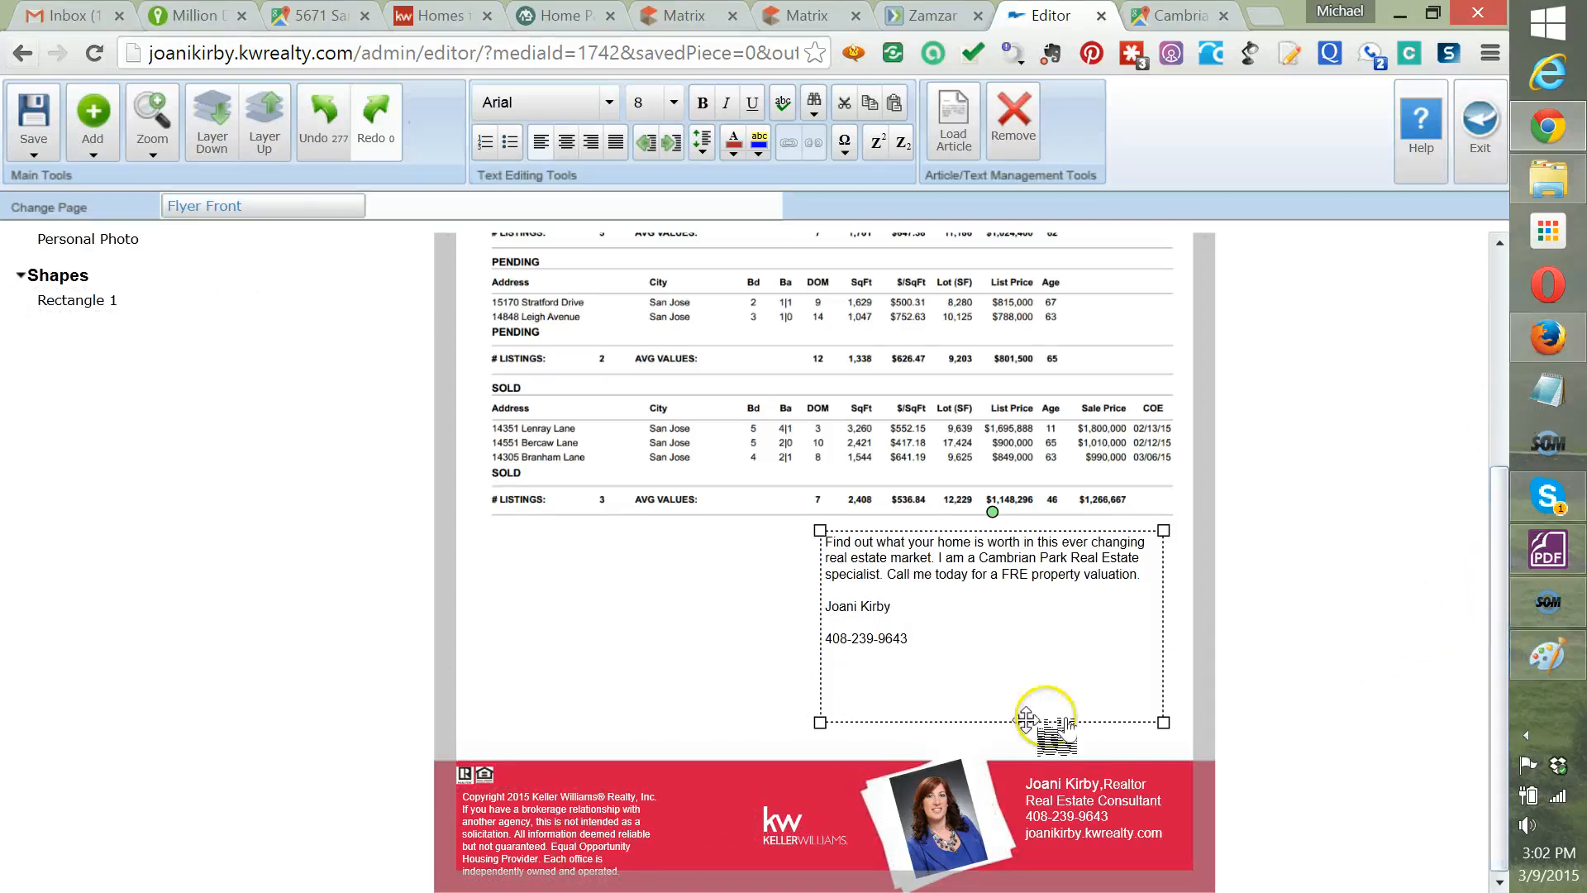
{"action": "left_click", "coordinate": [909, 711]}
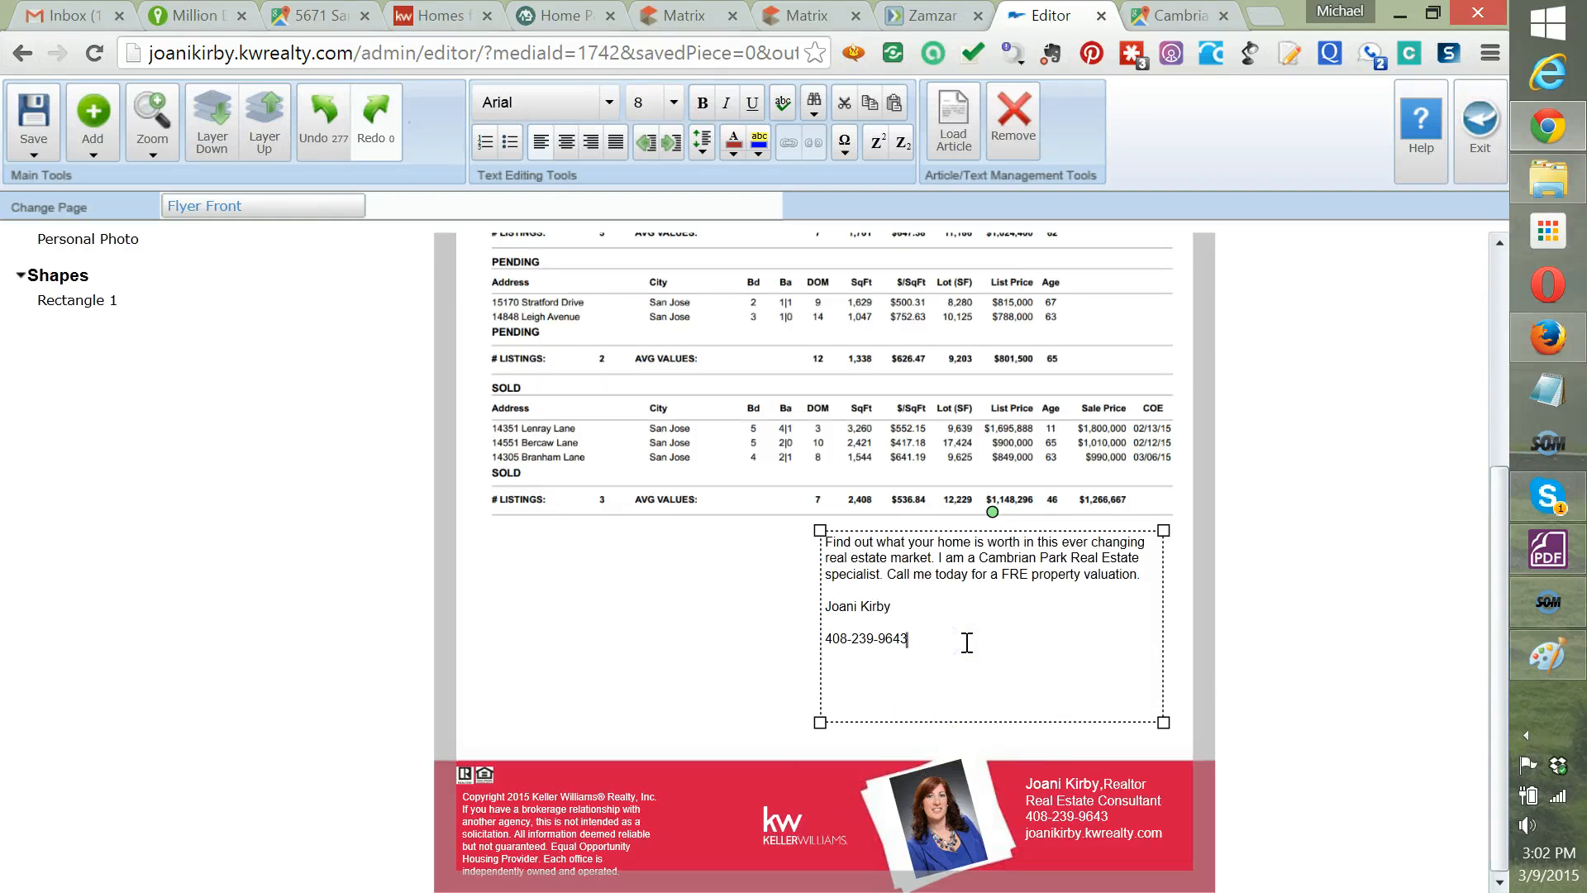
{"action": "key", "text": "Return"}
{"action": "key", "text": "Return"}
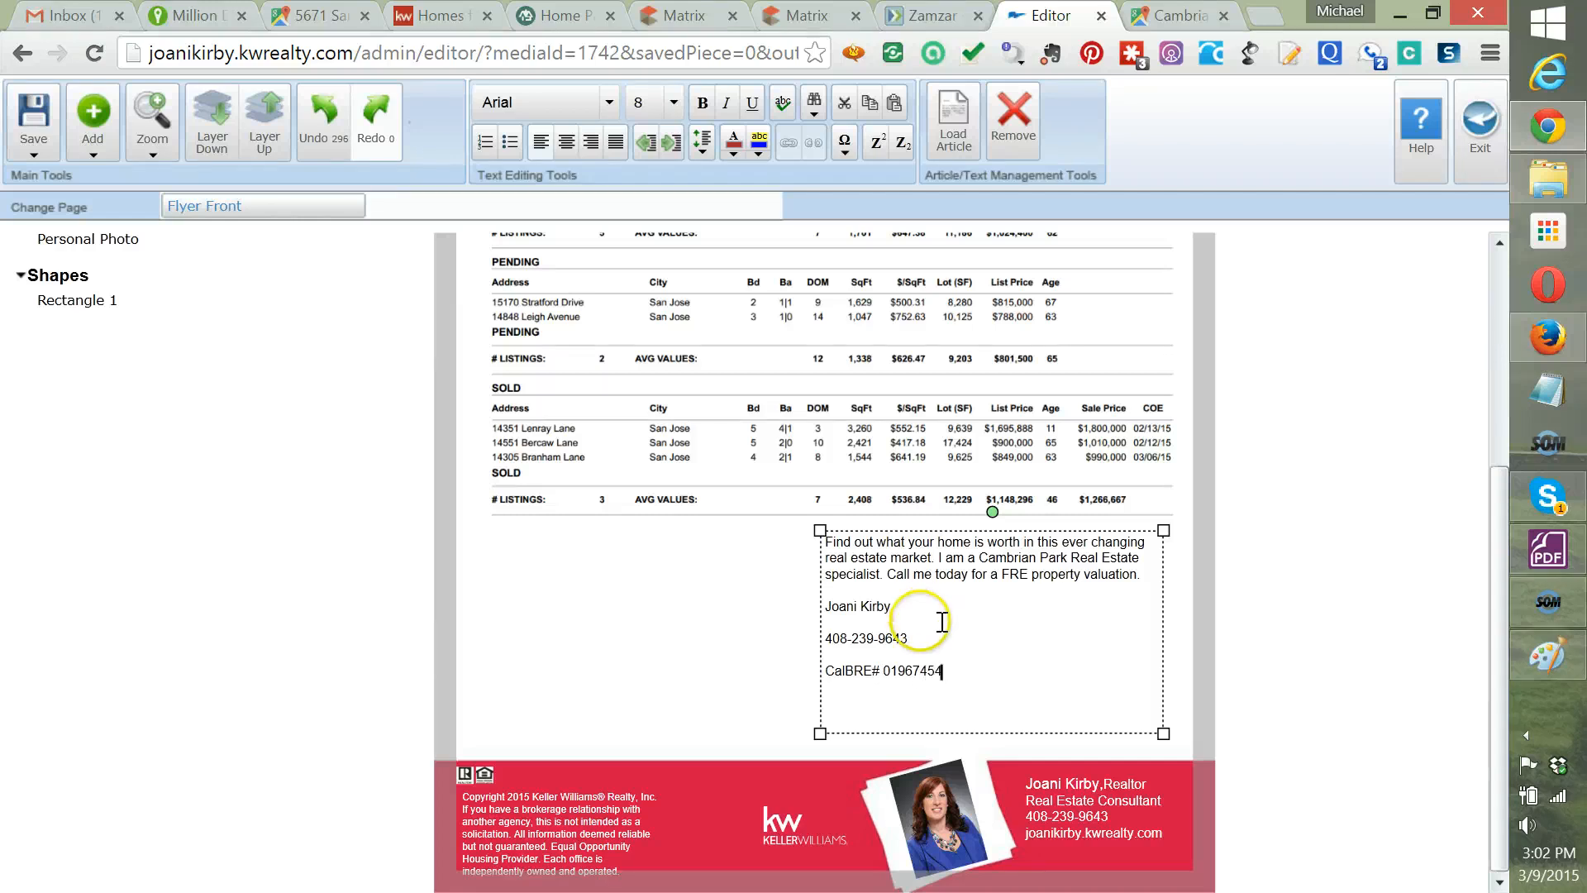
{"action": "left_click_drag", "start_coordinate": [944, 671], "coordinate": [817, 539]}
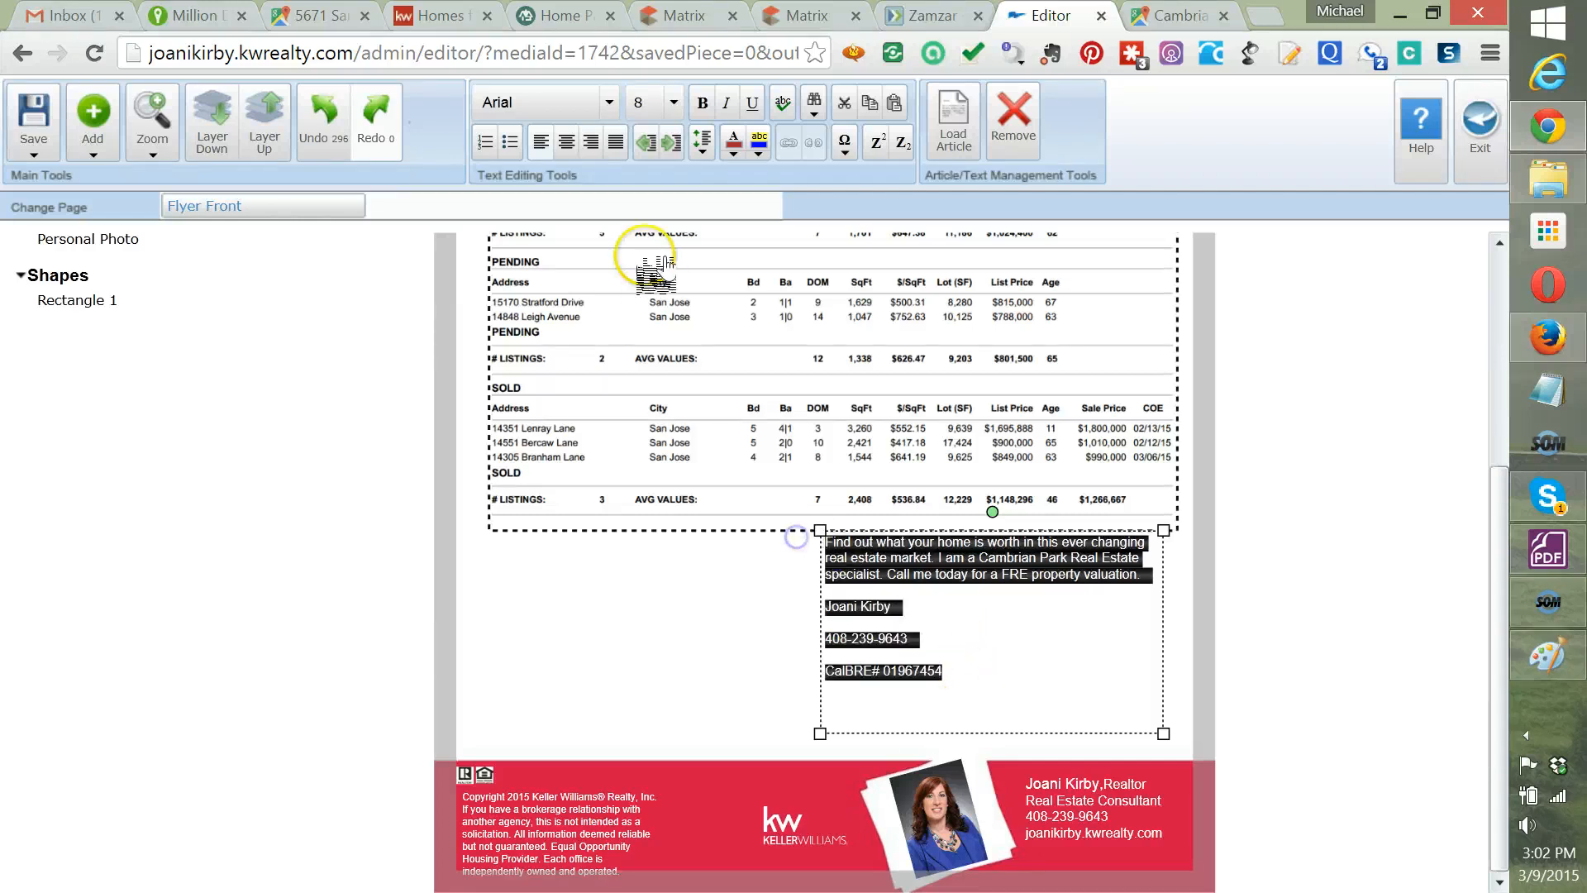
{"action": "left_click", "coordinate": [566, 142]}
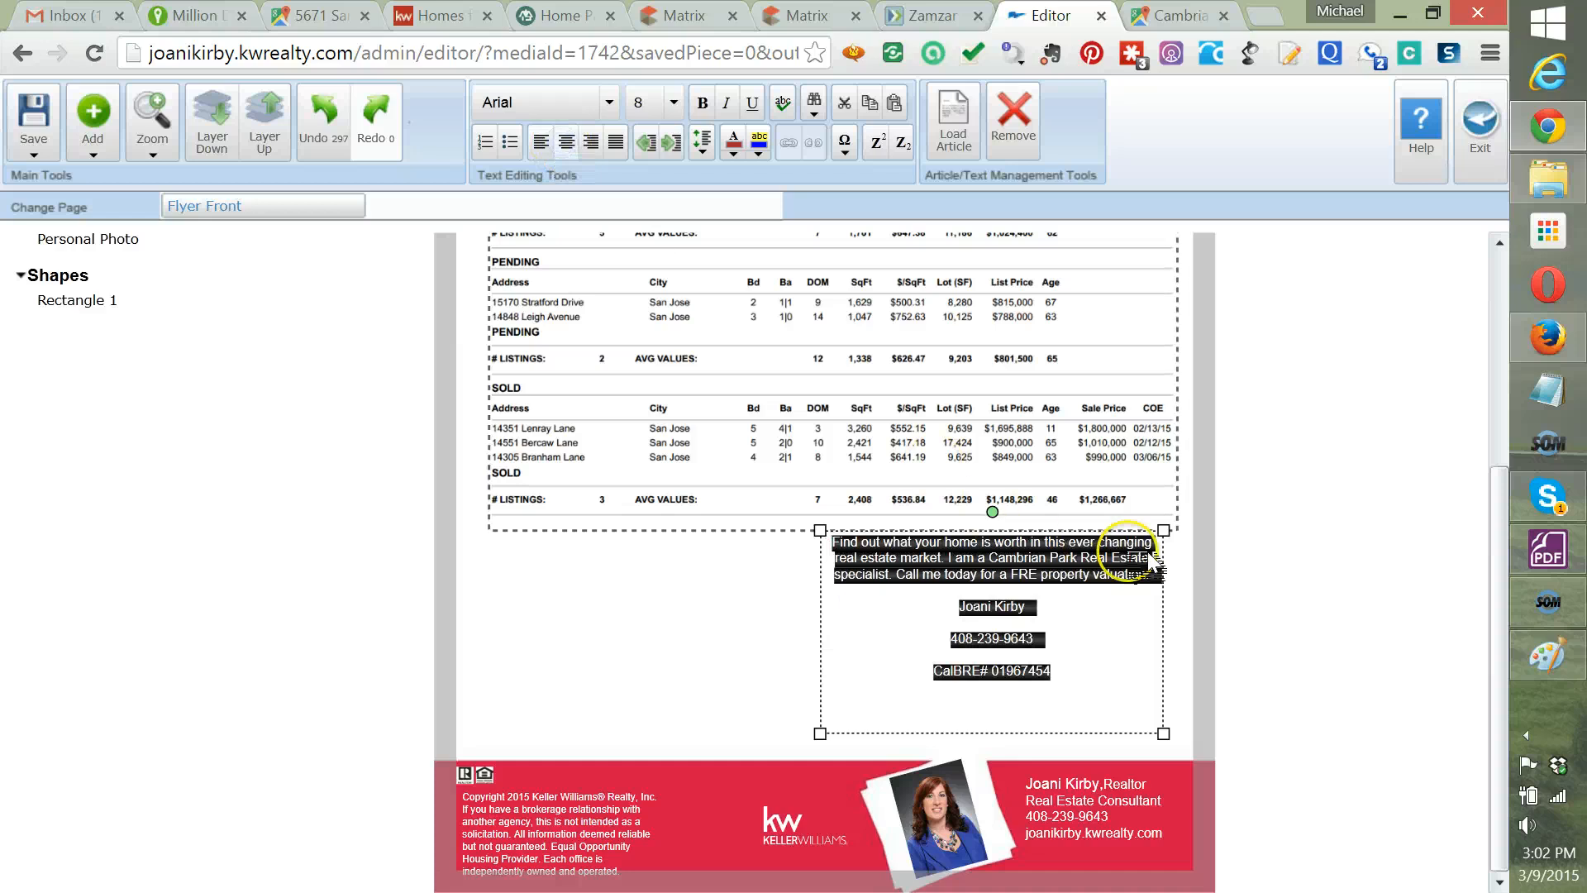
Format the agent's name in the text box as Arial Black, size 14.
{"action": "left_click", "coordinate": [1057, 604]}
{"action": "left_click_drag", "start_coordinate": [1058, 603], "coordinate": [946, 606]}
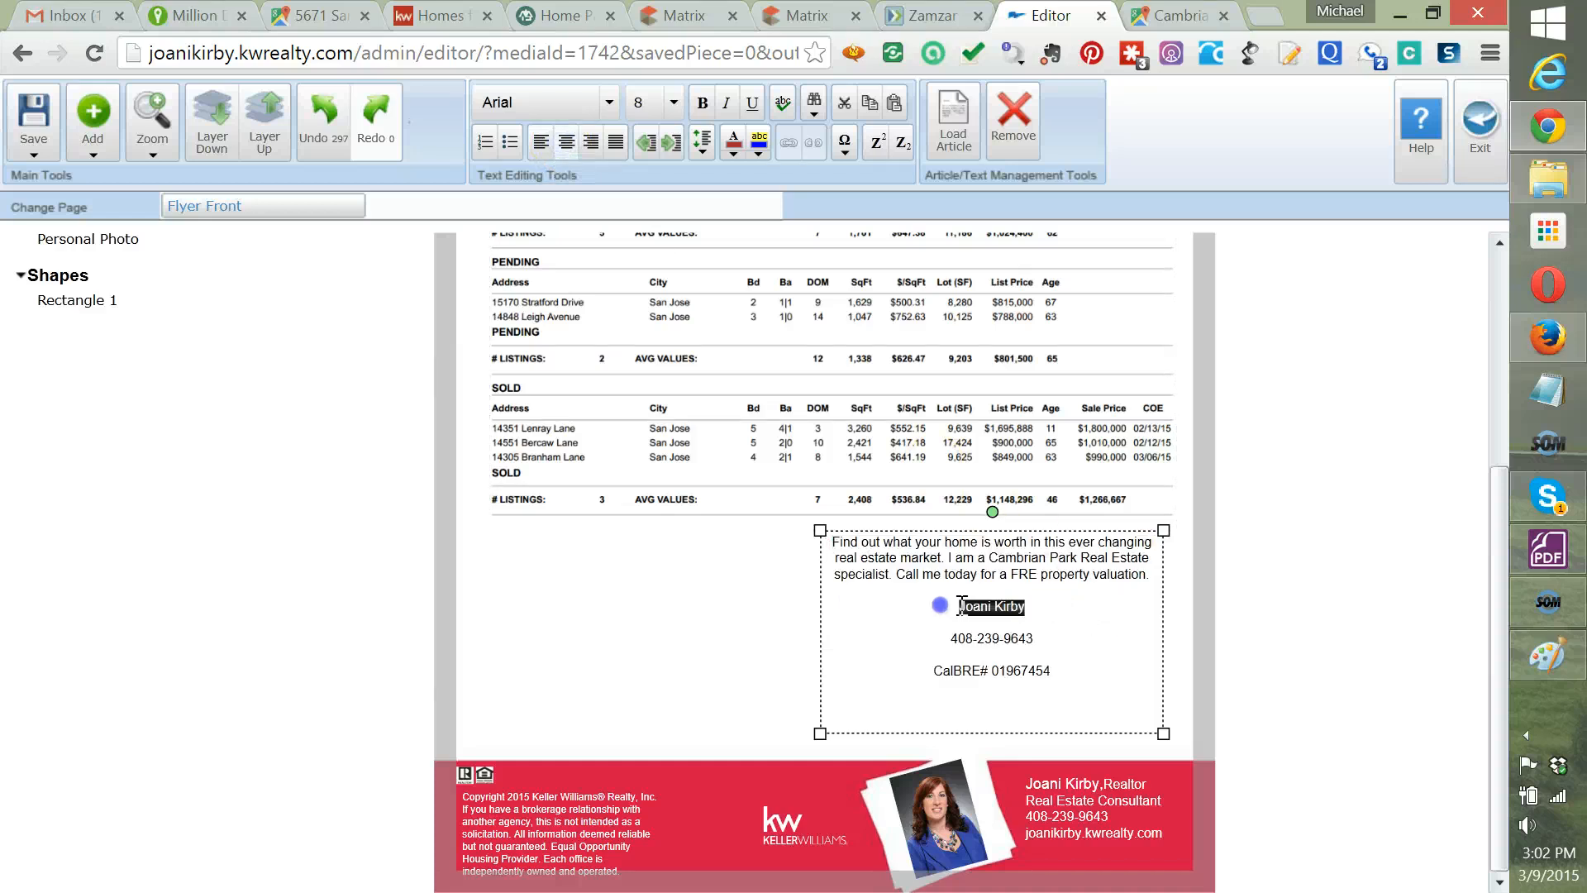
{"action": "left_click", "coordinate": [612, 102]}
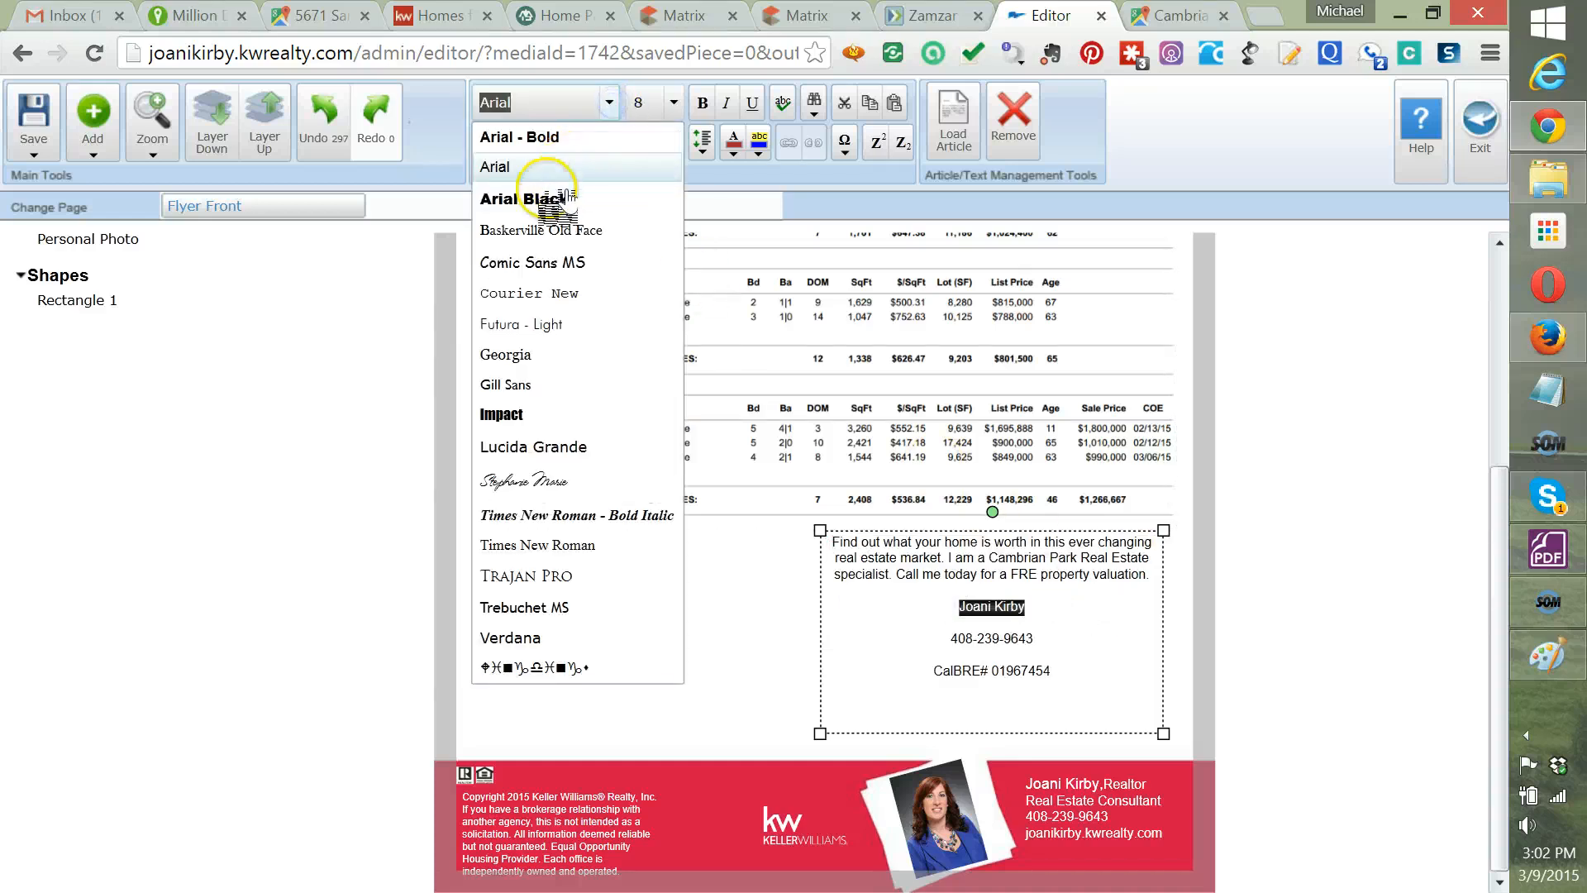
{"action": "left_click", "coordinate": [549, 207]}
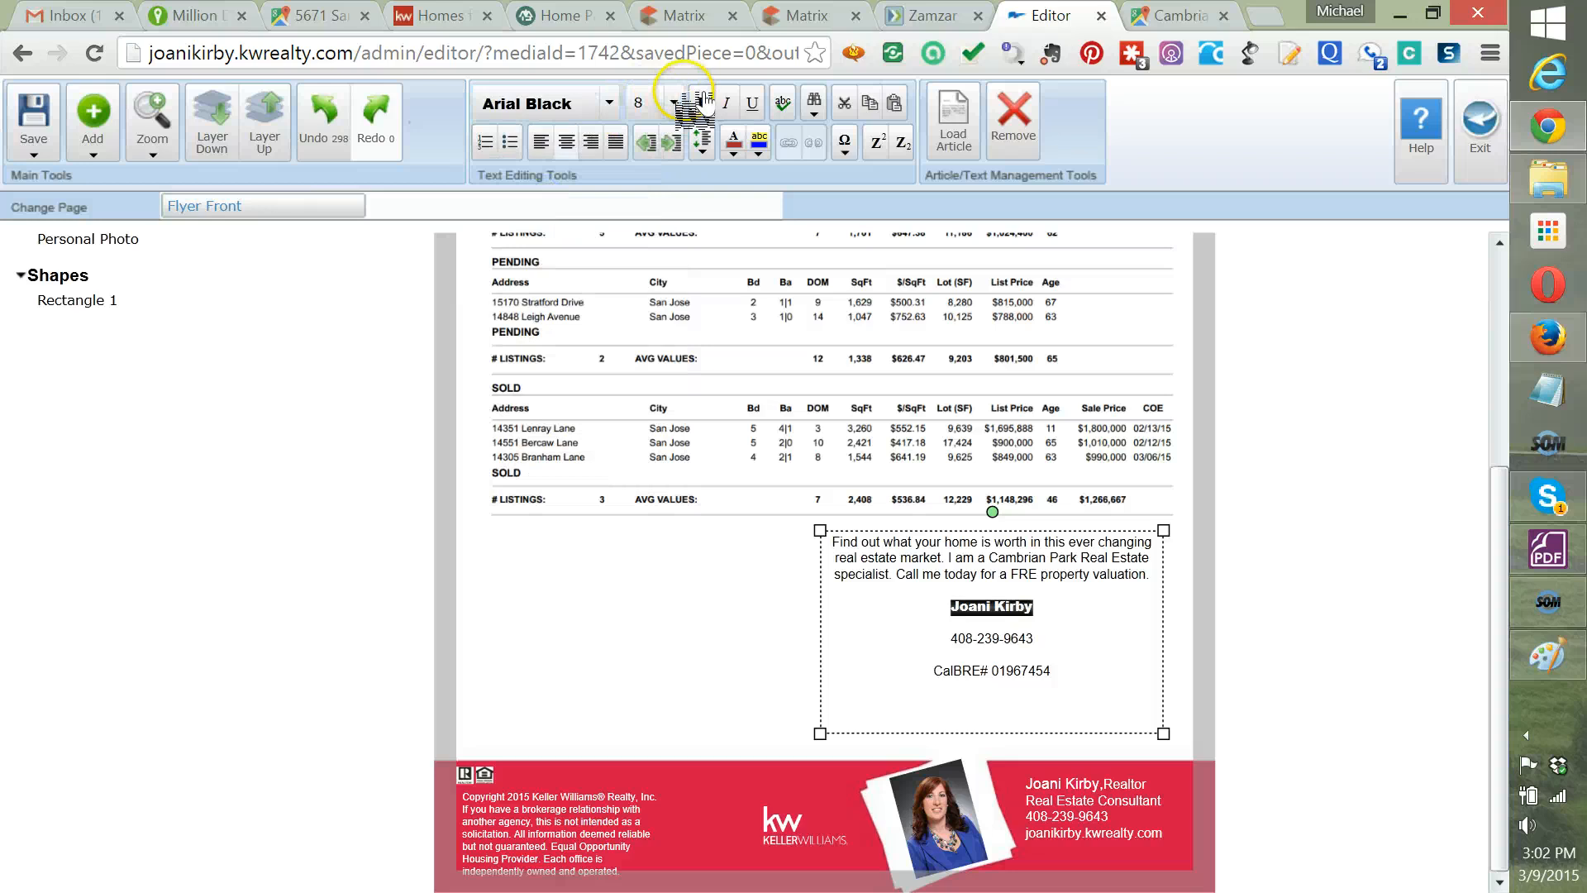
{"action": "left_click", "coordinate": [674, 103]}
{"action": "left_click", "coordinate": [666, 376]}
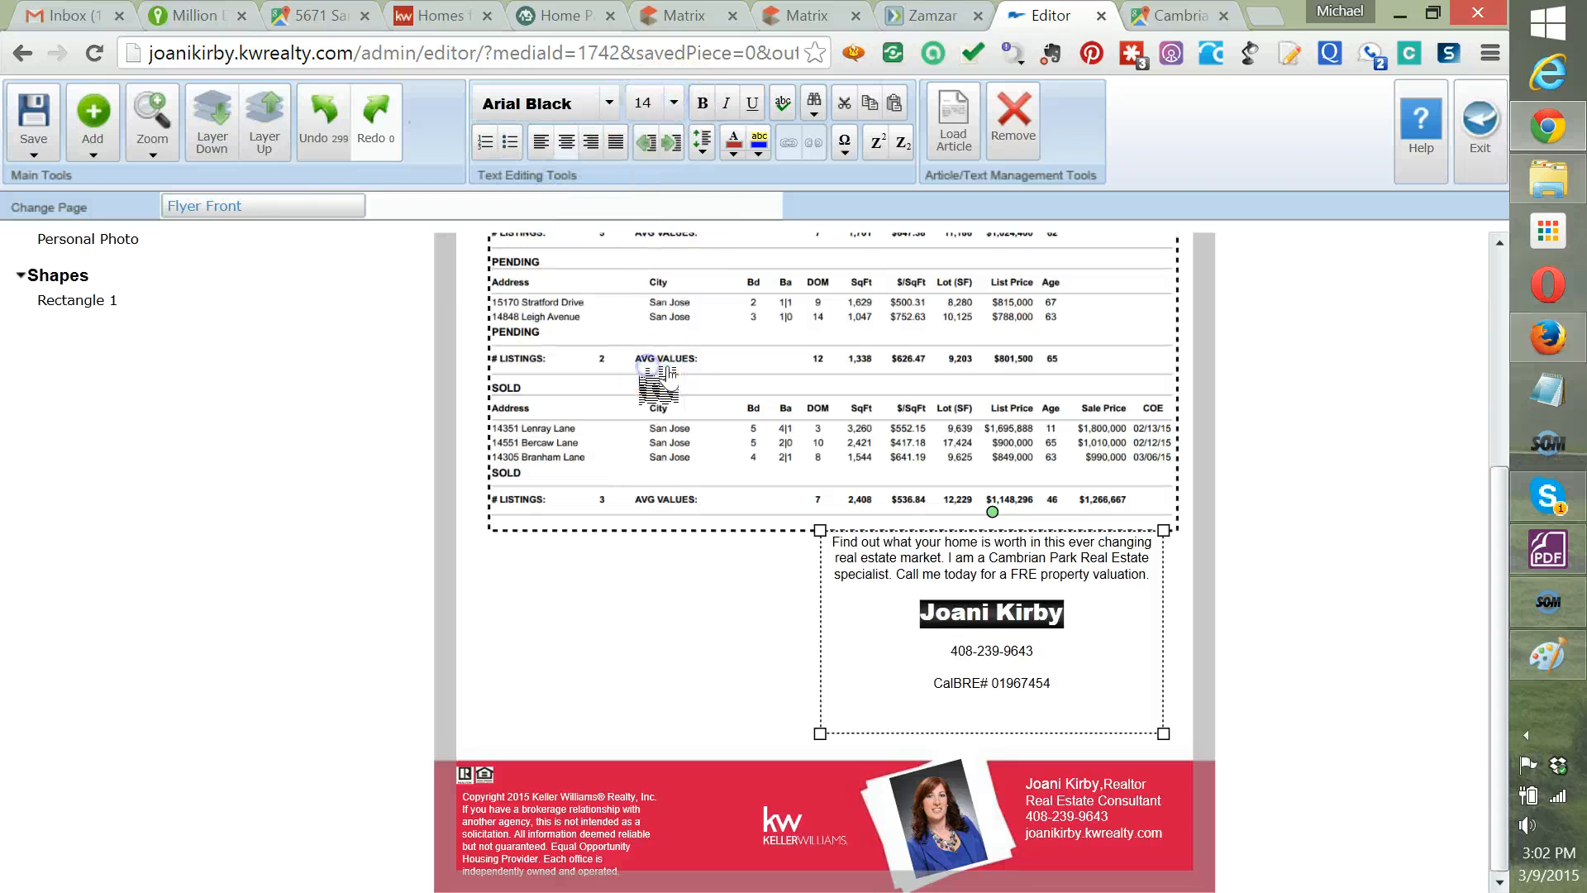
Make the phone number in the text box bold and set its size to 12.
{"action": "left_click", "coordinate": [1050, 651]}
{"action": "left_click_drag", "start_coordinate": [1072, 651], "coordinate": [949, 652]}
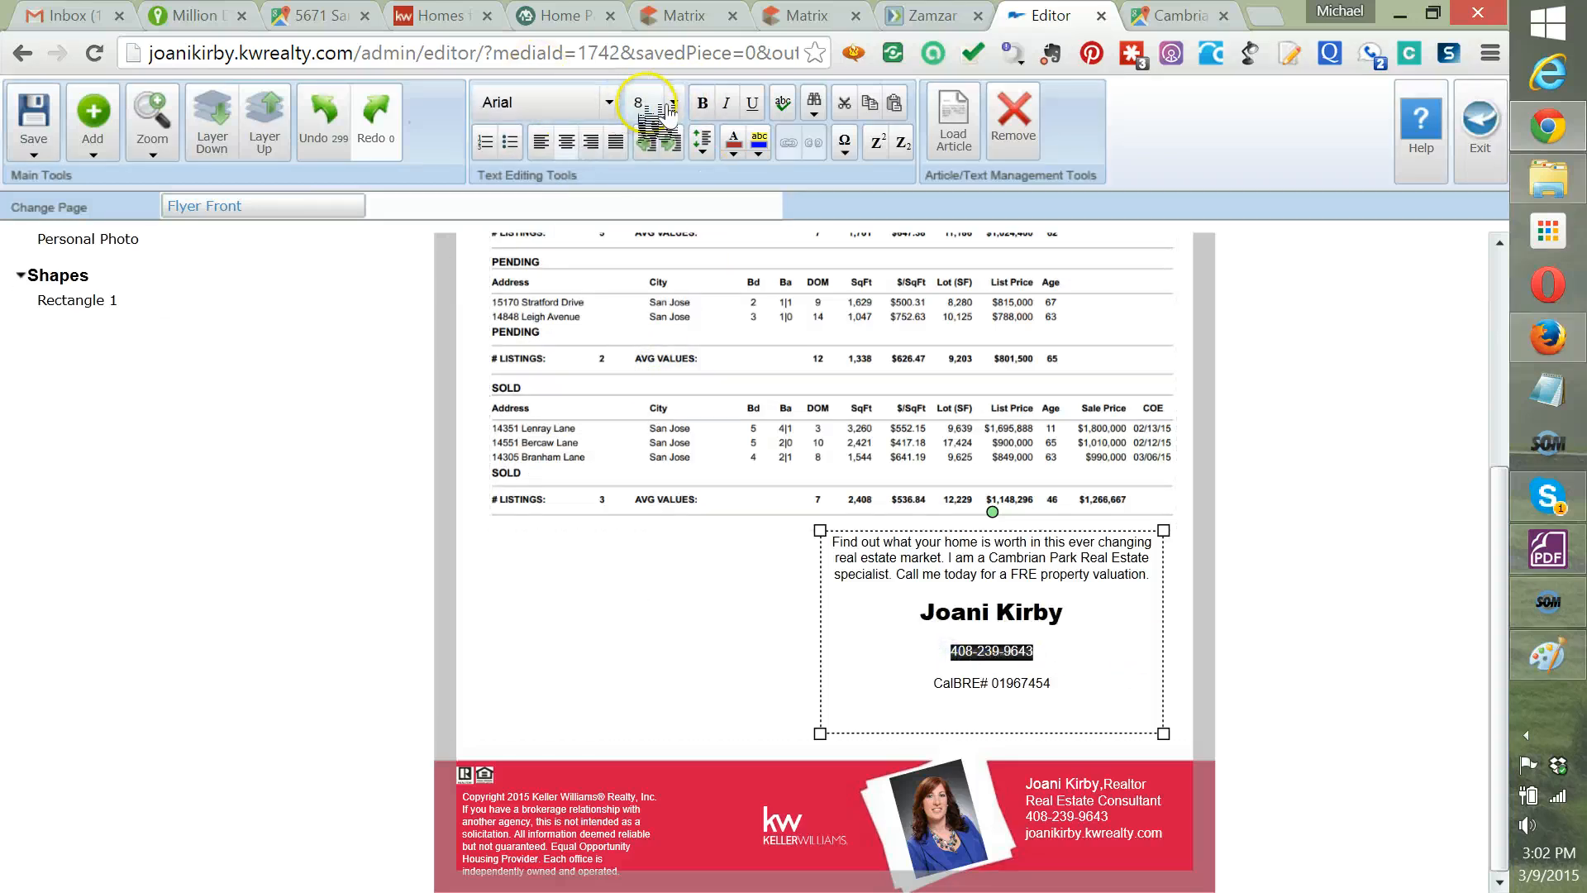
{"action": "left_click", "coordinate": [698, 106]}
{"action": "left_click", "coordinate": [674, 103]}
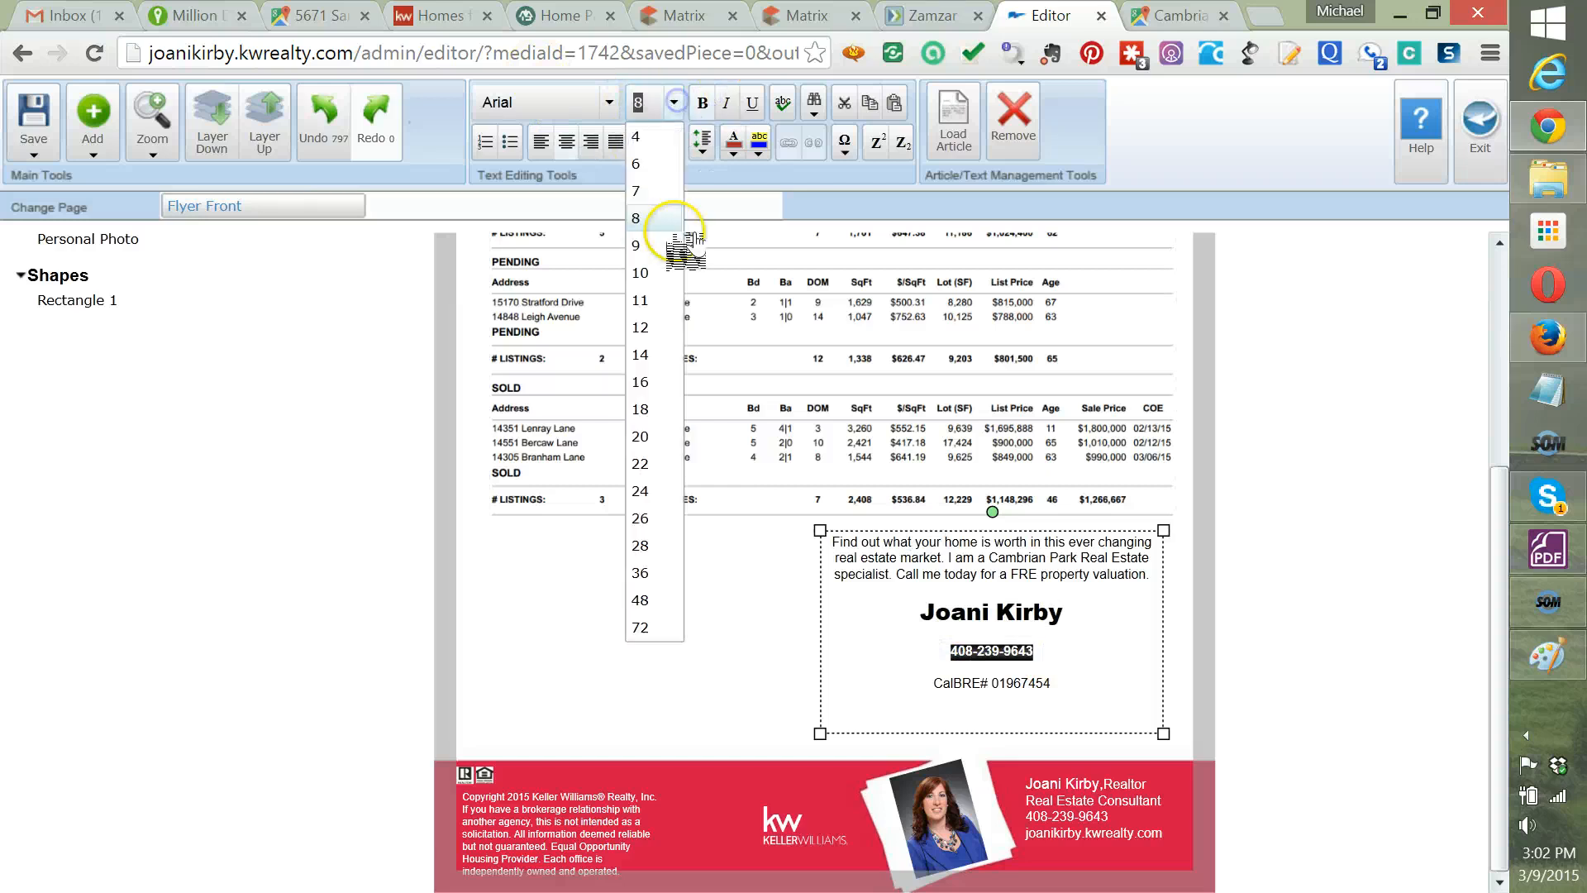
{"action": "left_click", "coordinate": [650, 314]}
{"action": "left_click", "coordinate": [1141, 674]}
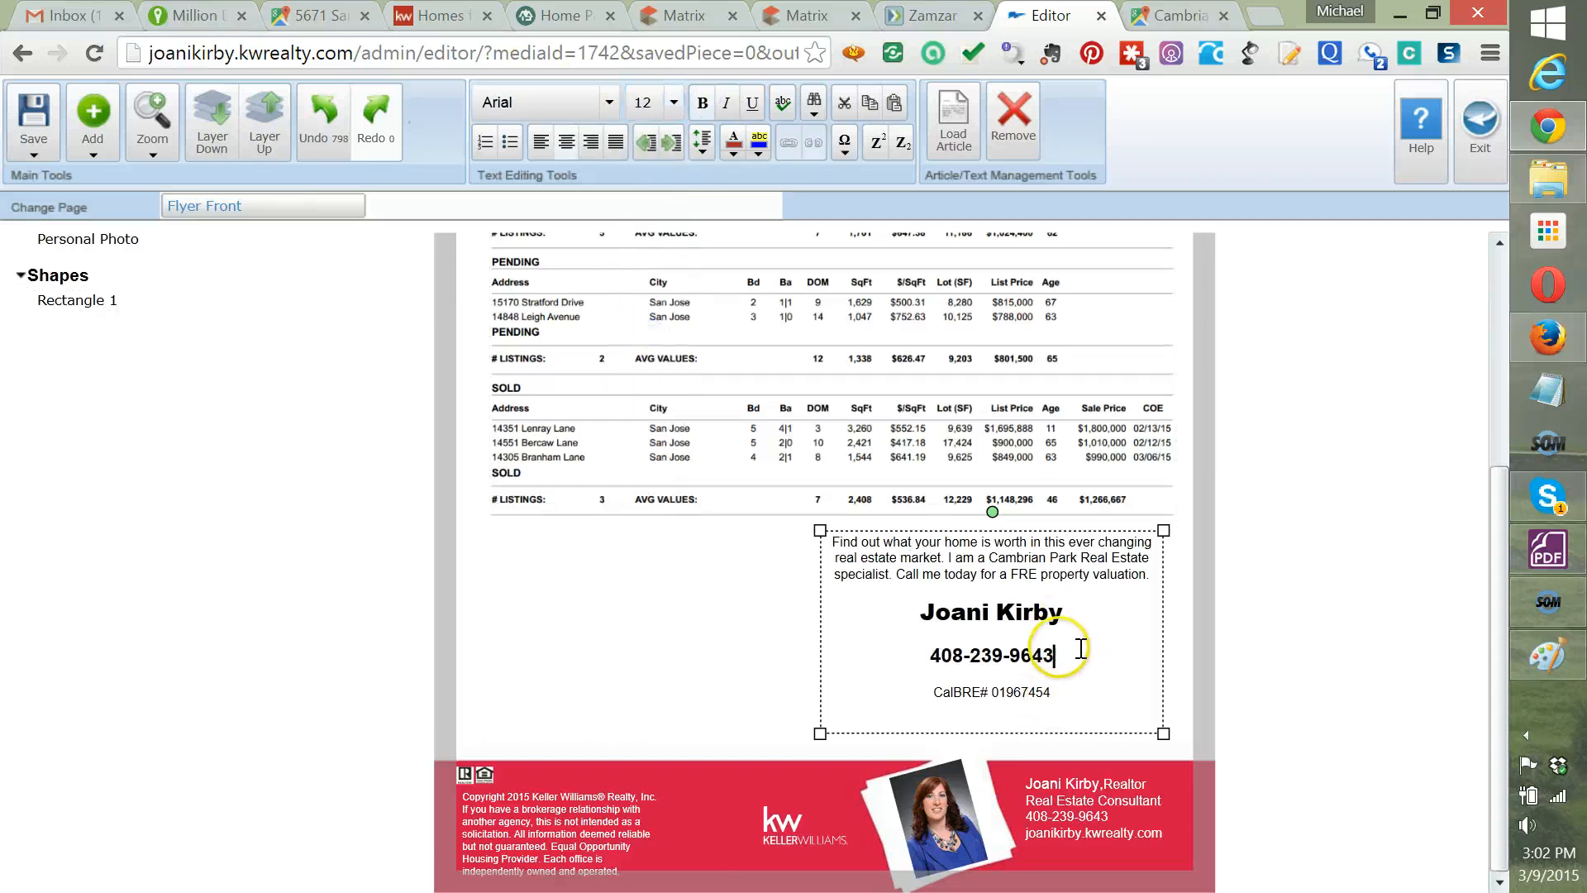
Enlarge the agent's name to size 22 and the phone number to size 16, and deselect the text box.
{"action": "left_click_drag", "start_coordinate": [1073, 613], "coordinate": [915, 613]}
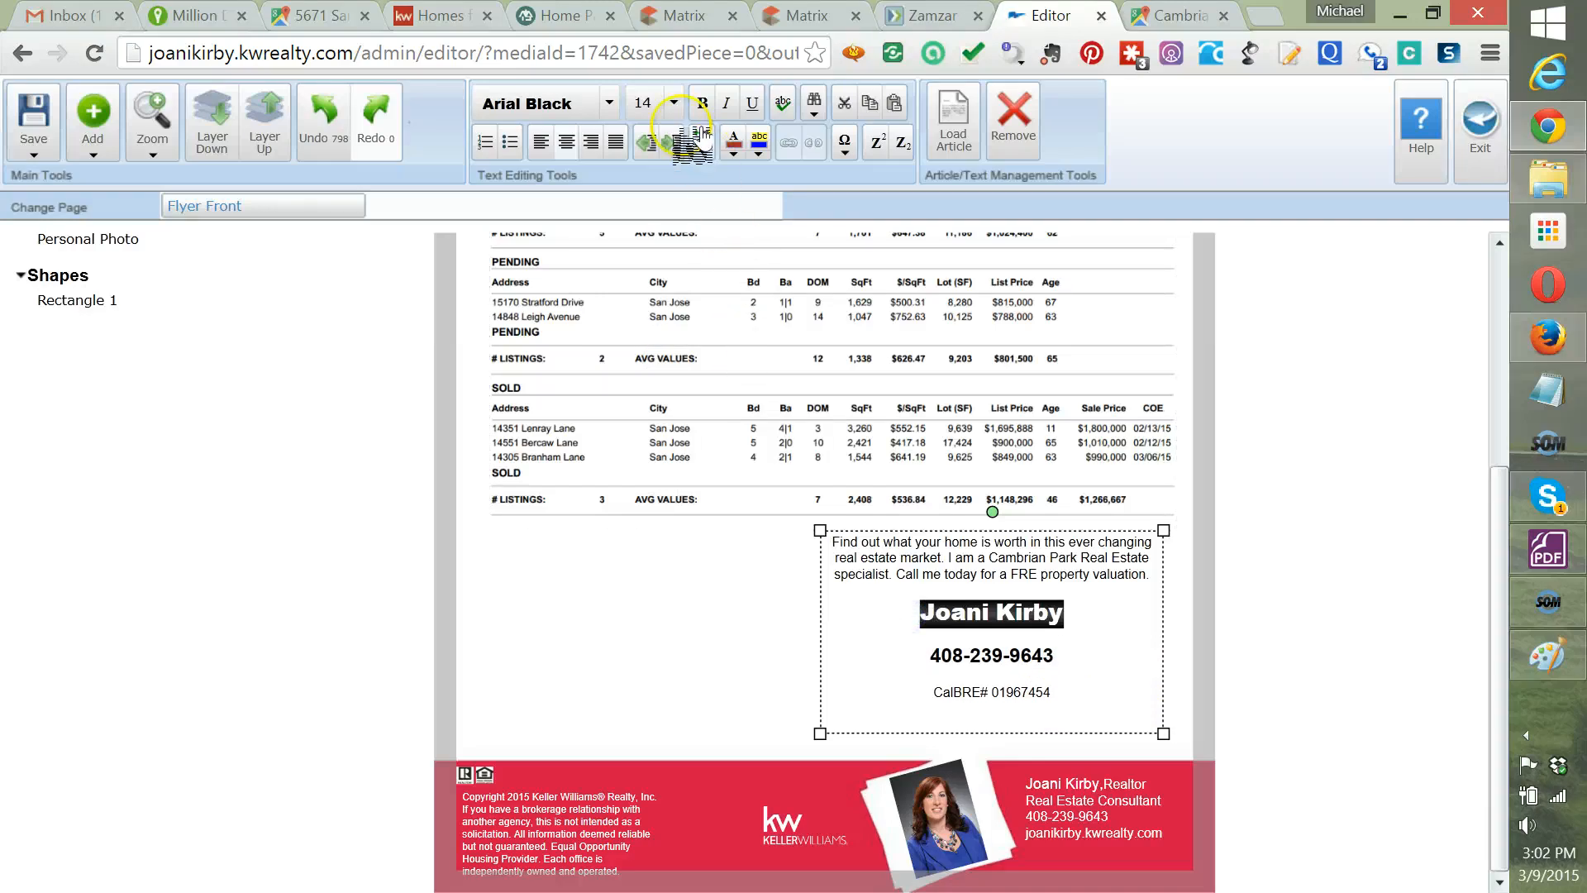
{"action": "left_click", "coordinate": [674, 102]}
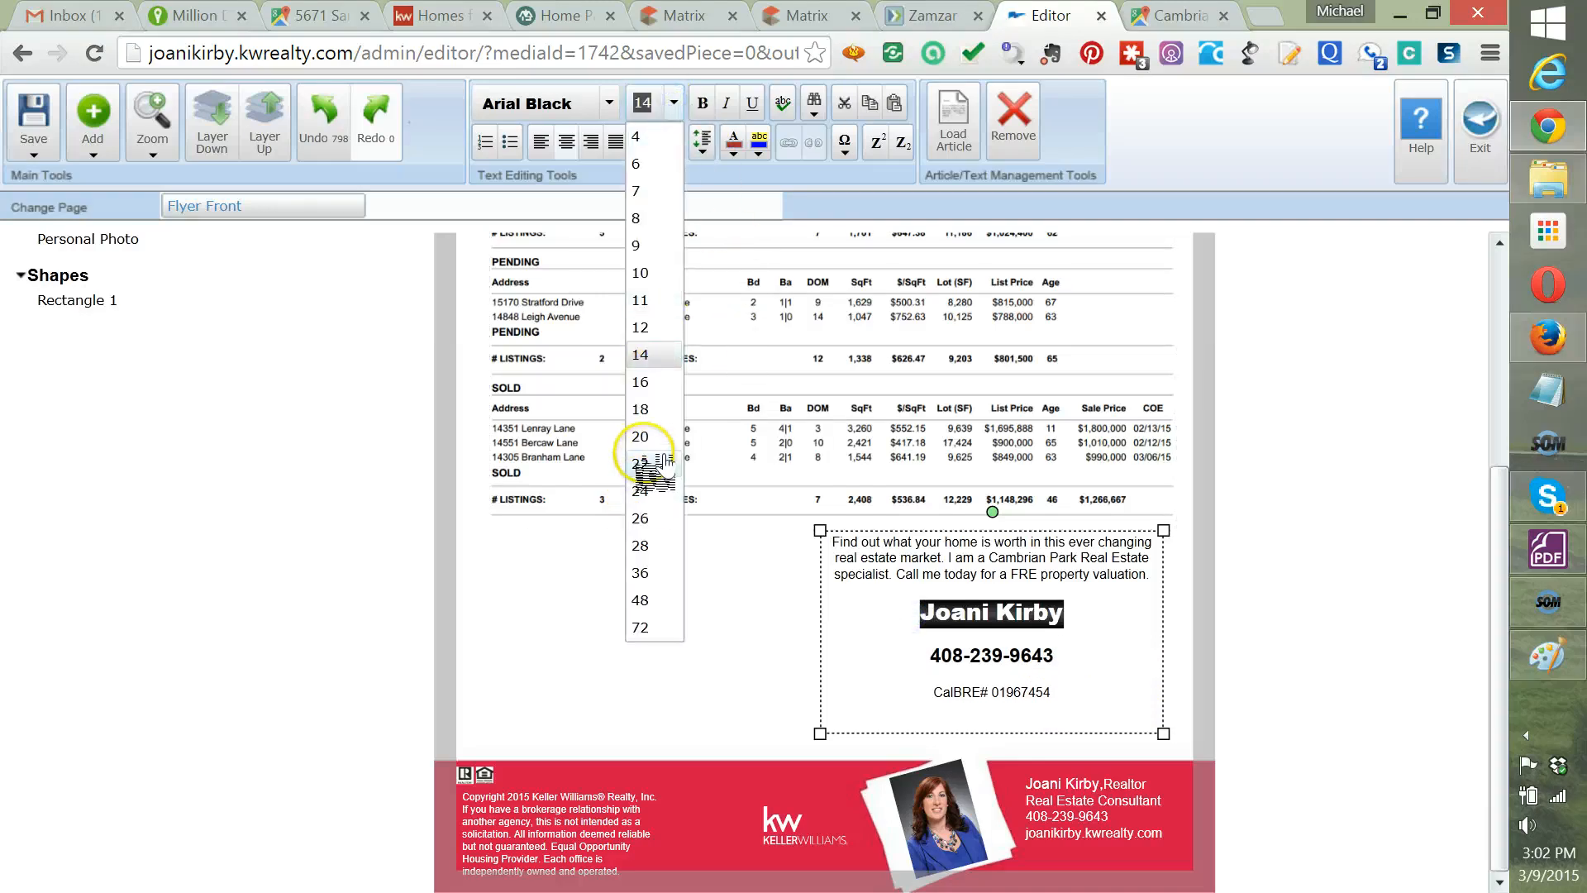
{"action": "left_click", "coordinate": [640, 463]}
{"action": "left_click_drag", "start_coordinate": [1095, 678], "coordinate": [927, 676]}
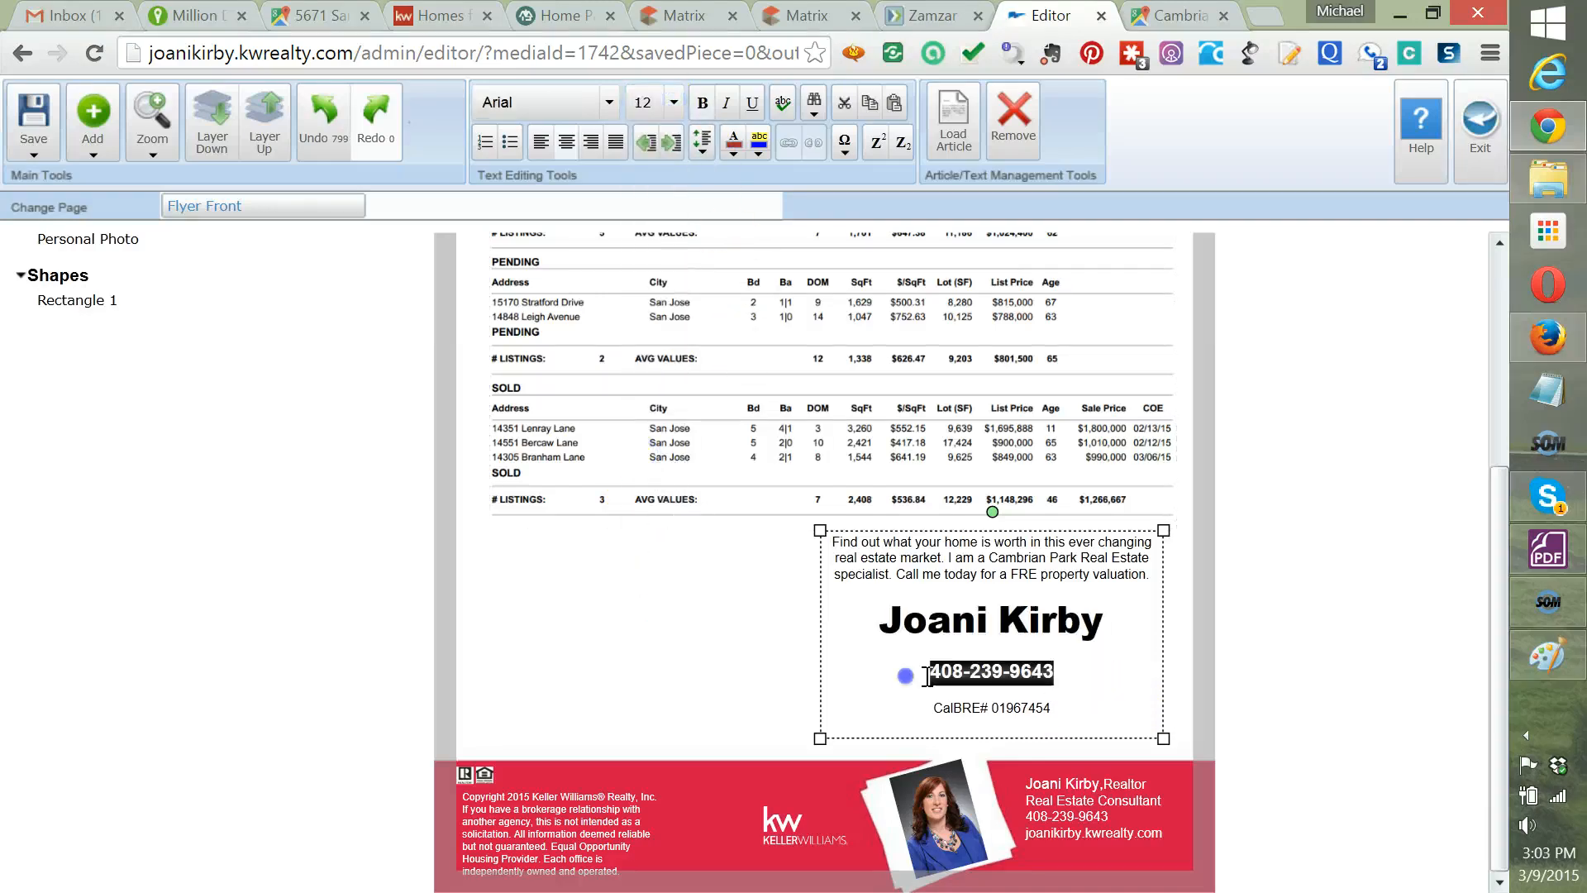
{"action": "left_click", "coordinate": [674, 101]}
{"action": "left_click", "coordinate": [641, 382]}
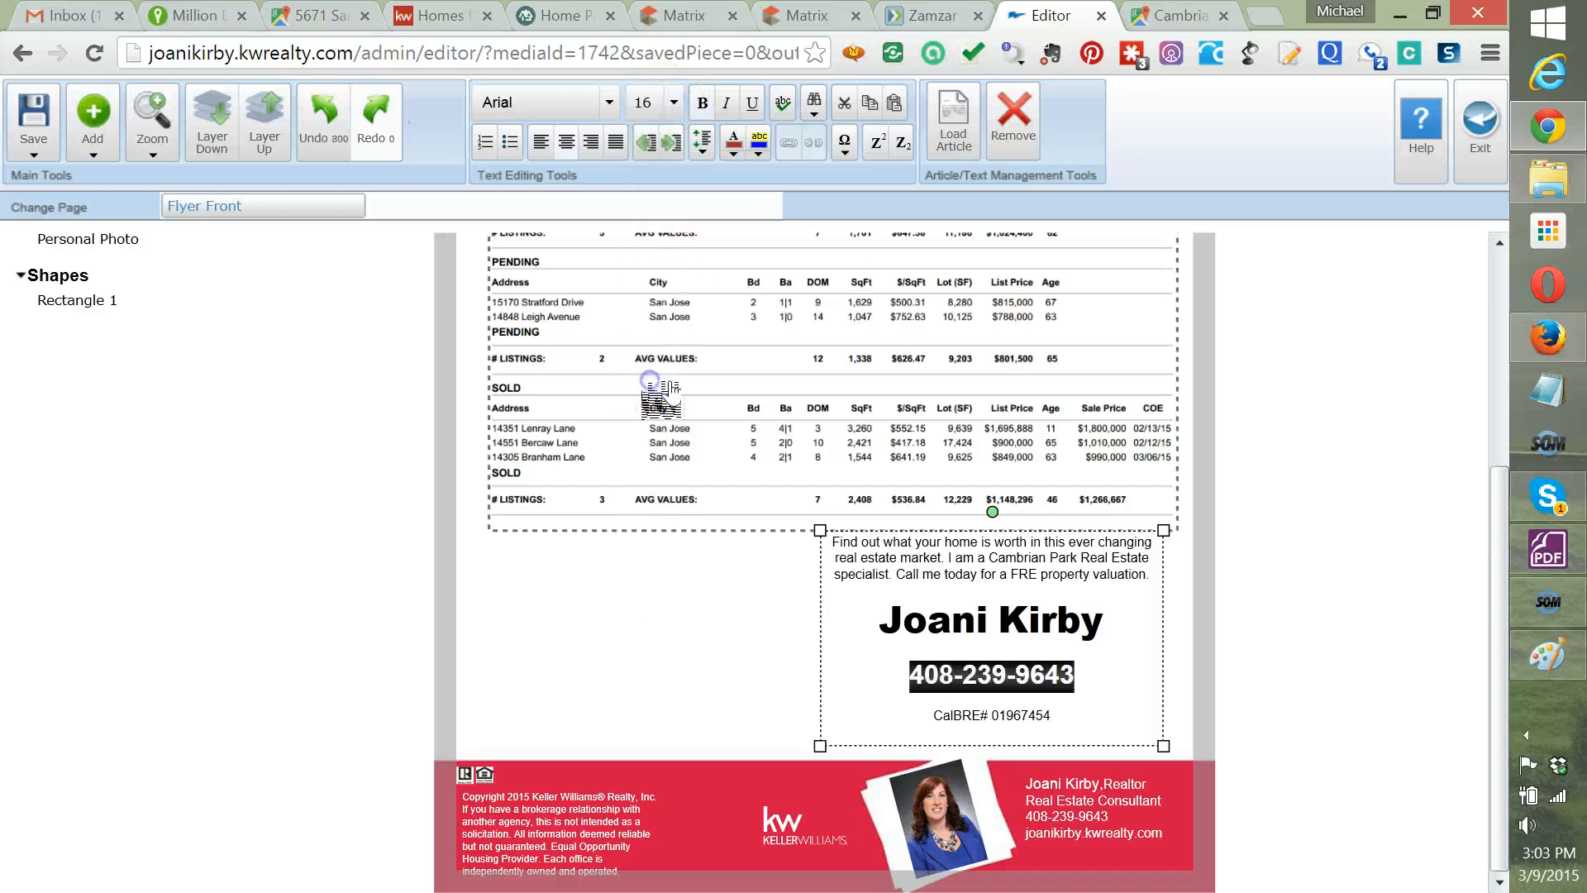
{"action": "left_click", "coordinate": [1324, 655]}
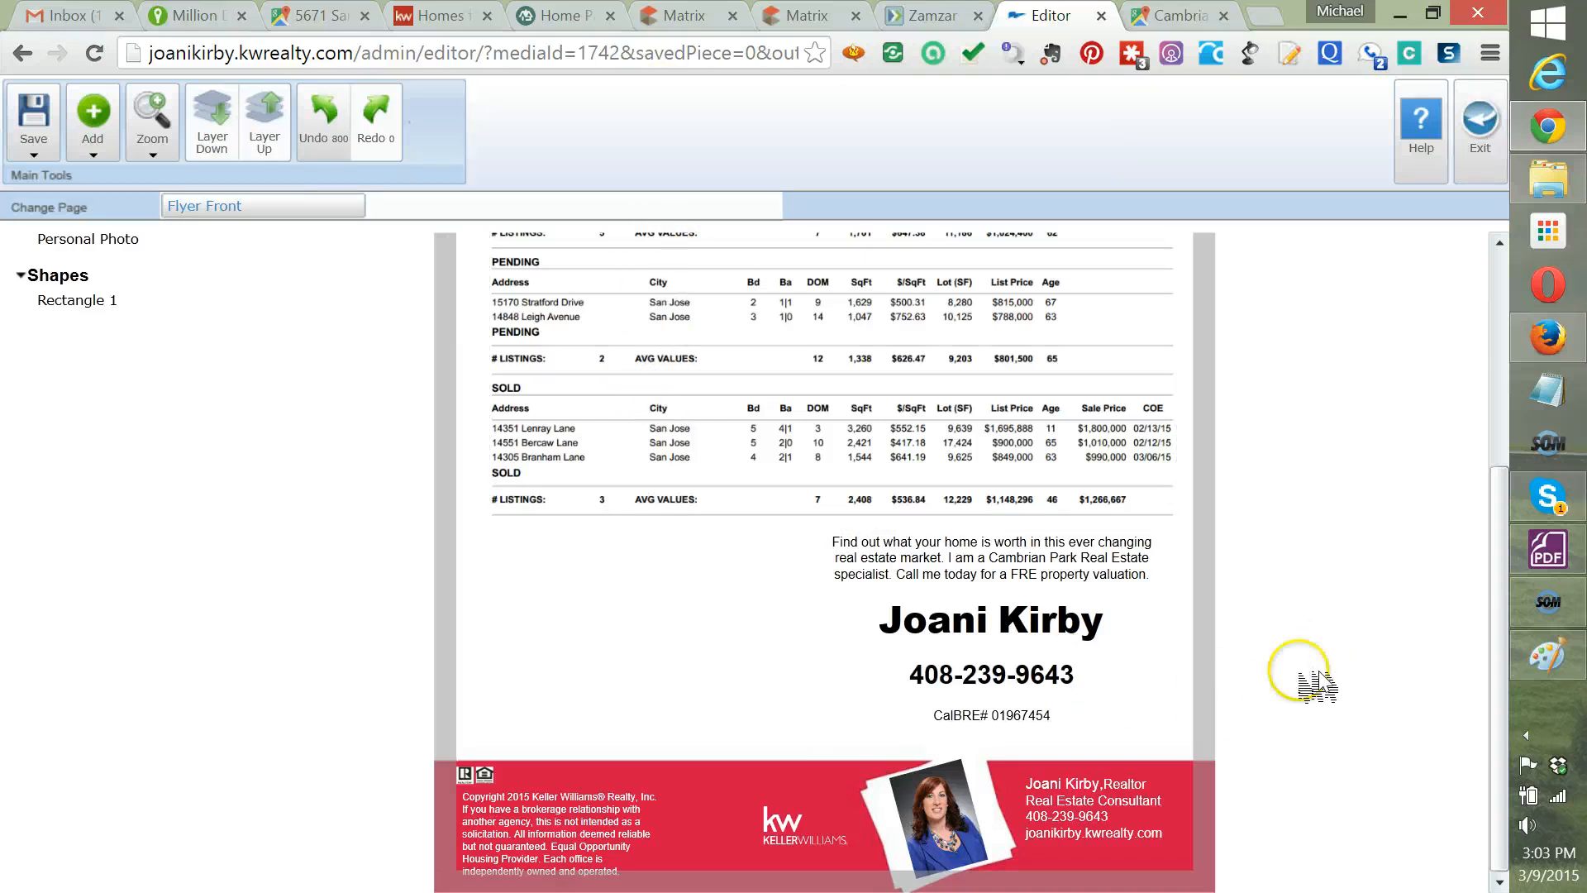
{"action": "left_click", "coordinate": [1058, 581]}
{"action": "left_click", "coordinate": [1120, 616]}
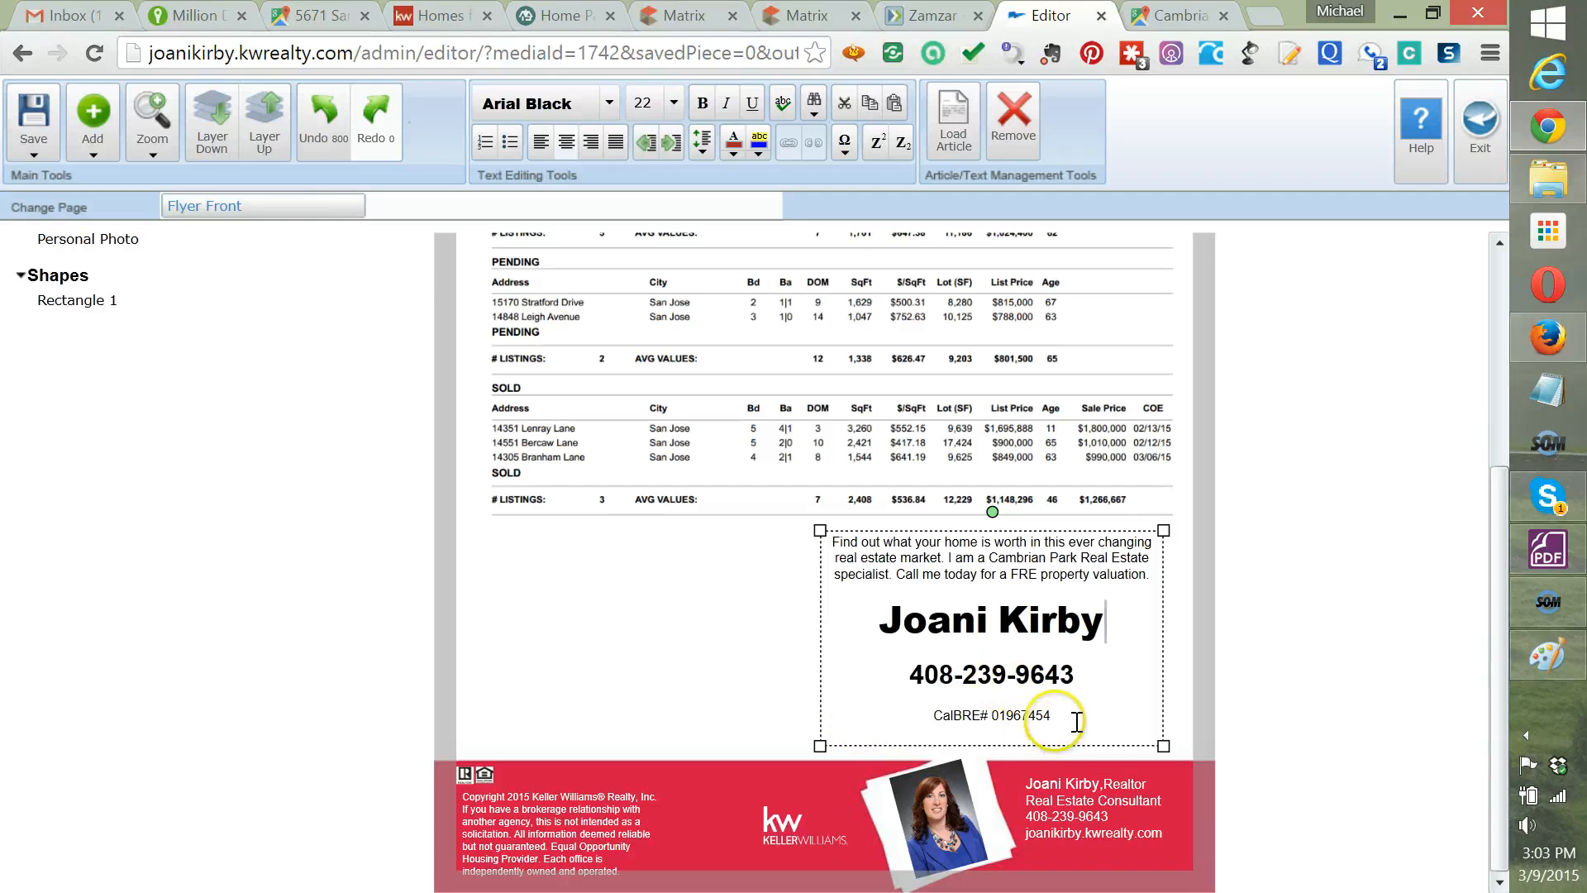
{"action": "left_click_drag", "start_coordinate": [1052, 716], "coordinate": [926, 713]}
{"action": "key", "text": "ctrl+c"}
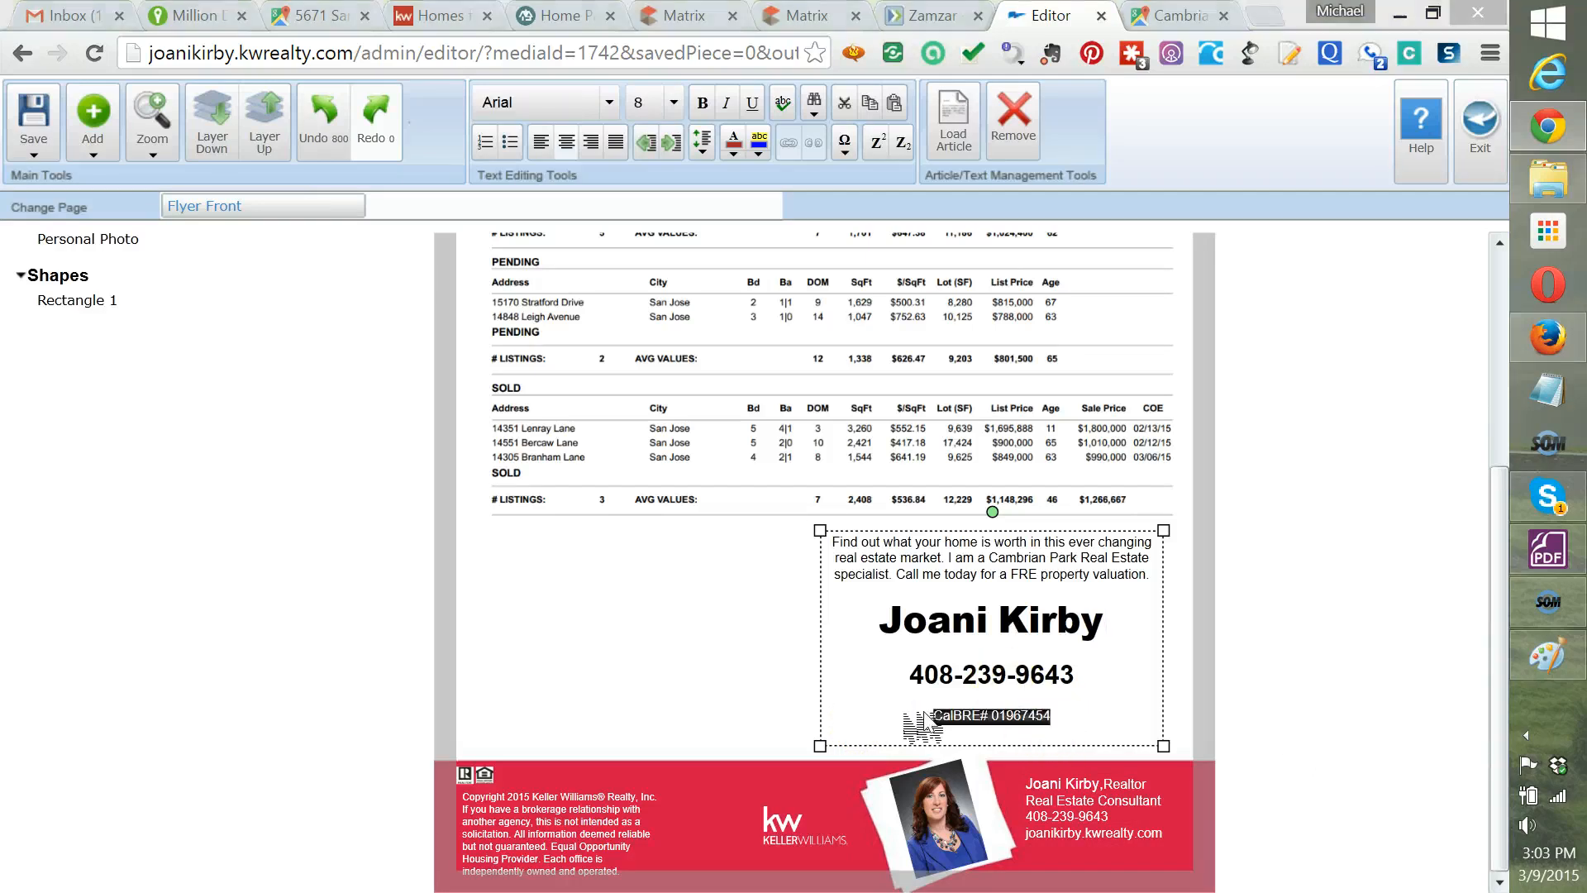
{"action": "left_click", "coordinate": [496, 219]}
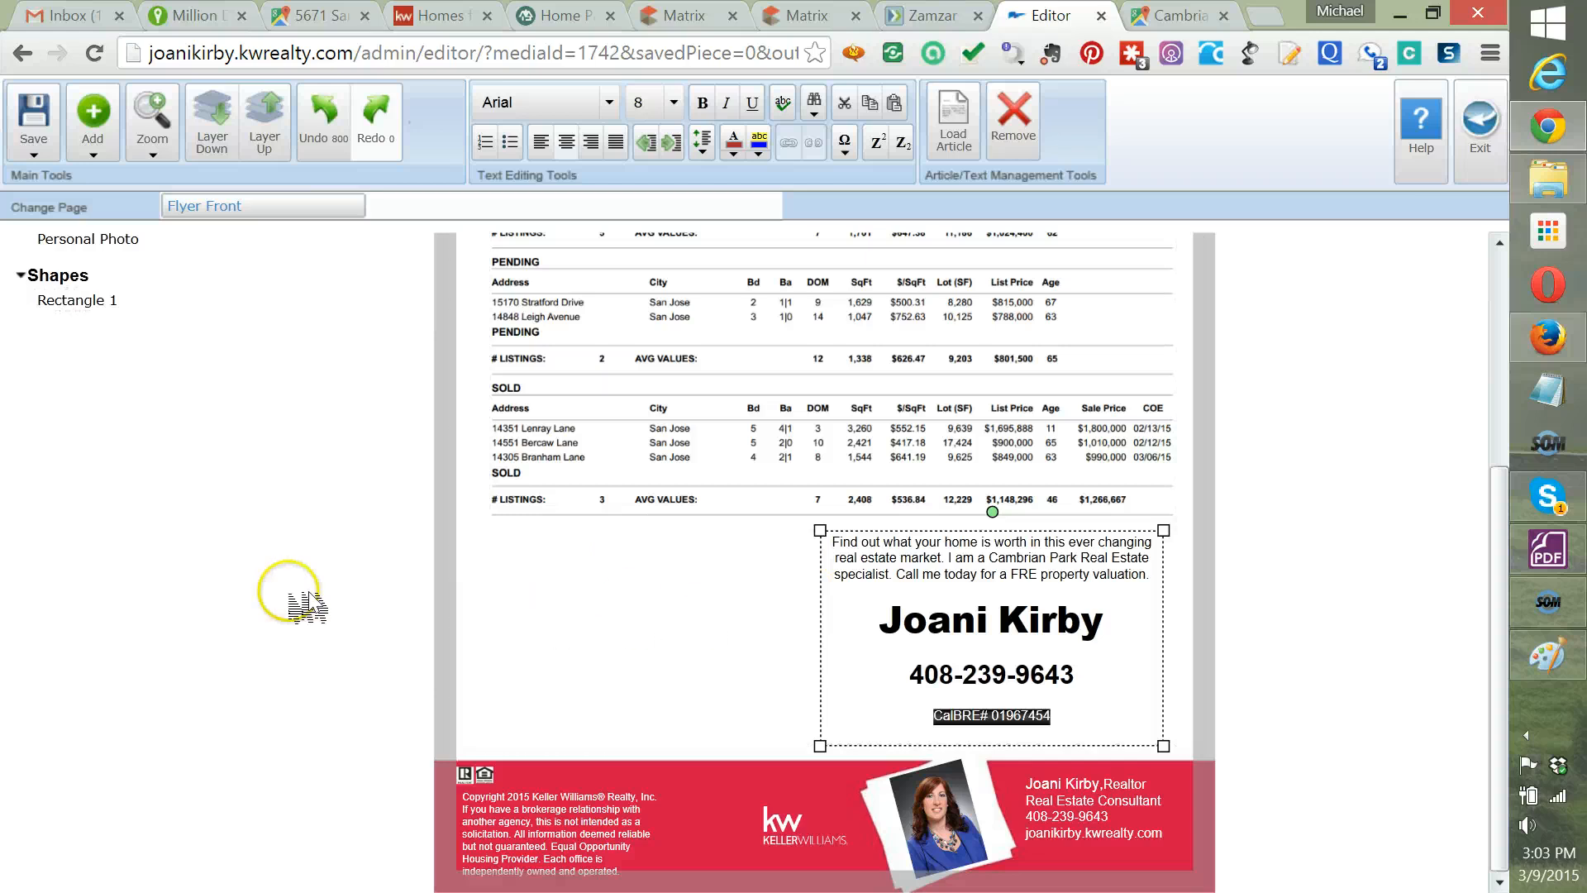
Save the flyer under the name "Cambrian Park Neighborhood Update 3-9-2015".
{"action": "left_click", "coordinate": [34, 154]}
{"action": "left_click", "coordinate": [83, 208]}
{"action": "left_click", "coordinate": [612, 498]}
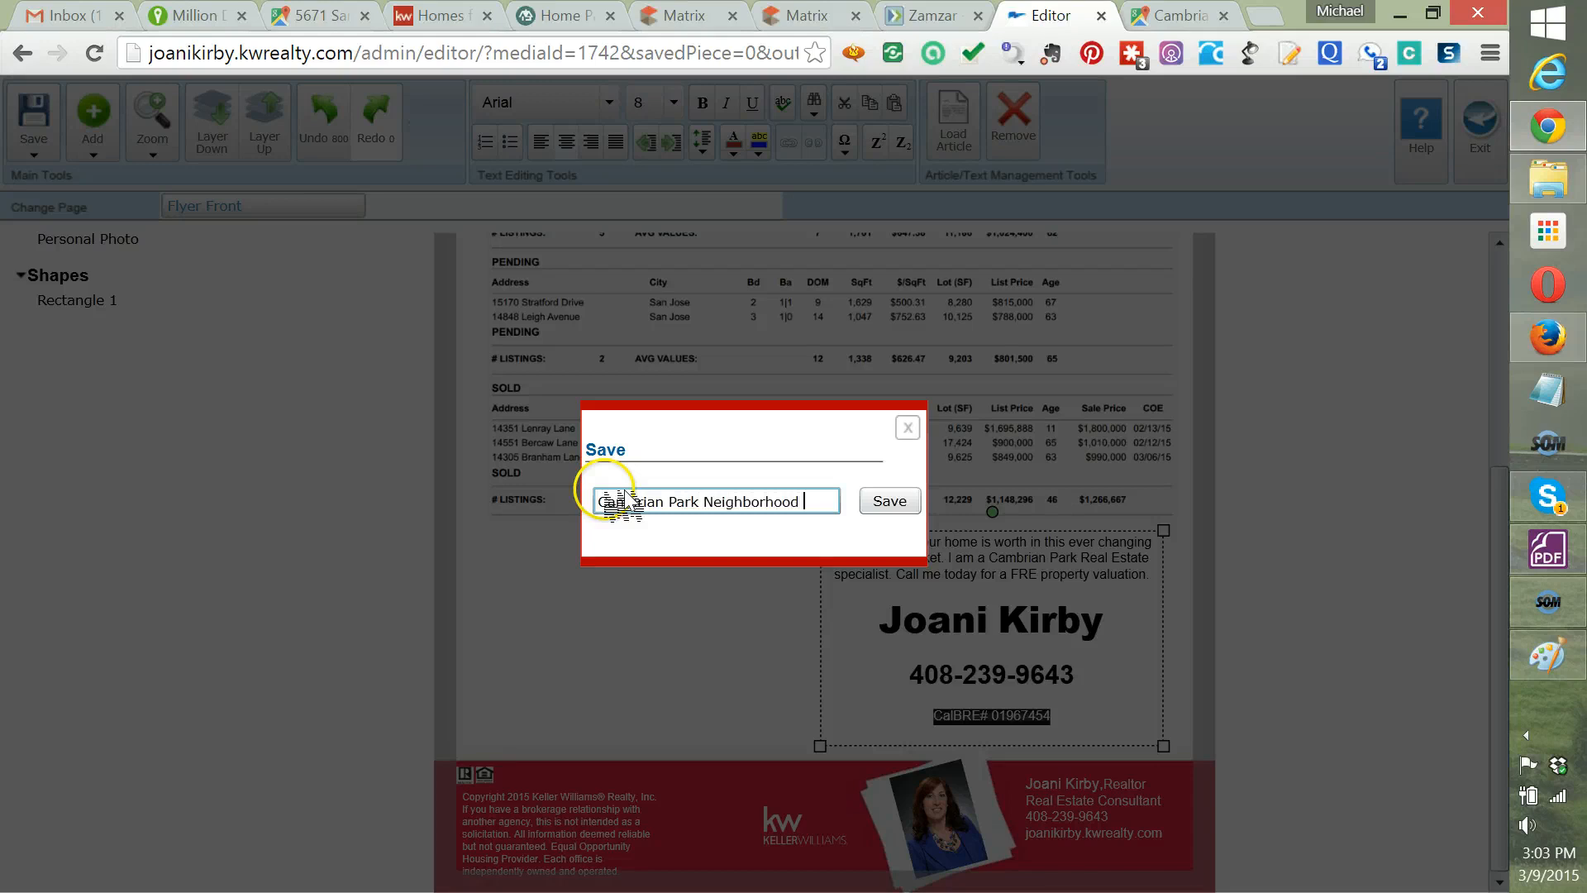
{"action": "type", "text": "ate "}
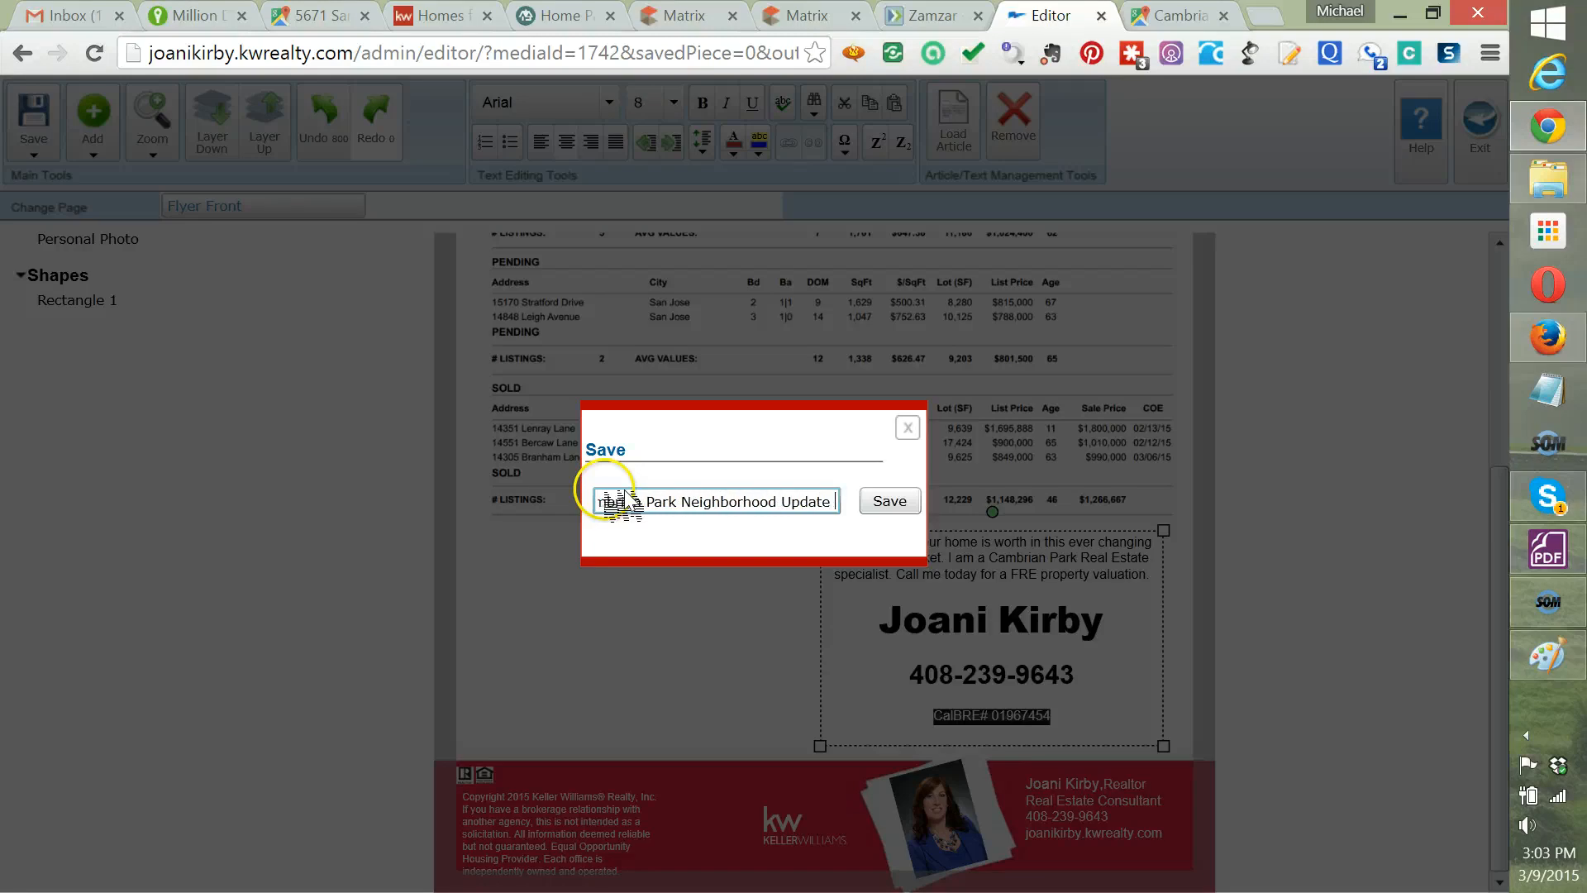
{"action": "type", "text": "3-9"}
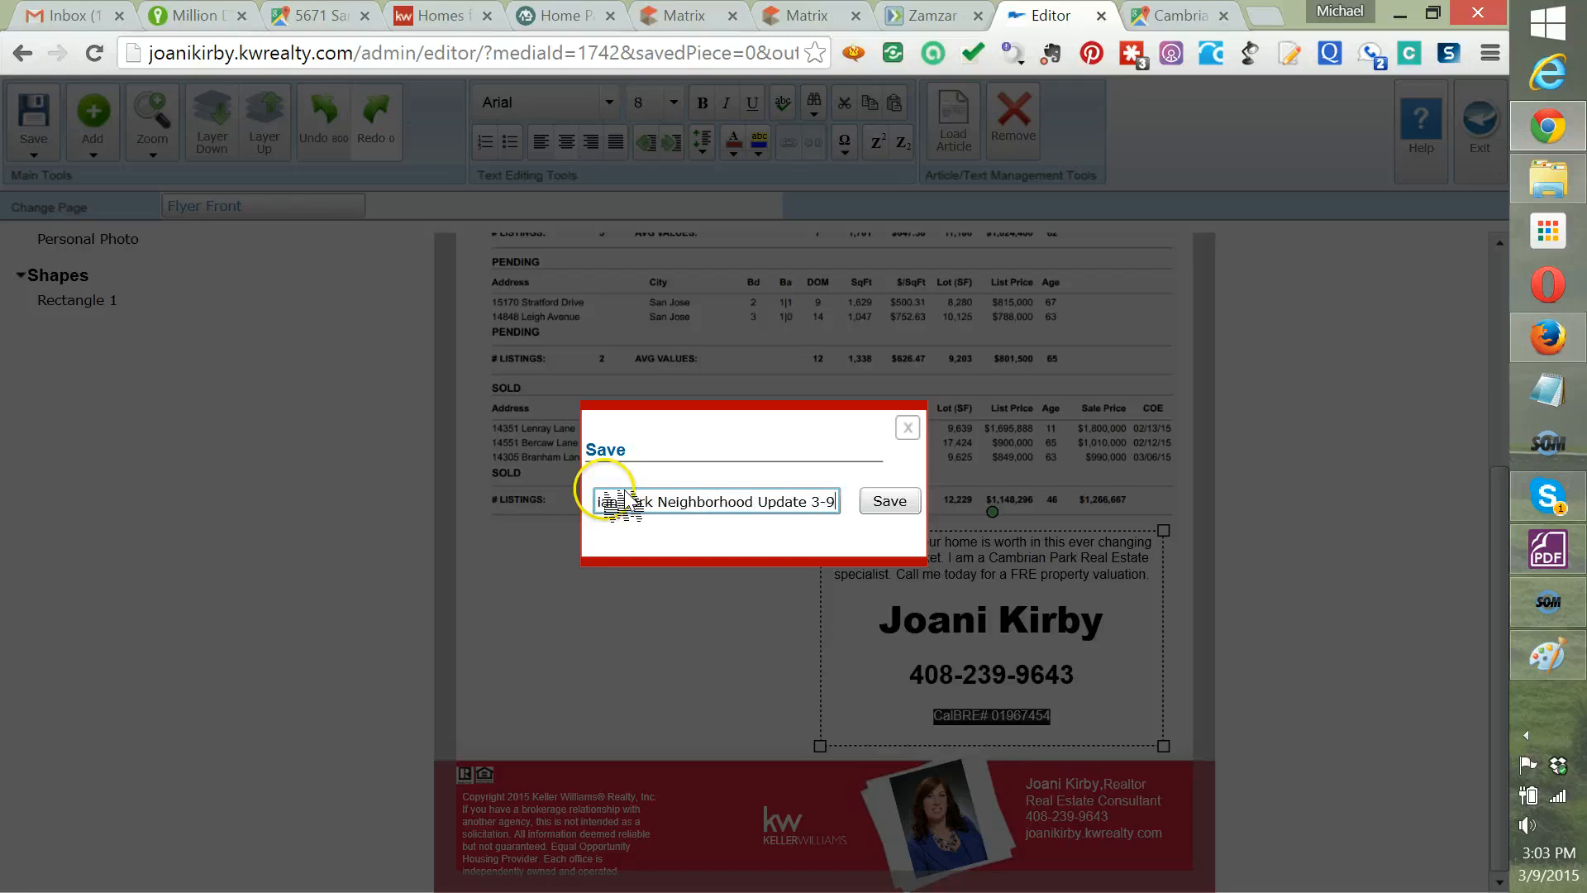
{"action": "type", "text": "-2015"}
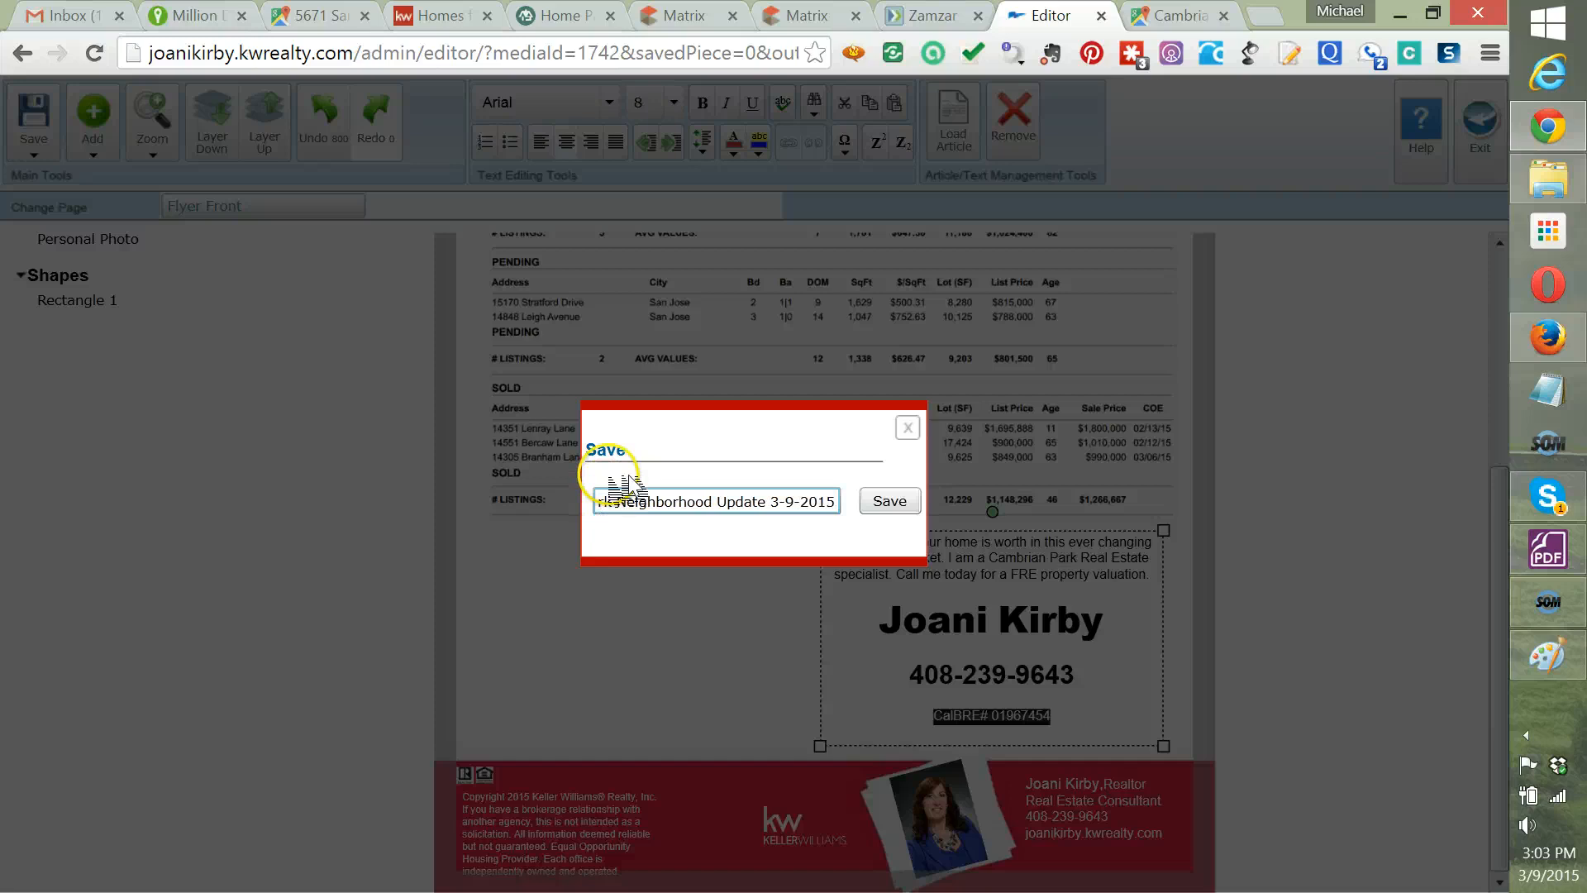
{"action": "left_click", "coordinate": [883, 496]}
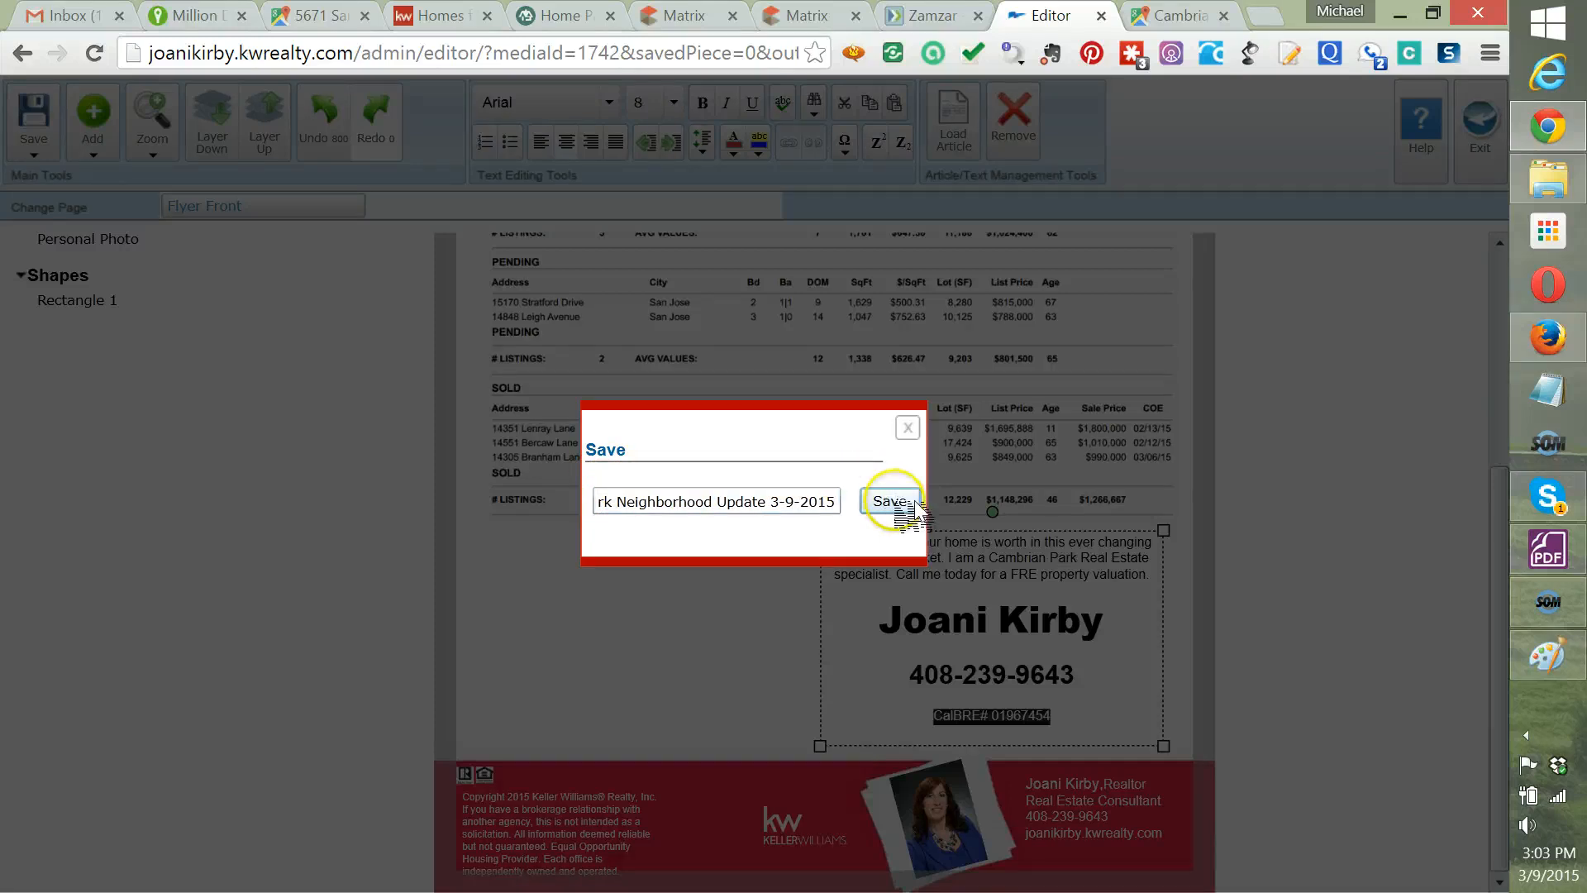
{"action": "left_click", "coordinate": [881, 501]}
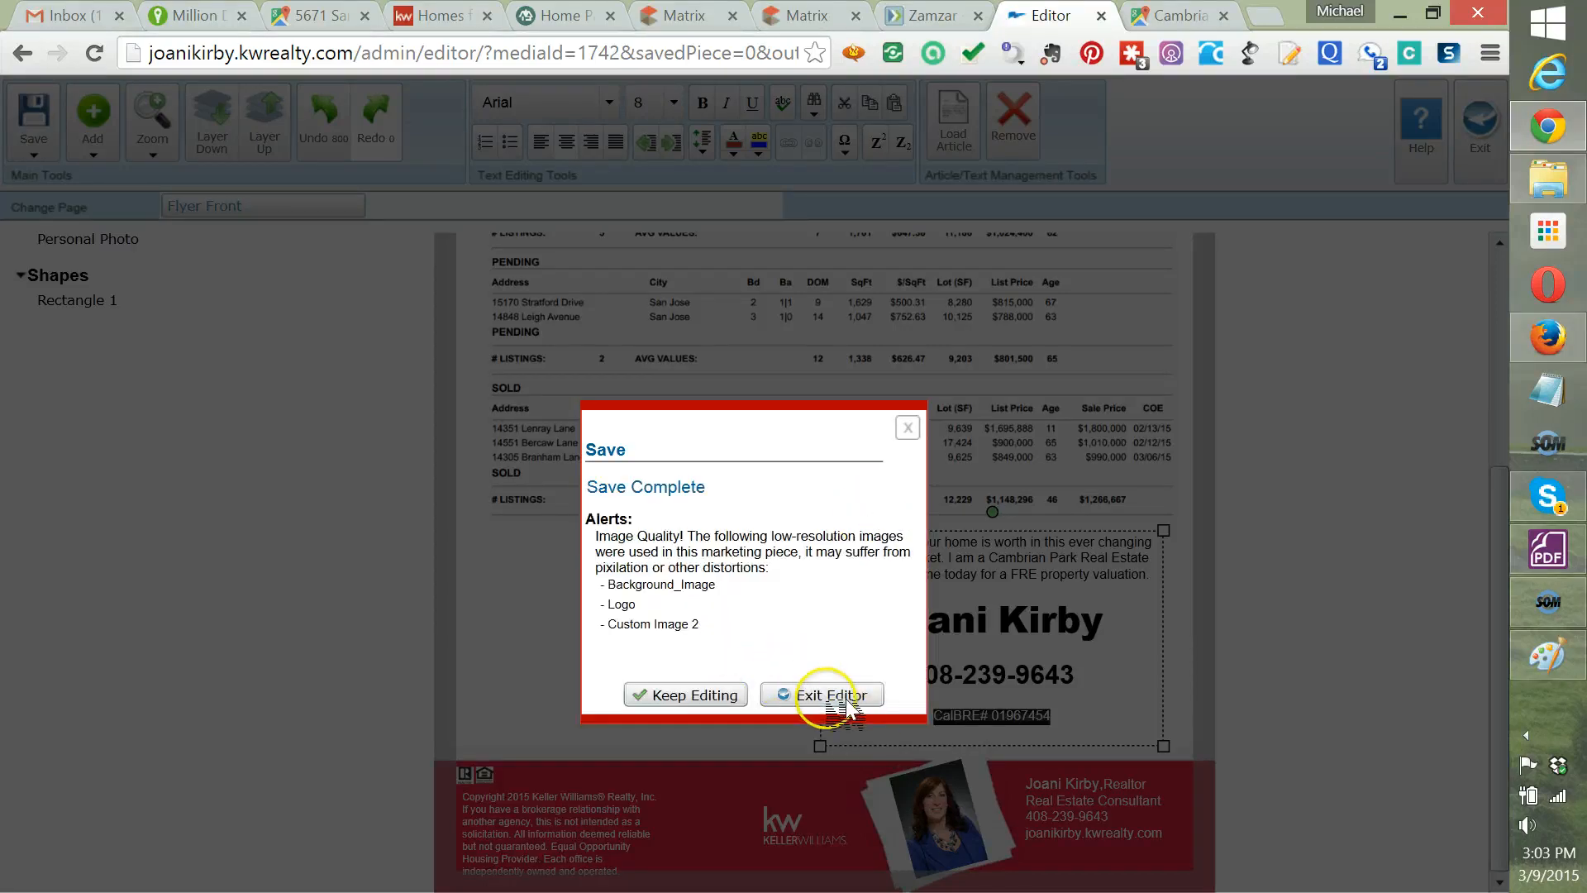
Exit the flyer editor, accepting the image quality alerts, and review the saved flyer on its marketing page.
{"action": "left_click", "coordinate": [827, 697]}
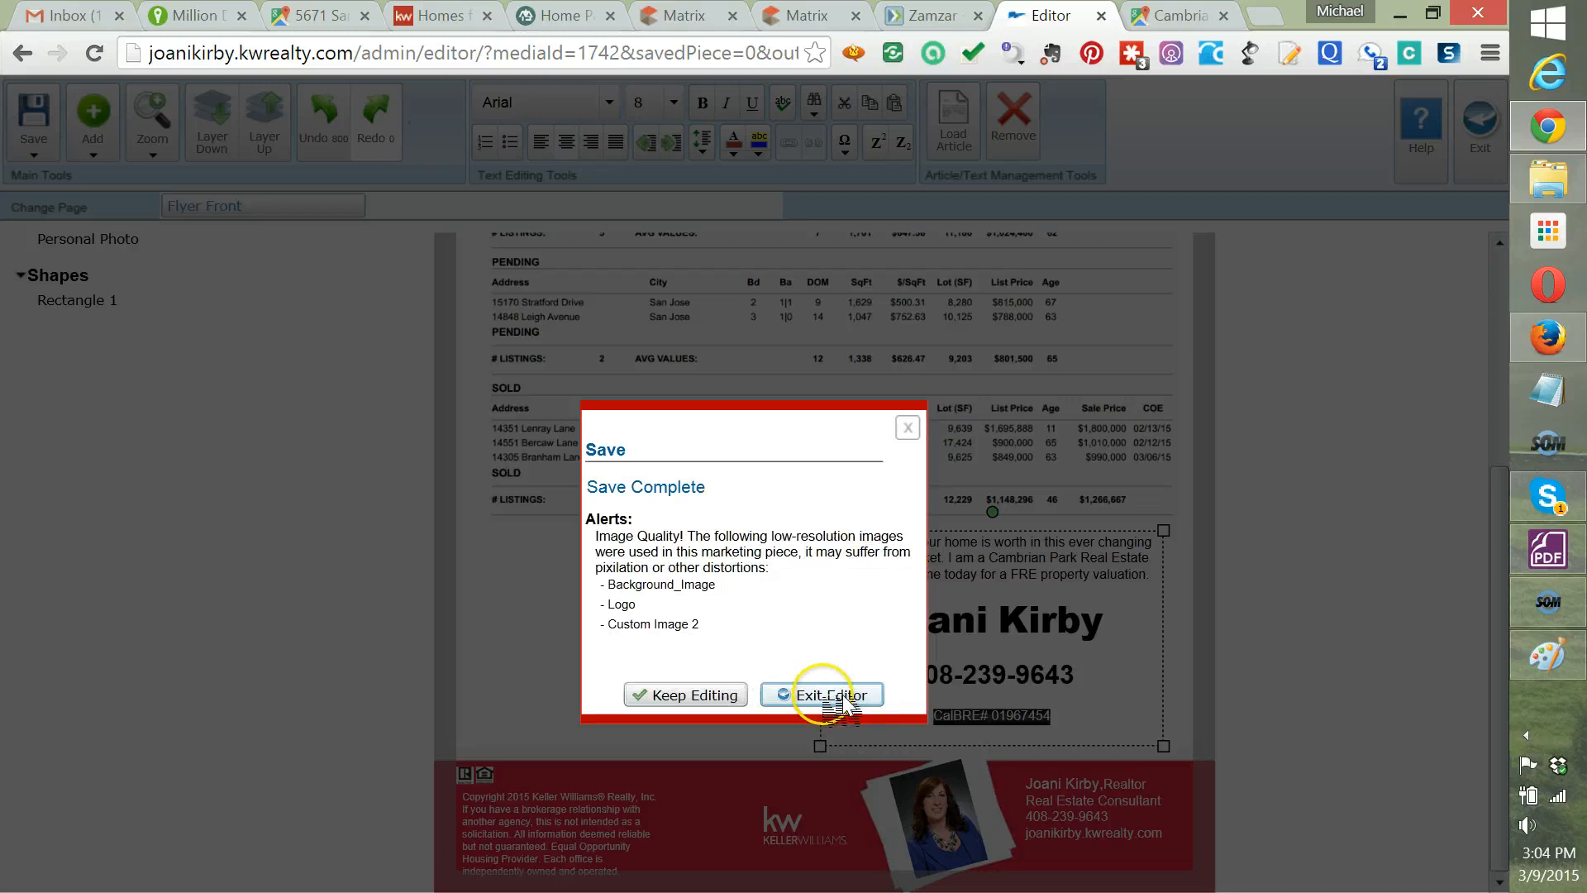
{"action": "left_click", "coordinate": [831, 695]}
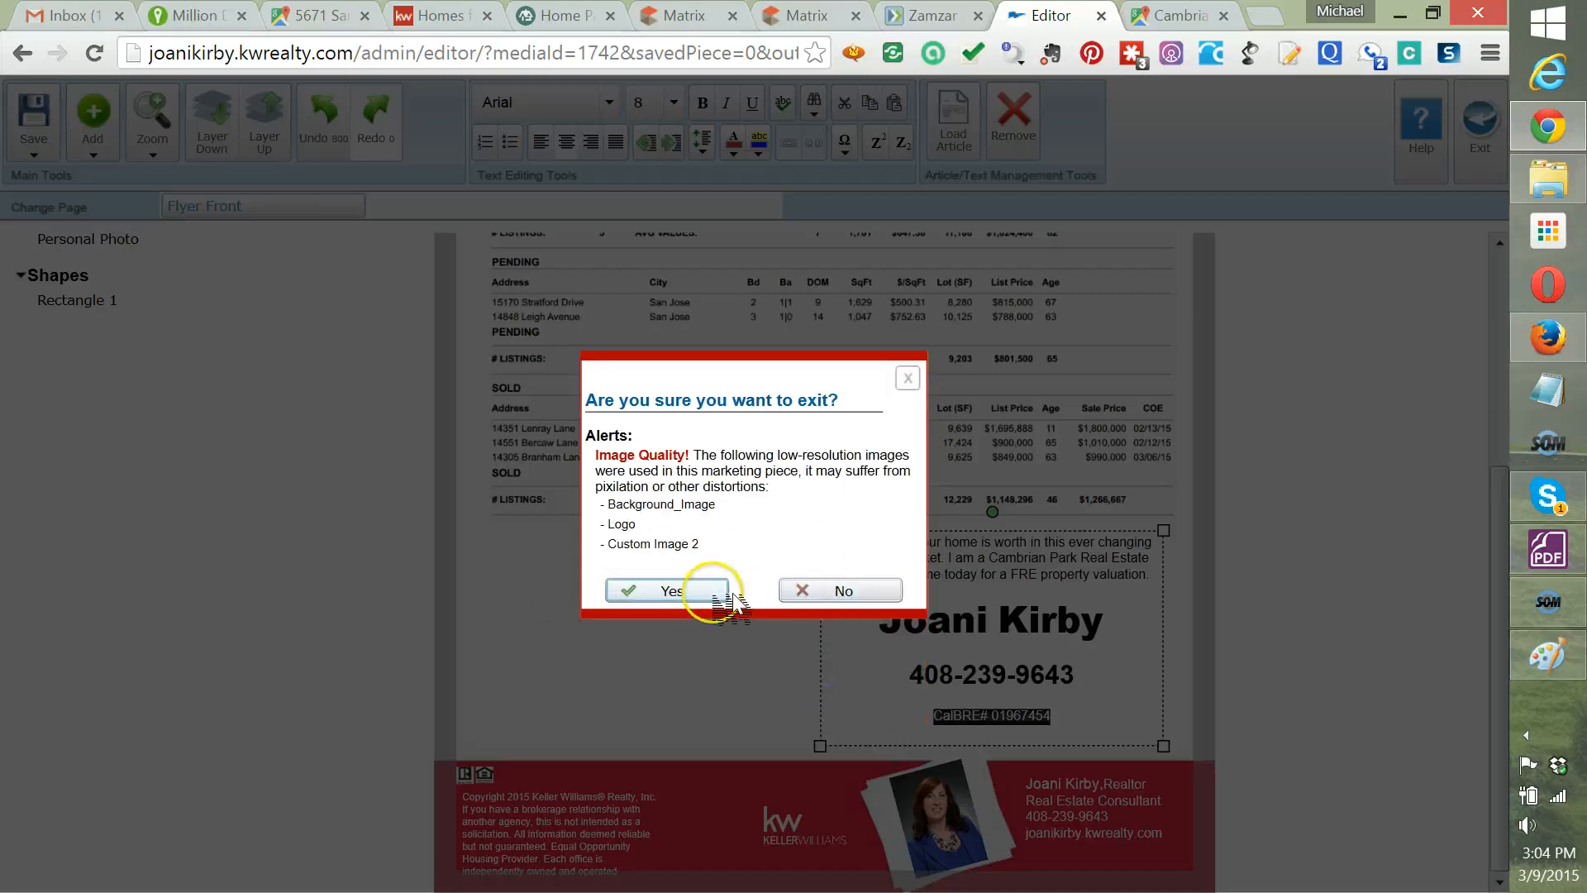
{"action": "left_click", "coordinate": [731, 601]}
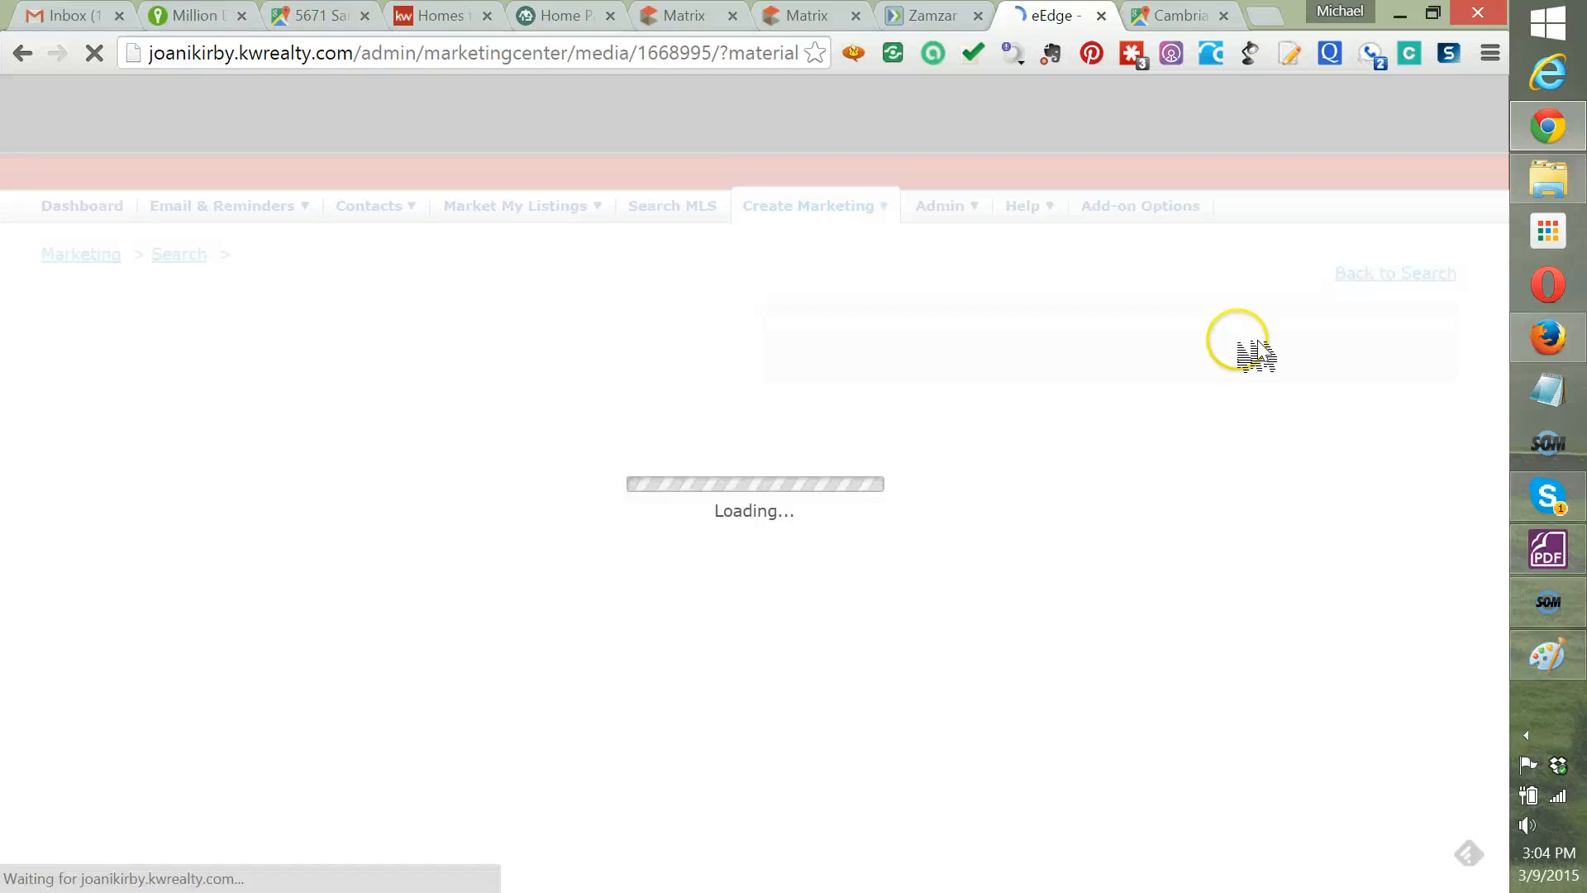
{"action": "scroll", "coordinate": [686, 496], "scroll_direction": "down", "scroll_amount": 3}
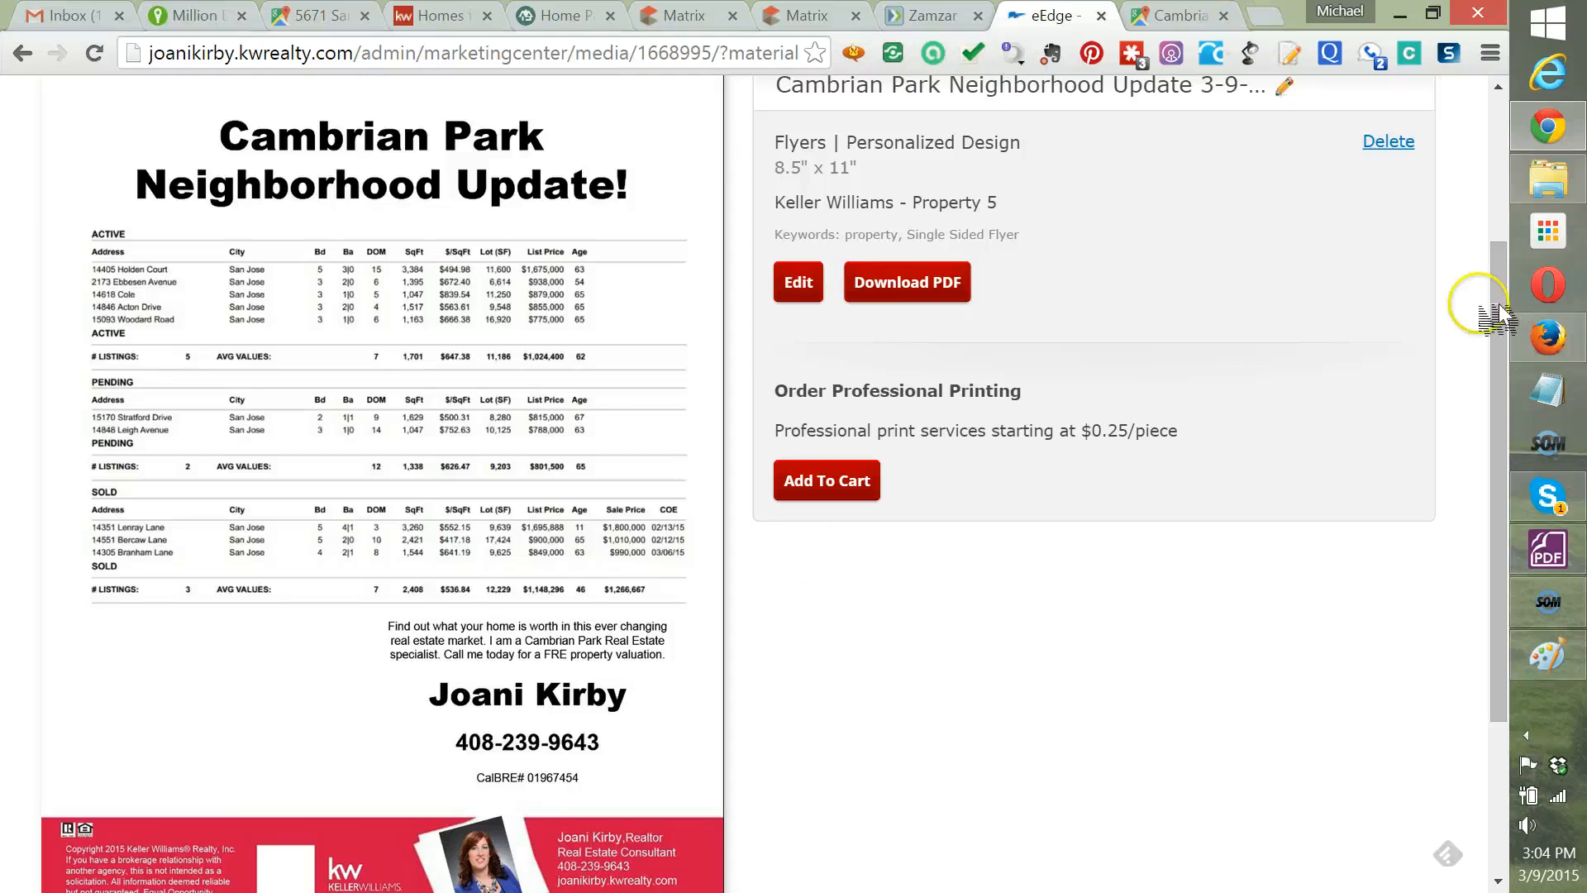
{"action": "left_click", "coordinate": [1571, 602]}
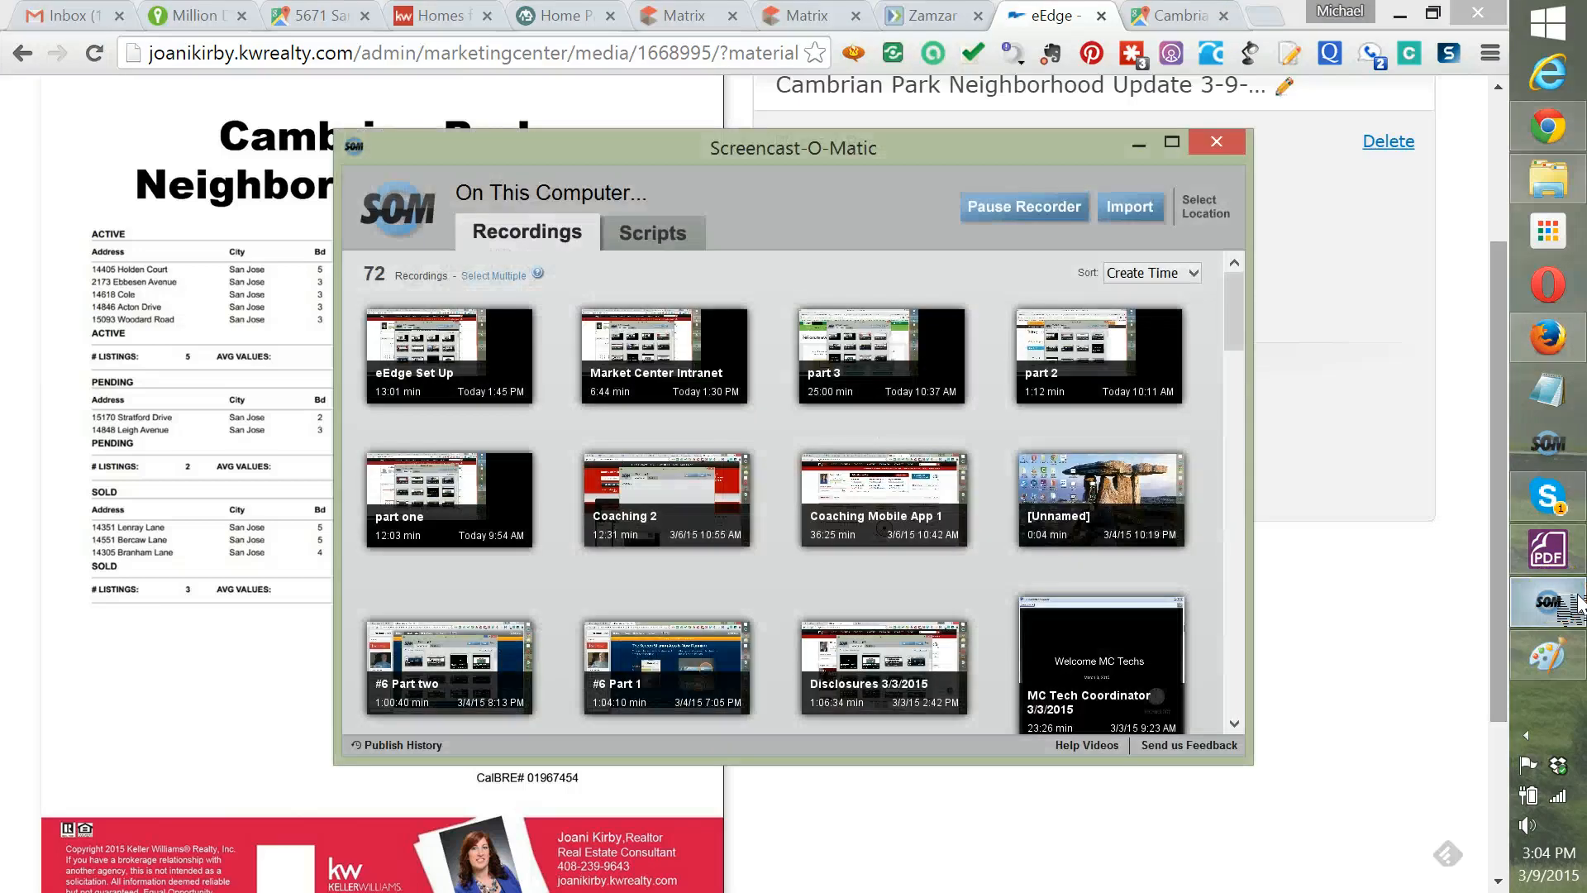
{"action": "left_click", "coordinate": [993, 213]}
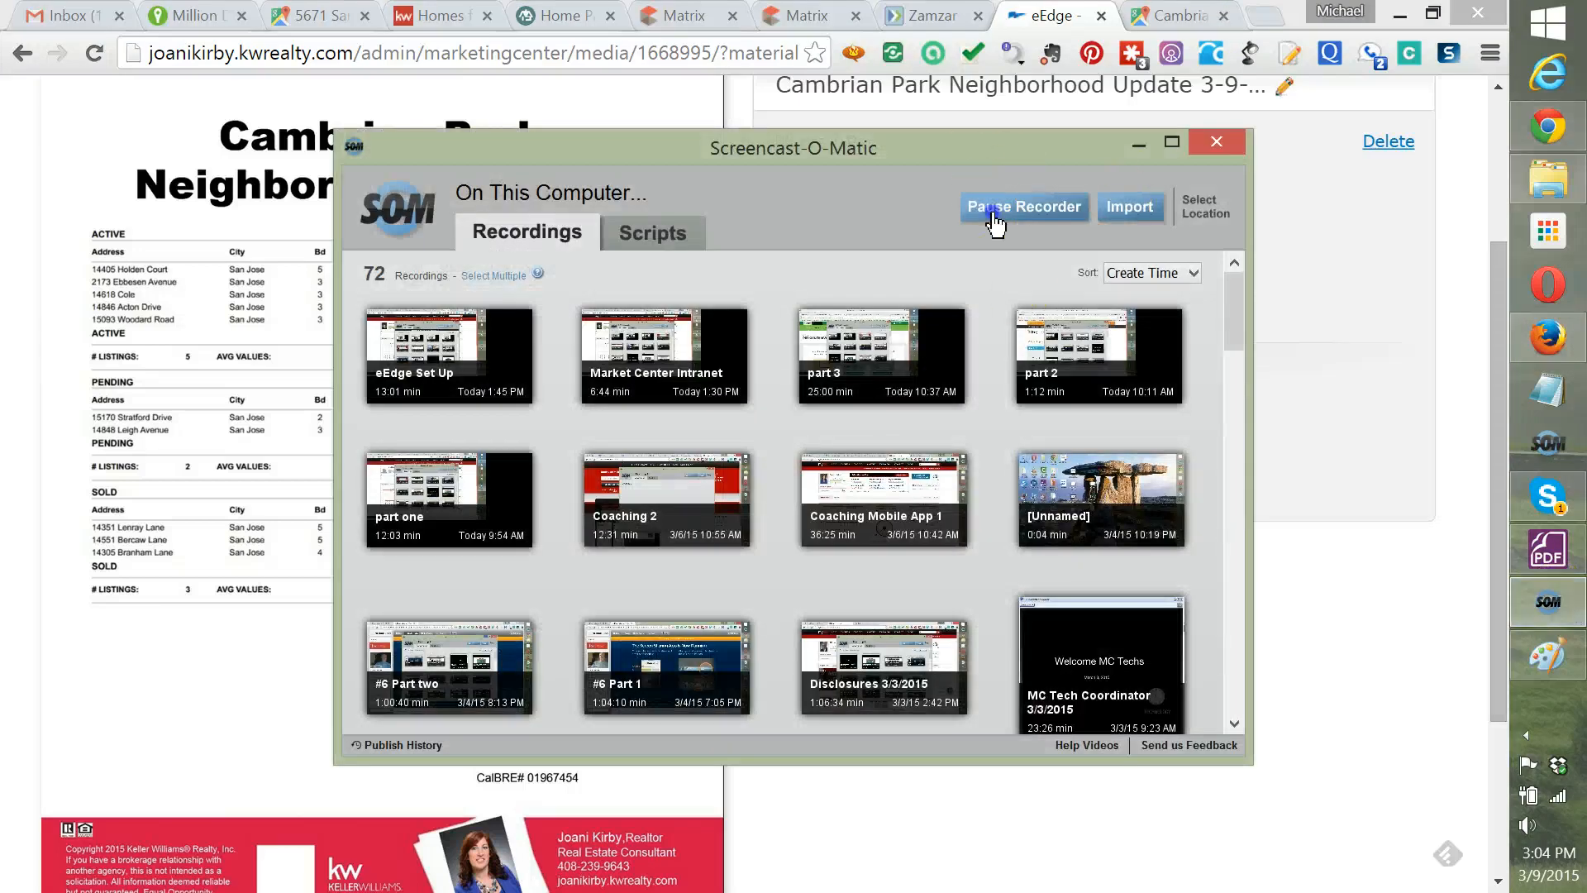